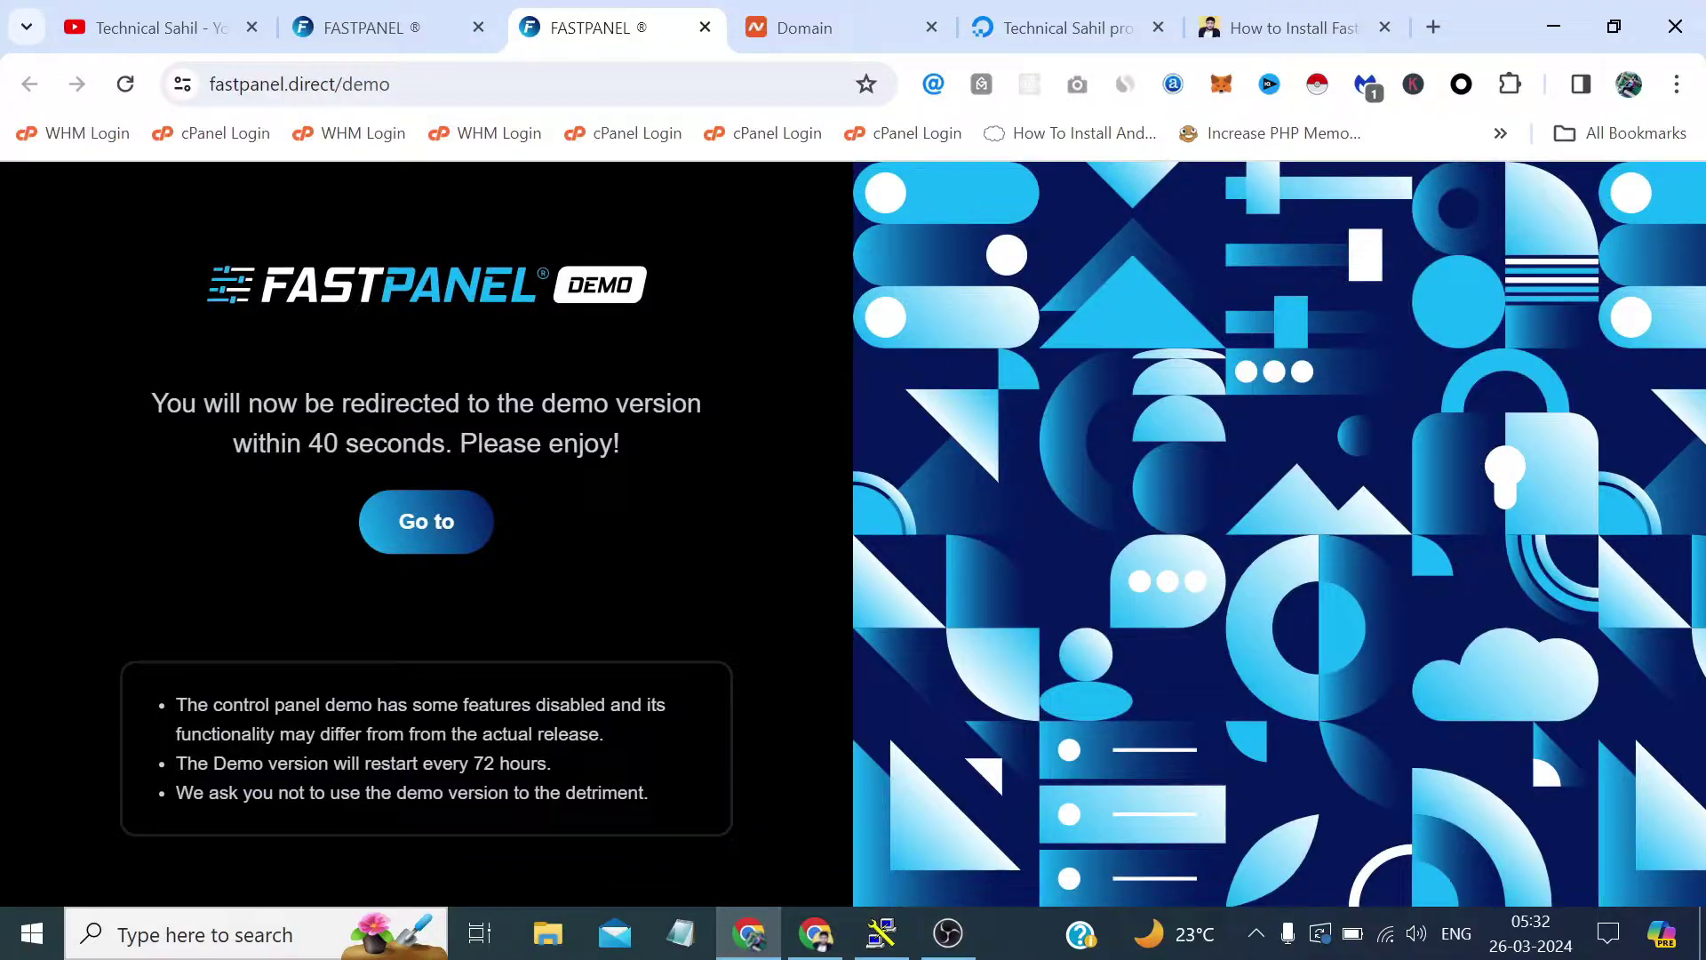
# Enter the FASTPANEL demo dashboard, dismiss the email recovery prompt, and browse the site cards.
pyautogui.click(410, 533)
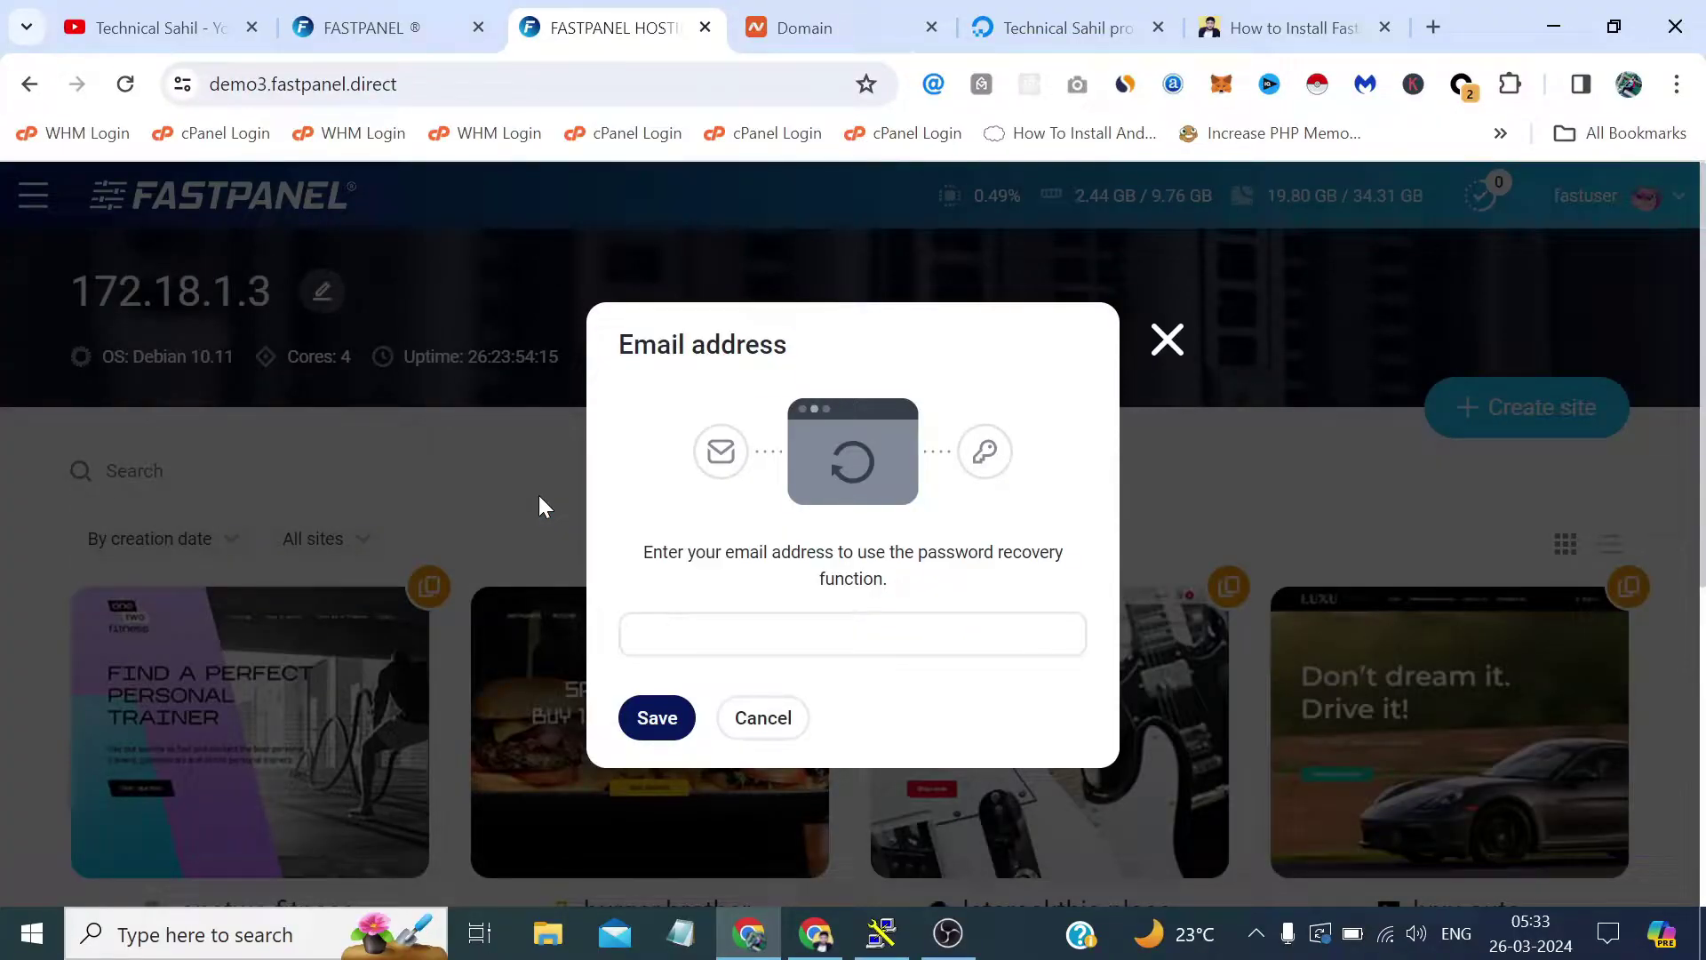
pyautogui.click(1167, 341)
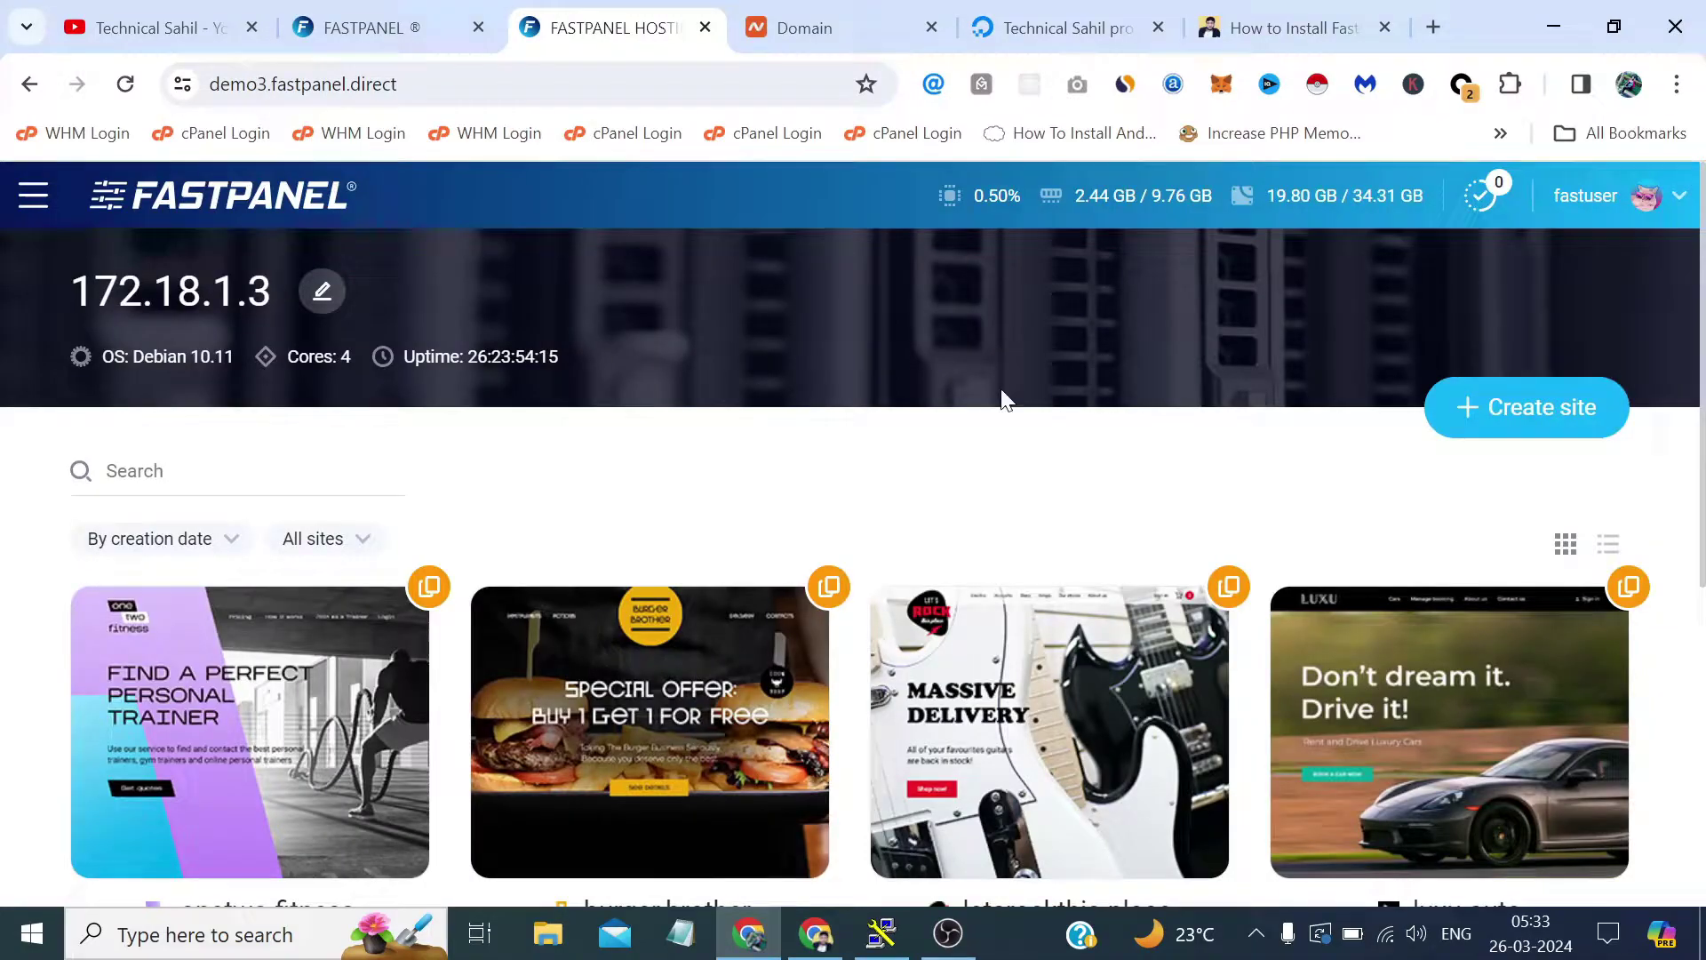
pyautogui.scroll(-2, 861, 412)
pyautogui.scroll(2, 1582, 305)
pyautogui.scroll(-5, 424, 649)
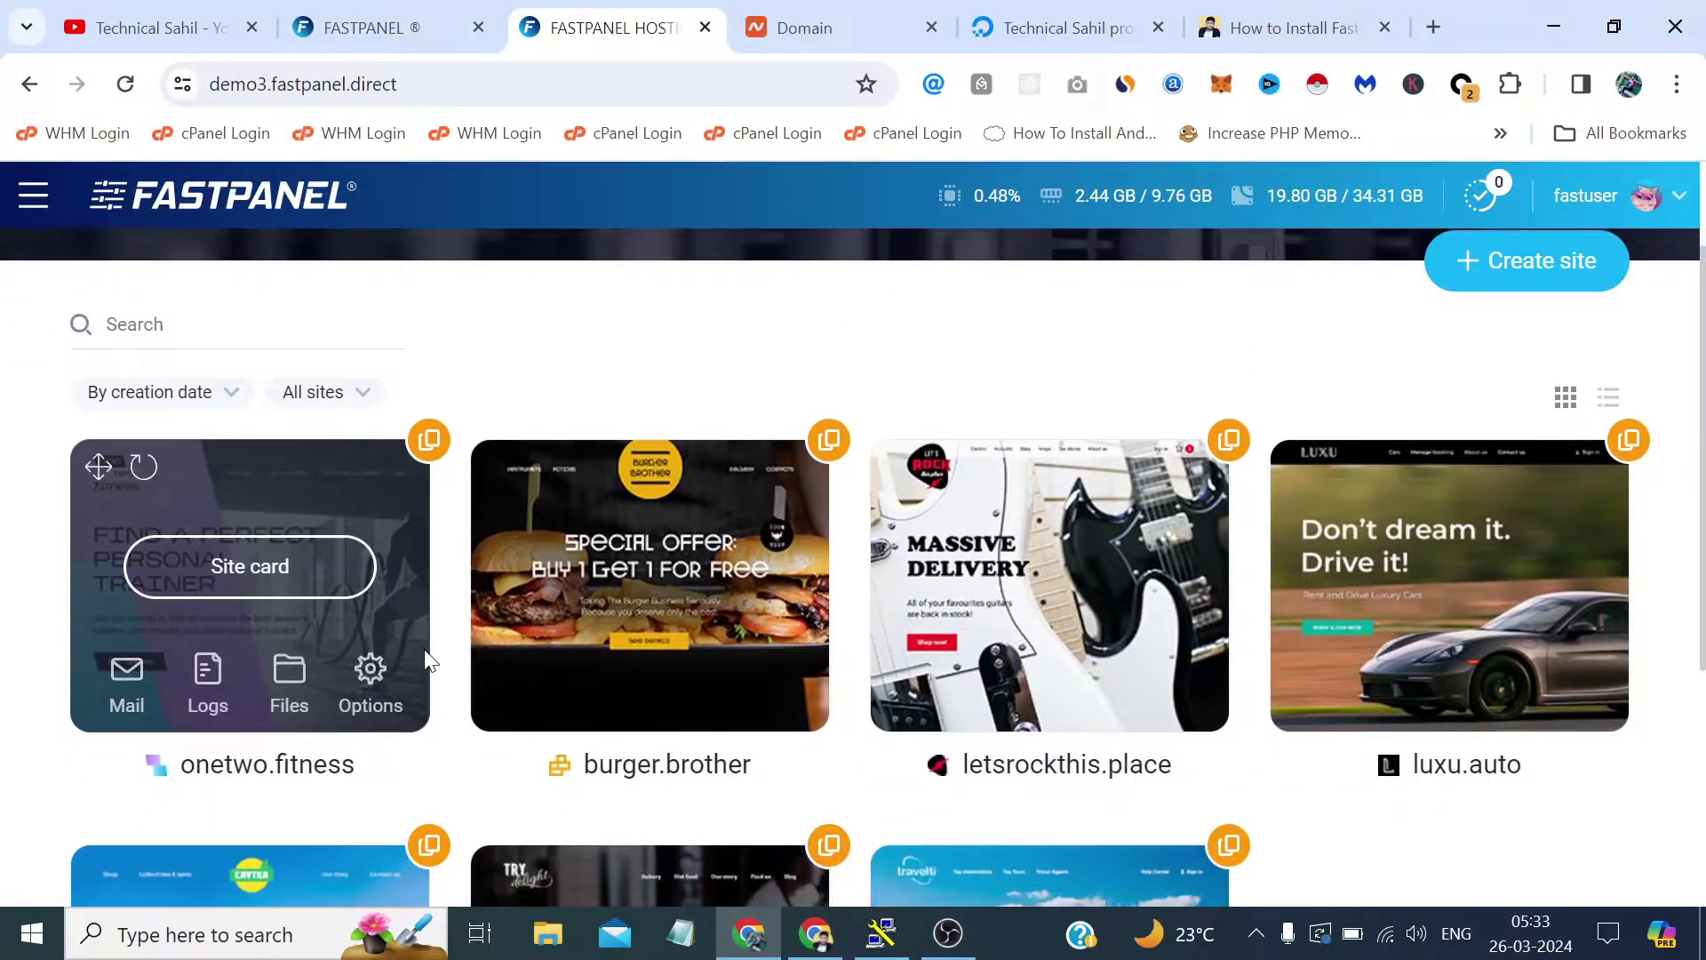
pyautogui.scroll(5, 424, 648)
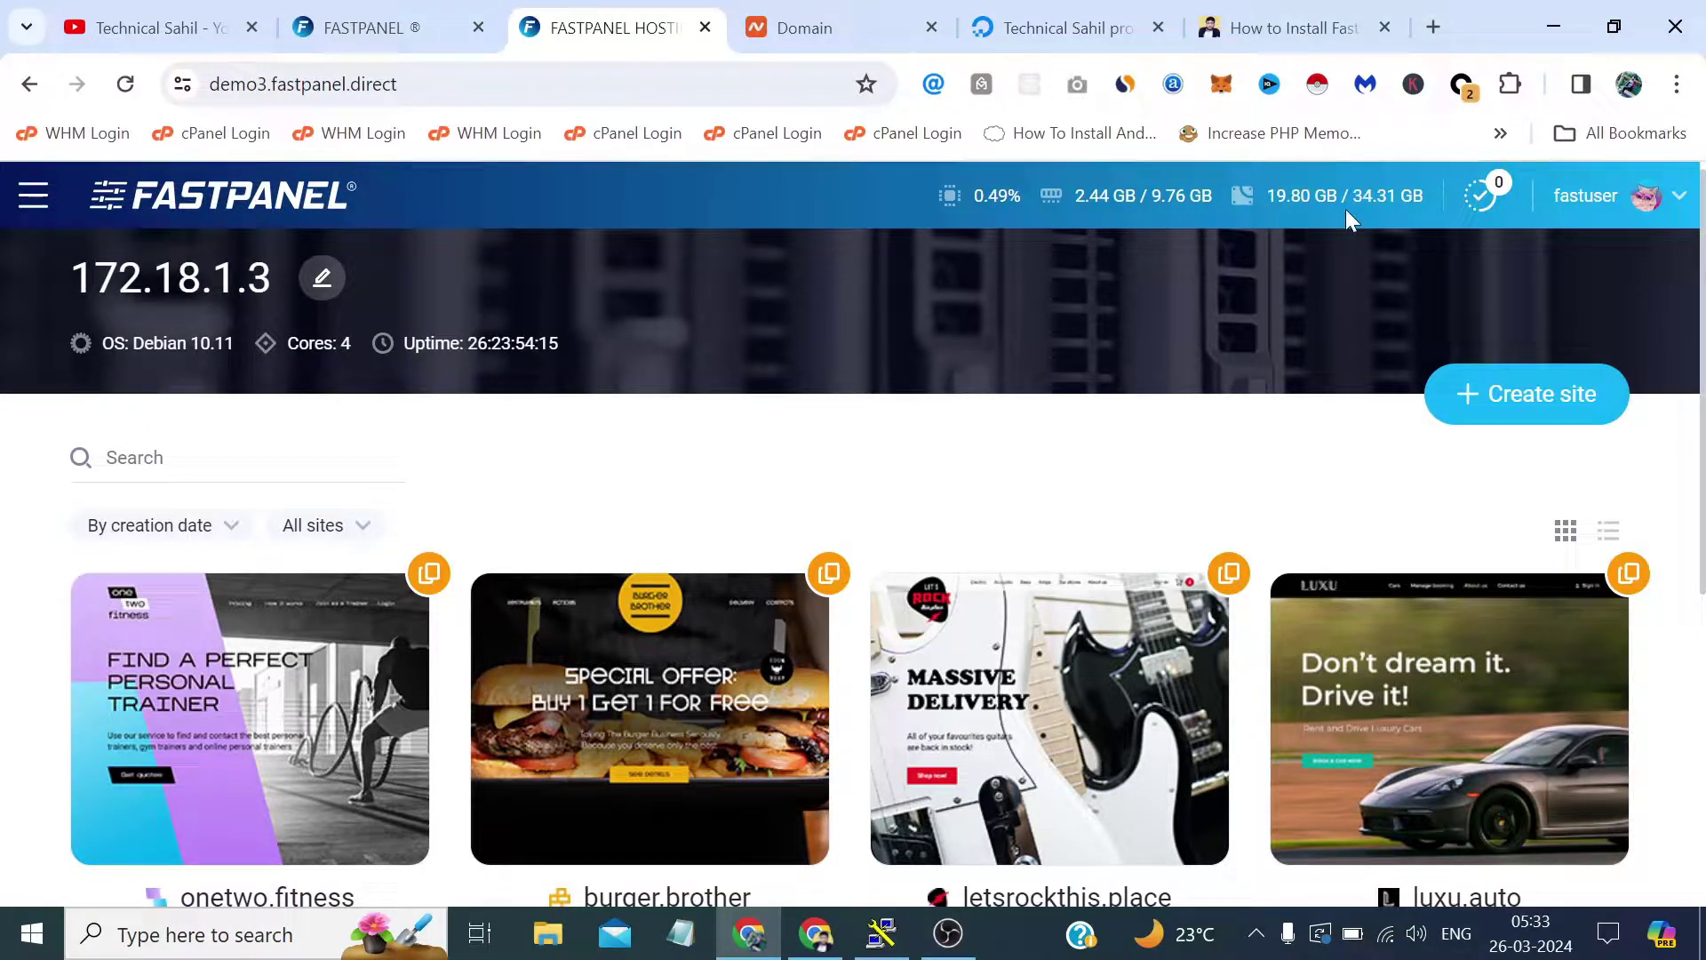
pyautogui.scroll(1, 1343, 216)
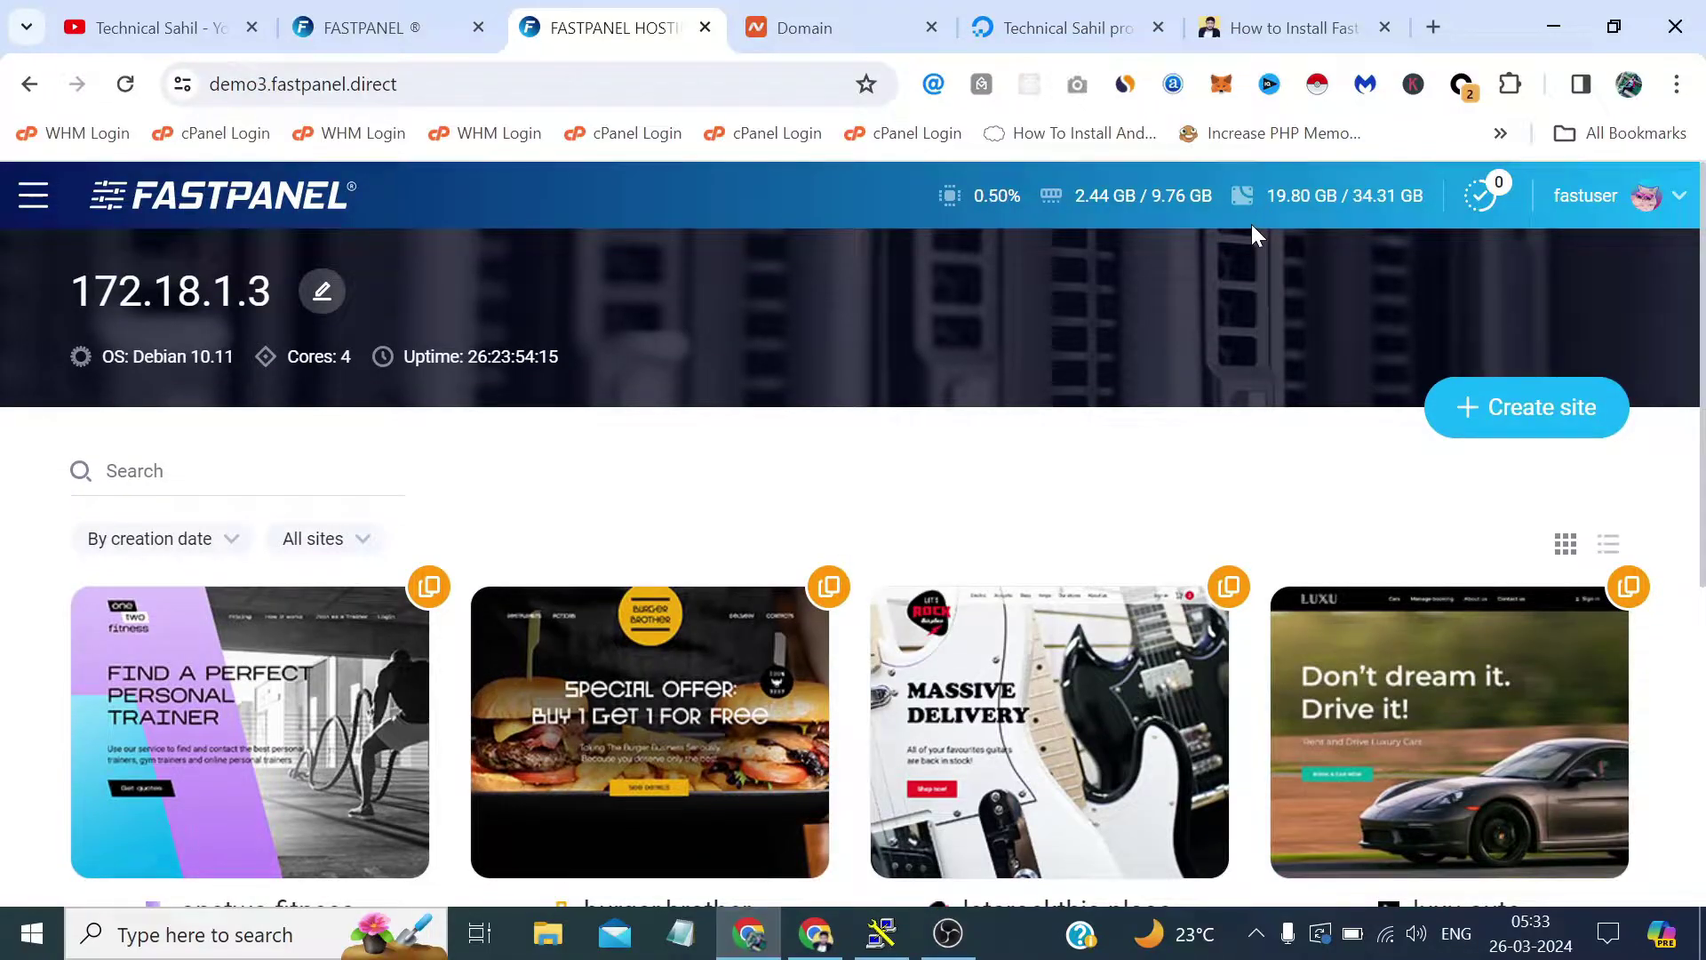
pyautogui.scroll(-2, 1295, 240)
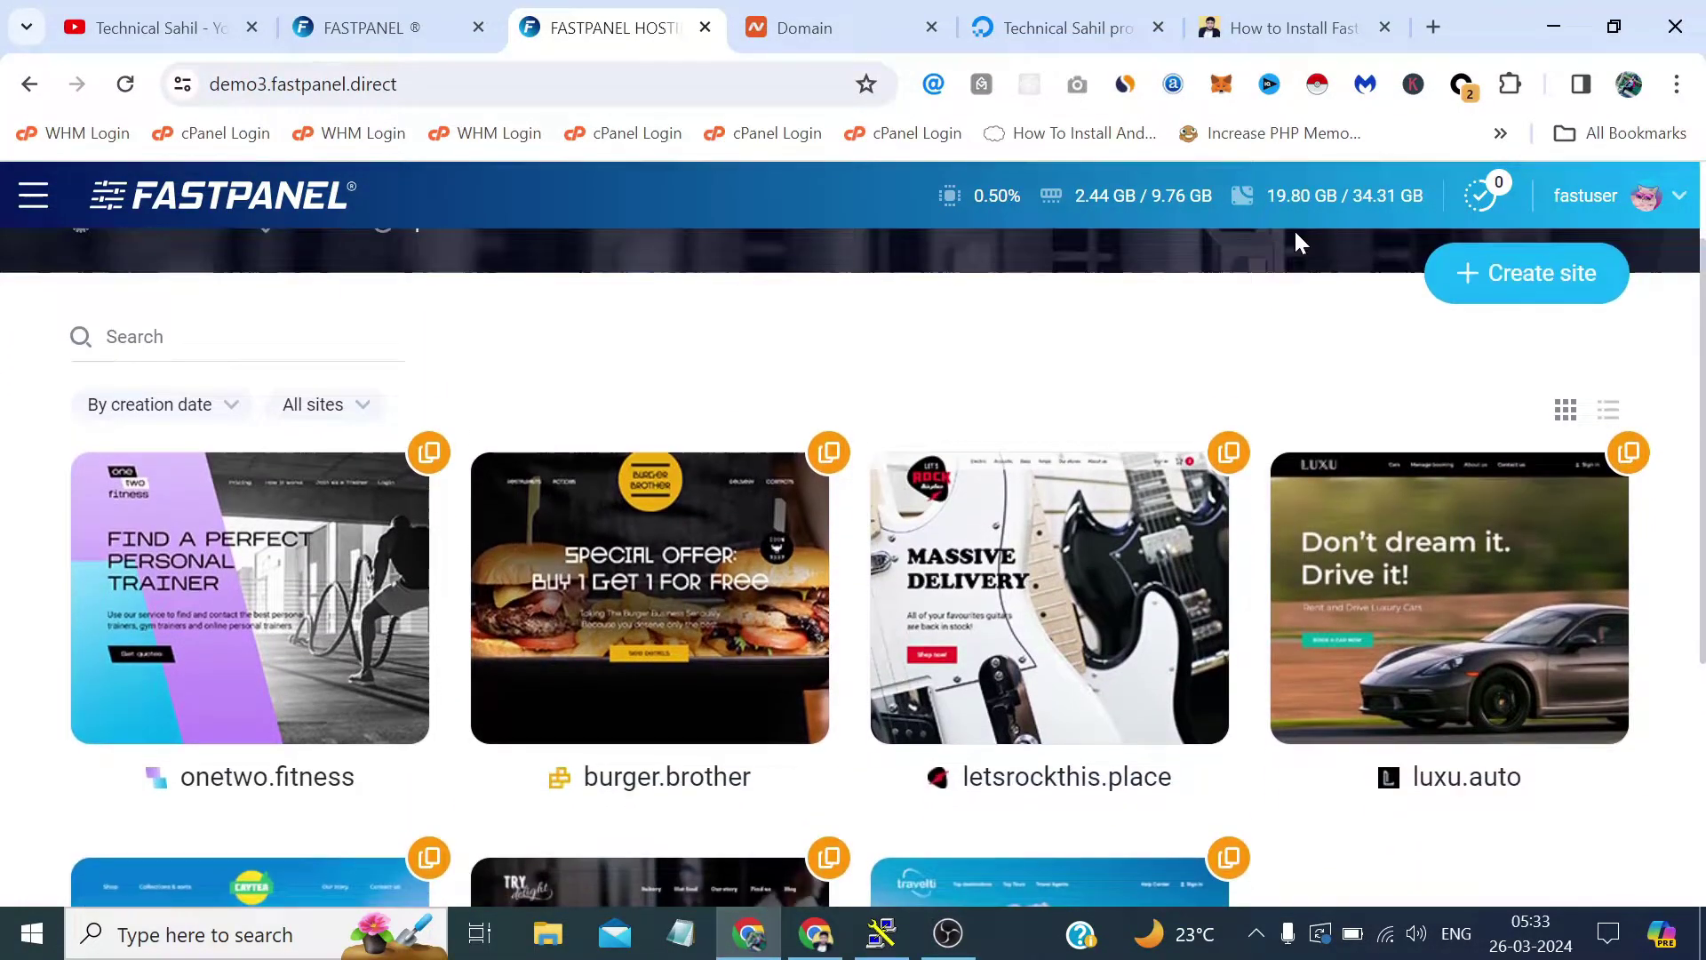
pyautogui.scroll(2, 1296, 240)
# Expand Management and Settings in the main navigation, then close it and scroll the site cards.
pyautogui.click(30, 200)
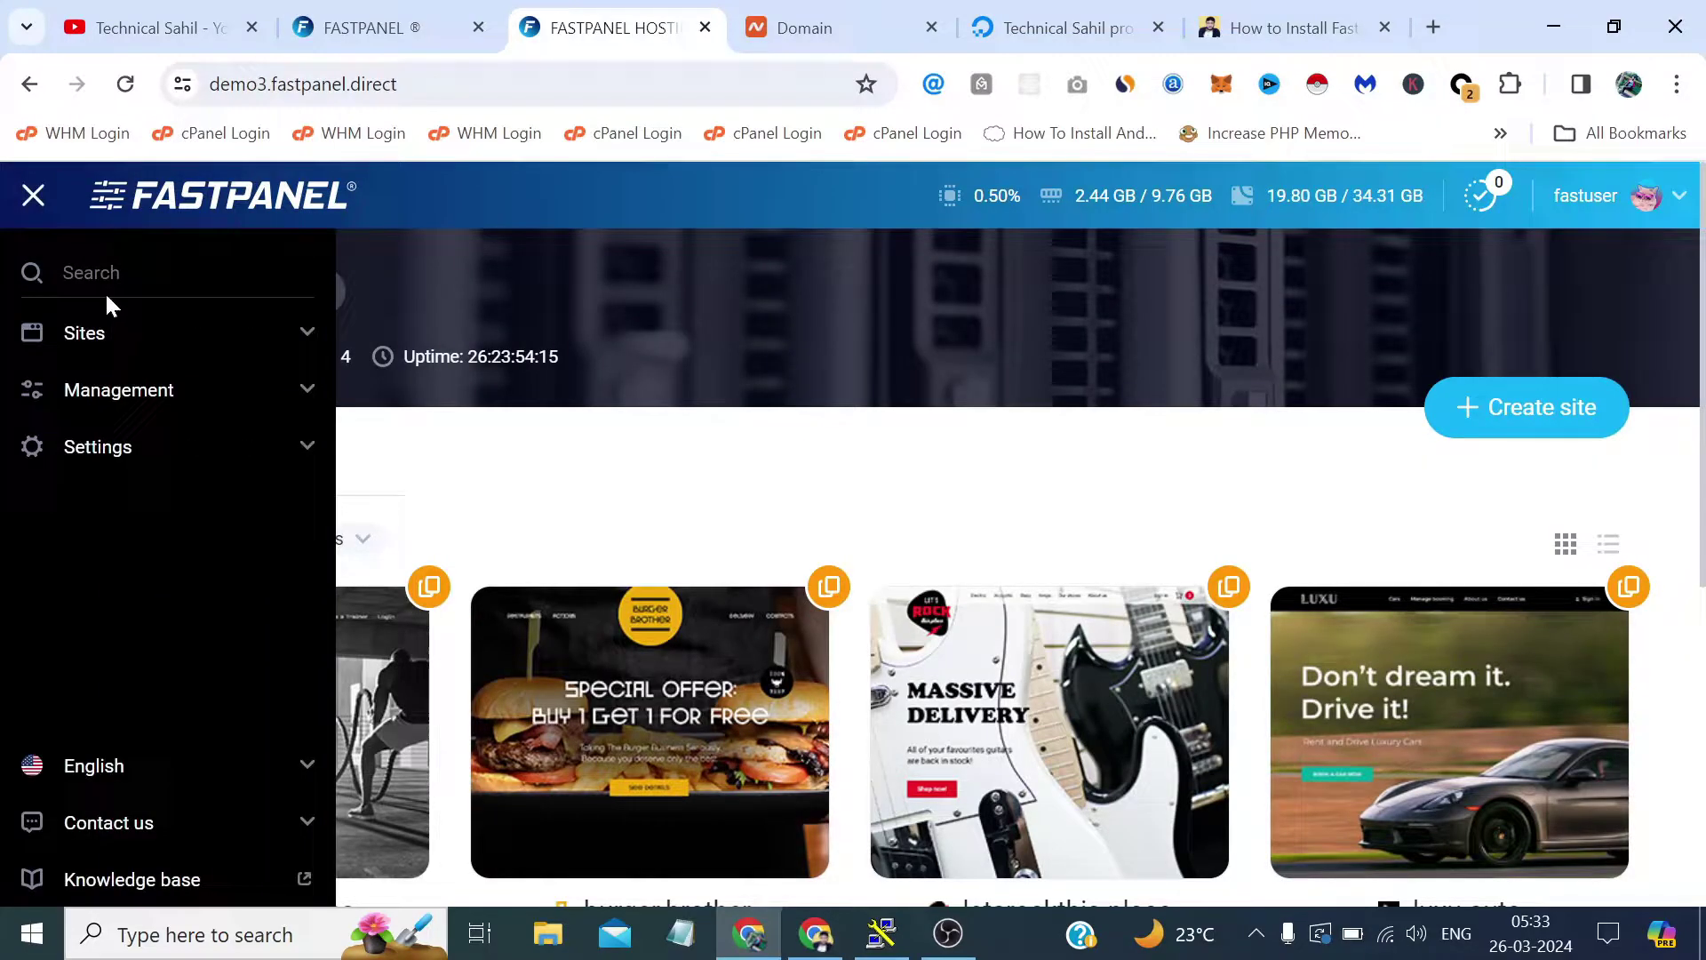
pyautogui.click(302, 389)
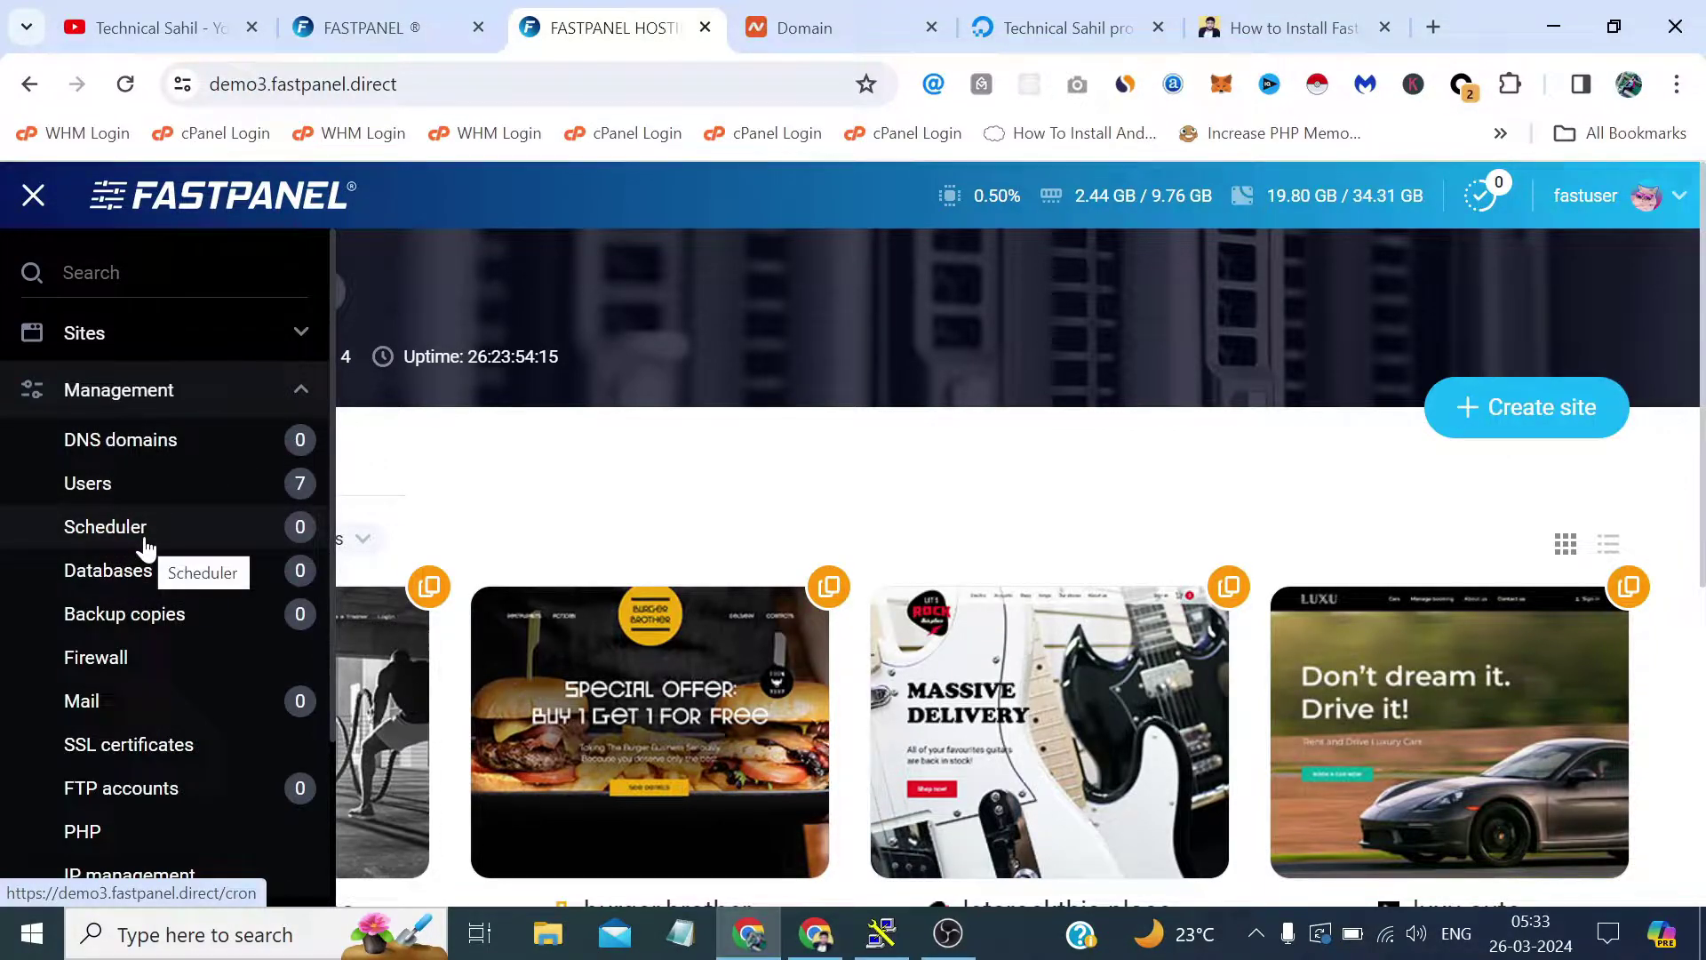
pyautogui.scroll(-2, 147, 546)
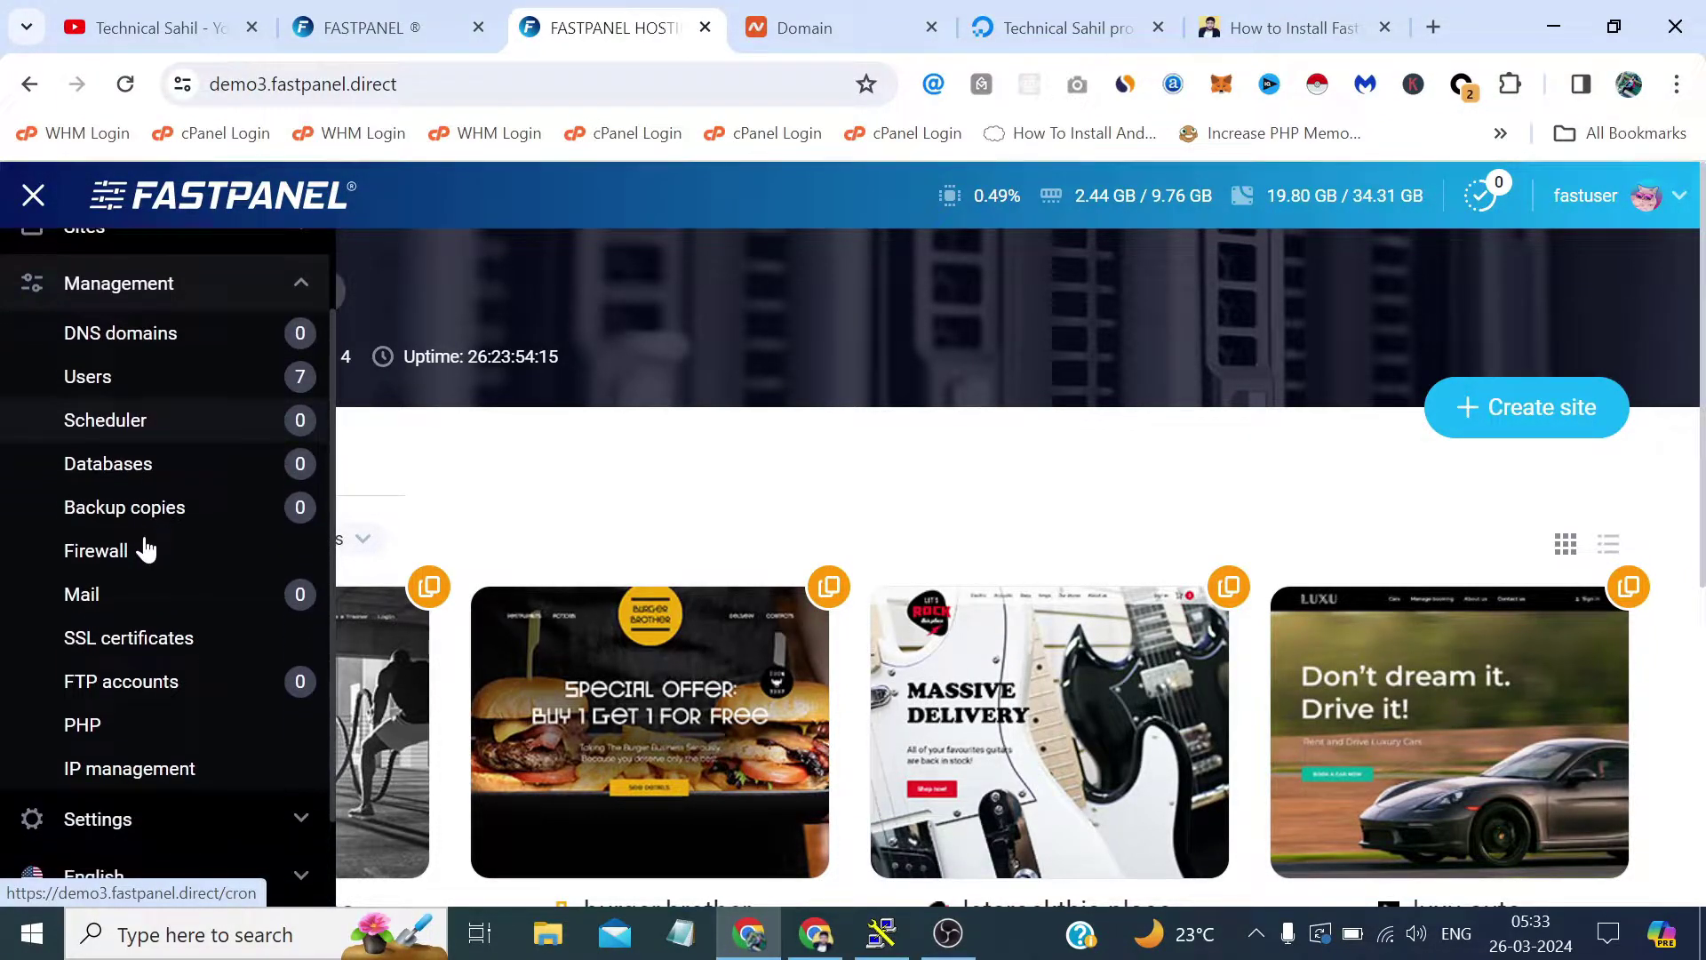
pyautogui.scroll(-1, 147, 546)
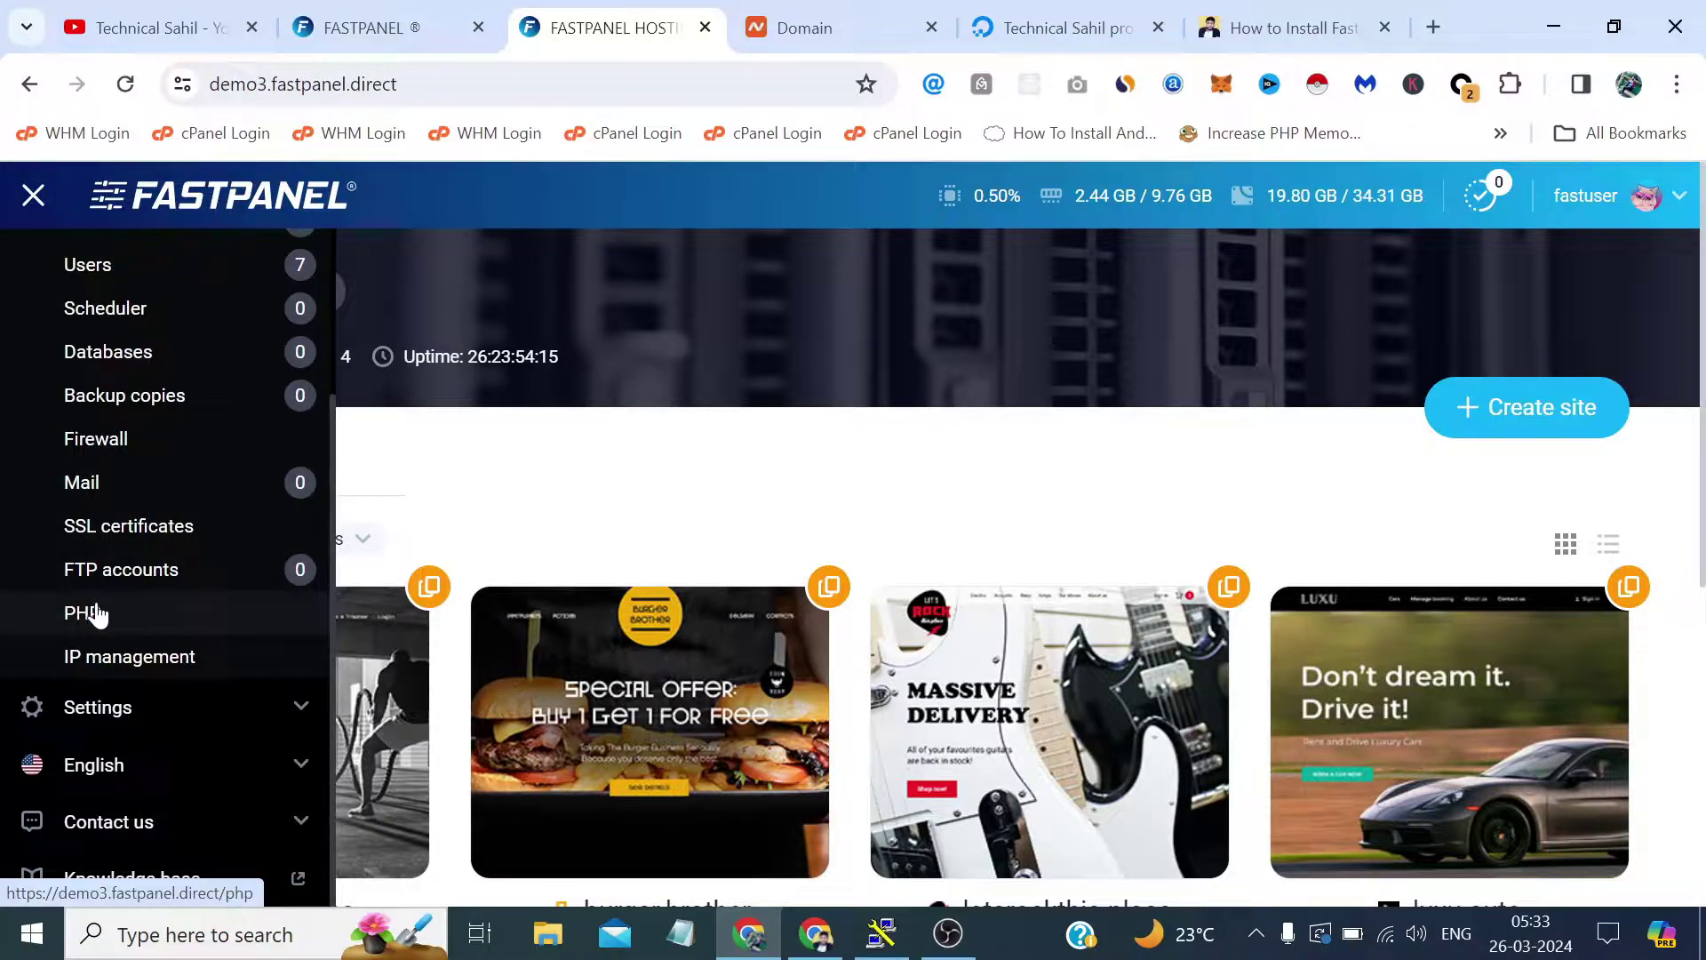
pyautogui.click(222, 711)
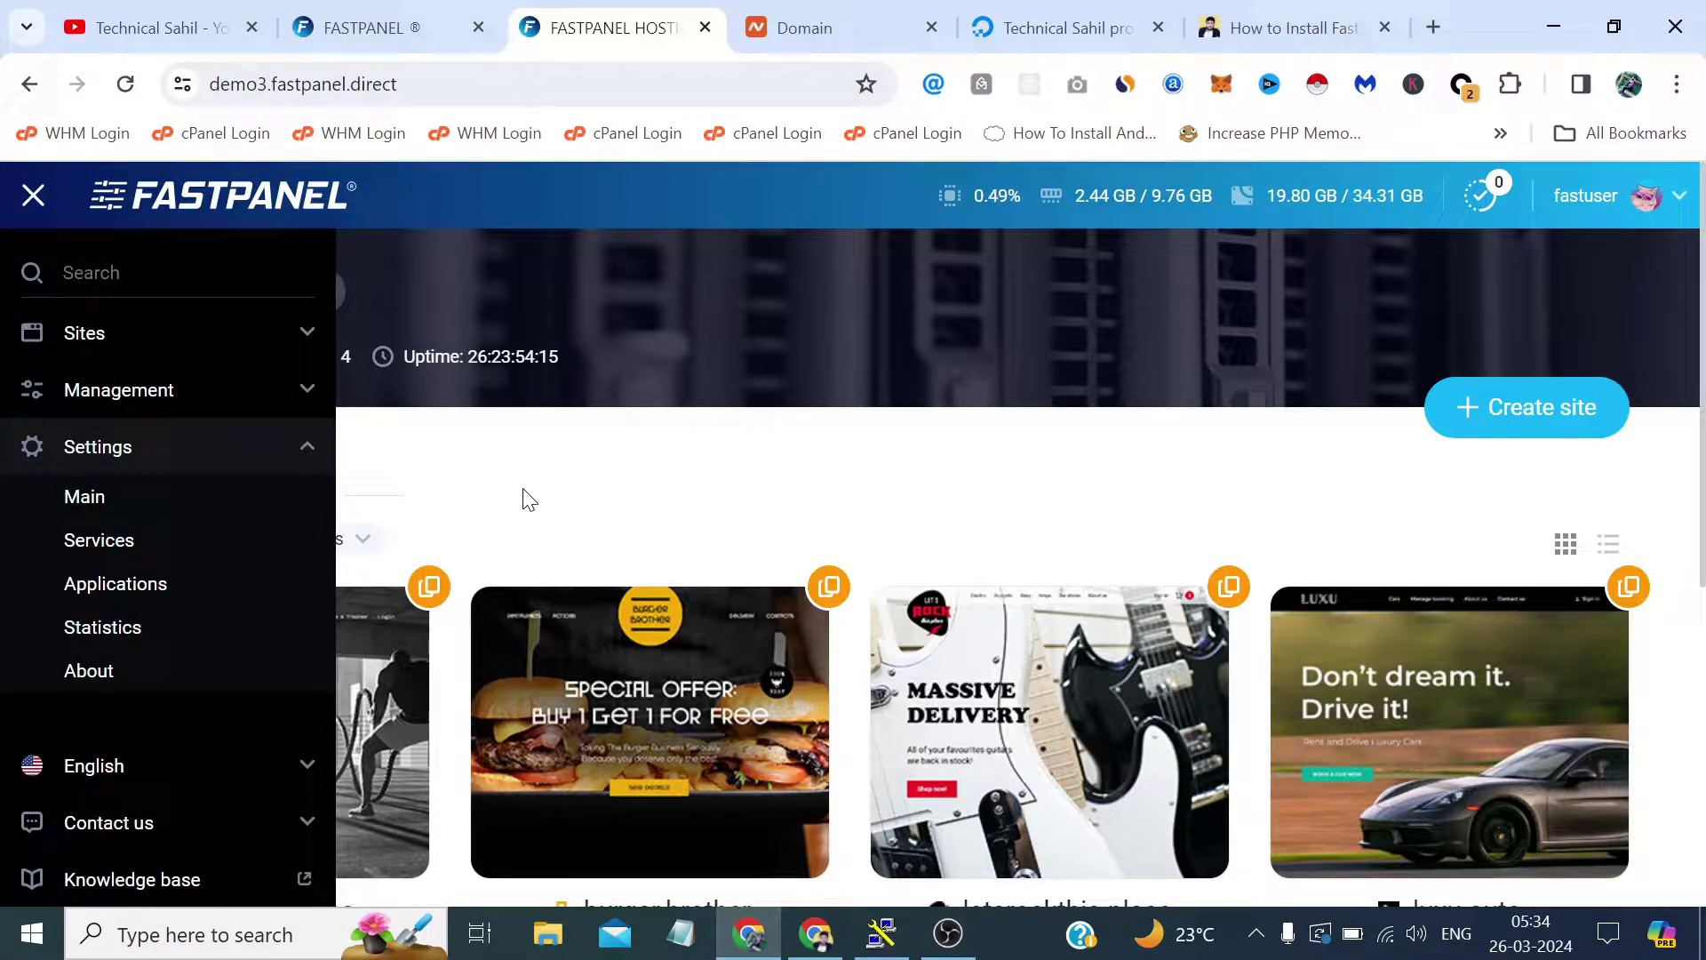
pyautogui.click(33, 198)
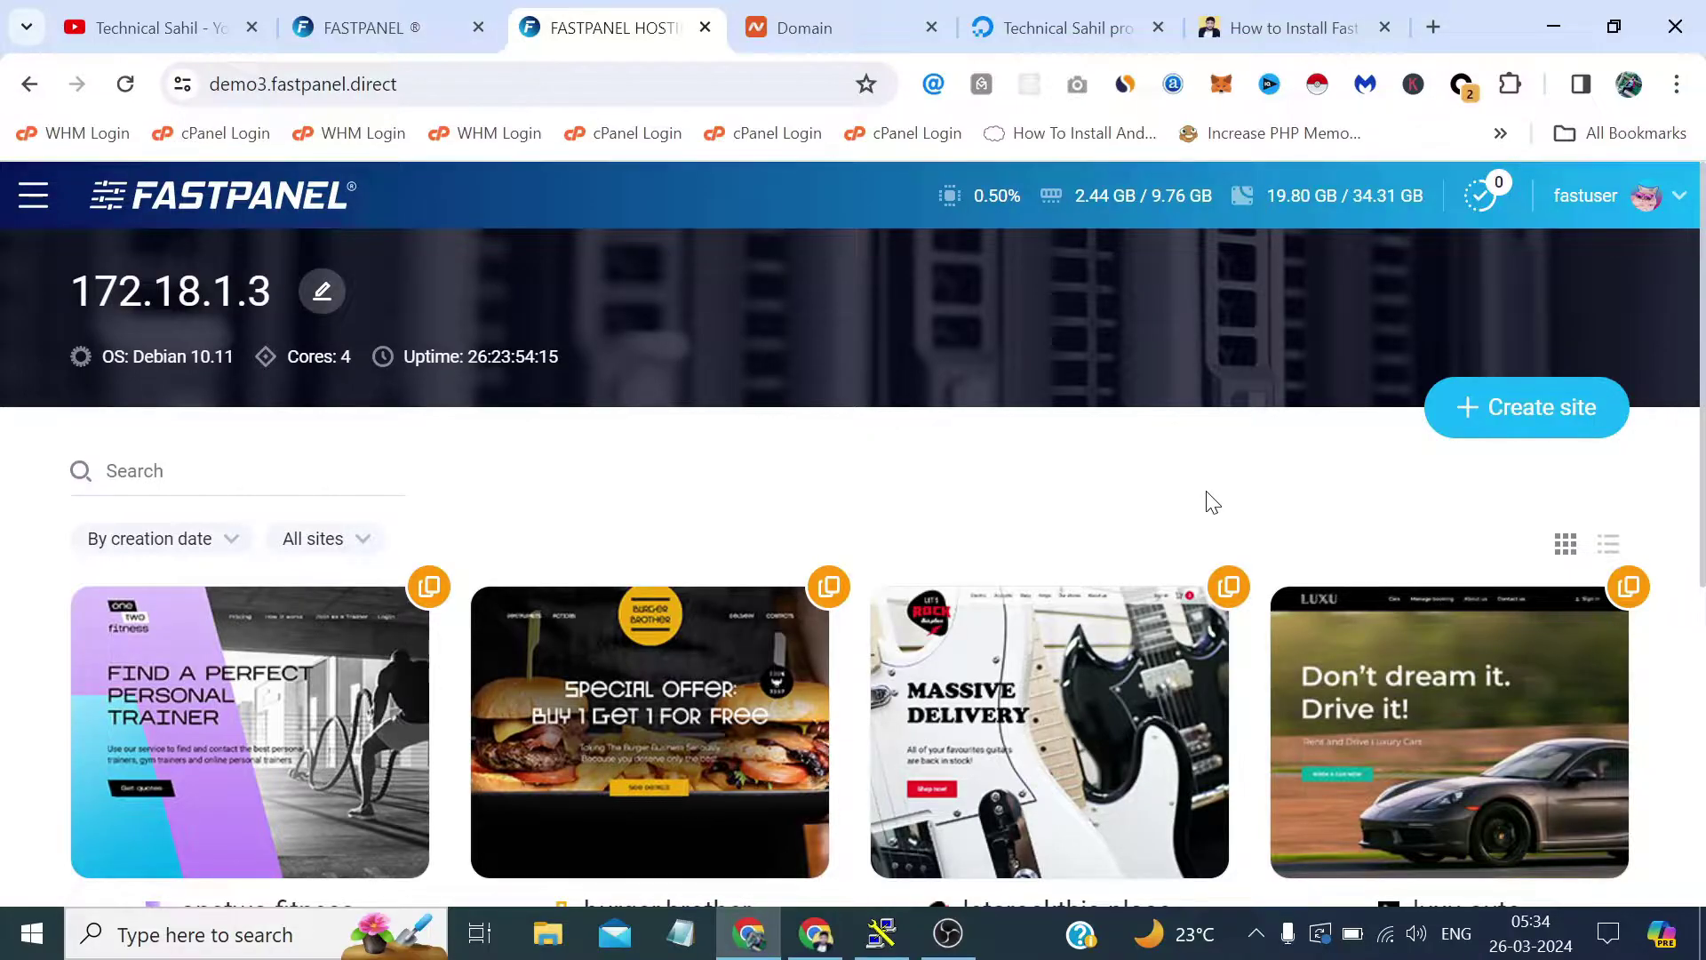
pyautogui.scroll(-5, 1210, 502)
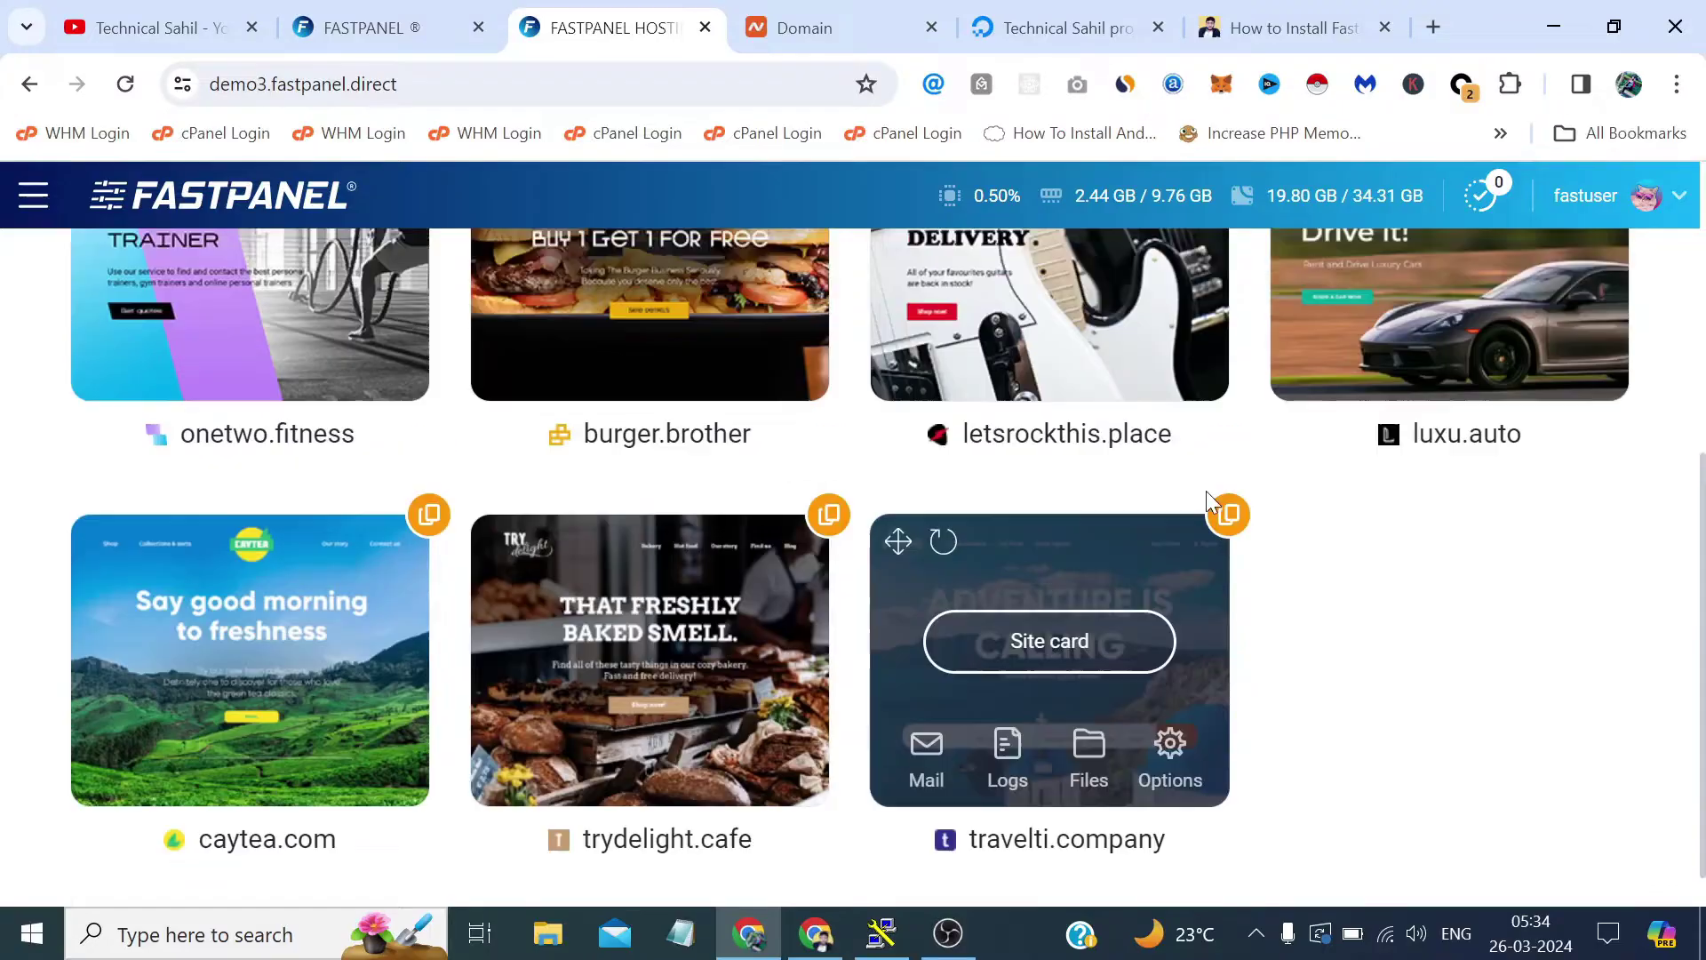
pyautogui.scroll(5, 1207, 491)
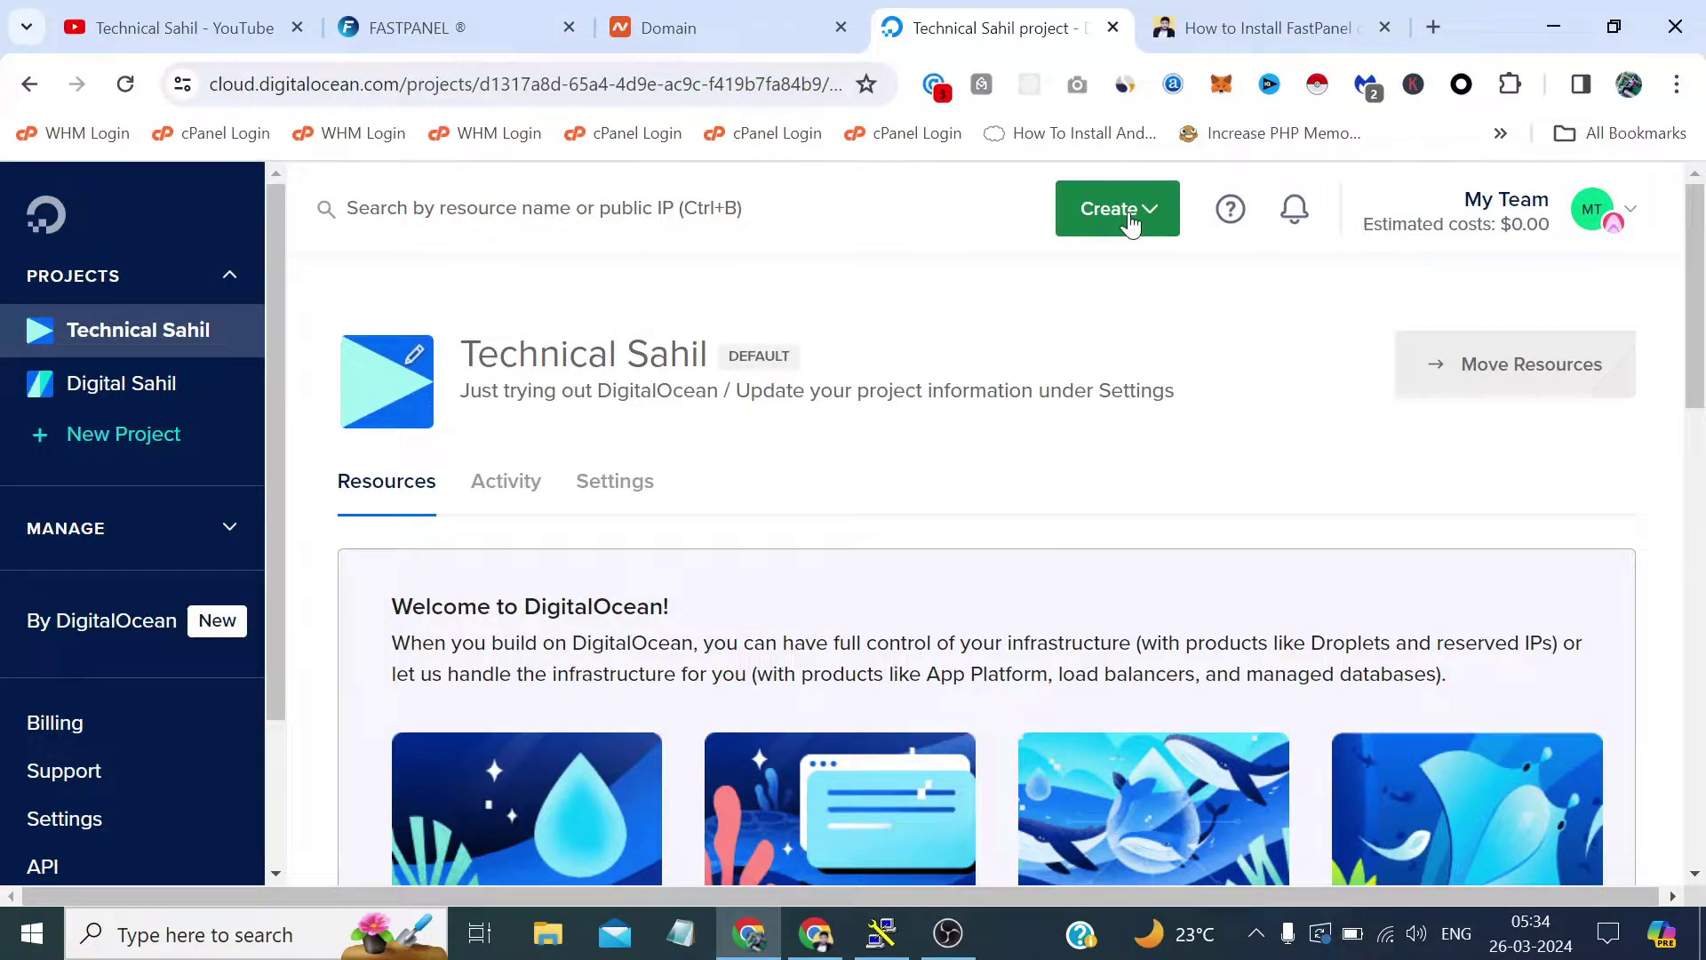
# Start a new droplet in the New York region using datacenter NYC1.
pyautogui.scroll(-5, 1130, 222)
pyautogui.click(1131, 223)
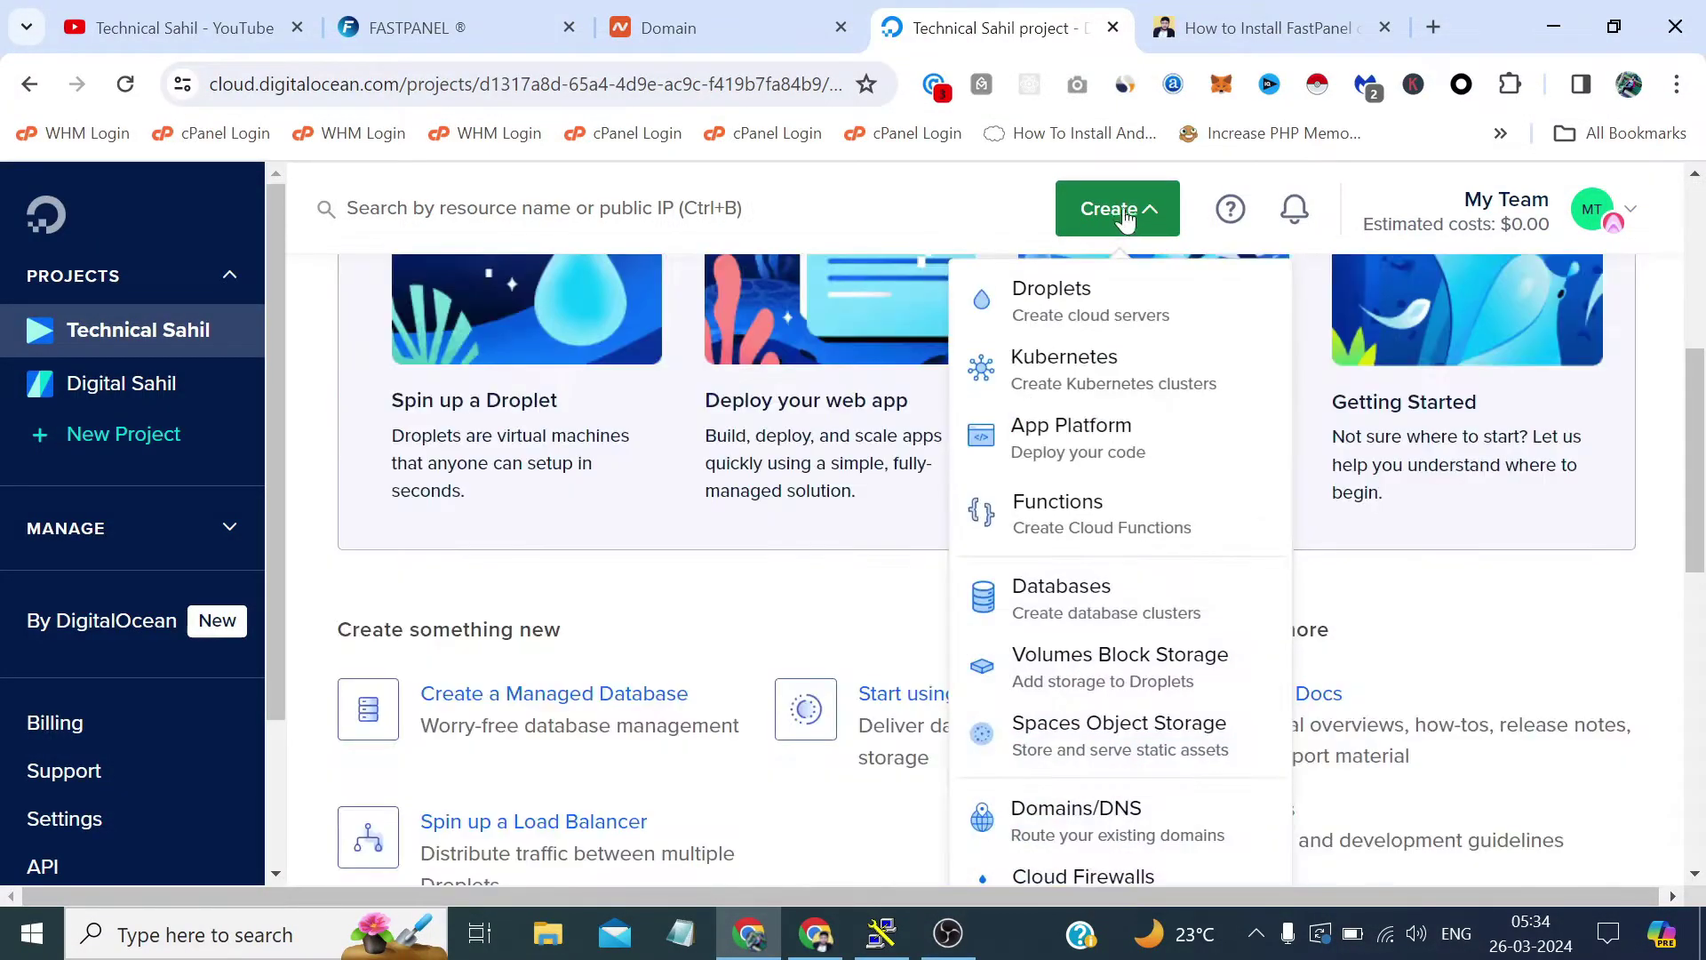
pyautogui.click(1039, 320)
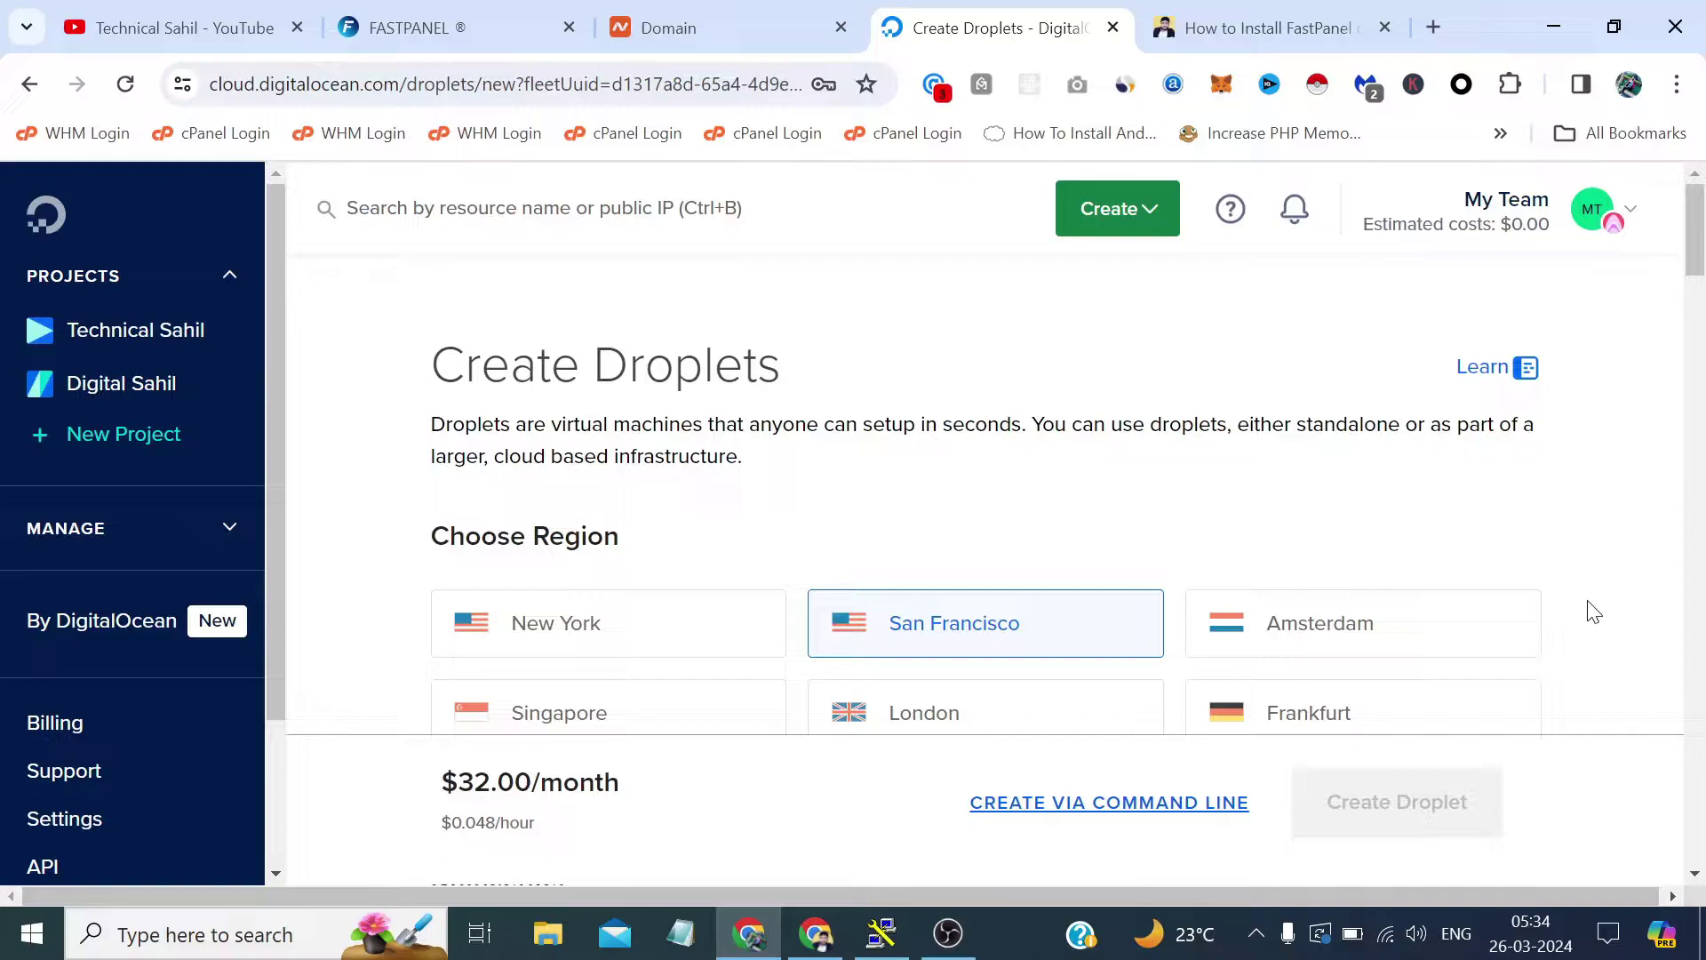
pyautogui.click(725, 629)
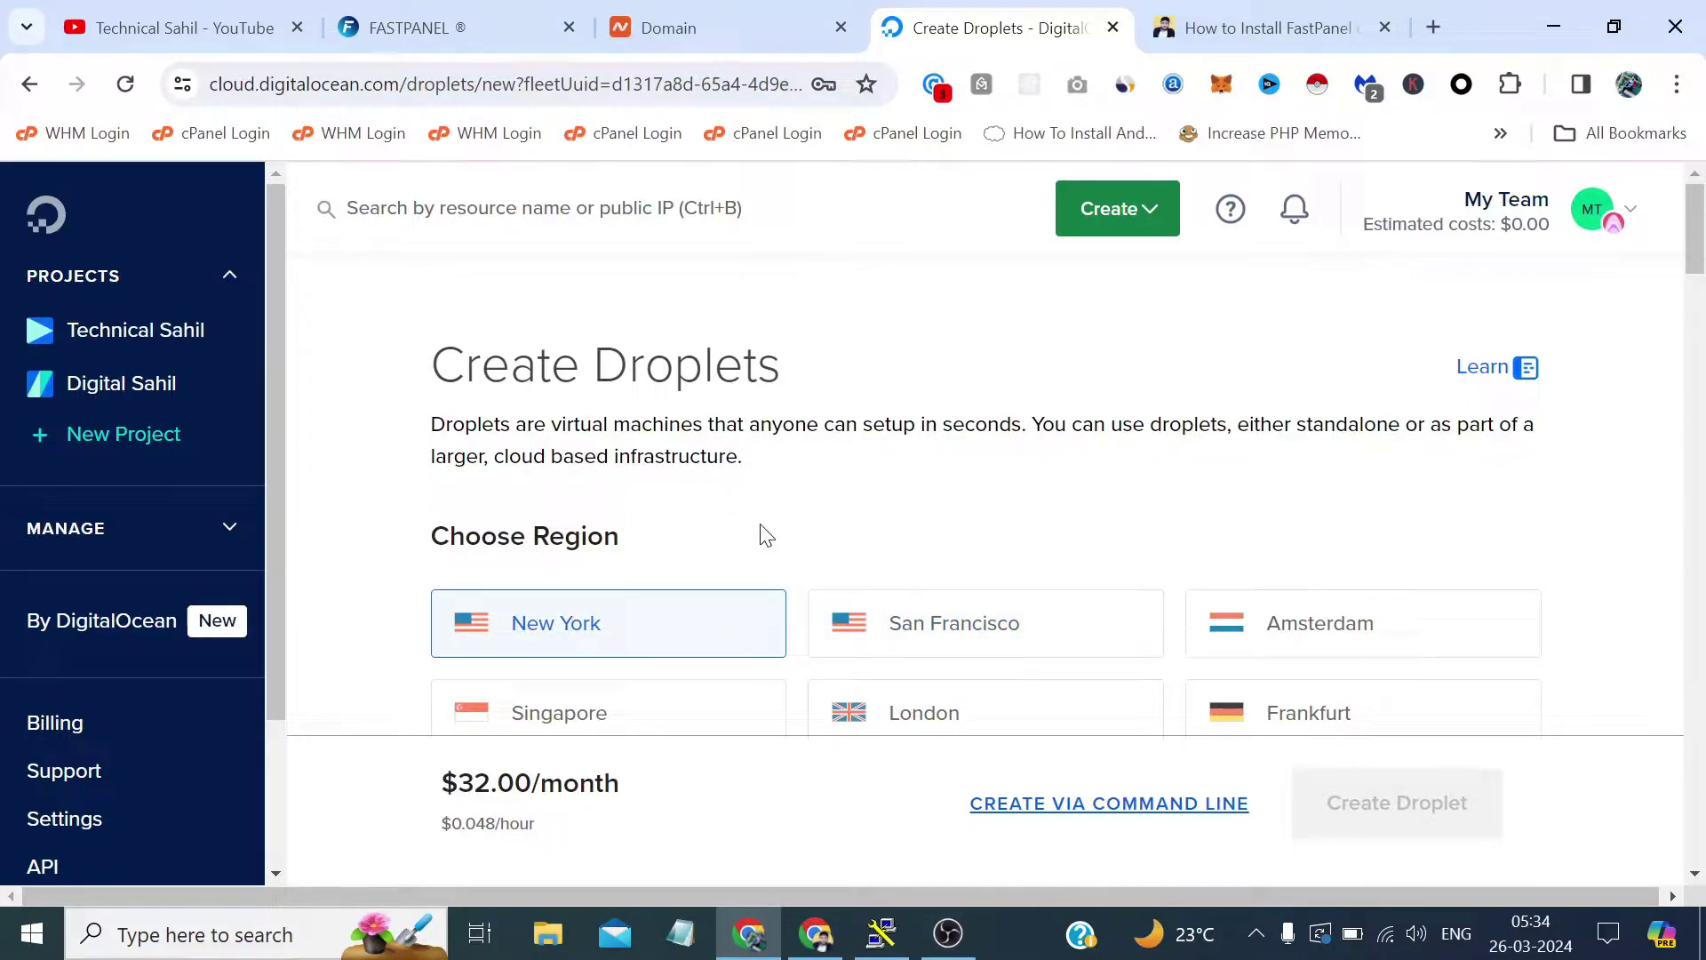
pyautogui.scroll(-3, 769, 507)
pyautogui.scroll(-5, 770, 498)
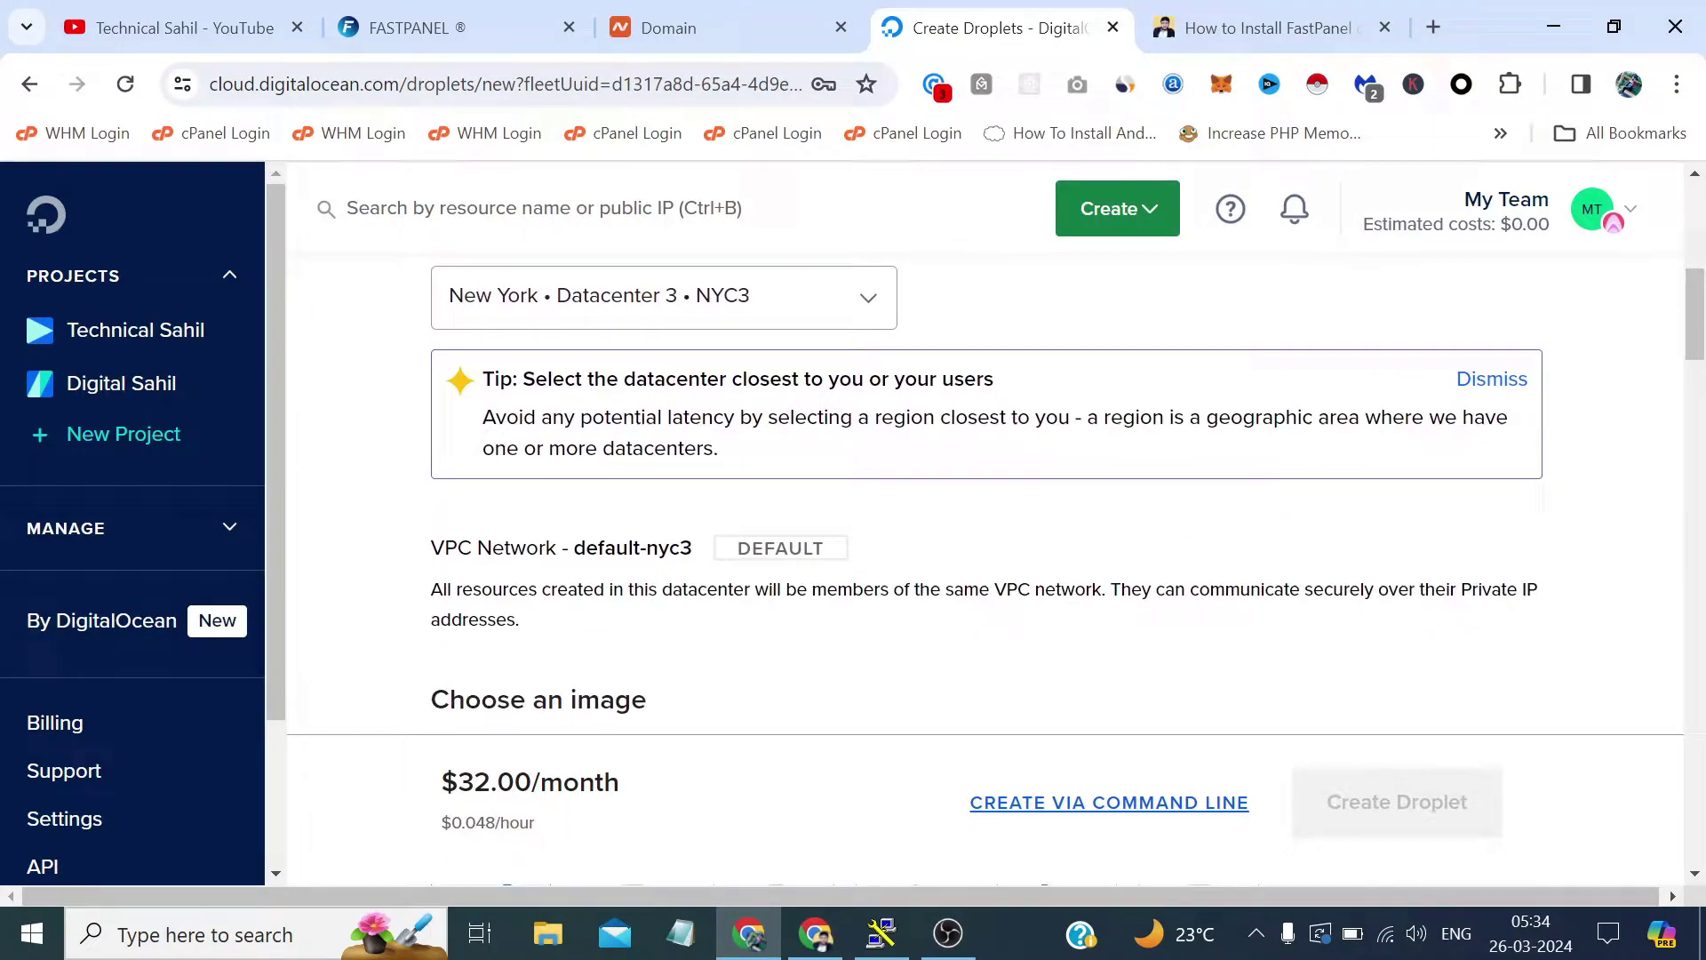
pyautogui.click(673, 307)
pyautogui.click(685, 368)
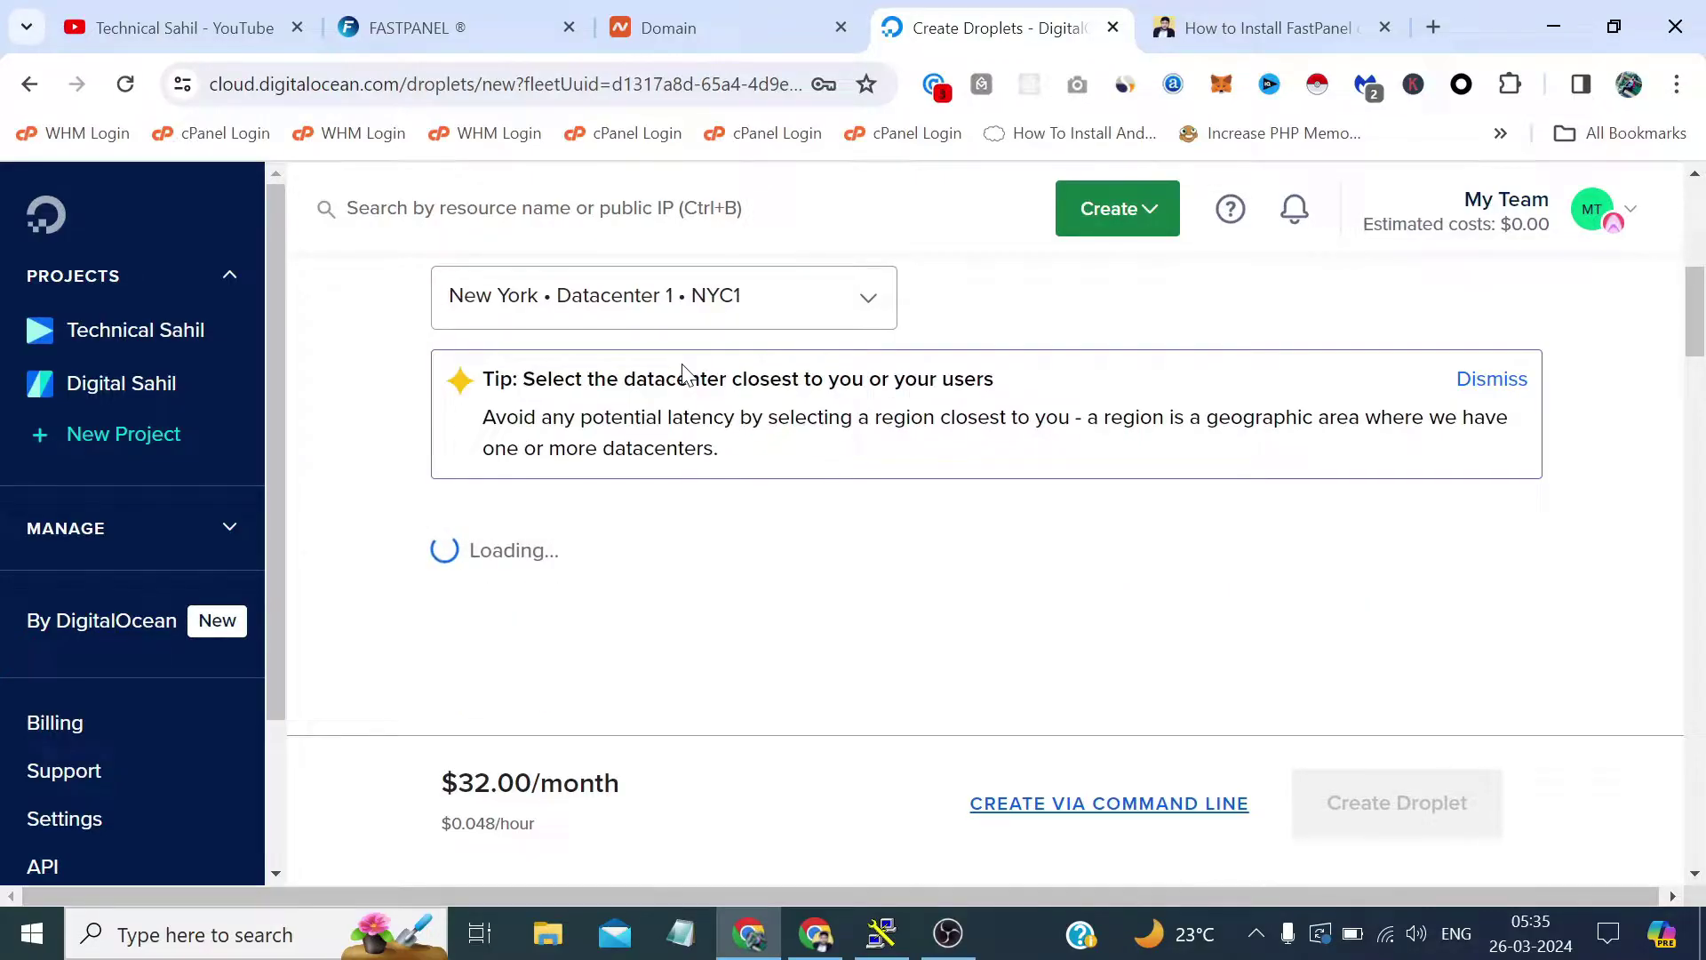
# Set the droplet's Ubuntu version to 22.04 (LTS) x64.
pyautogui.scroll(-6, 710, 409)
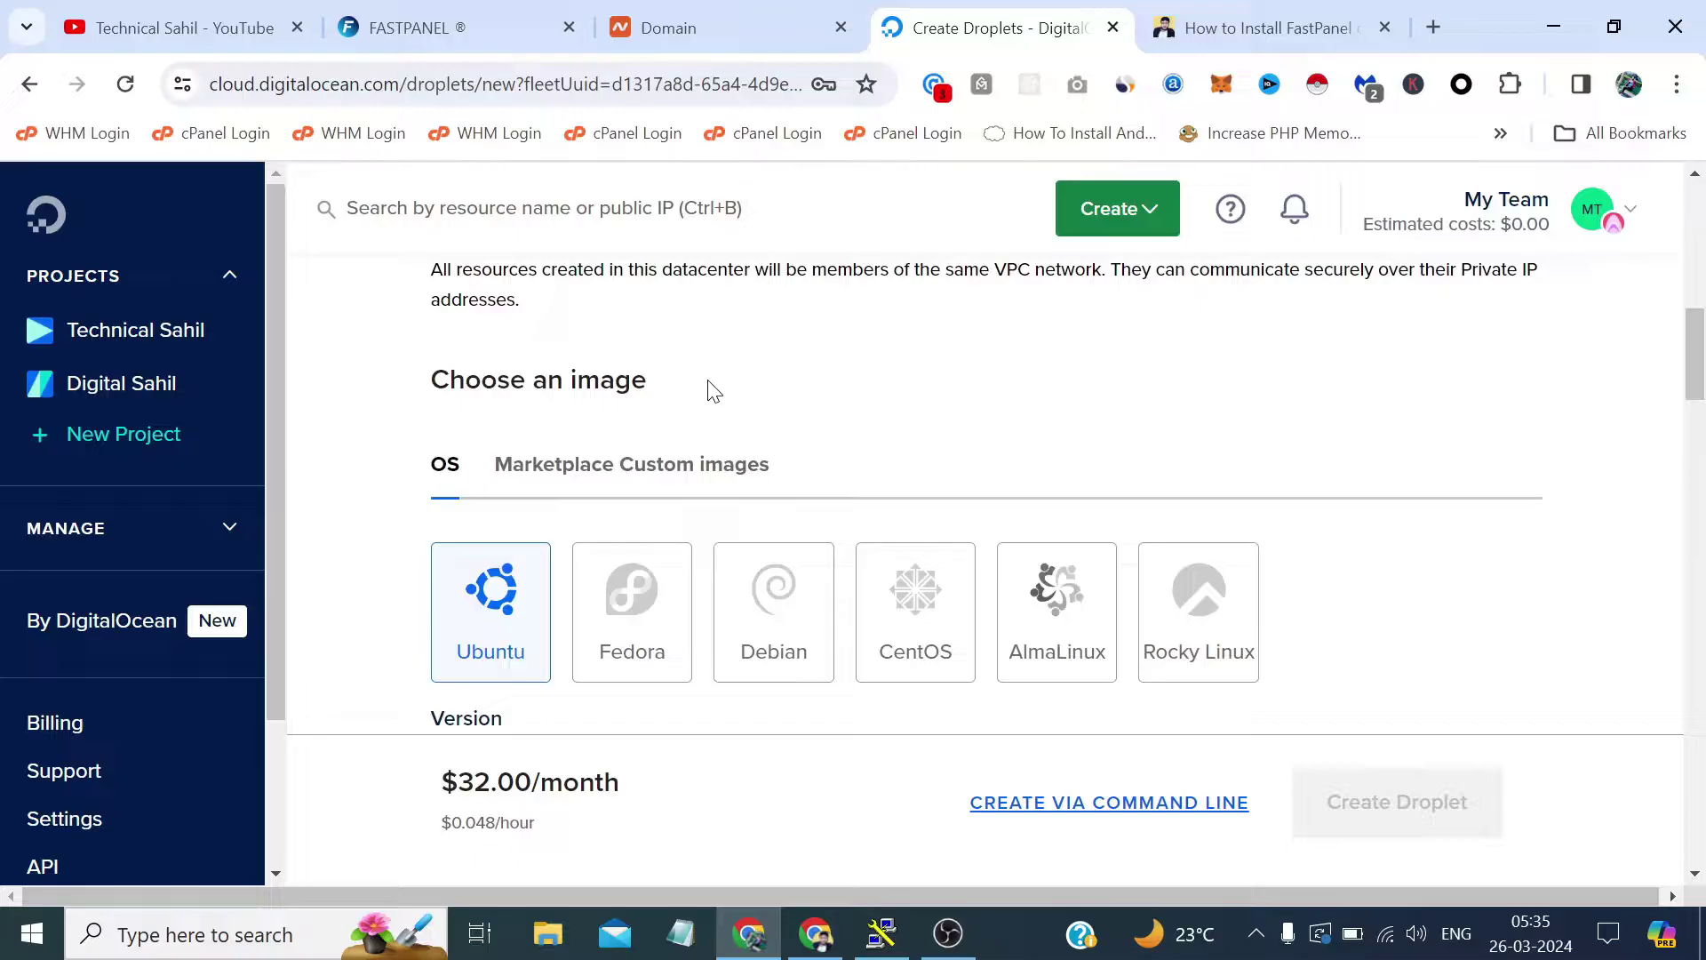
pyautogui.scroll(-2, 716, 428)
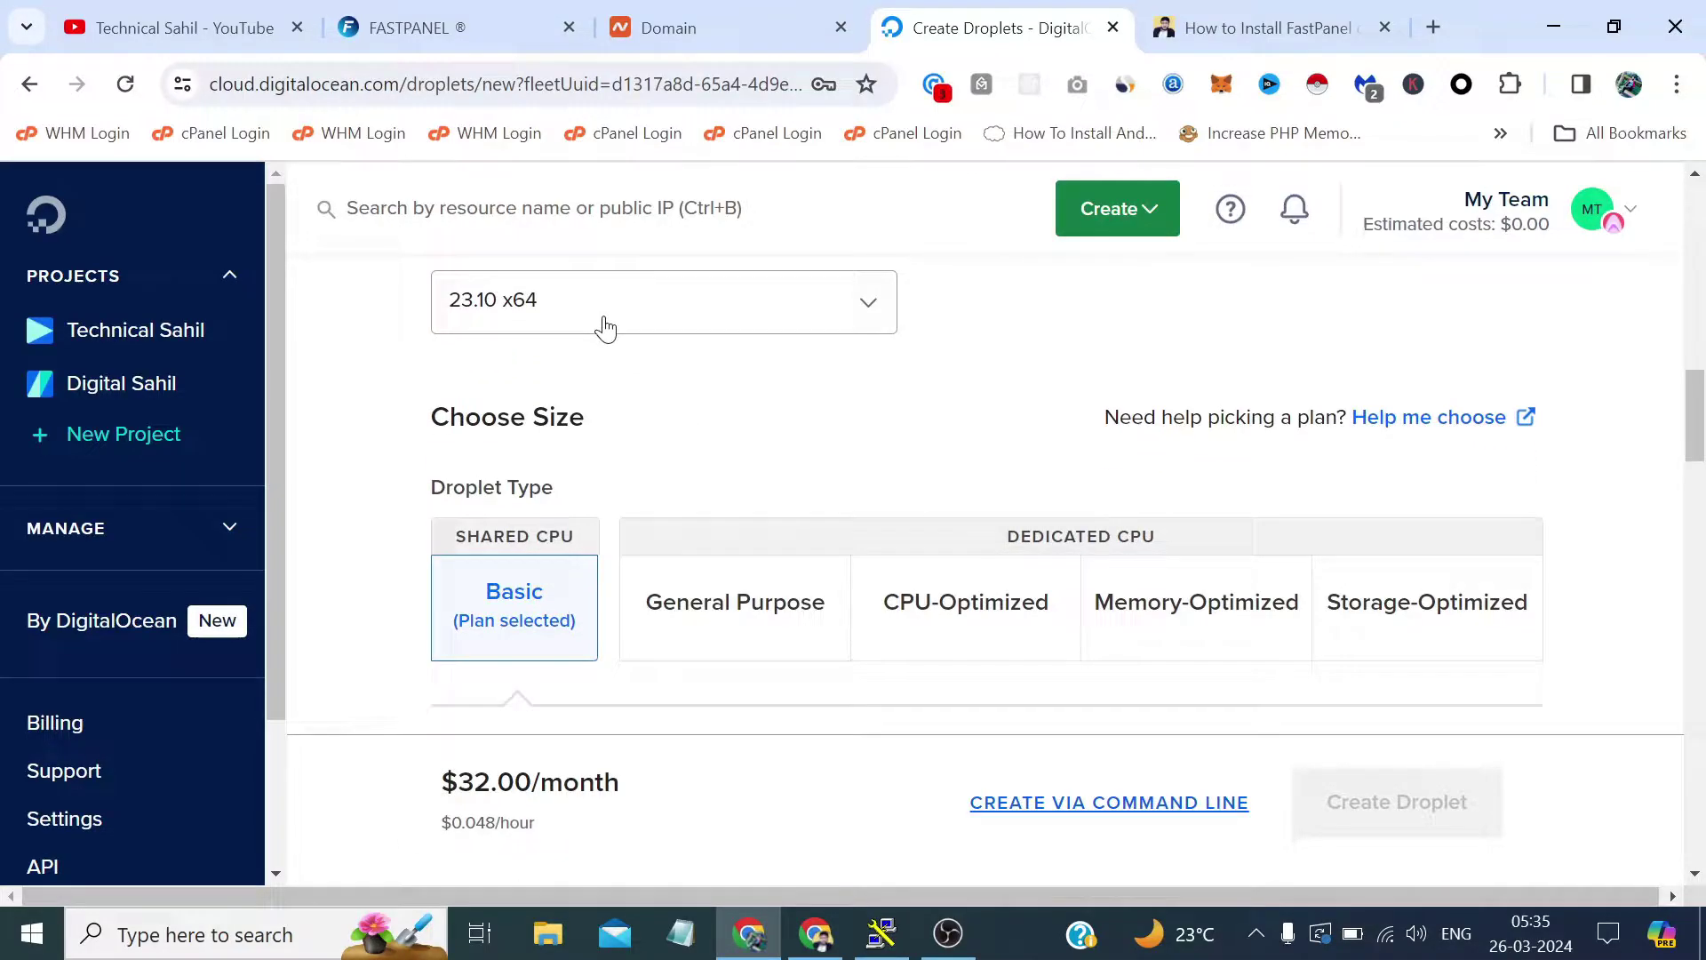
pyautogui.click(601, 327)
pyautogui.click(650, 444)
pyautogui.scroll(-2, 675, 445)
pyautogui.scroll(-2, 675, 445)
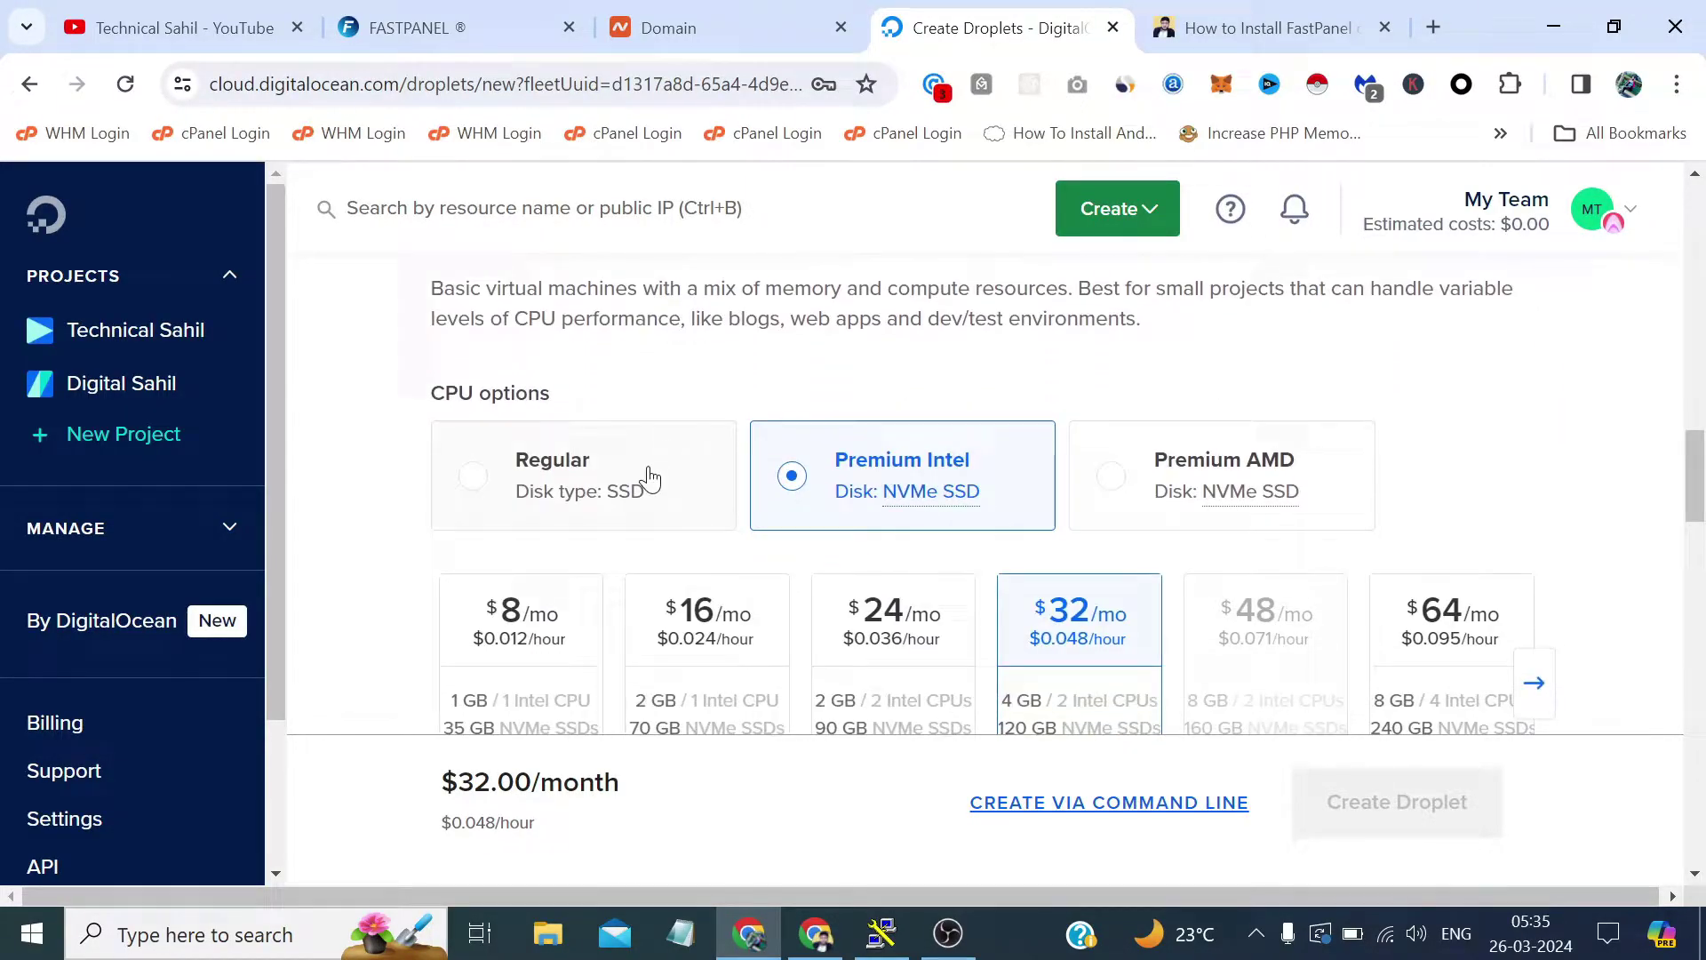
pyautogui.scroll(-1, 648, 480)
pyautogui.scroll(3, 653, 479)
pyautogui.scroll(3, 653, 479)
pyautogui.click(601, 396)
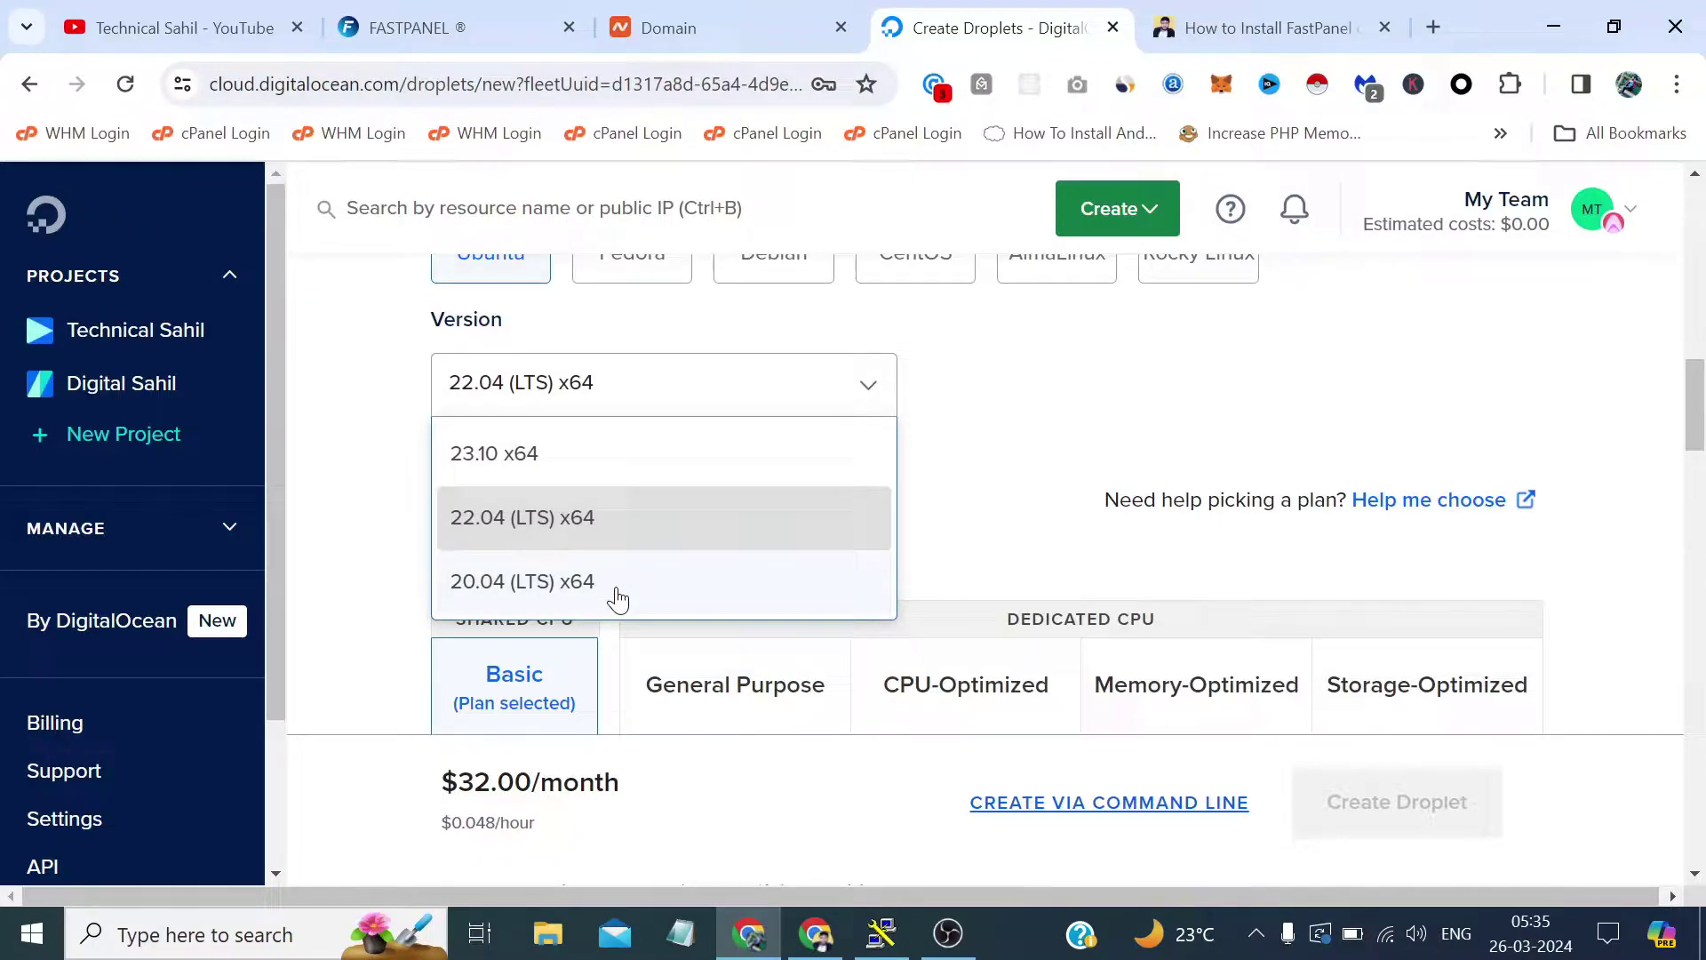
pyautogui.click(1076, 407)
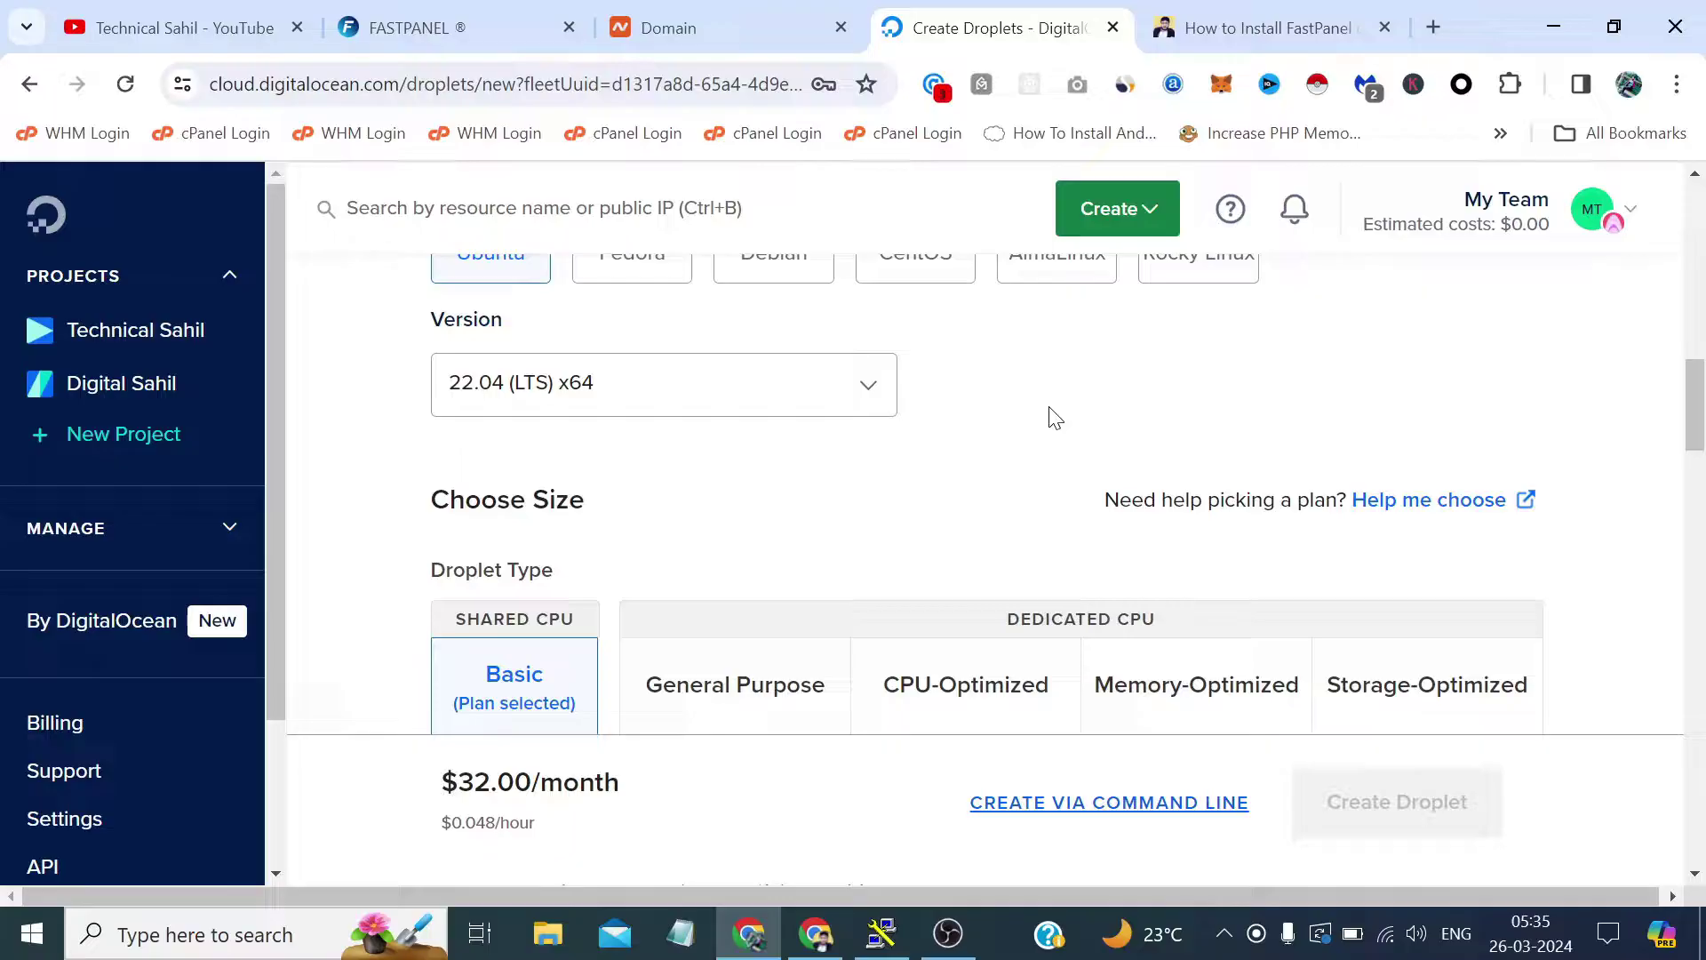
# Select the $24/month plan card, then check the How to Install FastPanel article.
pyautogui.scroll(-5, 1054, 416)
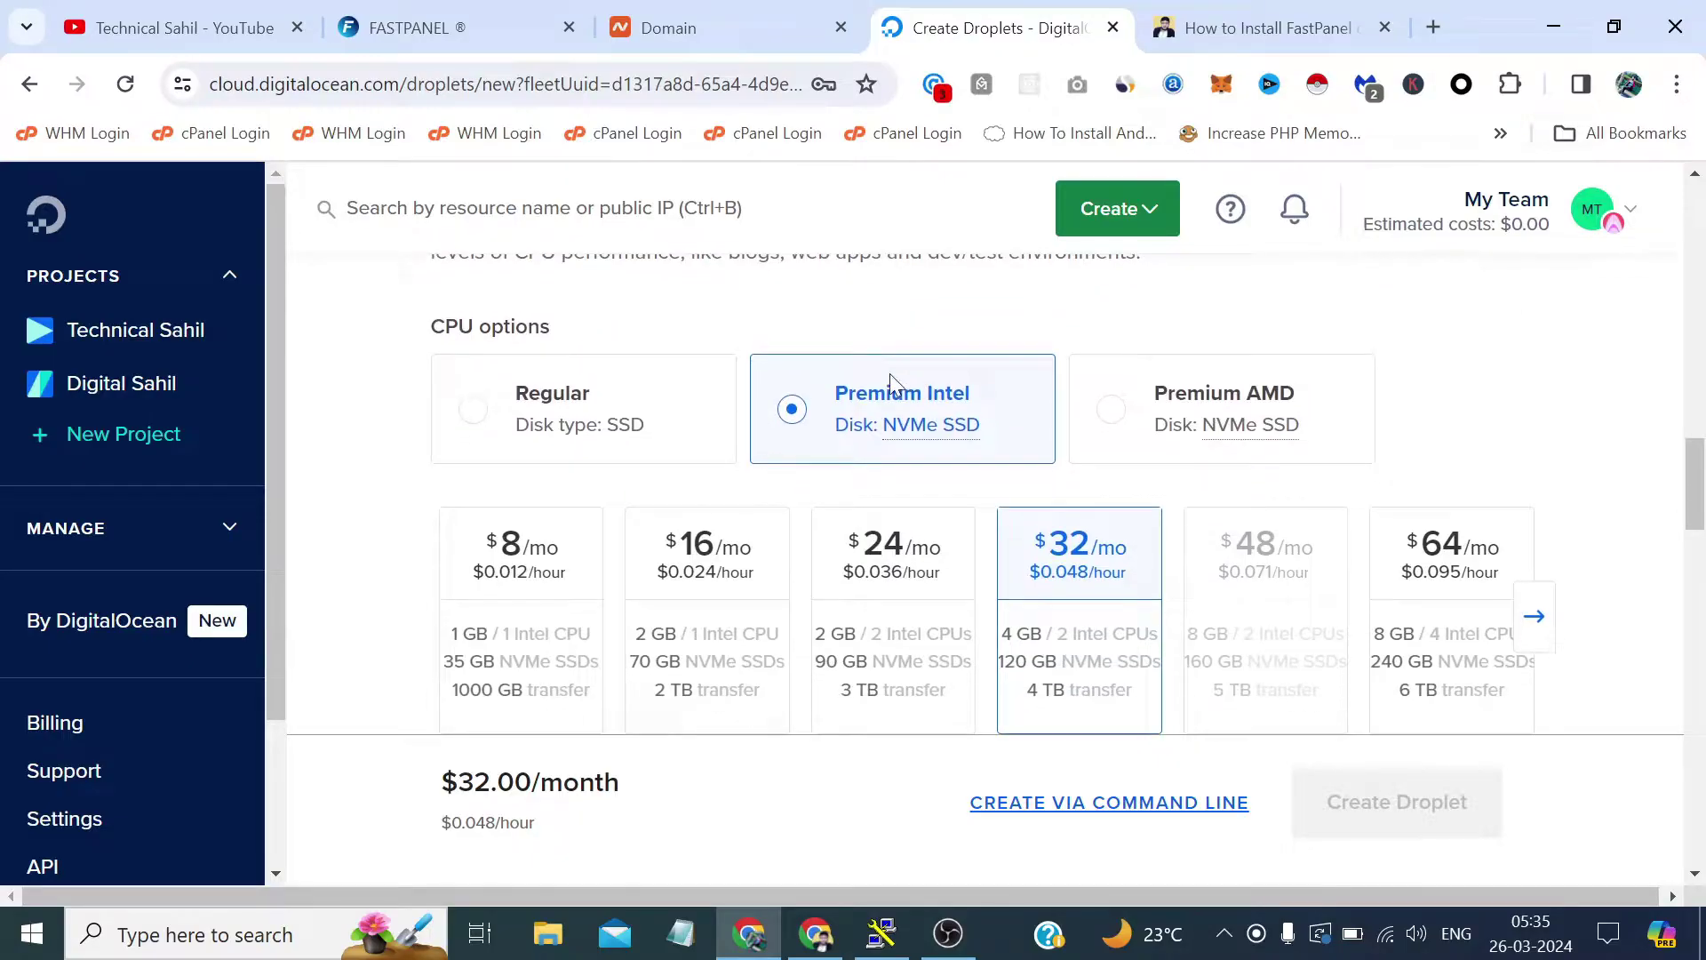
pyautogui.scroll(-1, 746, 502)
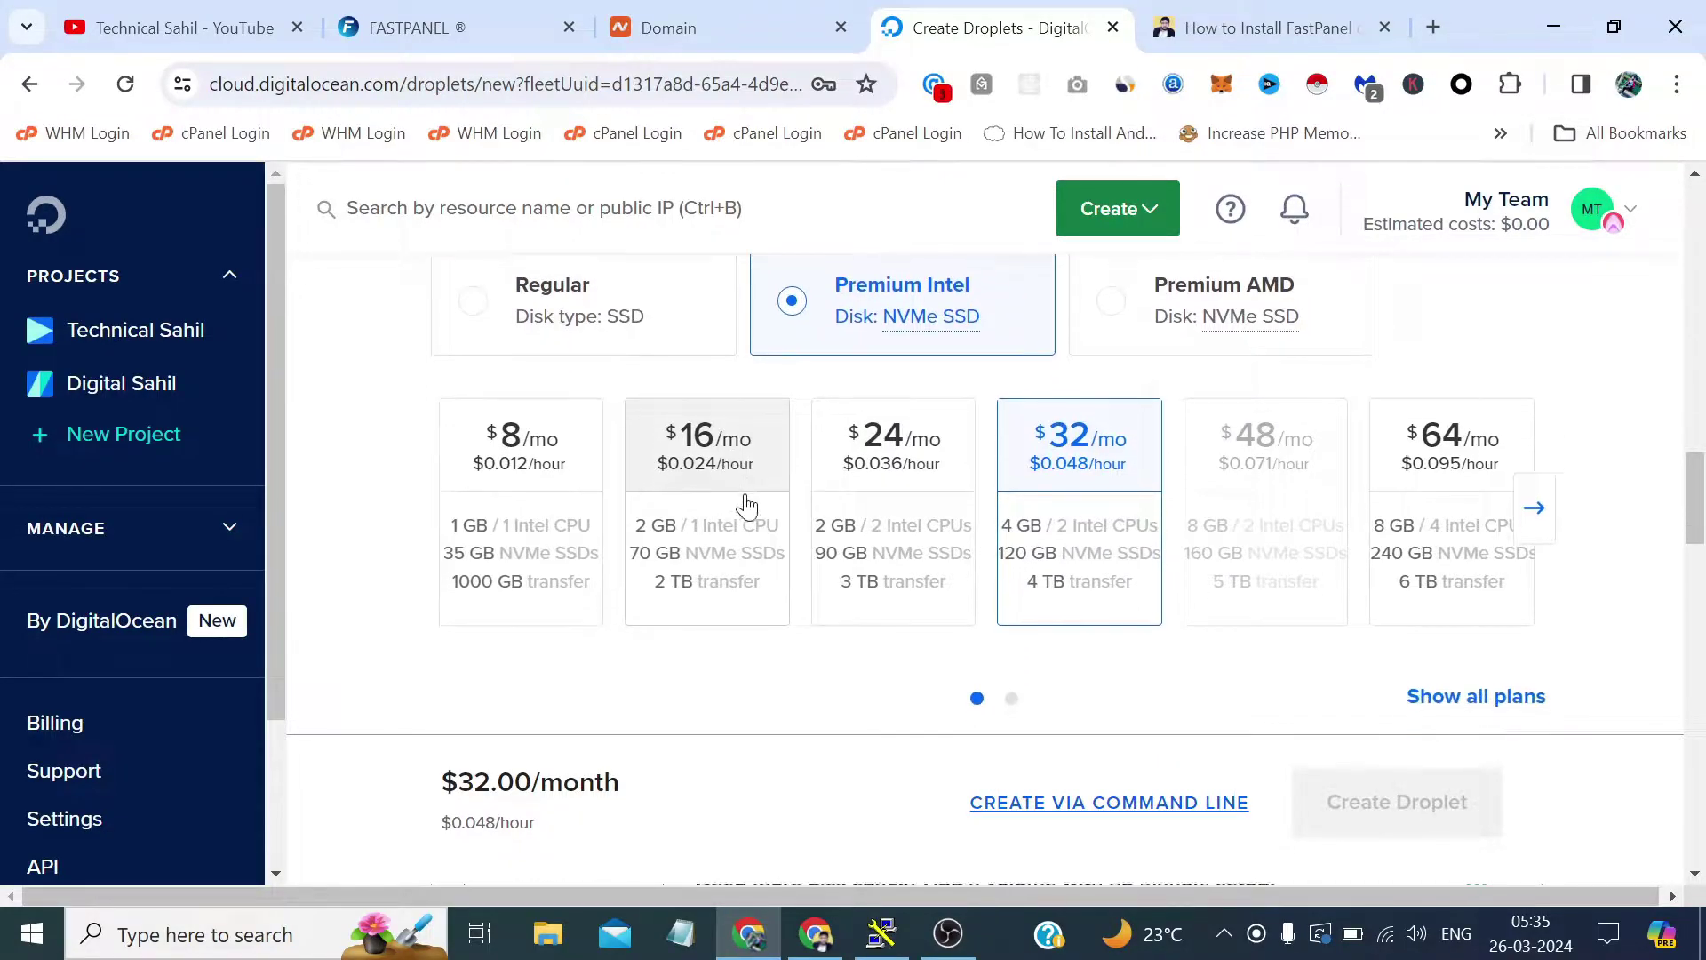
pyautogui.click(884, 453)
pyautogui.scroll(1, 867, 475)
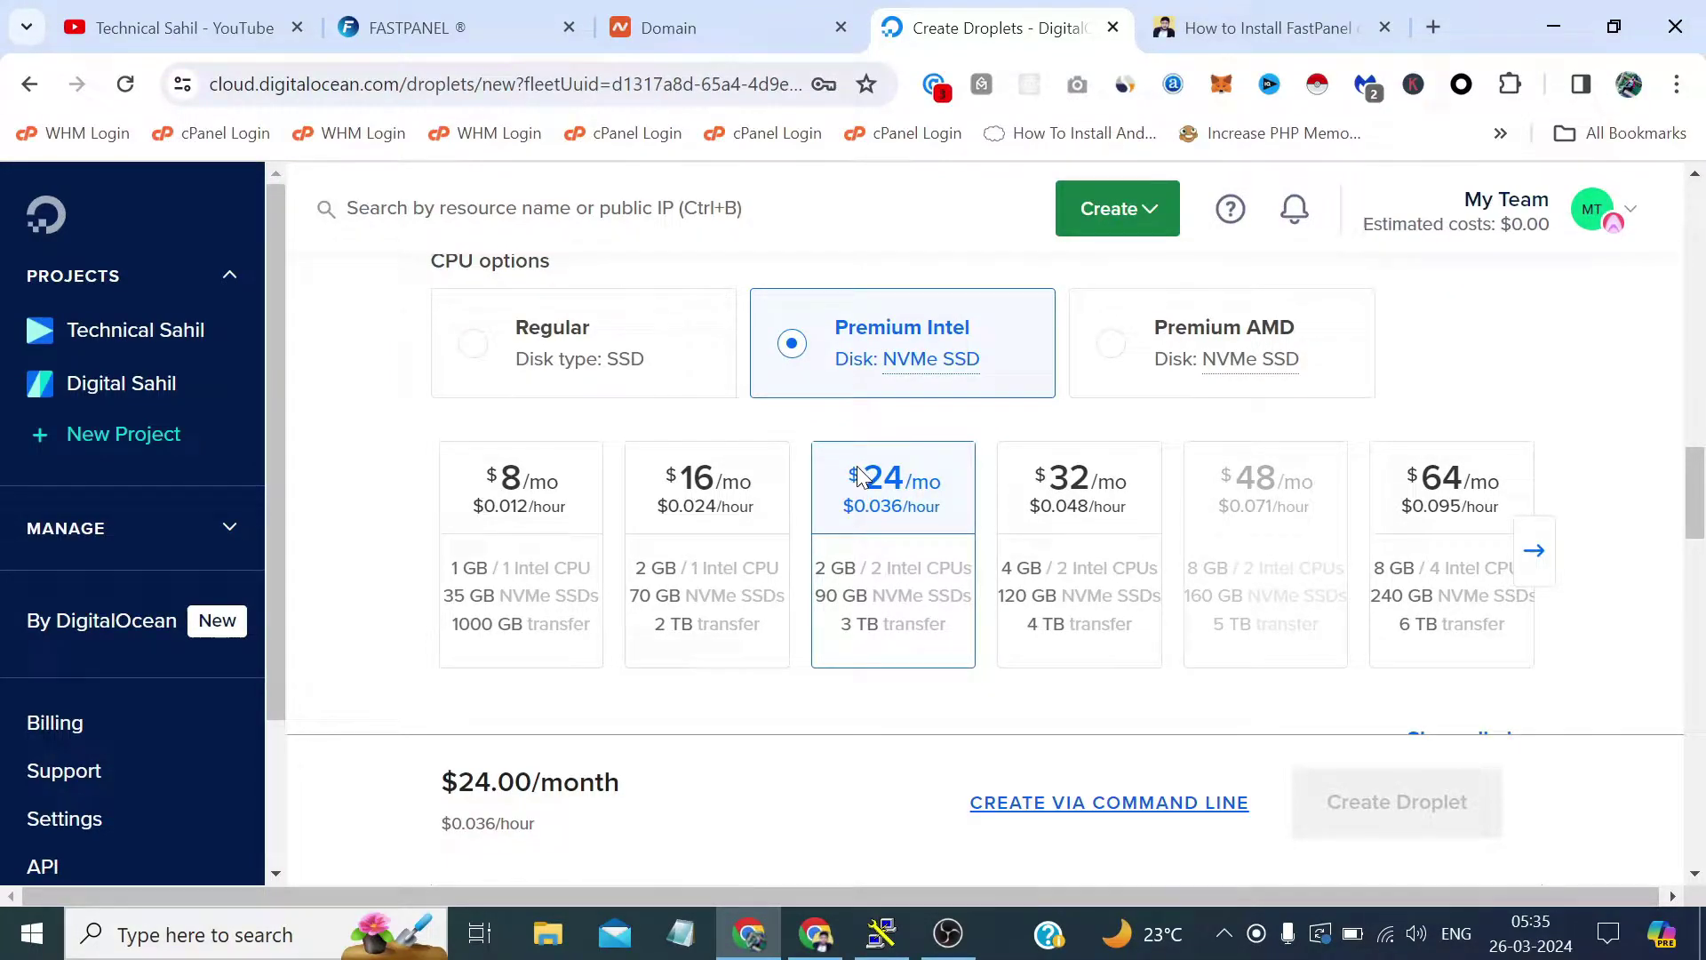
pyautogui.click(1284, 26)
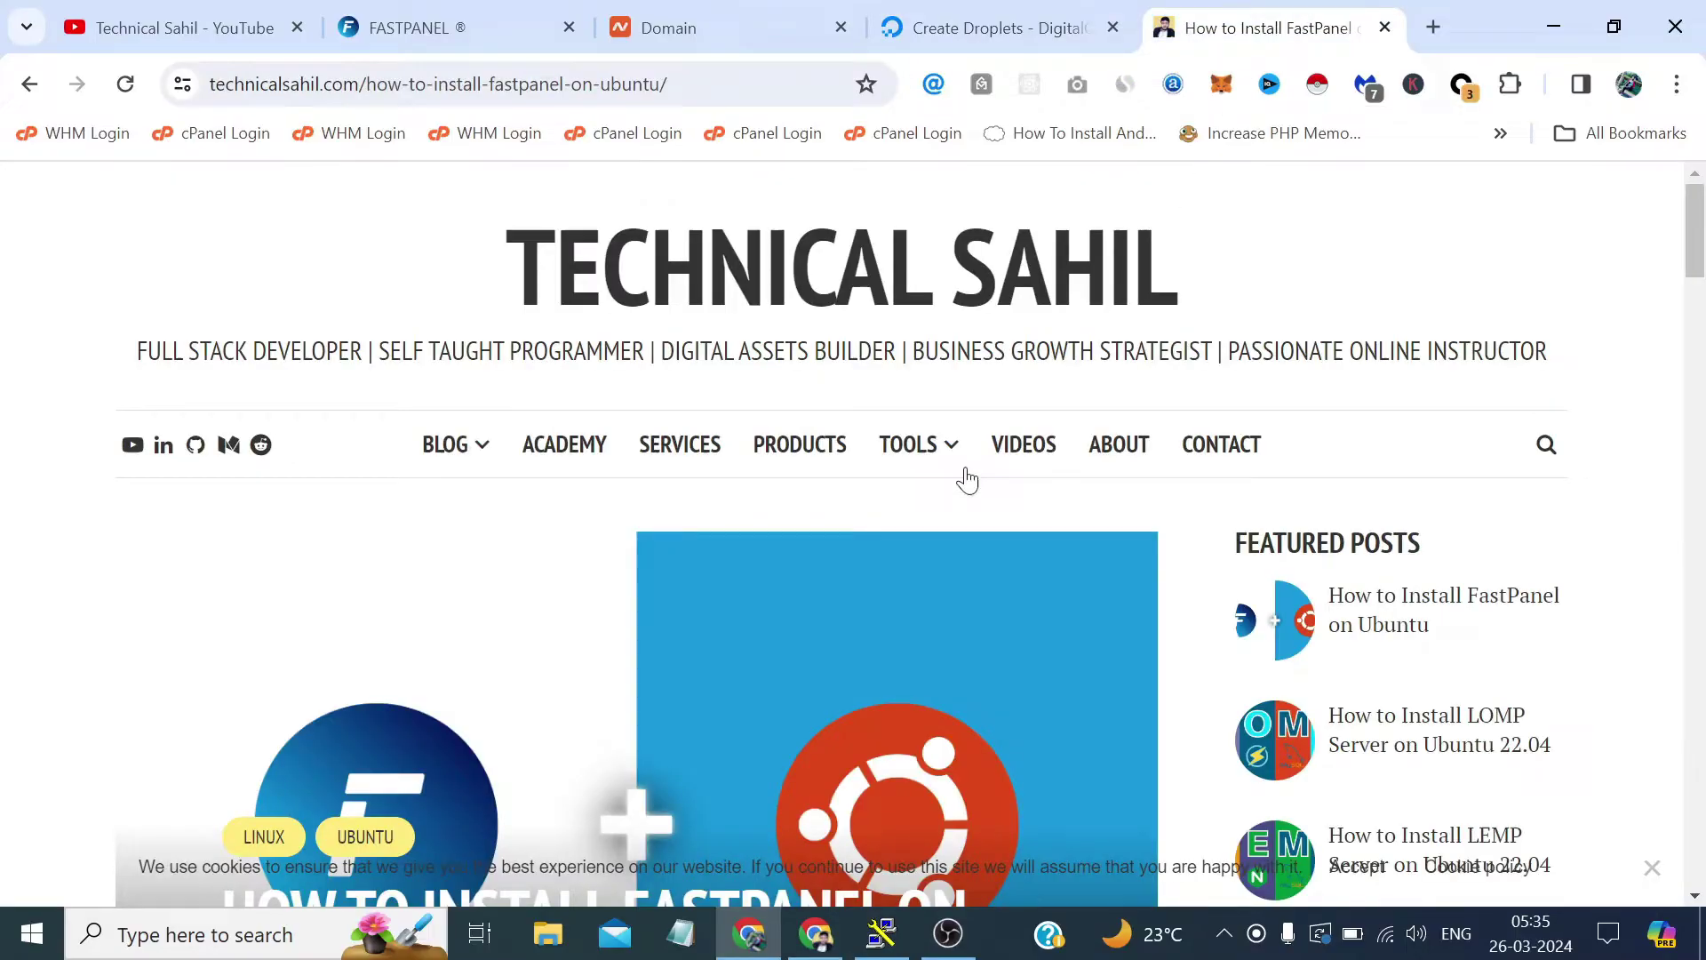
pyautogui.moveTo(896, 491)
pyautogui.scroll(-10, 896, 491)
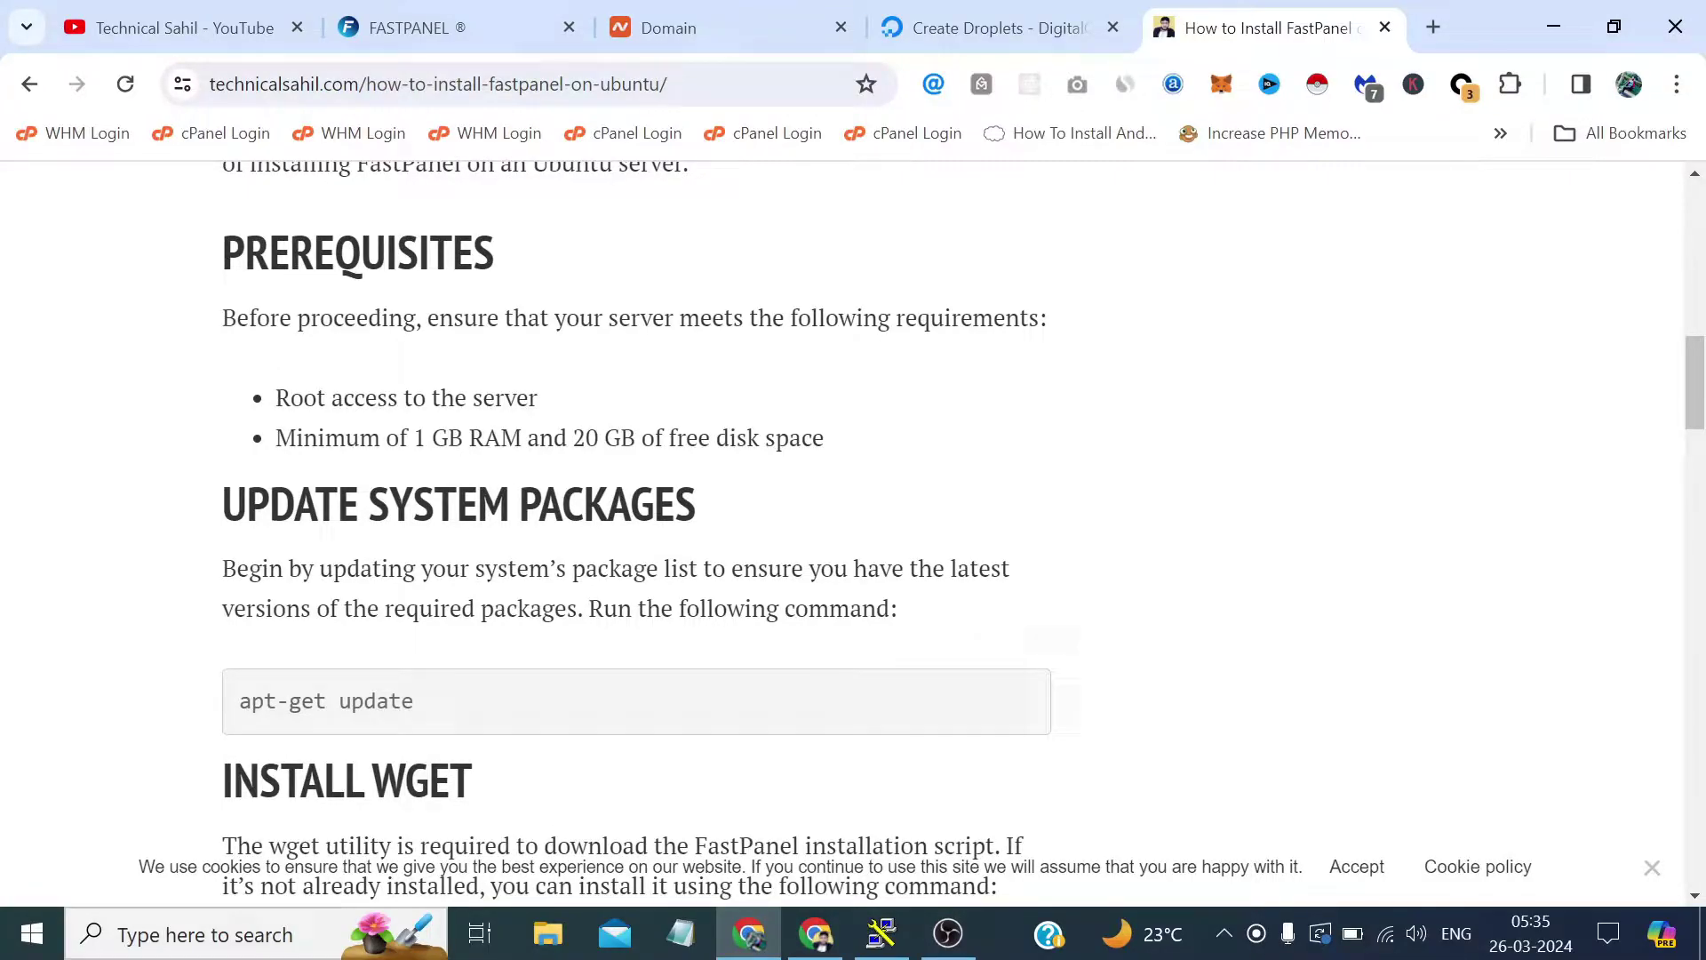
# Compare Regular CPU plans, then settle on the Premium Intel $24/mo plan (2 GB, 2 CPUs).
pyautogui.click(986, 27)
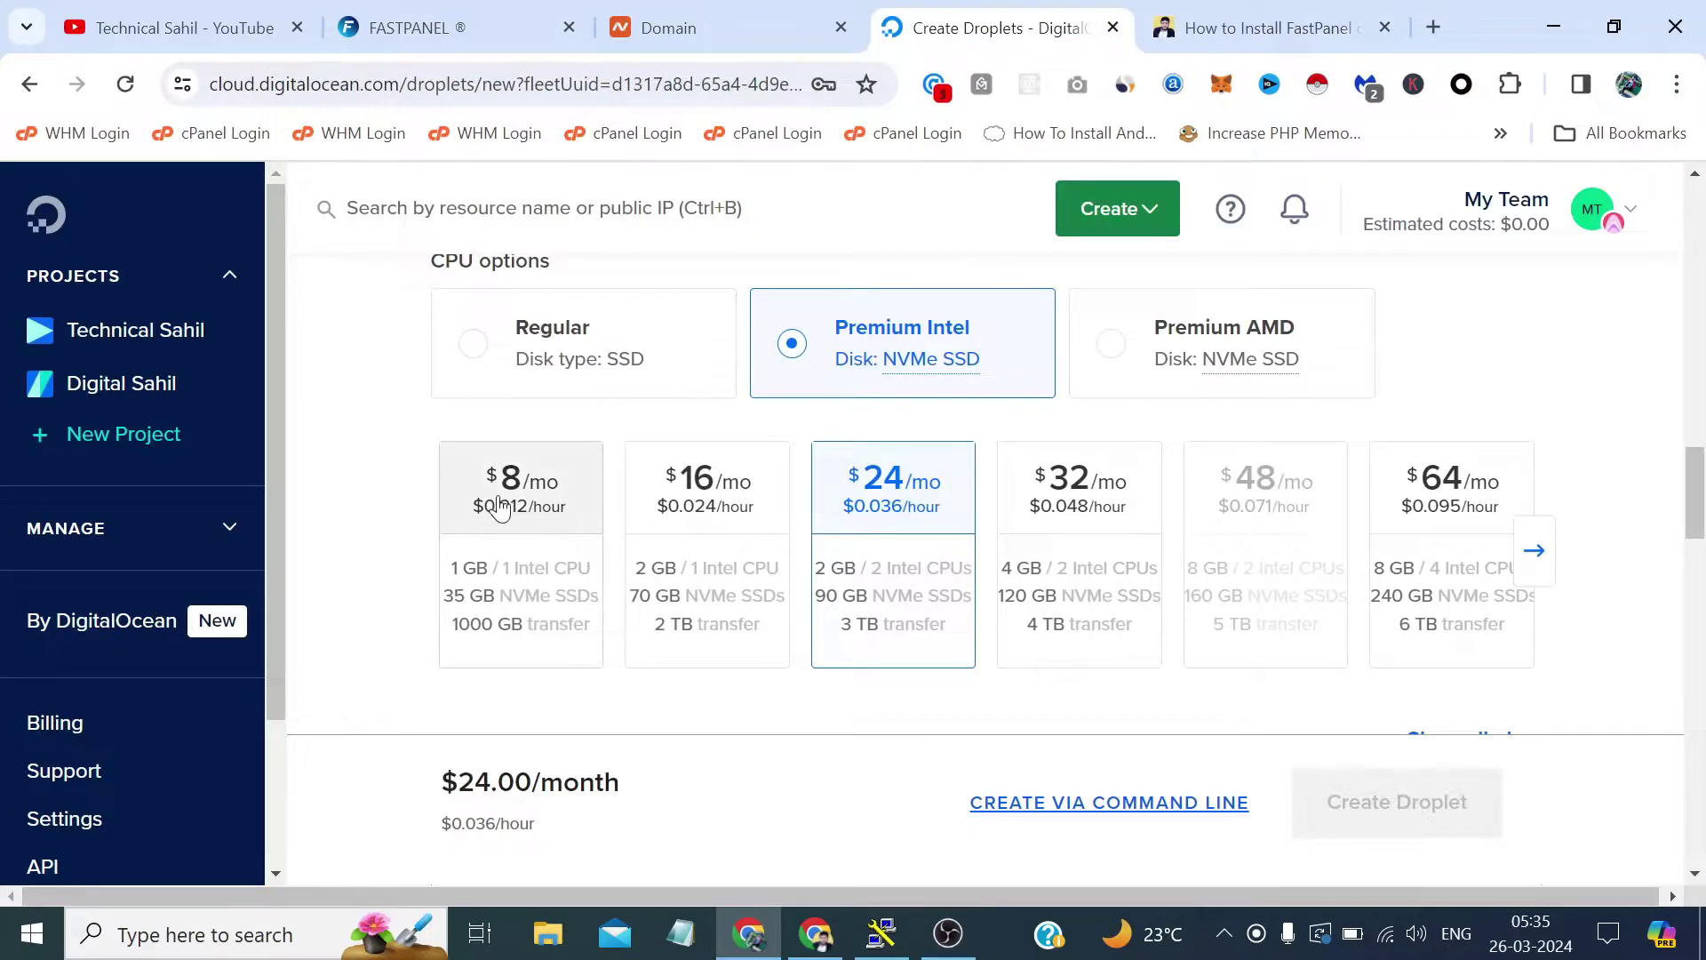
pyautogui.click(499, 342)
pyautogui.click(513, 494)
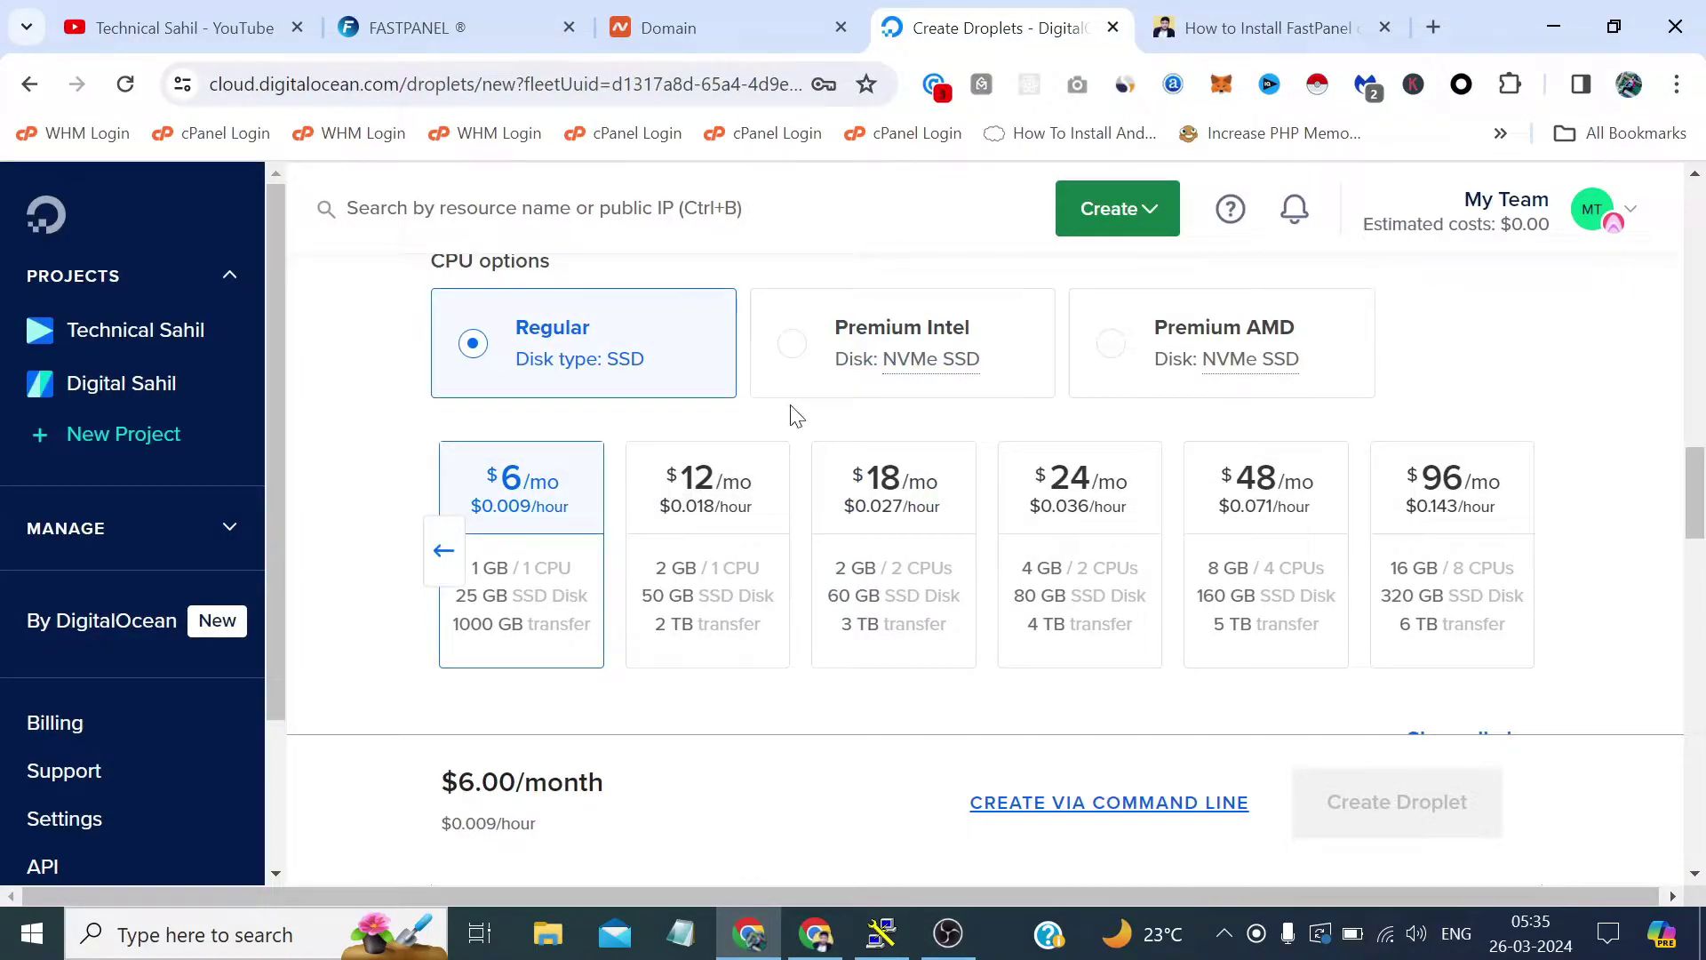
pyautogui.click(818, 360)
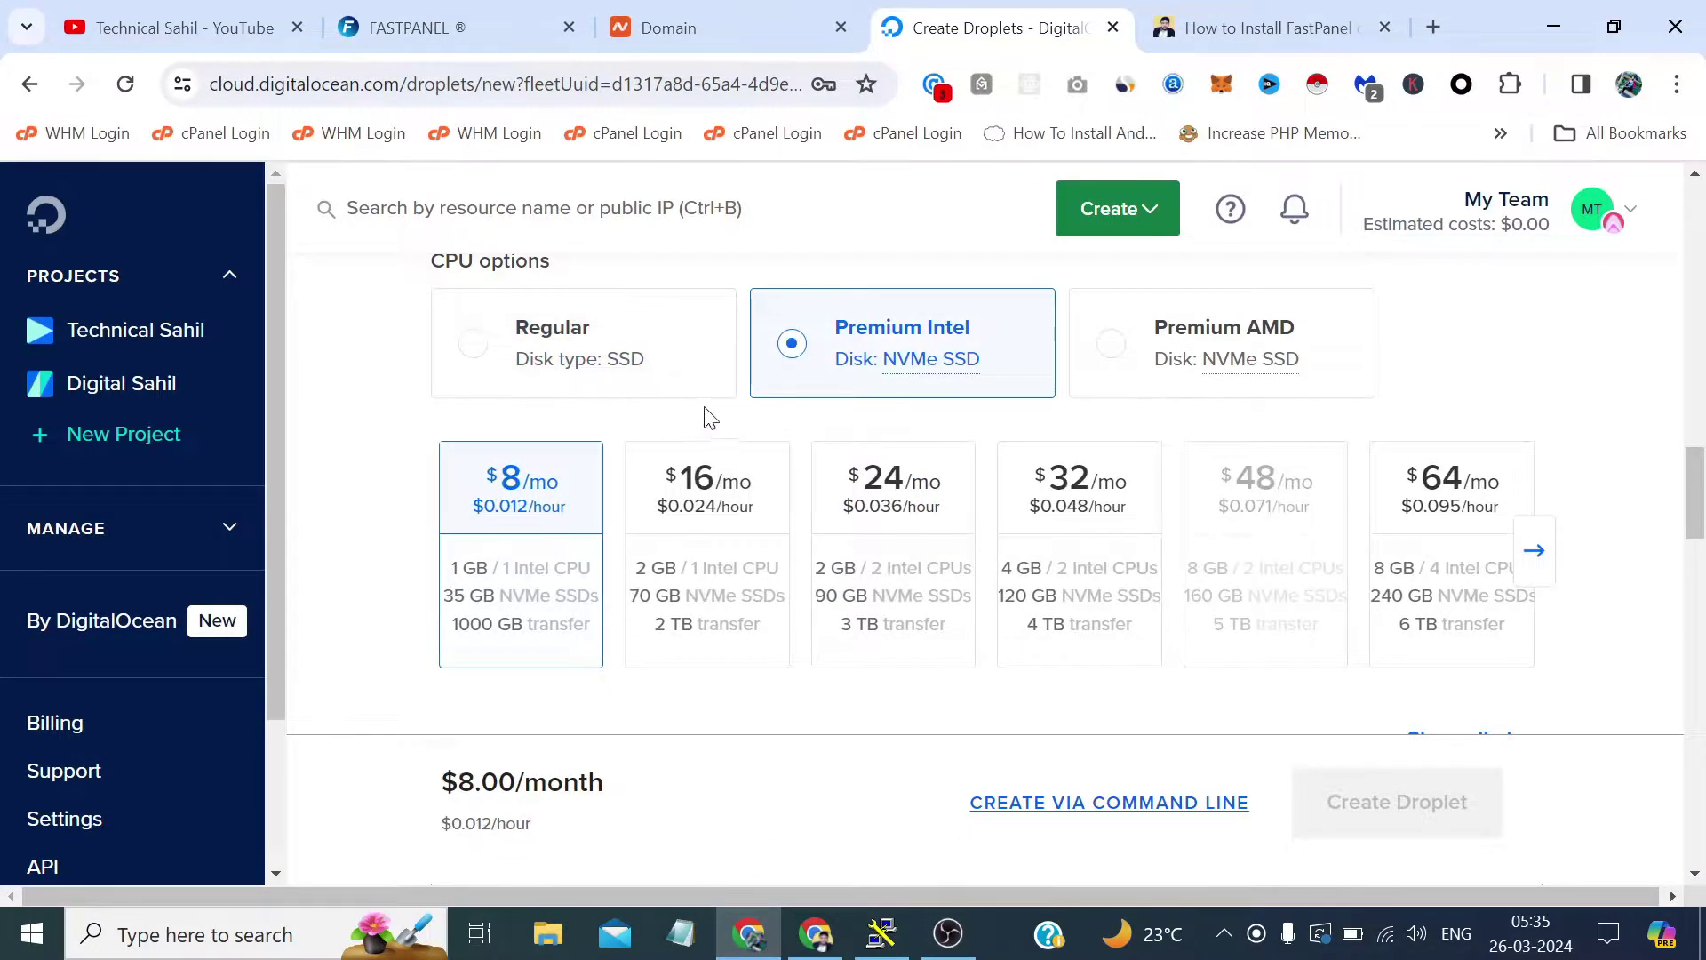
pyautogui.click(955, 526)
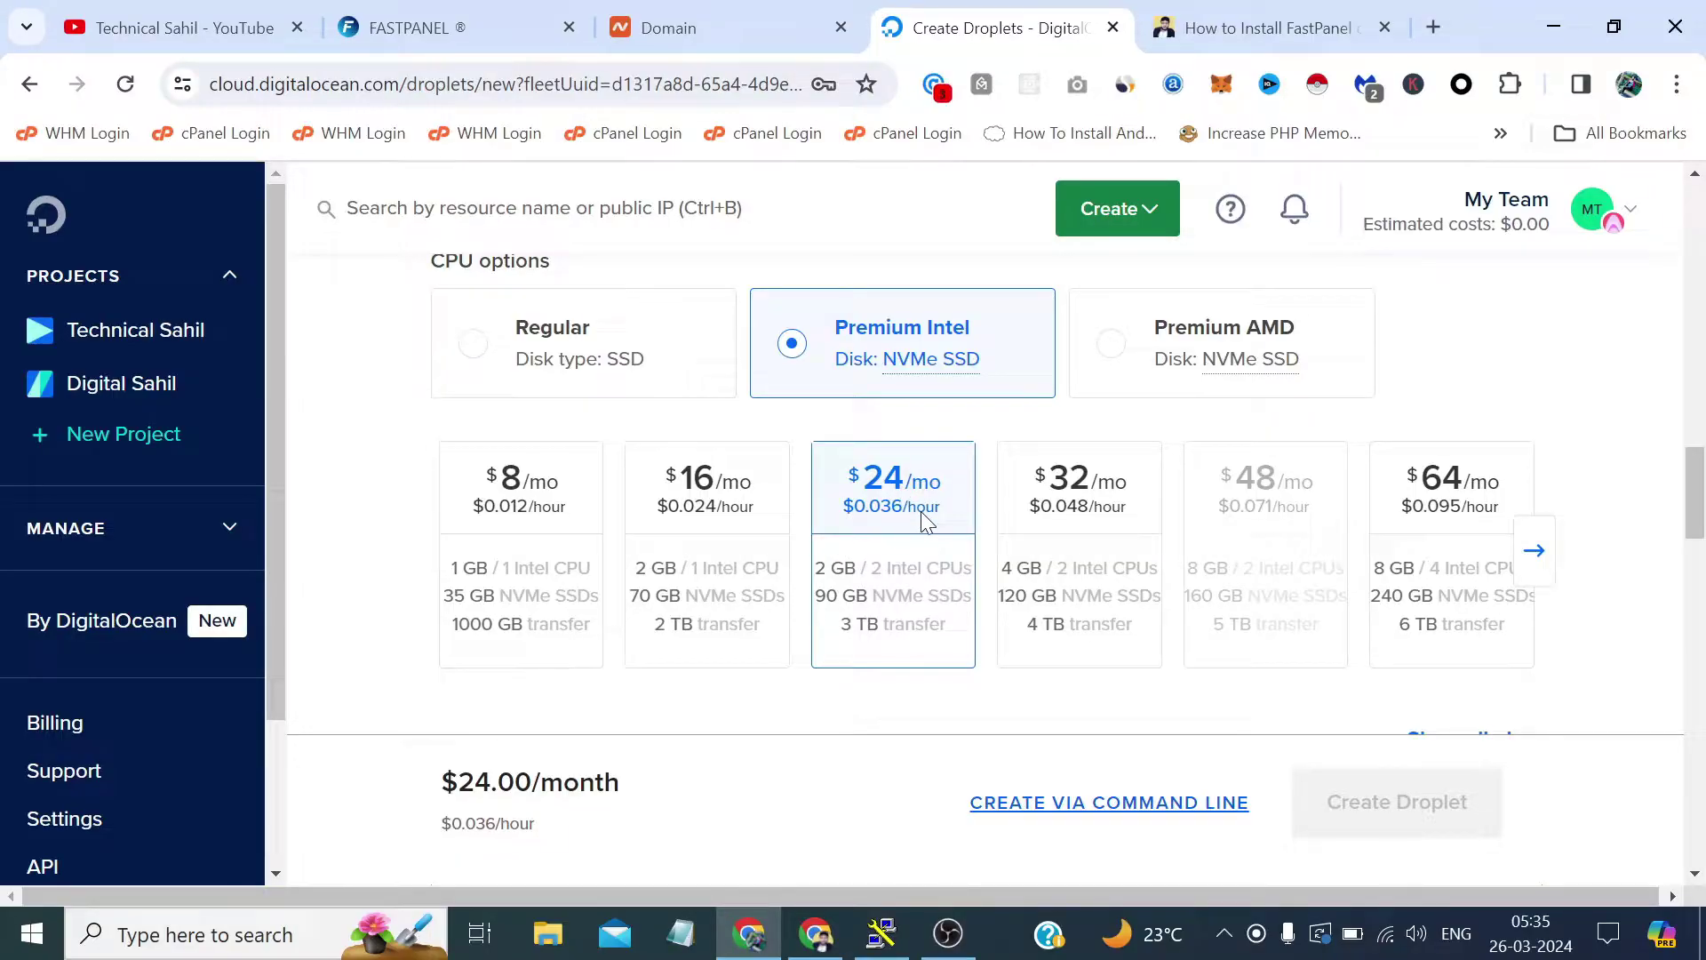
pyautogui.hscroll(2, 921, 510)
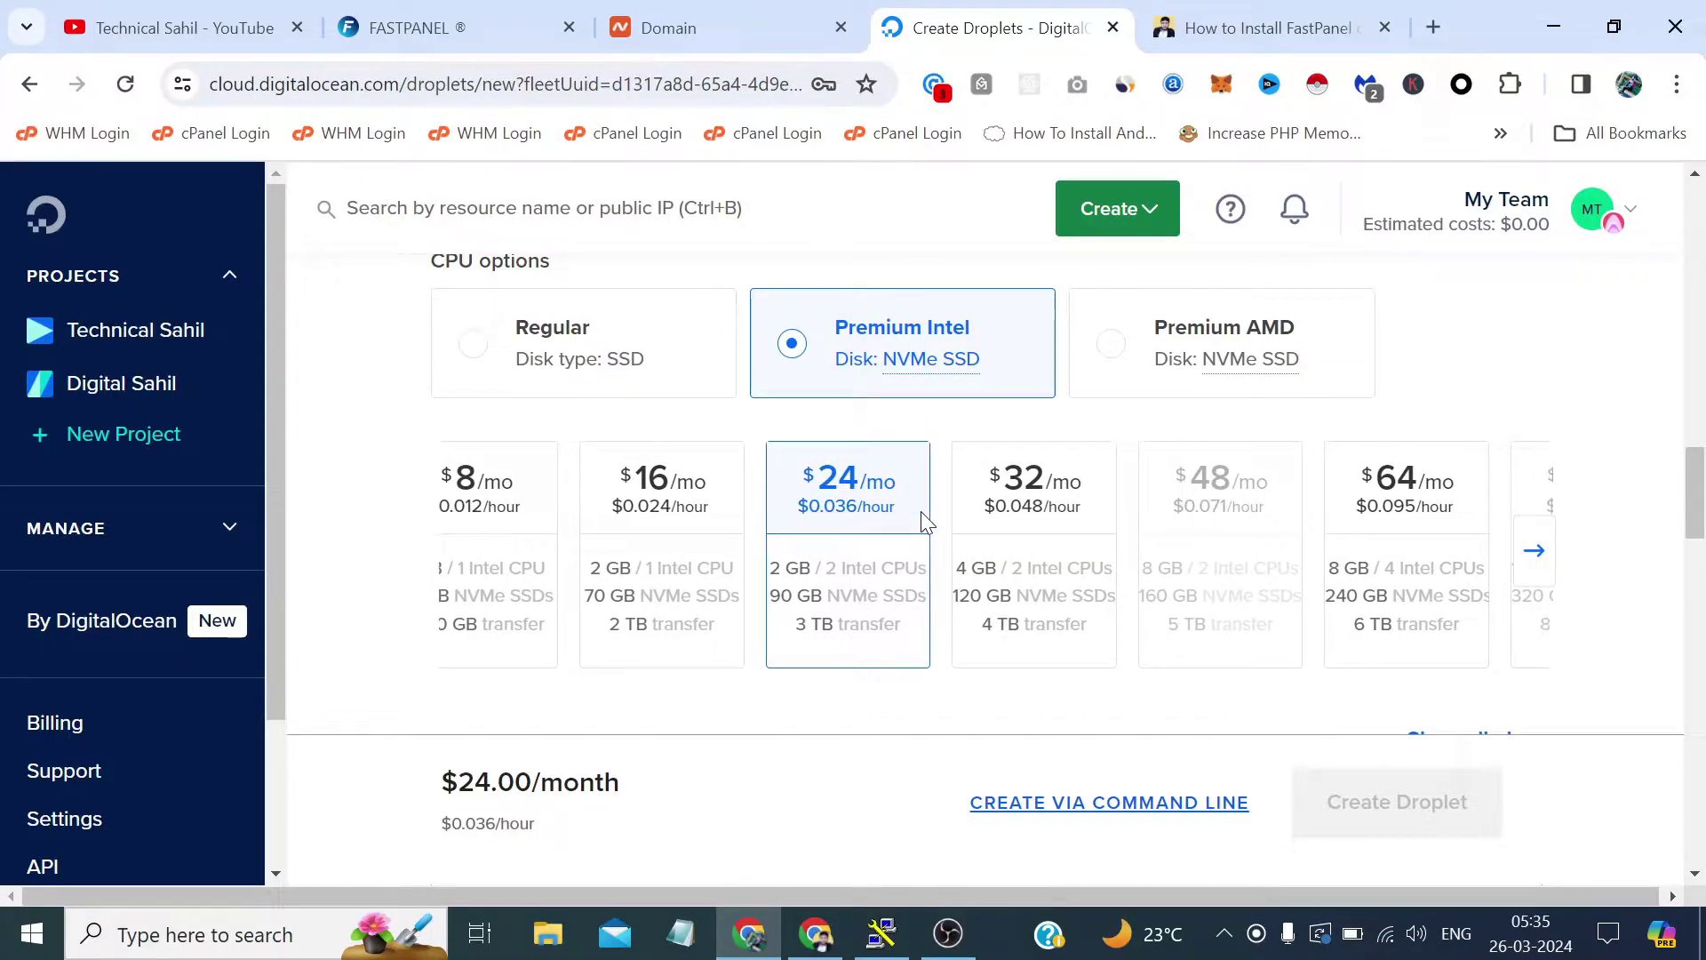
pyautogui.scroll(-10, 1693, 453)
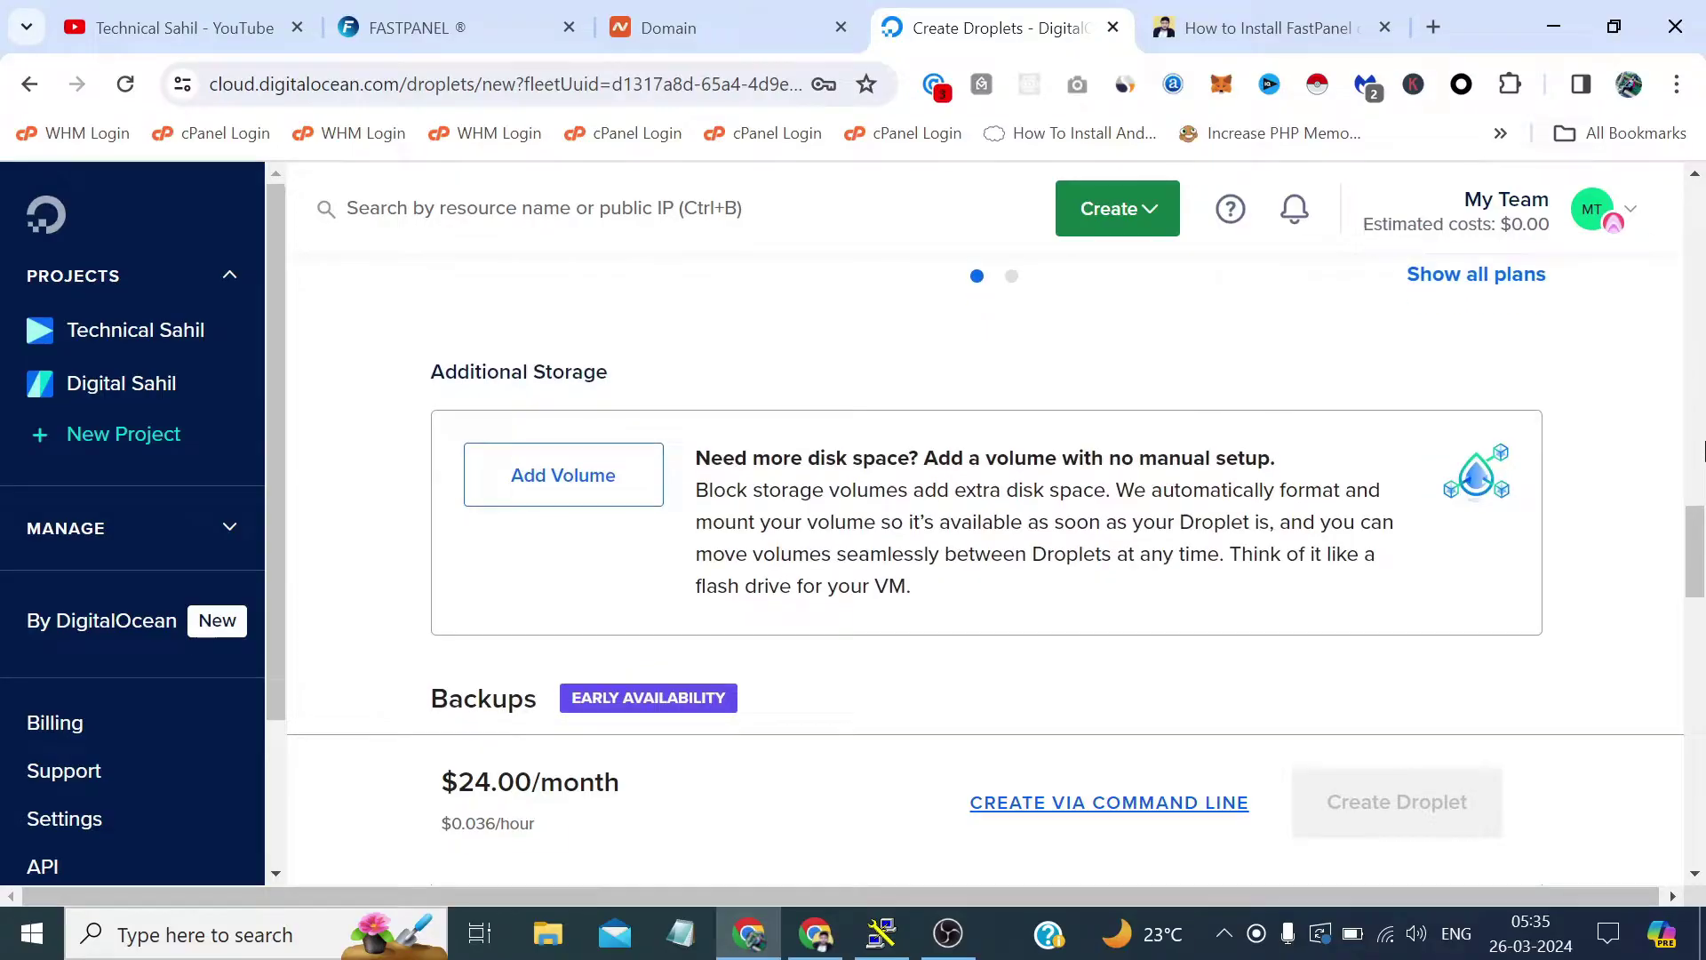
# Fill the root password with Chrome's generated strong password, copy it, and open a blank Notepad.
pyautogui.scroll(-3, 1200, 450)
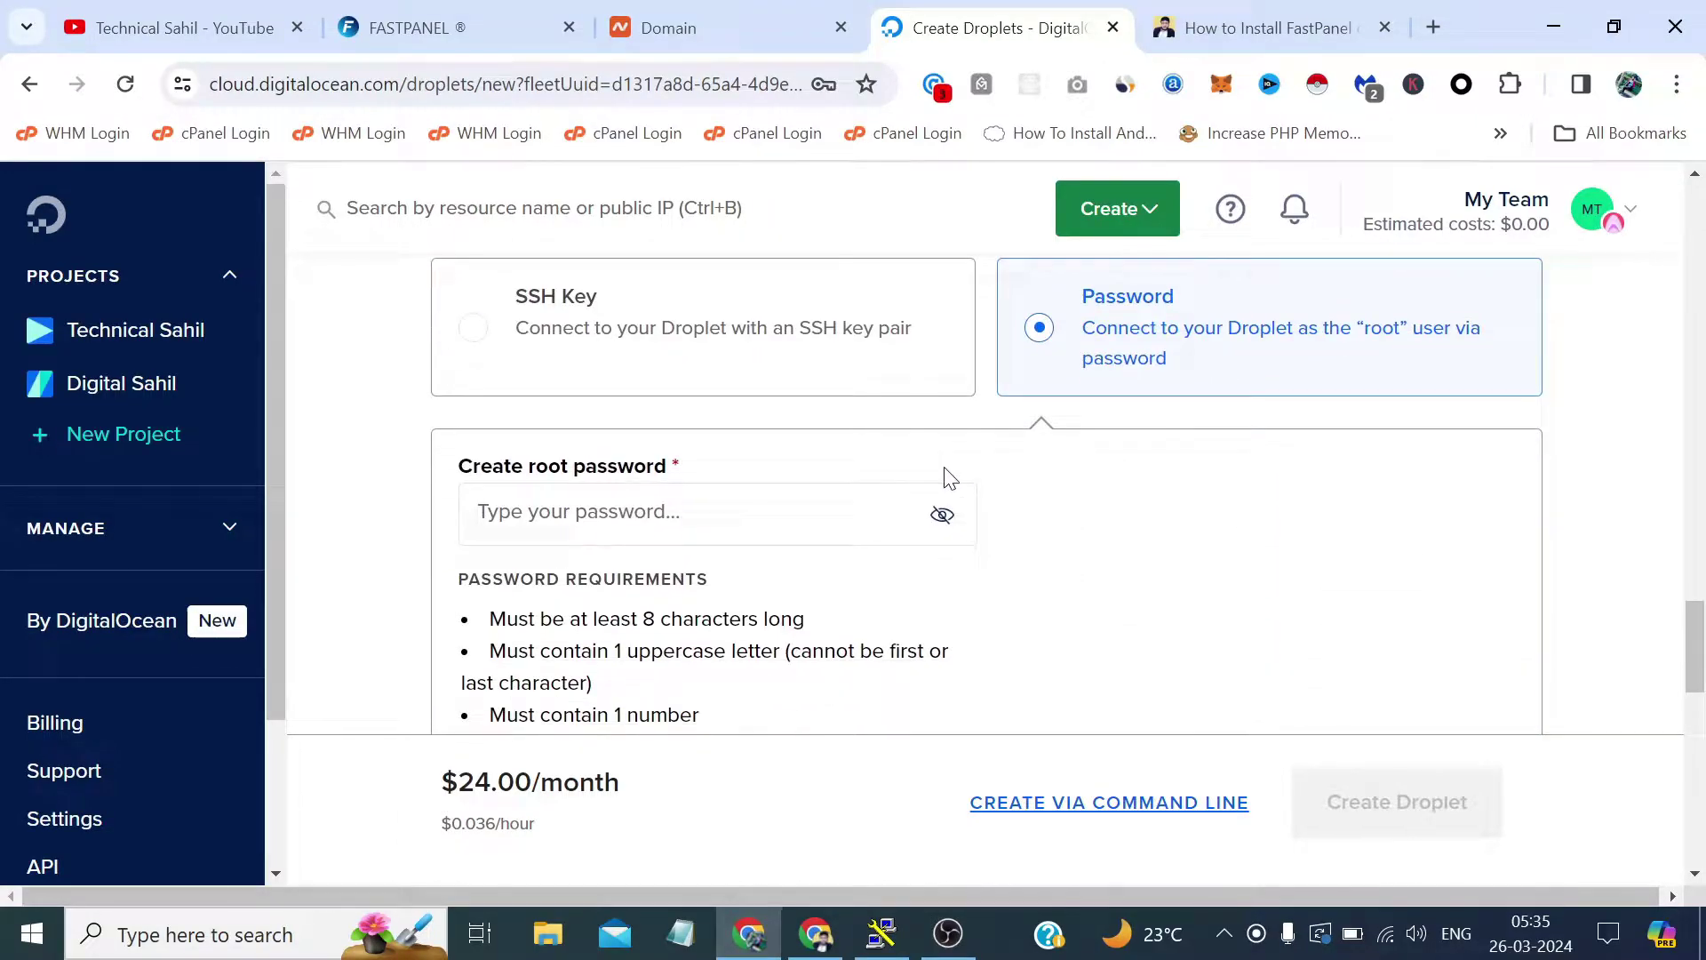
pyautogui.click(480, 513)
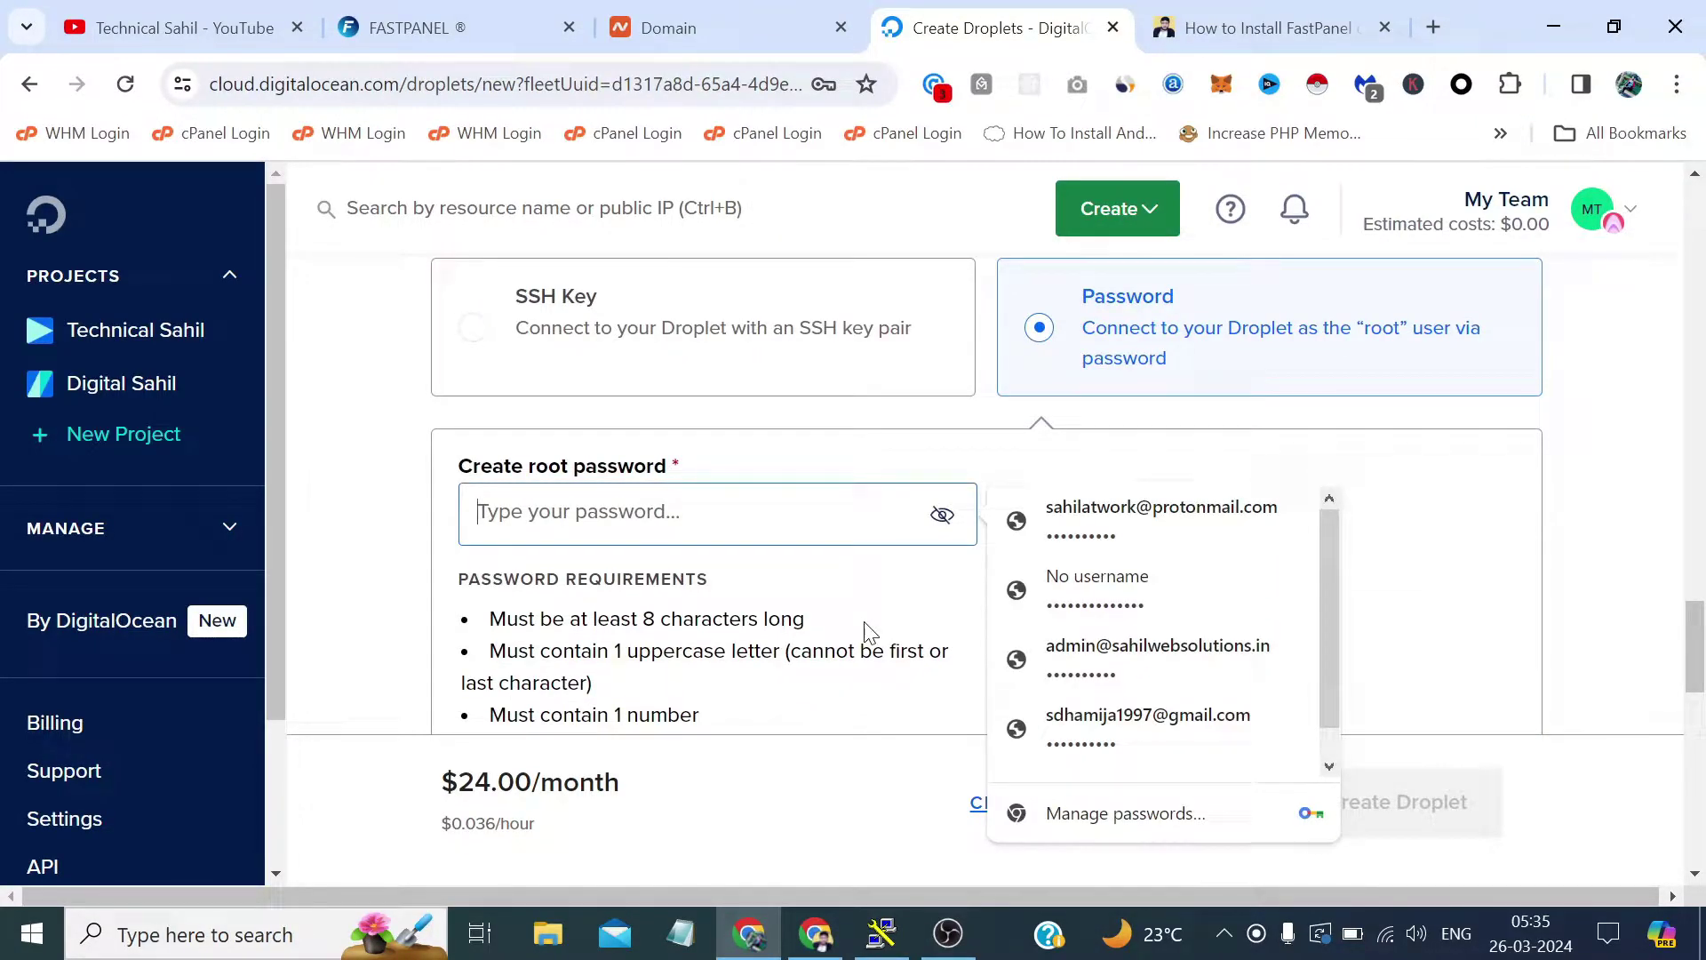
pyautogui.scroll(-1, 1130, 684)
pyautogui.click(1148, 752)
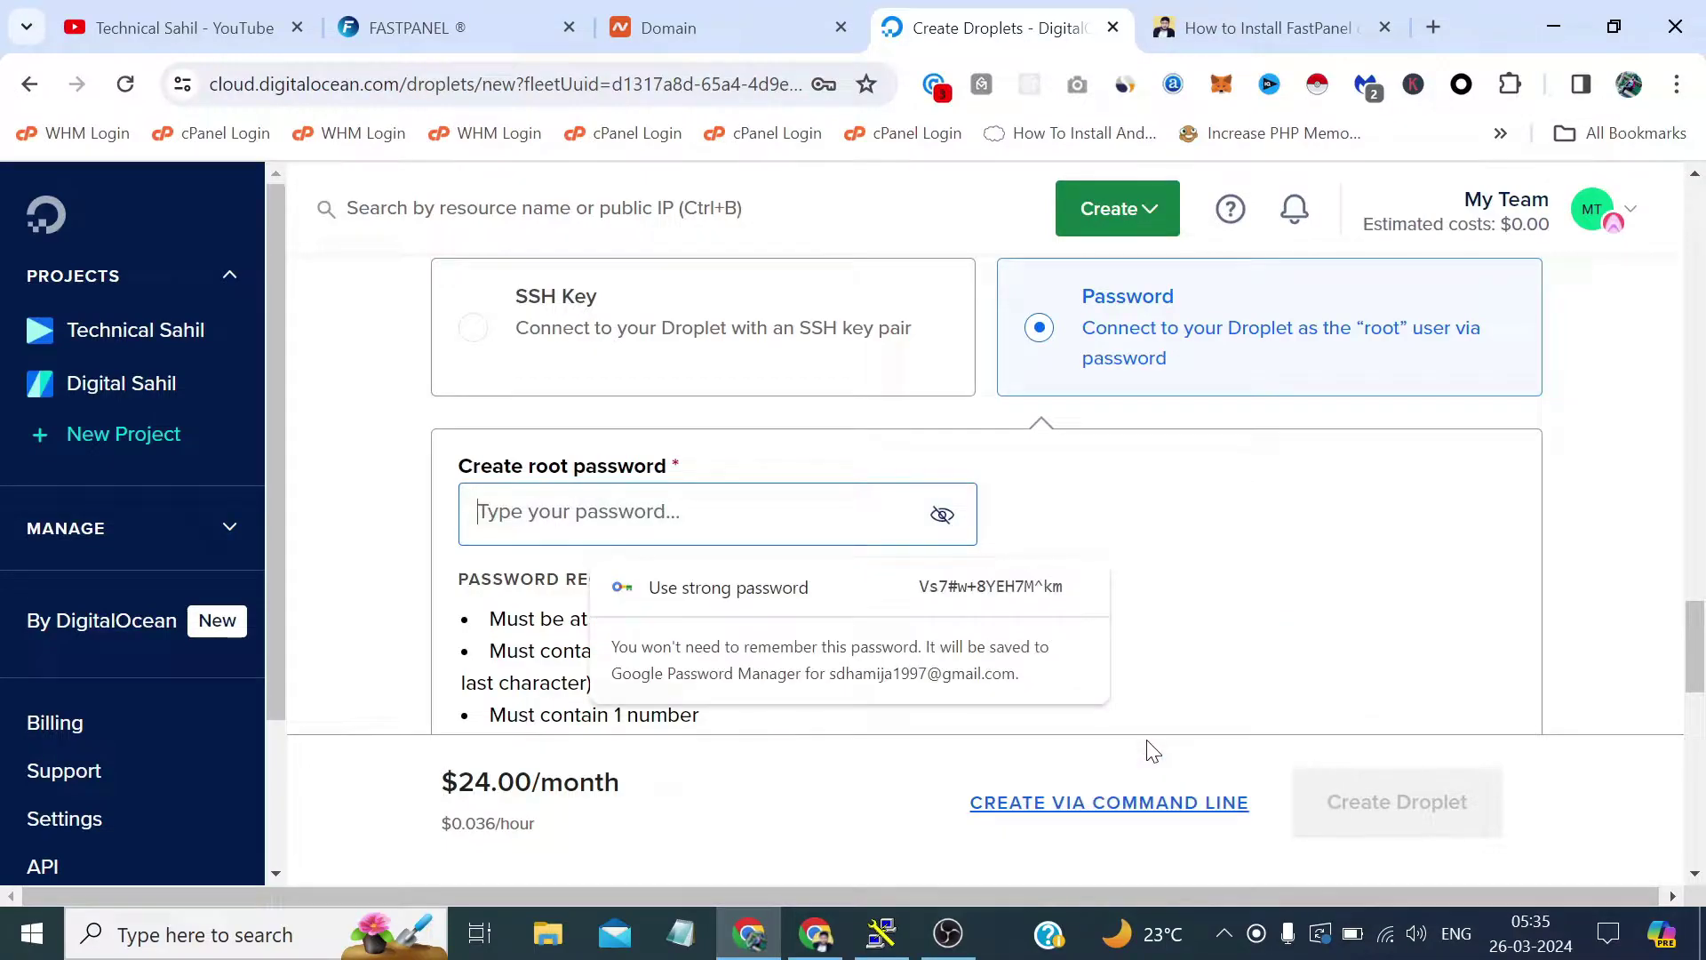
pyautogui.click(1069, 590)
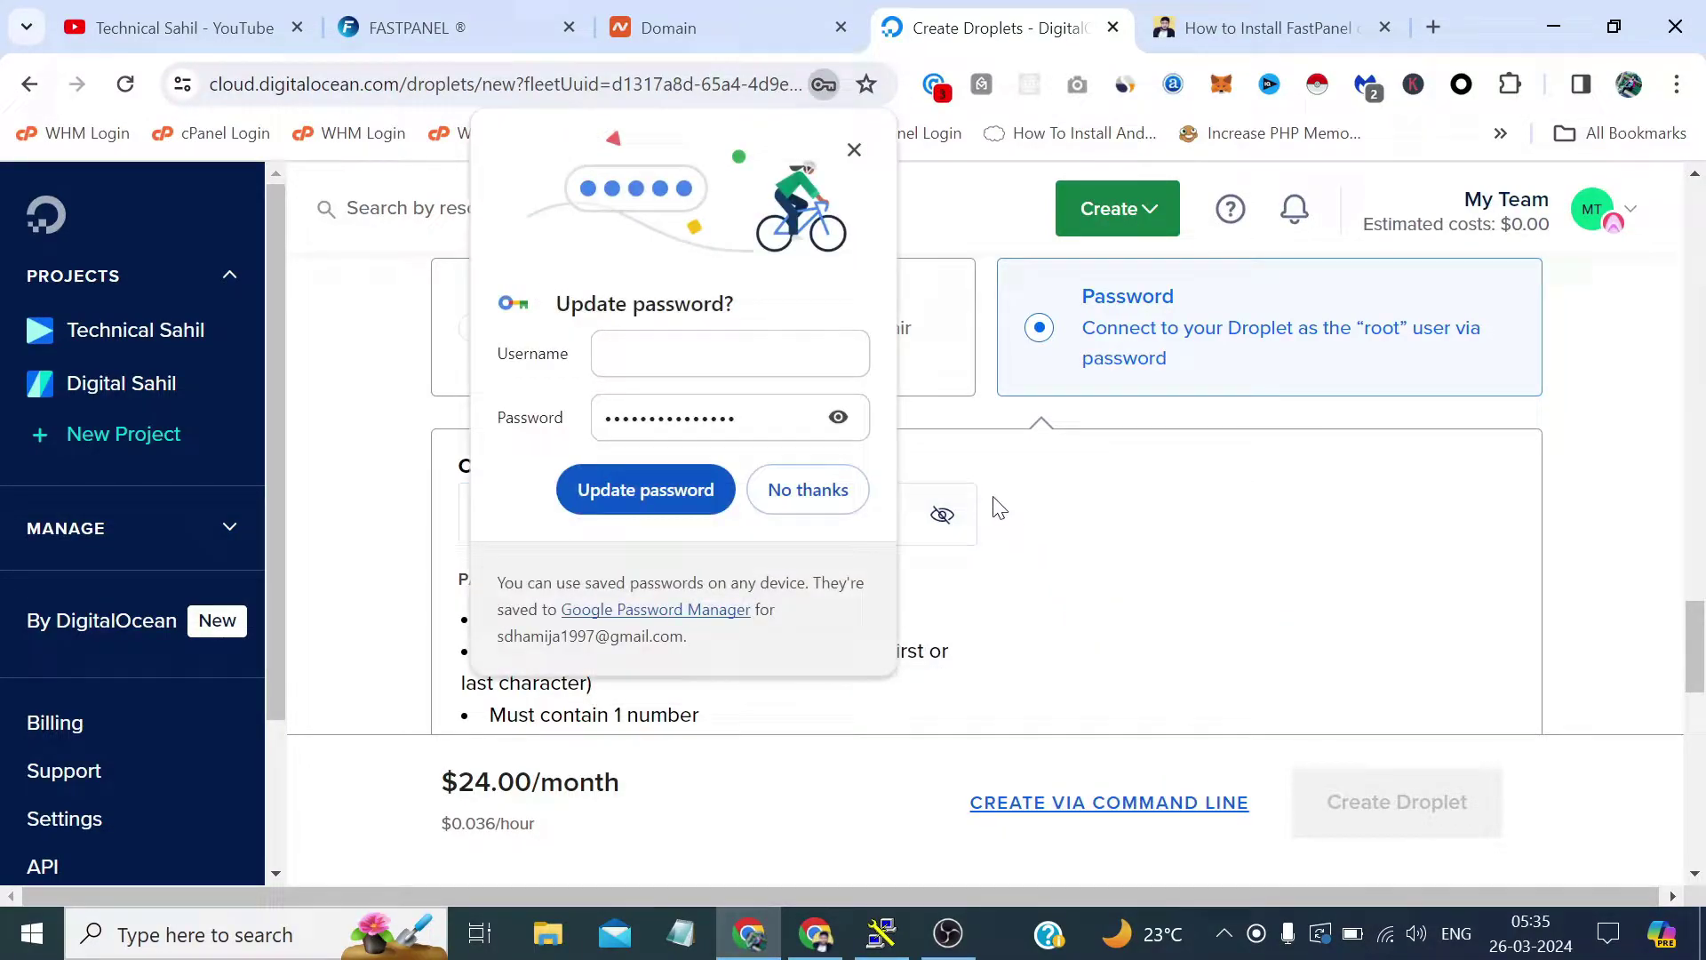
pyautogui.click(838, 418)
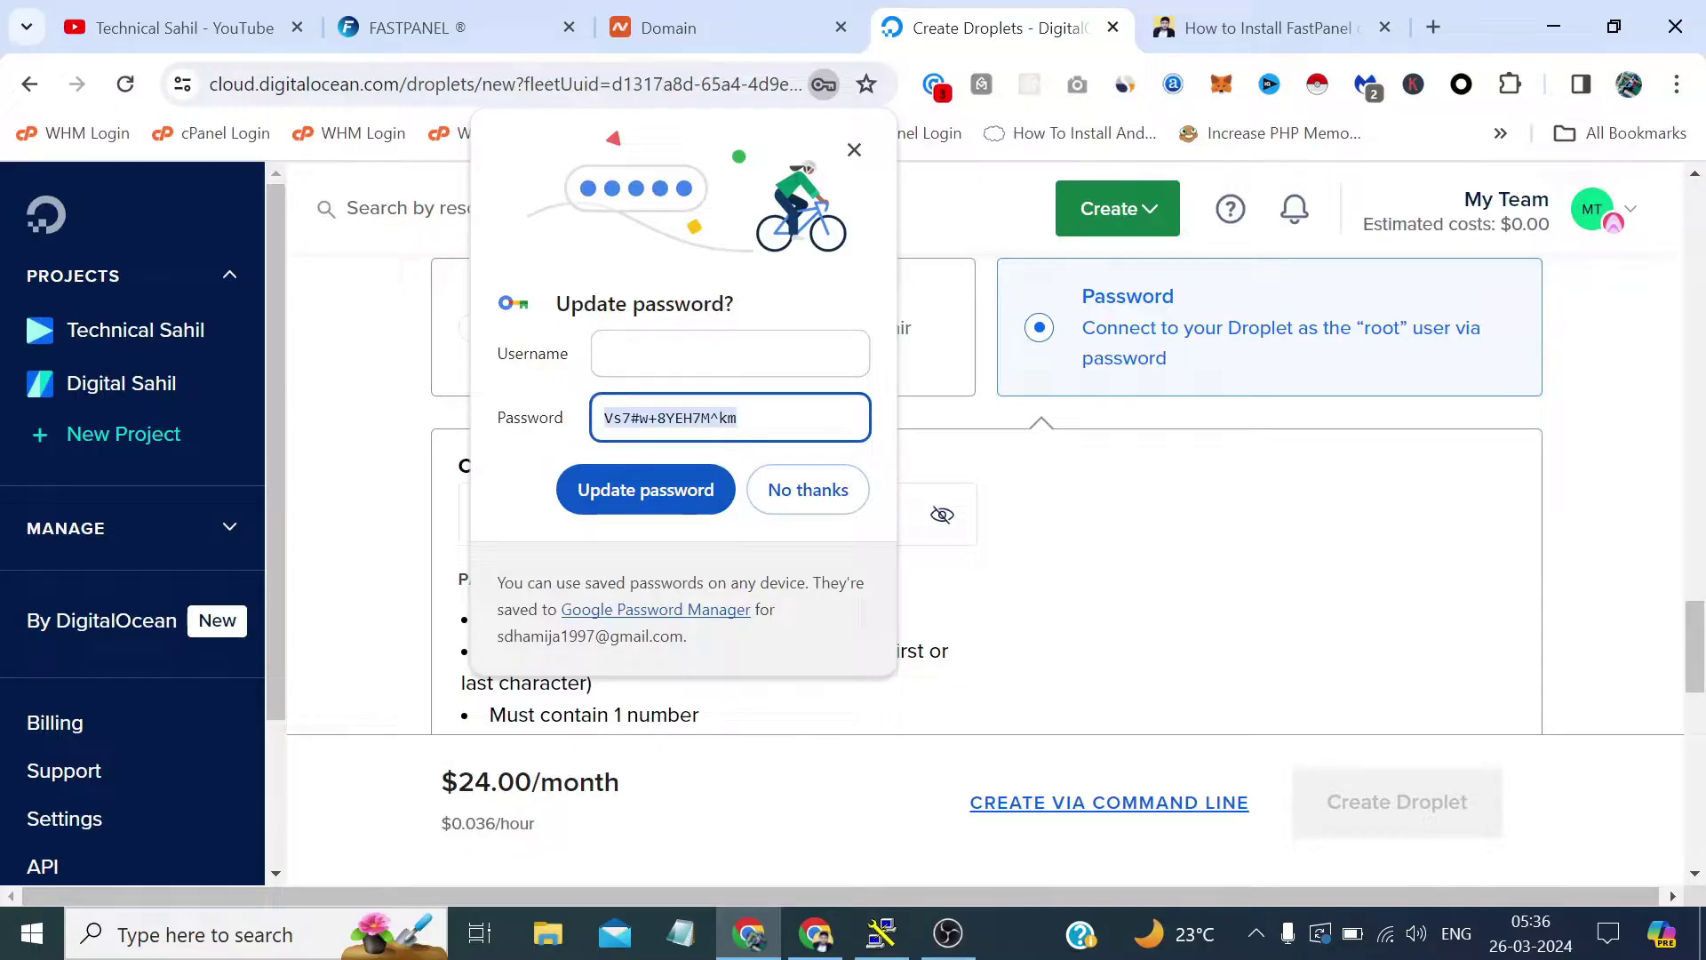
pyautogui.hotkey('shift', 'Tab')
pyautogui.hotkey('ctrl', 'c')
pyautogui.click(786, 491)
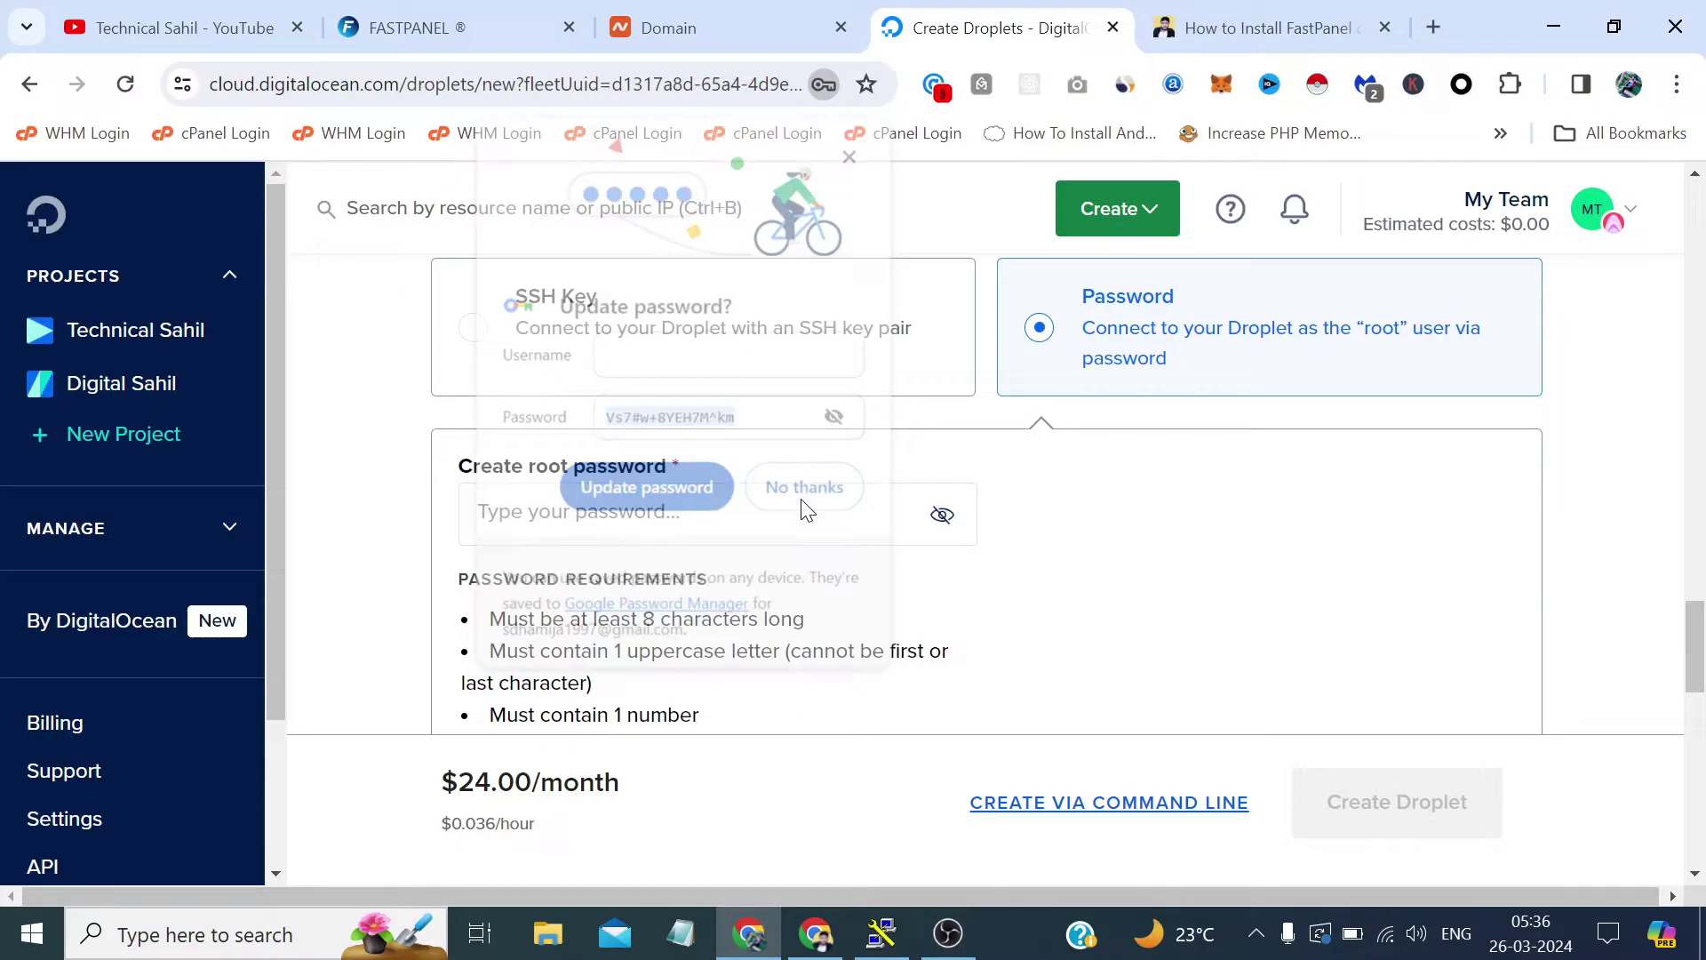
pyautogui.click(354, 438)
pyautogui.scroll(-2, 354, 438)
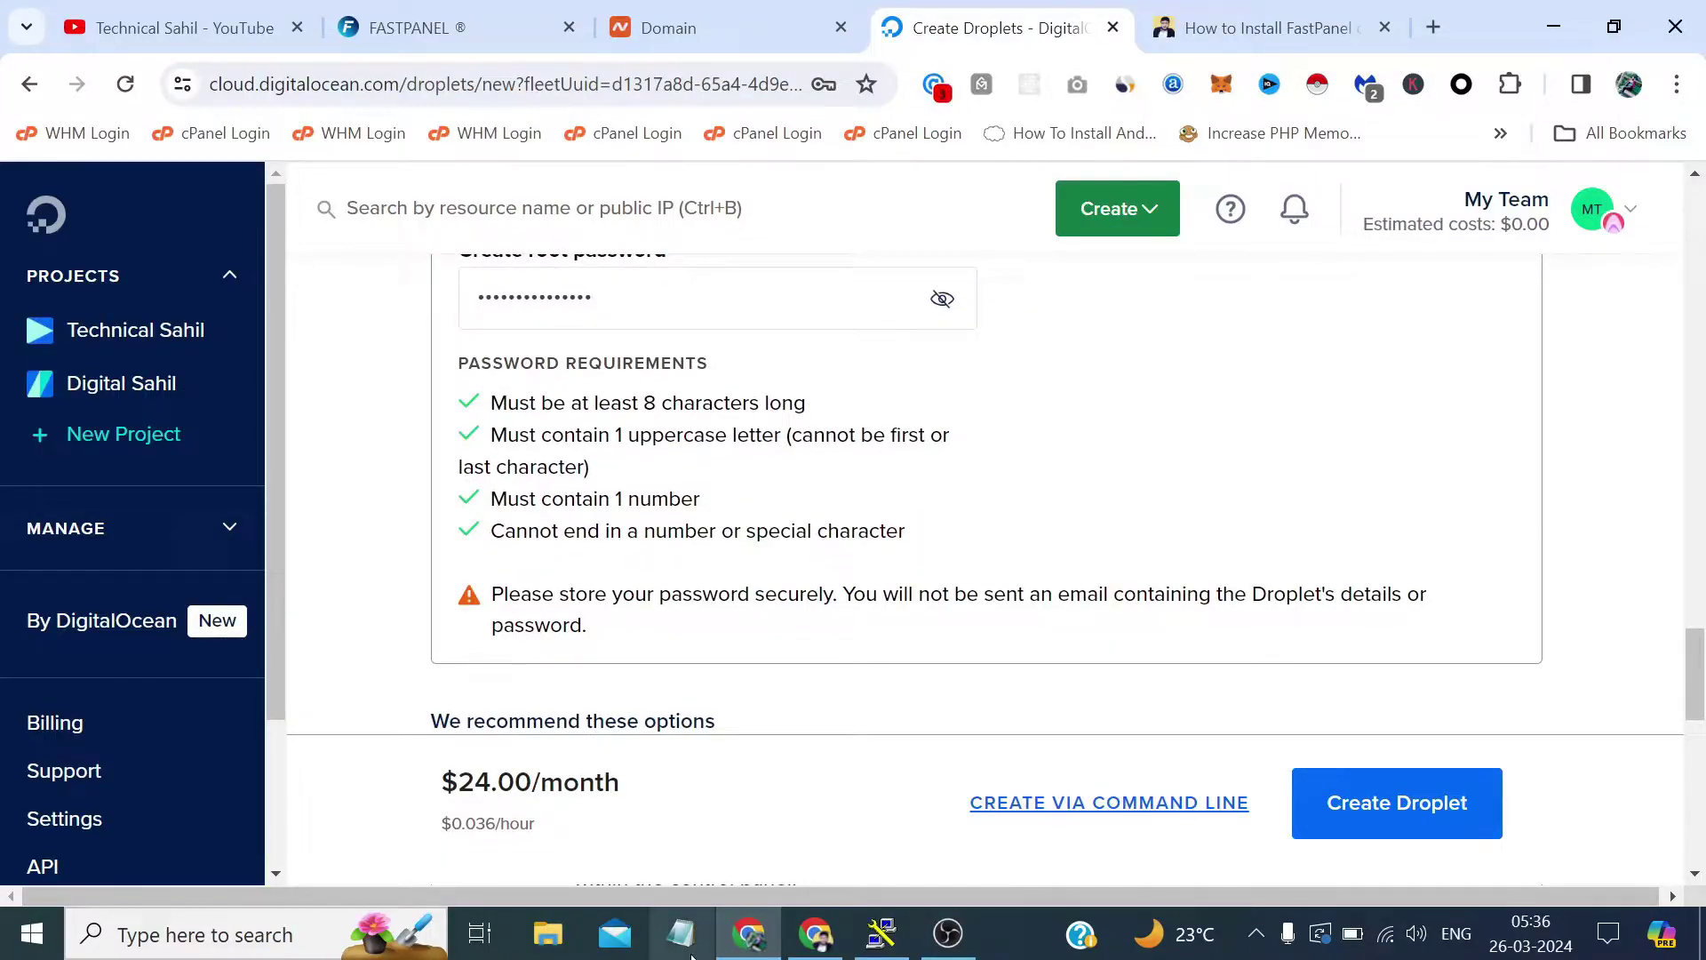
pyautogui.click(681, 932)
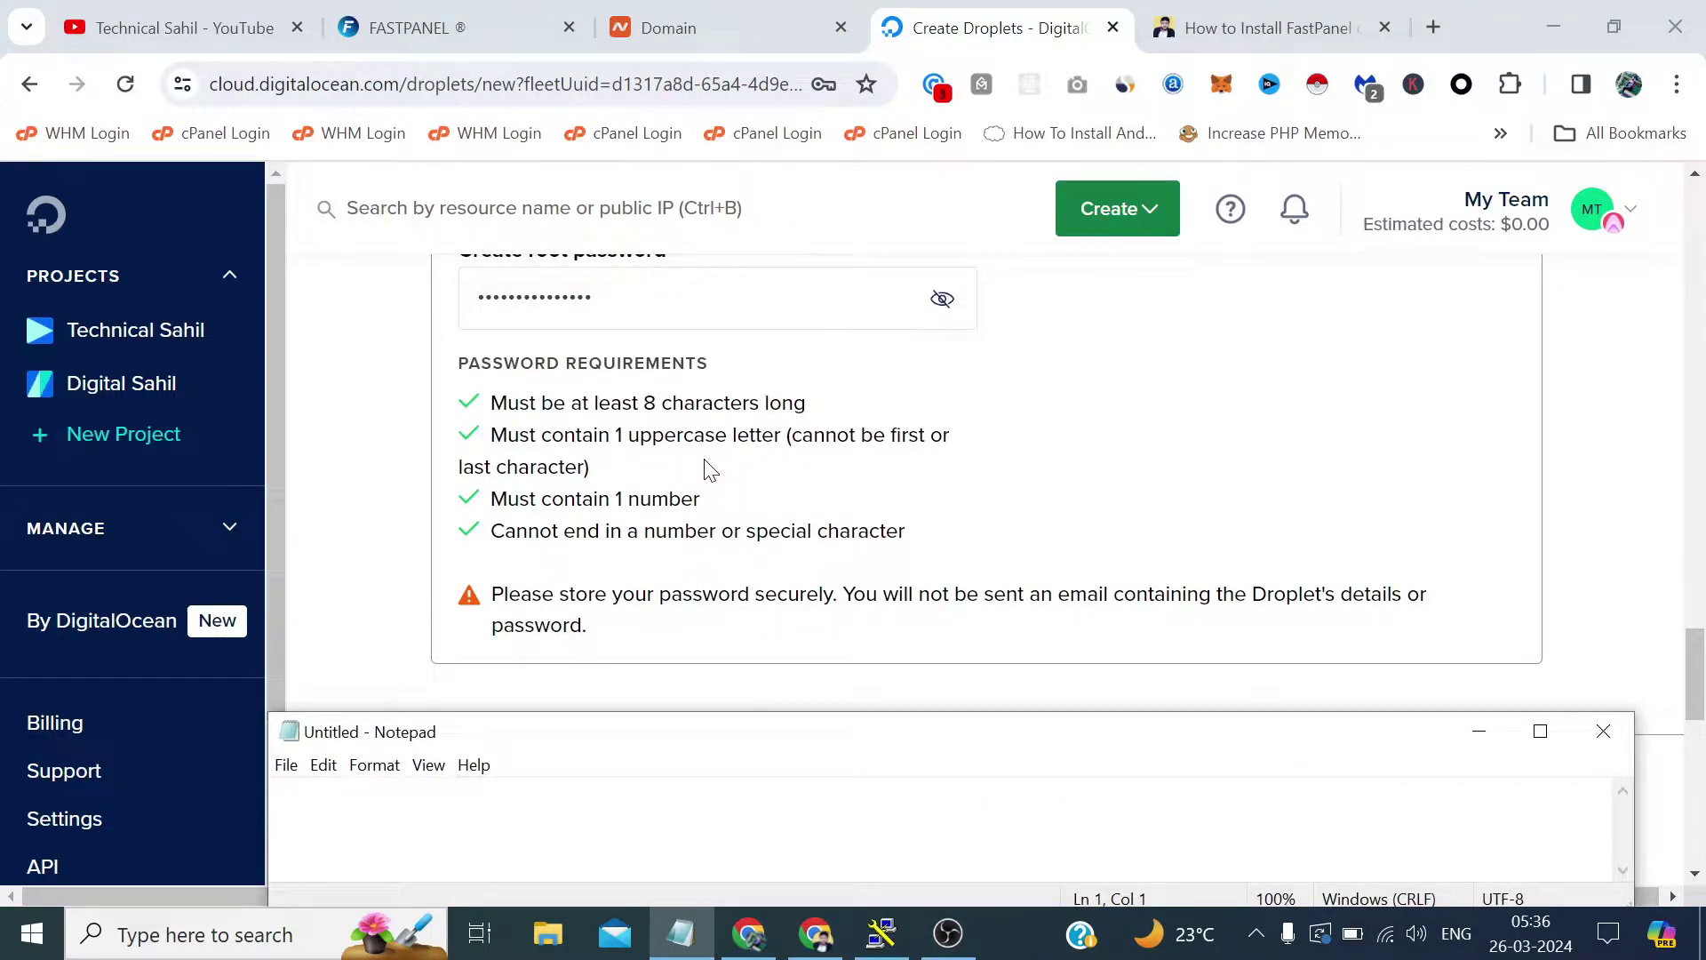
# Save the copied root password in Notepad and minimize it.
pyautogui.hotkey('ctrl', 'v')
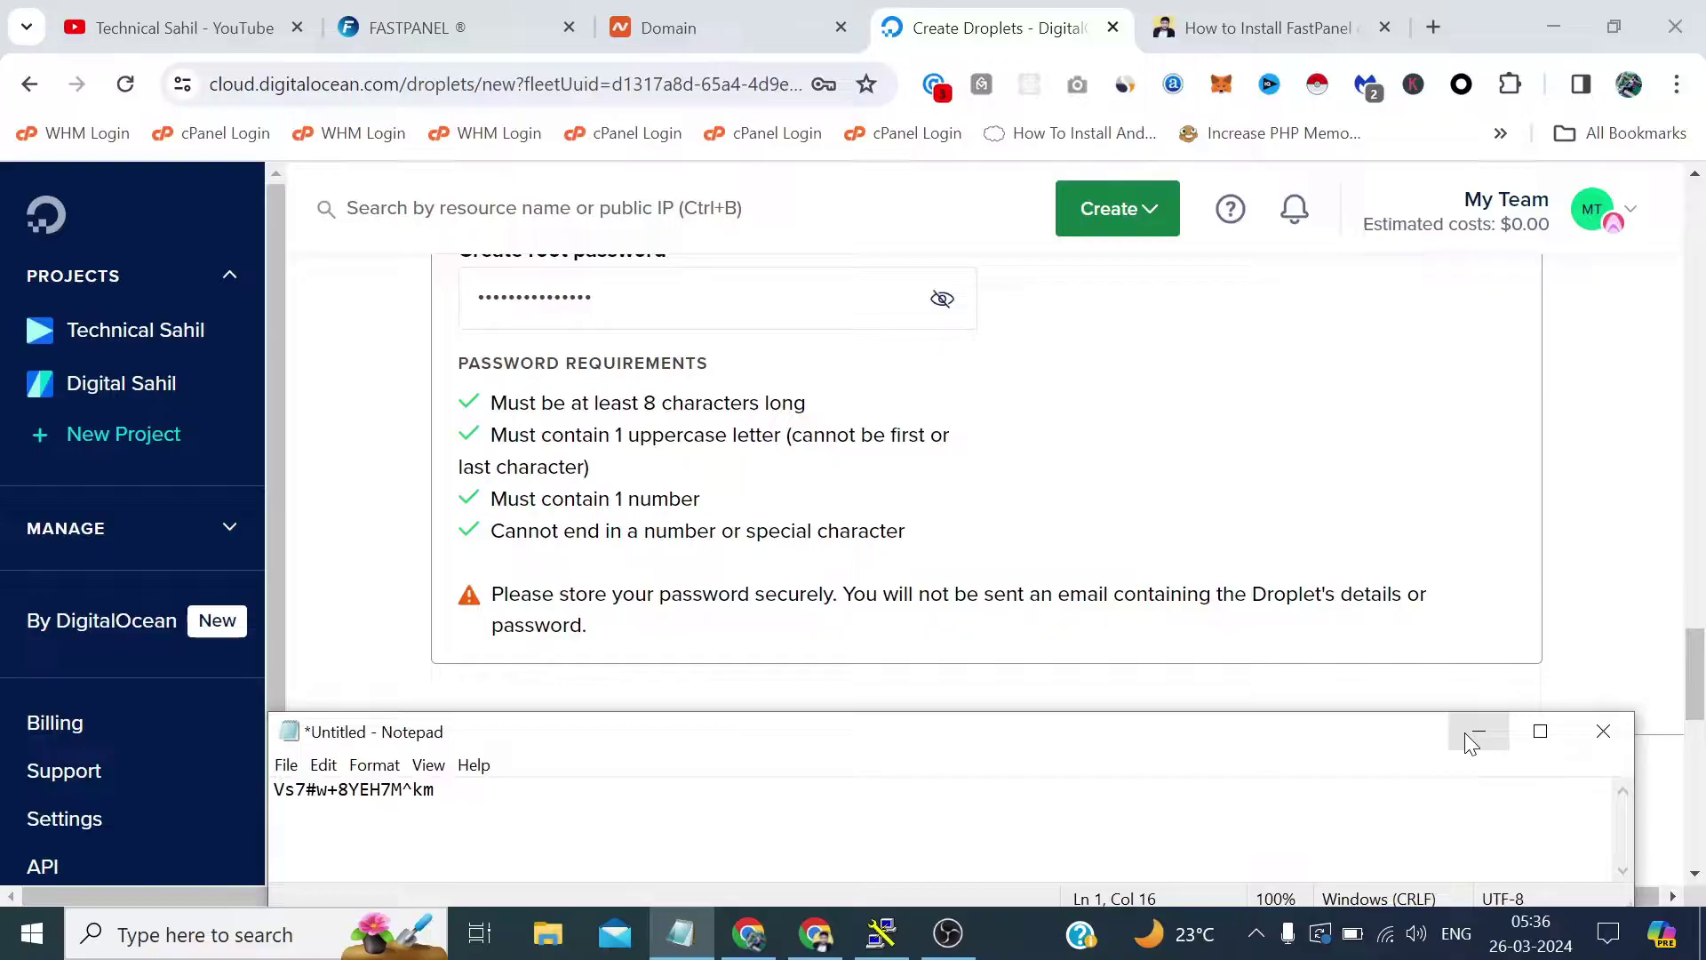
pyautogui.click(1467, 734)
pyautogui.scroll(-4, 1272, 518)
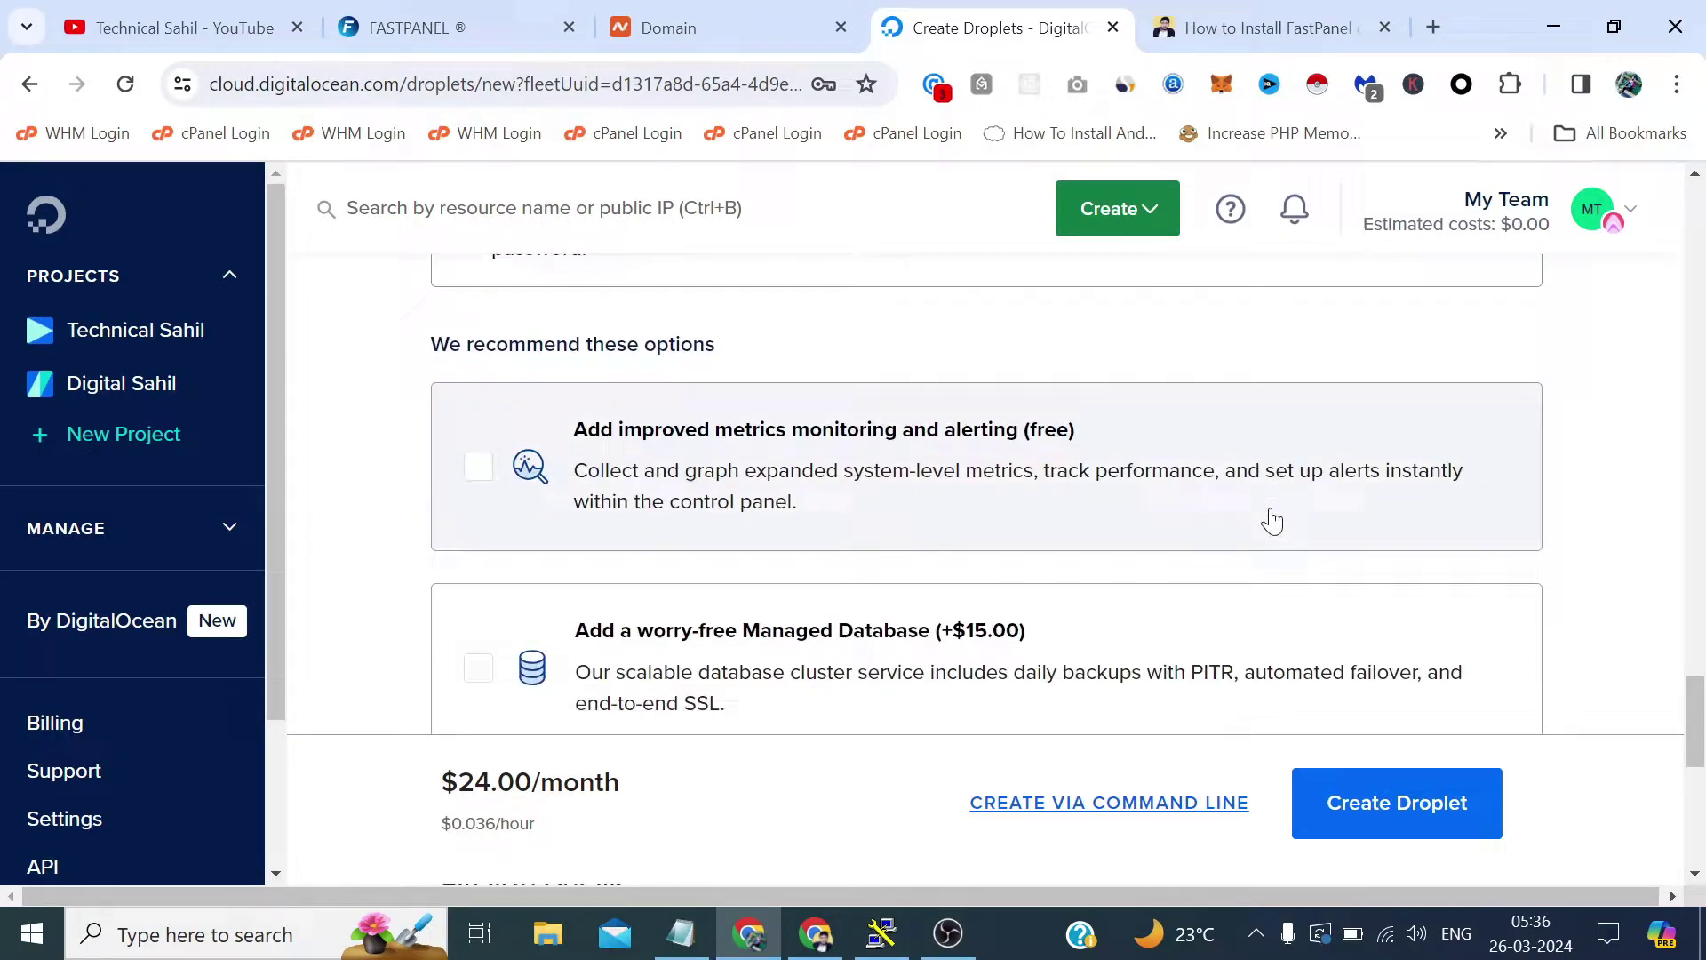
pyautogui.scroll(-7, 1271, 521)
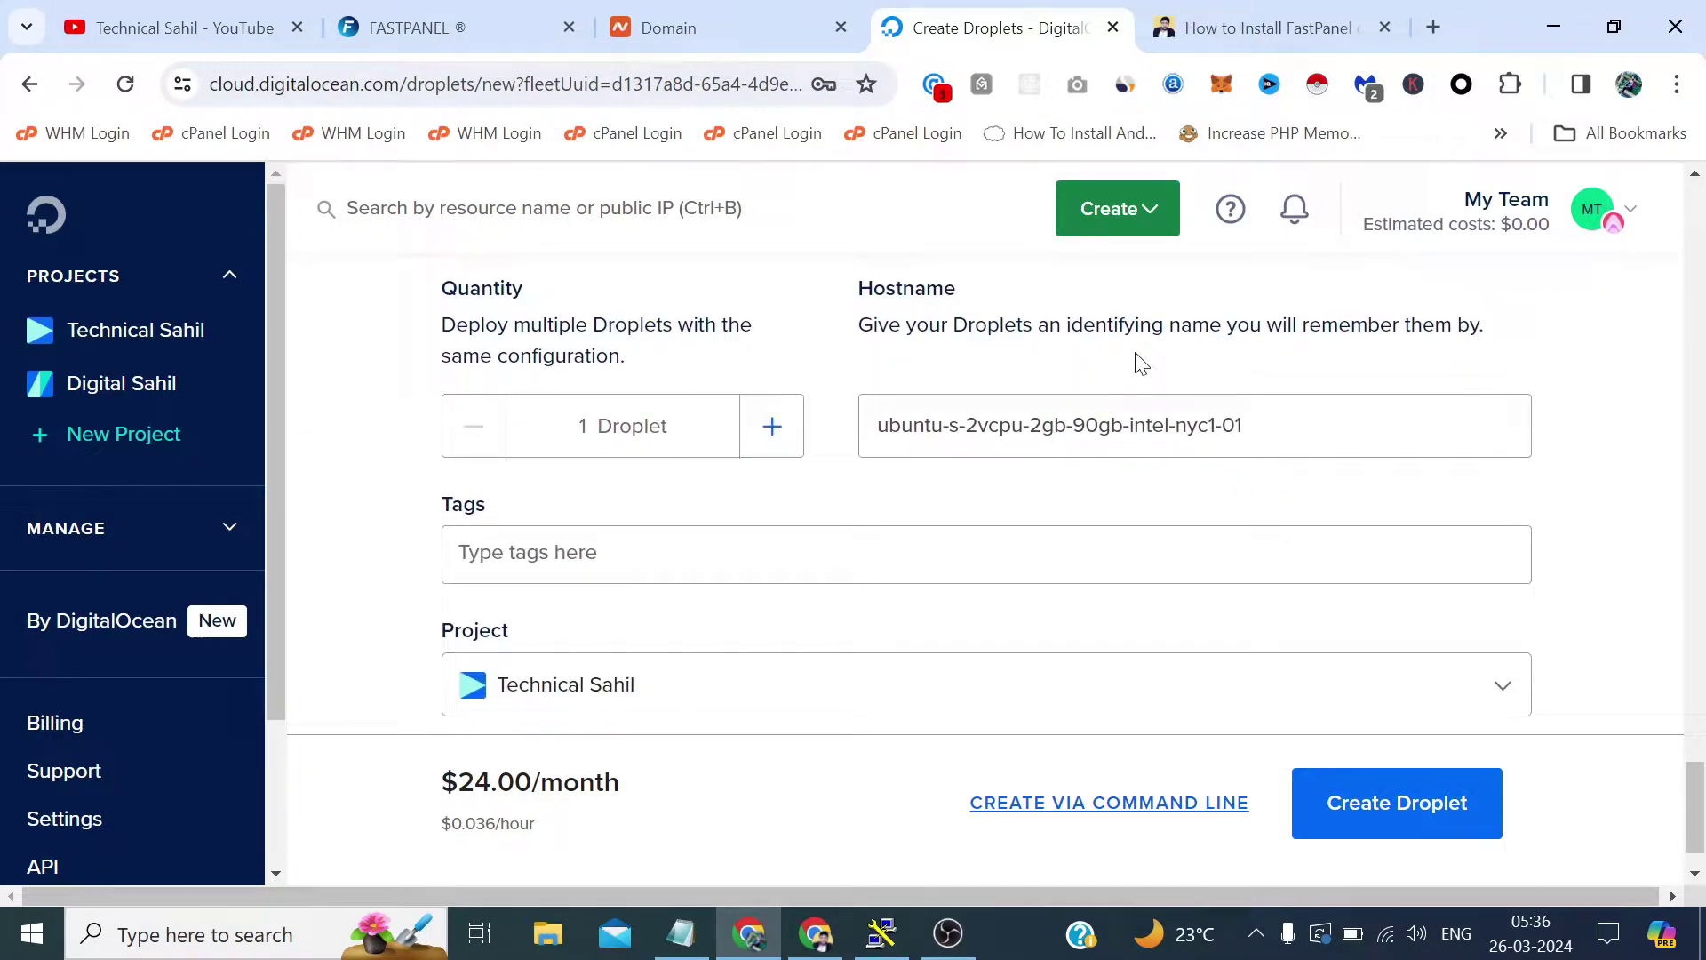
# Set the hostname to augmentin625.com, copied from Namecheap, and create the droplet.
pyautogui.click(746, 18)
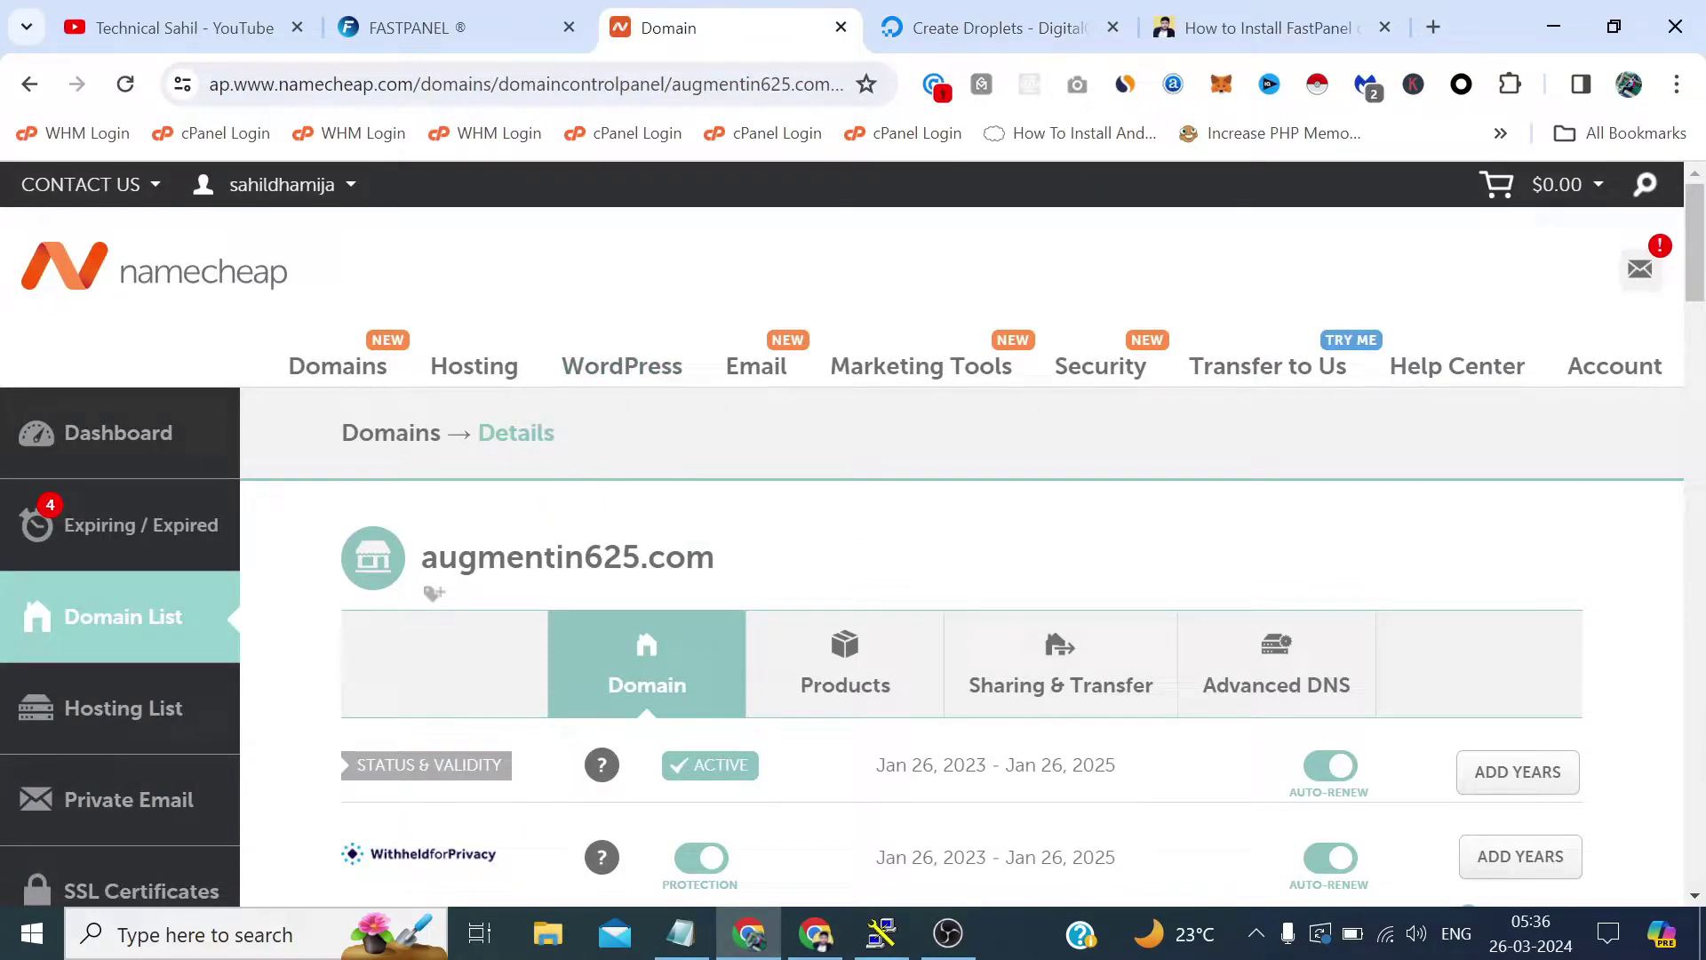
pyautogui.moveTo(715, 558); pyautogui.dragTo(420, 558)
pyautogui.rightClick(462, 558)
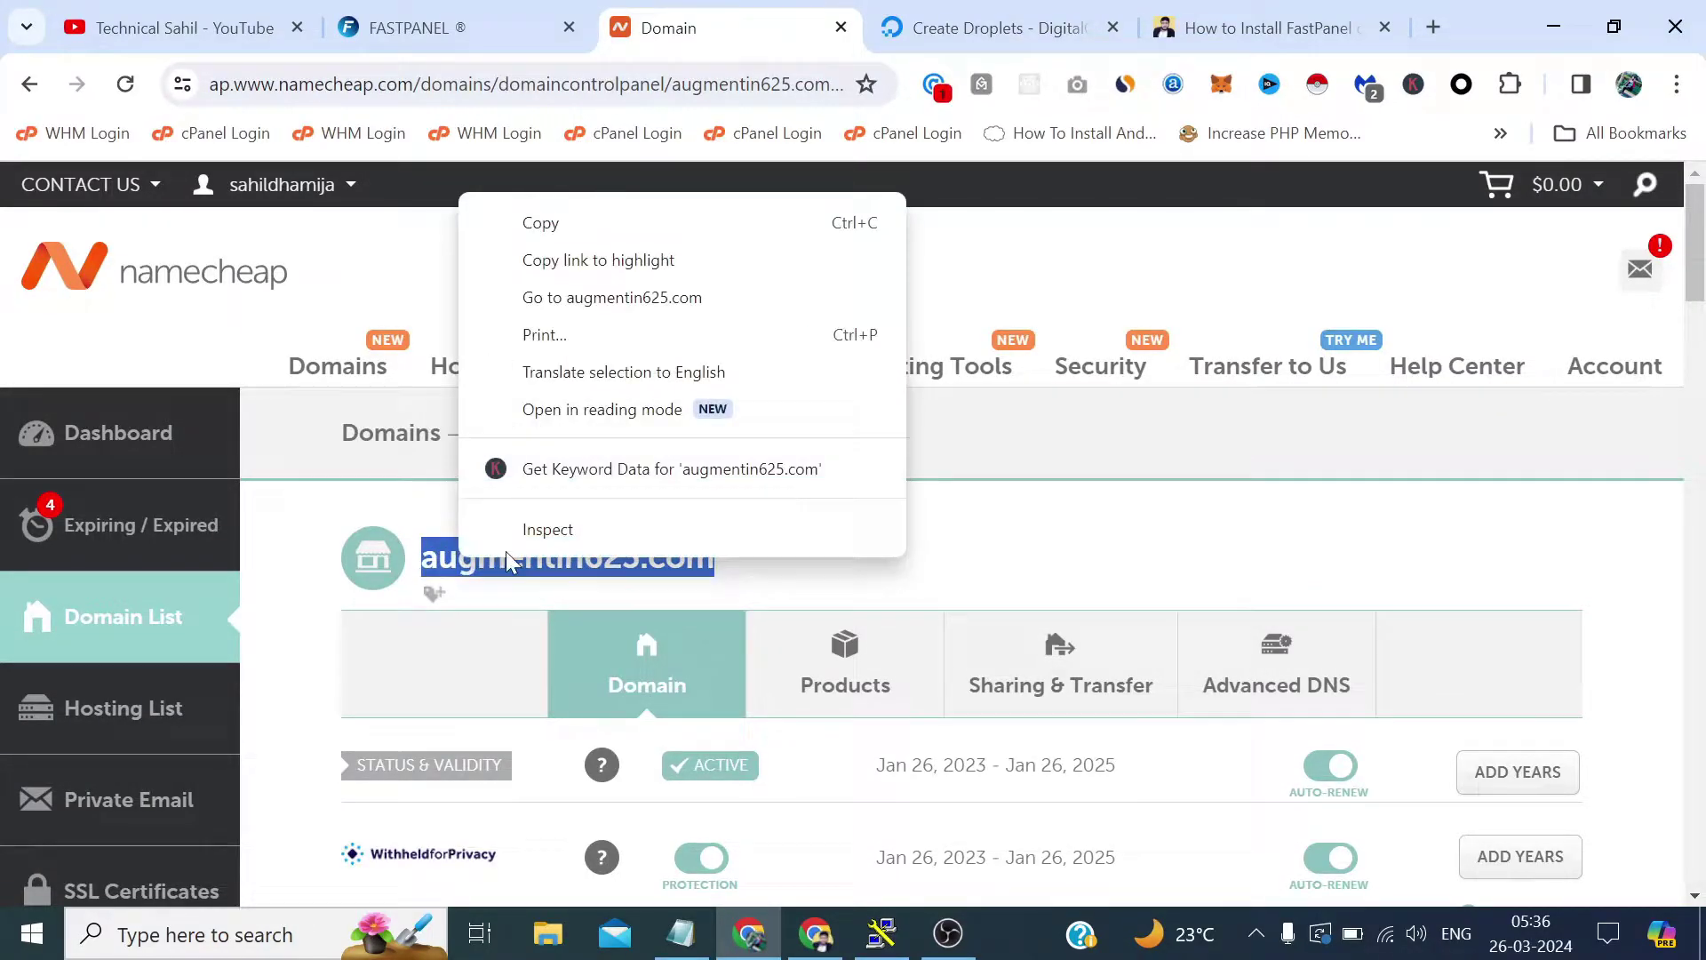
pyautogui.click(547, 224)
pyautogui.click(991, 28)
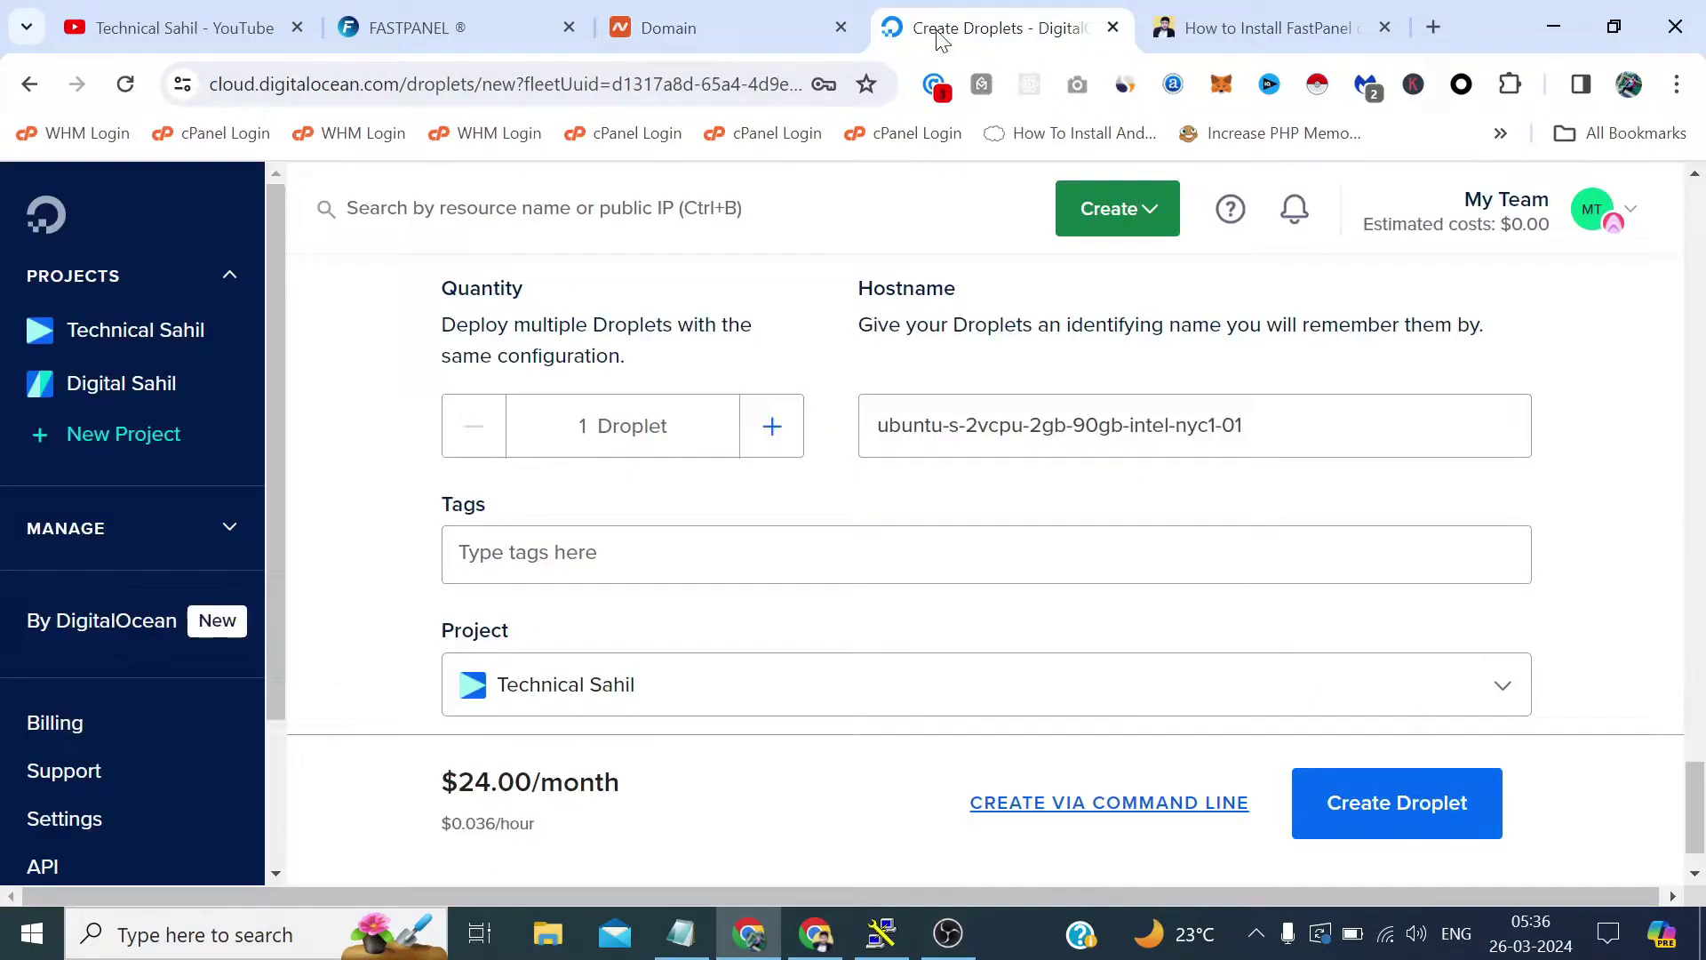
pyautogui.moveTo(1248, 424); pyautogui.dragTo(838, 420)
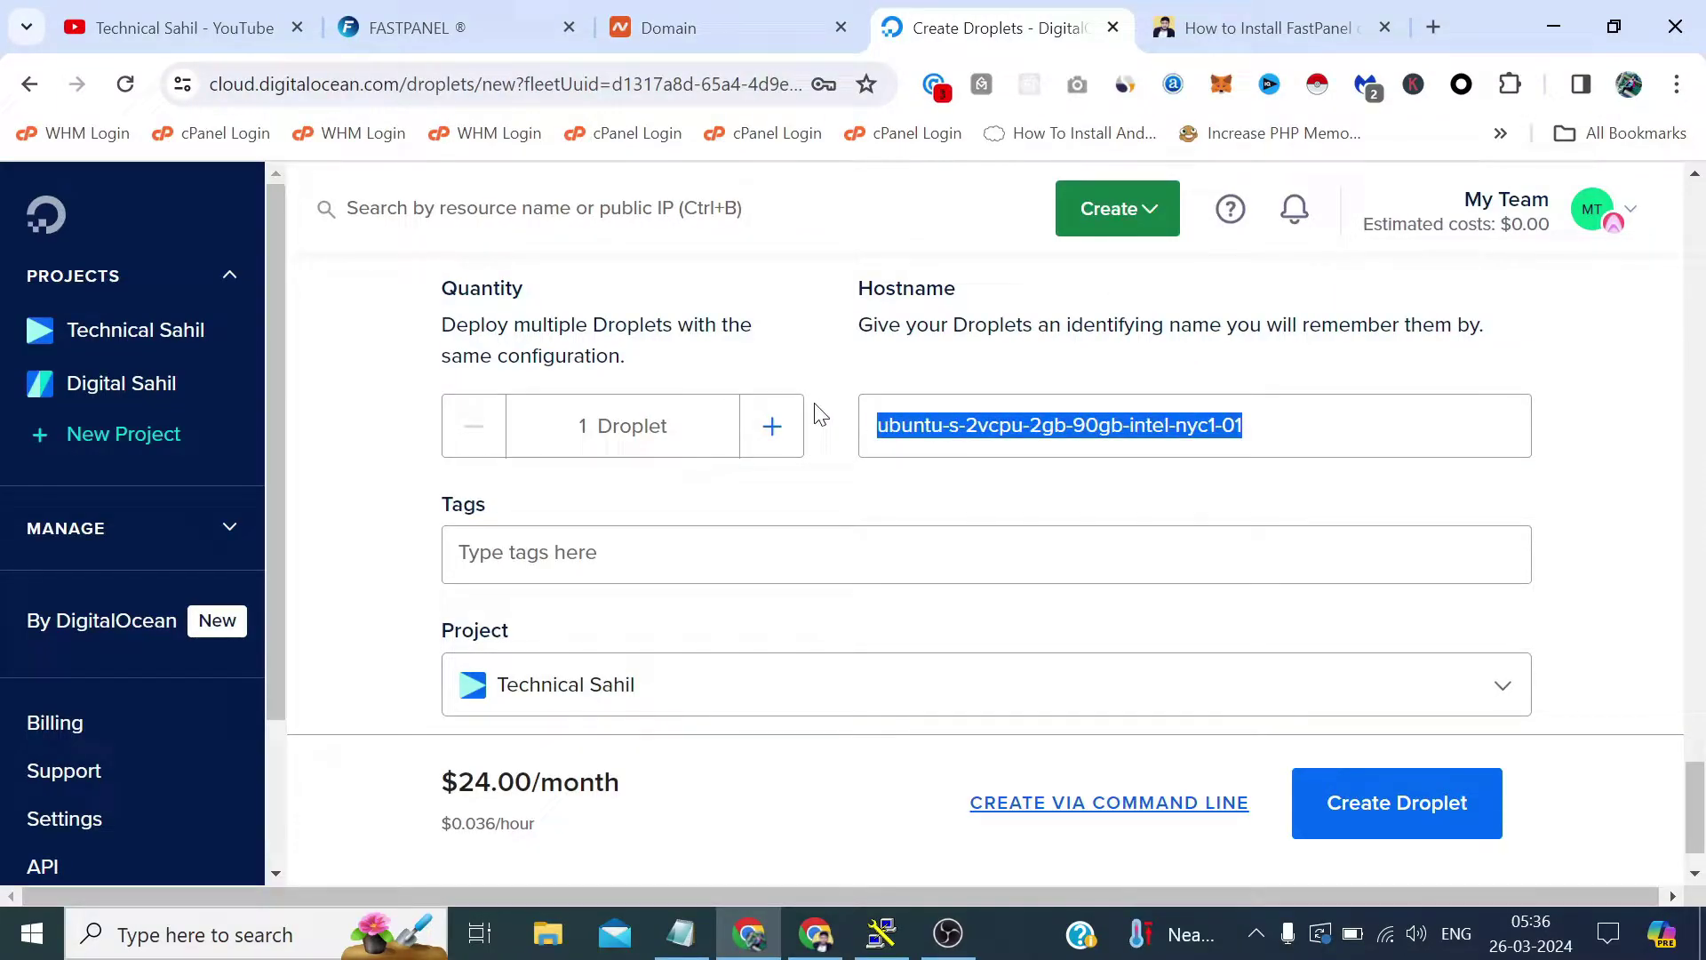
pyautogui.hotkey('ctrl', 'v')
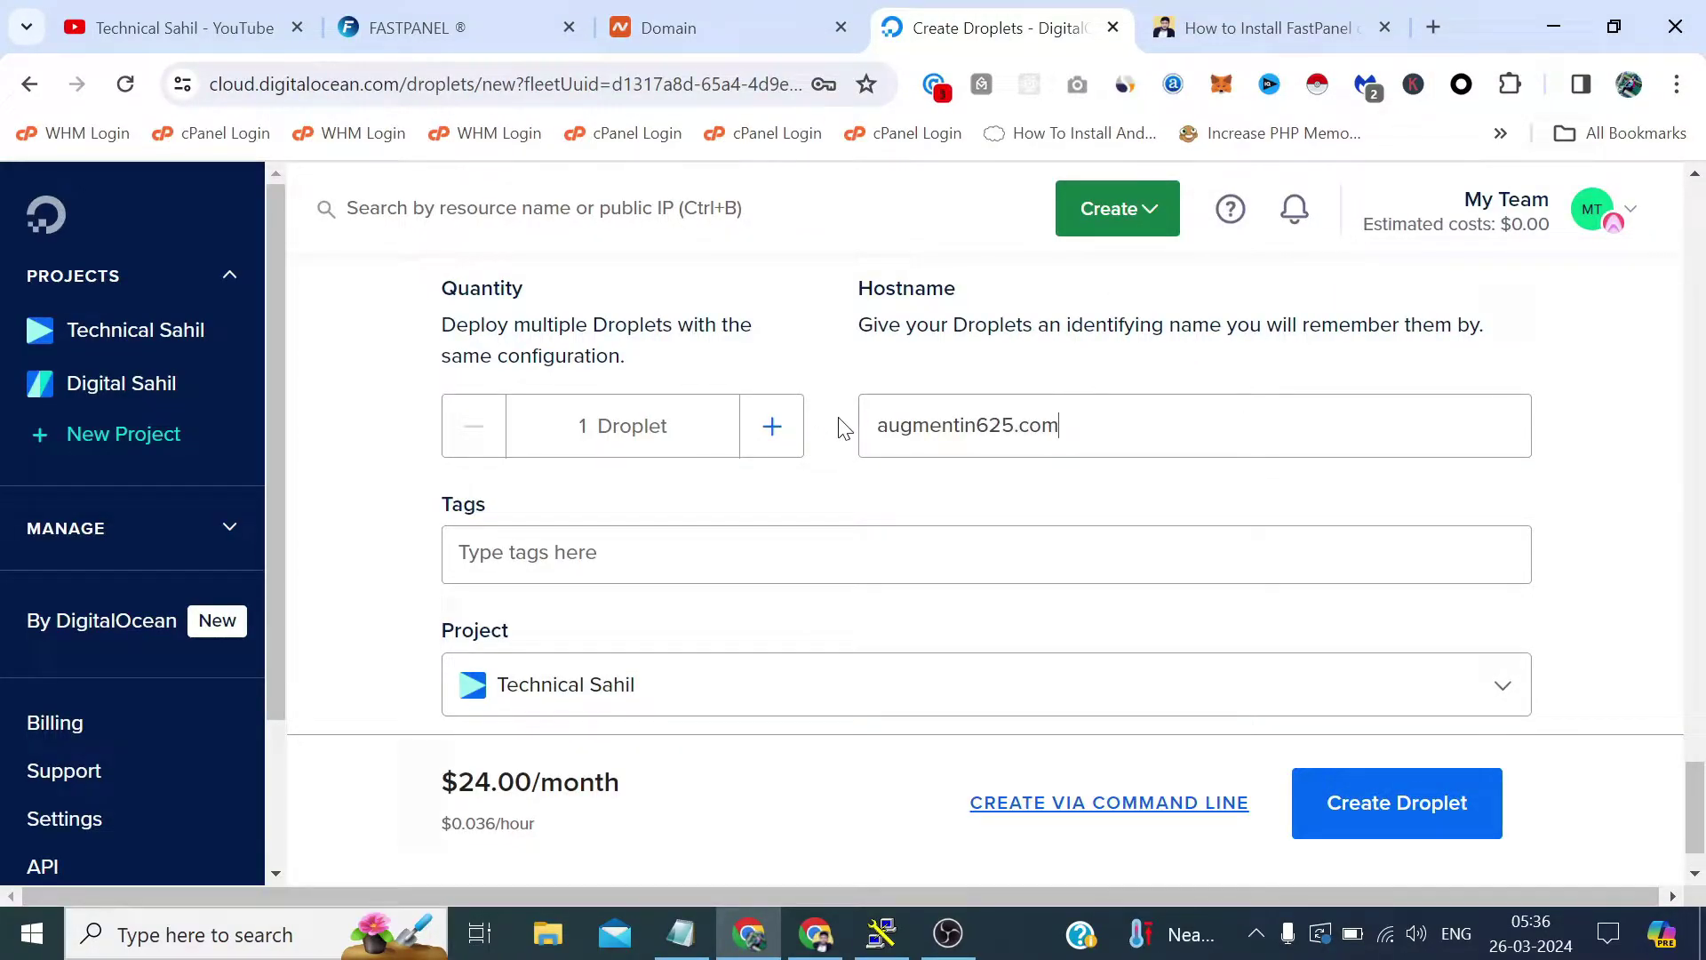
pyautogui.scroll(-1, 844, 428)
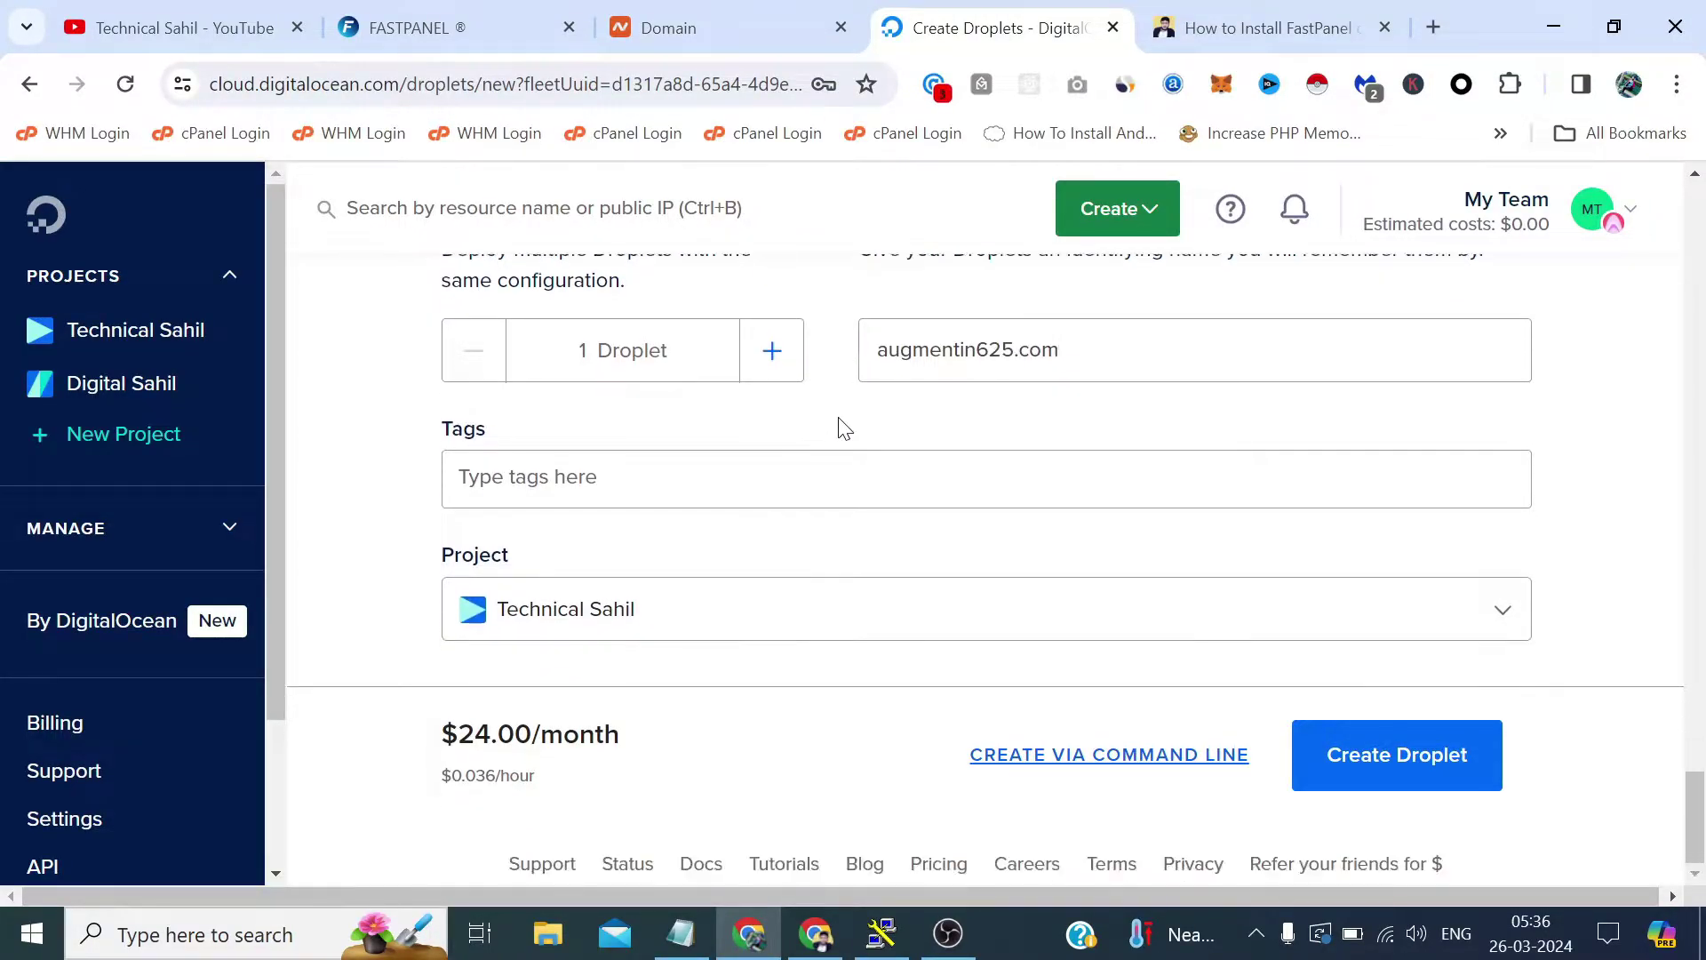
pyautogui.click(1456, 762)
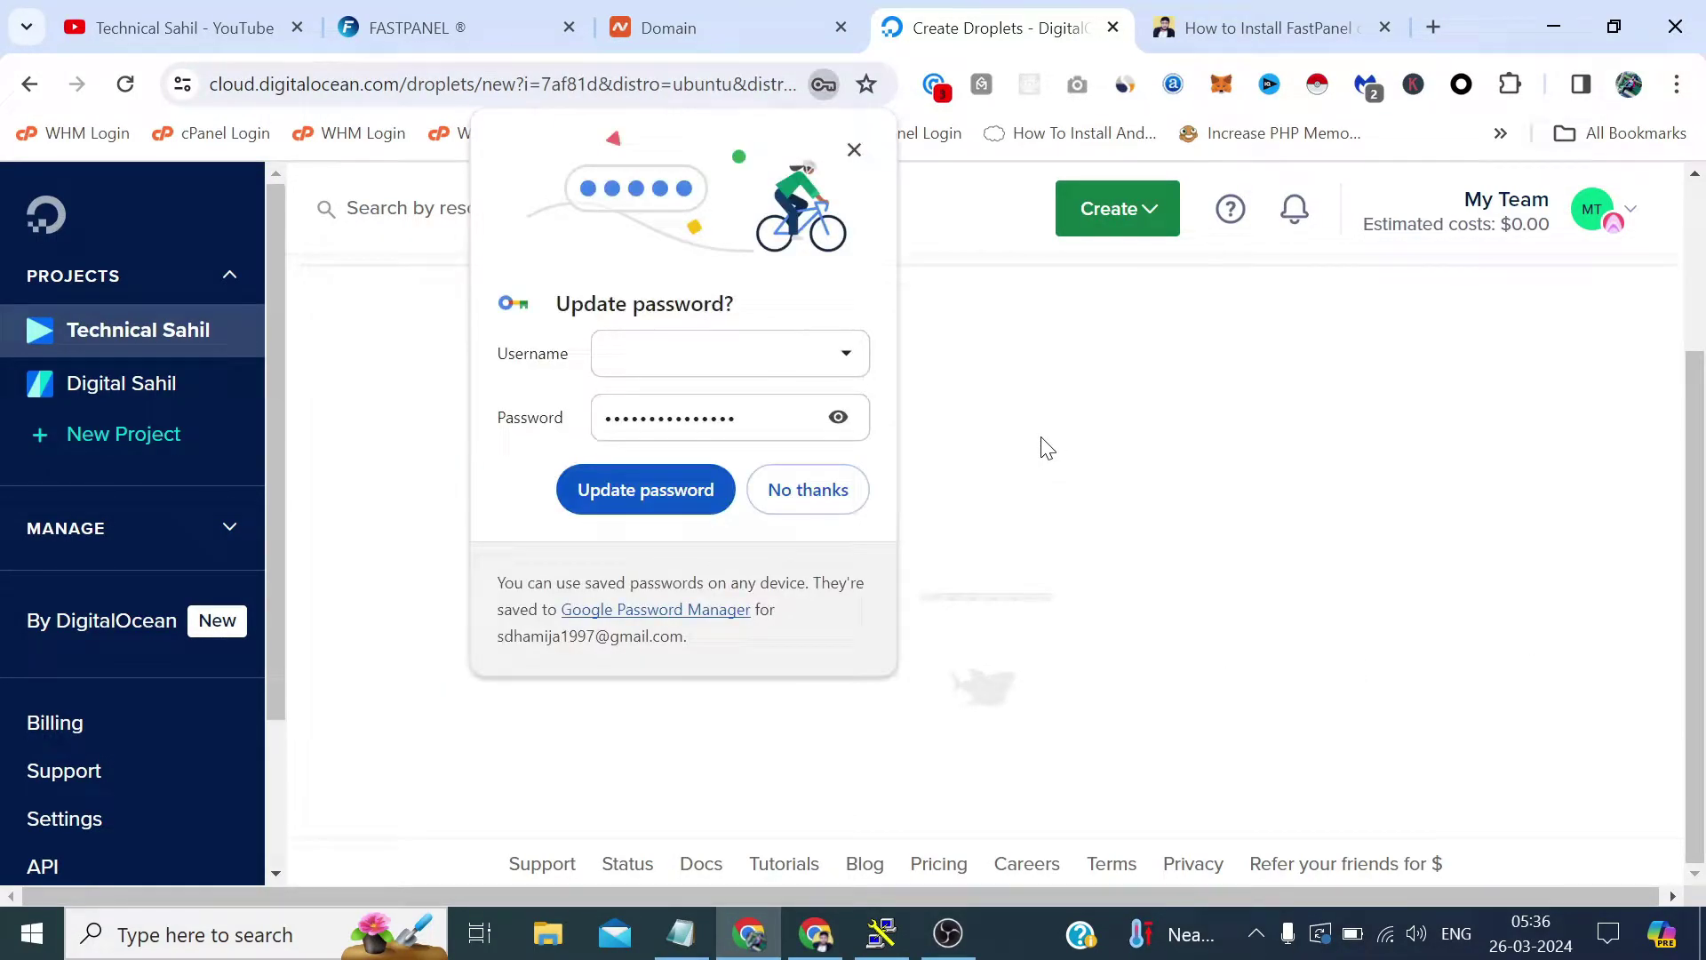
# Open the augmentin625.com droplet and note its IP 198.199.69.72 in Notepad above the password.
pyautogui.click(854, 150)
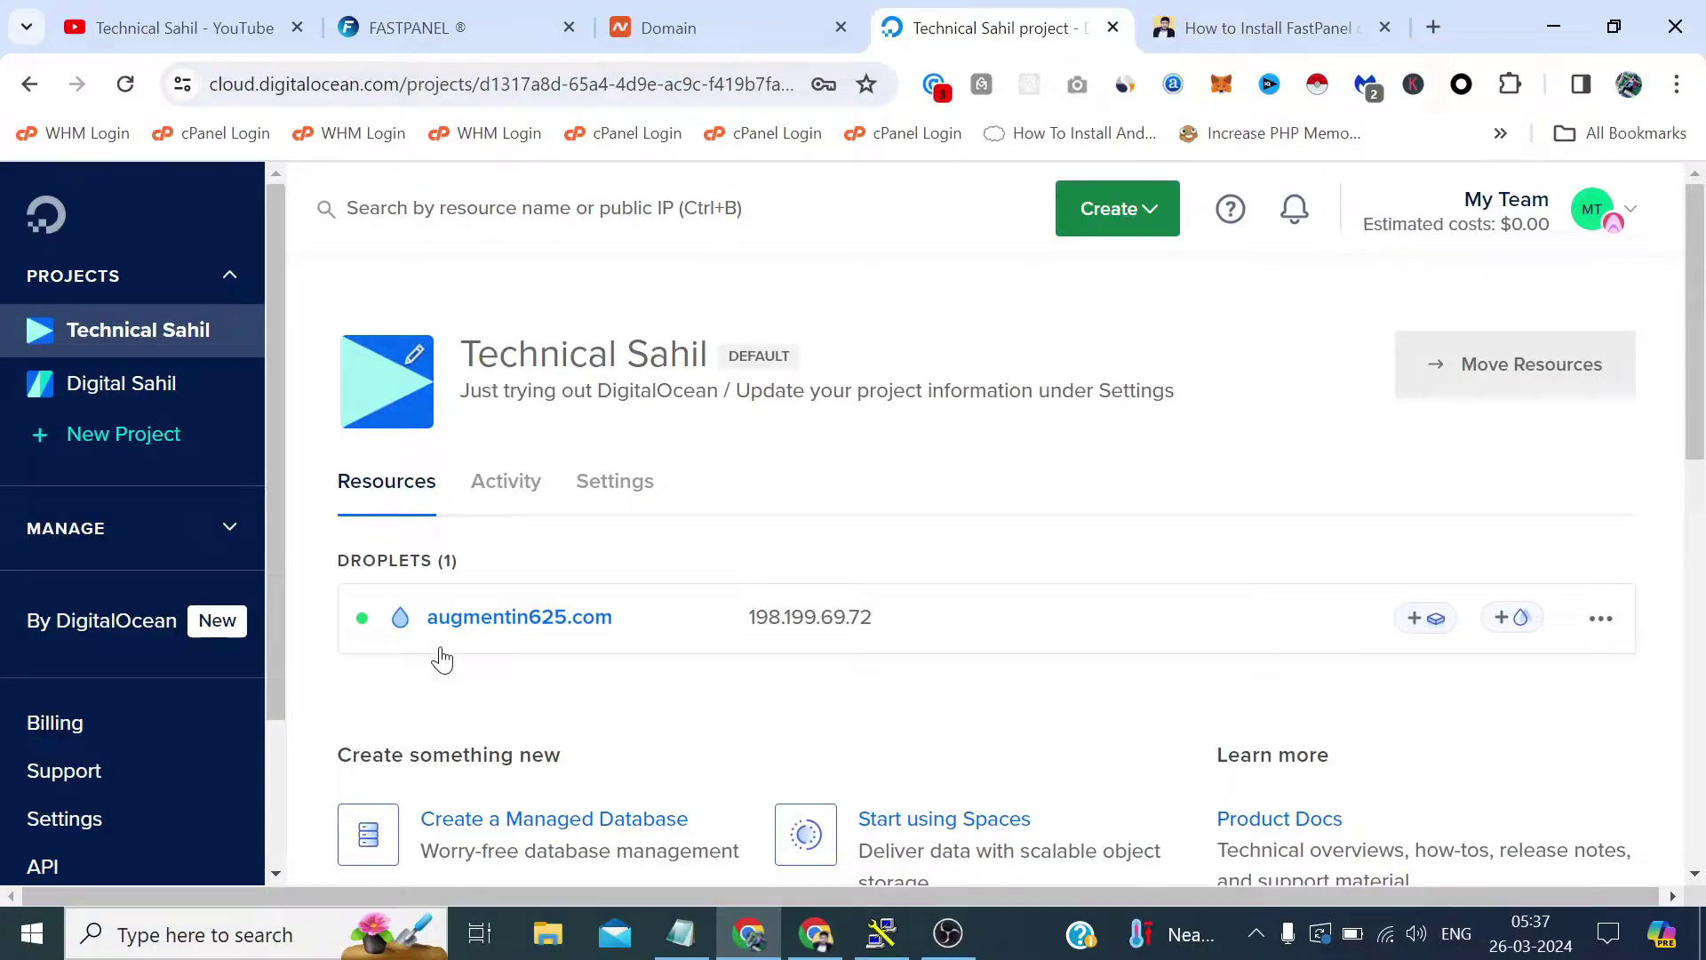
pyautogui.click(453, 620)
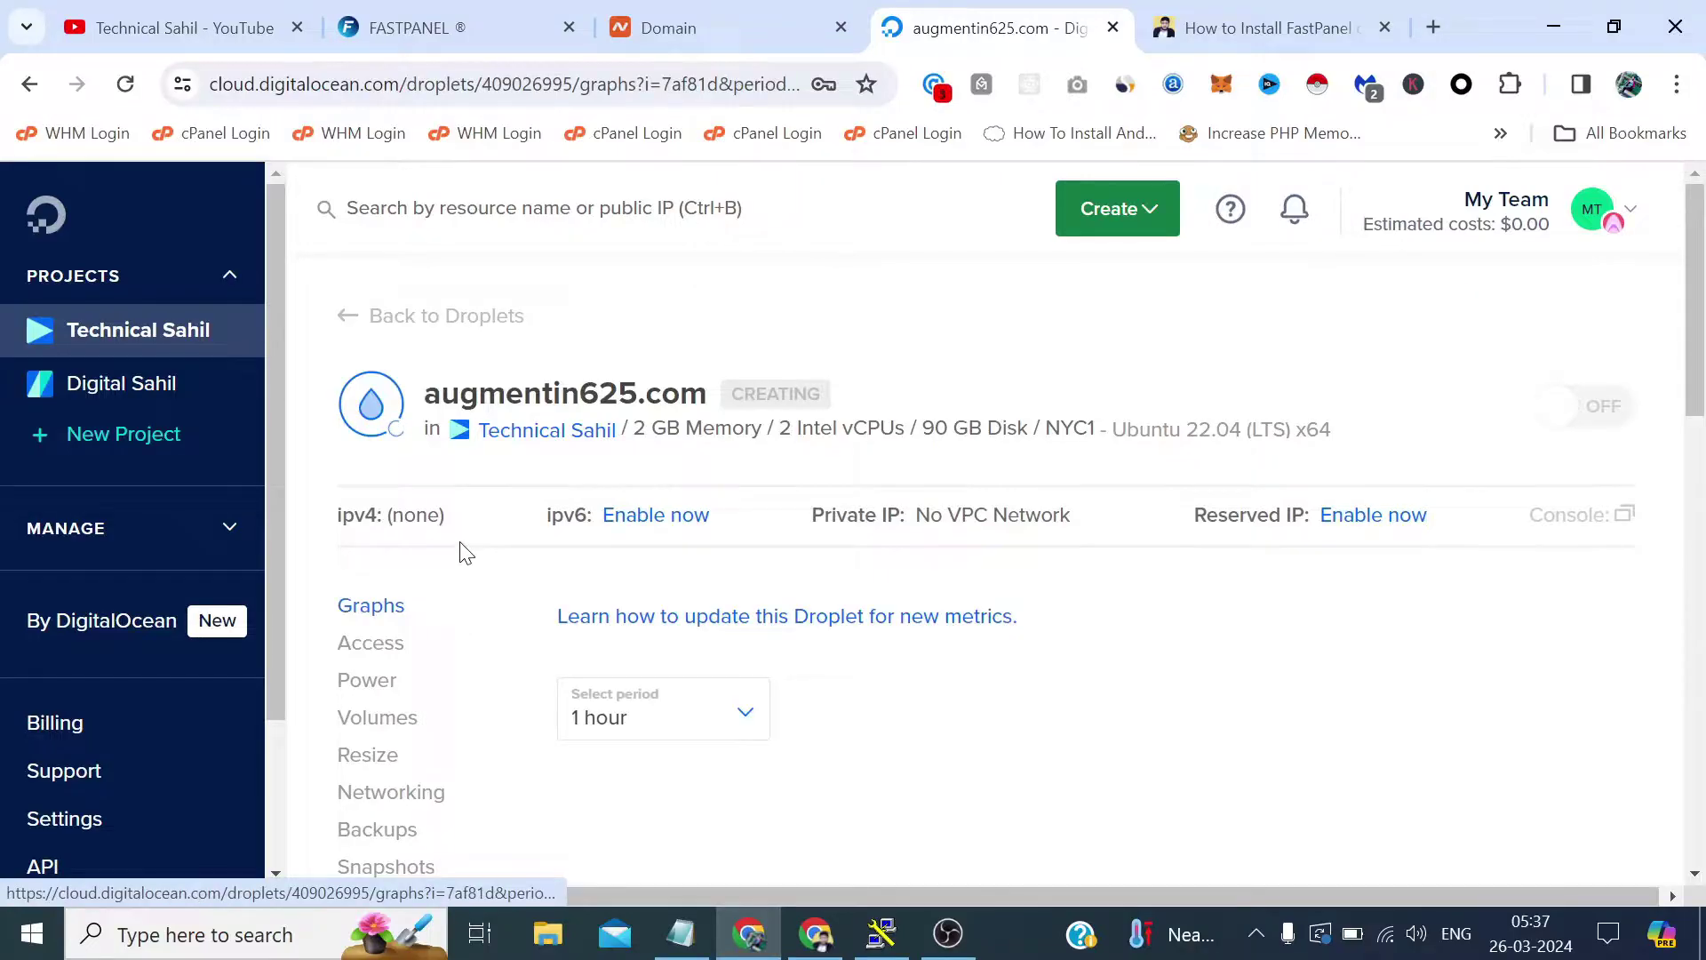
pyautogui.moveTo(551, 528)
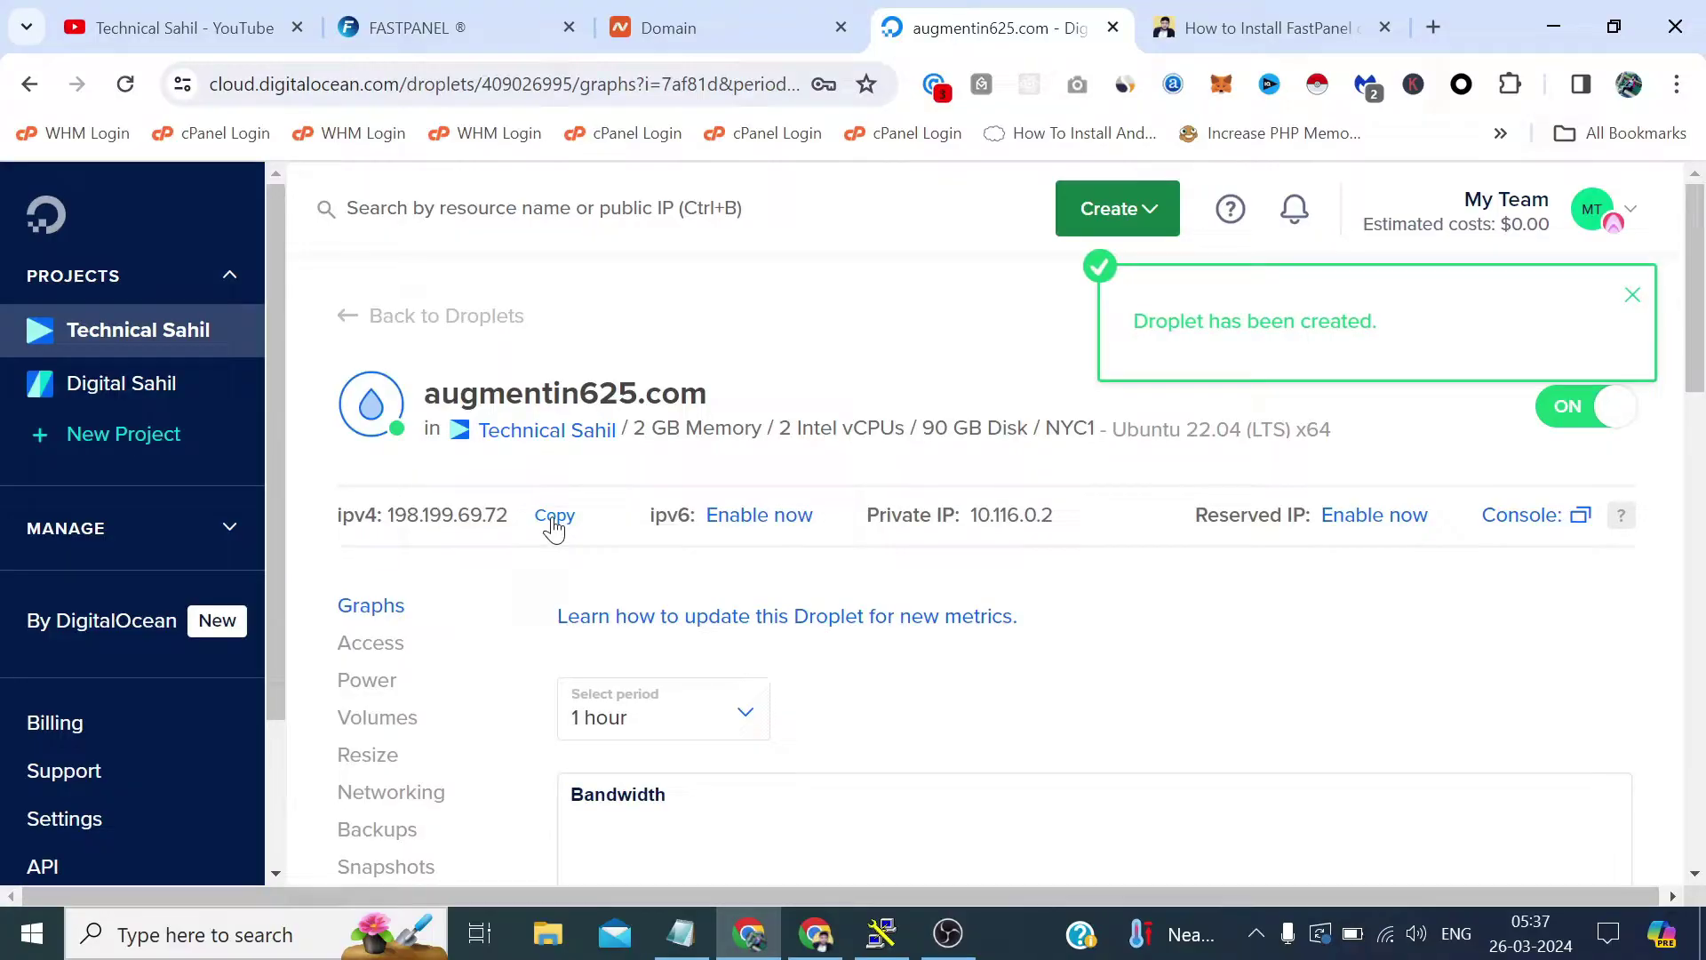
pyautogui.click(680, 933)
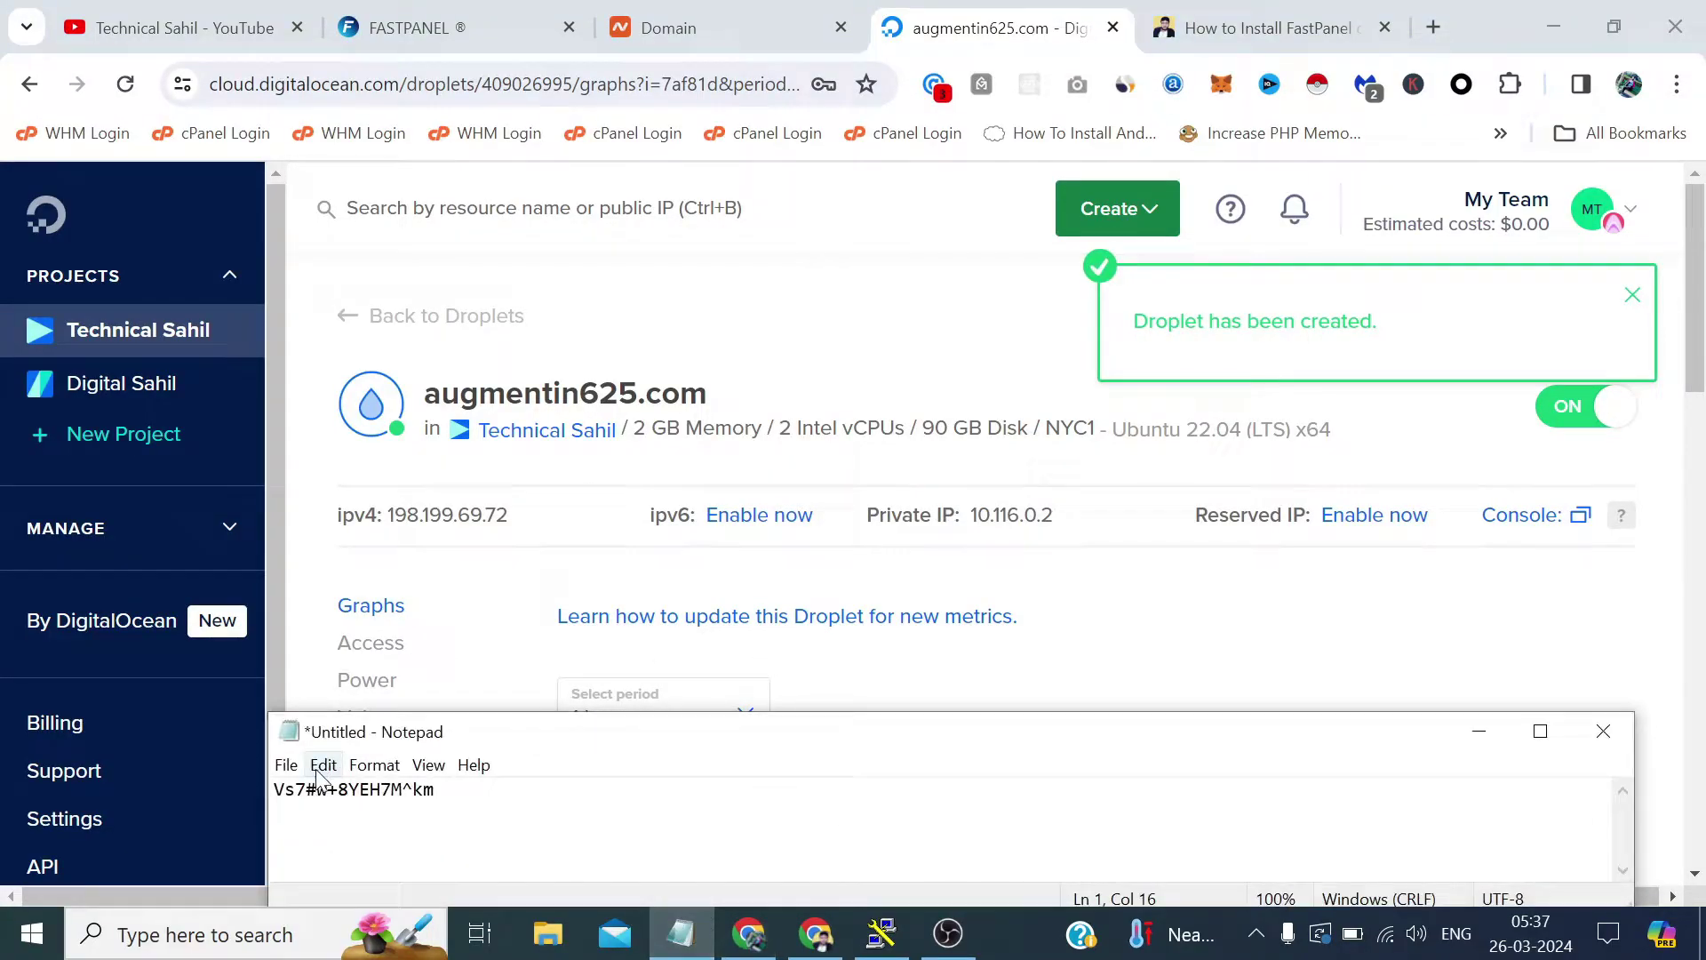
pyautogui.press('Return')
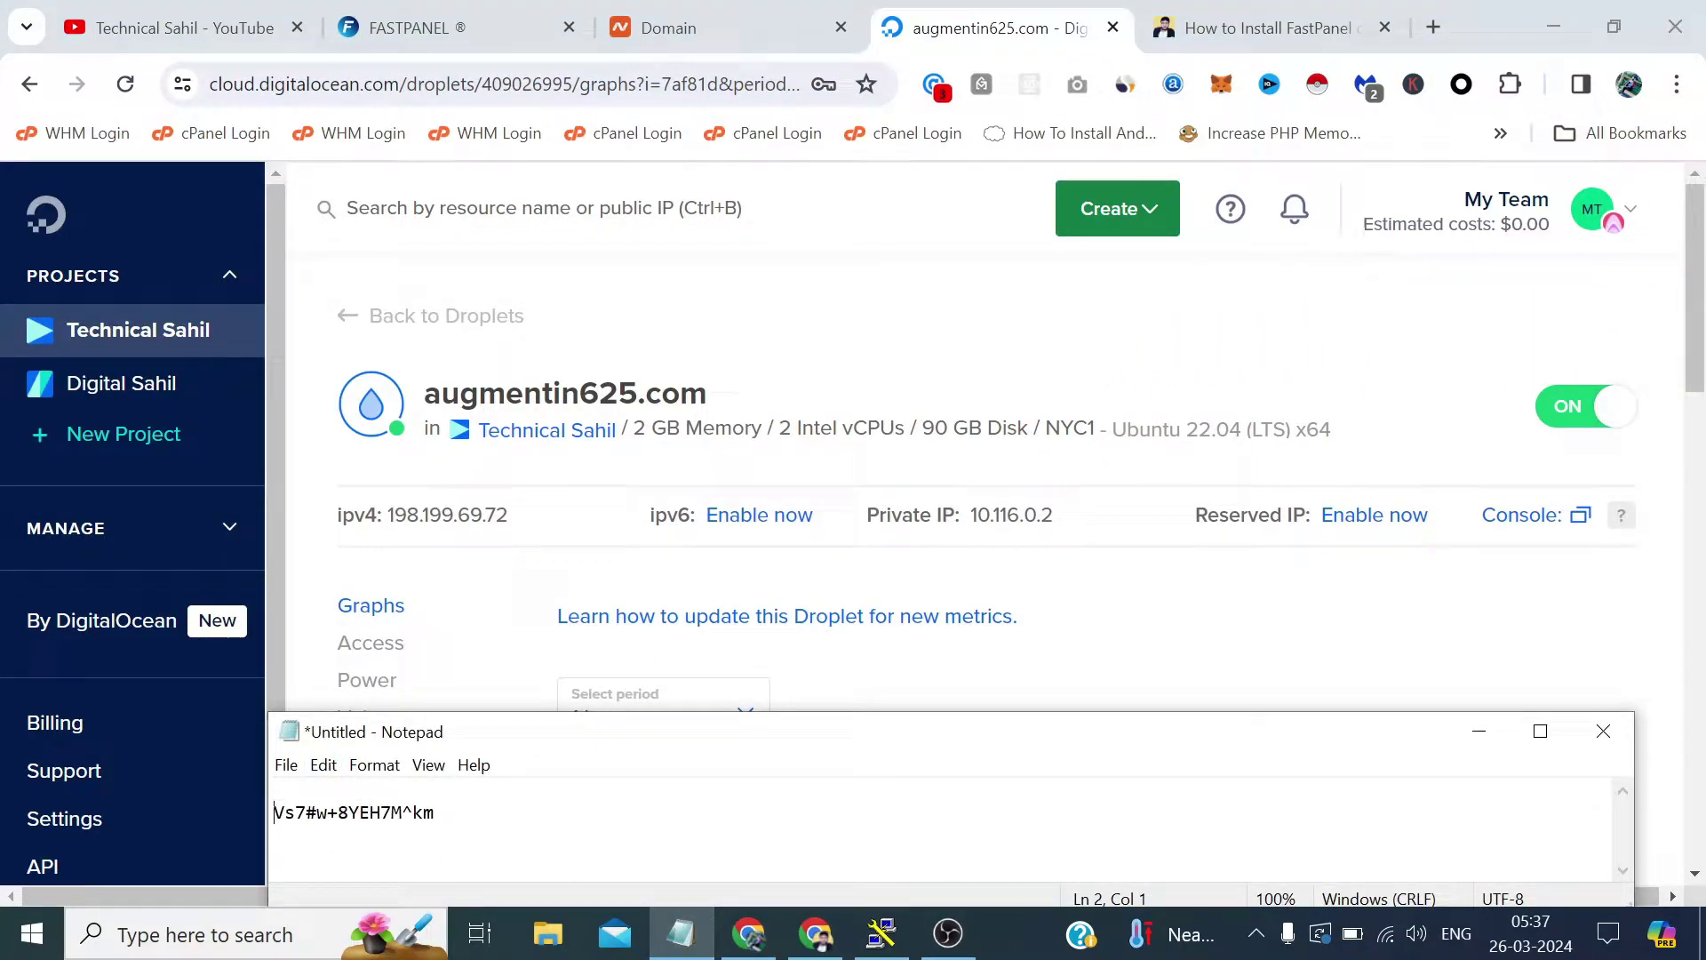
pyautogui.press('Up')
pyautogui.hotkey('ctrl', 'v')
pyautogui.click(1465, 730)
# Enter 198.199.69.72 as the PuTTY host and copy the root password from Notepad.
pyautogui.click(1280, 27)
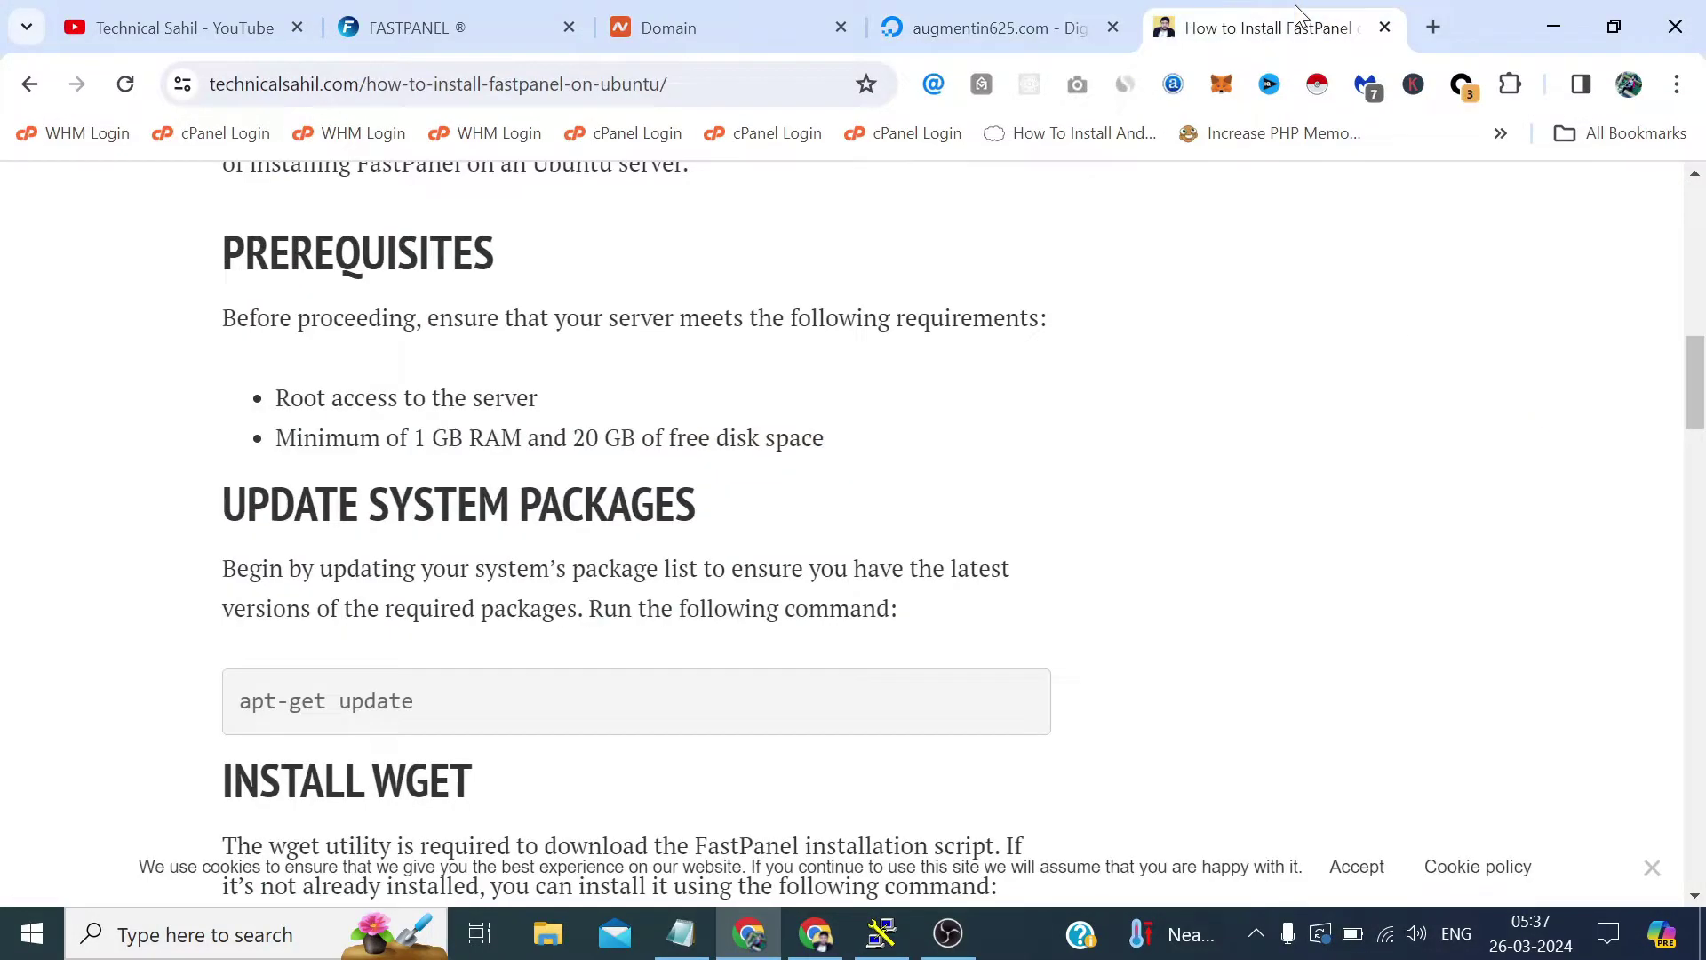
pyautogui.scroll(-3, 1010, 445)
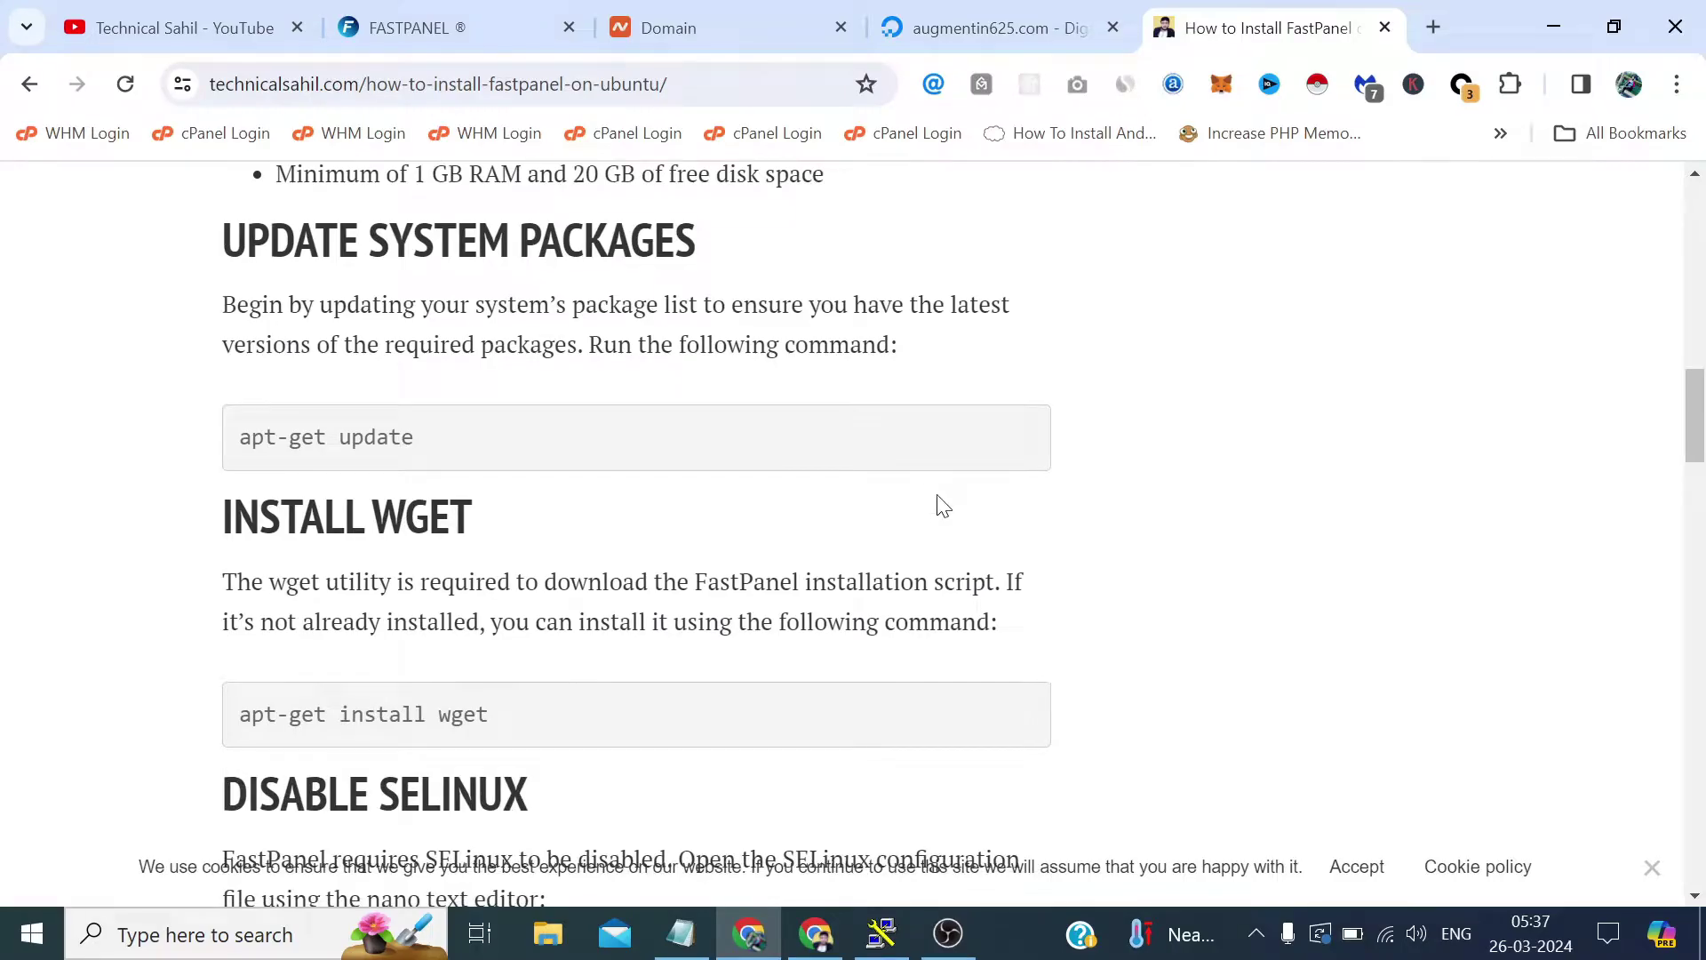
pyautogui.click(885, 933)
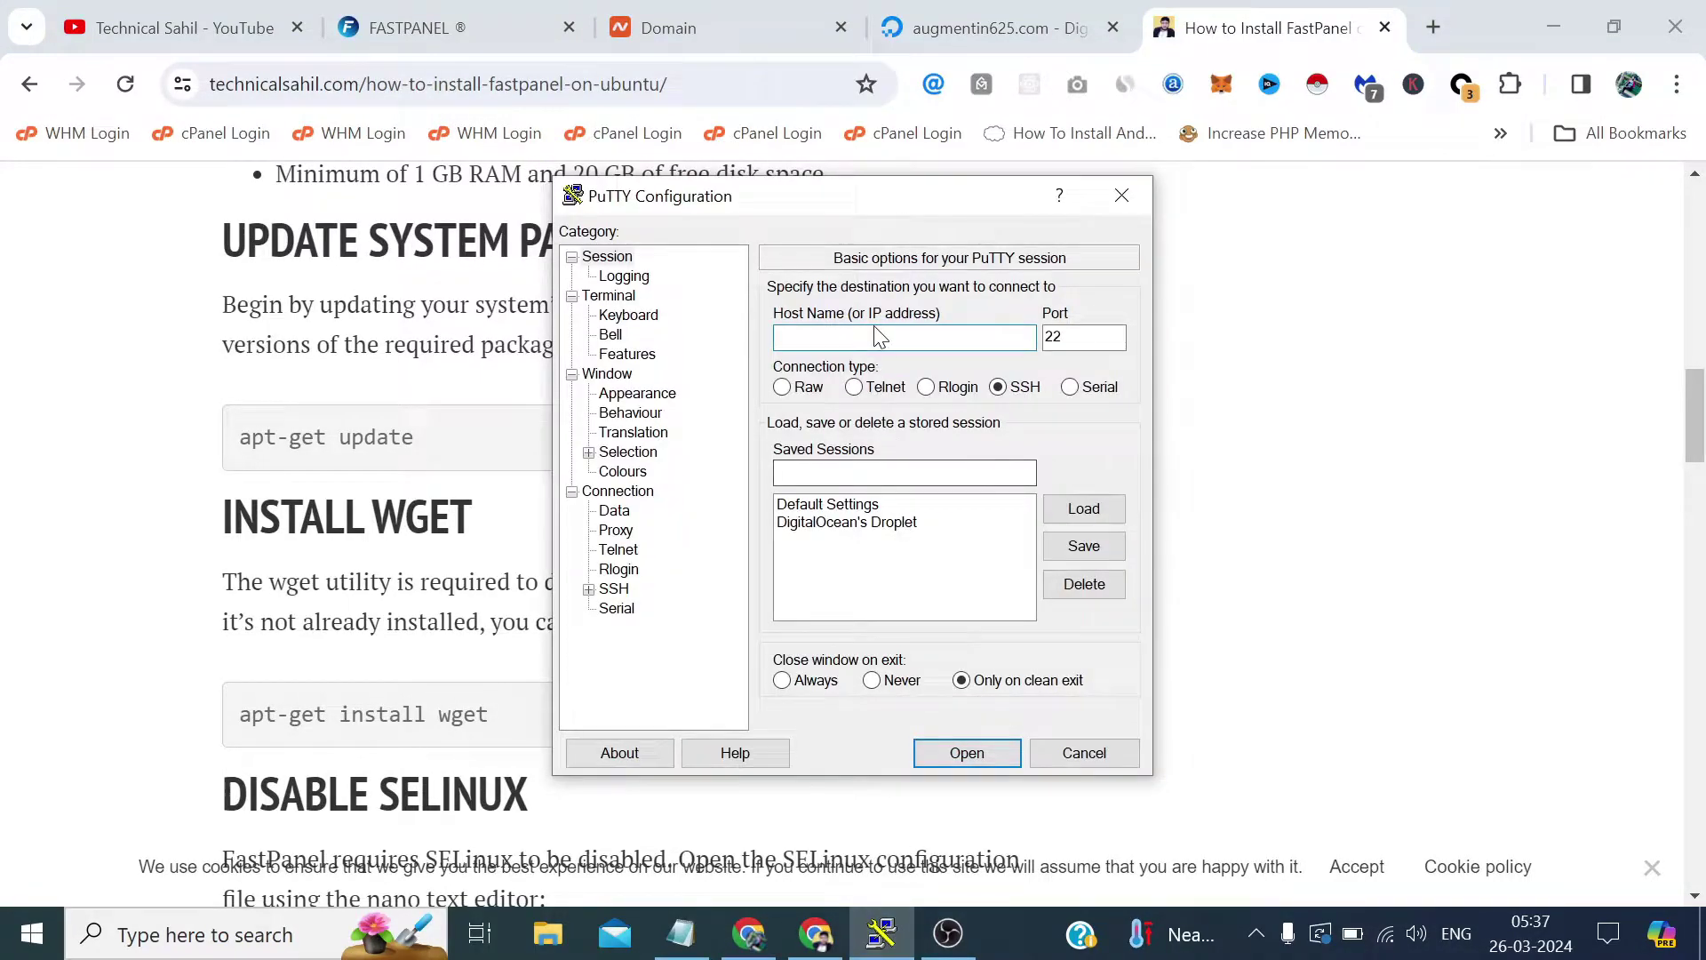
pyautogui.write('198.199.69.72')
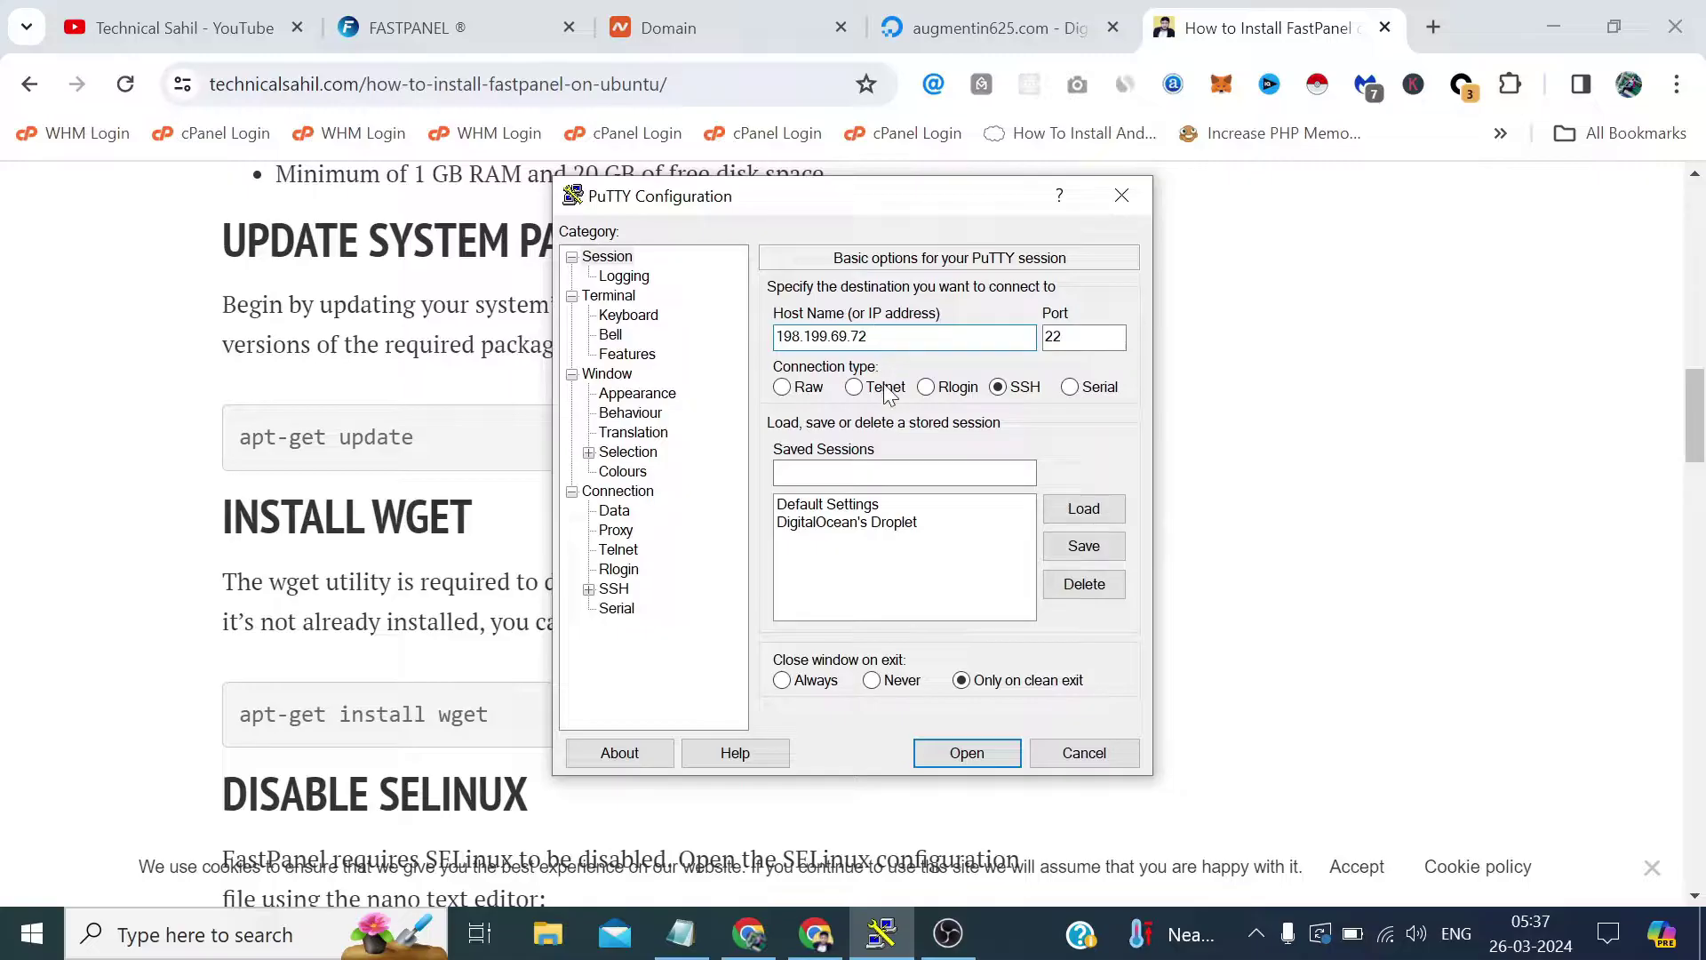
pyautogui.click(702, 932)
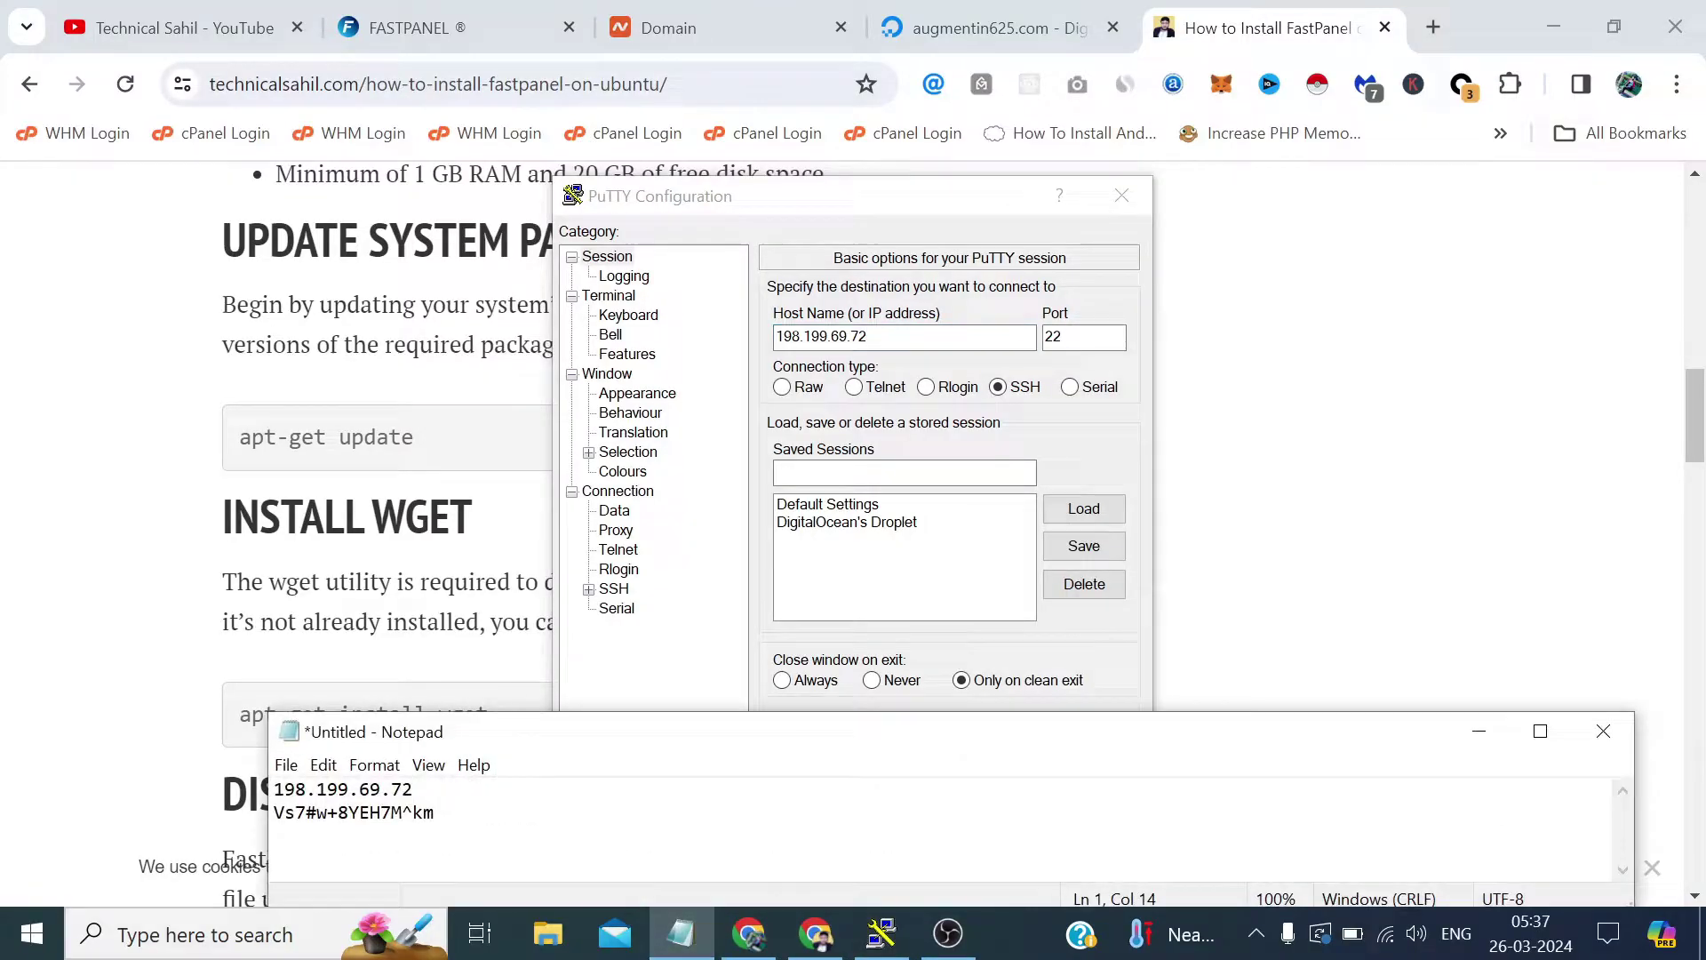
pyautogui.moveTo(435, 812); pyautogui.dragTo(274, 812)
pyautogui.rightClick(299, 810)
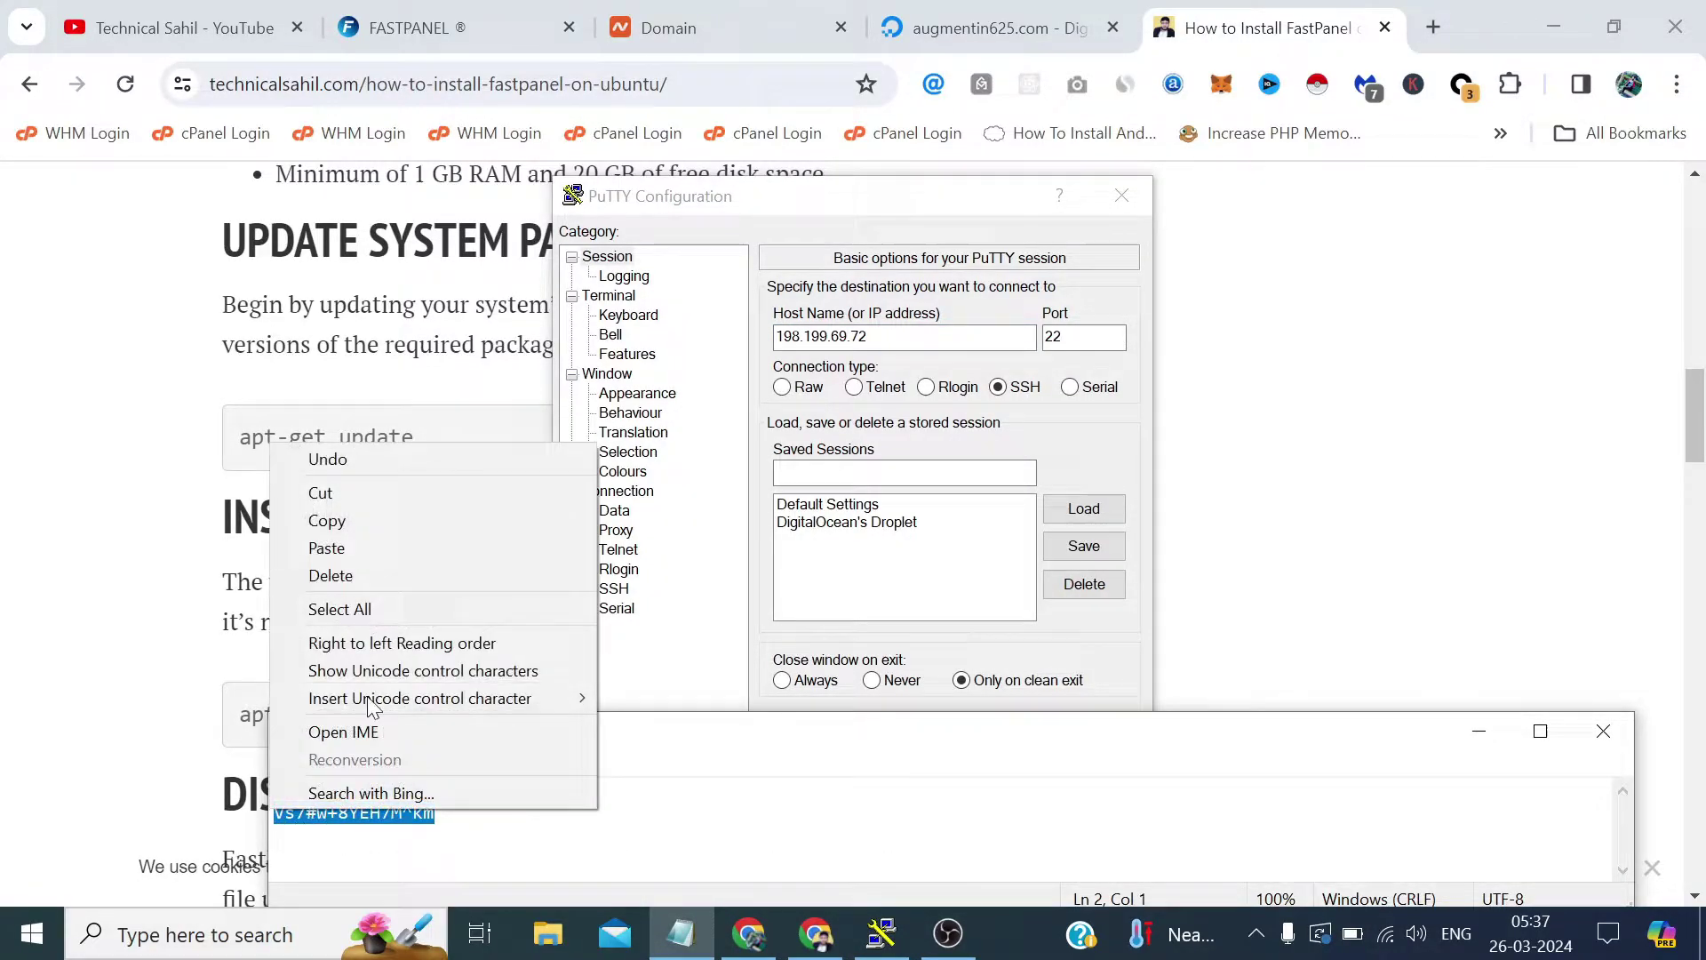
pyautogui.click(359, 525)
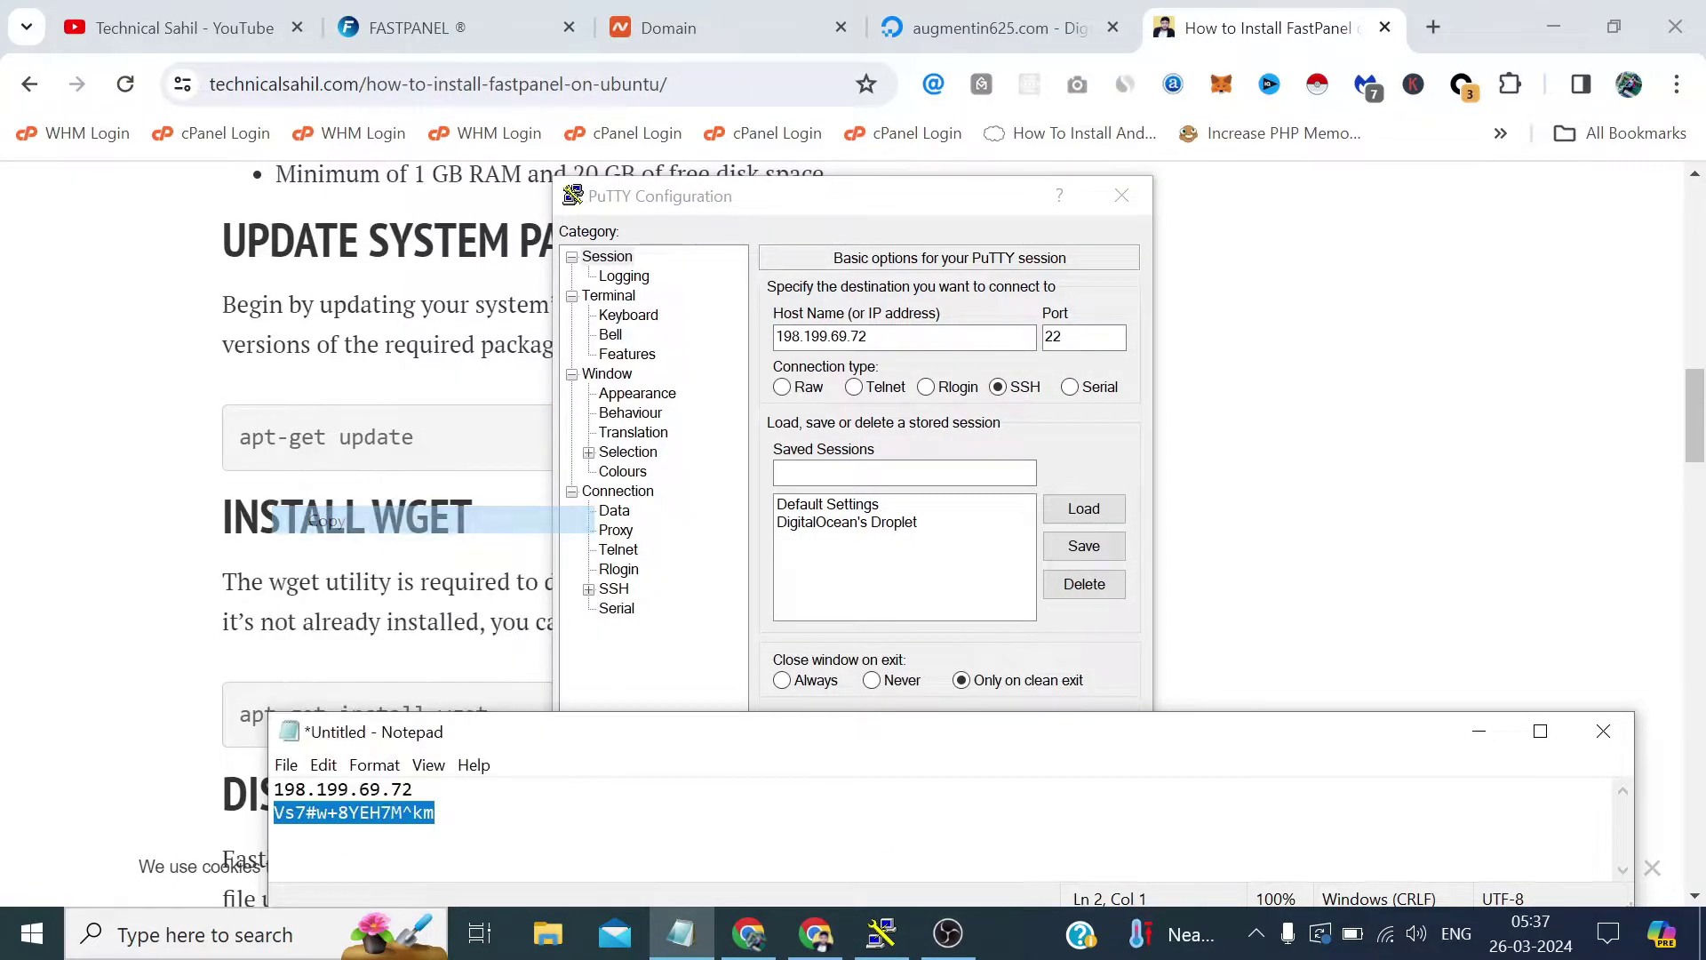
pyautogui.click(1478, 729)
# Connect over SSH, accept the host key, and log in as root with the pasted password.
pyautogui.click(997, 754)
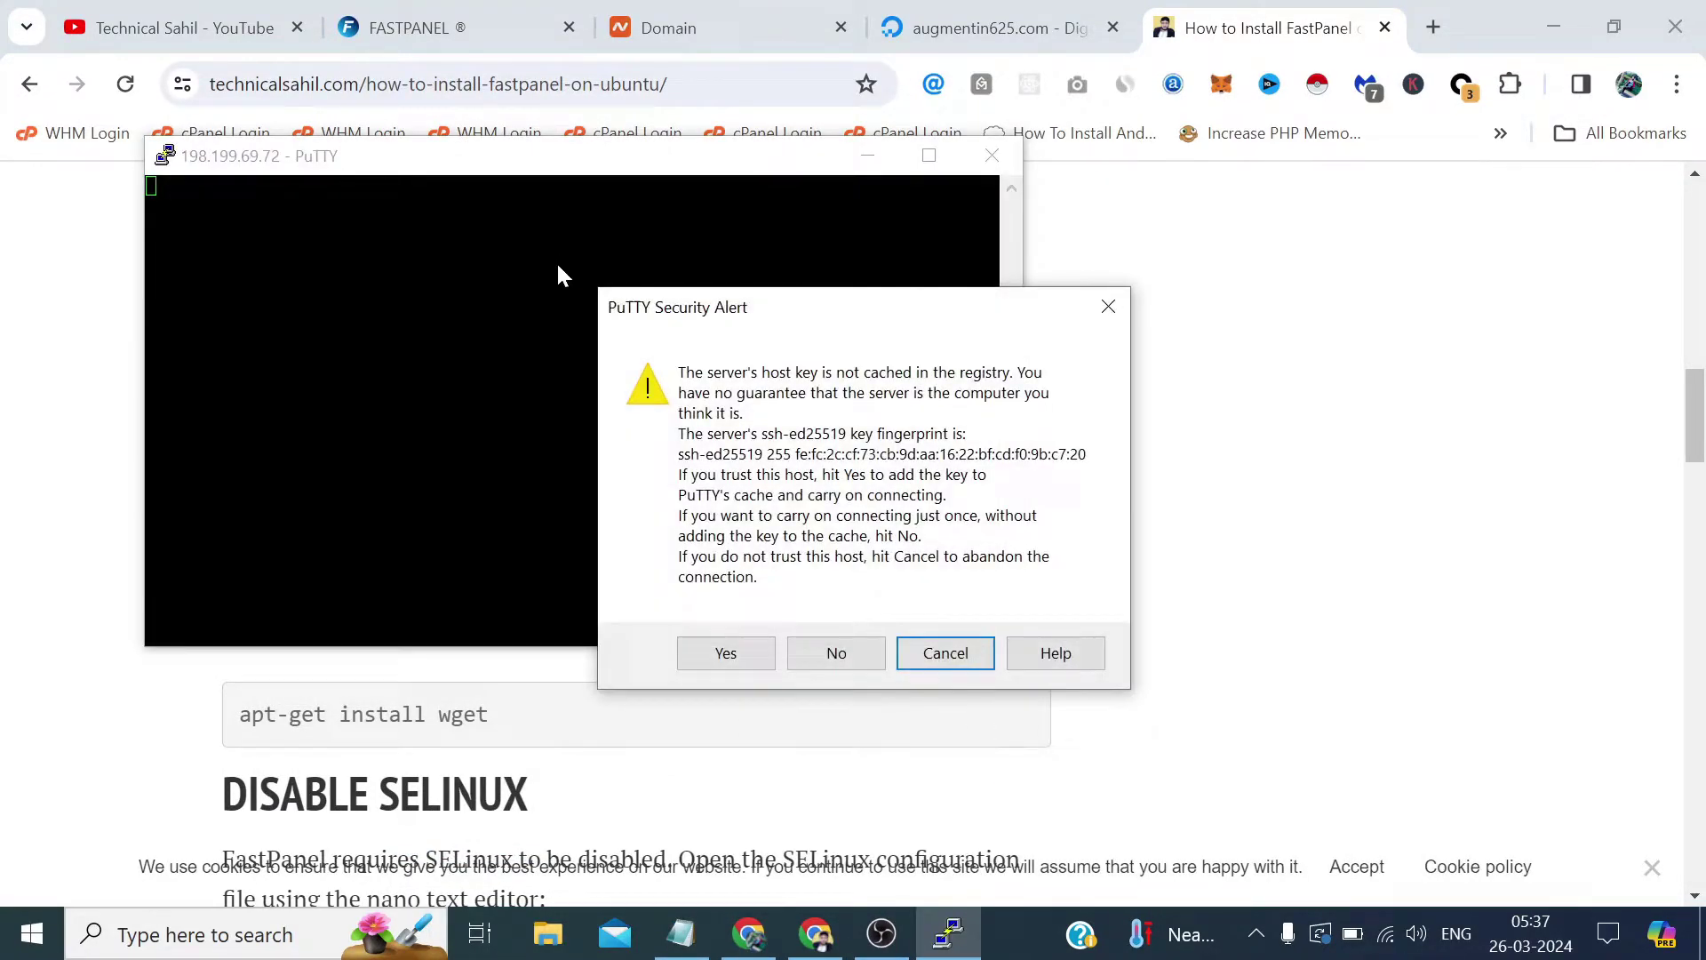
pyautogui.press('Return')
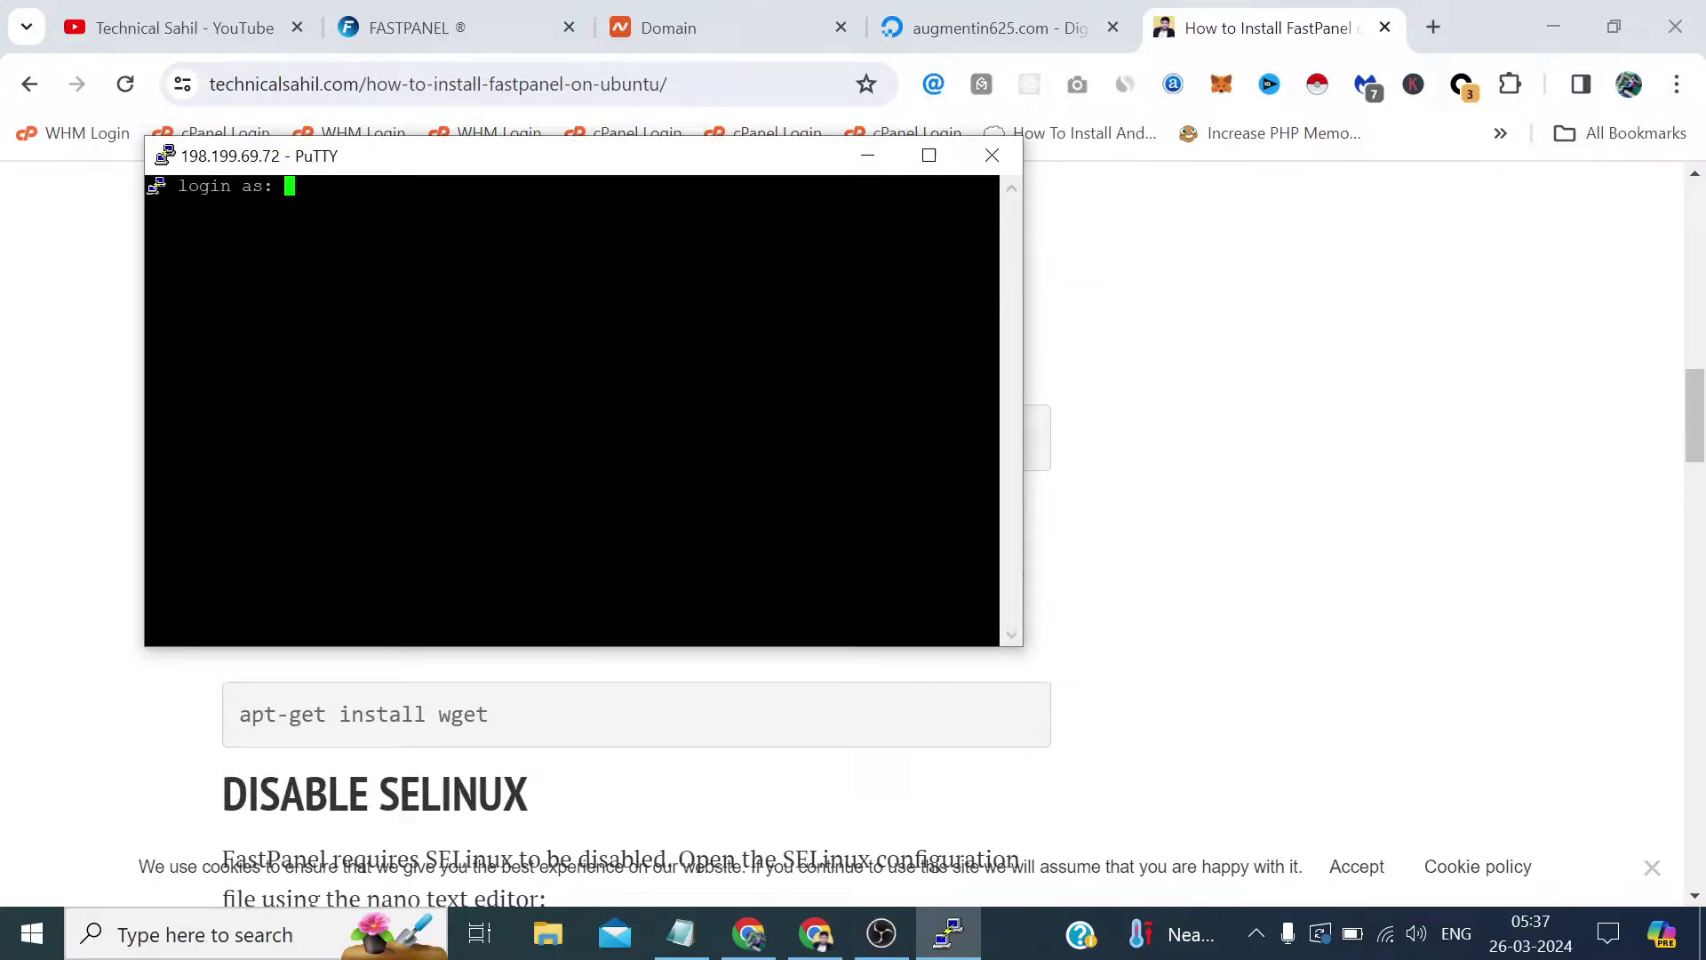
pyautogui.write('root')
pyautogui.press('Return')
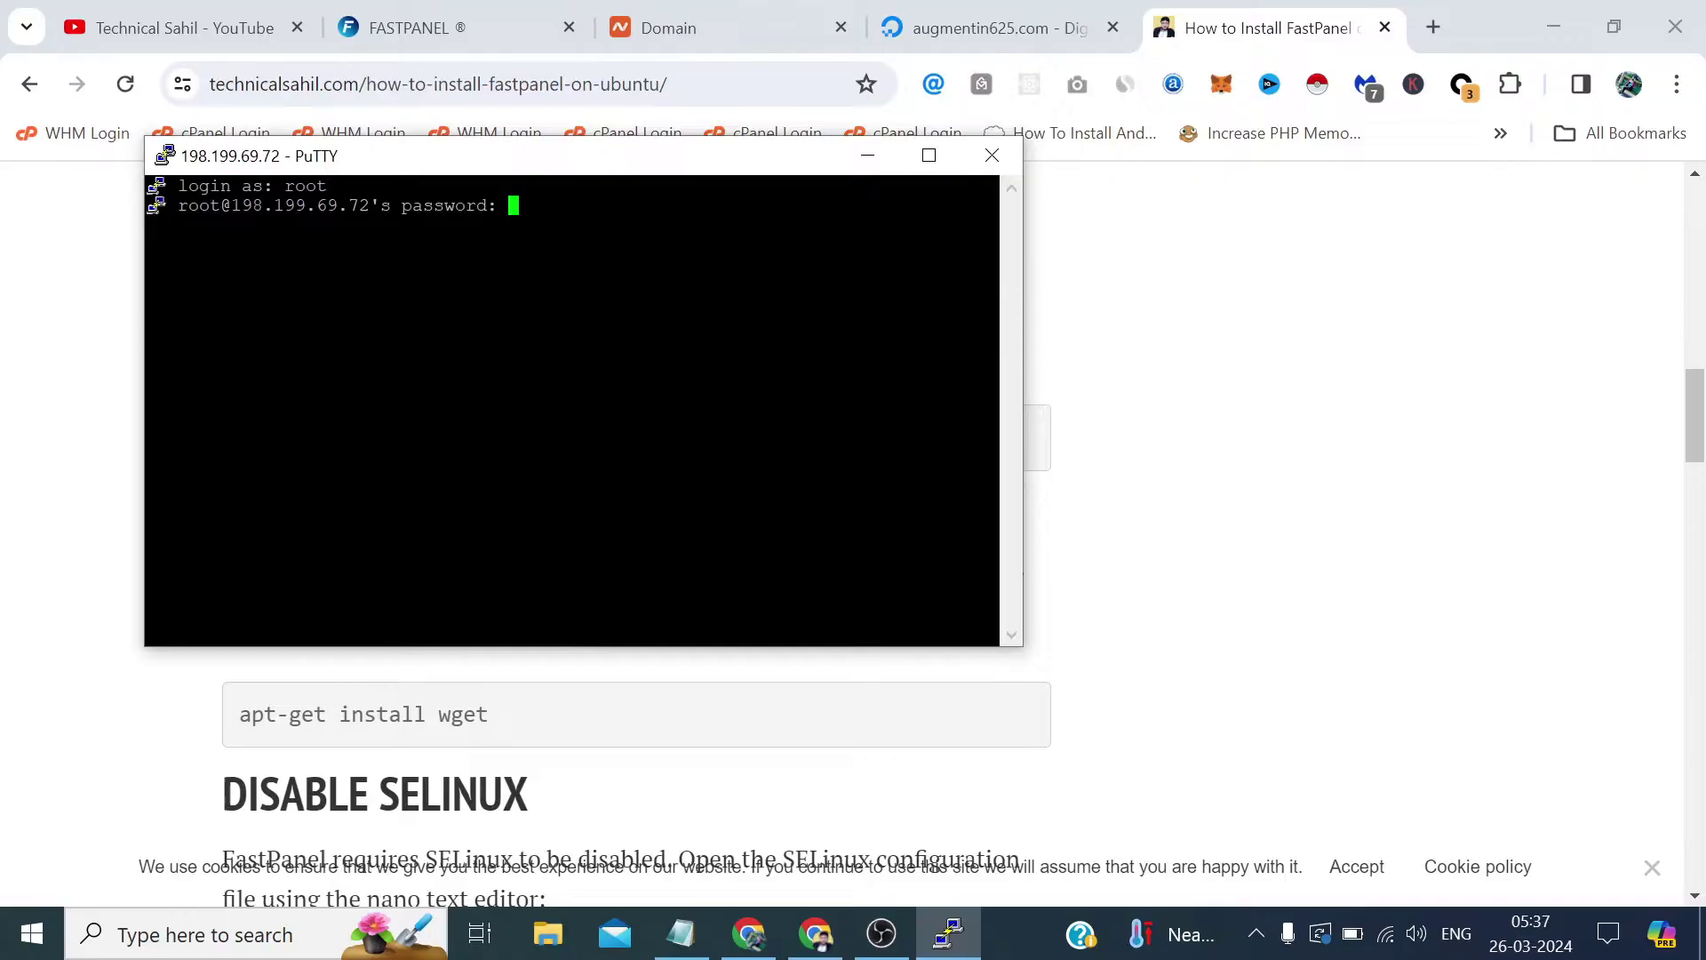
pyautogui.press('Return')
# Run apt-get update, rerunning it after the lock error until the package lists refresh.
pyautogui.write('a')
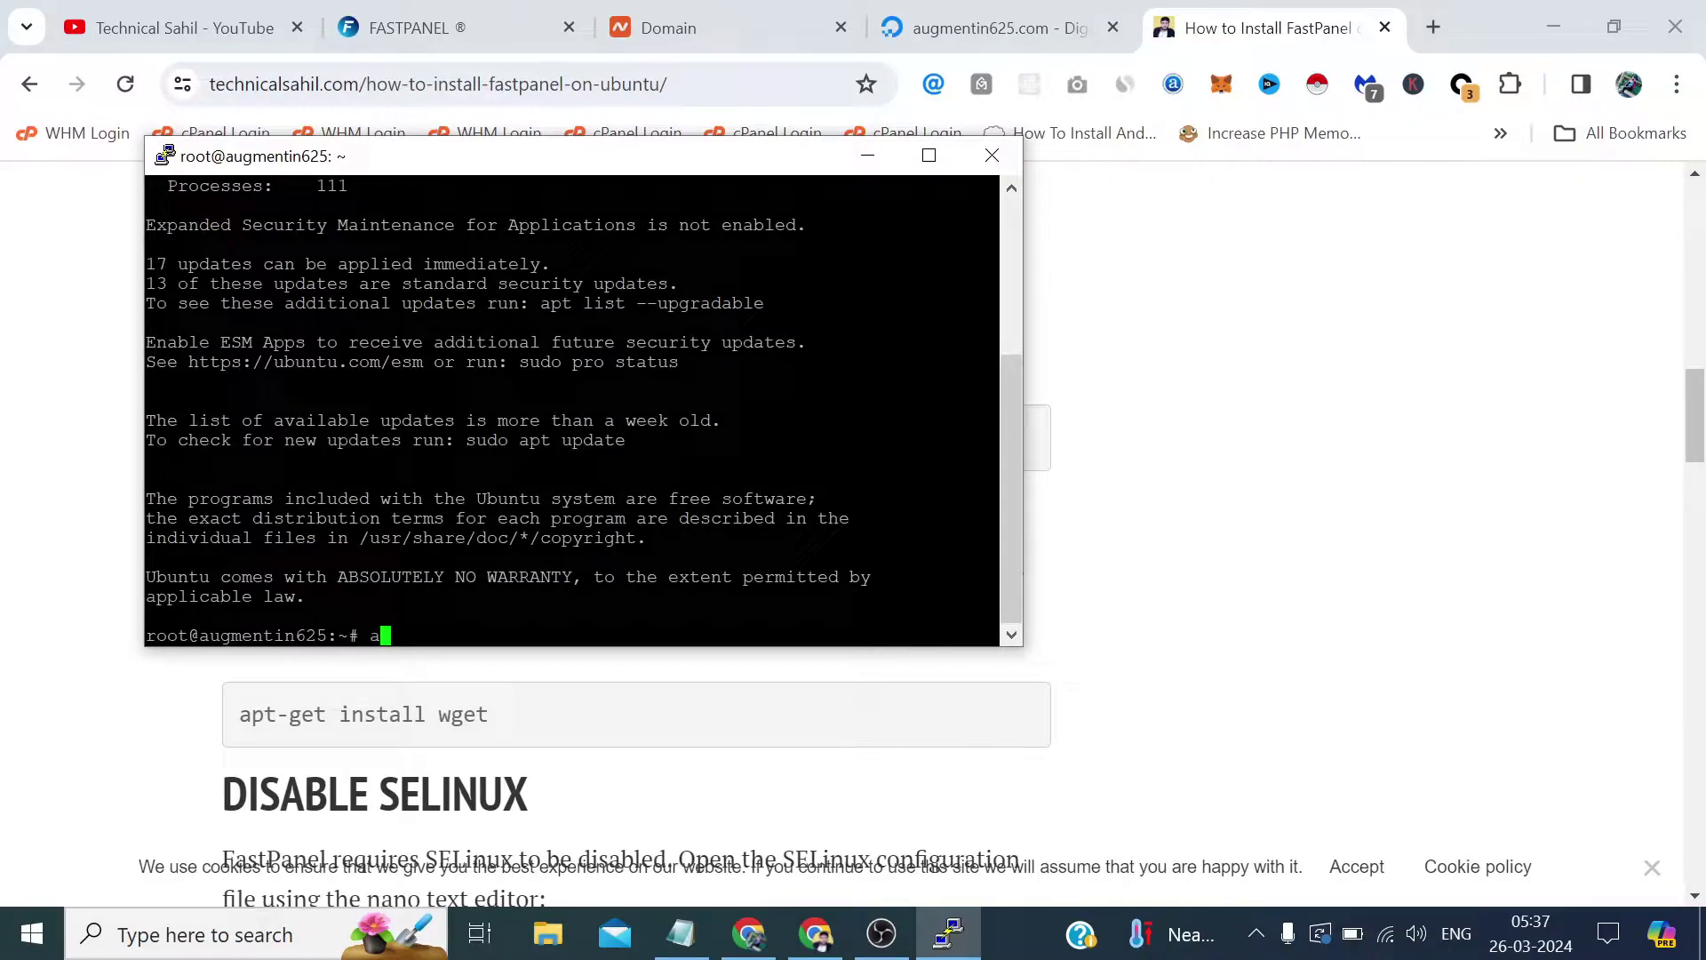
pyautogui.write('pt-get update')
pyautogui.press('Return')
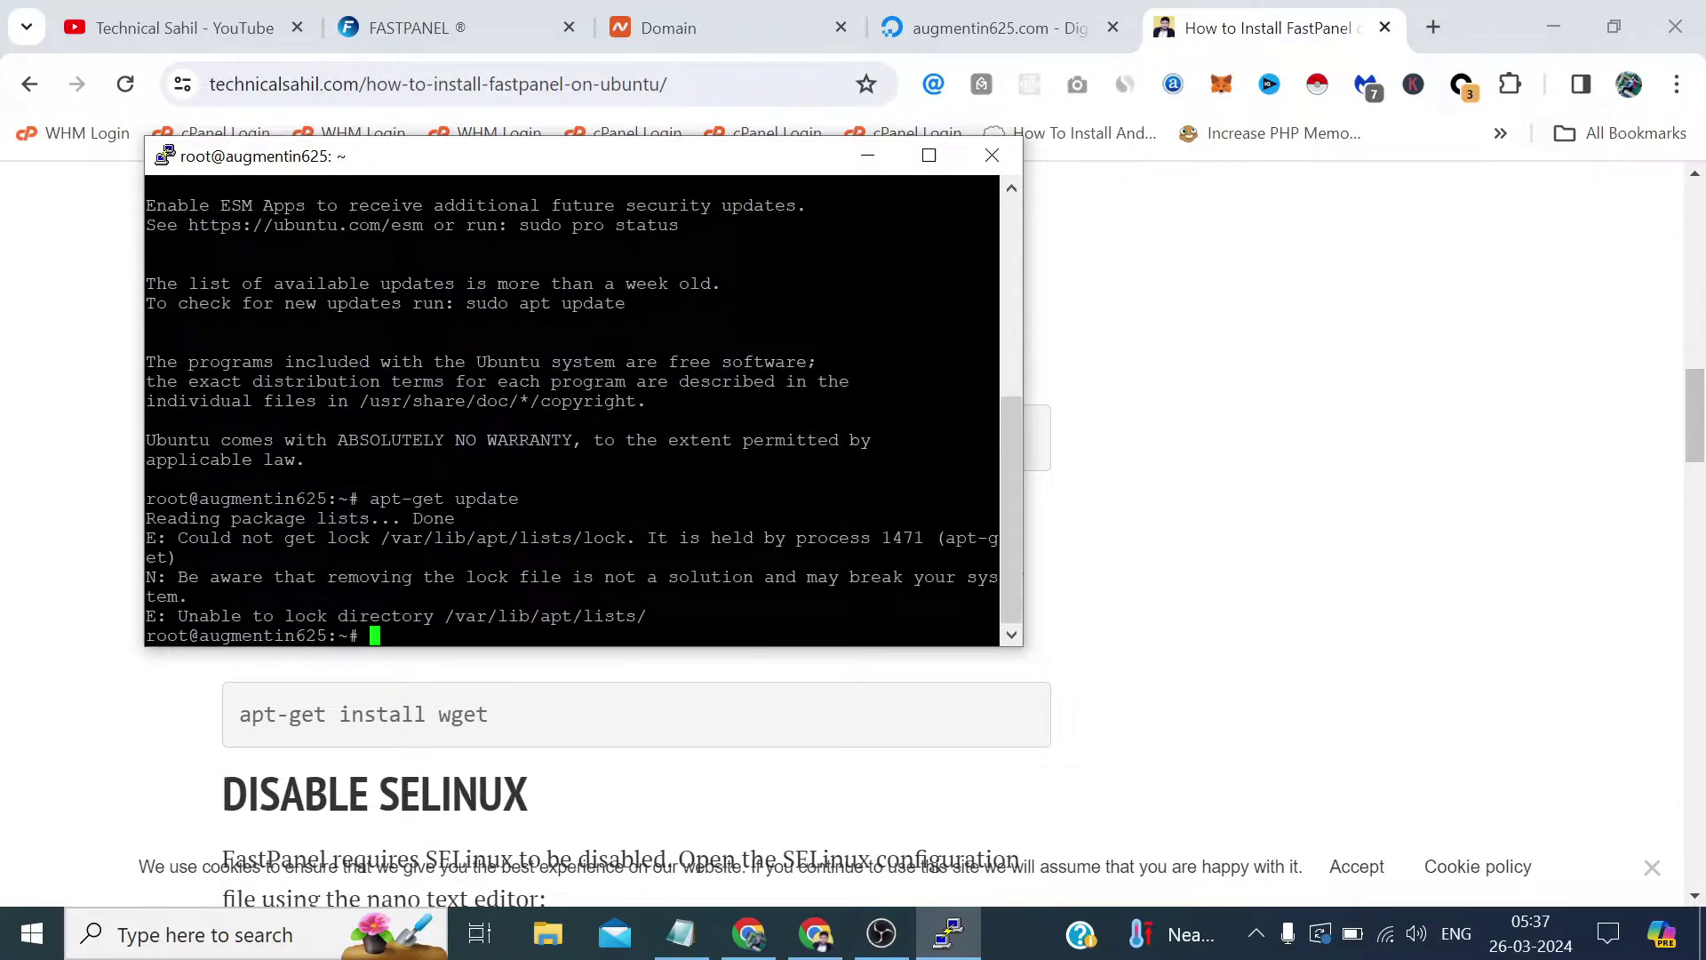
pyautogui.press('Up')
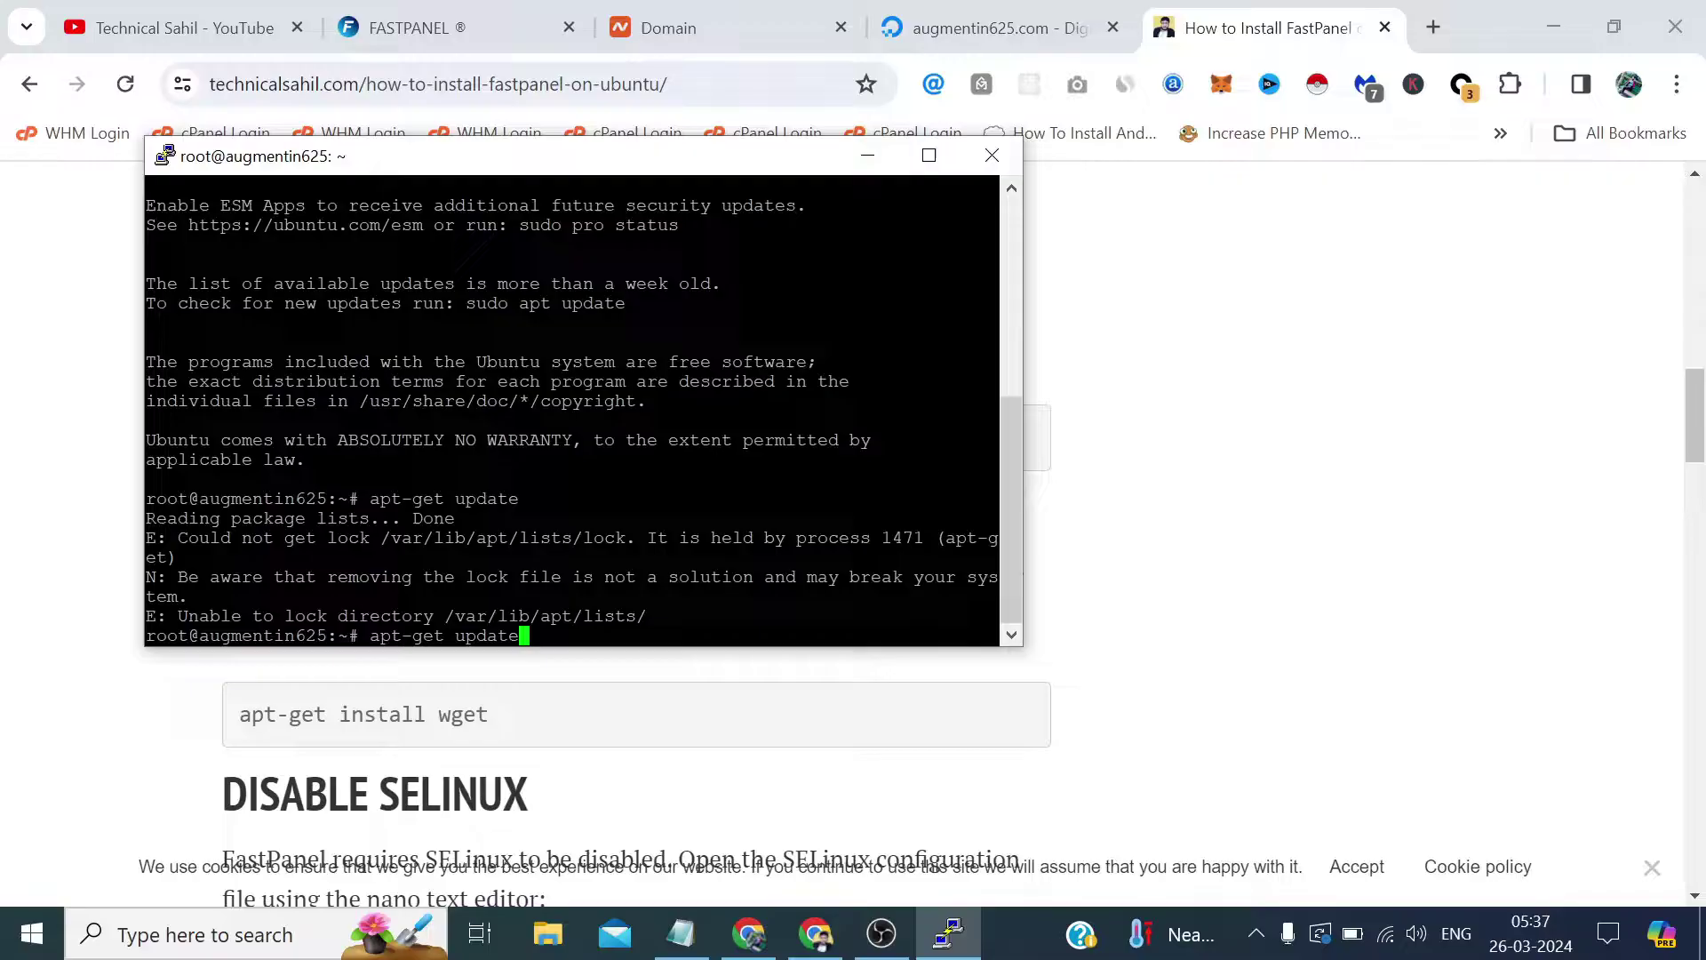
pyautogui.press('Return')
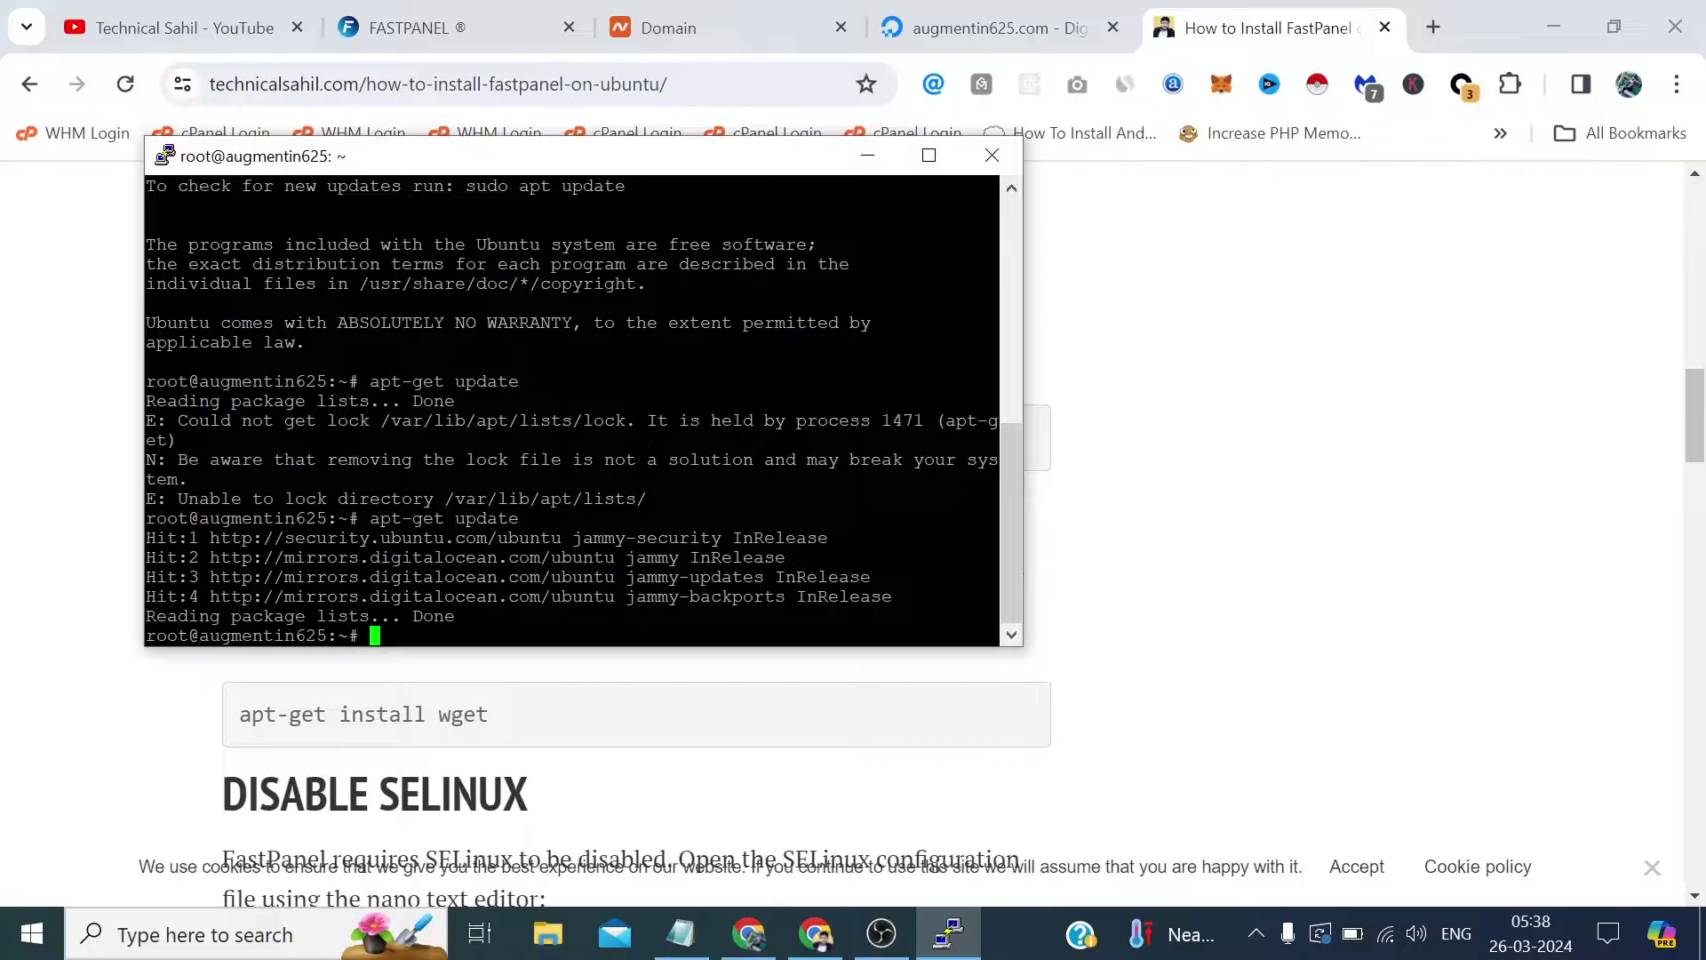
# Copy 'apt-get install wget' from the tutorial and run it in PuTTY.
pyautogui.click(3, 386)
pyautogui.scroll(-2, 439, 447)
pyautogui.scroll(-1, 442, 455)
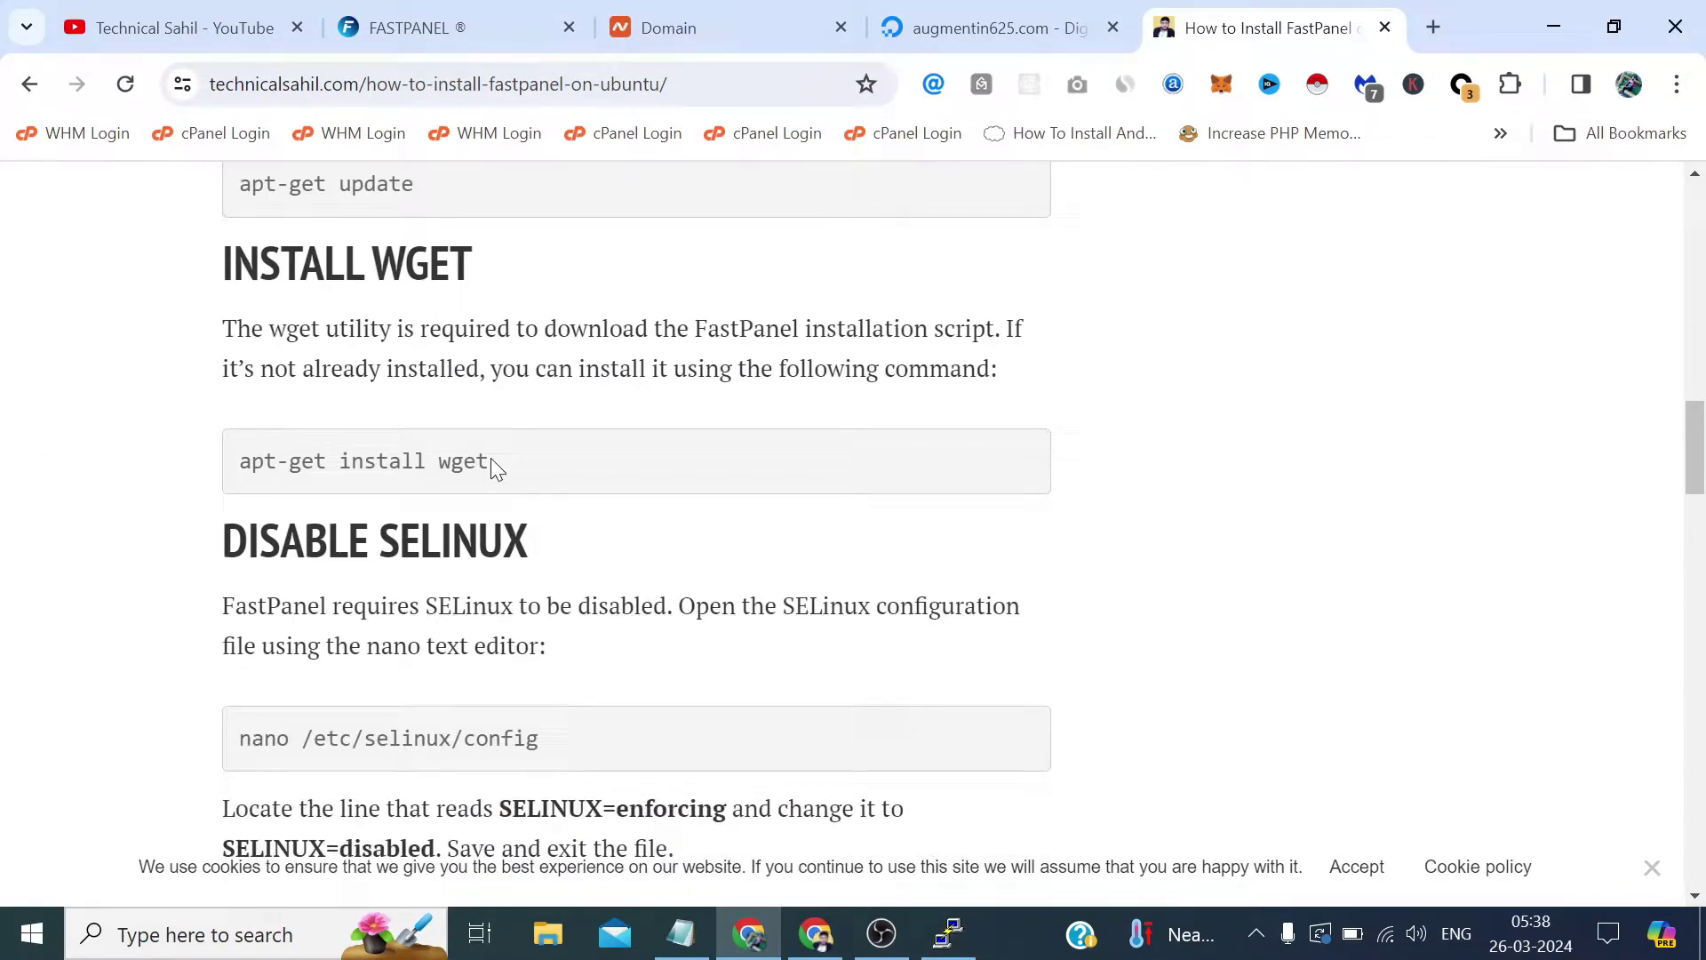
pyautogui.moveTo(490, 461); pyautogui.dragTo(238, 469)
pyautogui.rightClick(238, 469)
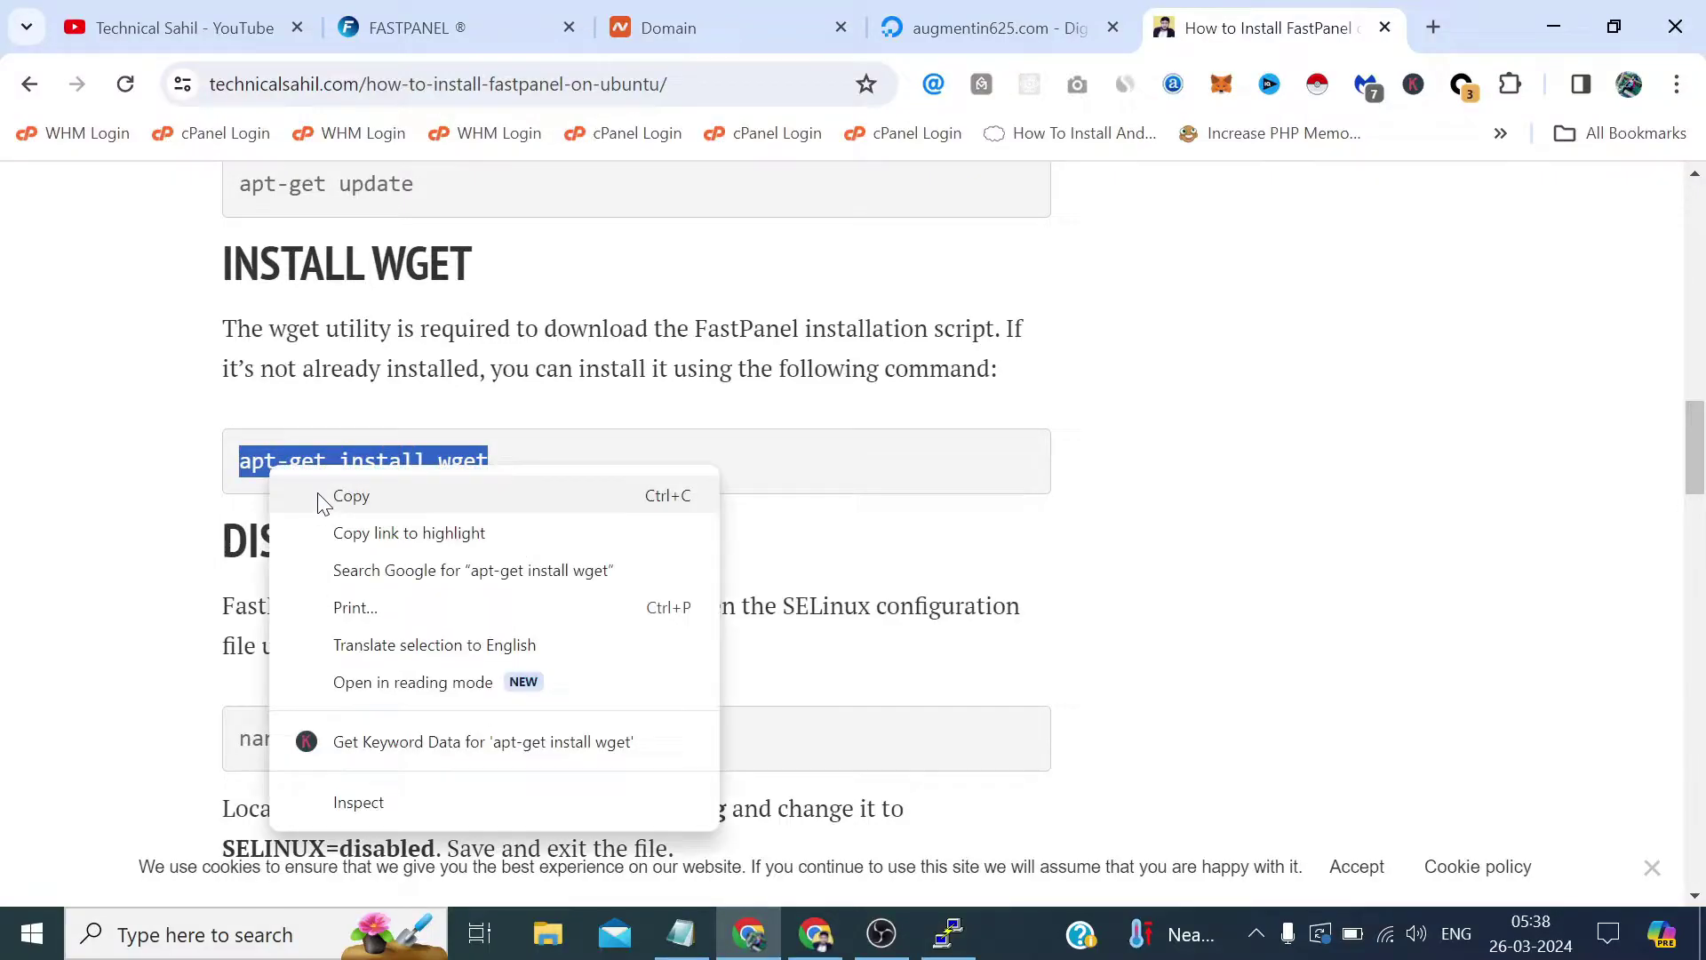
pyautogui.click(327, 495)
pyautogui.click(948, 933)
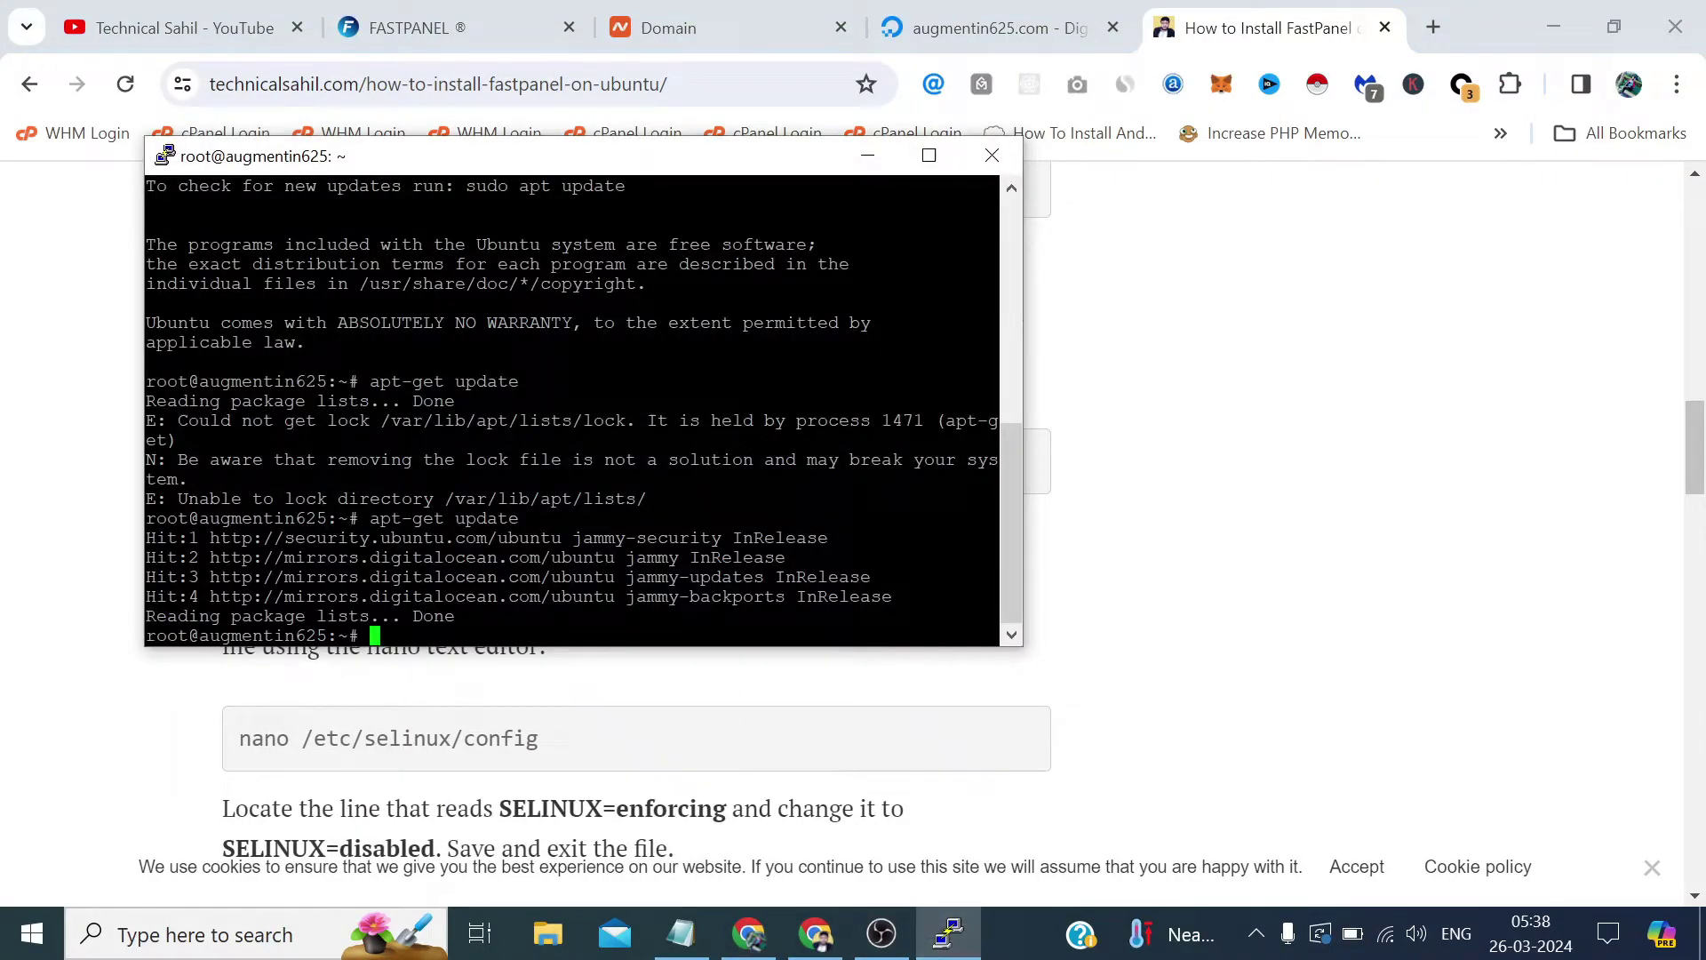
pyautogui.press('shift+Insert')
pyautogui.press('Return')
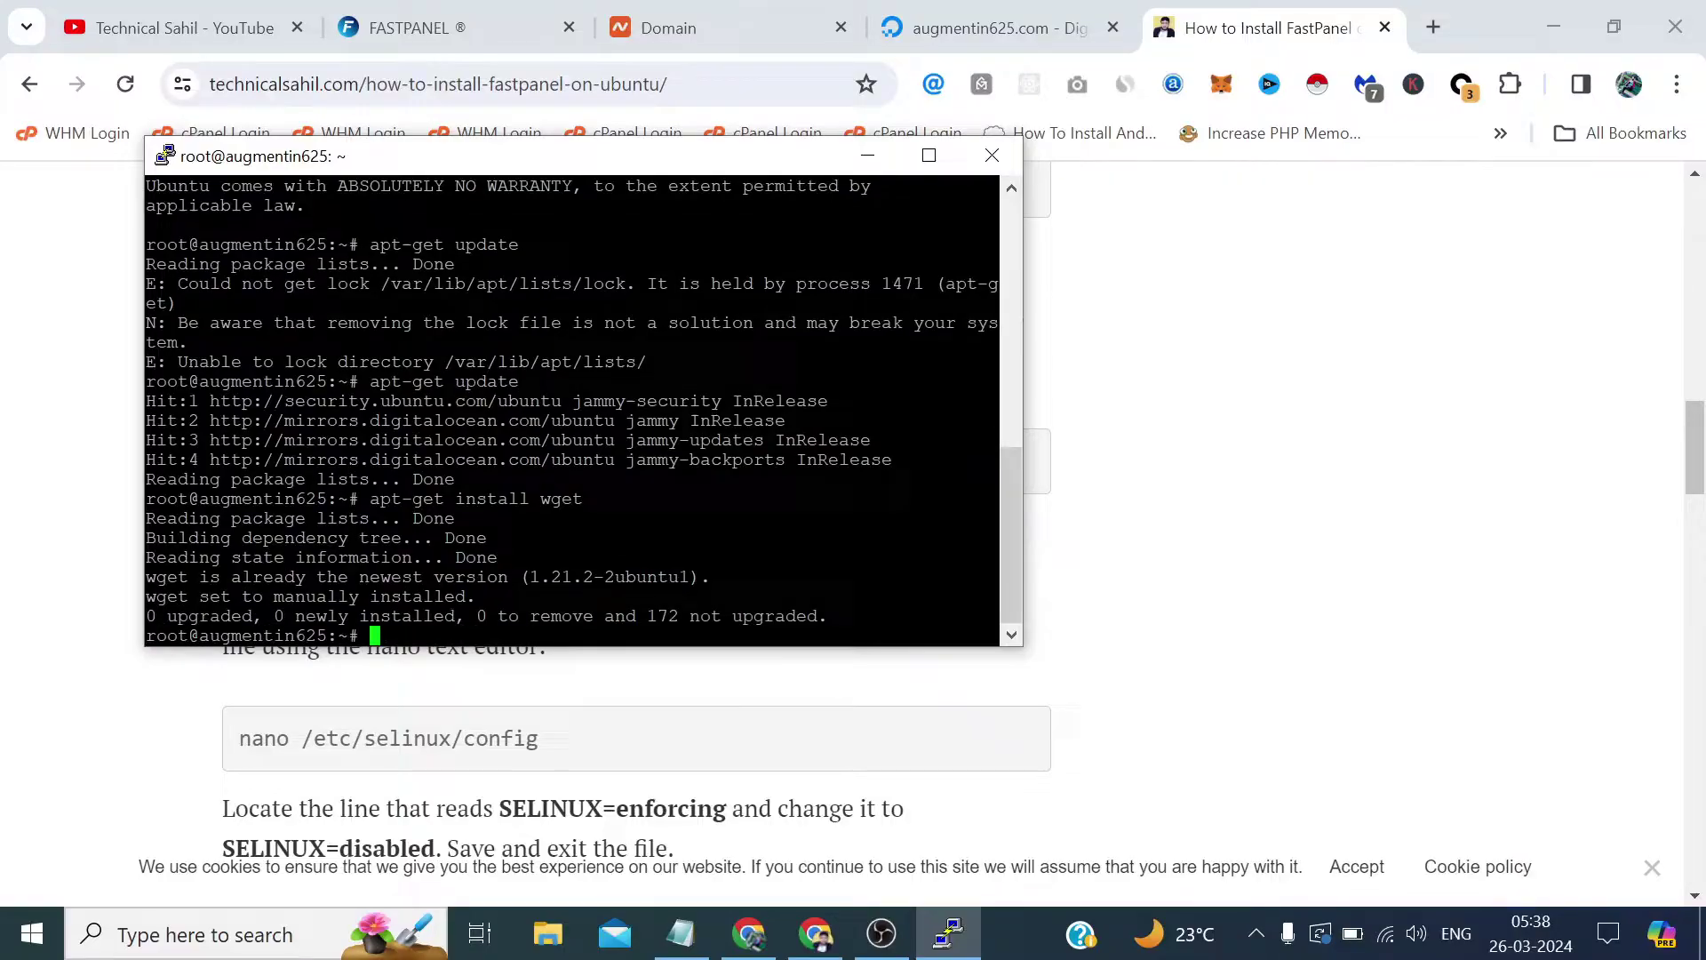
# Copy the wget FastPanel installation command from the tutorial and dismiss the clipboard warning.
pyautogui.hotkey('alt', 'Tab')
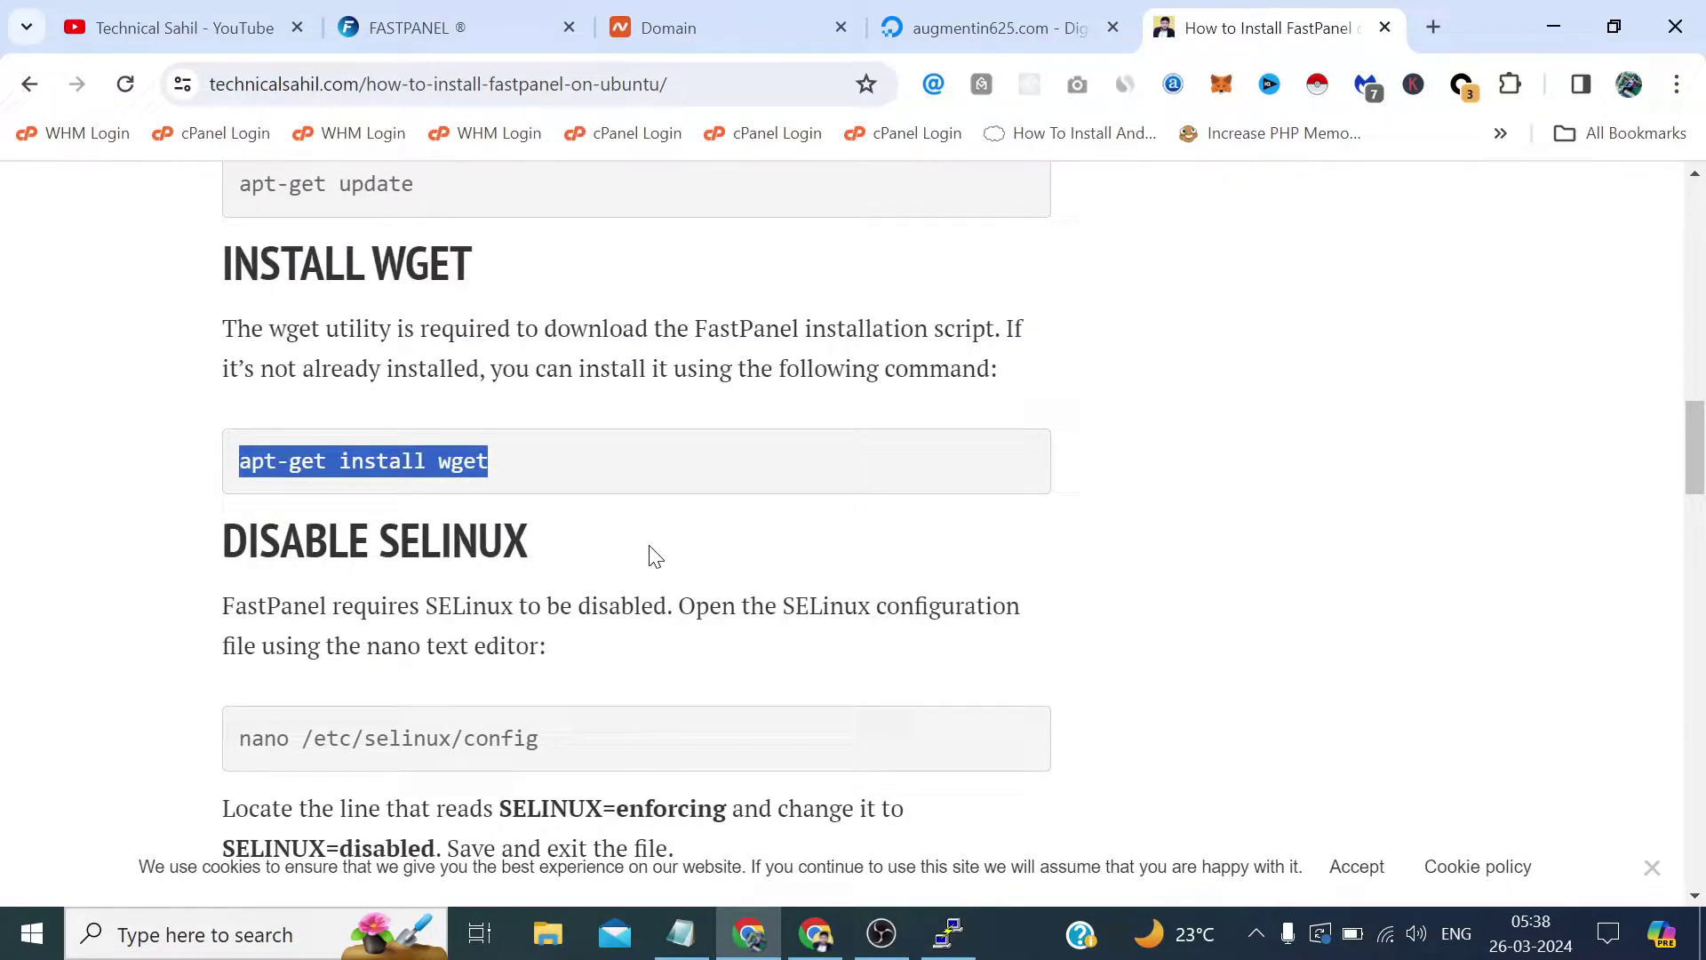
pyautogui.scroll(-1, 652, 556)
pyautogui.scroll(-3, 552, 343)
pyautogui.scroll(-2, 495, 450)
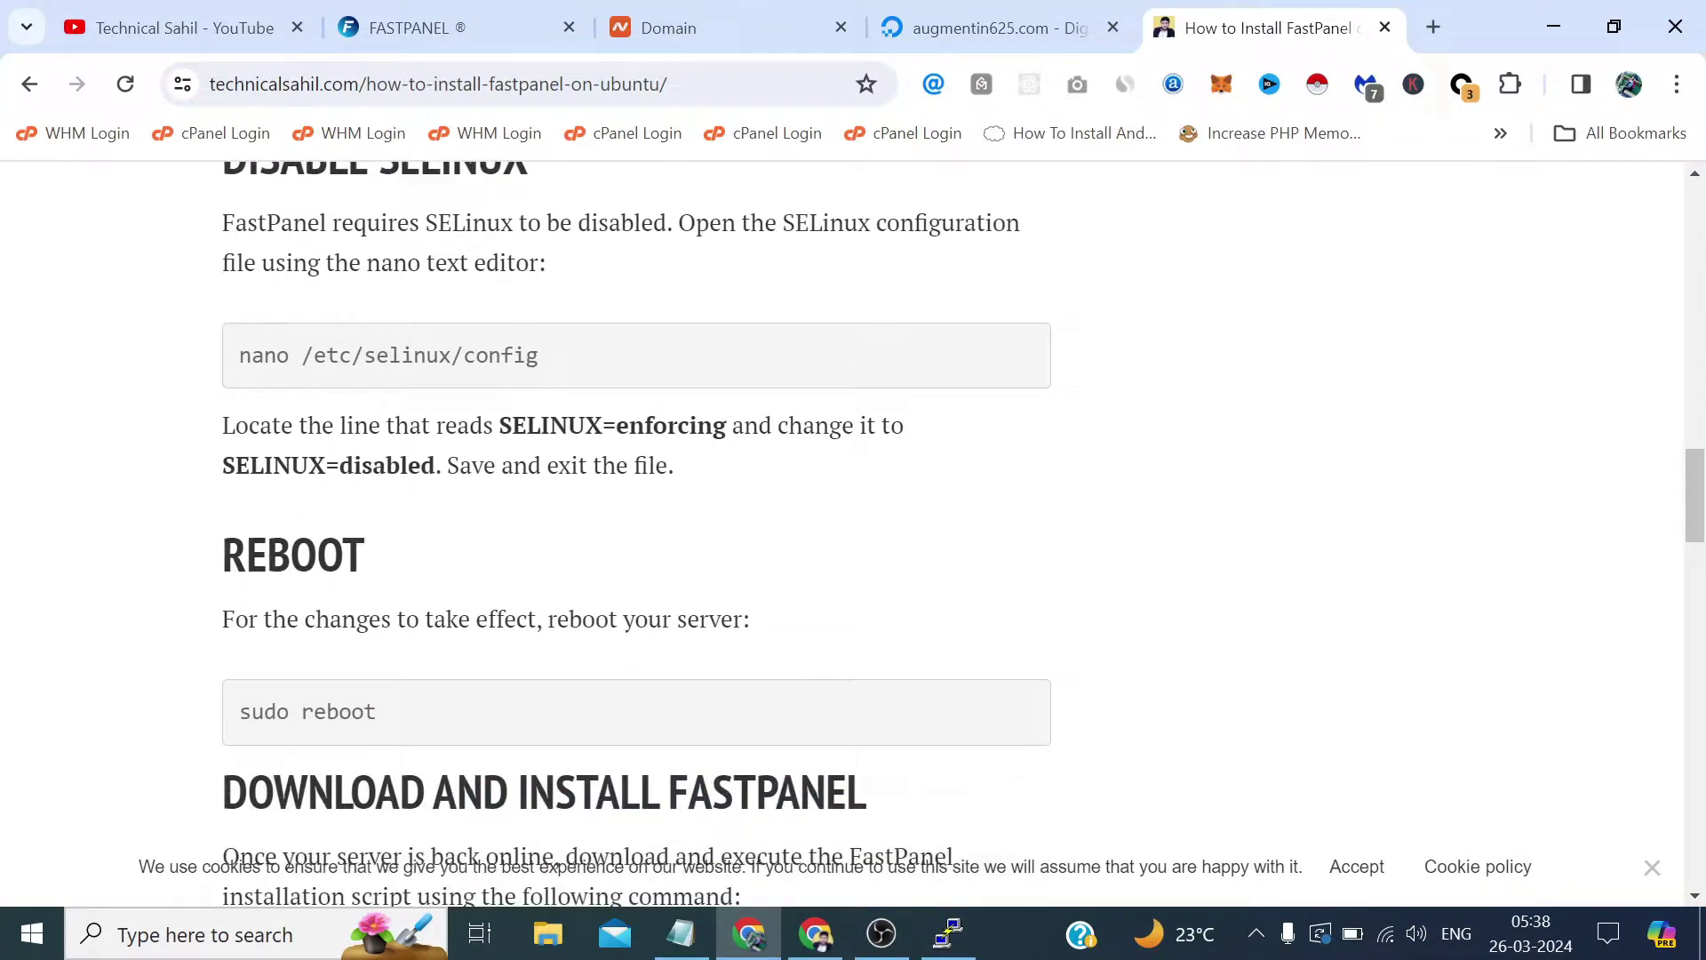
pyautogui.scroll(-3, 512, 554)
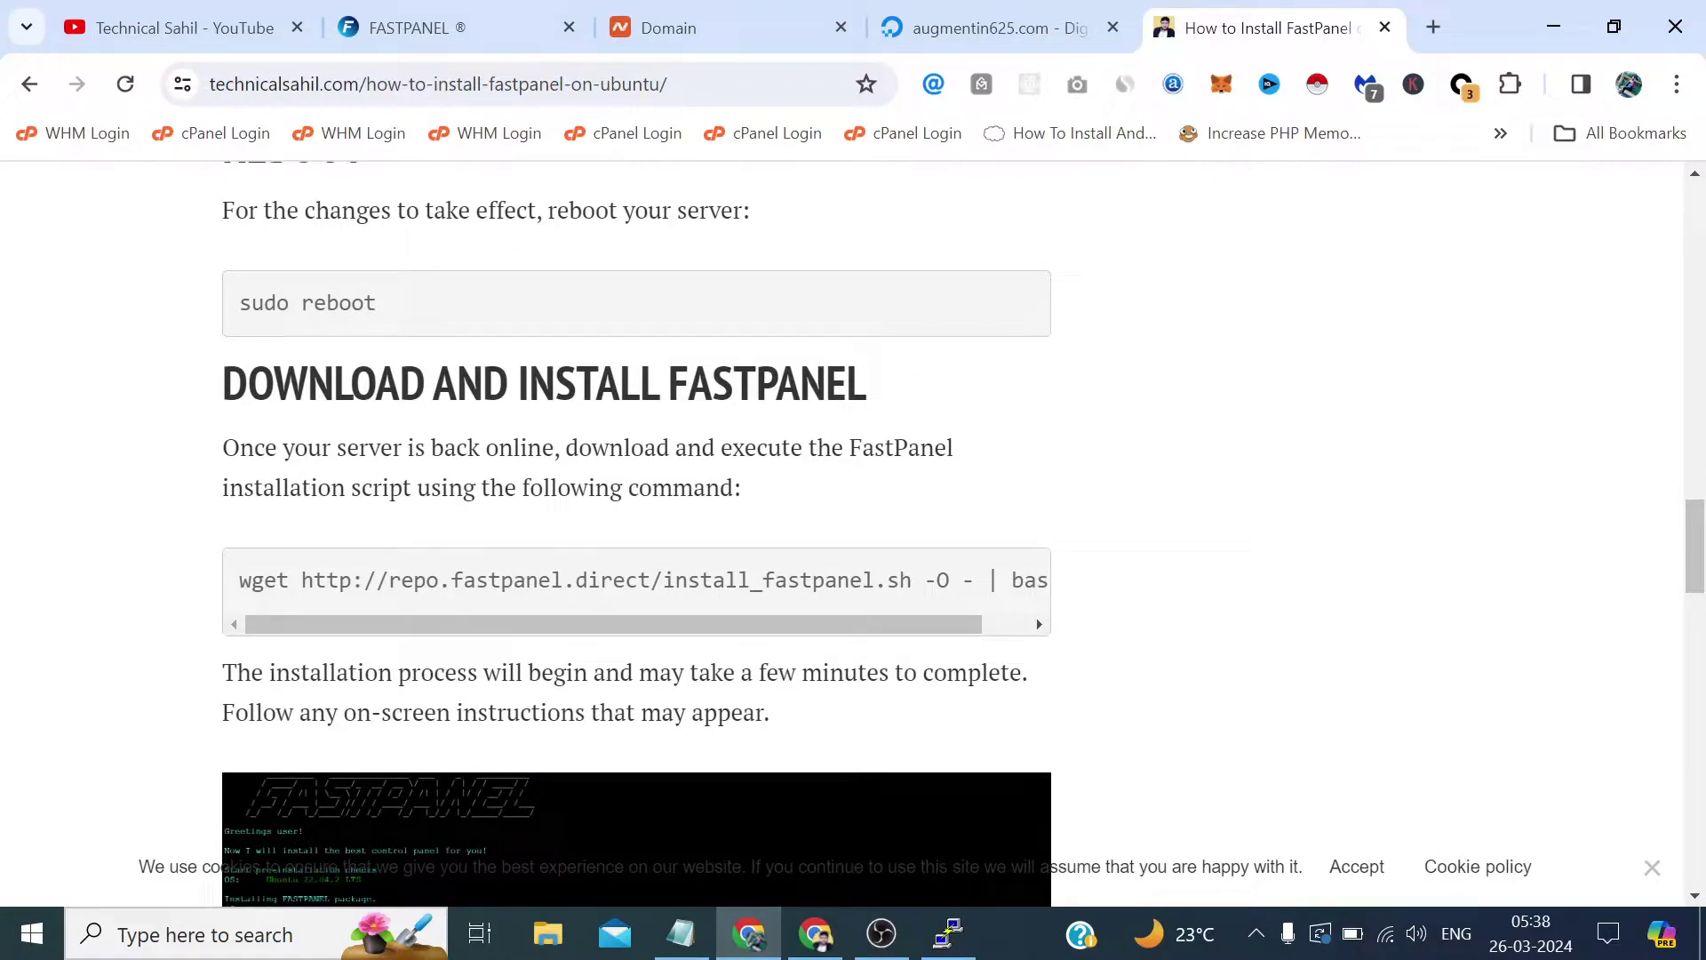
pyautogui.moveTo(238, 580); pyautogui.dragTo(1077, 597)
pyautogui.rightClick(941, 508)
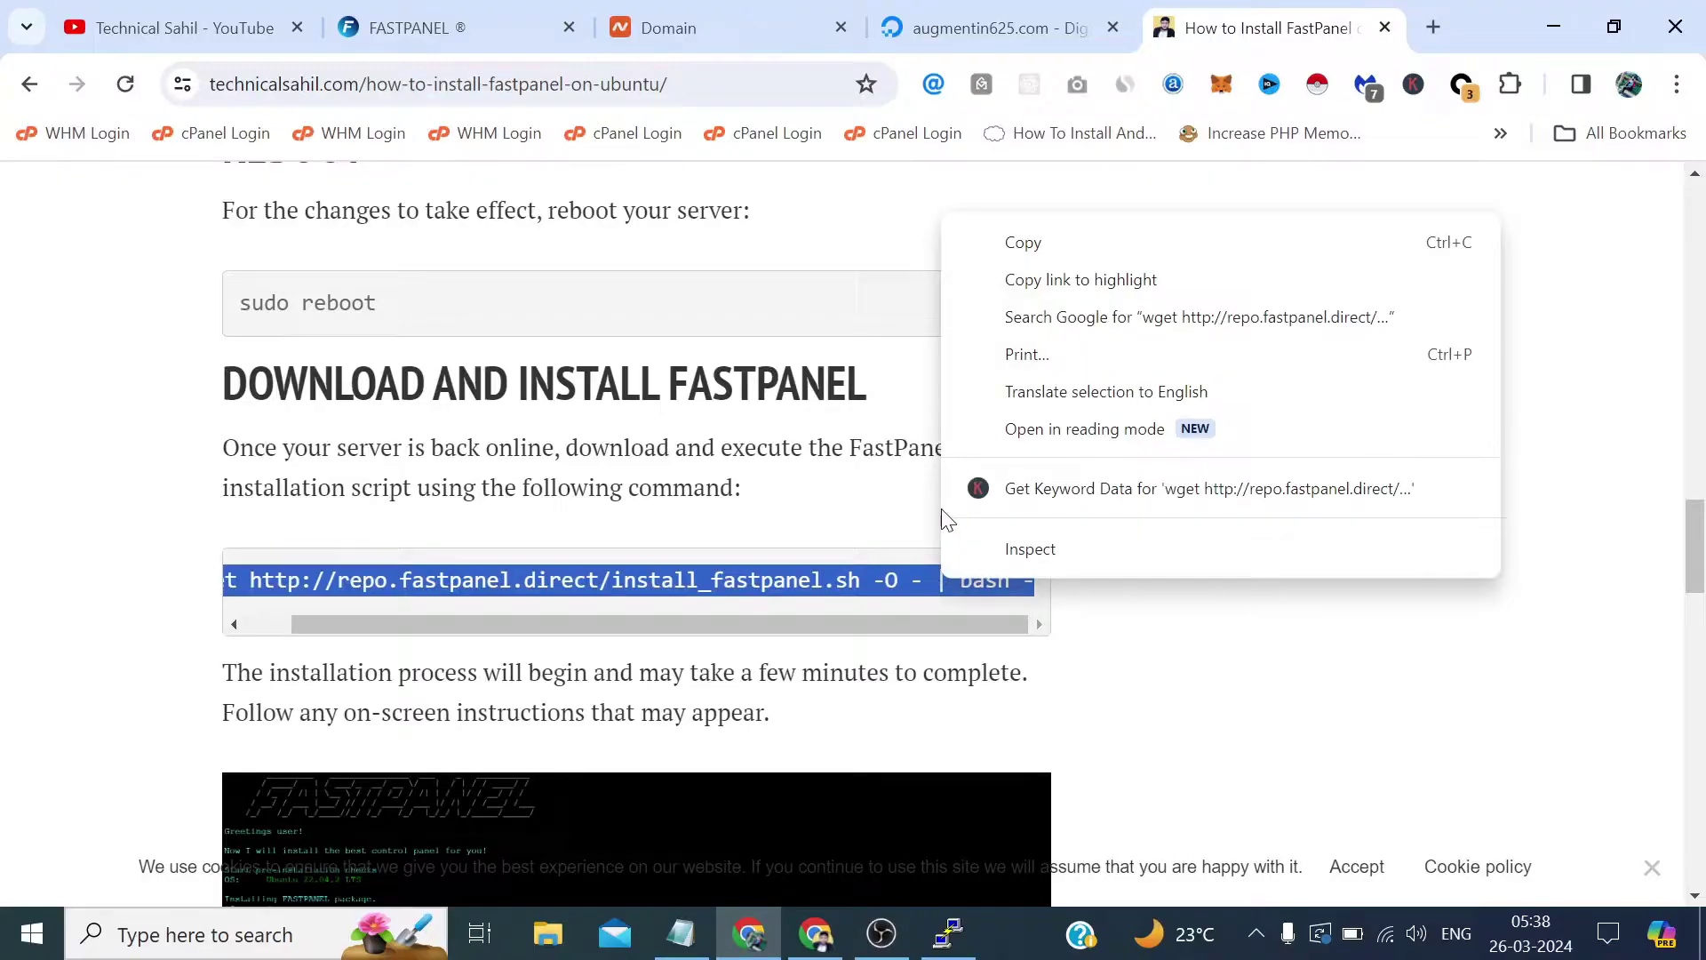
pyautogui.click(997, 249)
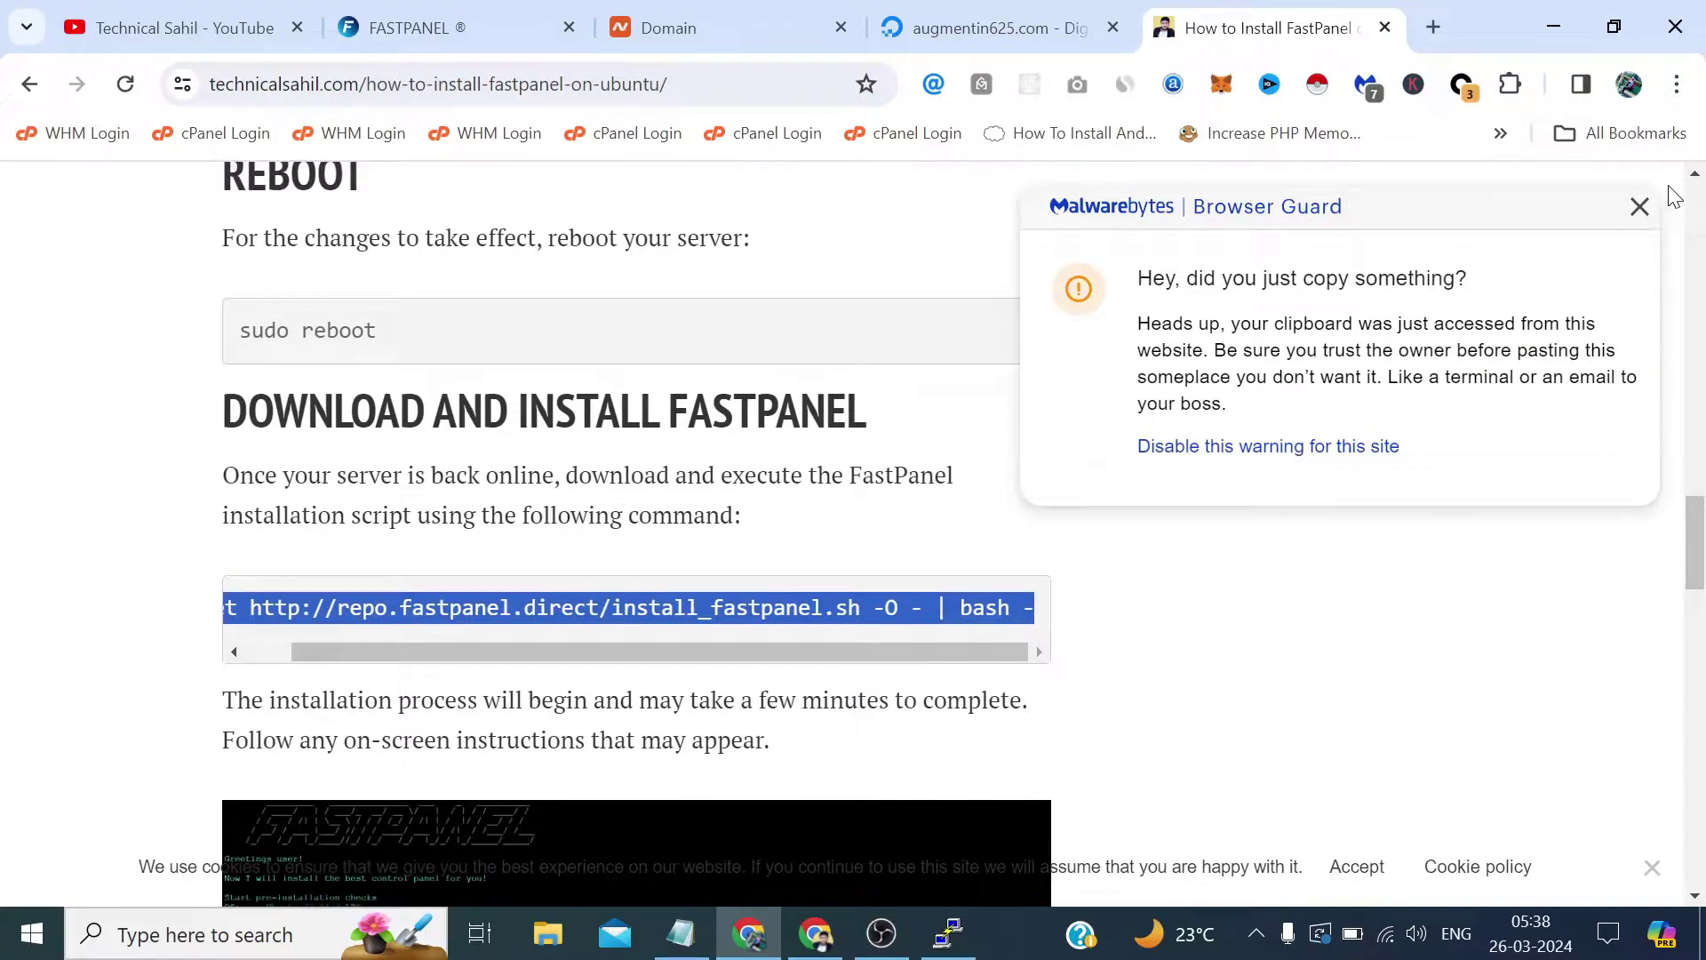
pyautogui.click(1640, 206)
pyautogui.scroll(5, 631, 400)
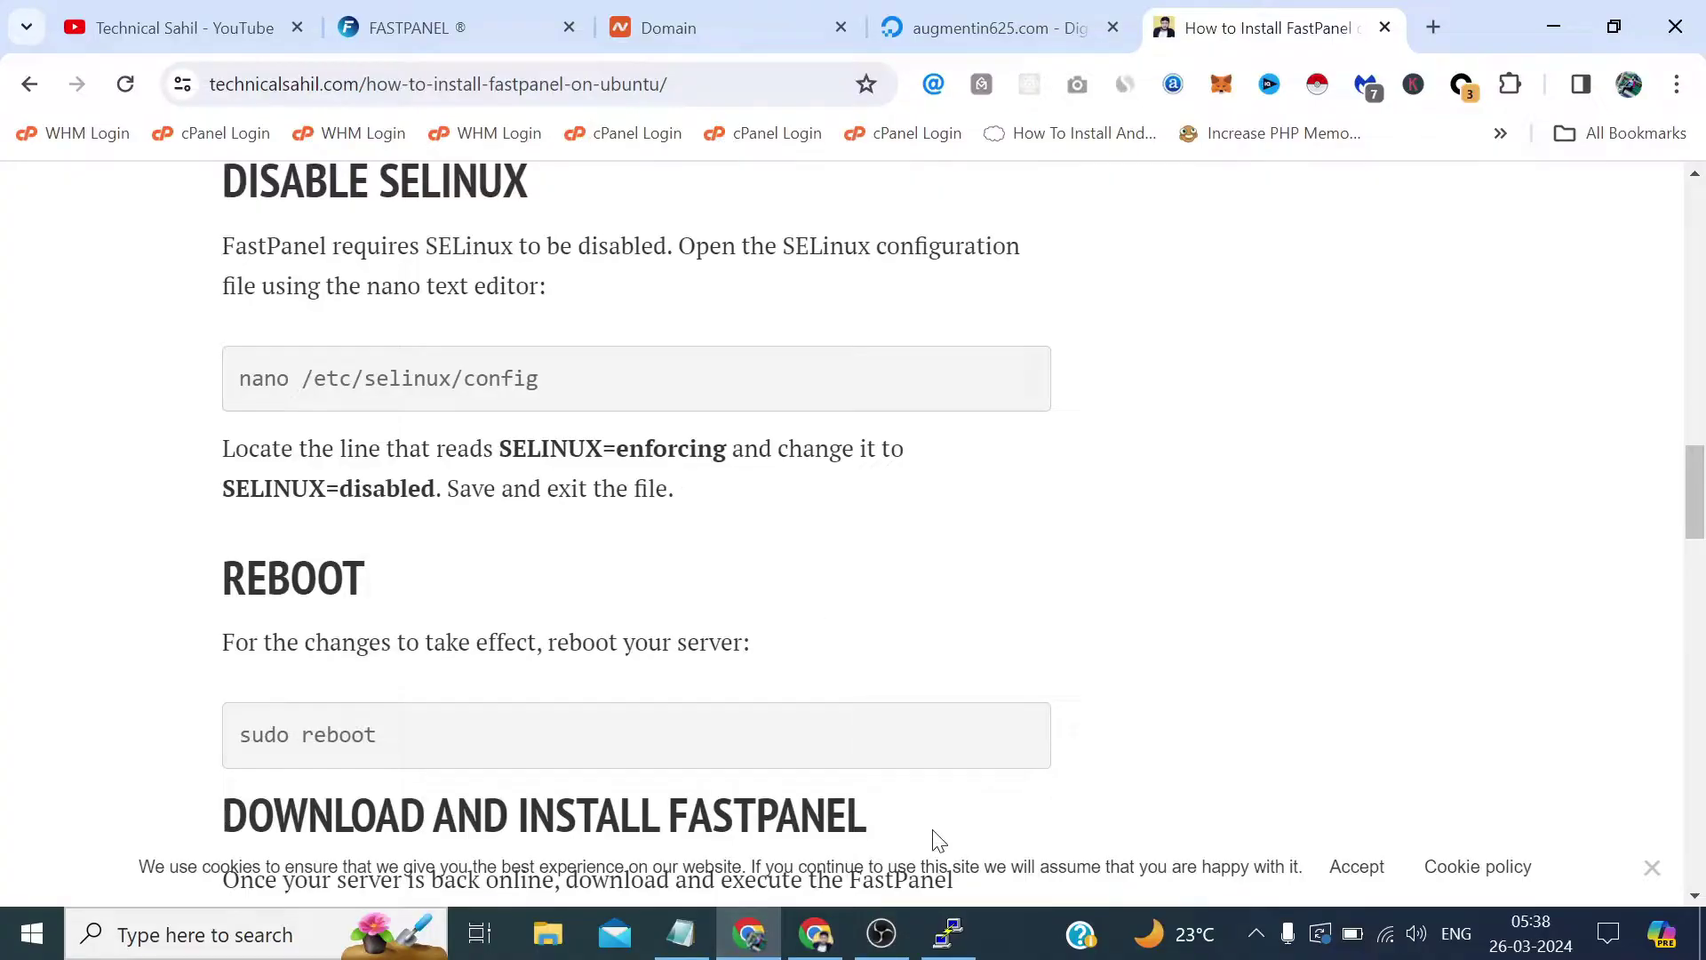
# Paste and run the FastPanel installation command in the PuTTY server terminal.
pyautogui.click(947, 931)
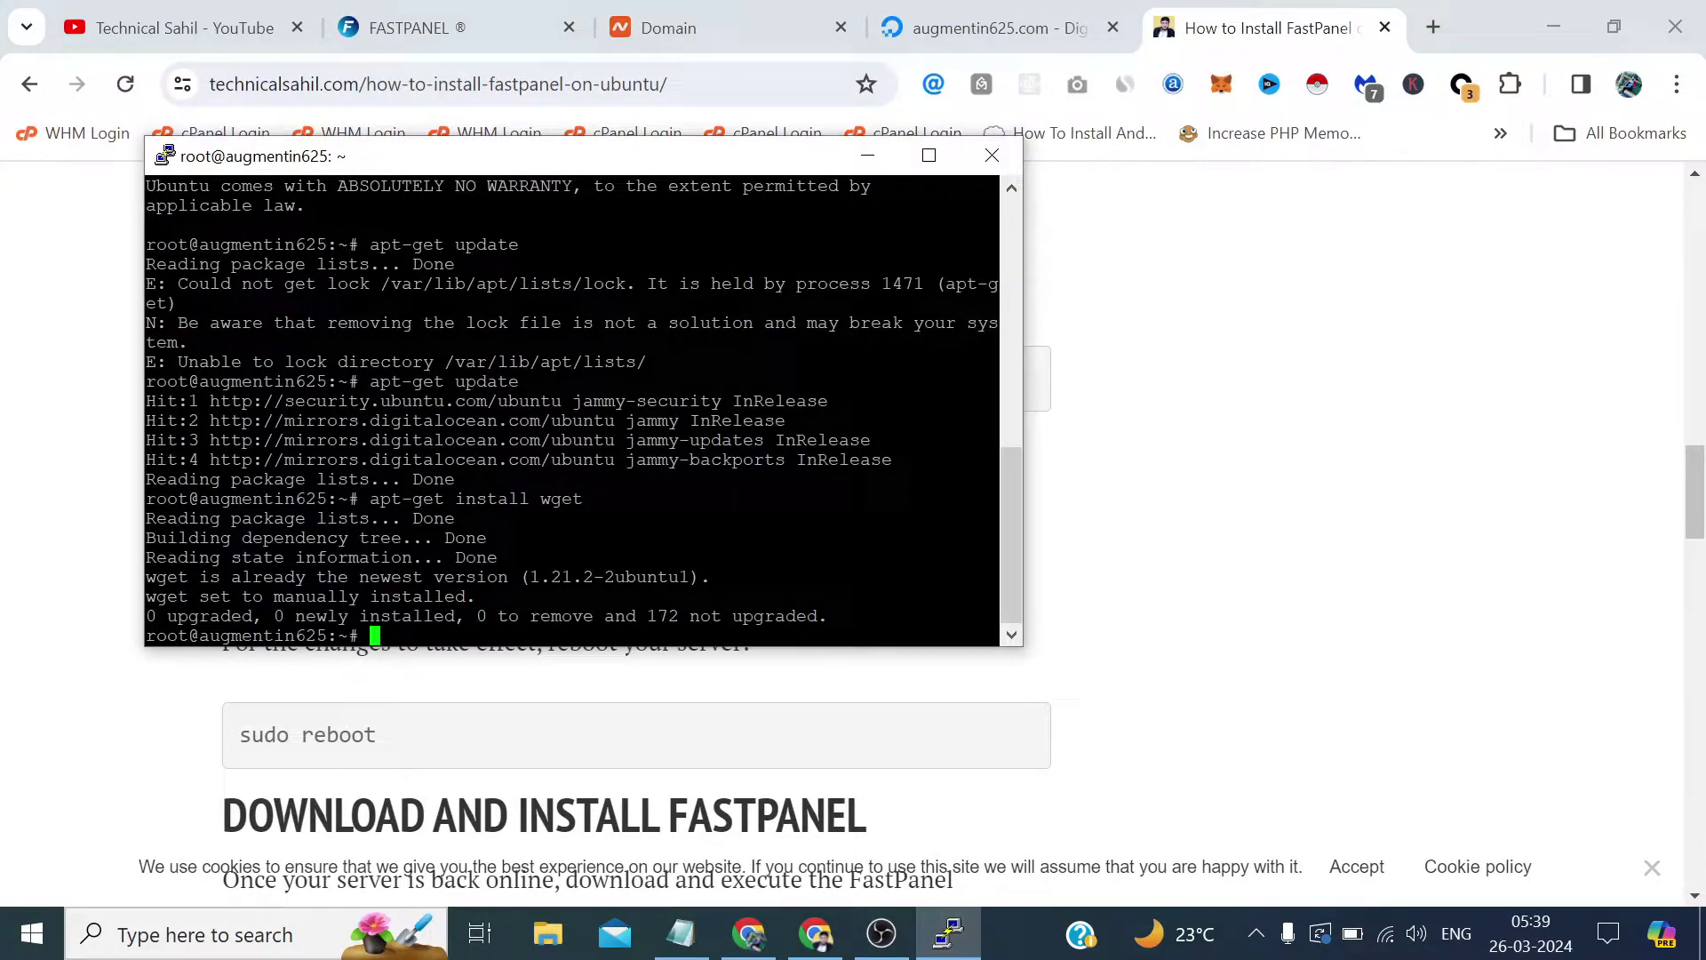
pyautogui.press('shift+Insert')
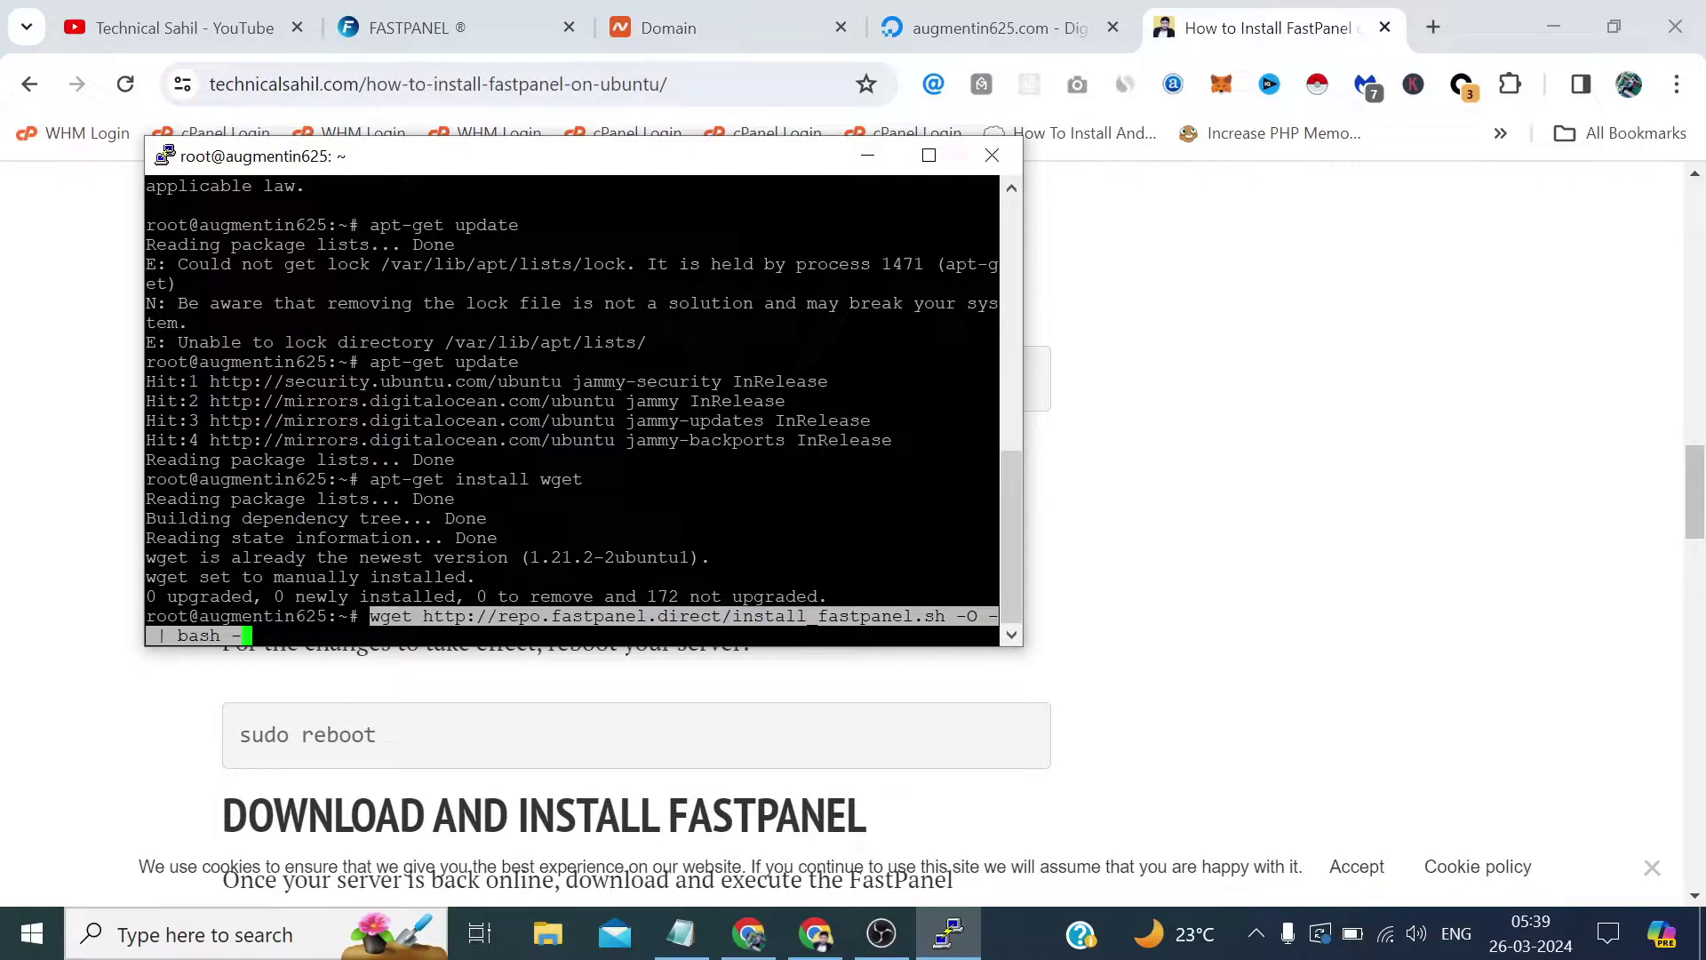
pyautogui.press('Return')
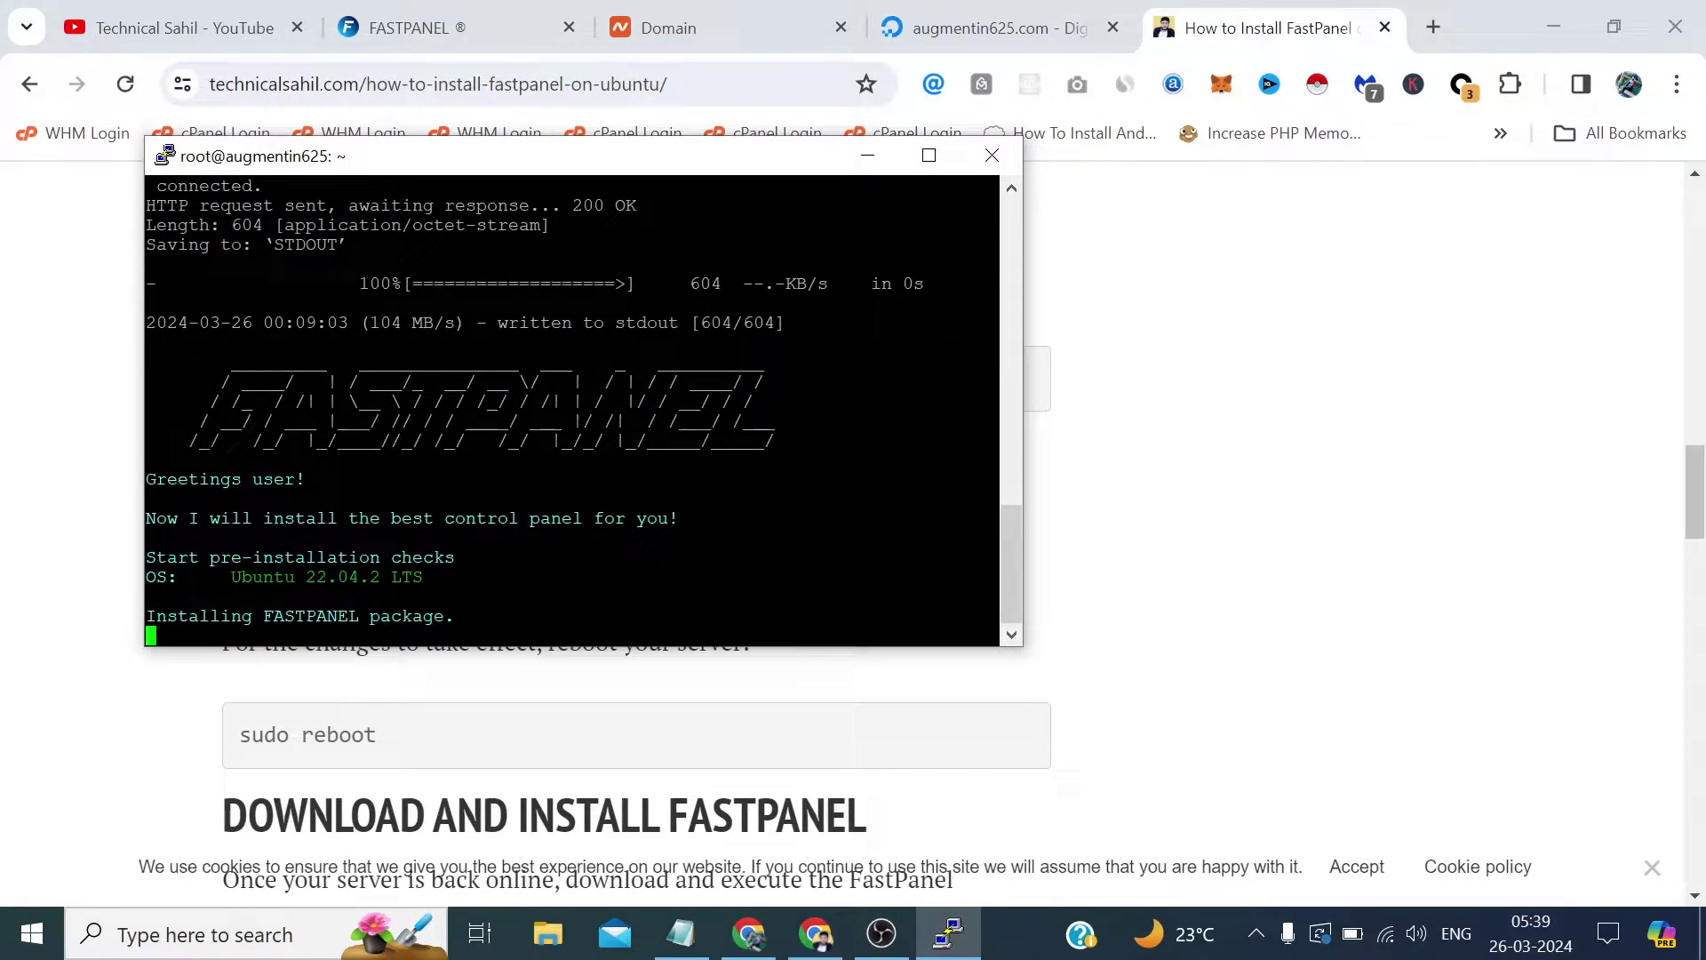
# Review the tutorial's SELinux step (/etc/selinux/config, SELINUX=enforcing to disabled), then return to PuTTY.
pyautogui.click(40, 318)
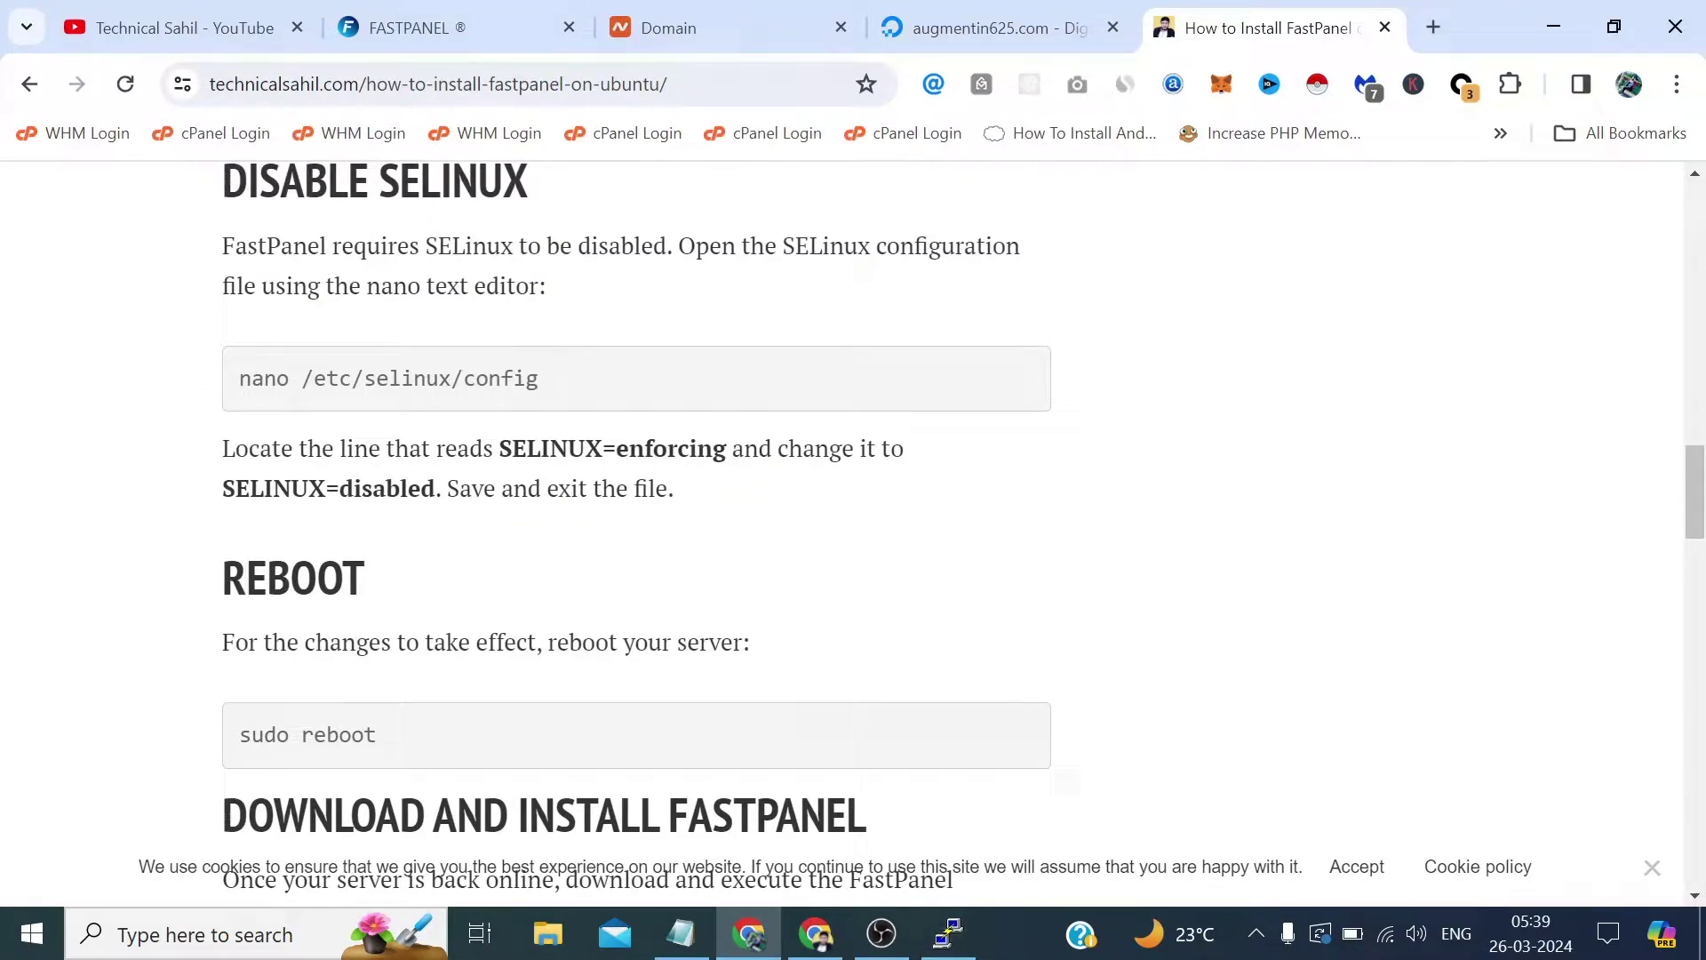
pyautogui.moveTo(557, 380); pyautogui.dragTo(452, 379)
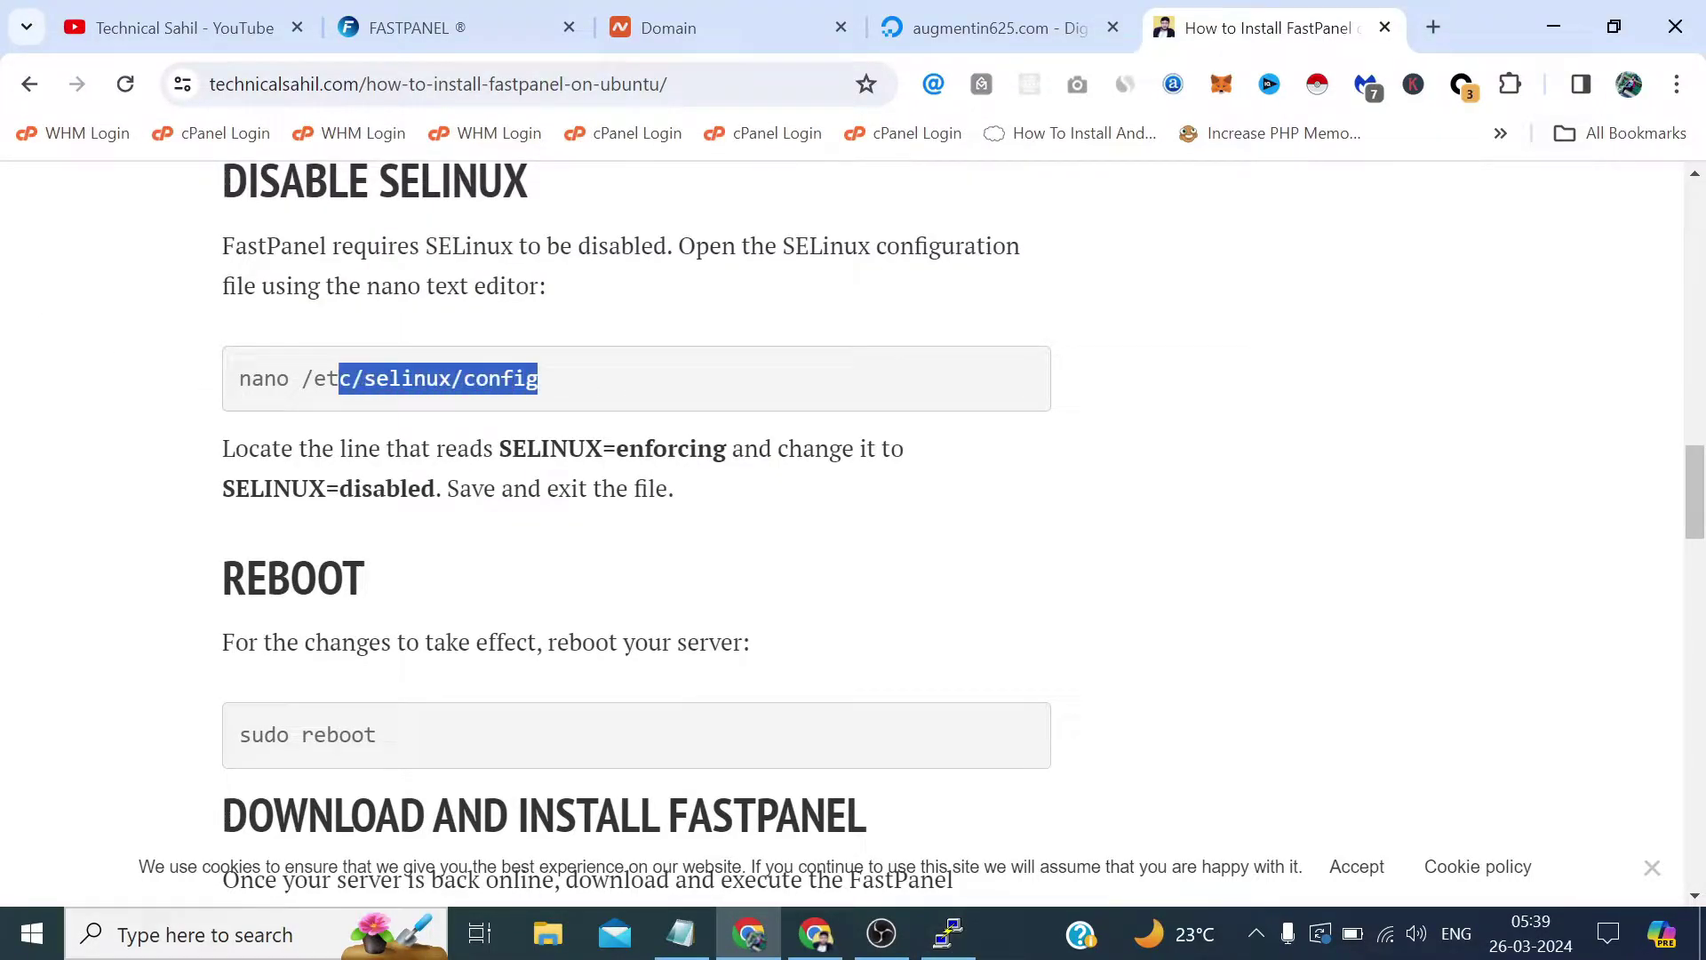
pyautogui.moveTo(338, 378); pyautogui.dragTo(302, 379)
pyautogui.moveTo(727, 449); pyautogui.dragTo(618, 432)
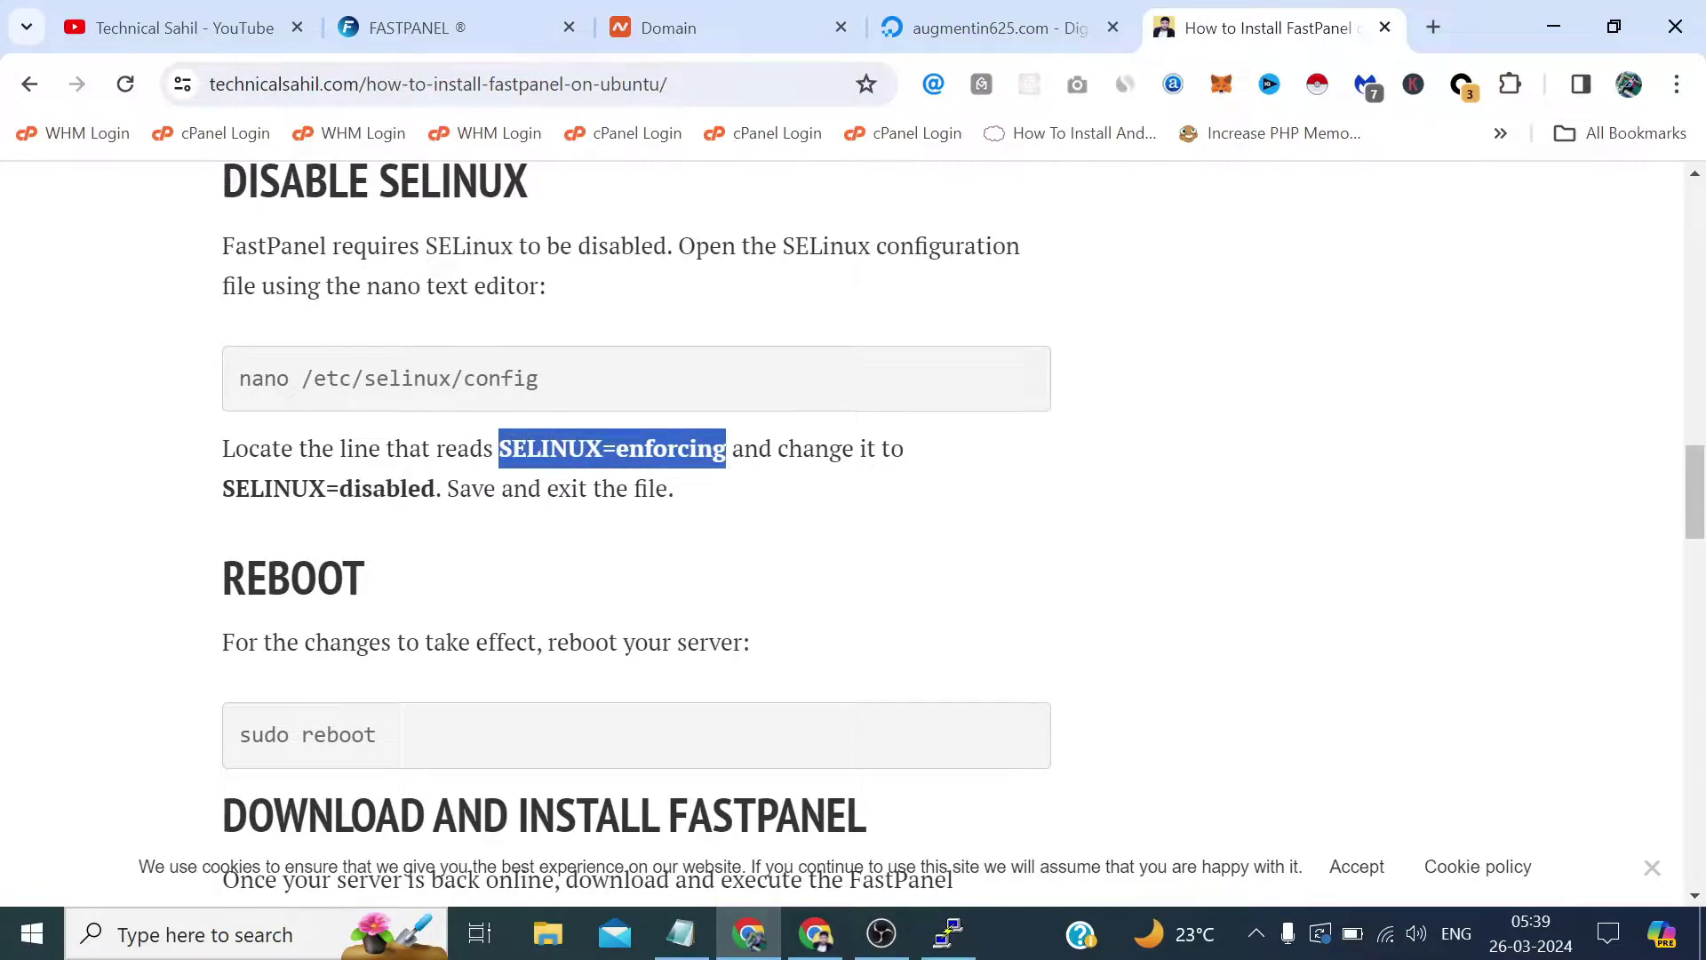
pyautogui.moveTo(436, 488); pyautogui.dragTo(222, 488)
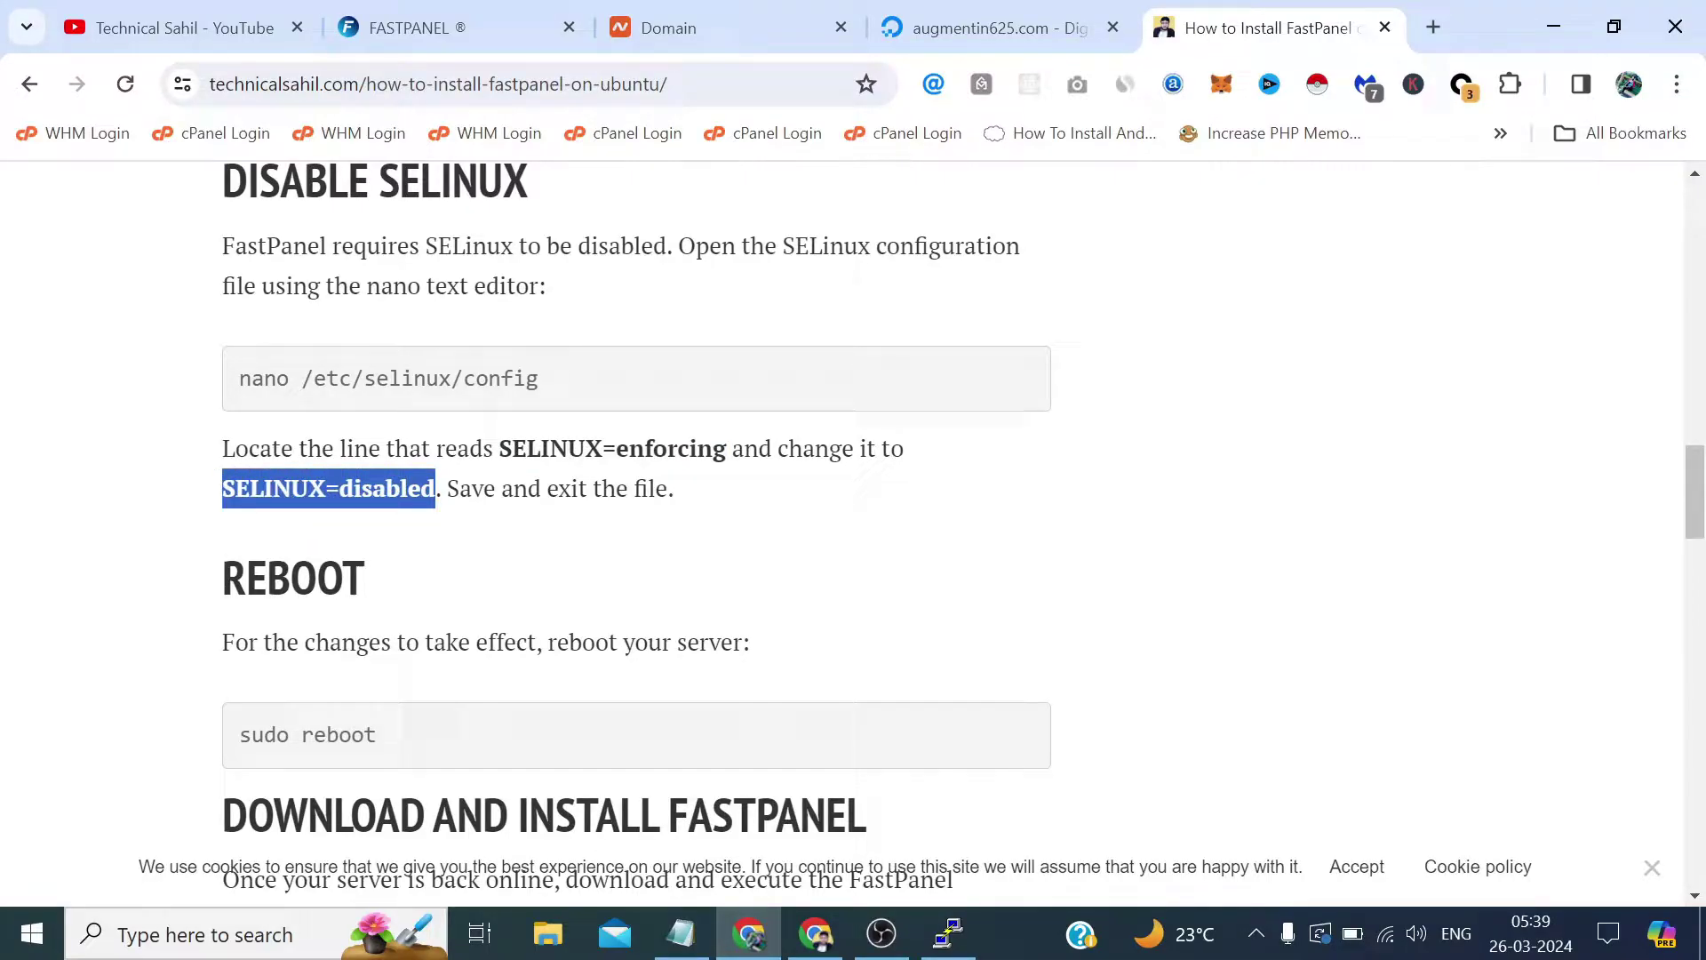
pyautogui.scroll(-2, 417, 578)
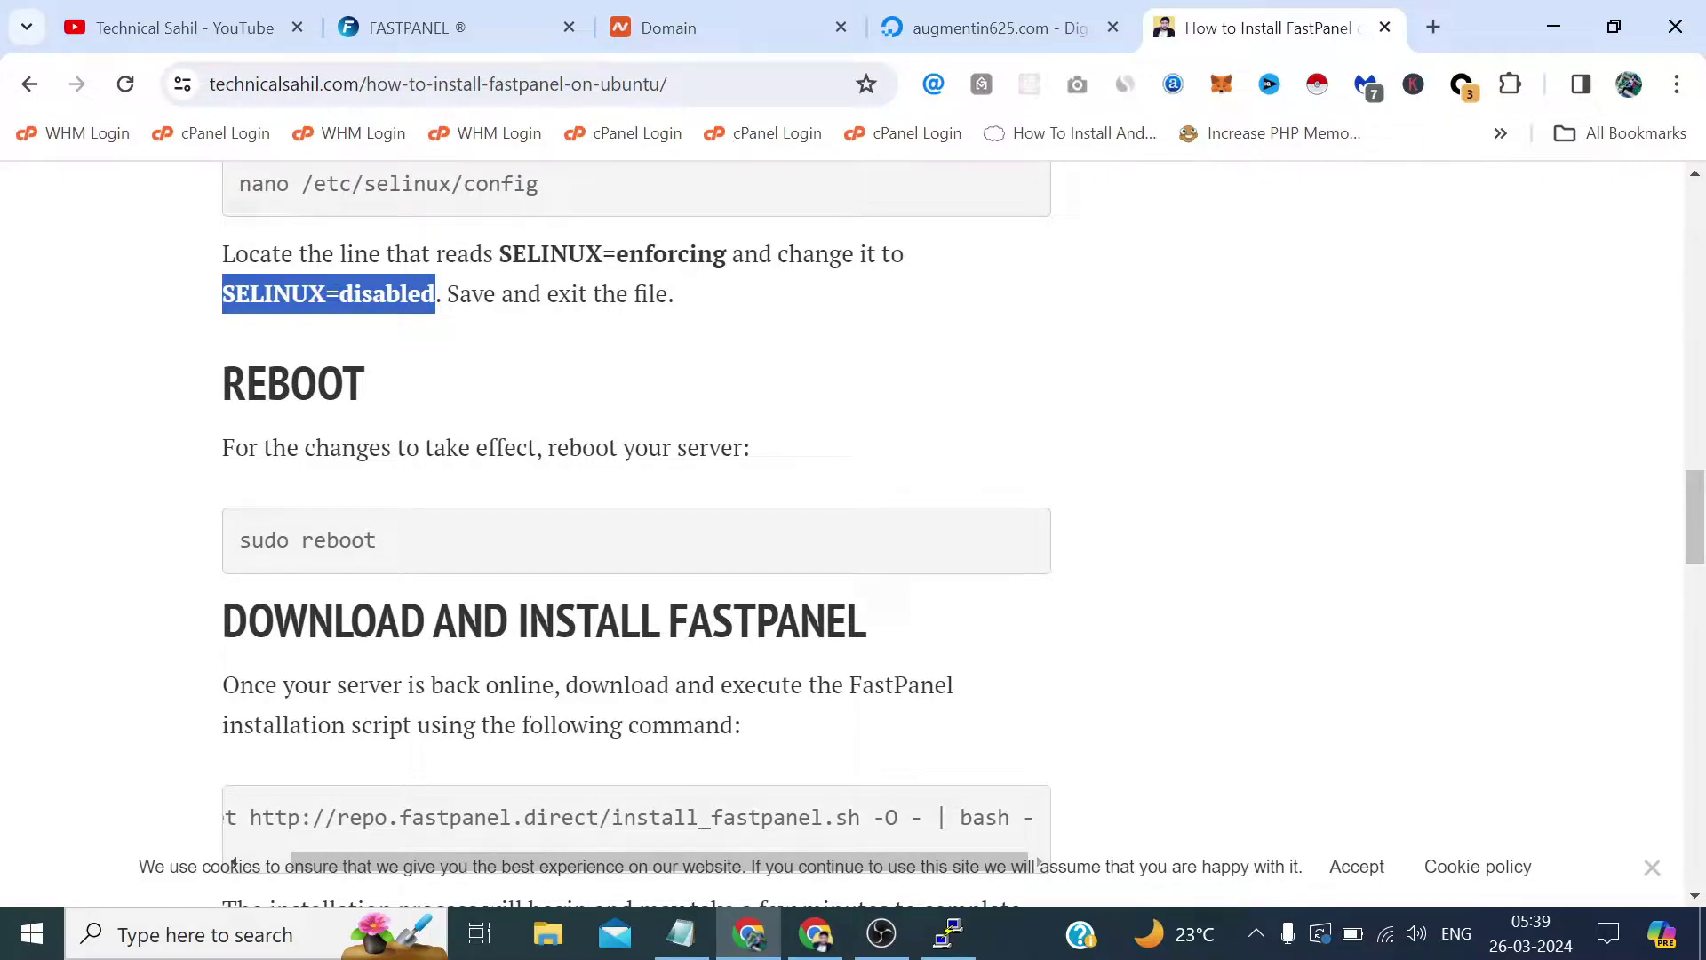
pyautogui.click(948, 933)
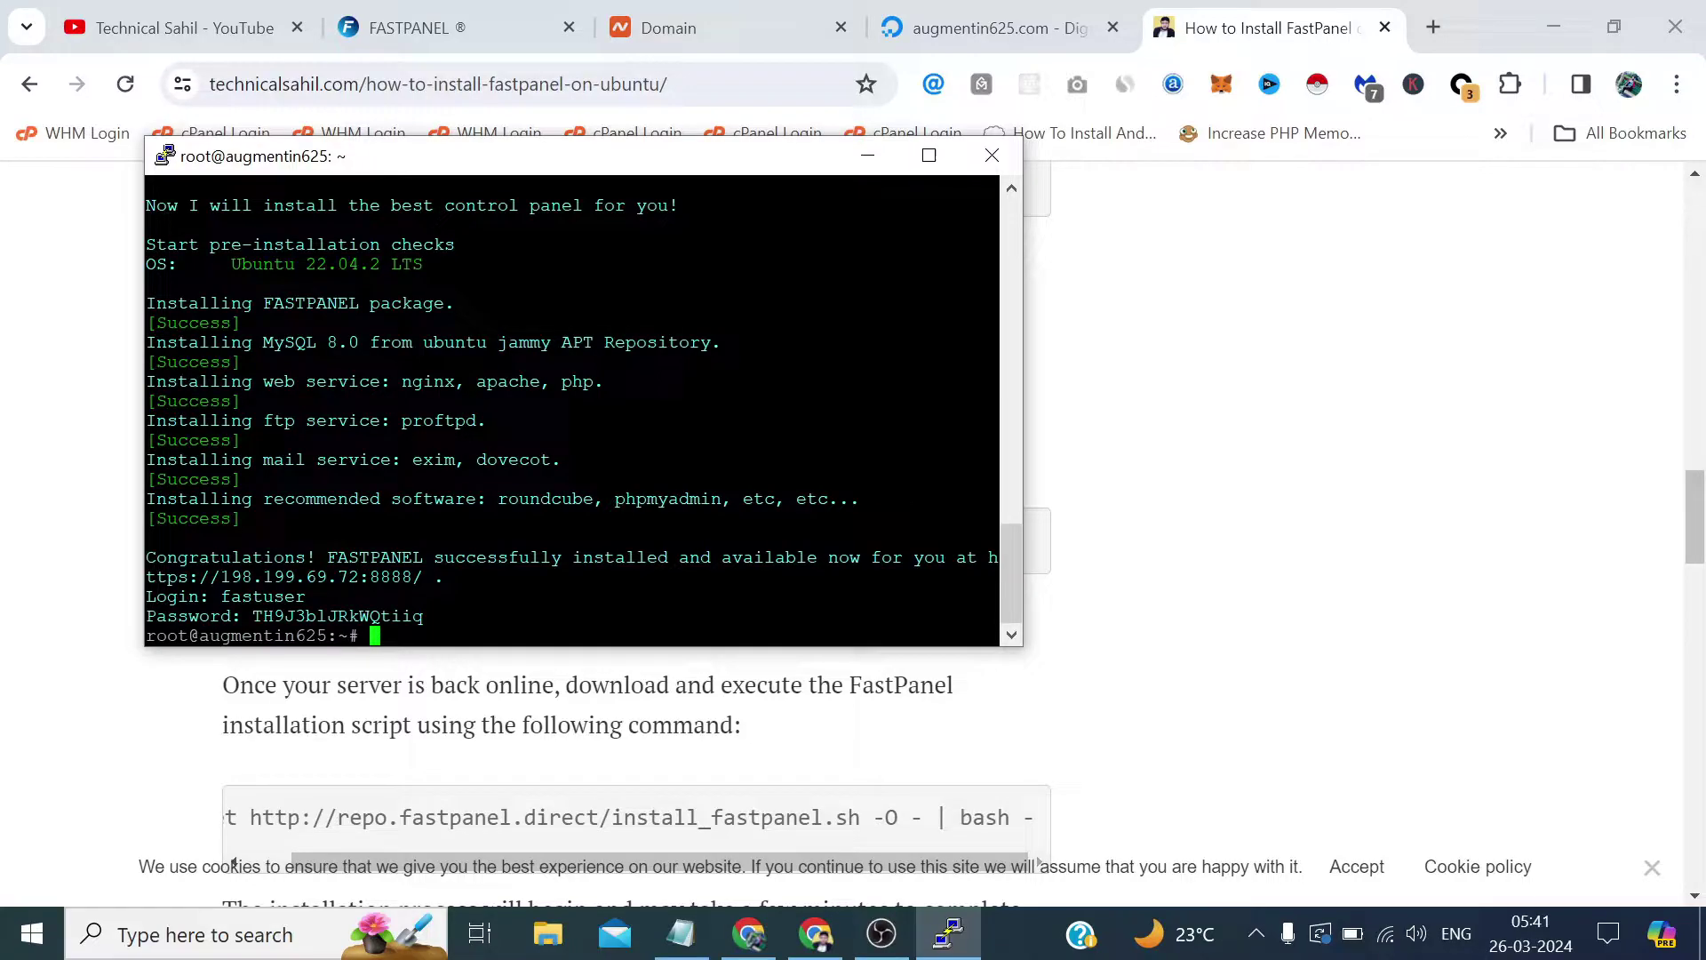
# Open the Advanced DNS settings for augmentin625.com in Namecheap.
pyautogui.click(793, 20)
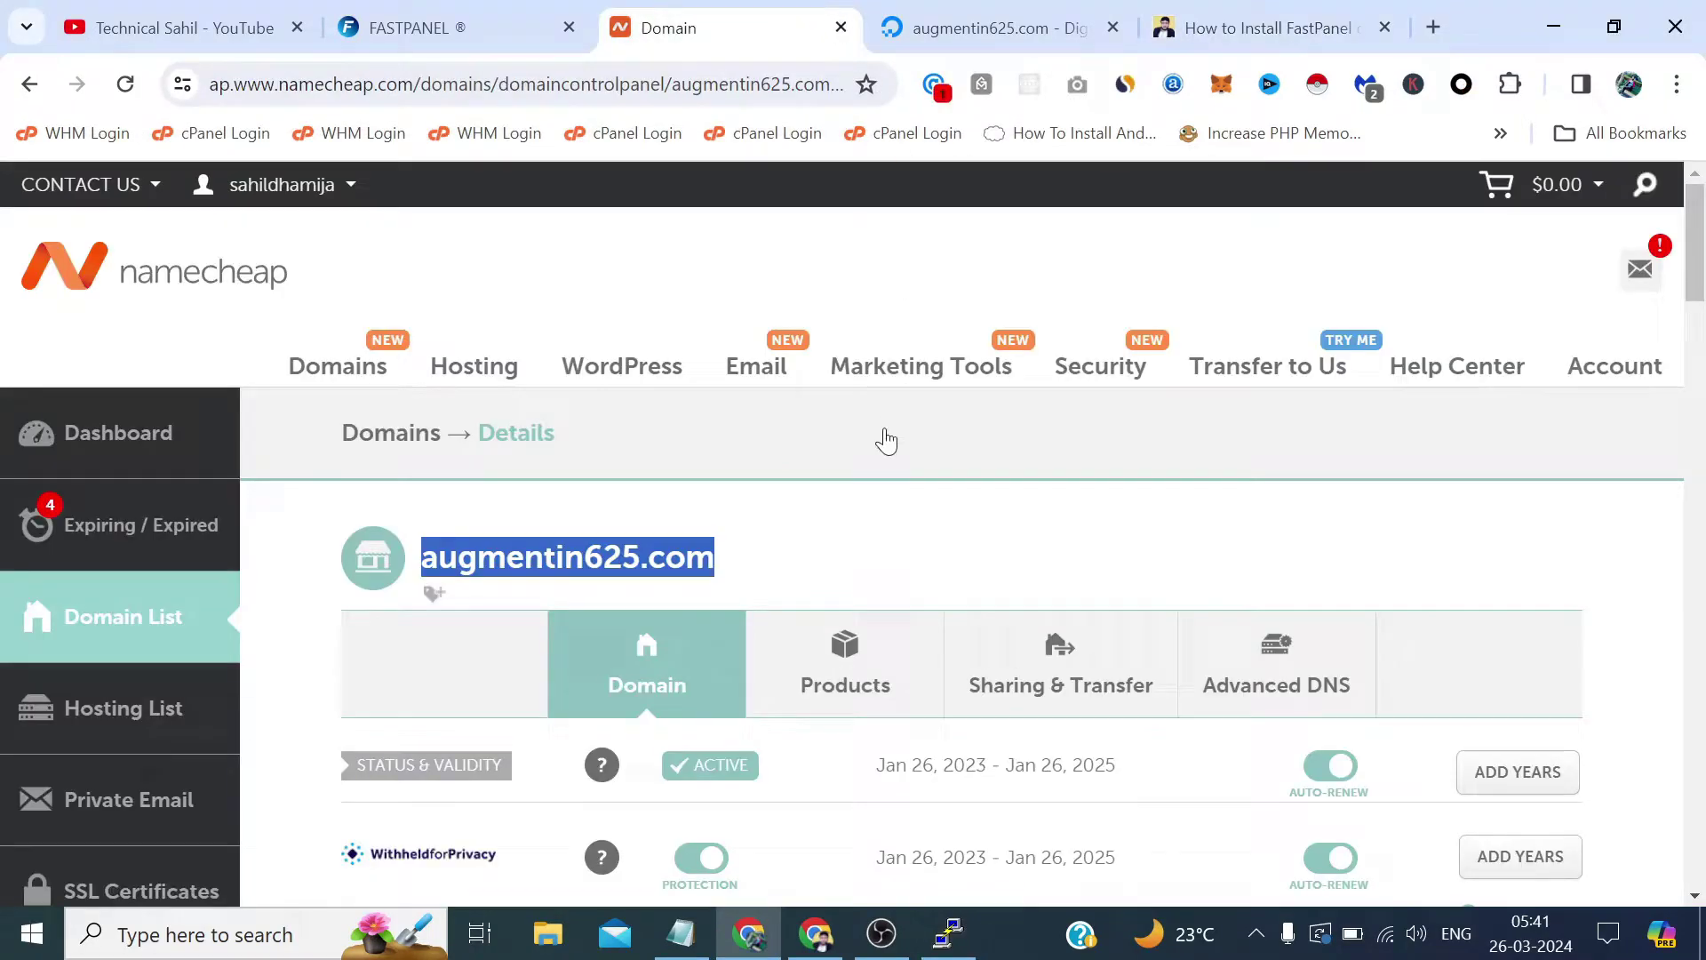
pyautogui.moveTo(920, 373)
pyautogui.click(1265, 495)
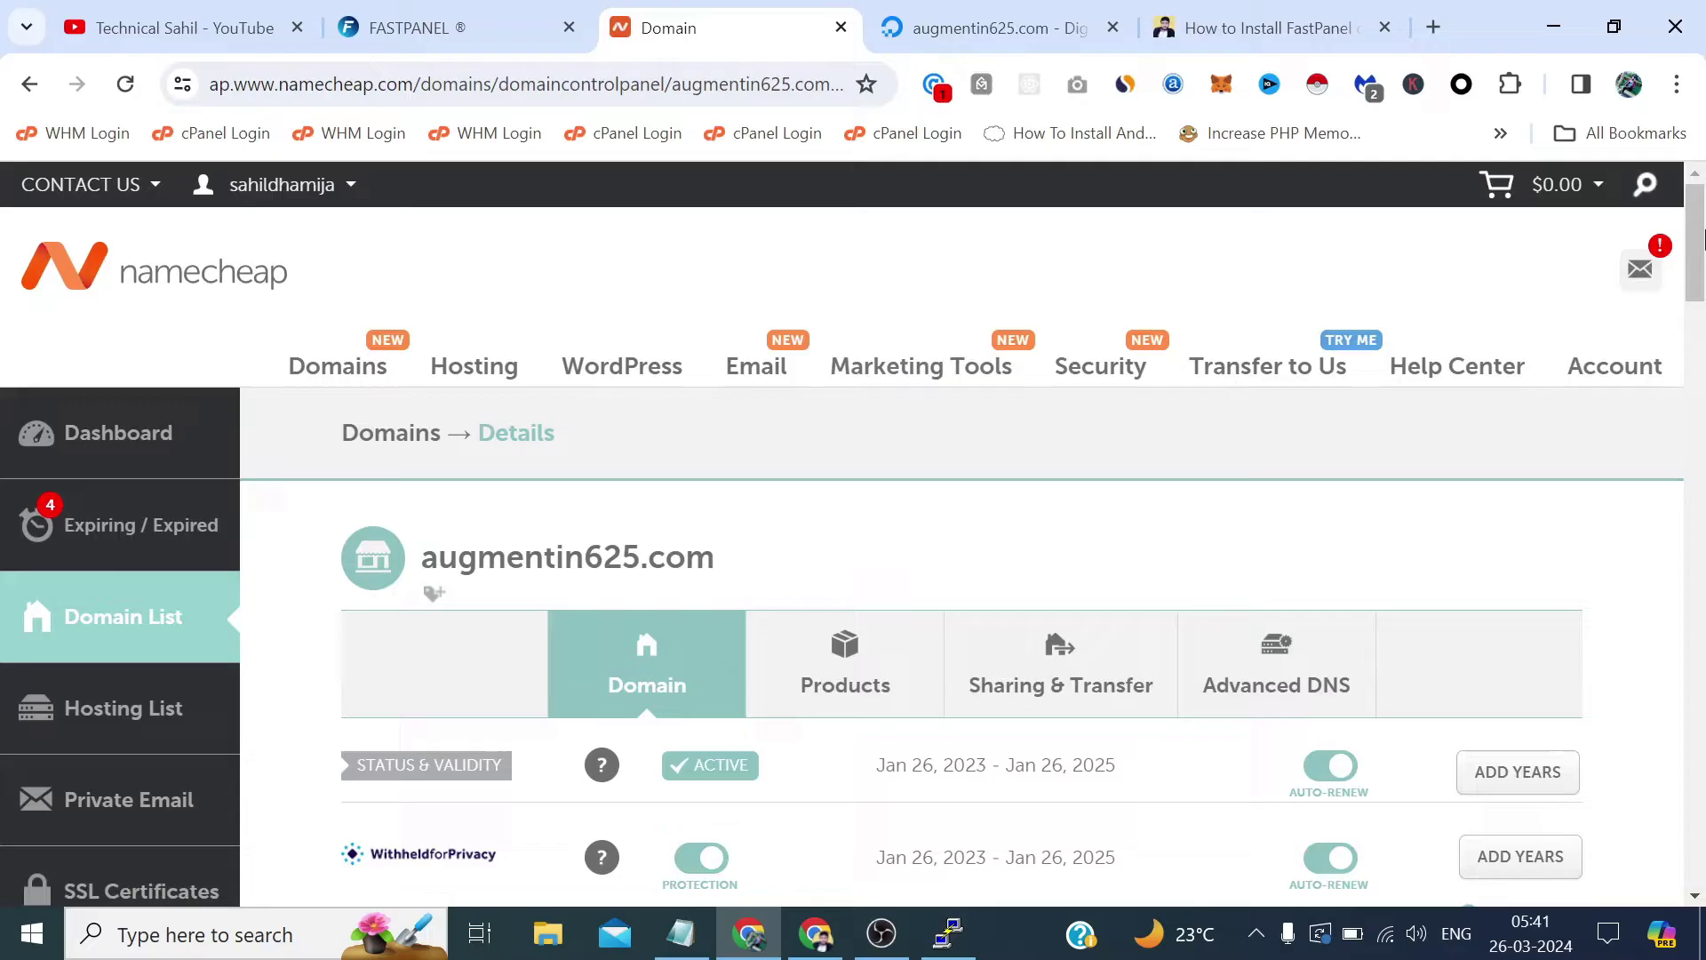
pyautogui.click(1702, 342)
pyautogui.moveTo(1701, 342); pyautogui.dragTo(1678, 285)
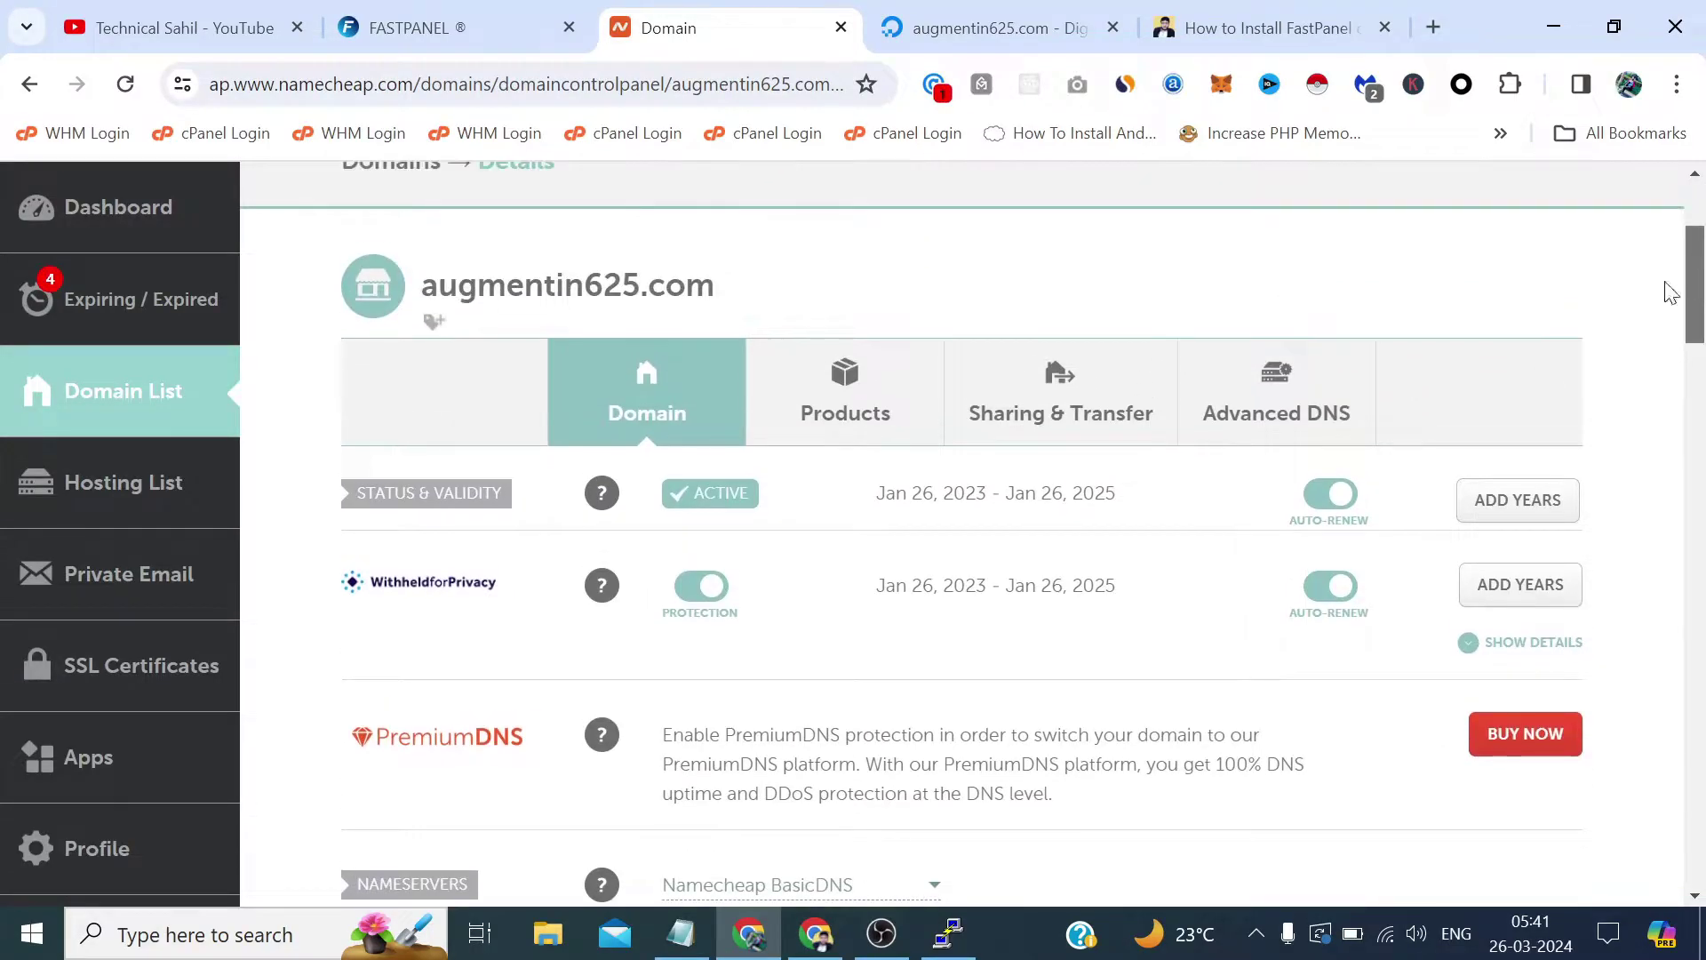
pyautogui.click(1298, 360)
# Copy the server IP 198.199.69.72 from the notes.
pyautogui.click(680, 933)
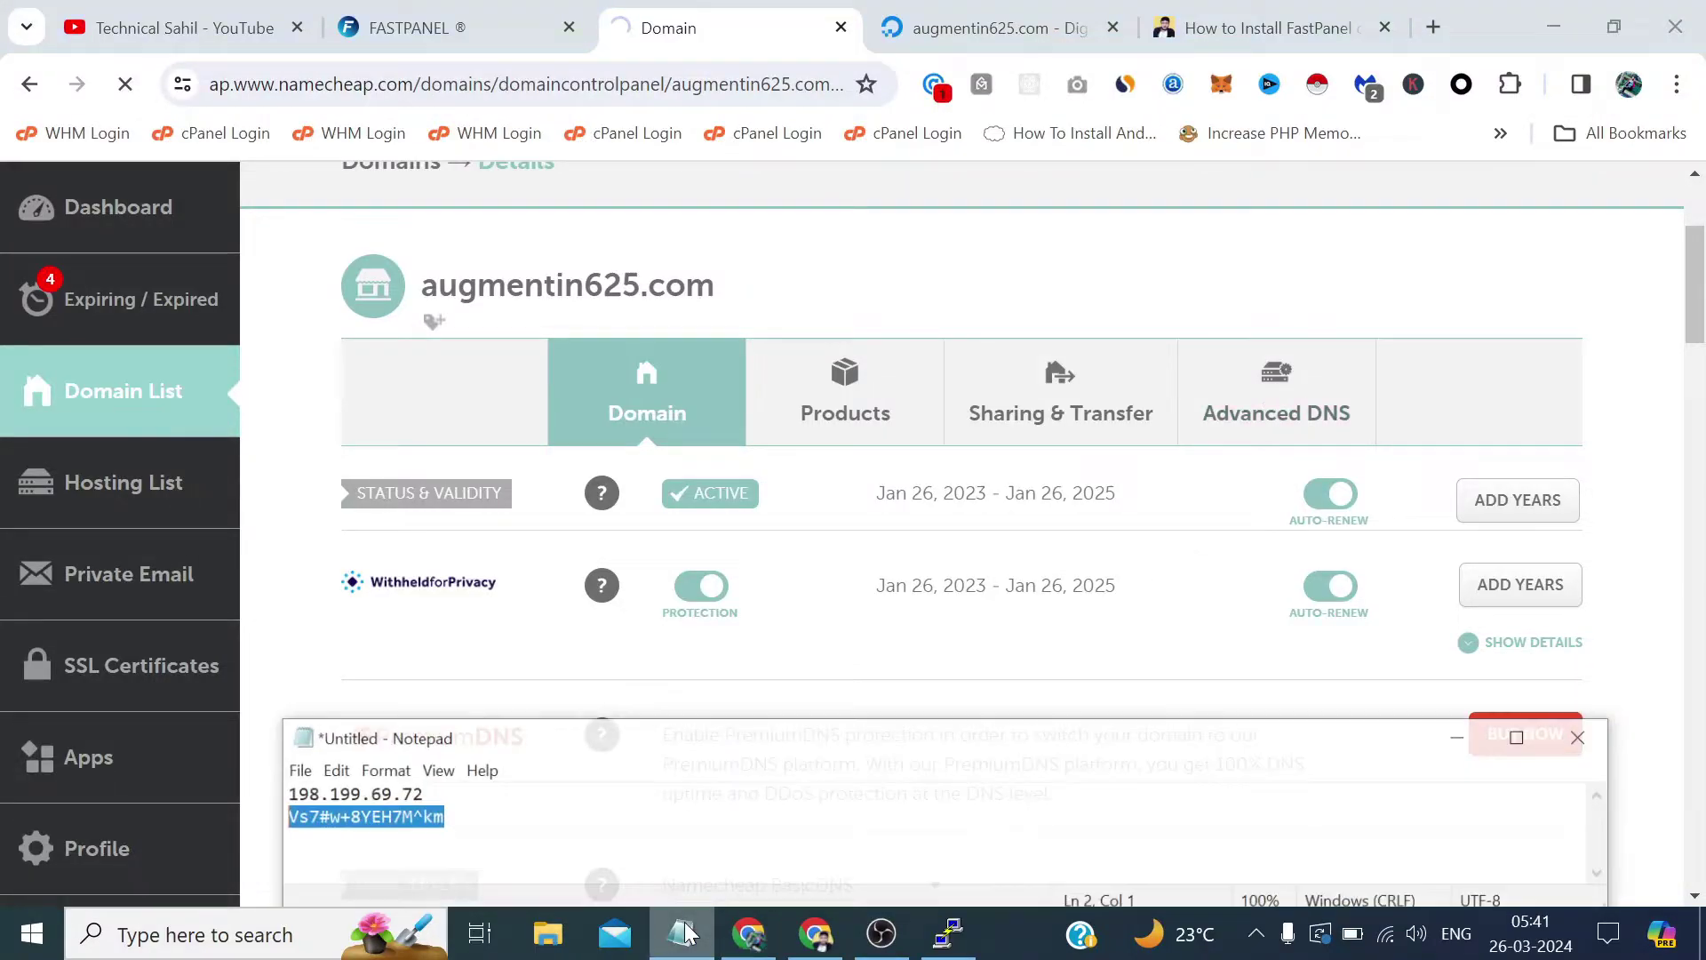
pyautogui.press('Up')
pyautogui.press('End')
pyautogui.hotkey('shift', 'Home')
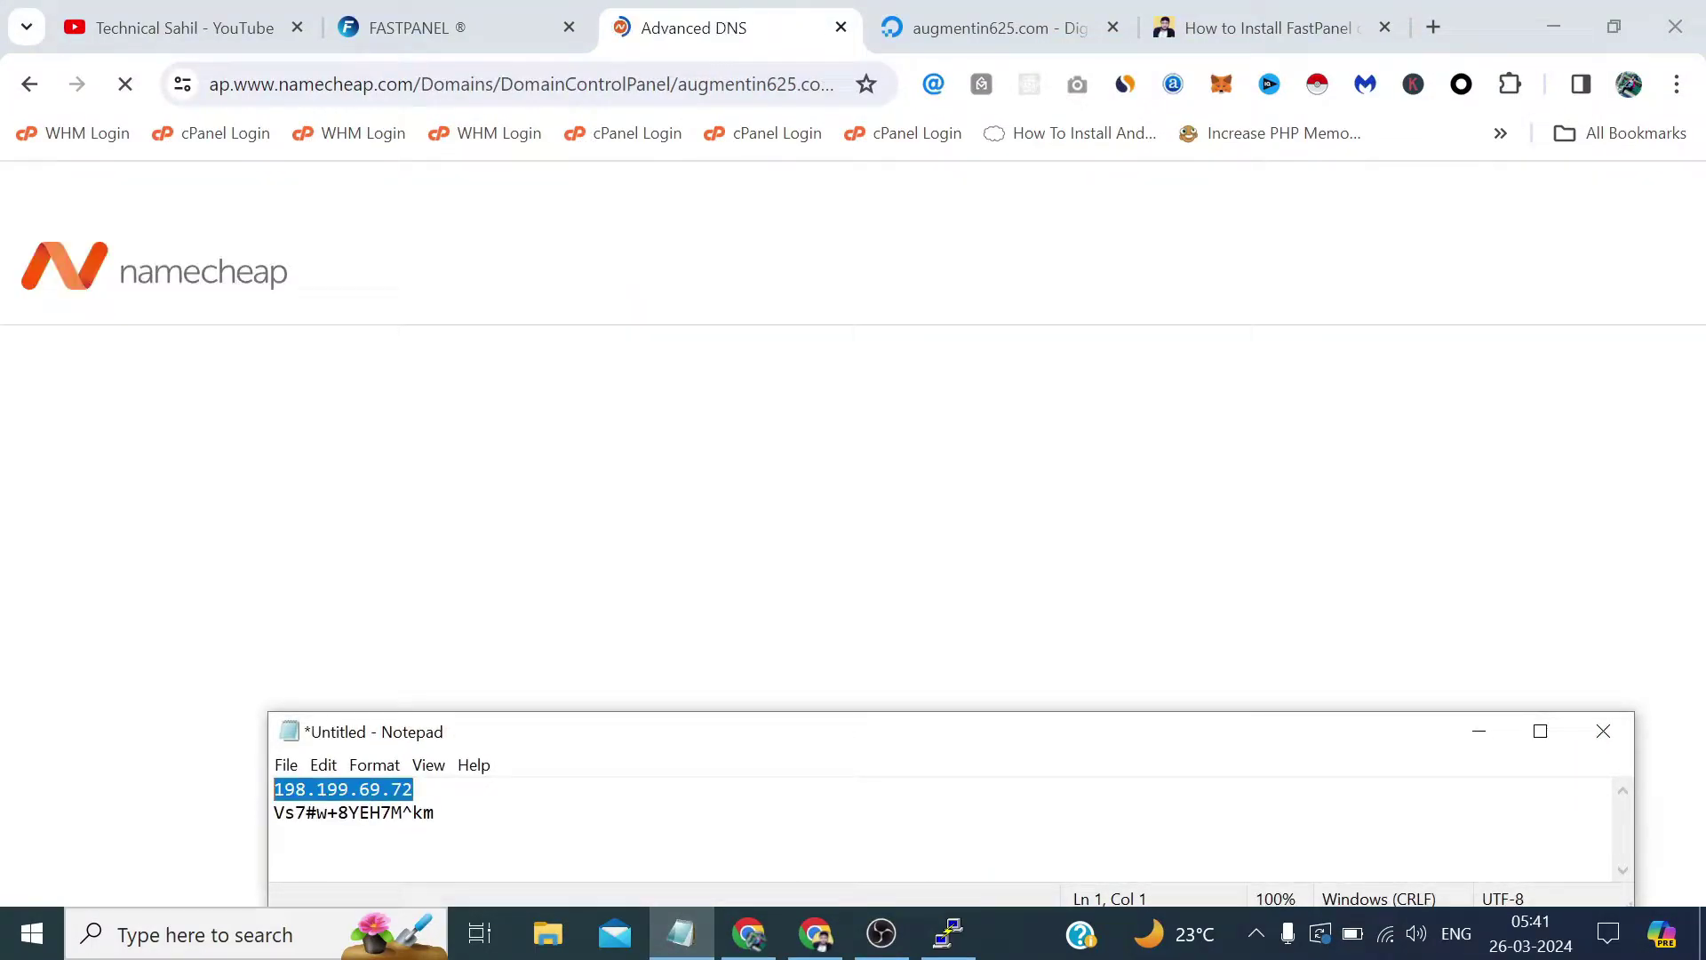
pyautogui.rightClick(293, 789)
pyautogui.click(397, 510)
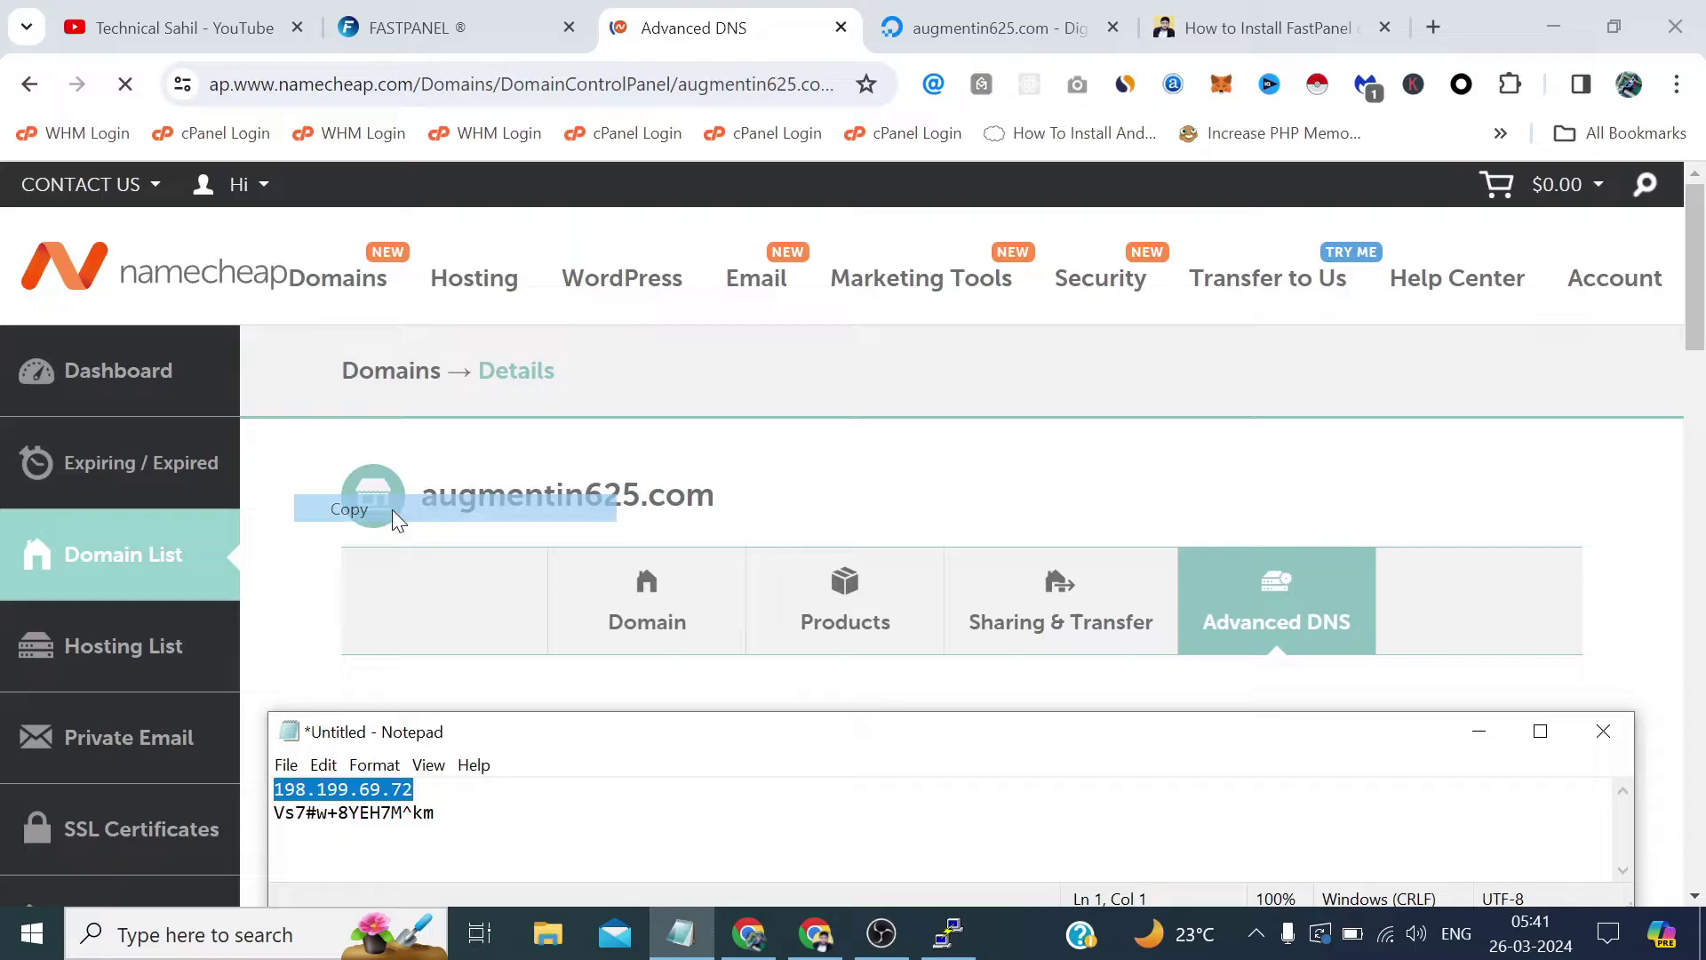
pyautogui.click(1481, 731)
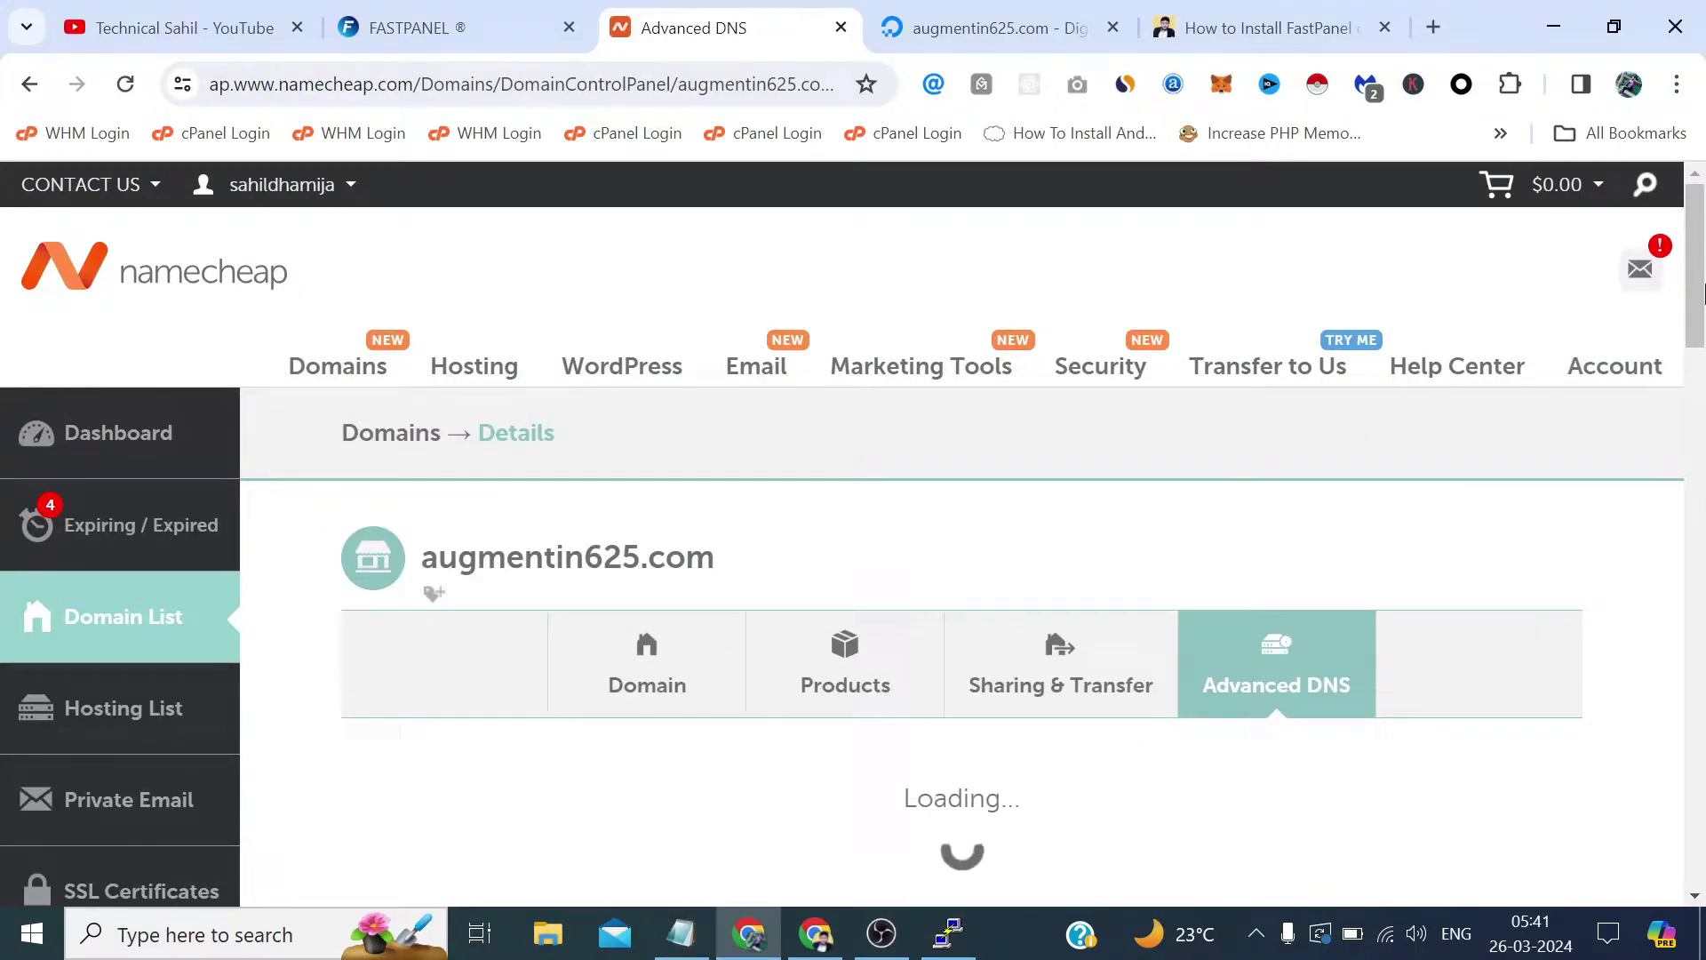
pyautogui.scroll(-5, 1702, 386)
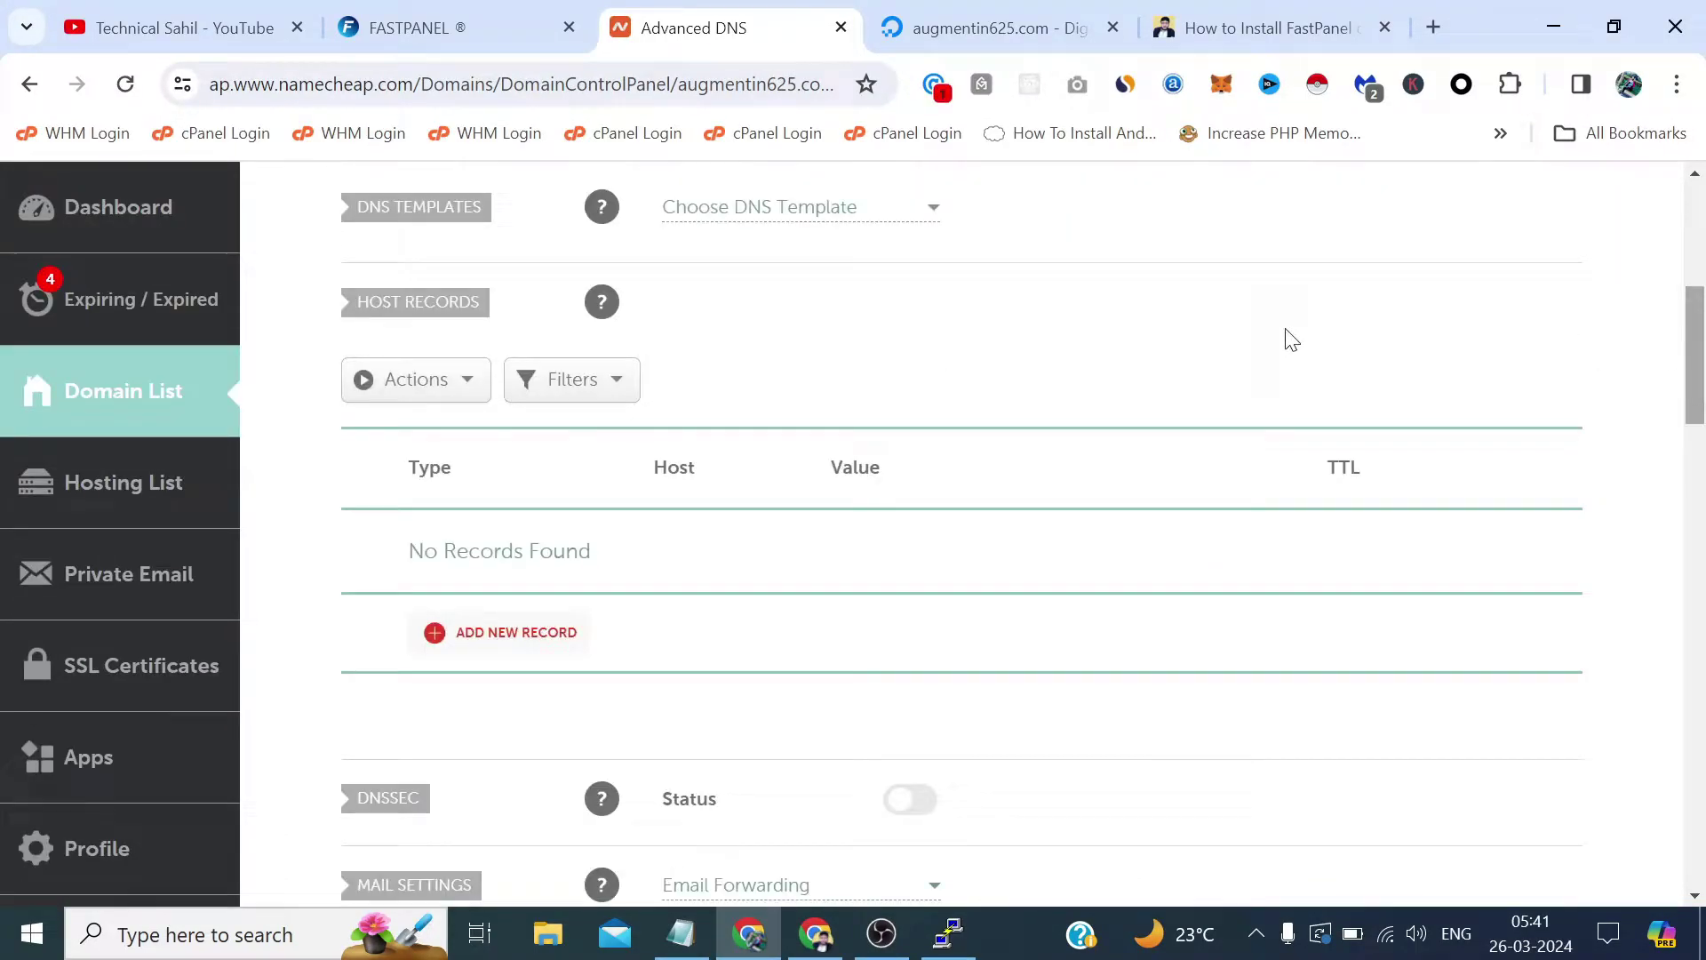
# Add A records for hosts @ and www pointing to 198.199.69.72.
pyautogui.click(527, 635)
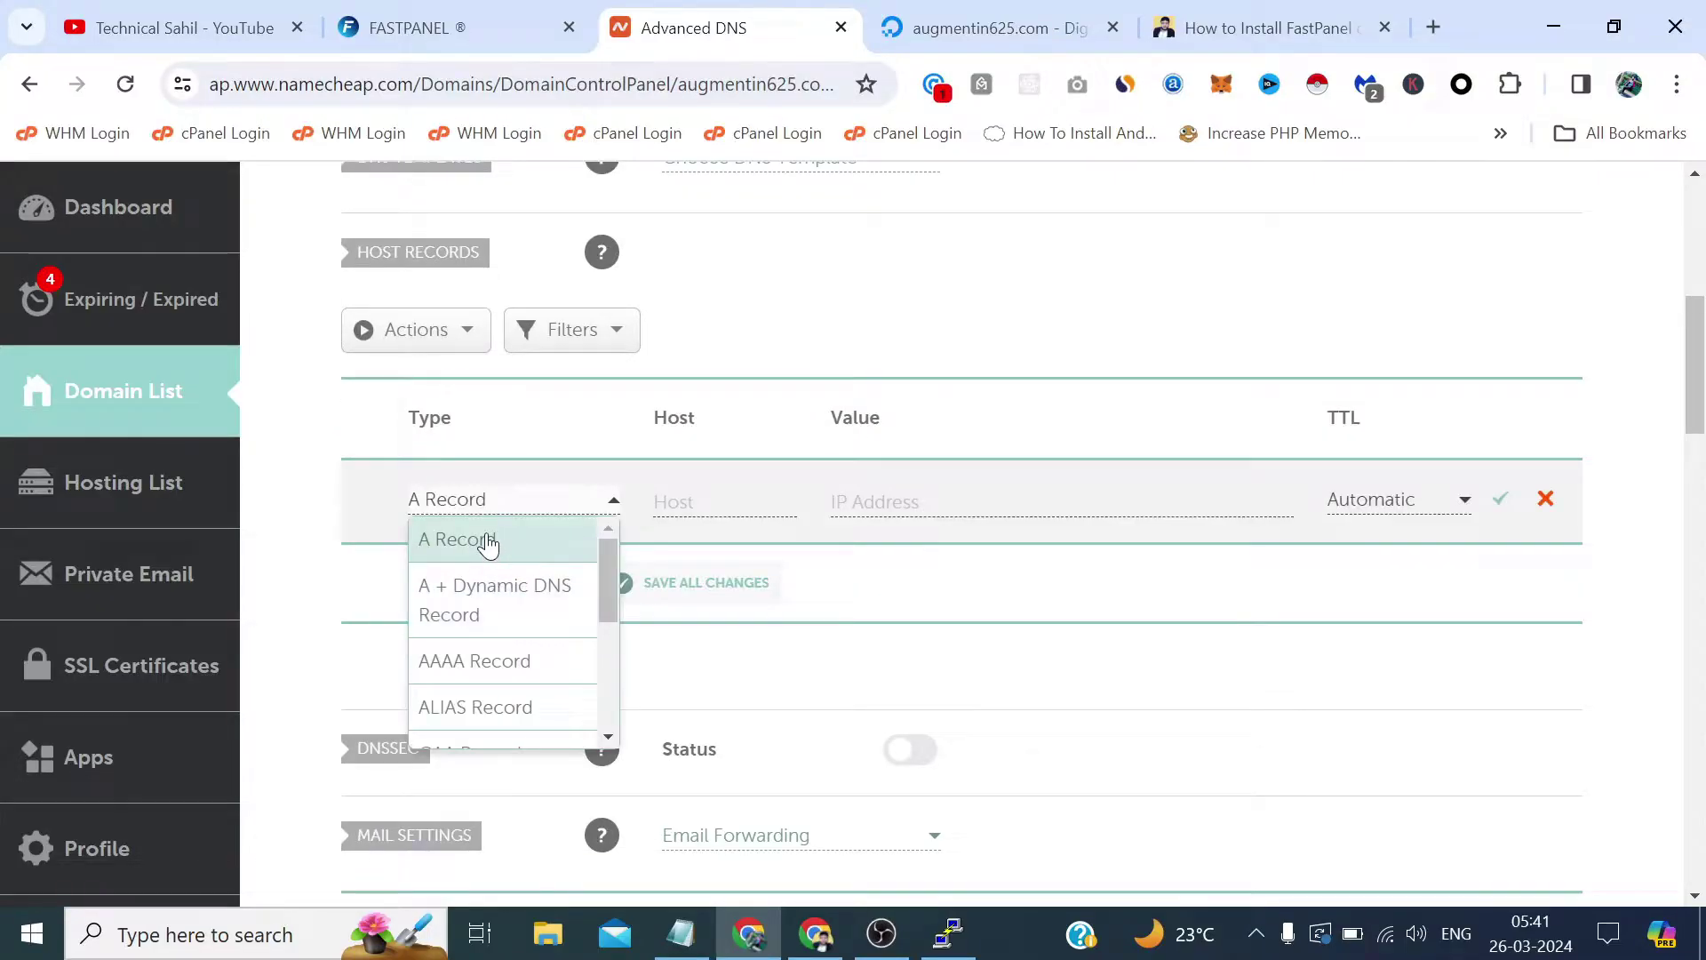
pyautogui.click(484, 539)
pyautogui.click(711, 502)
pyautogui.write('@')
pyautogui.press('Tab')
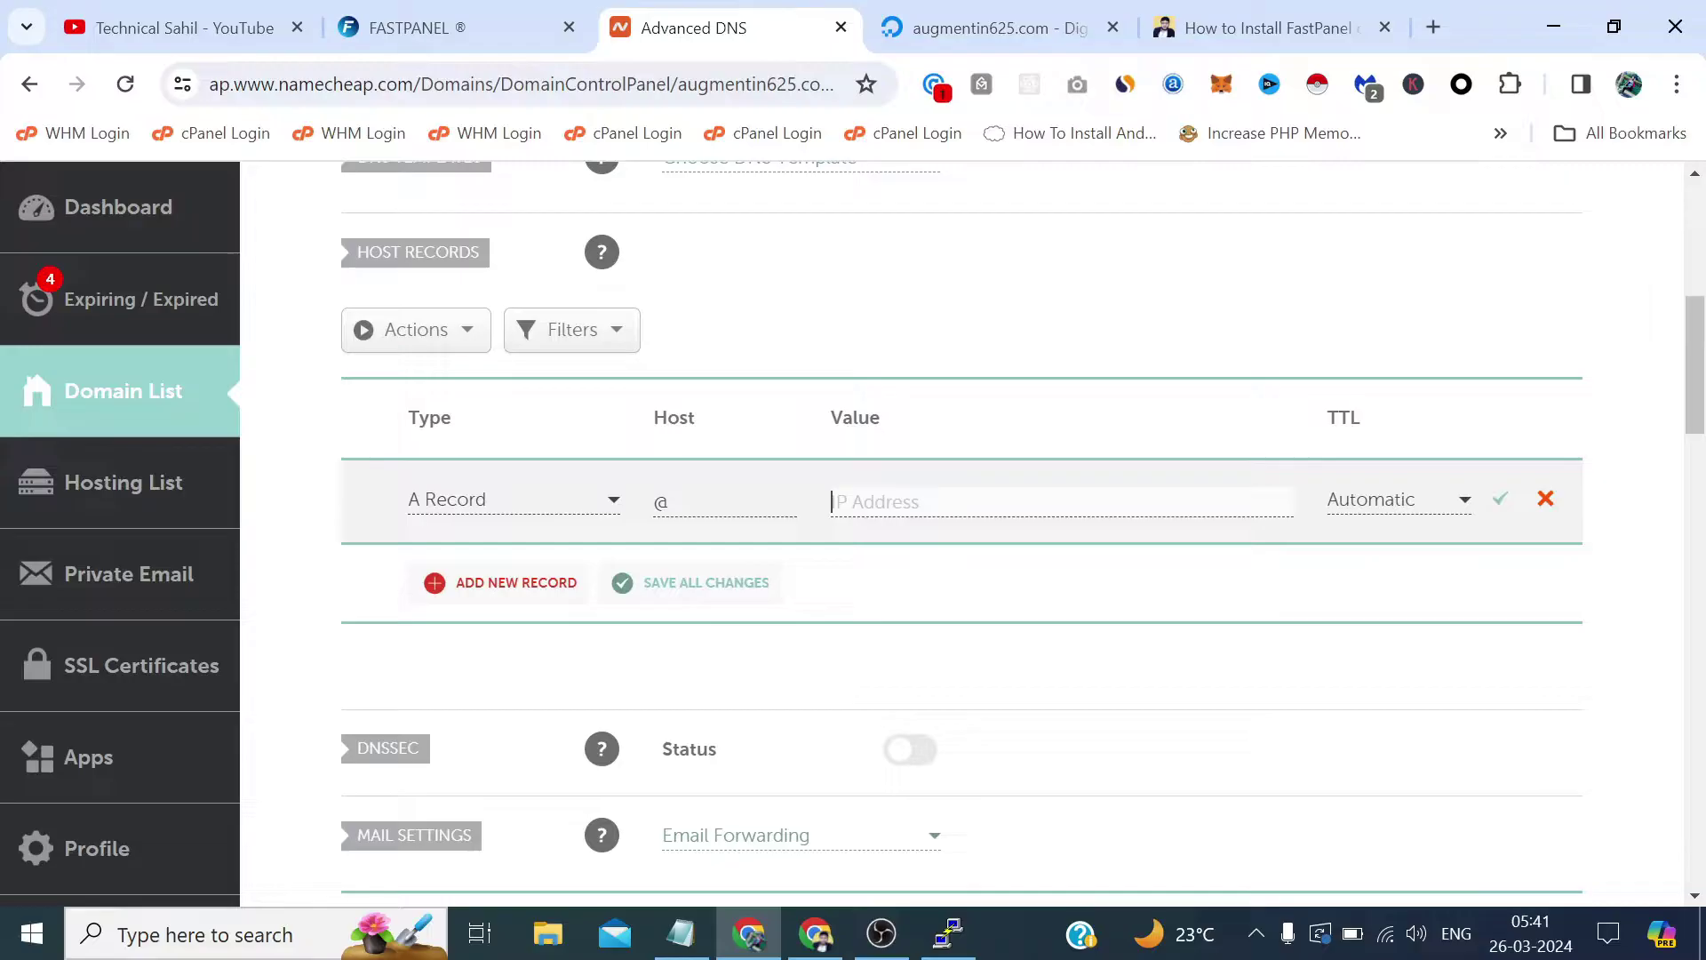
pyautogui.hotkey('ctrl', 'v')
pyautogui.click(560, 594)
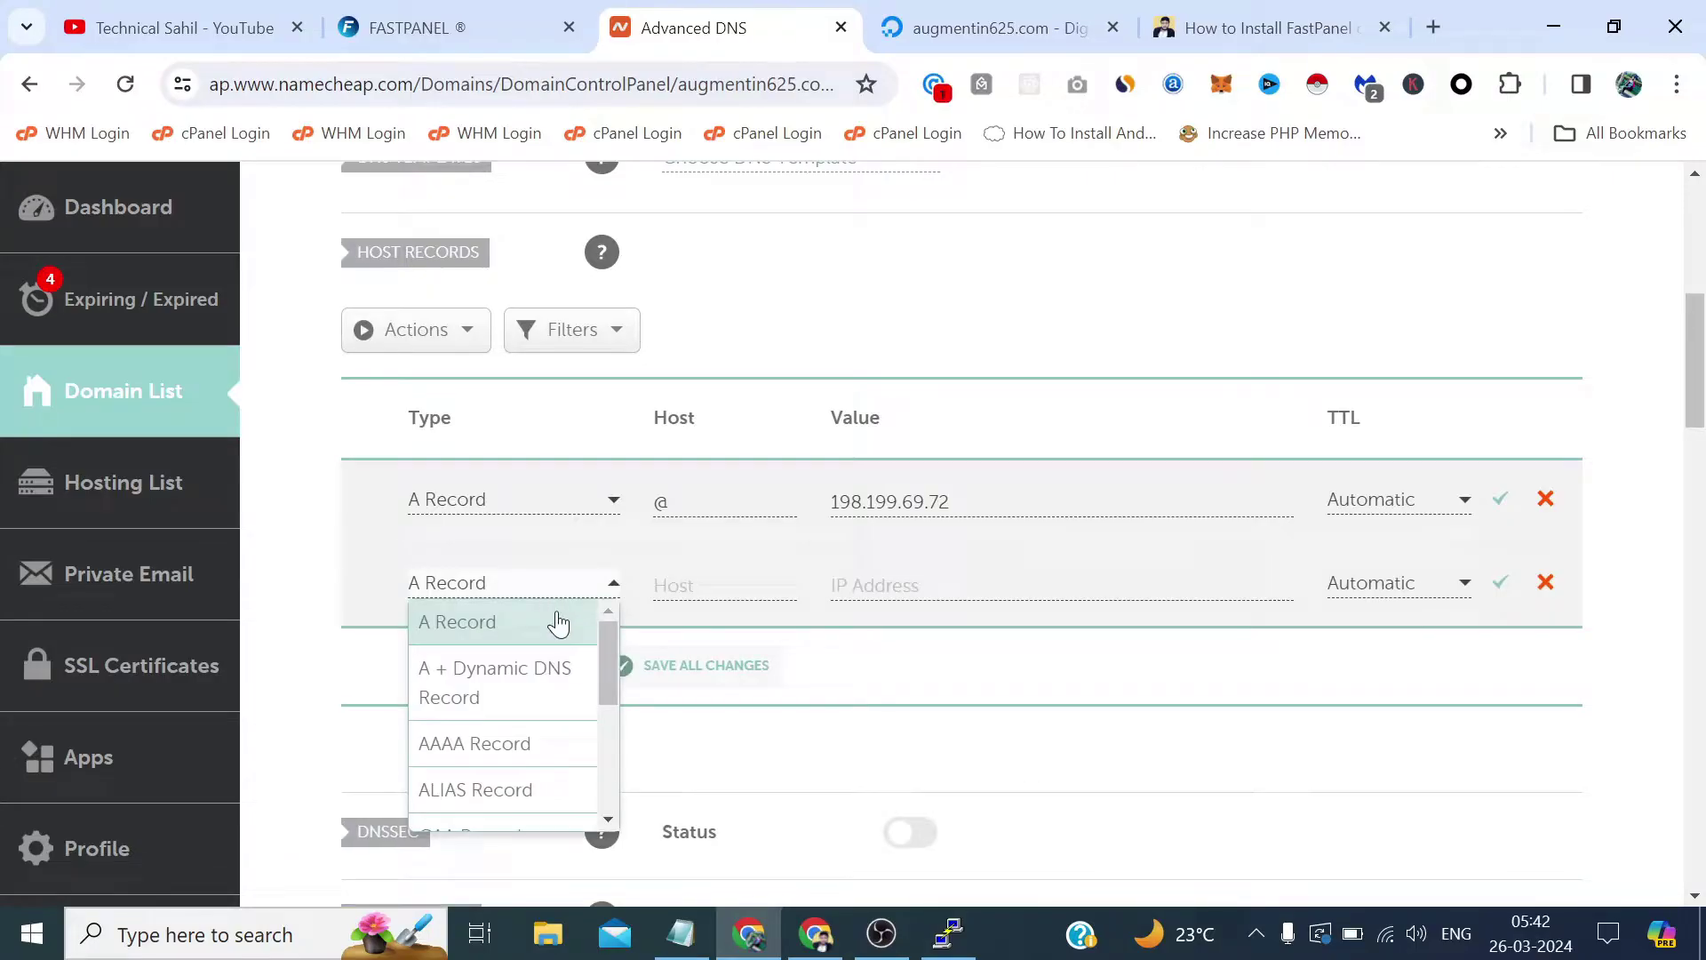
pyautogui.click(551, 621)
pyautogui.click(662, 588)
pyautogui.write('ww')
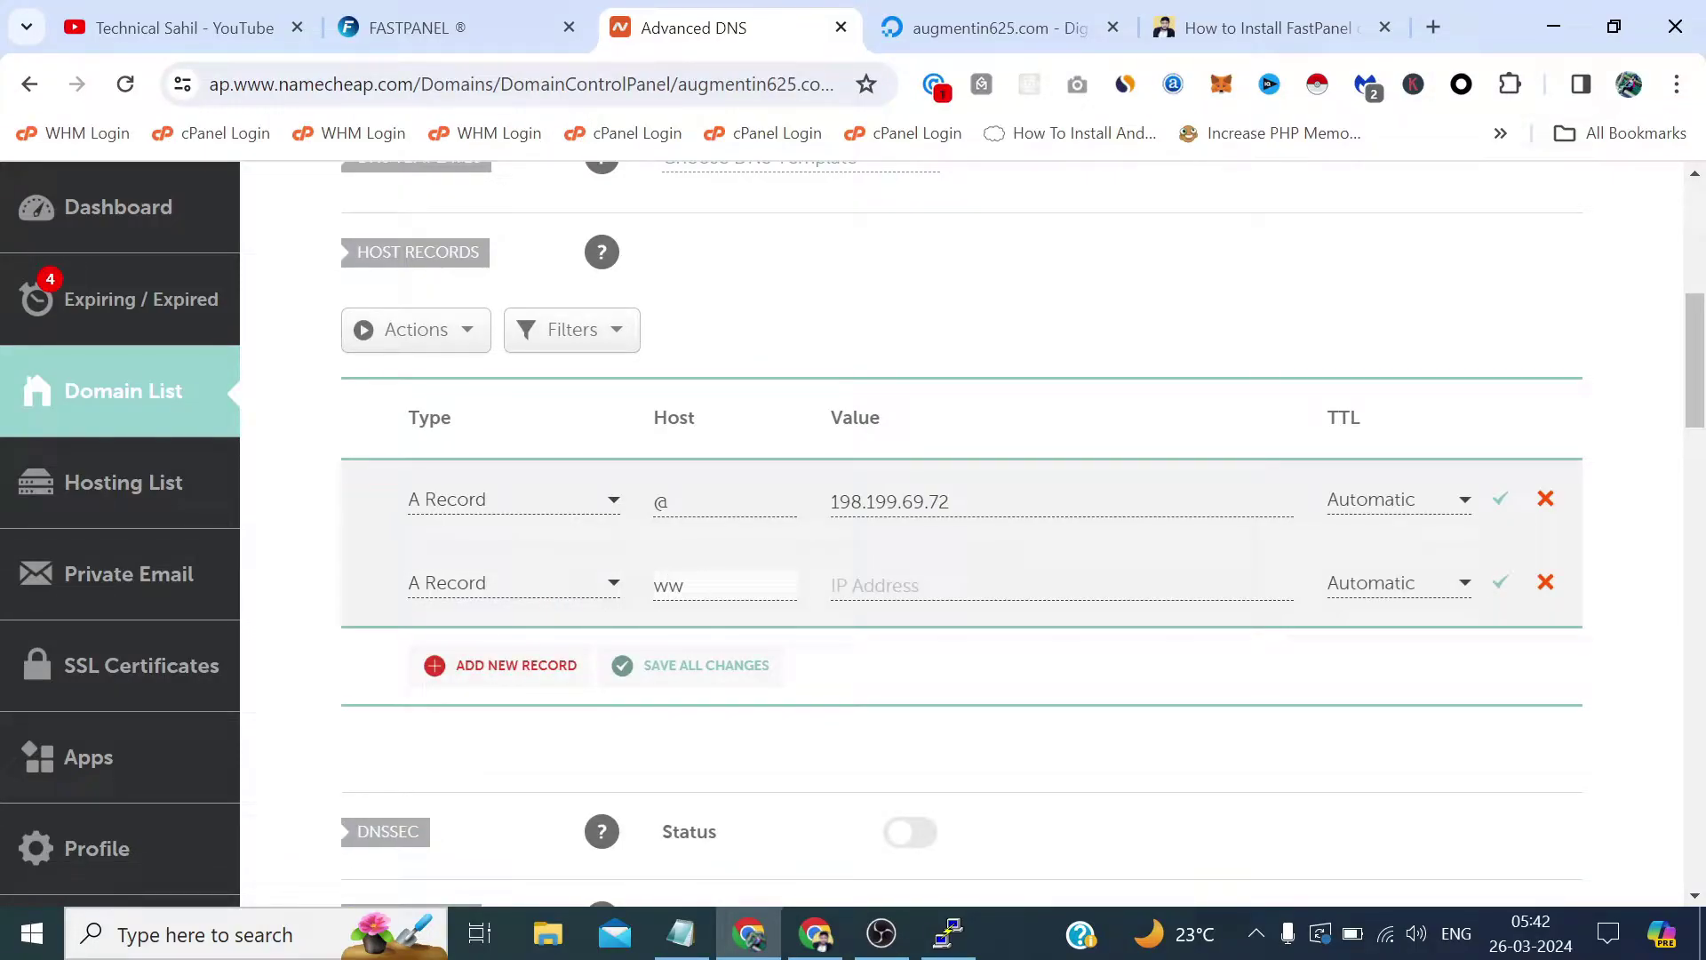
pyautogui.write('w')
pyautogui.press('Tab')
pyautogui.write('198.199.69.72')
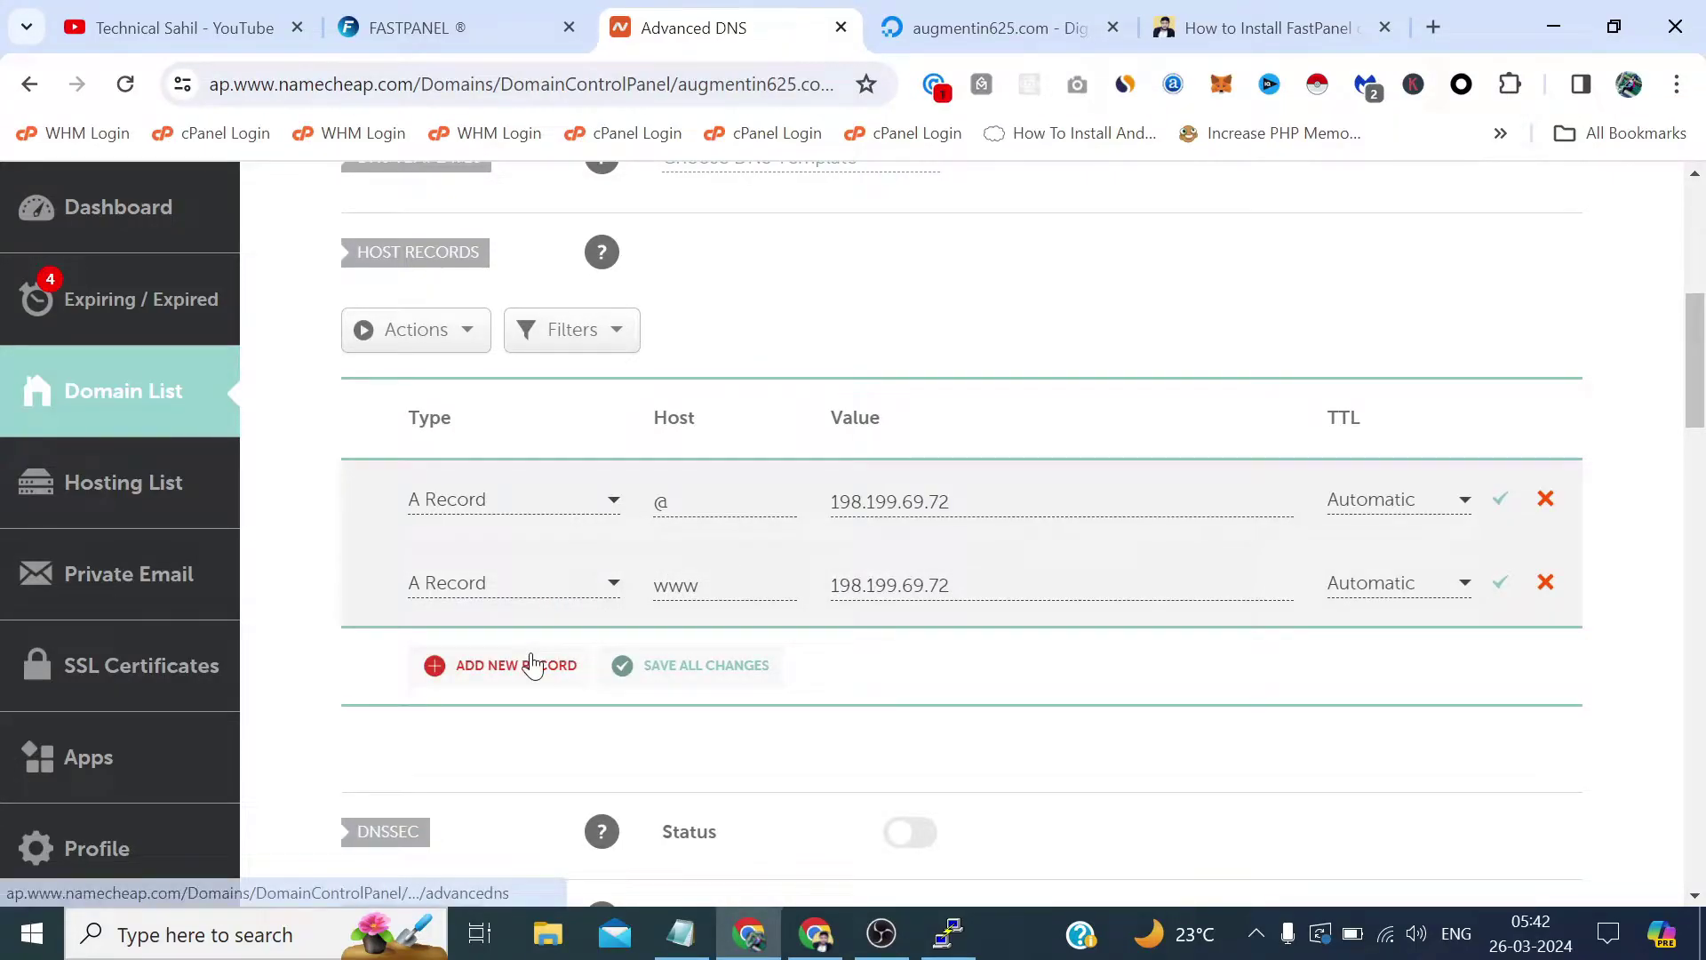
# Add a mail A record to 198.199.69.72 and save all three records.
pyautogui.click(534, 665)
pyautogui.click(514, 640)
pyautogui.click(662, 585)
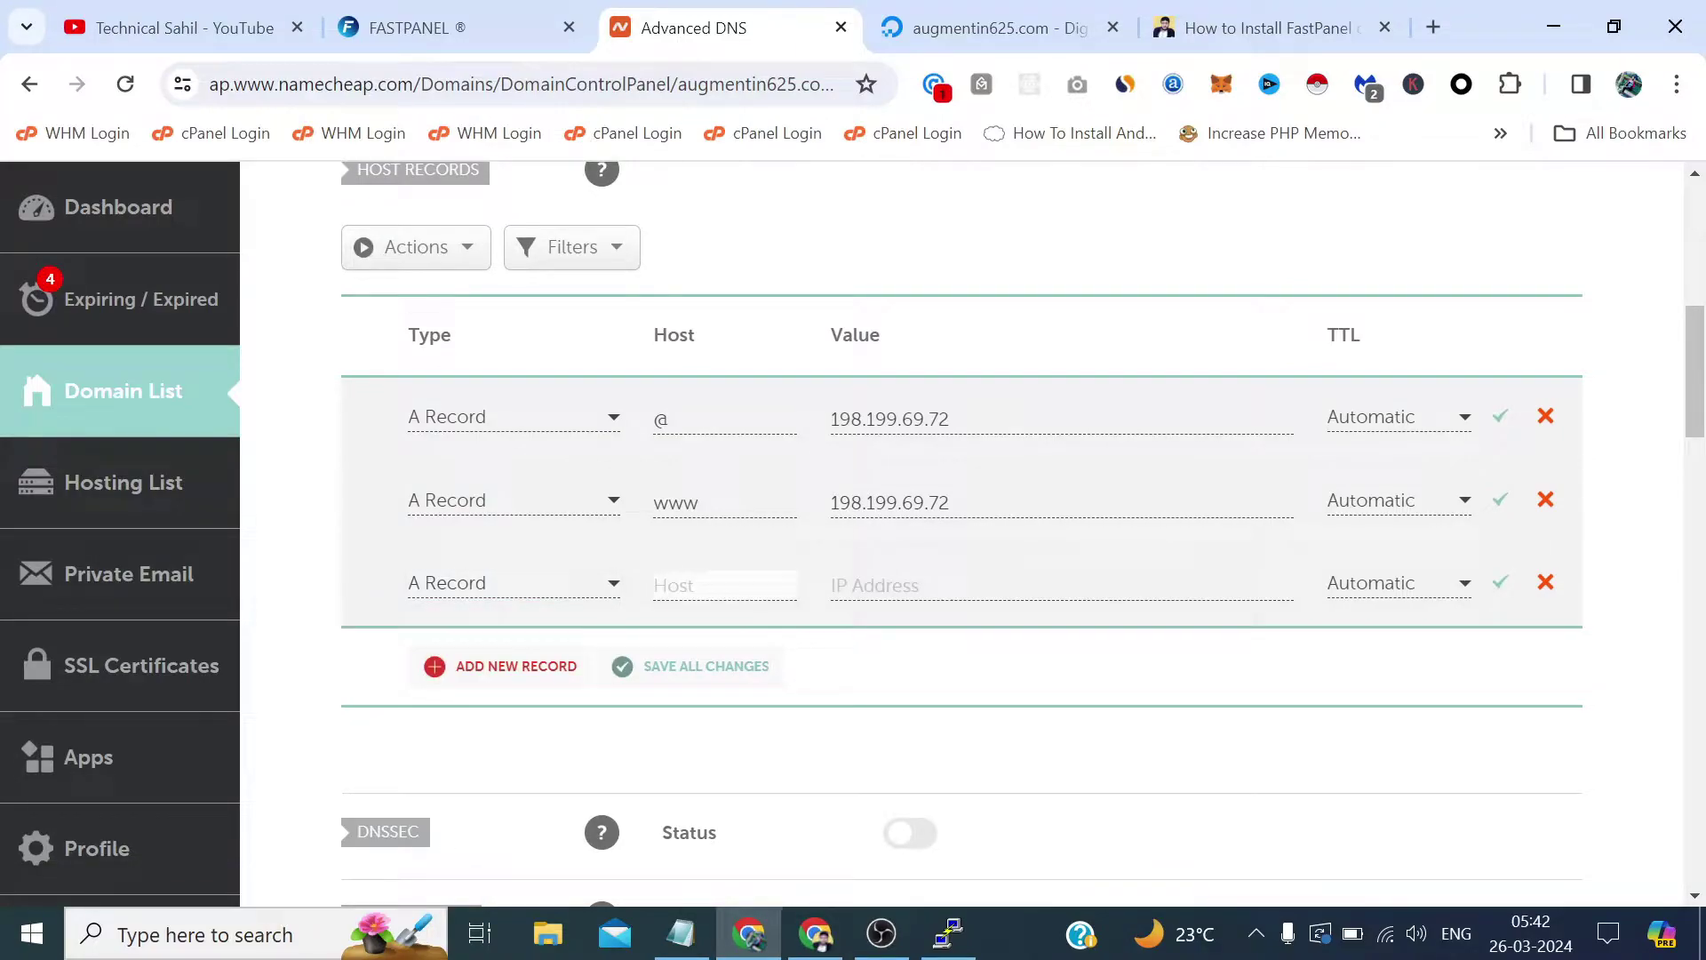
pyautogui.write('mail')
pyautogui.press('Tab')
pyautogui.write('198.199.69.72')
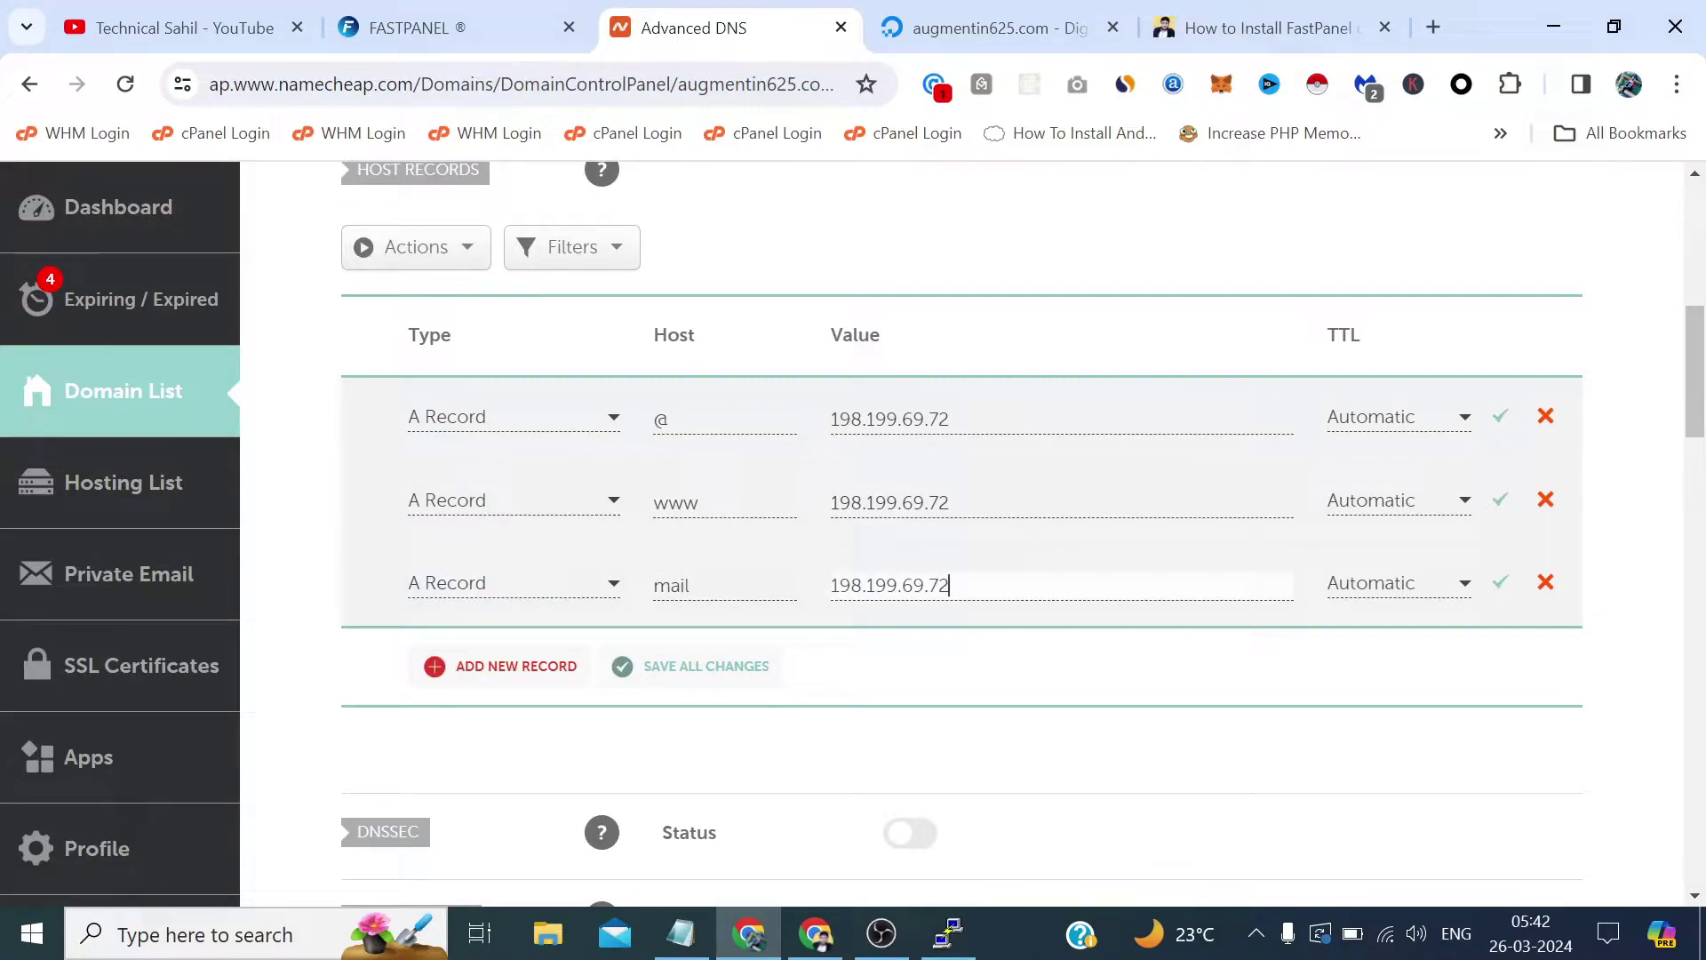
pyautogui.click(751, 667)
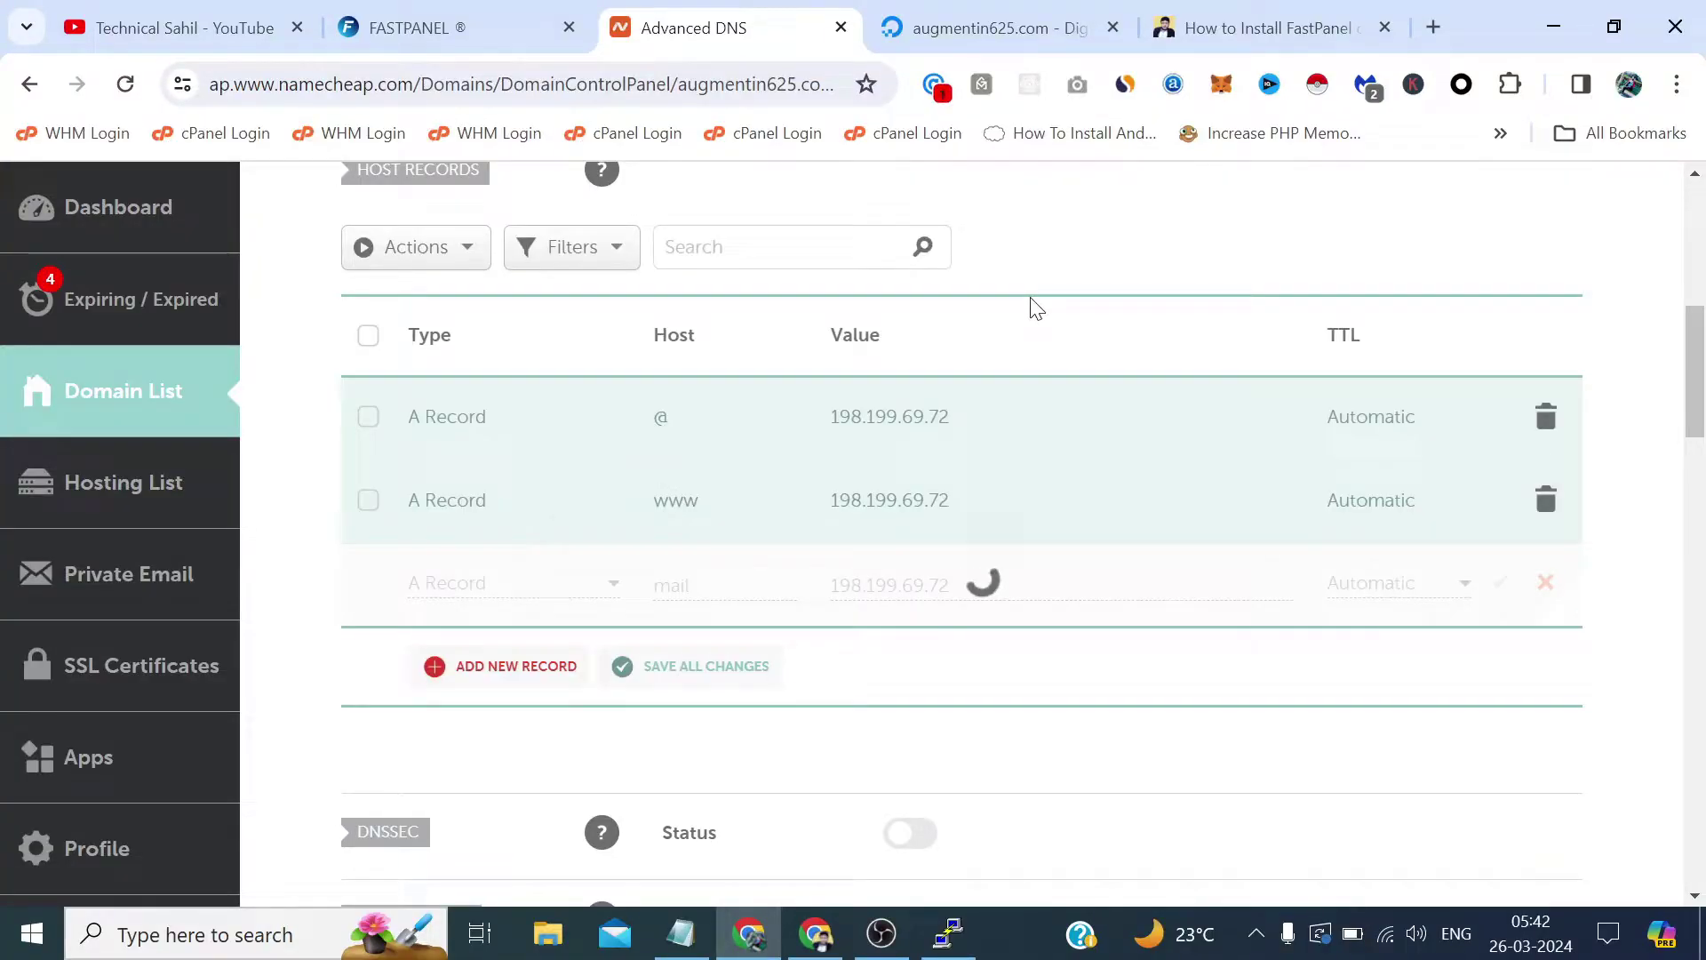
# Copy the FastPanel panel address from the maximized PuTTY terminal.
pyautogui.click(949, 932)
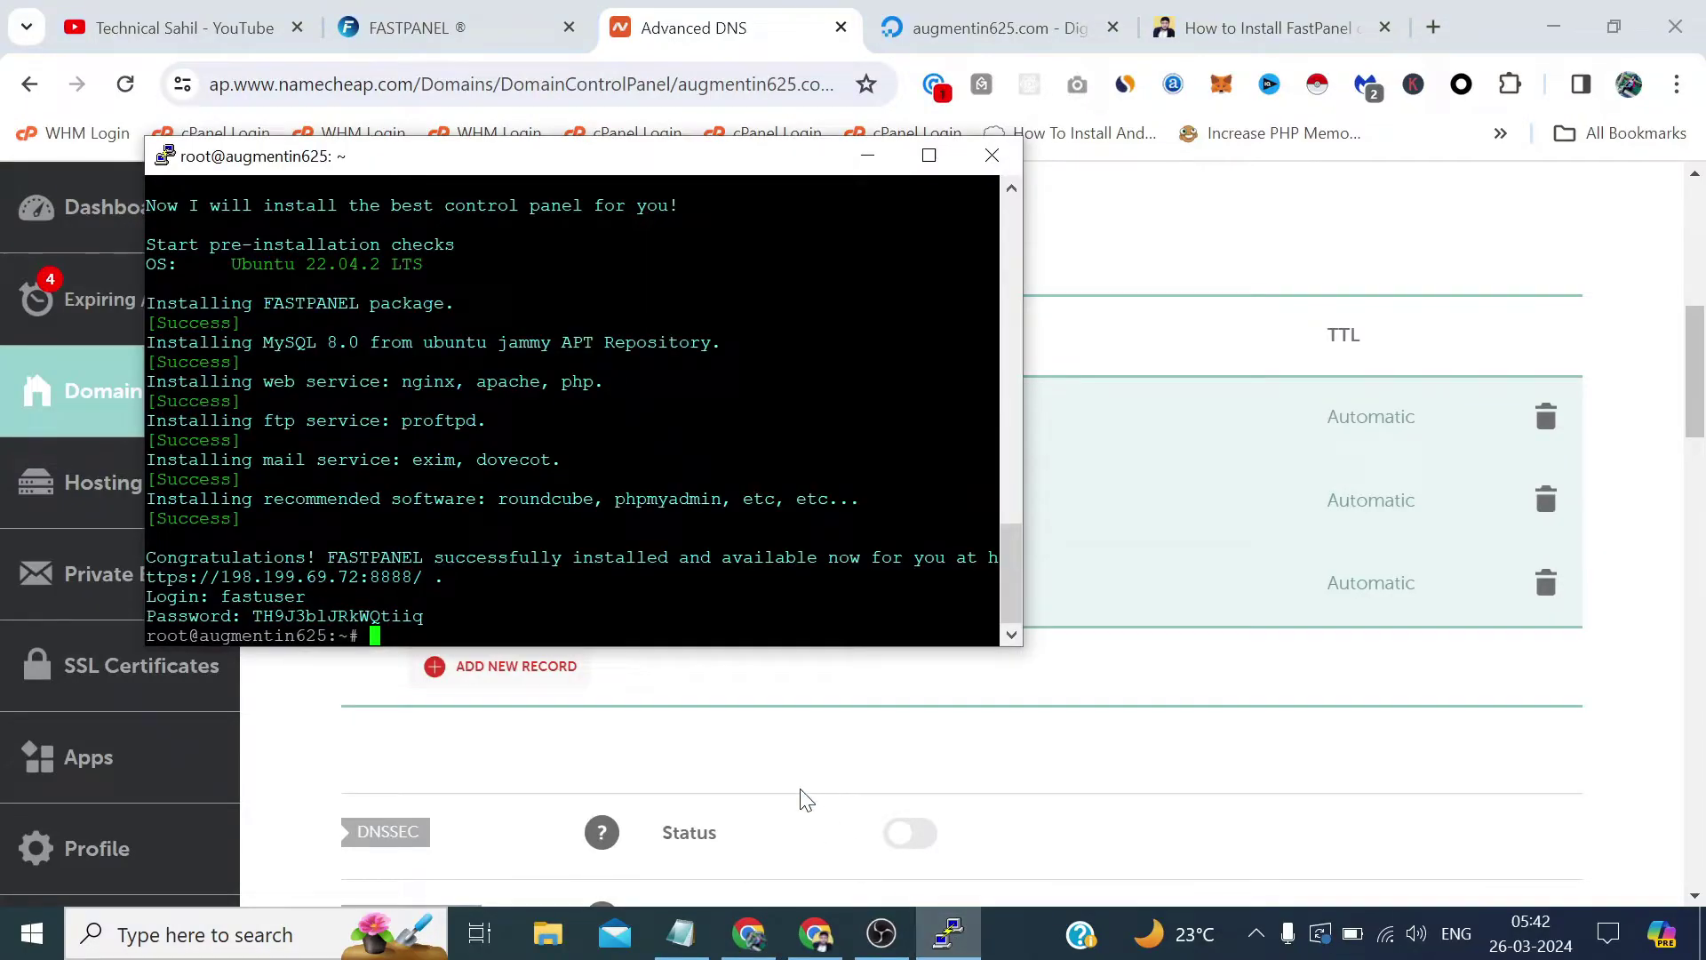
pyautogui.moveTo(435, 576); pyautogui.dragTo(146, 537)
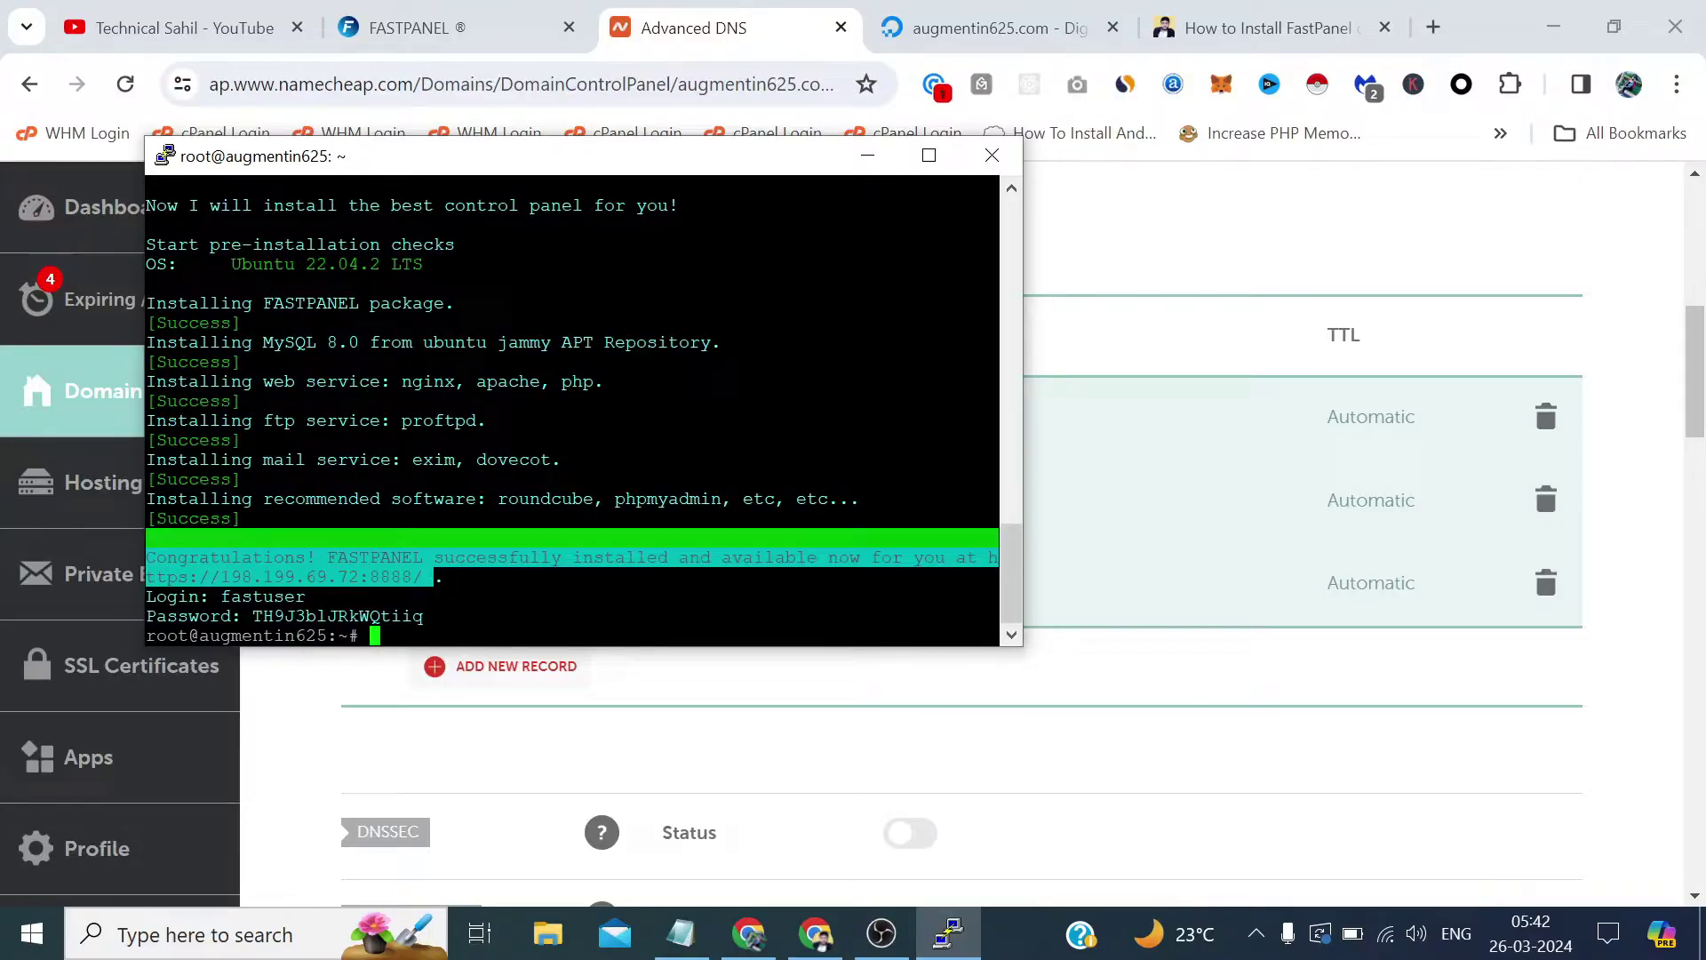
pyautogui.click(929, 155)
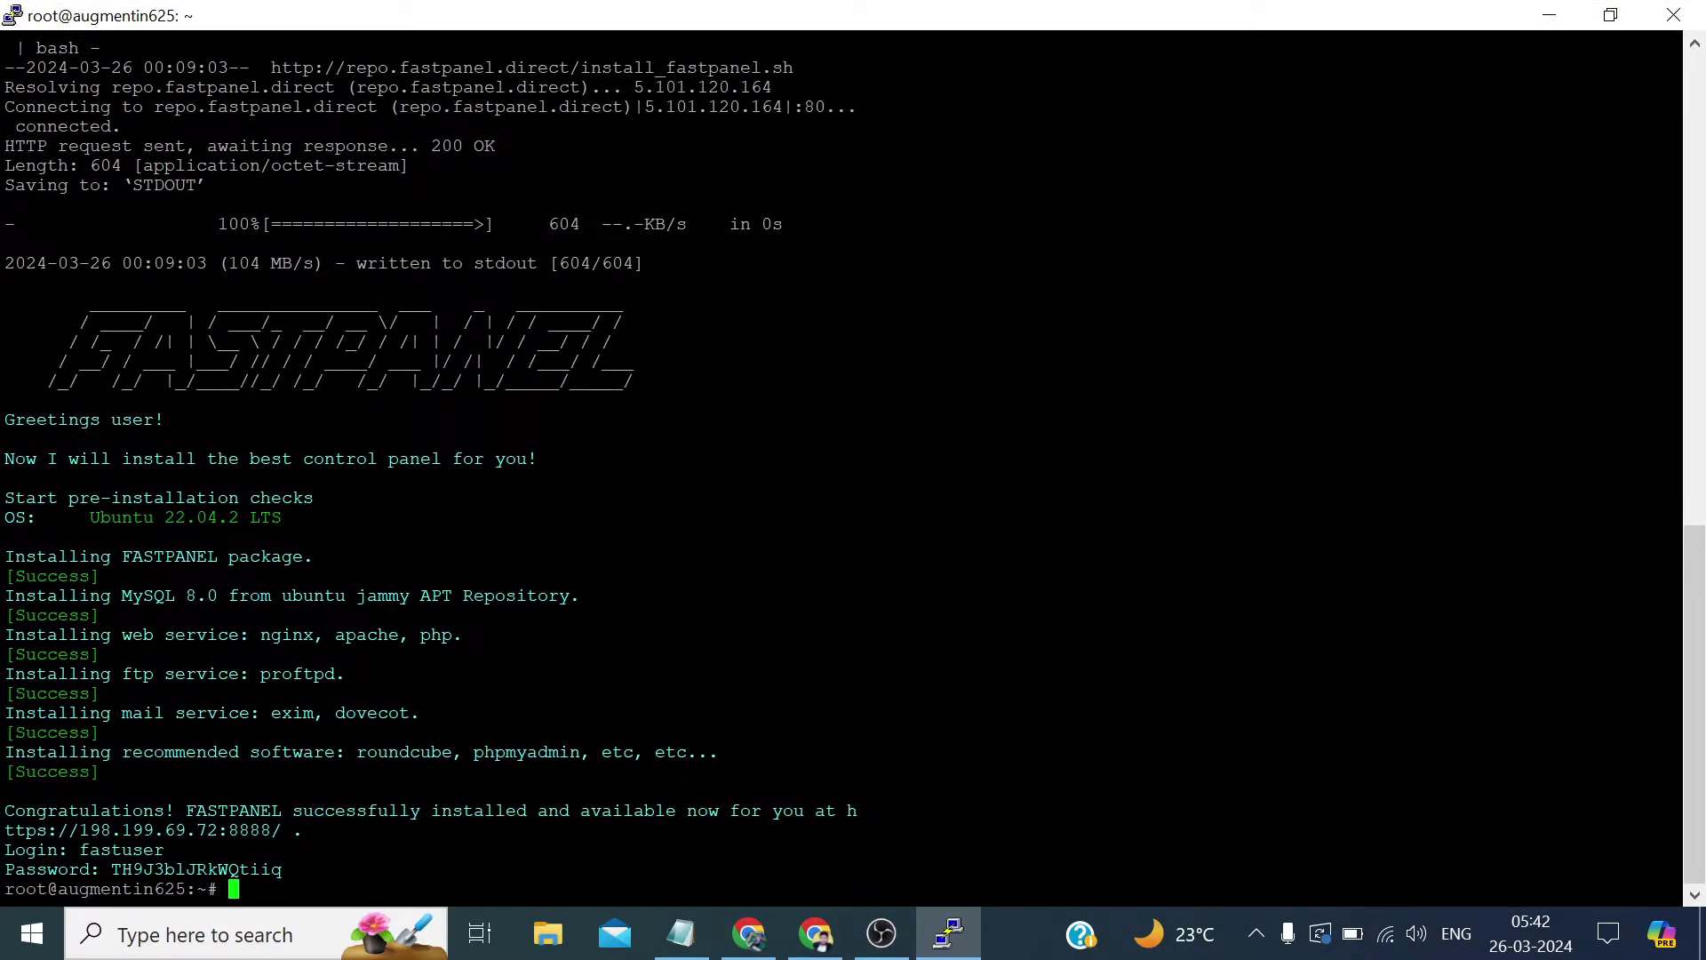
pyautogui.moveTo(851, 811); pyautogui.dragTo(281, 830)
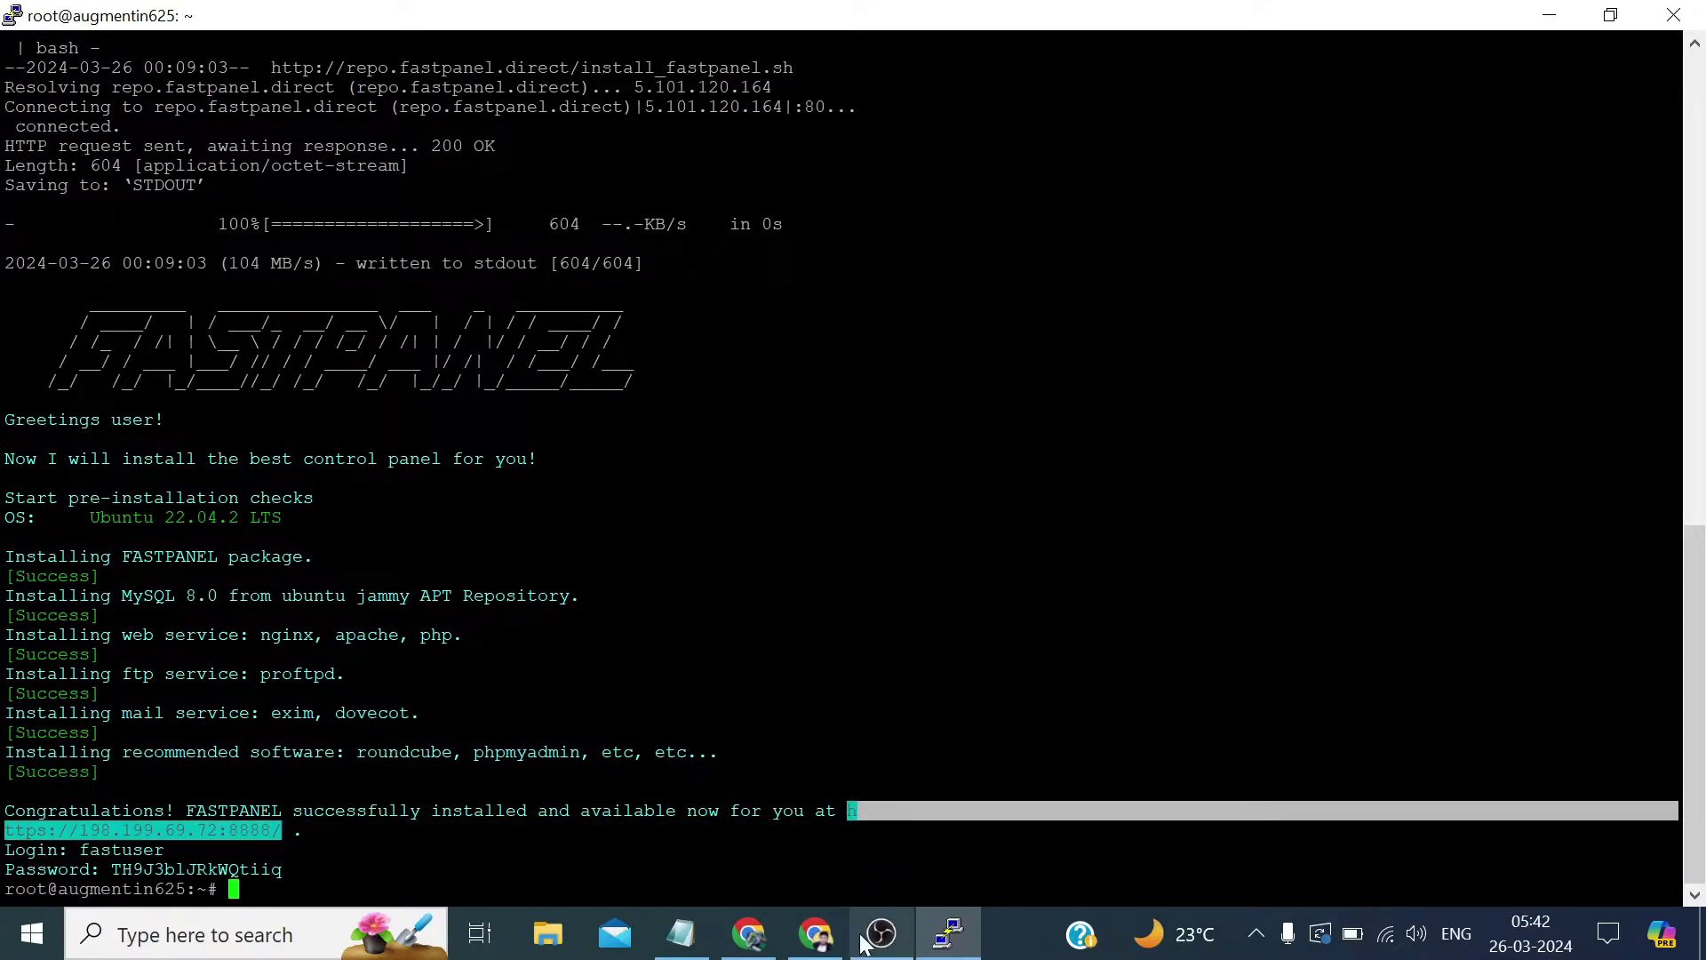
pyautogui.click(749, 933)
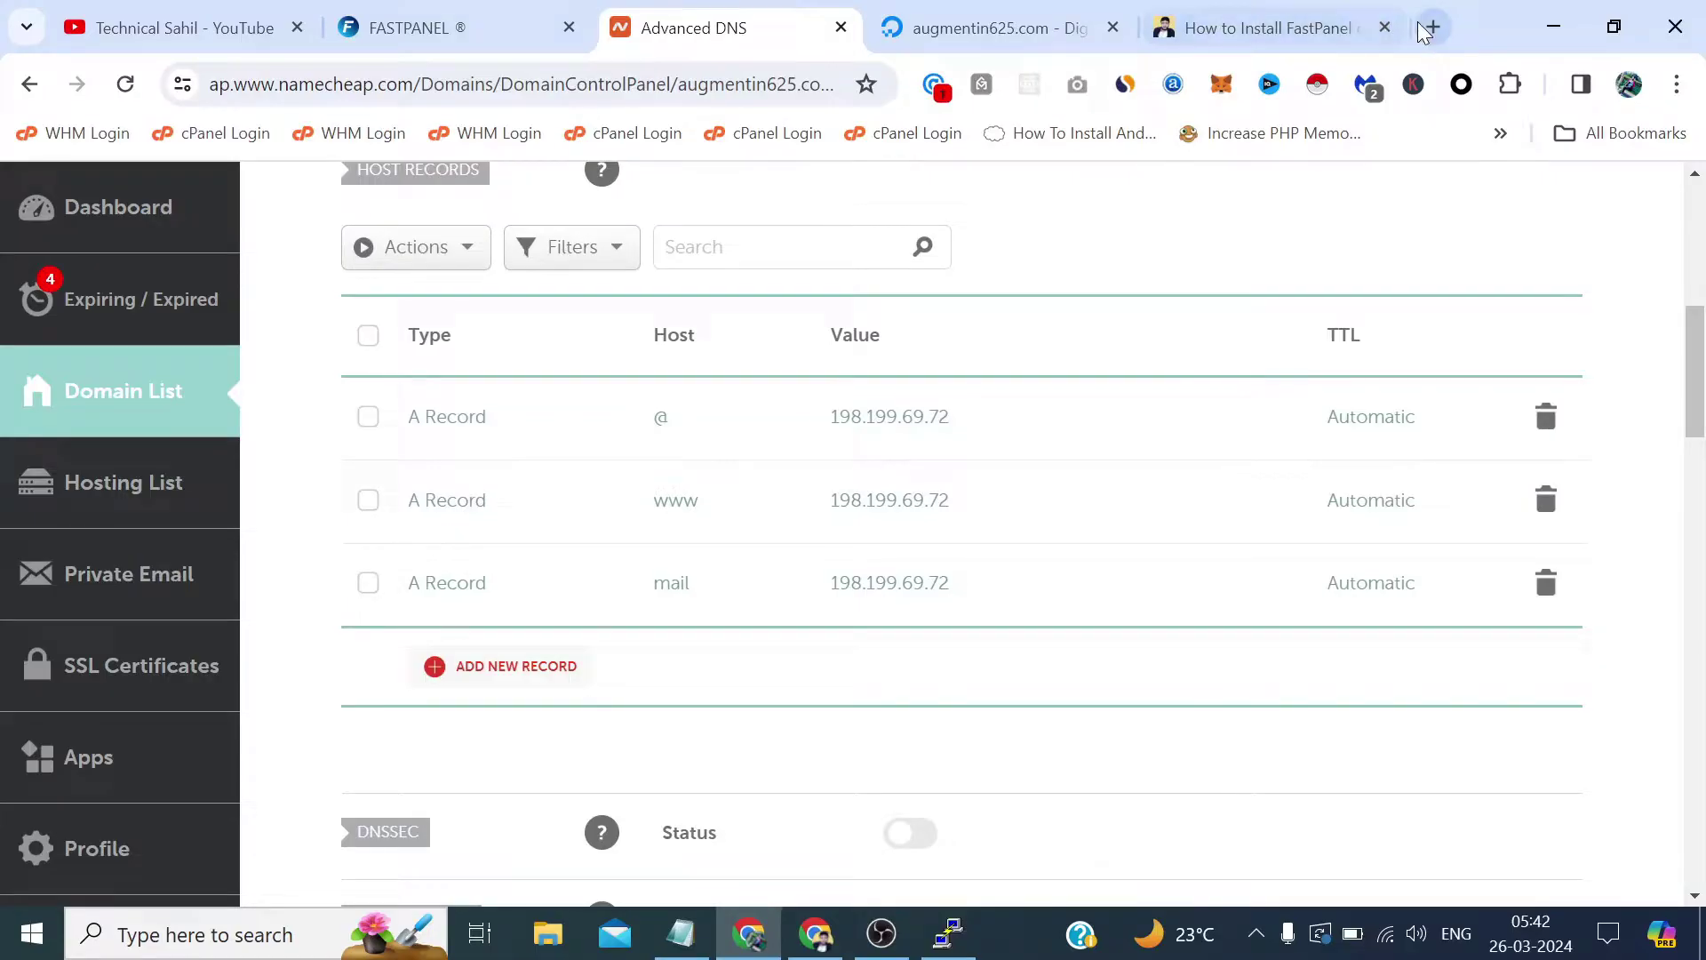
pyautogui.click(1429, 27)
pyautogui.write('h ttps://198.199.69.72:8888/')
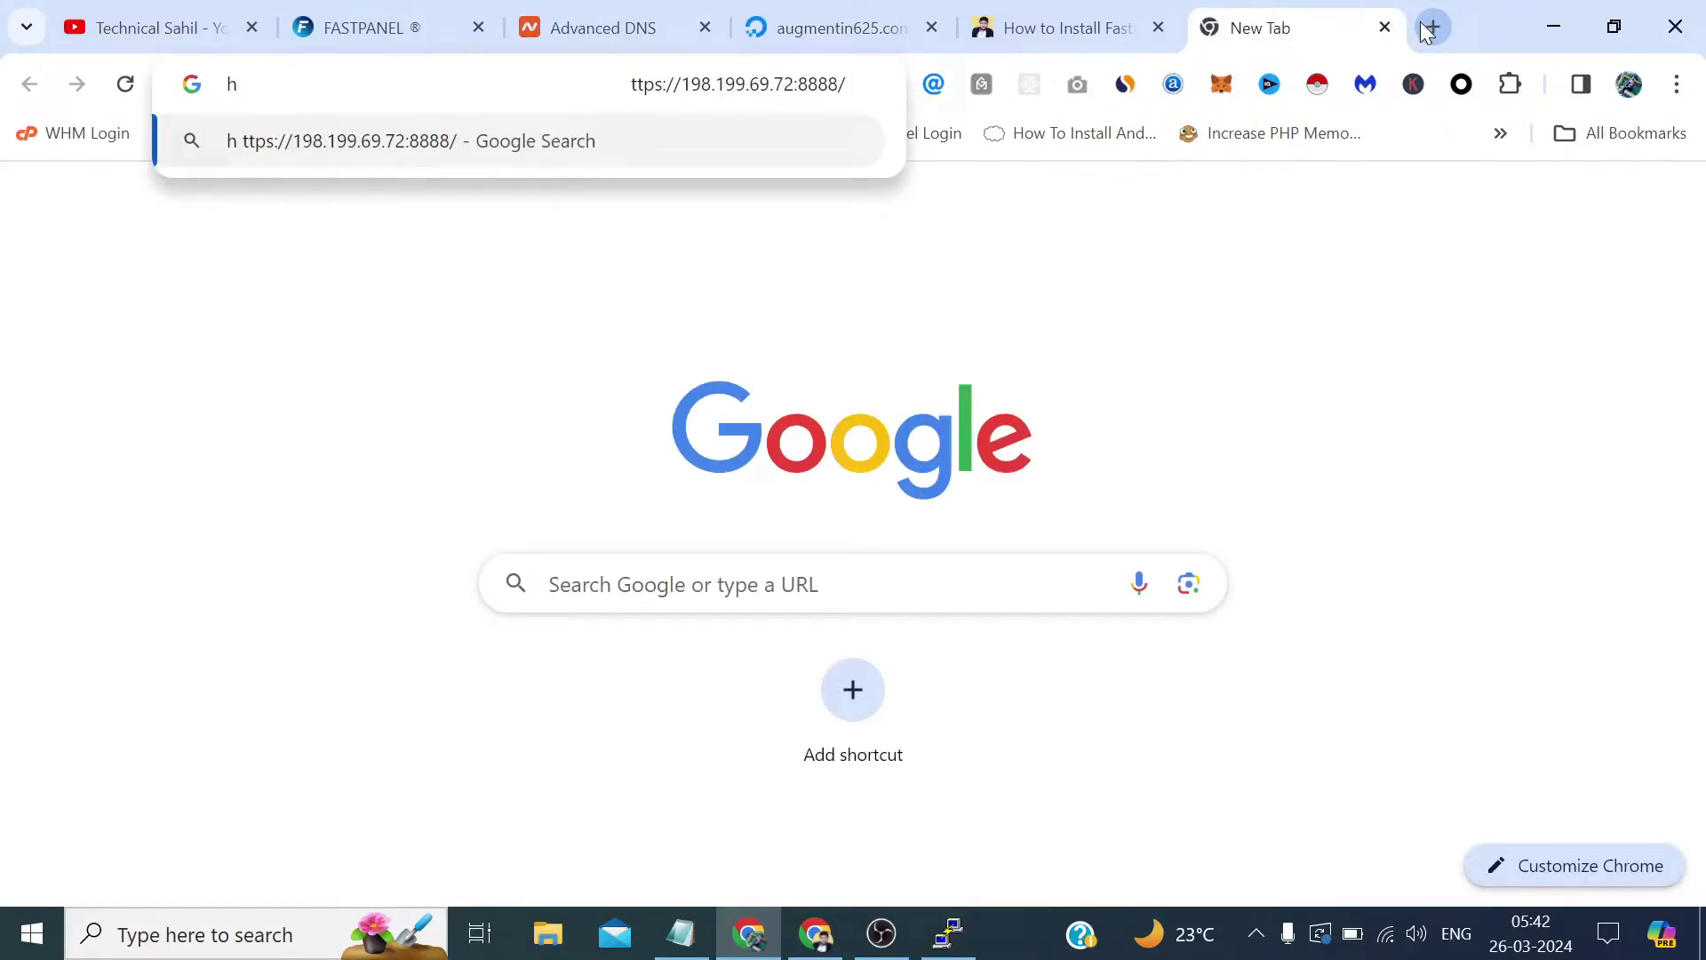
pyautogui.moveTo(631, 83); pyautogui.dragTo(237, 87)
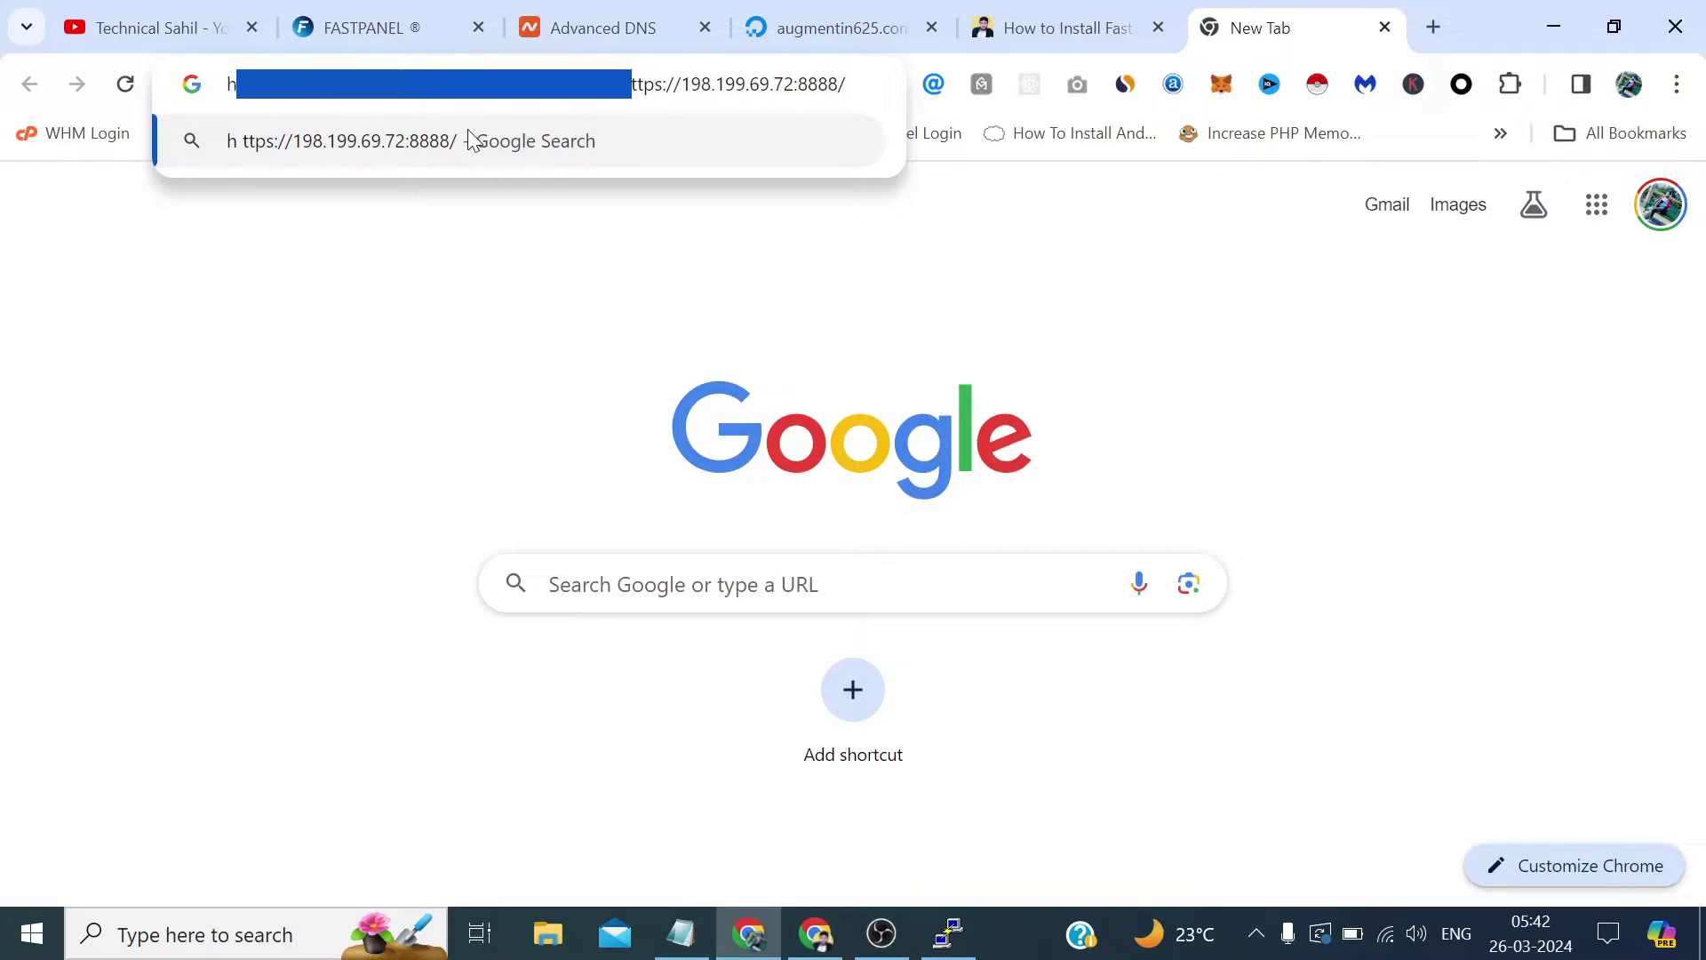
pyautogui.press('BackSpace')
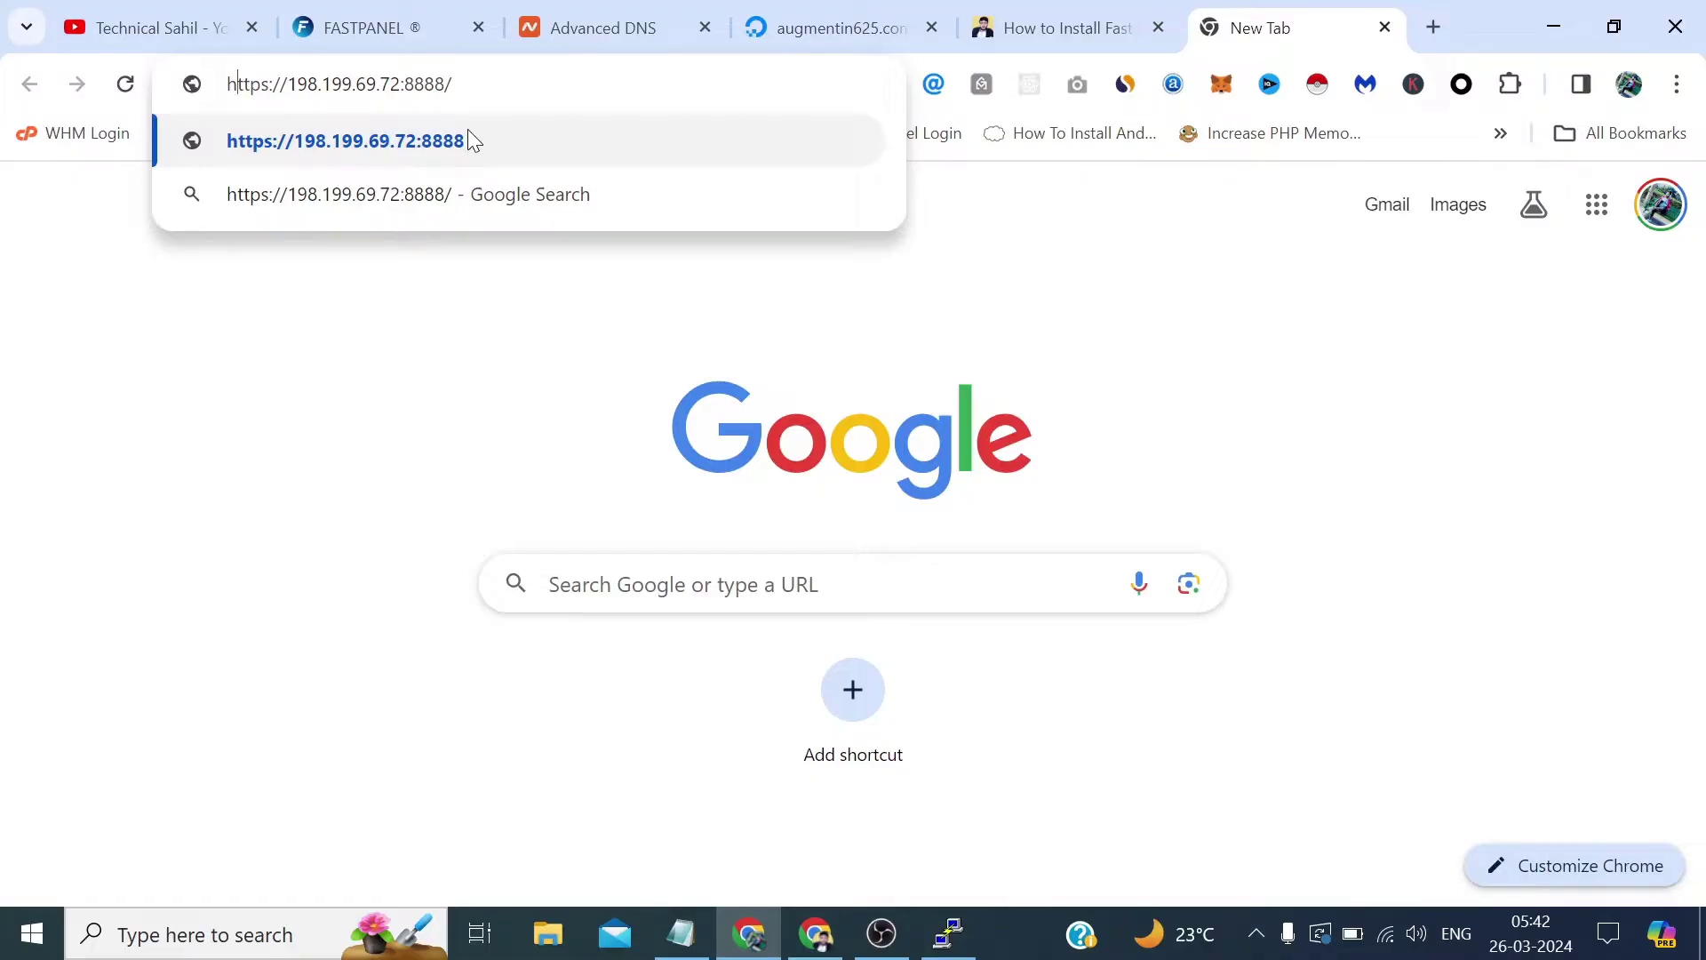
pyautogui.click(469, 140)
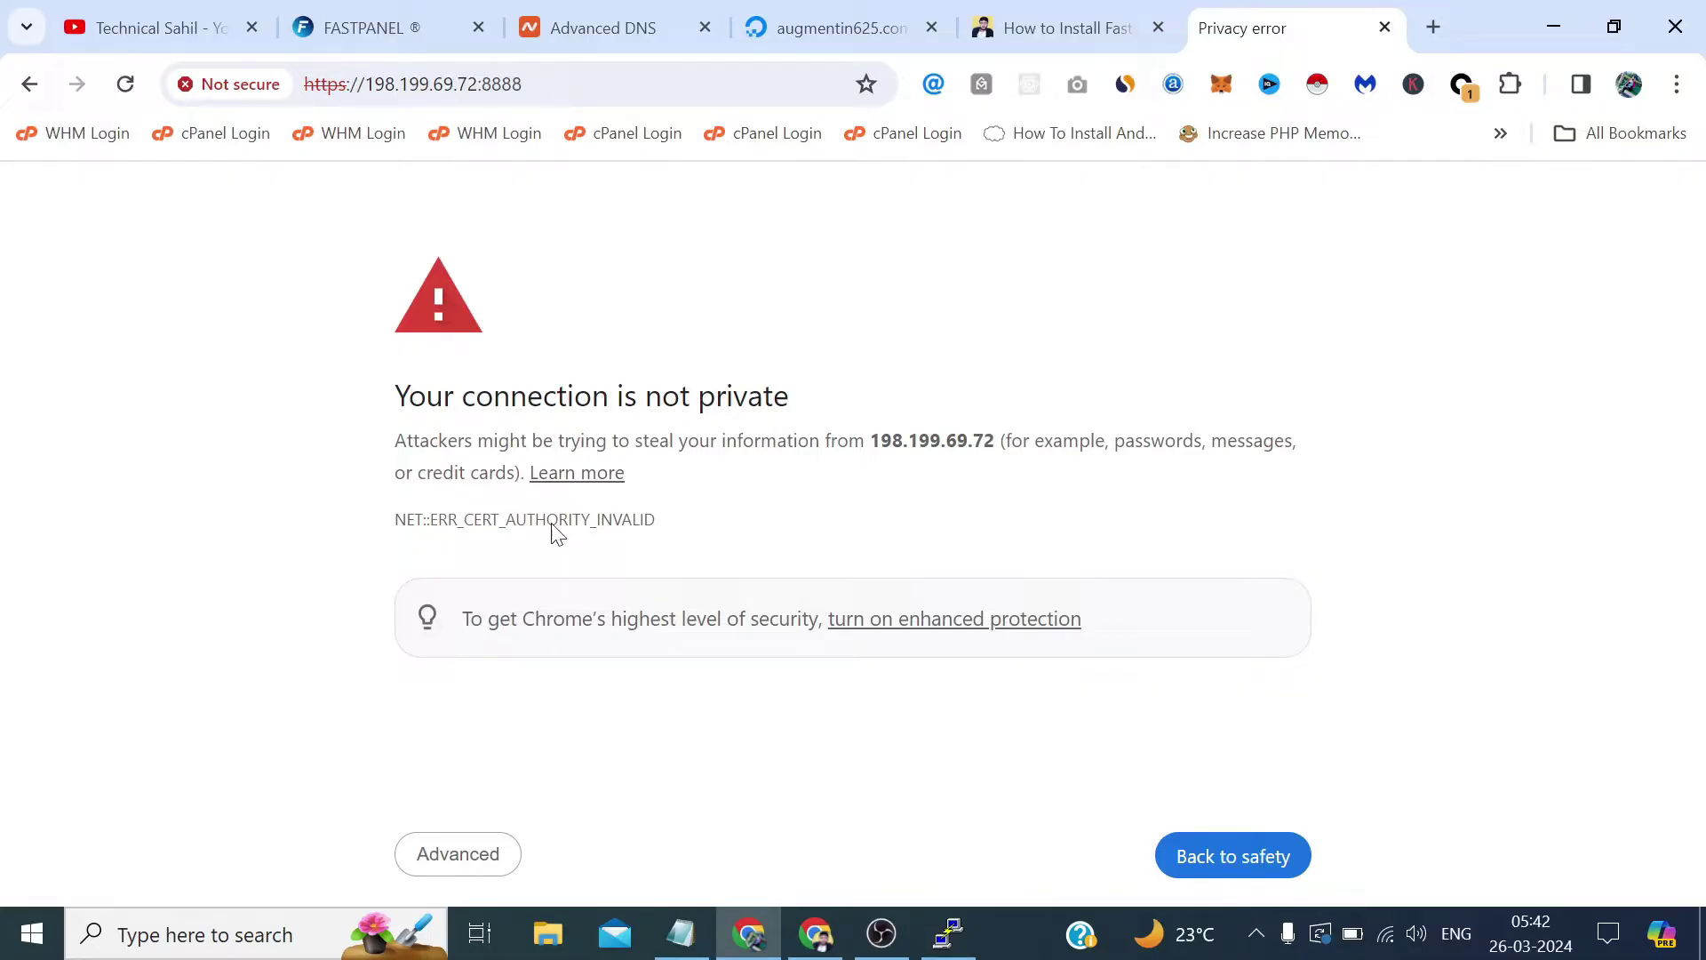
# Proceed past the certificate warning, copy the panel login password, and return to the FASTPANEL website tab.
pyautogui.click(511, 869)
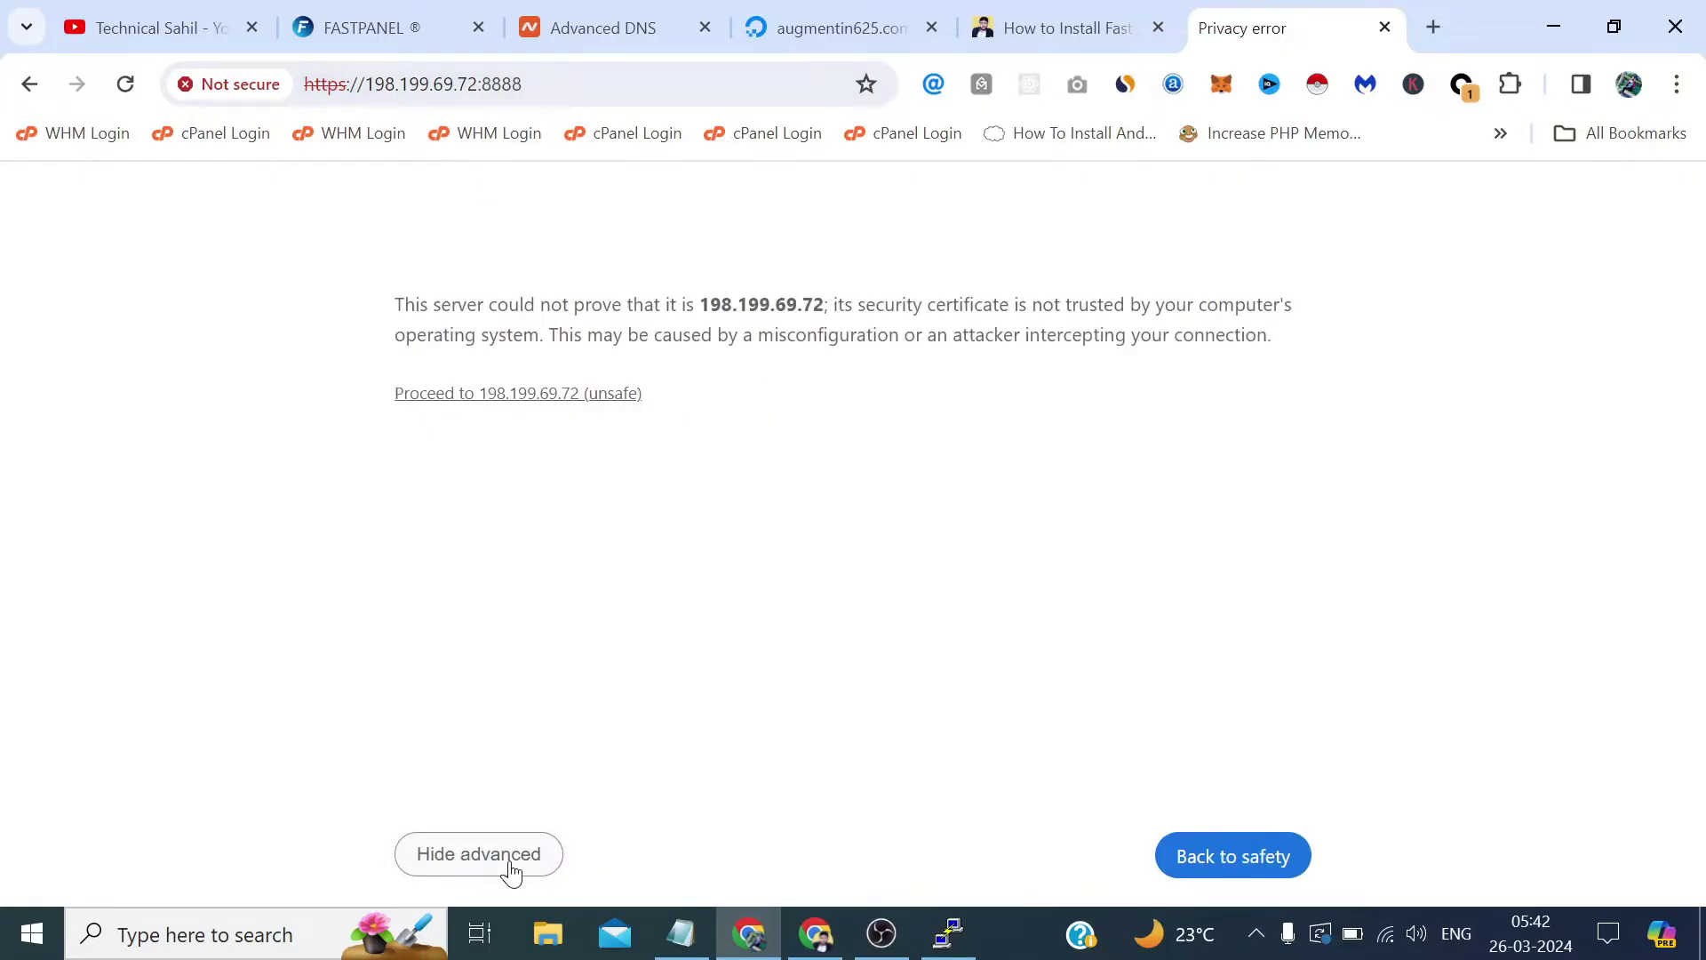
pyautogui.click(553, 398)
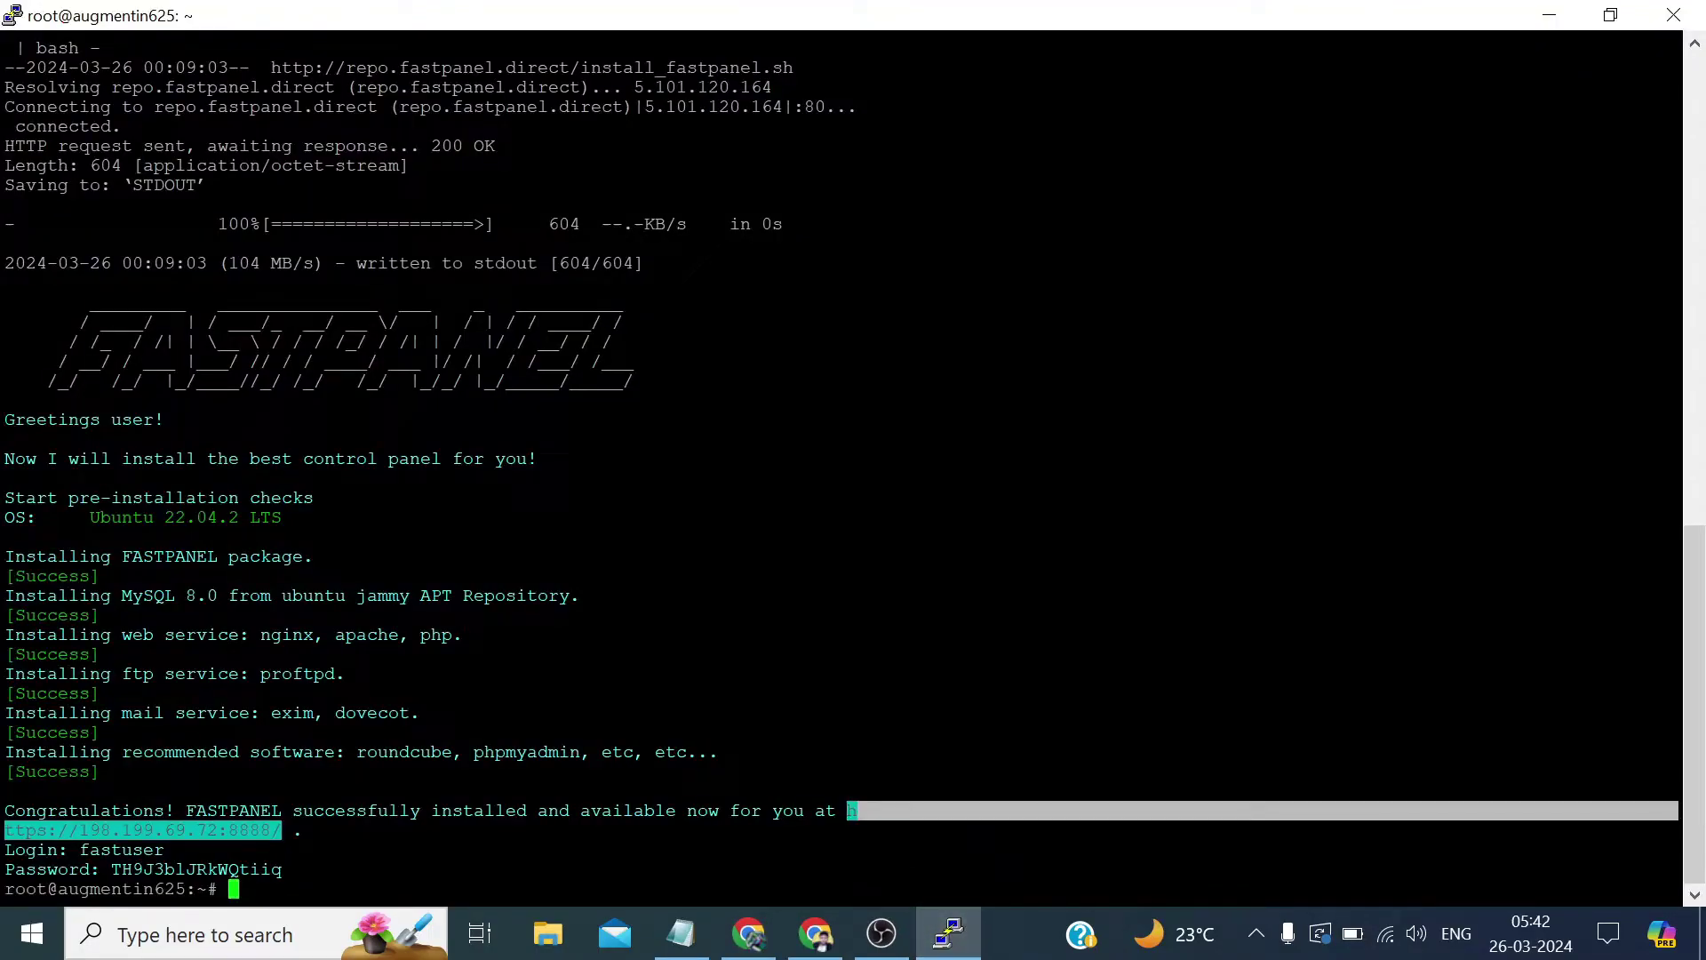
pyautogui.moveTo(1670, 869); pyautogui.dragTo(141, 869)
pyautogui.click(141, 869)
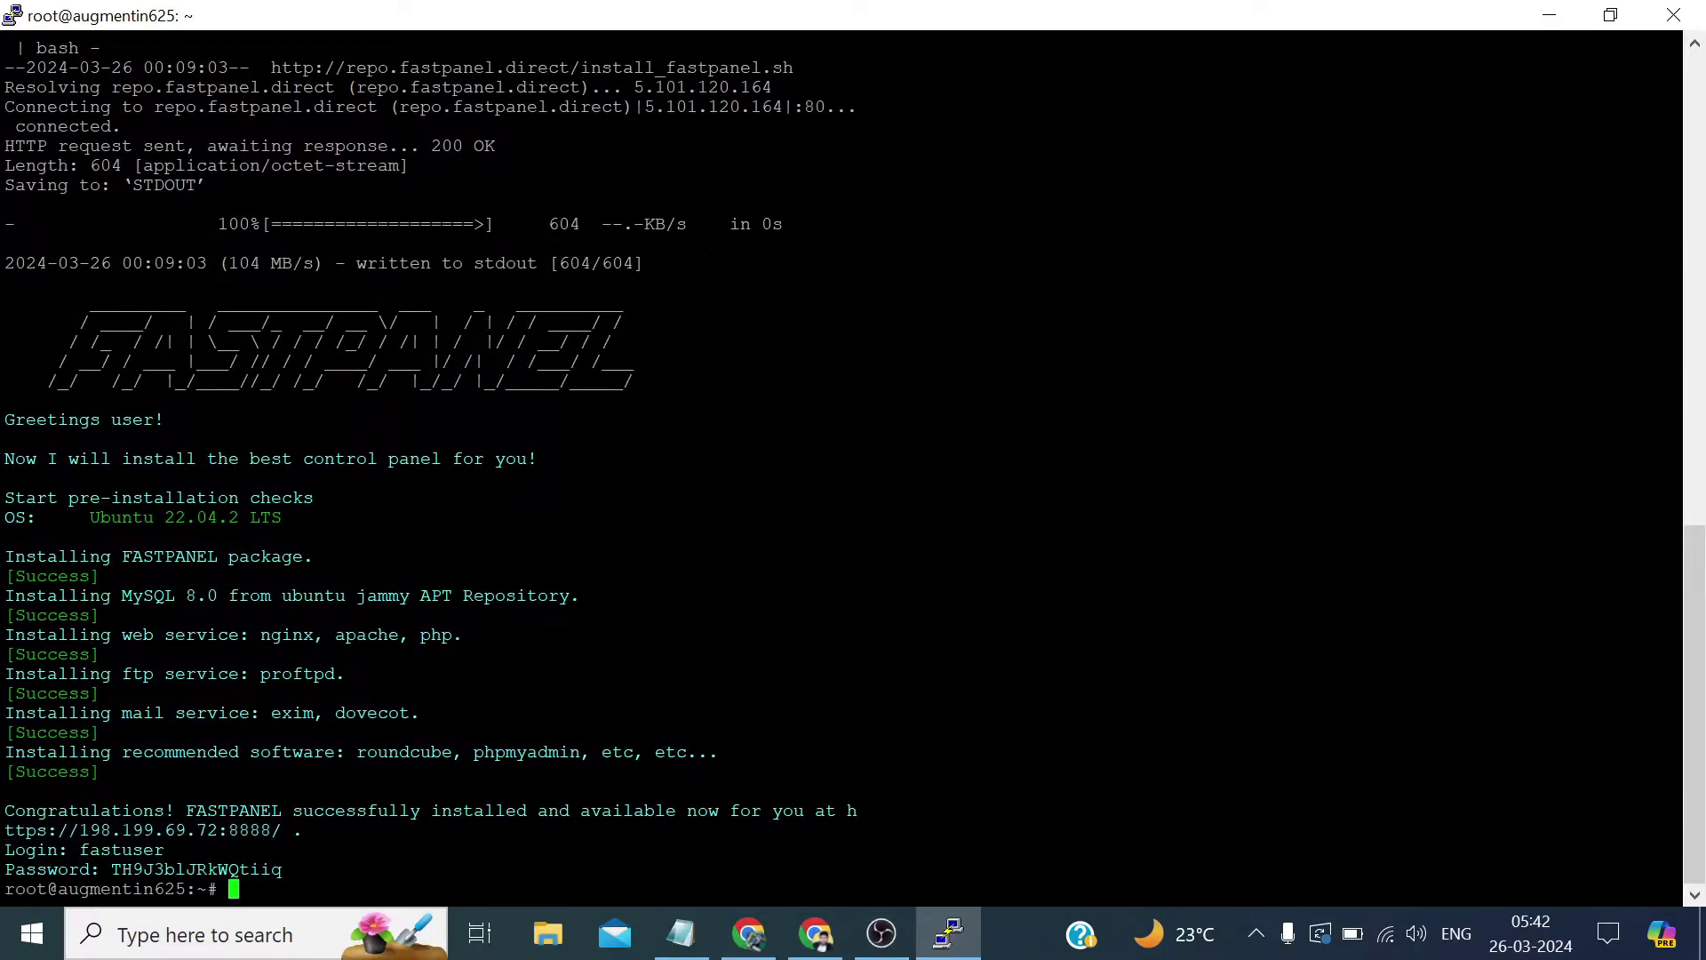
pyautogui.moveTo(283, 869); pyautogui.dragTo(111, 869)
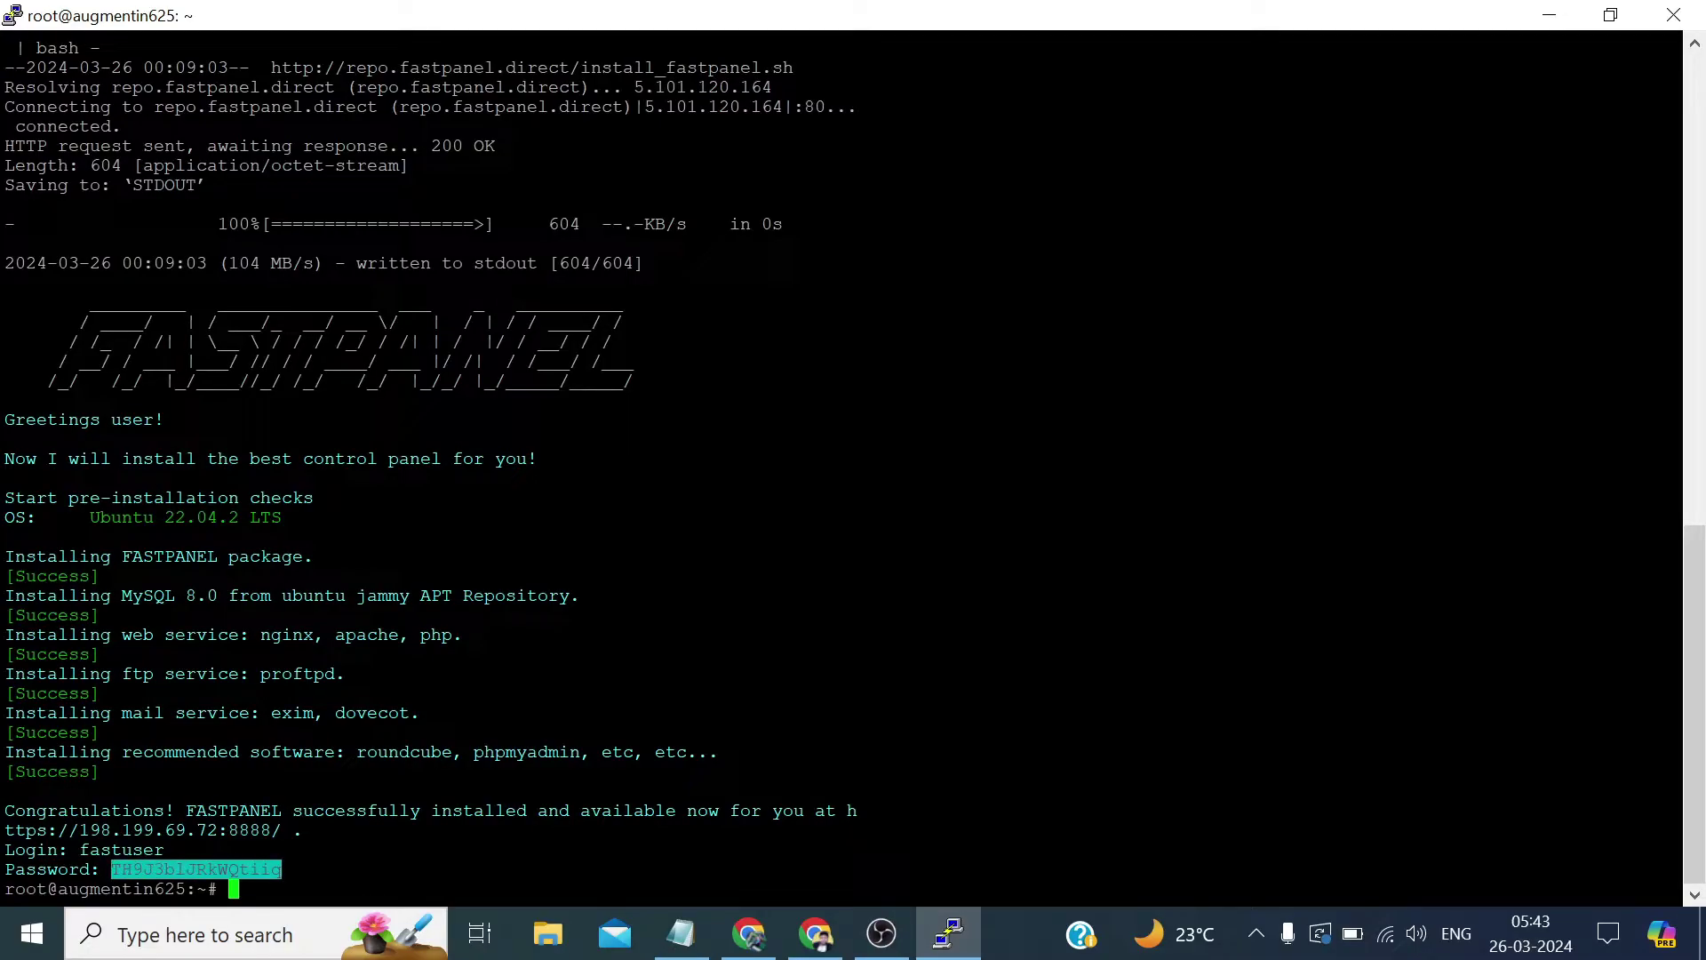
pyautogui.click(764, 928)
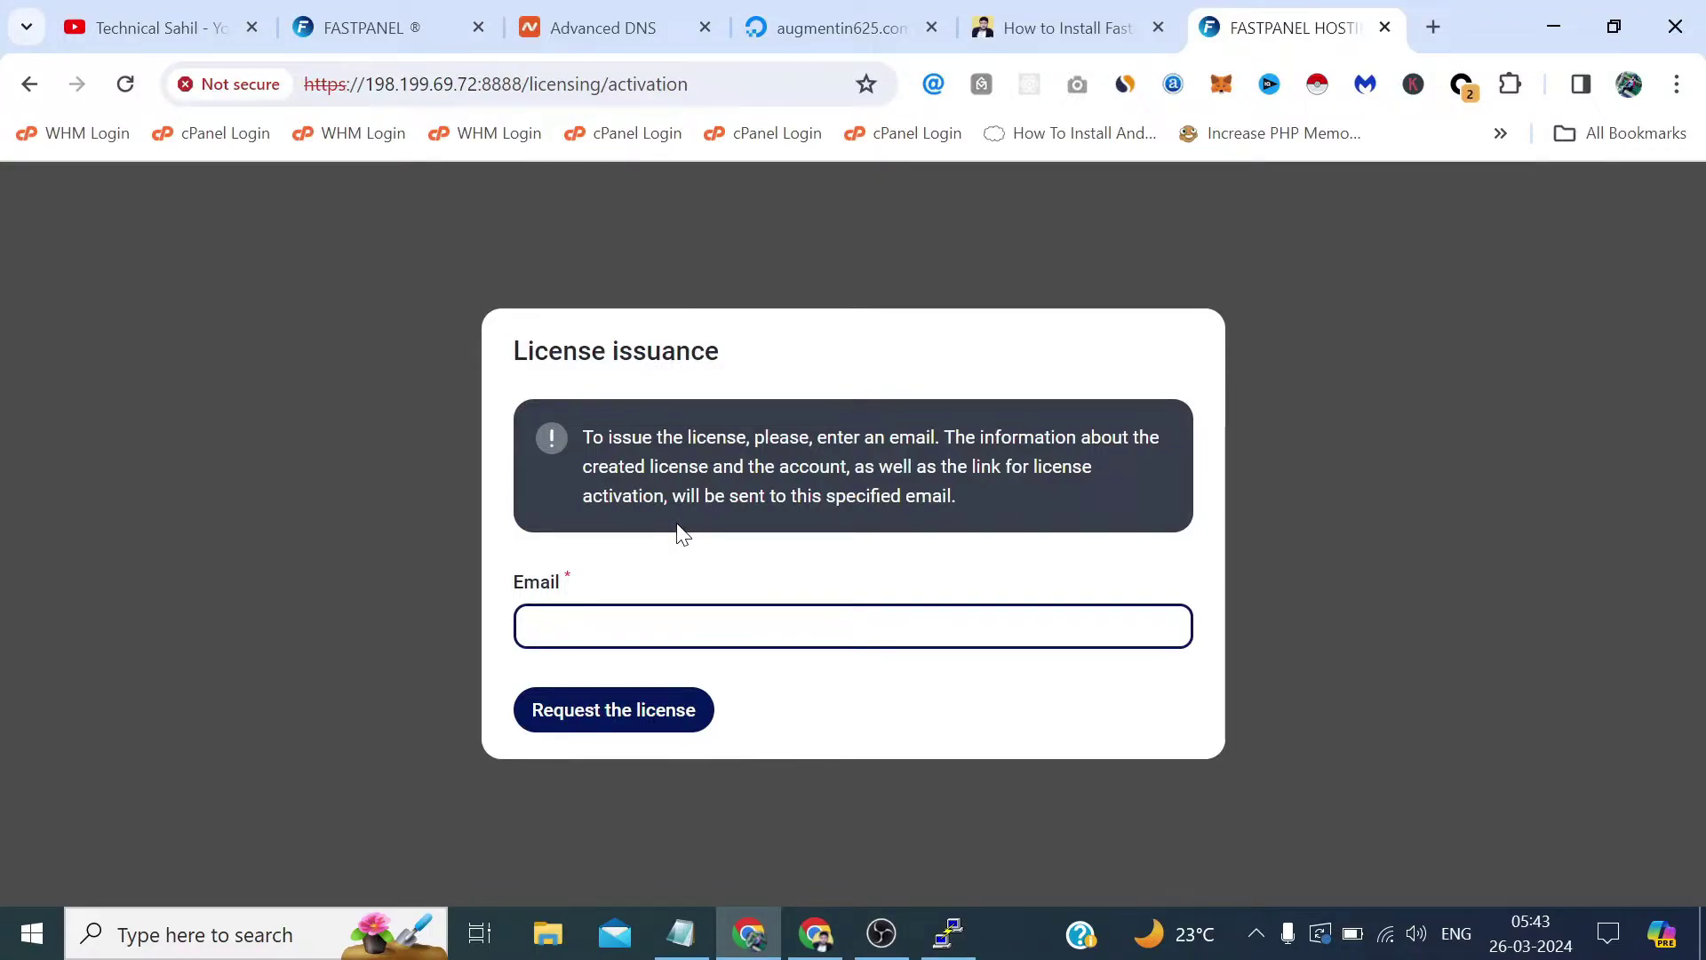
pyautogui.click(411, 13)
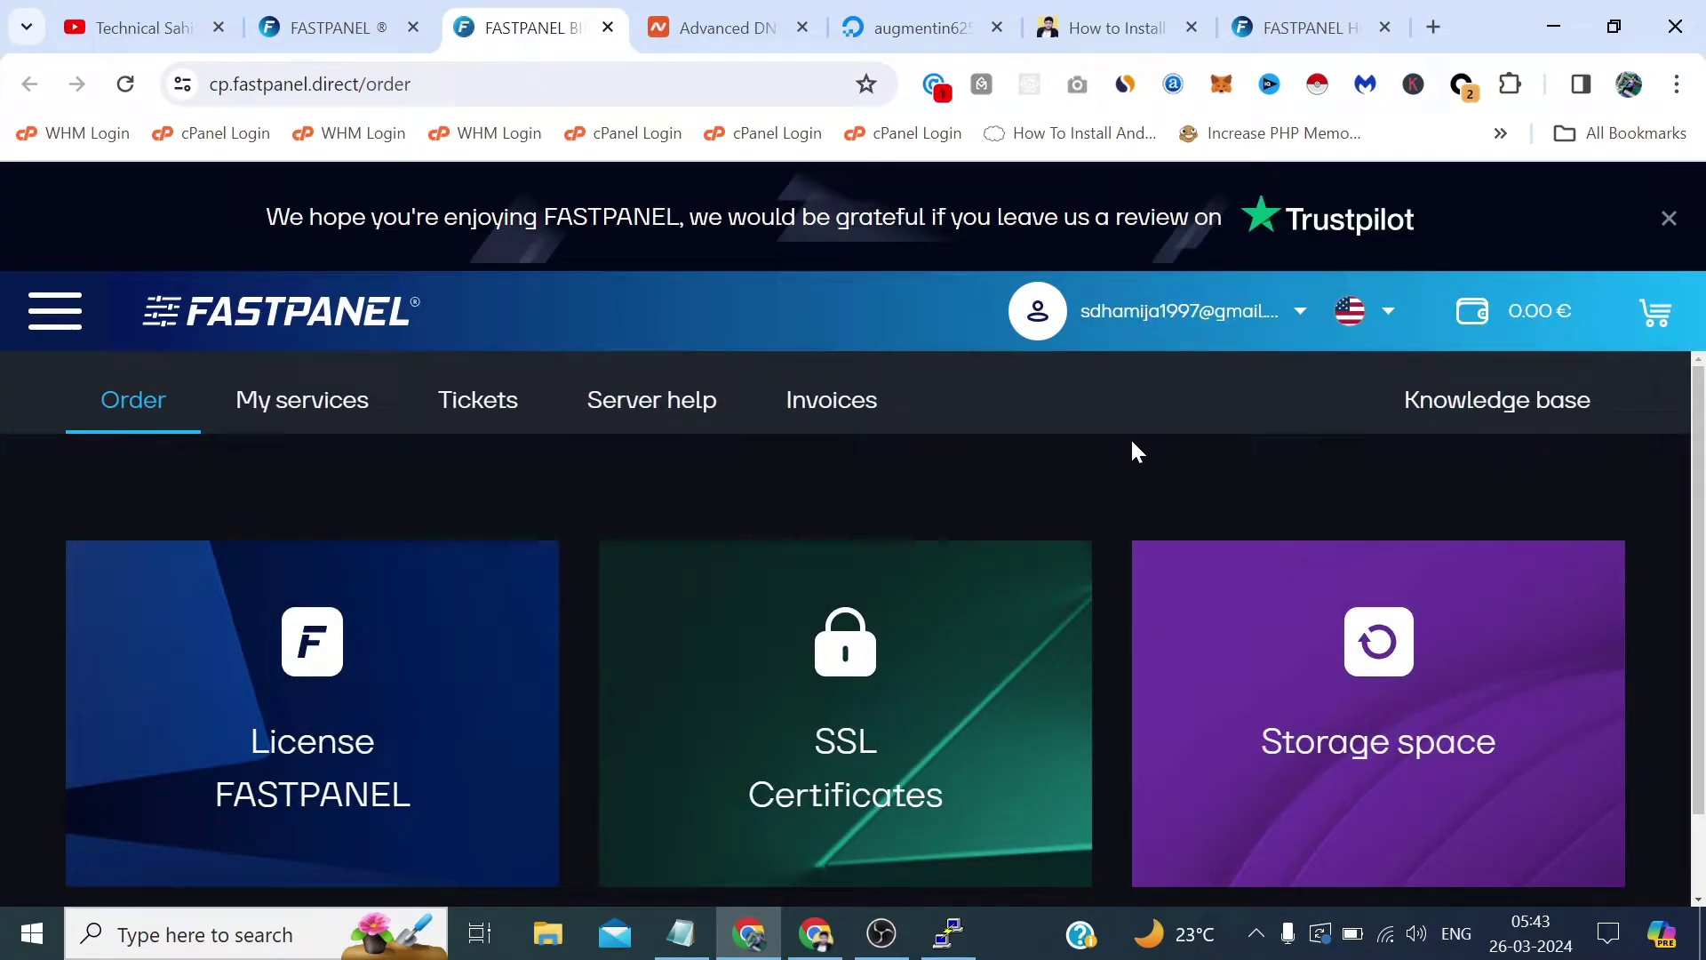
# Sign out, then sign up with a new e-mail address, accepting the privacy policy and licence agreement.
pyautogui.click(1298, 315)
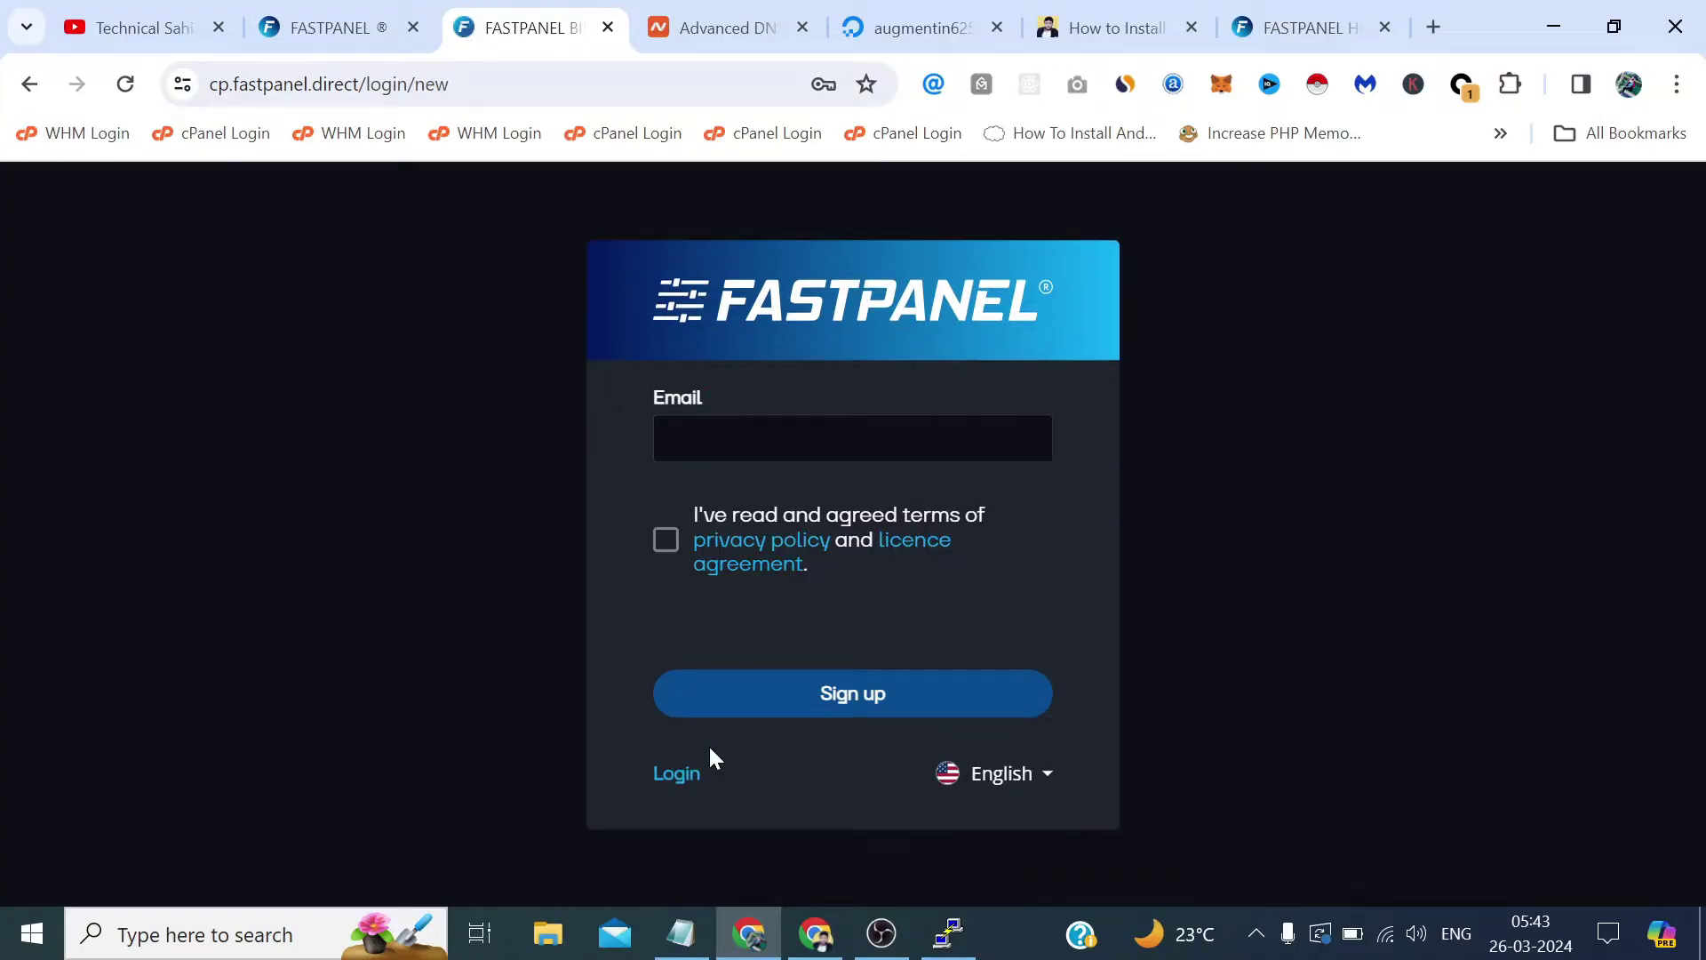
pyautogui.moveTo(888, 438); pyautogui.dragTo(662, 438)
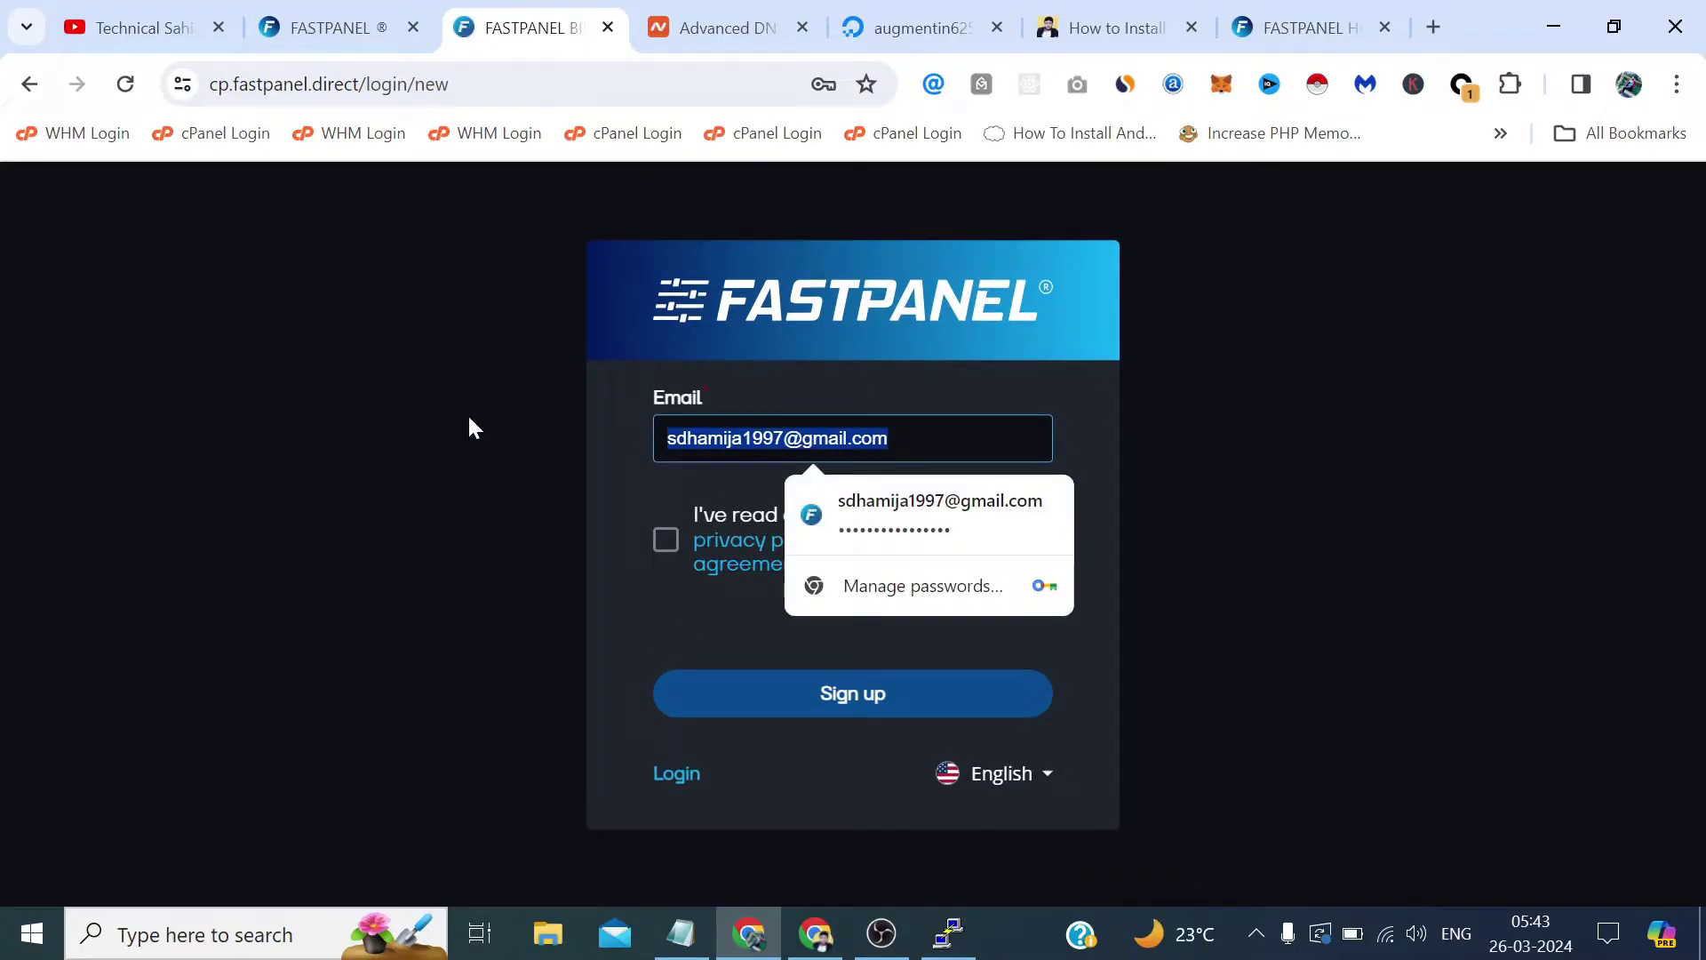
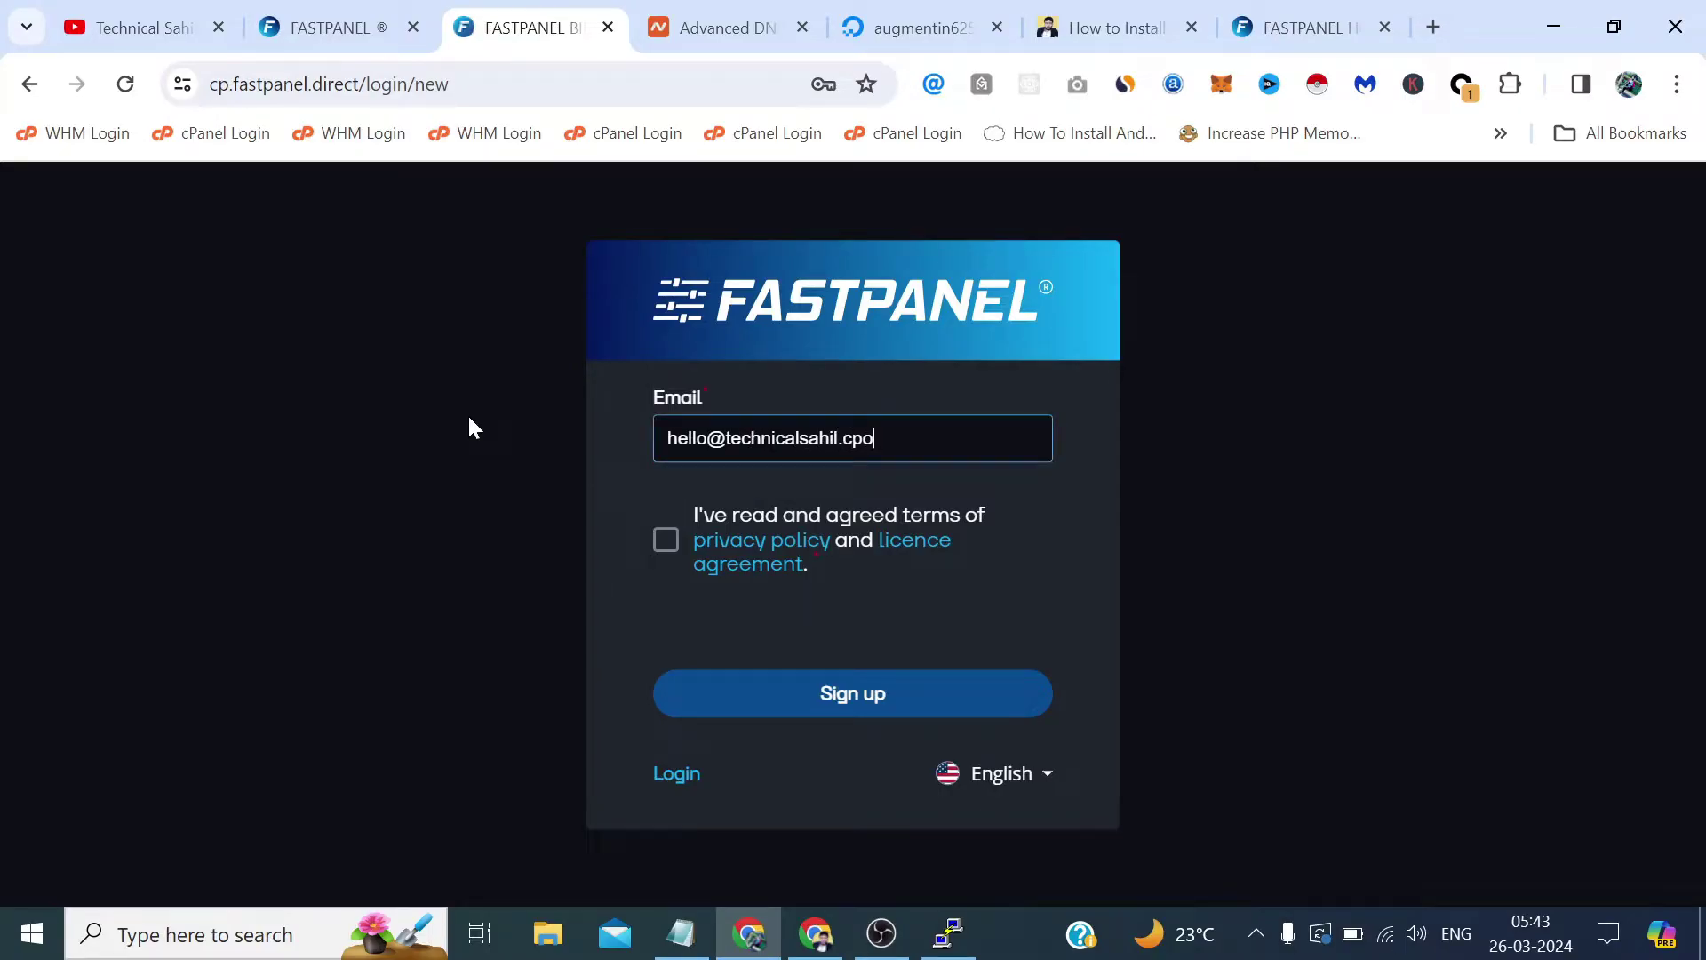
pyautogui.click(665, 538)
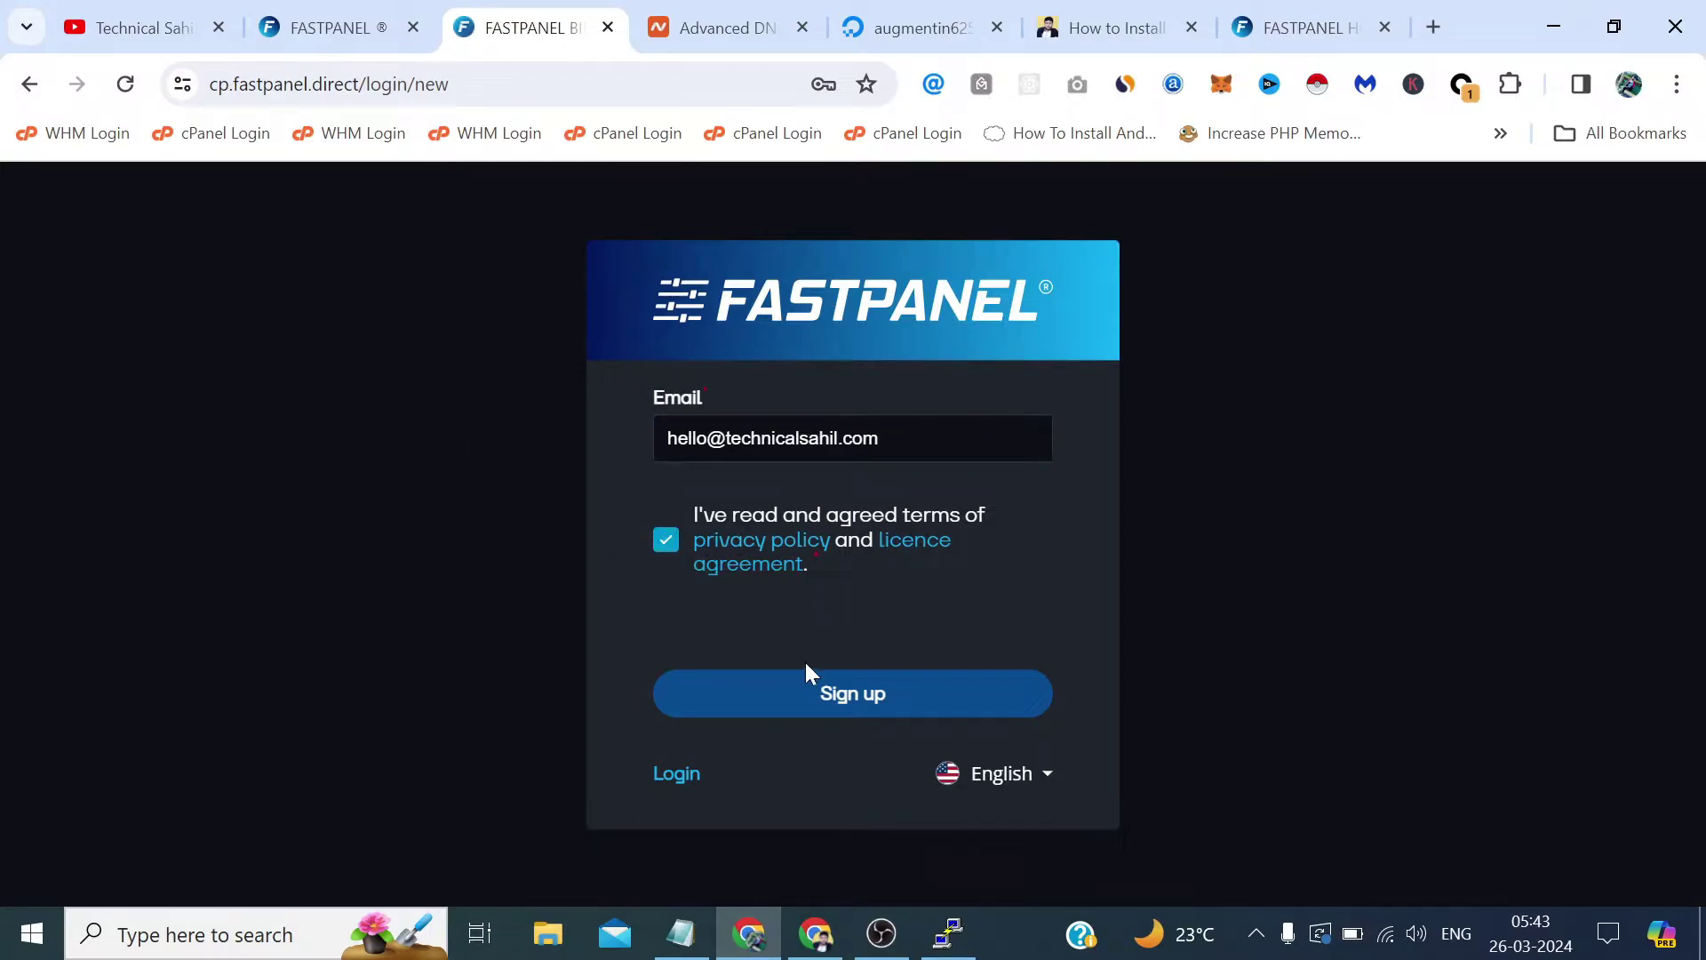
pyautogui.click(844, 695)
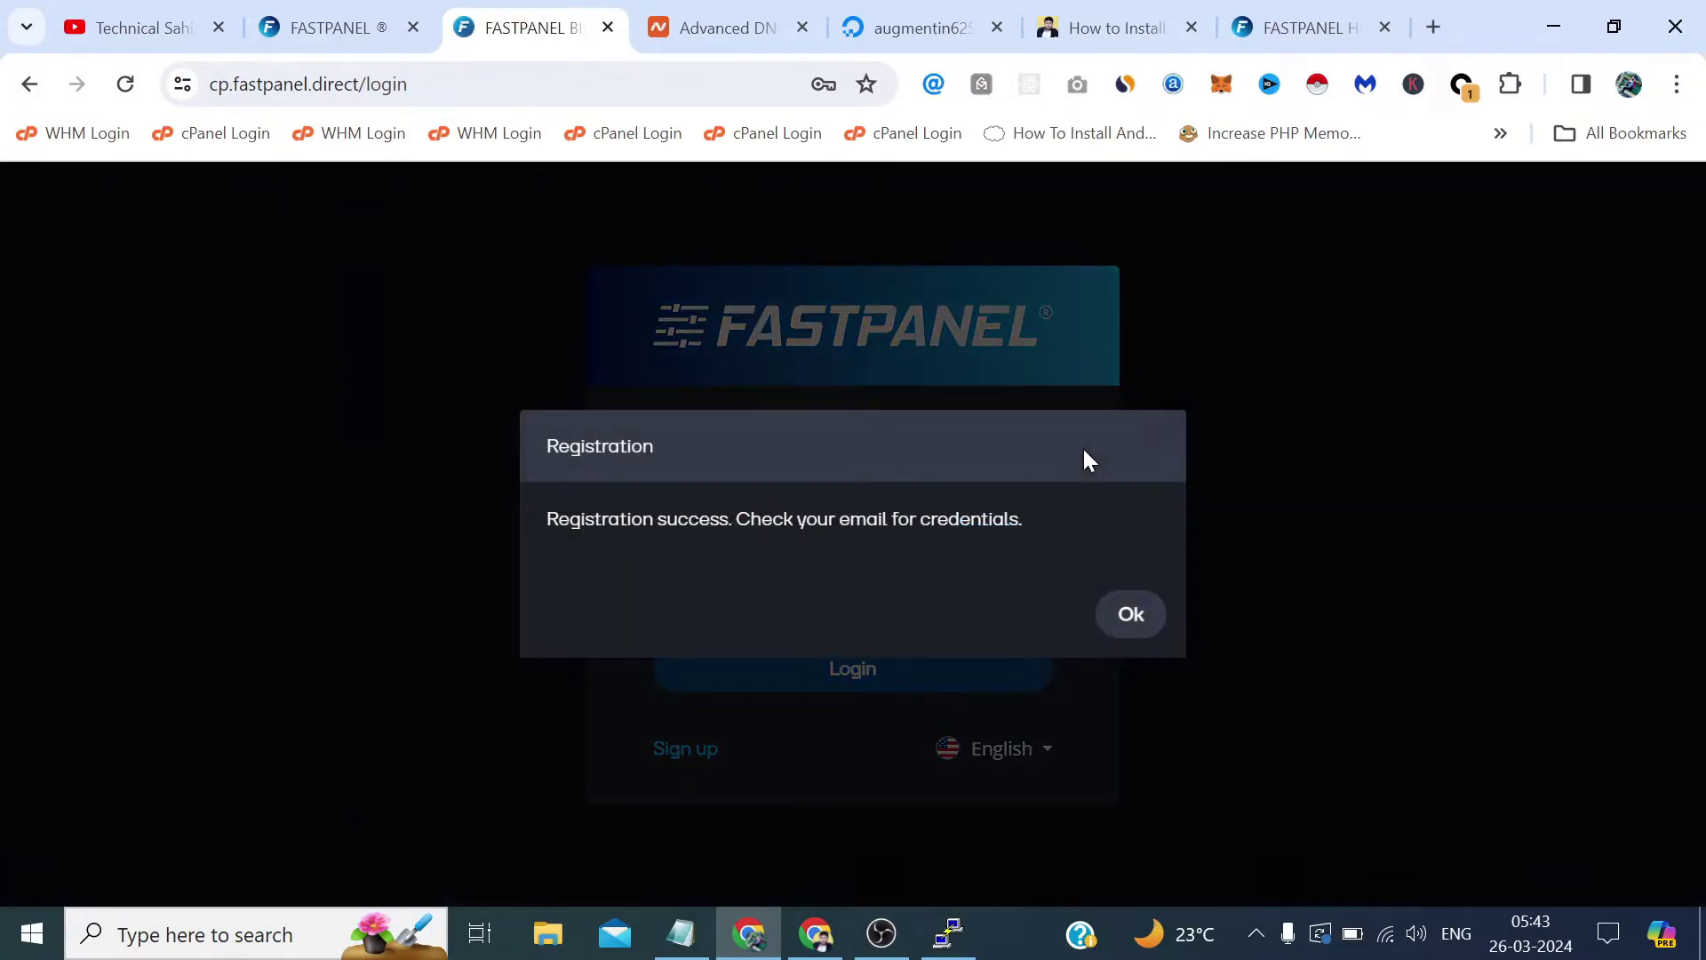
pyautogui.click(1138, 613)
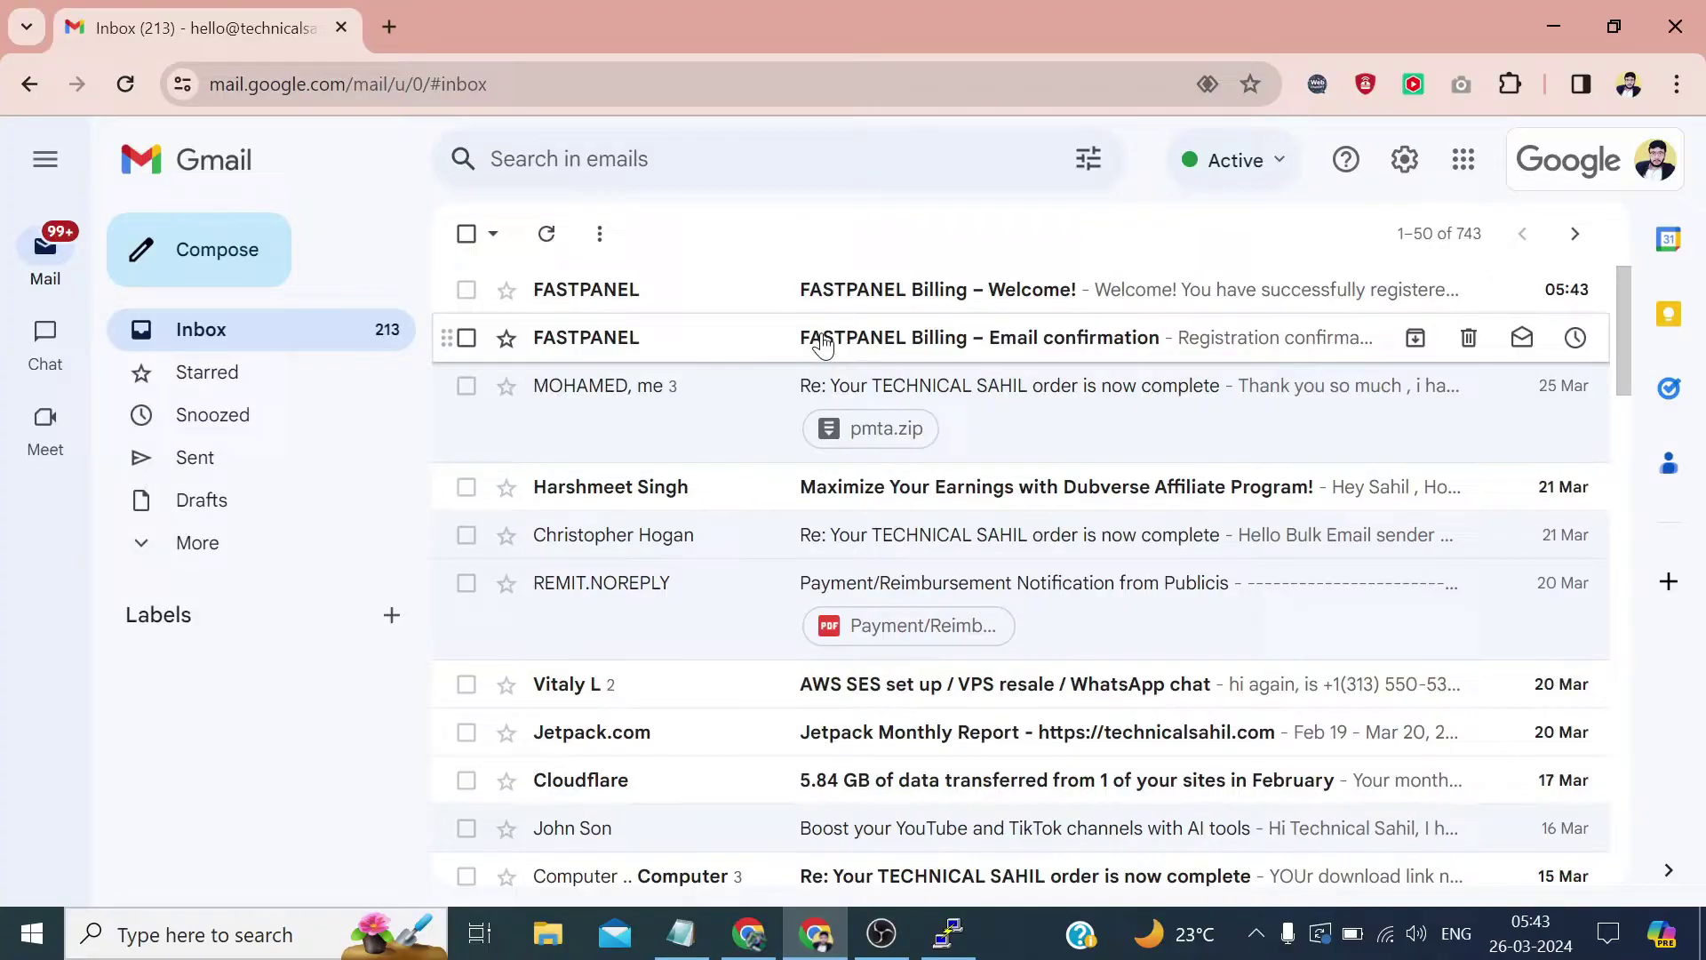
# Open the FASTPANEL Billing confirmation email's link in the login window, then return to the Gmail inbox.
pyautogui.click(822, 345)
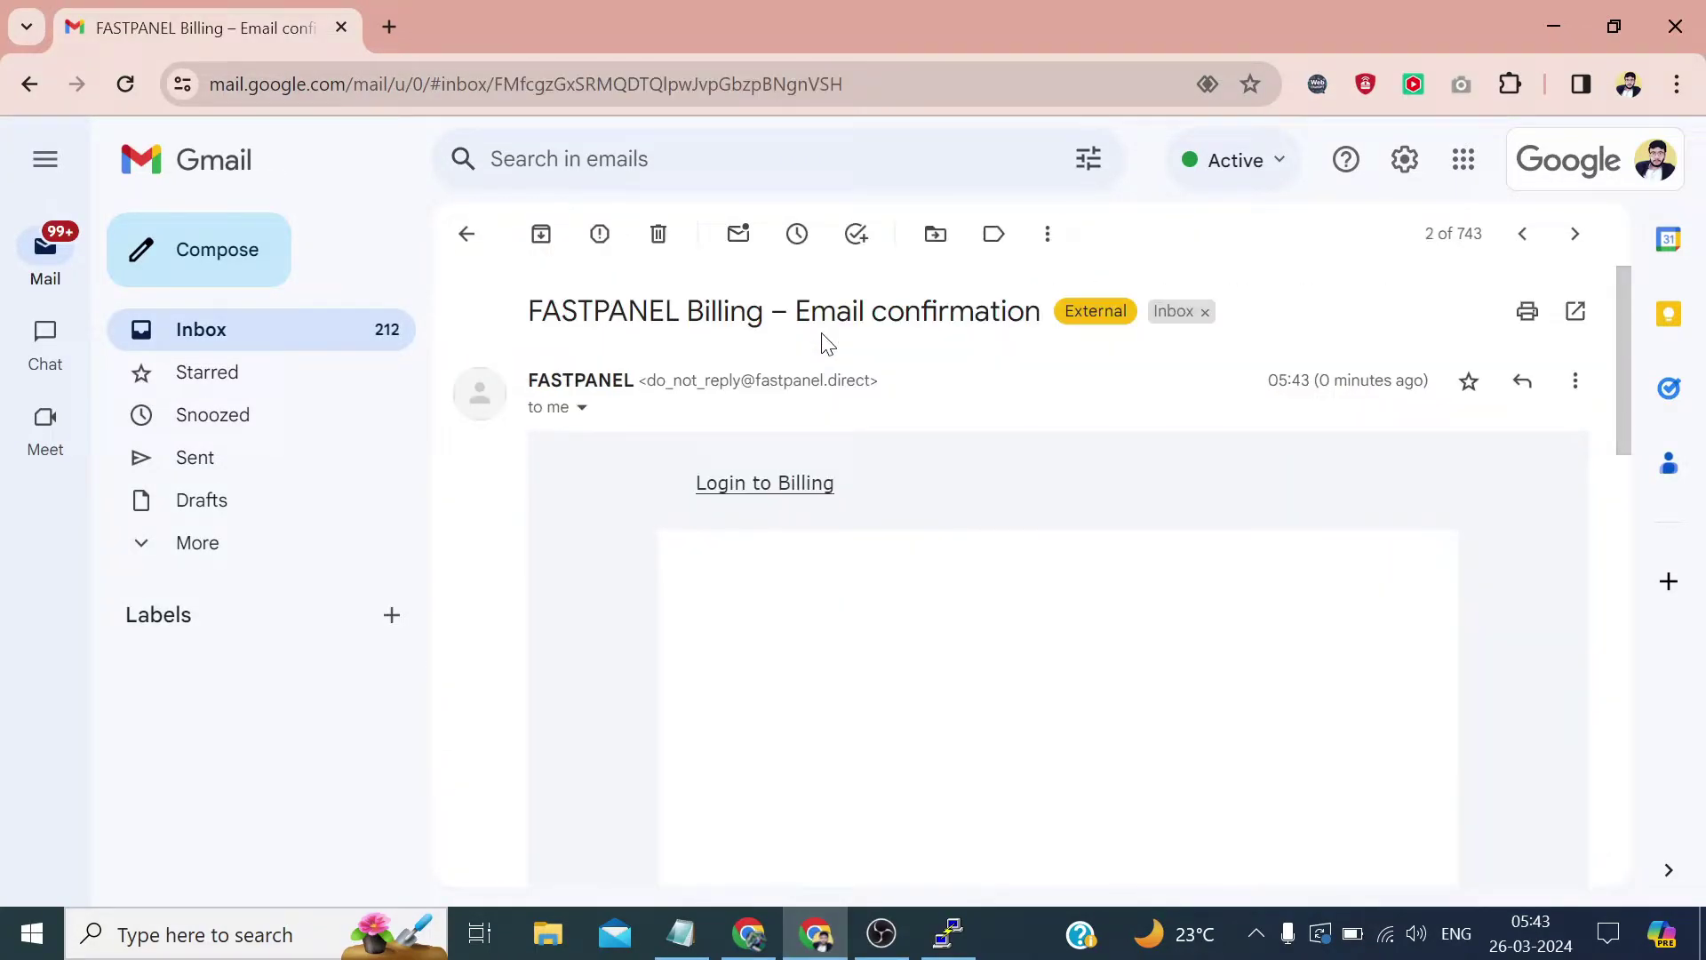
pyautogui.scroll(-10, 1021, 501)
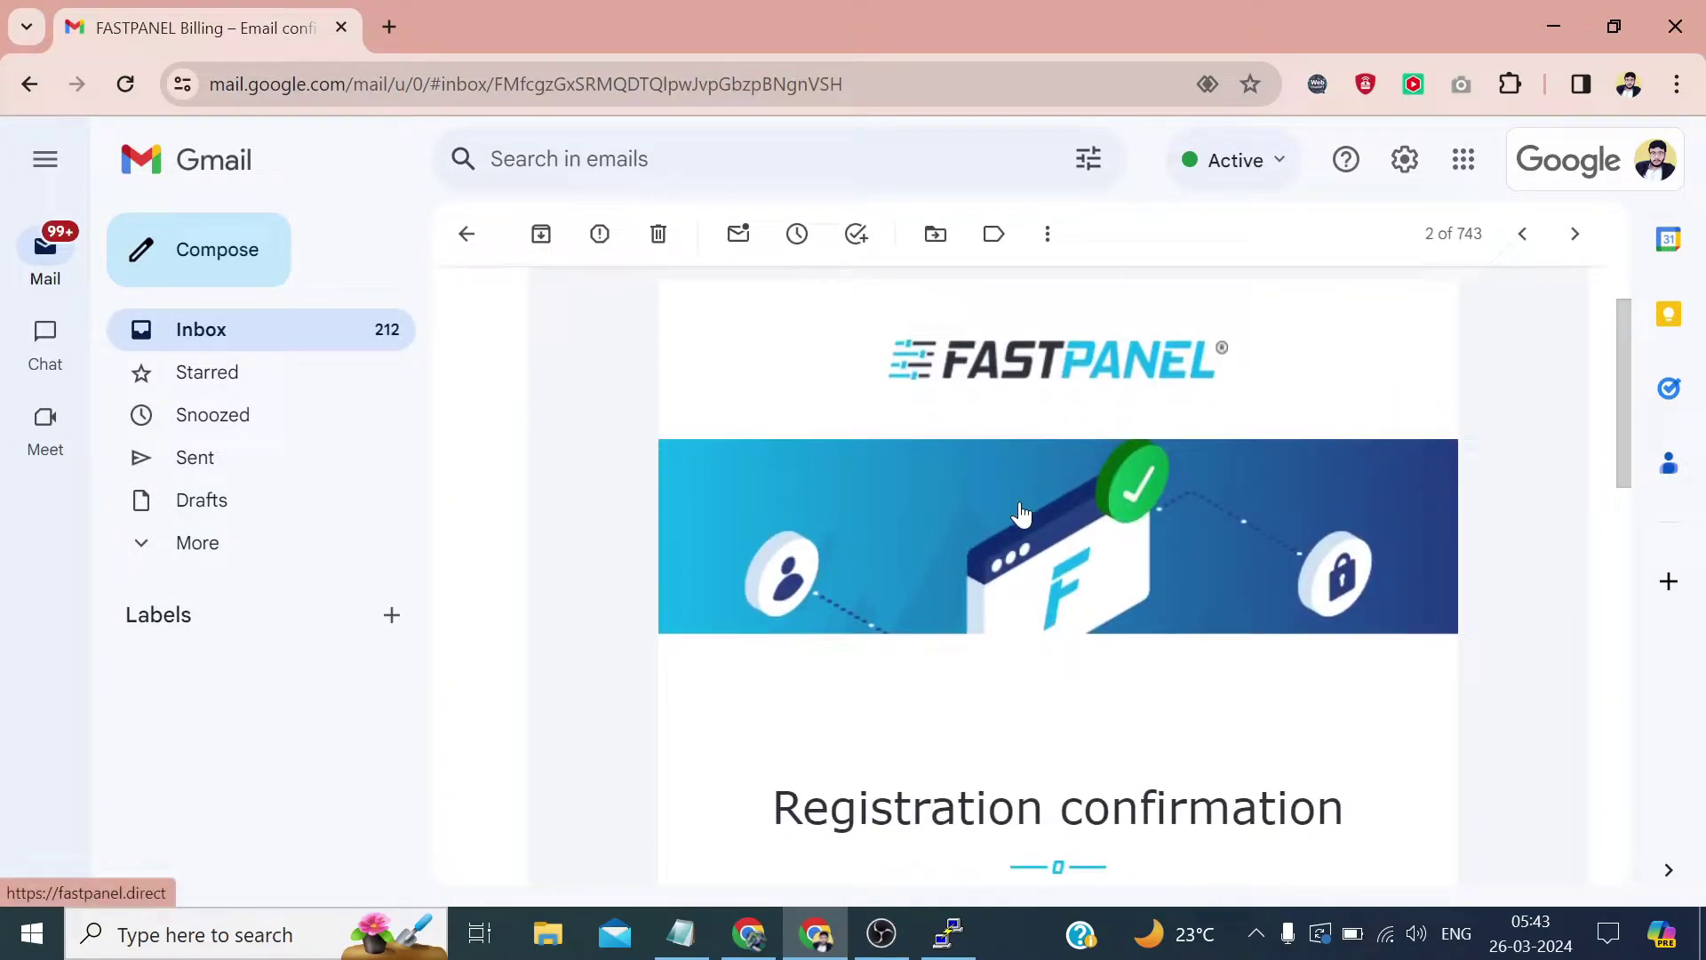
pyautogui.rightClick(882, 516)
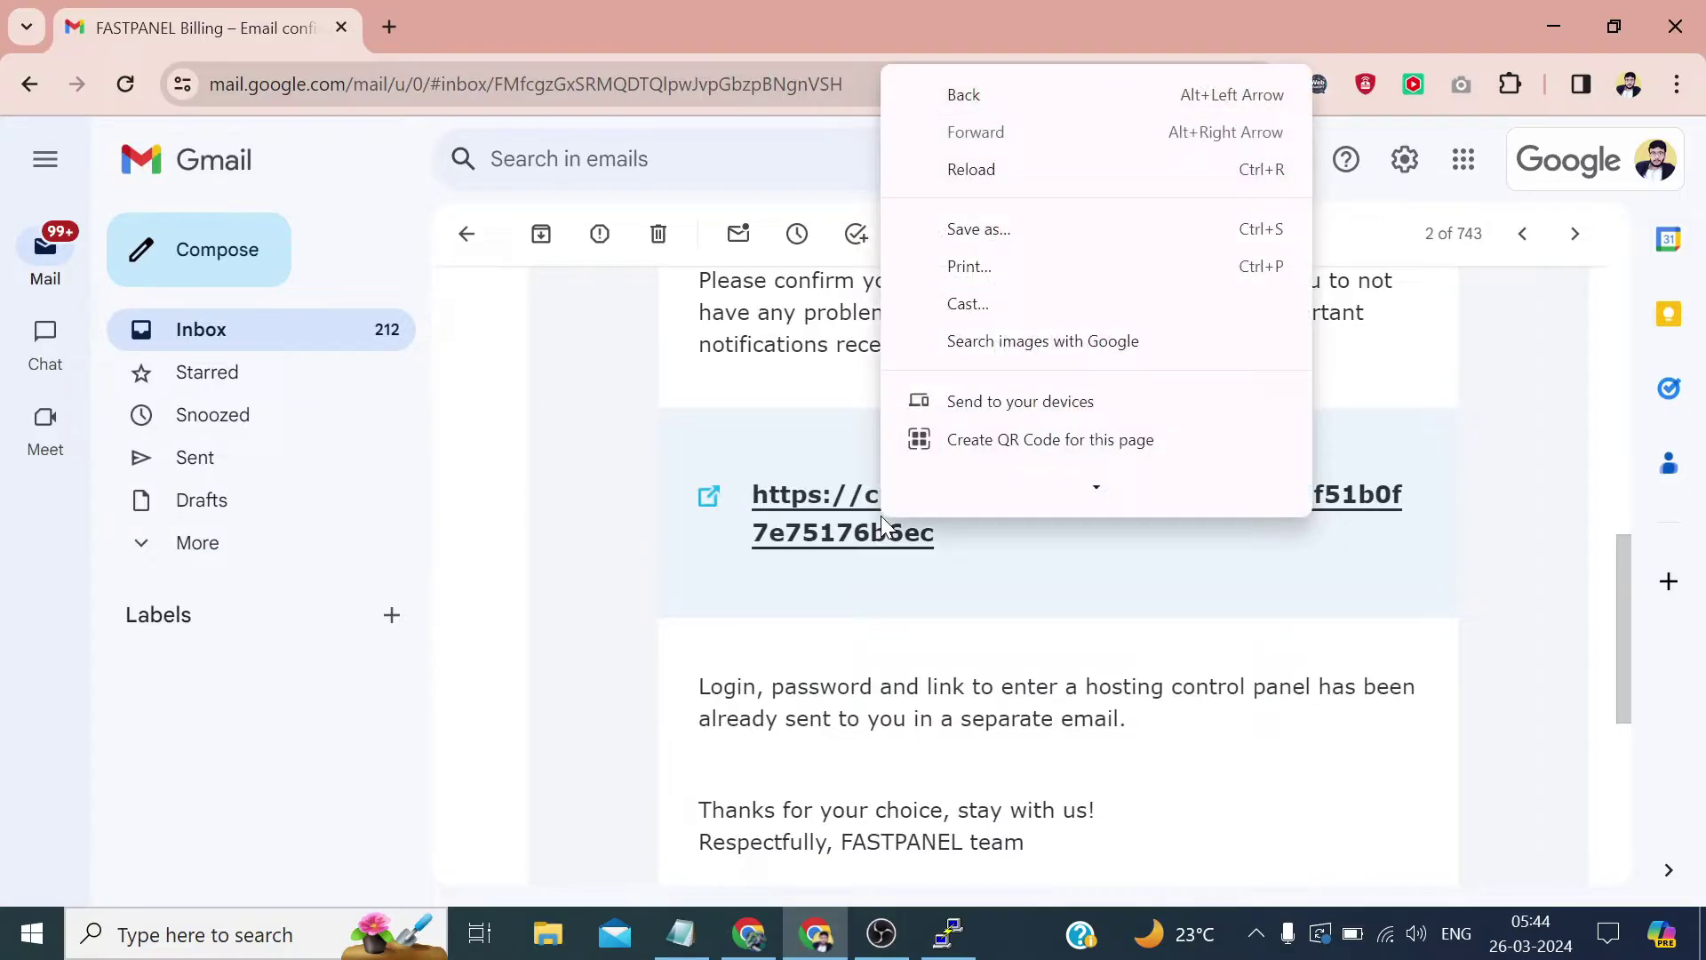
pyautogui.click(840, 541)
pyautogui.rightClick(840, 536)
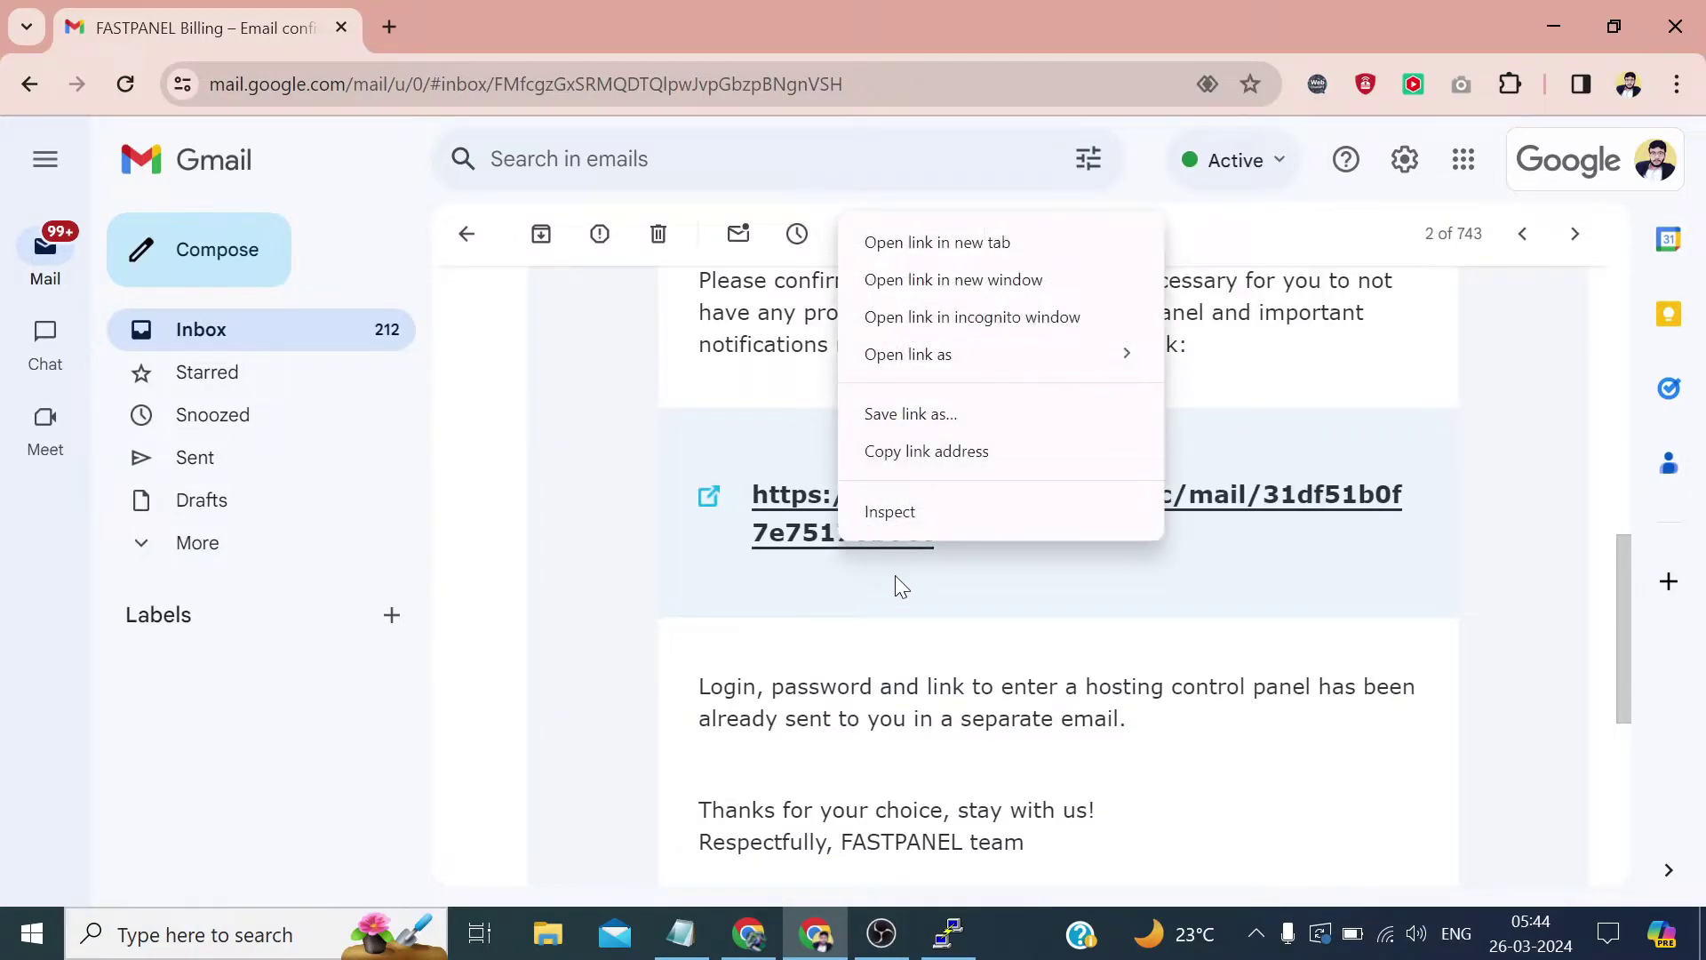
pyautogui.click(976, 459)
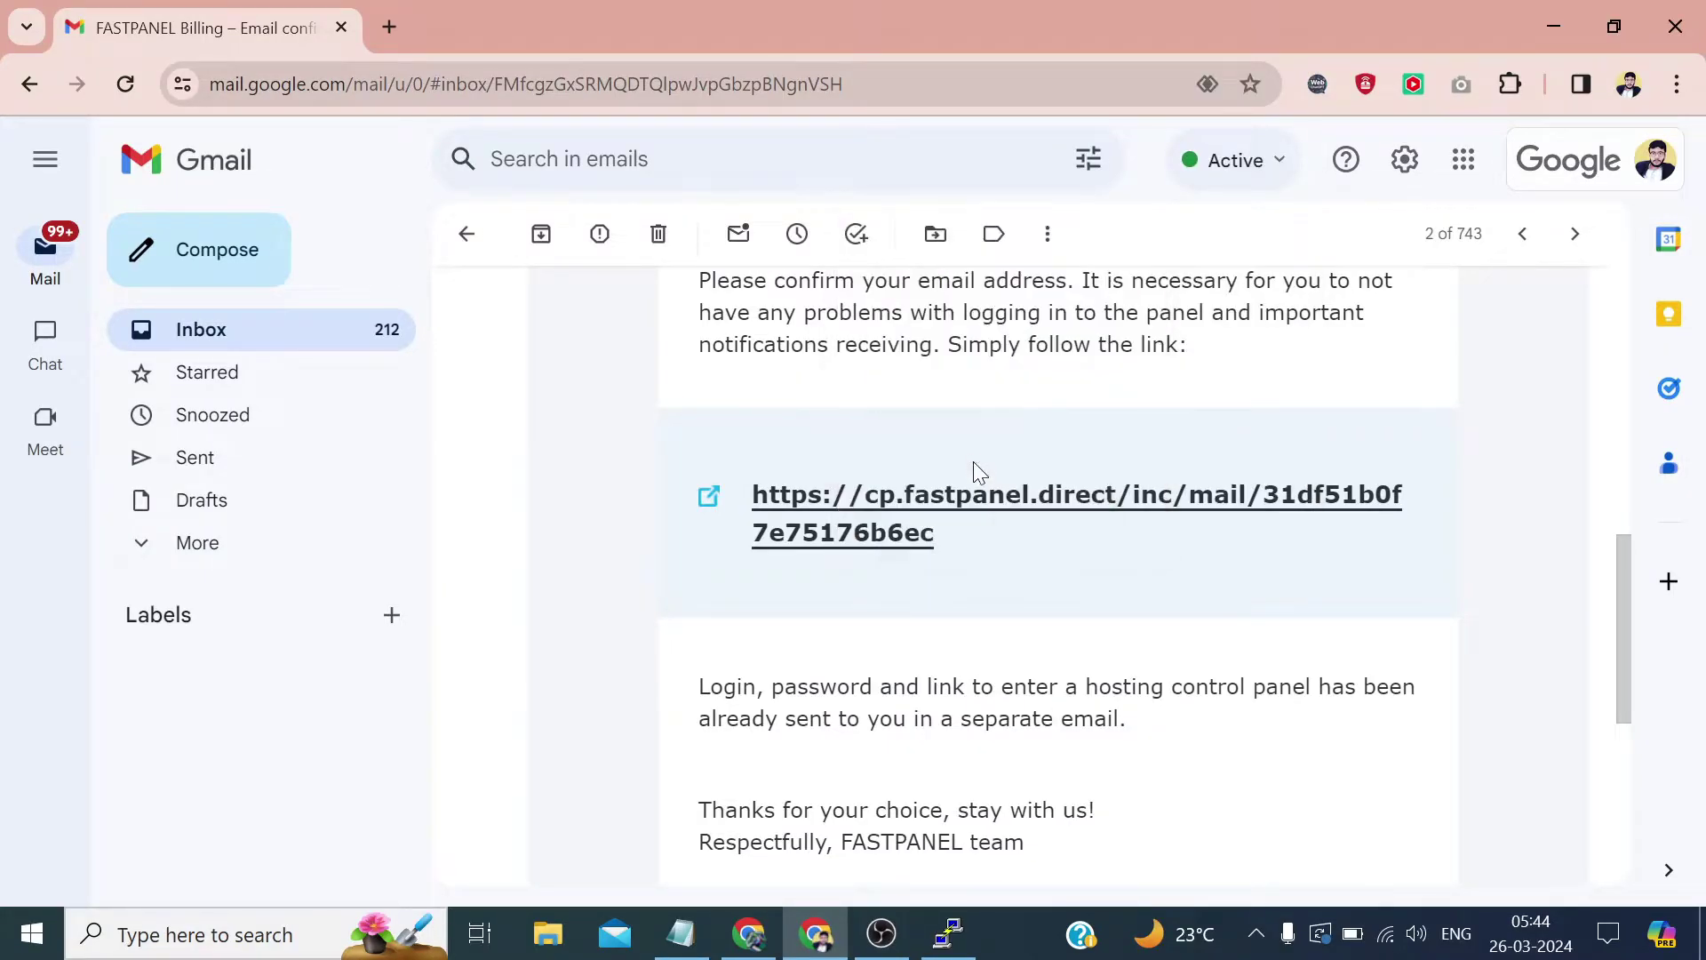
pyautogui.click(749, 933)
pyautogui.click(577, 73)
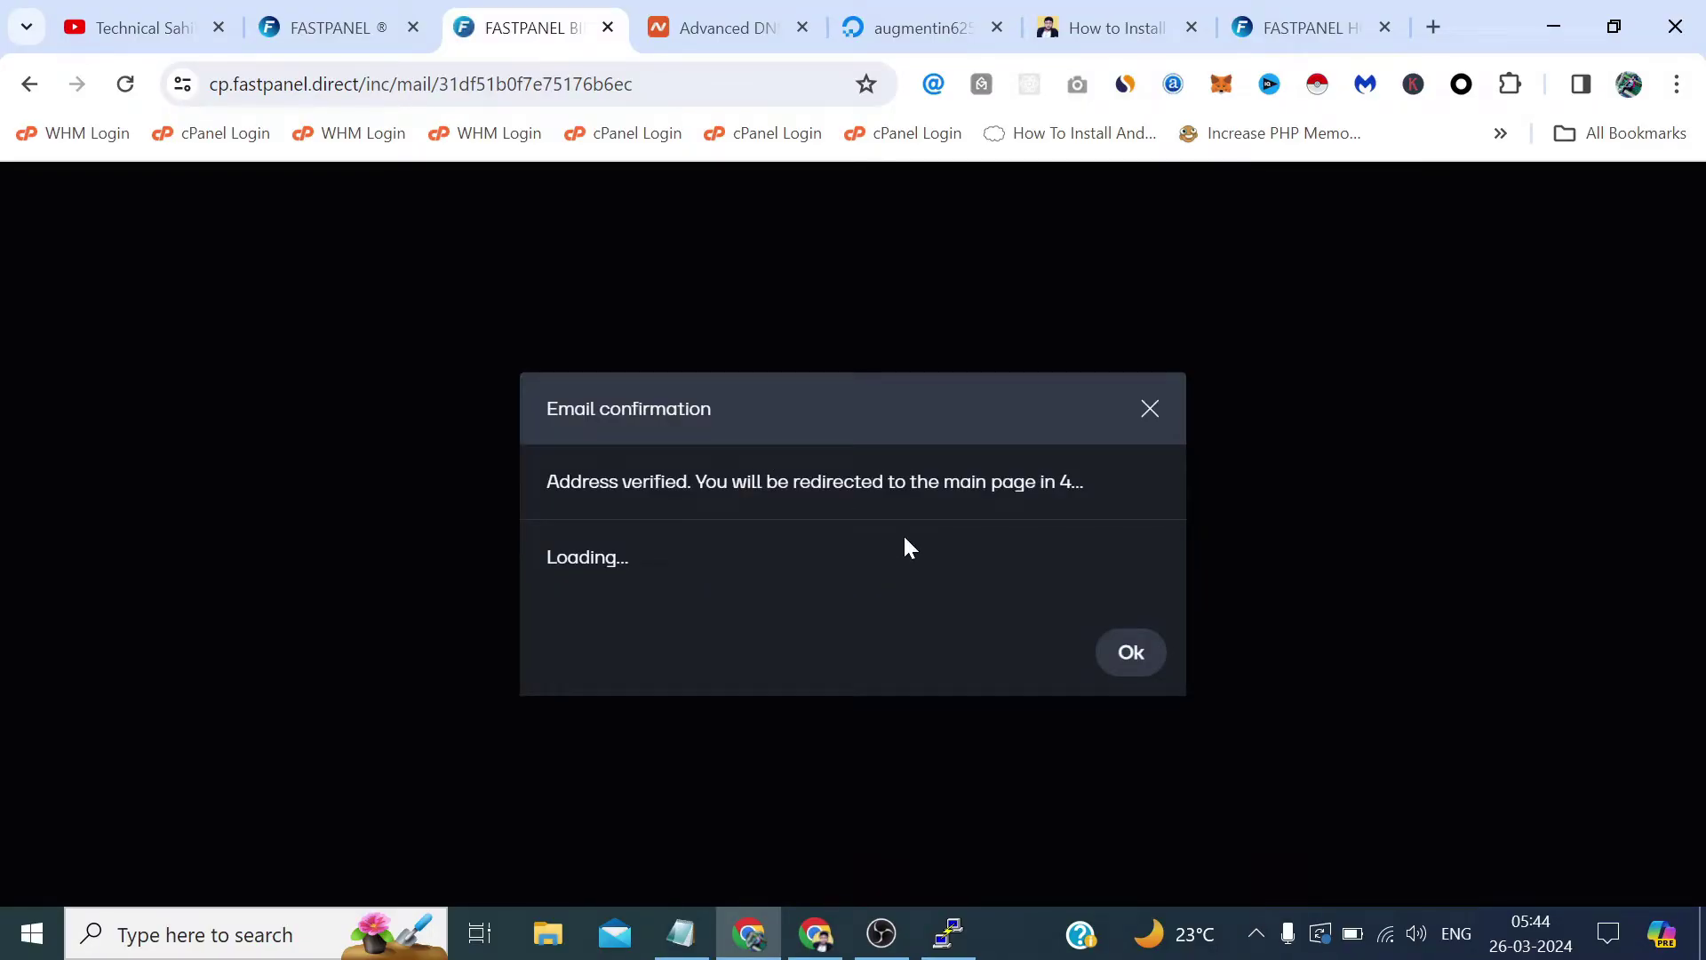
pyautogui.click(815, 933)
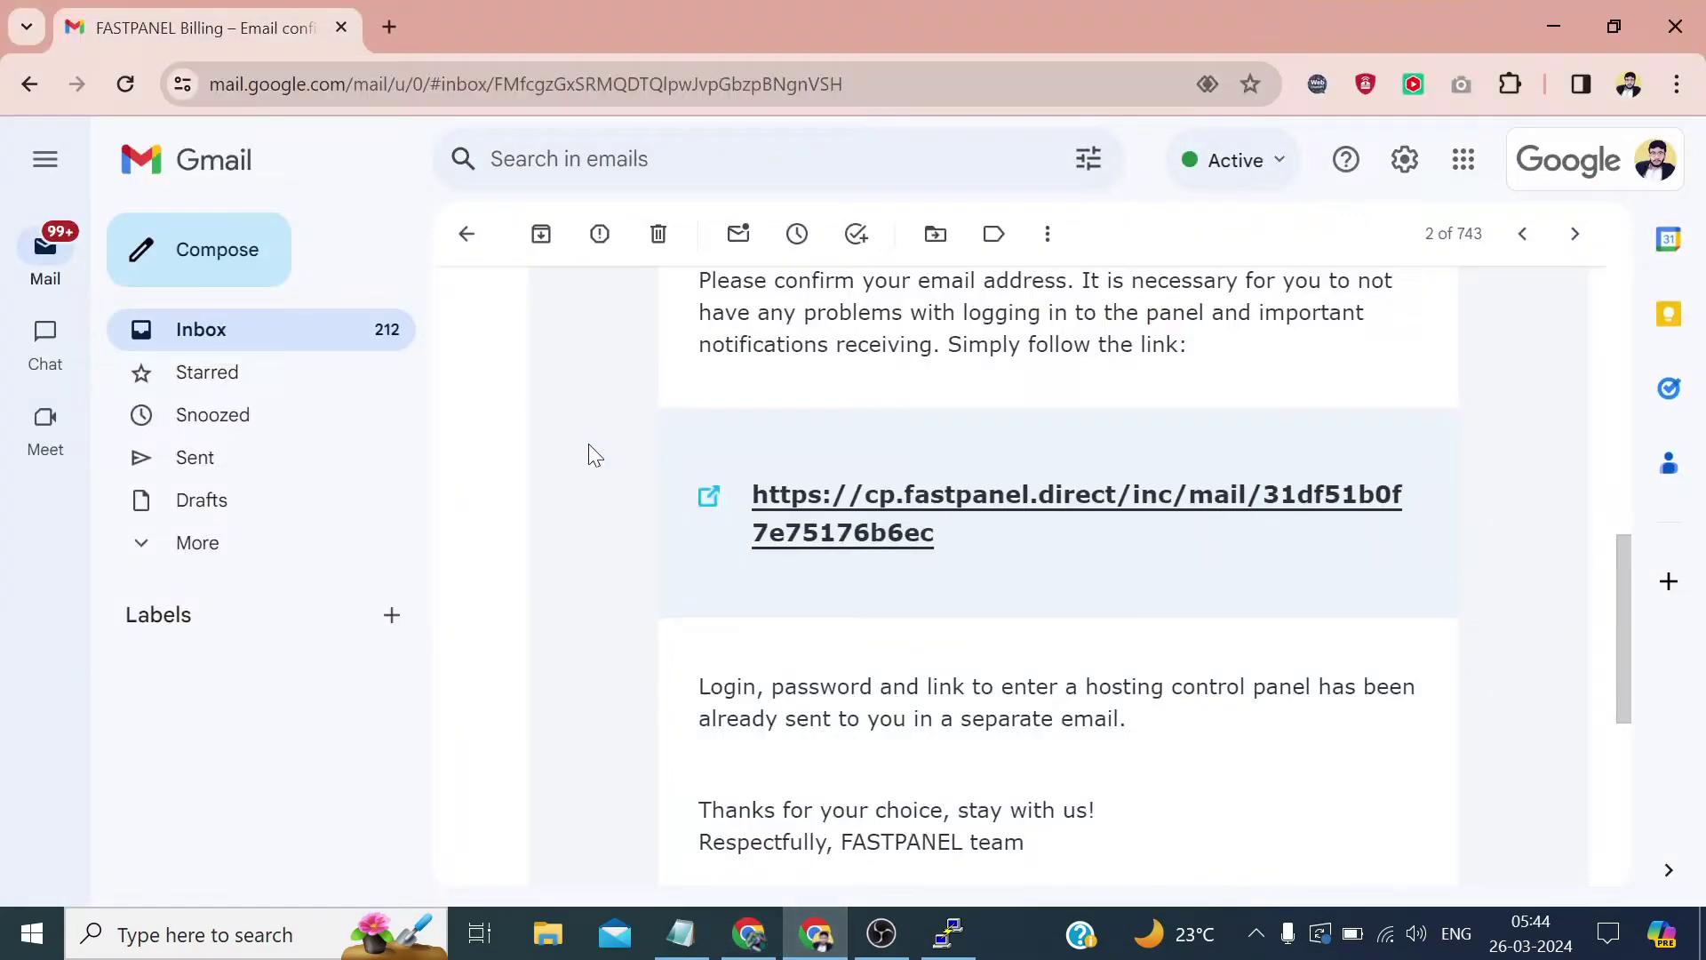
pyautogui.click(466, 233)
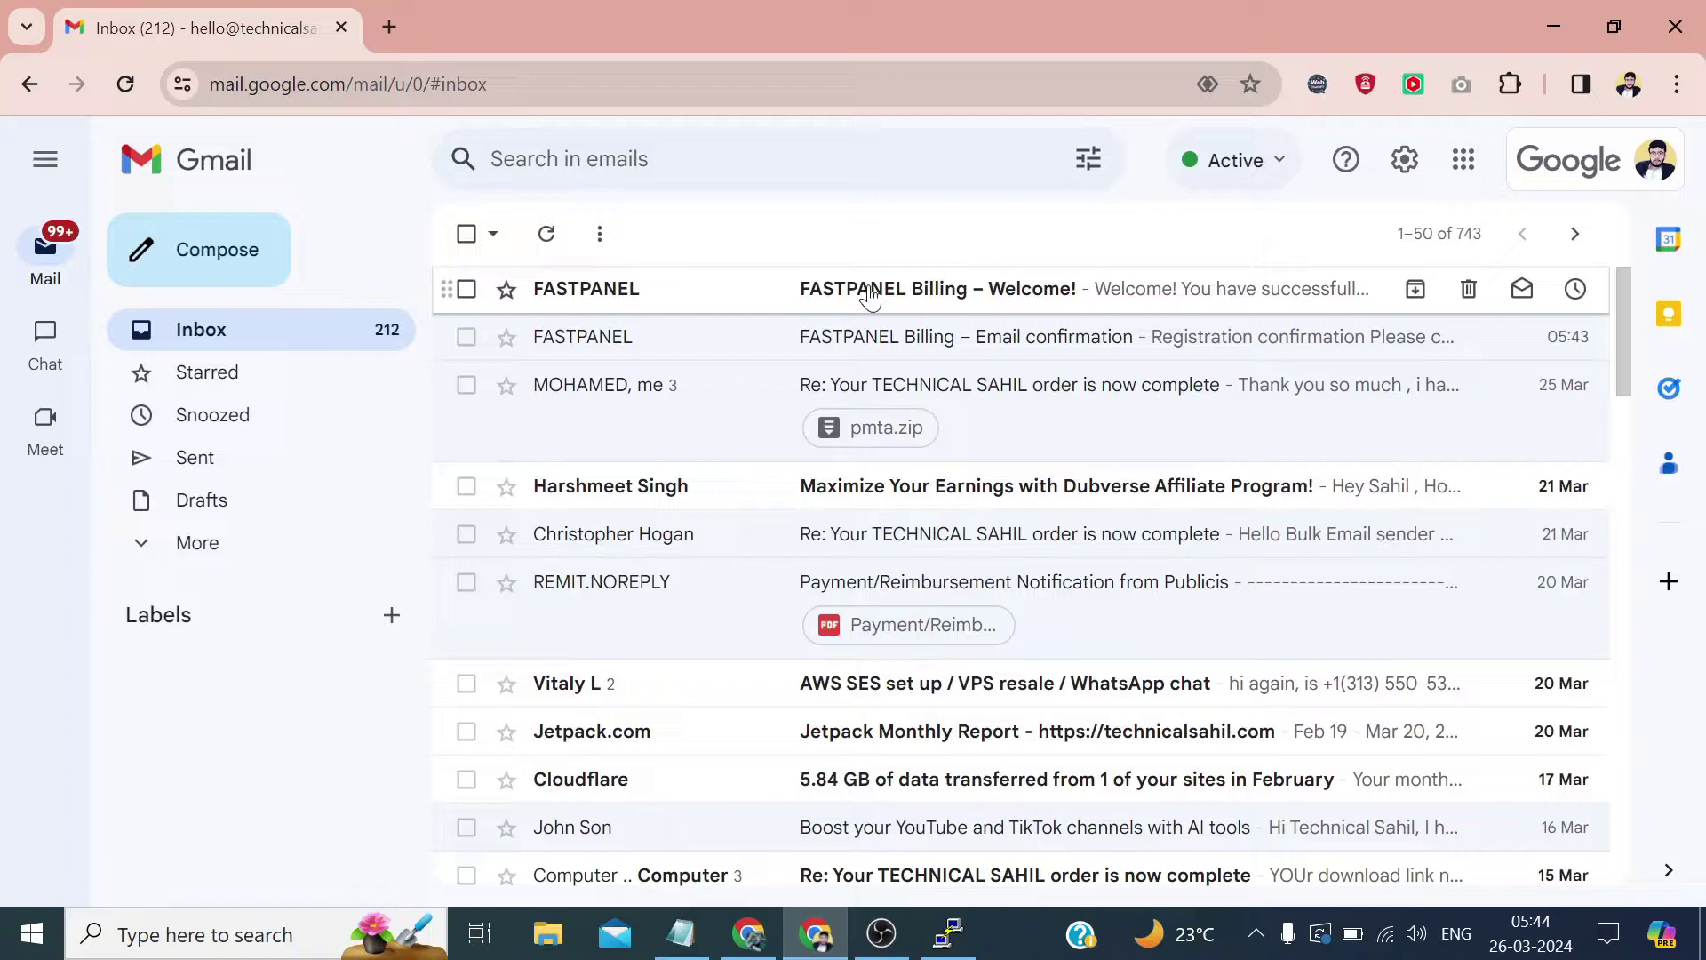
# Copy the account password from the 'FASTPANEL Billing – Welcome!' email.
pyautogui.click(870, 293)
pyautogui.scroll(-10, 951, 462)
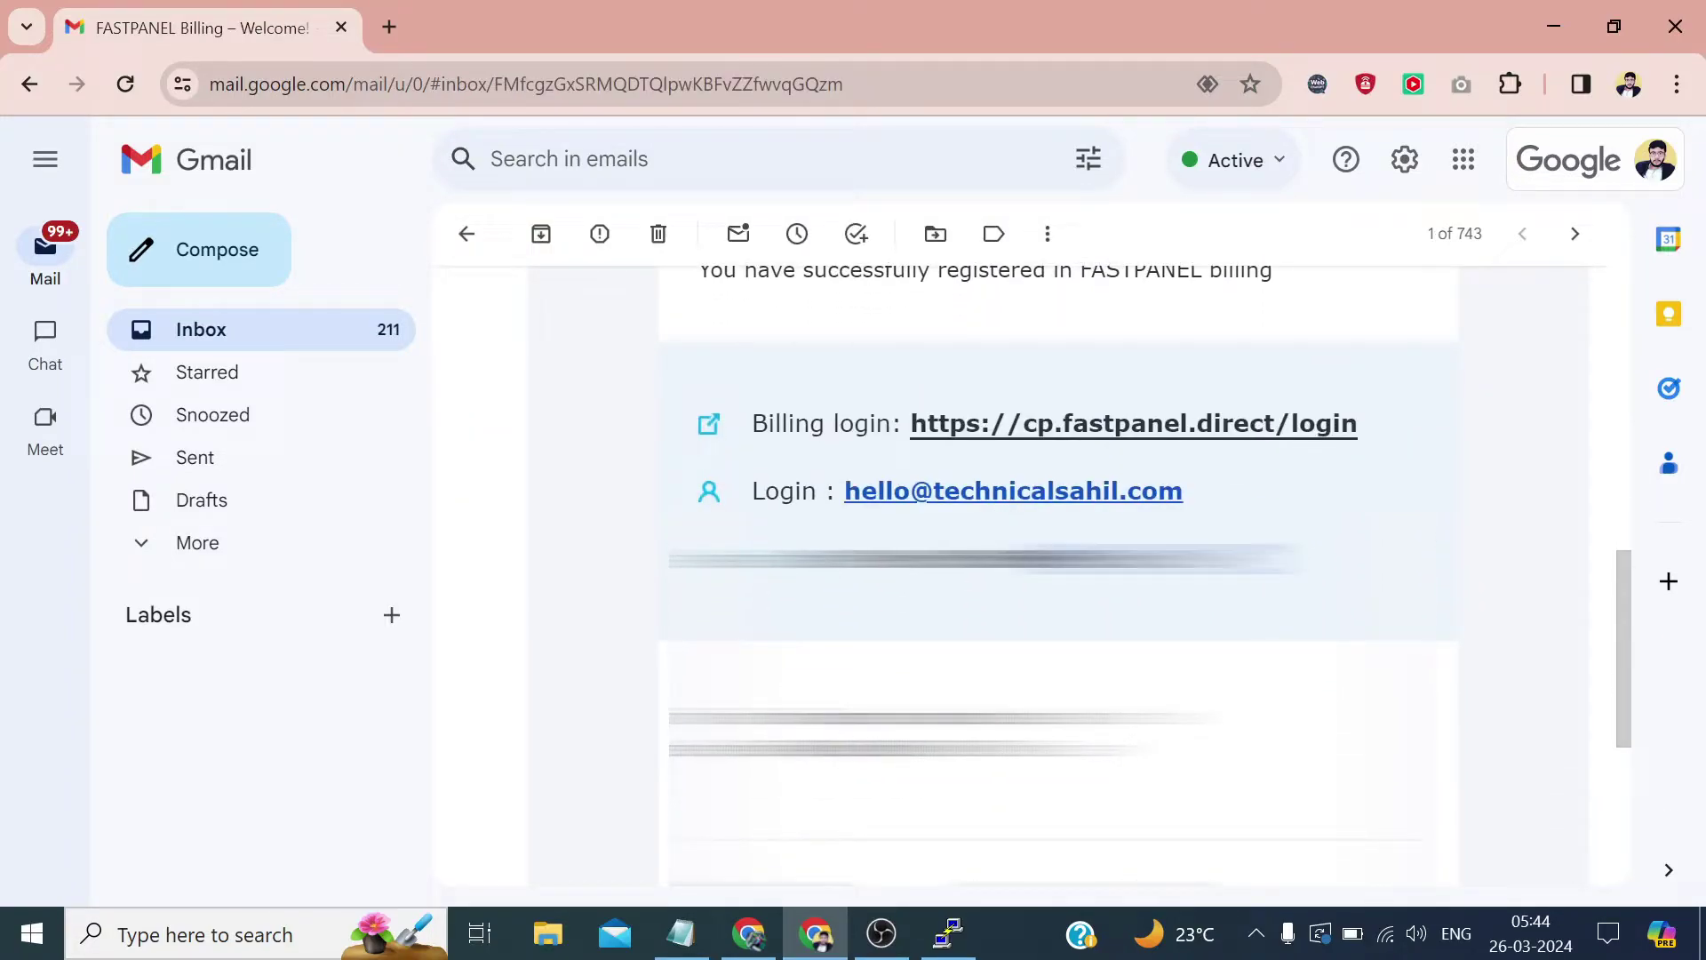
pyautogui.doubleClick(899, 560)
pyautogui.rightClick(899, 560)
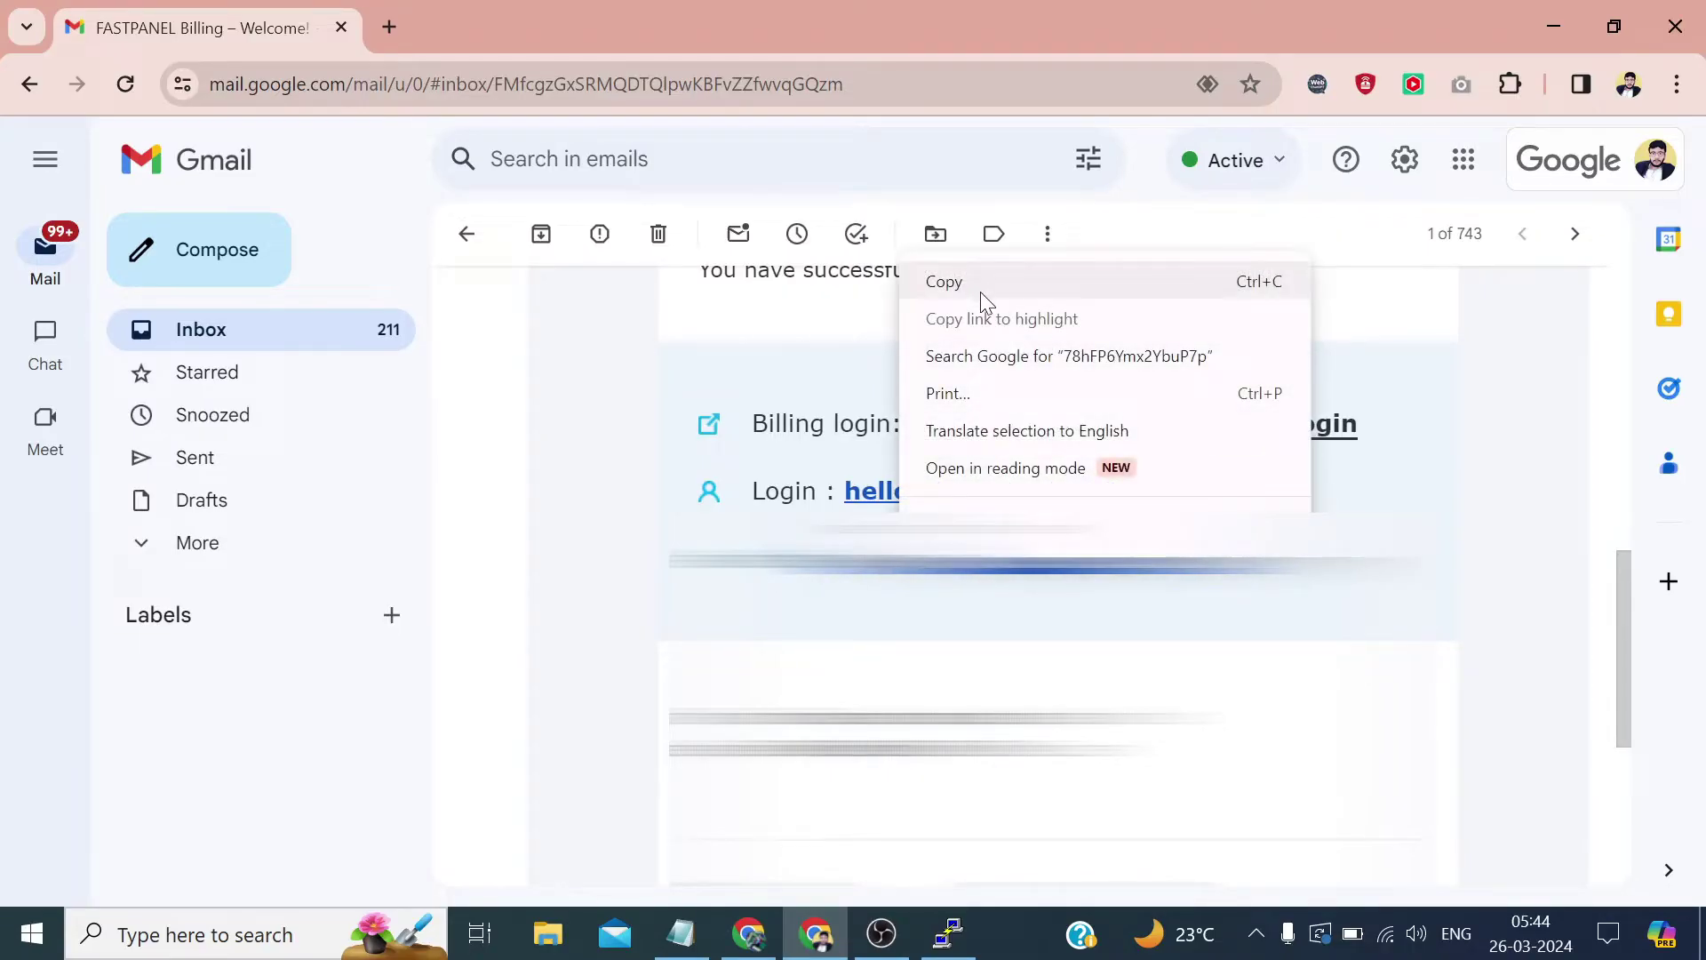
pyautogui.click(981, 284)
# Log in to FASTPANEL billing with the new e-mail and copied password, dismissing the save-password prompt.
pyautogui.click(748, 933)
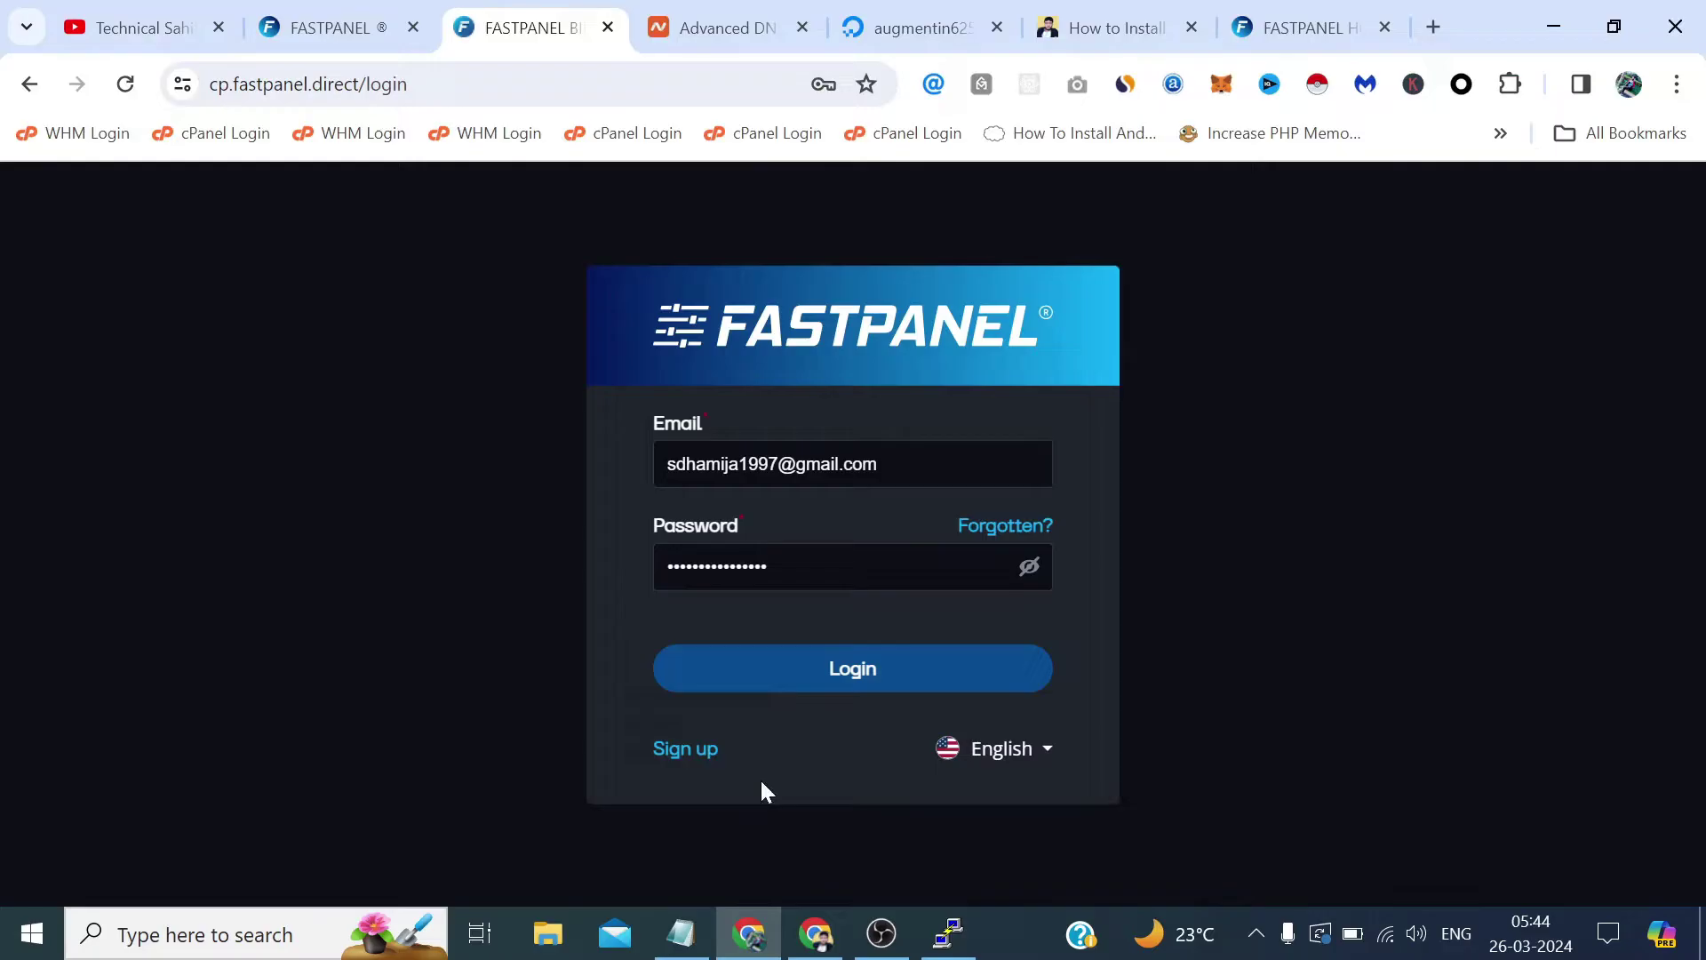
pyautogui.moveTo(887, 464); pyautogui.dragTo(574, 463)
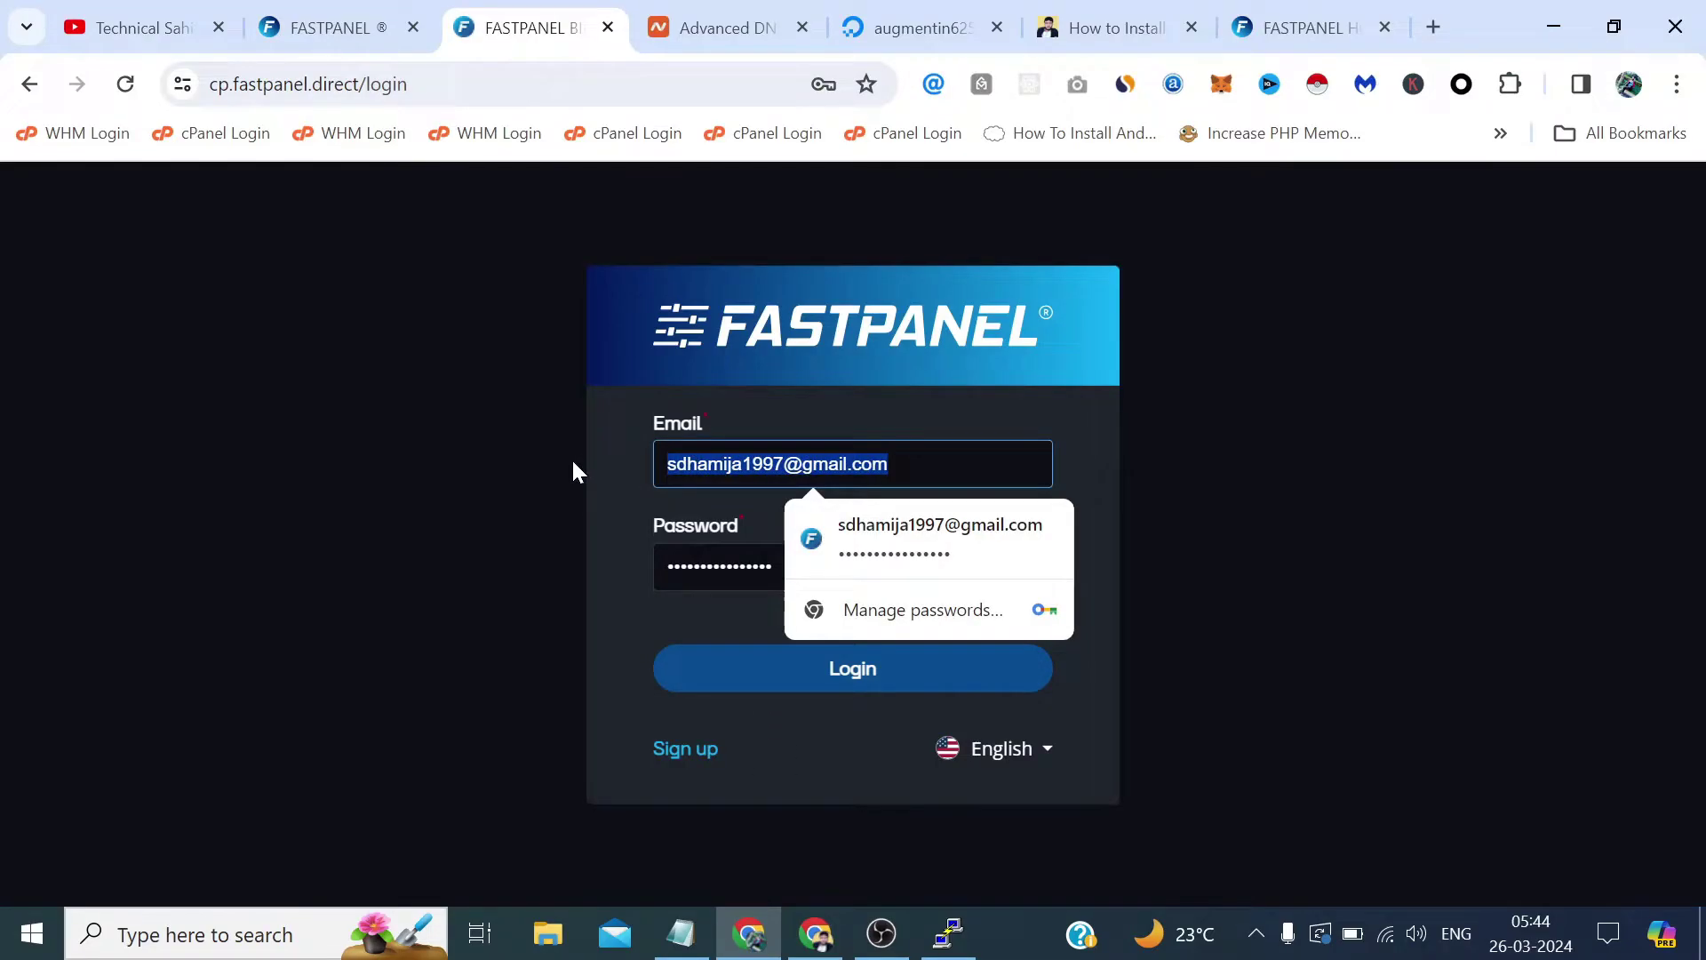
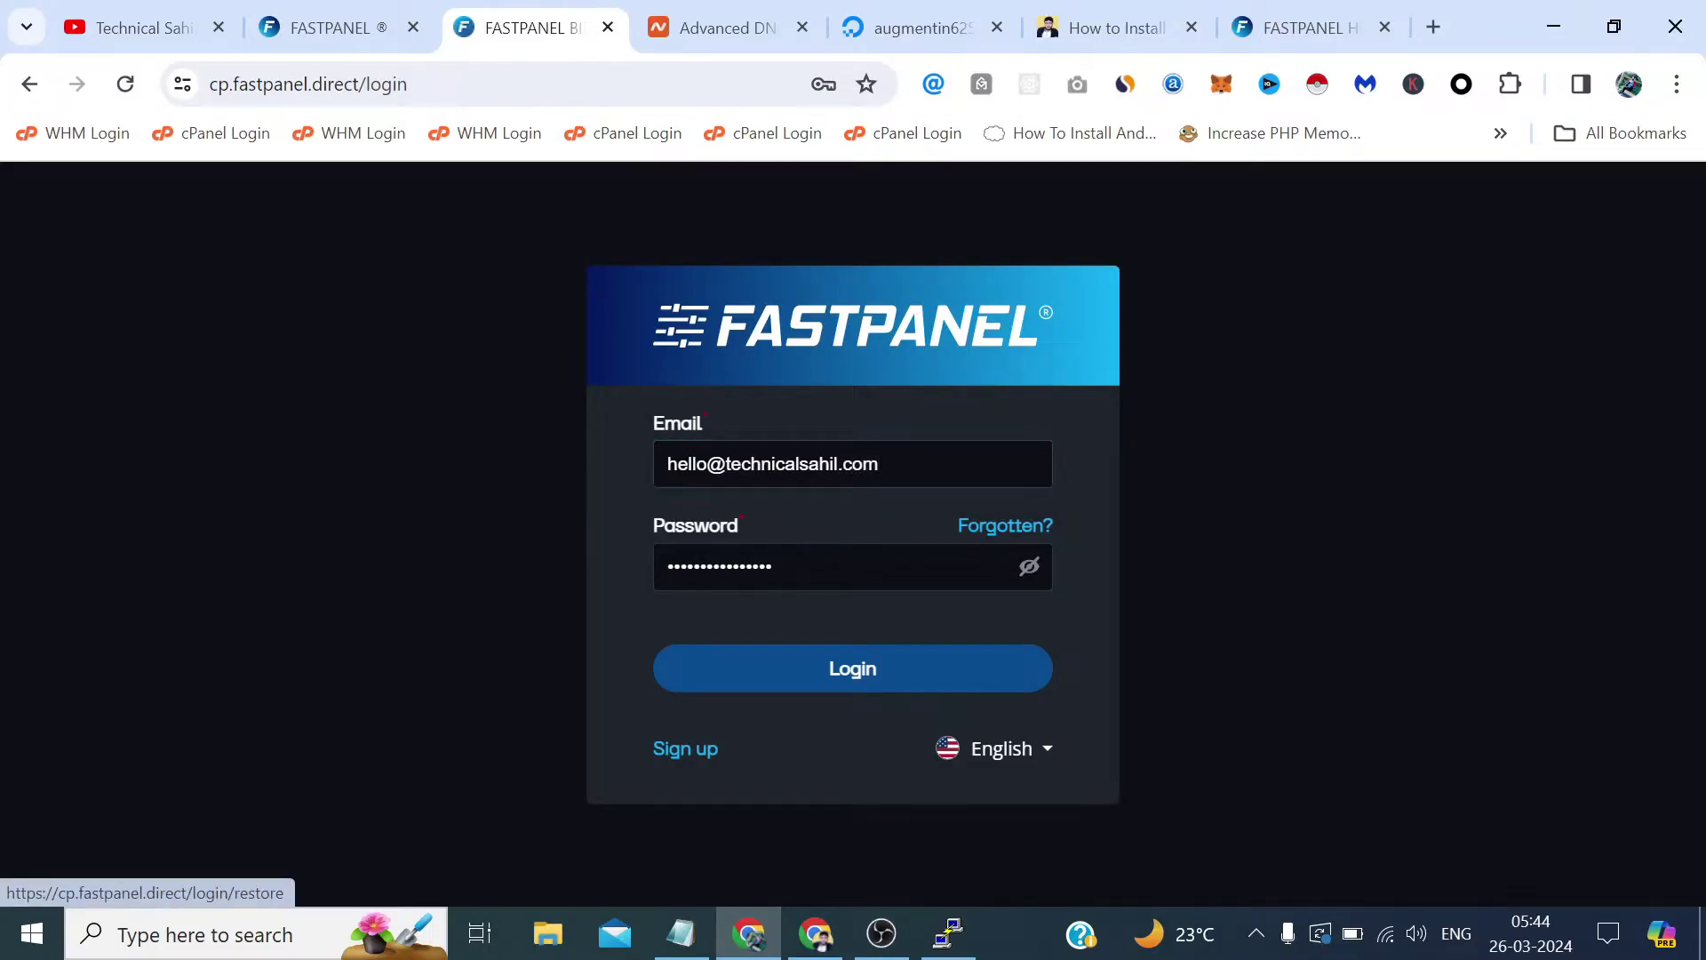
pyautogui.press('Tab')
pyautogui.click(773, 566)
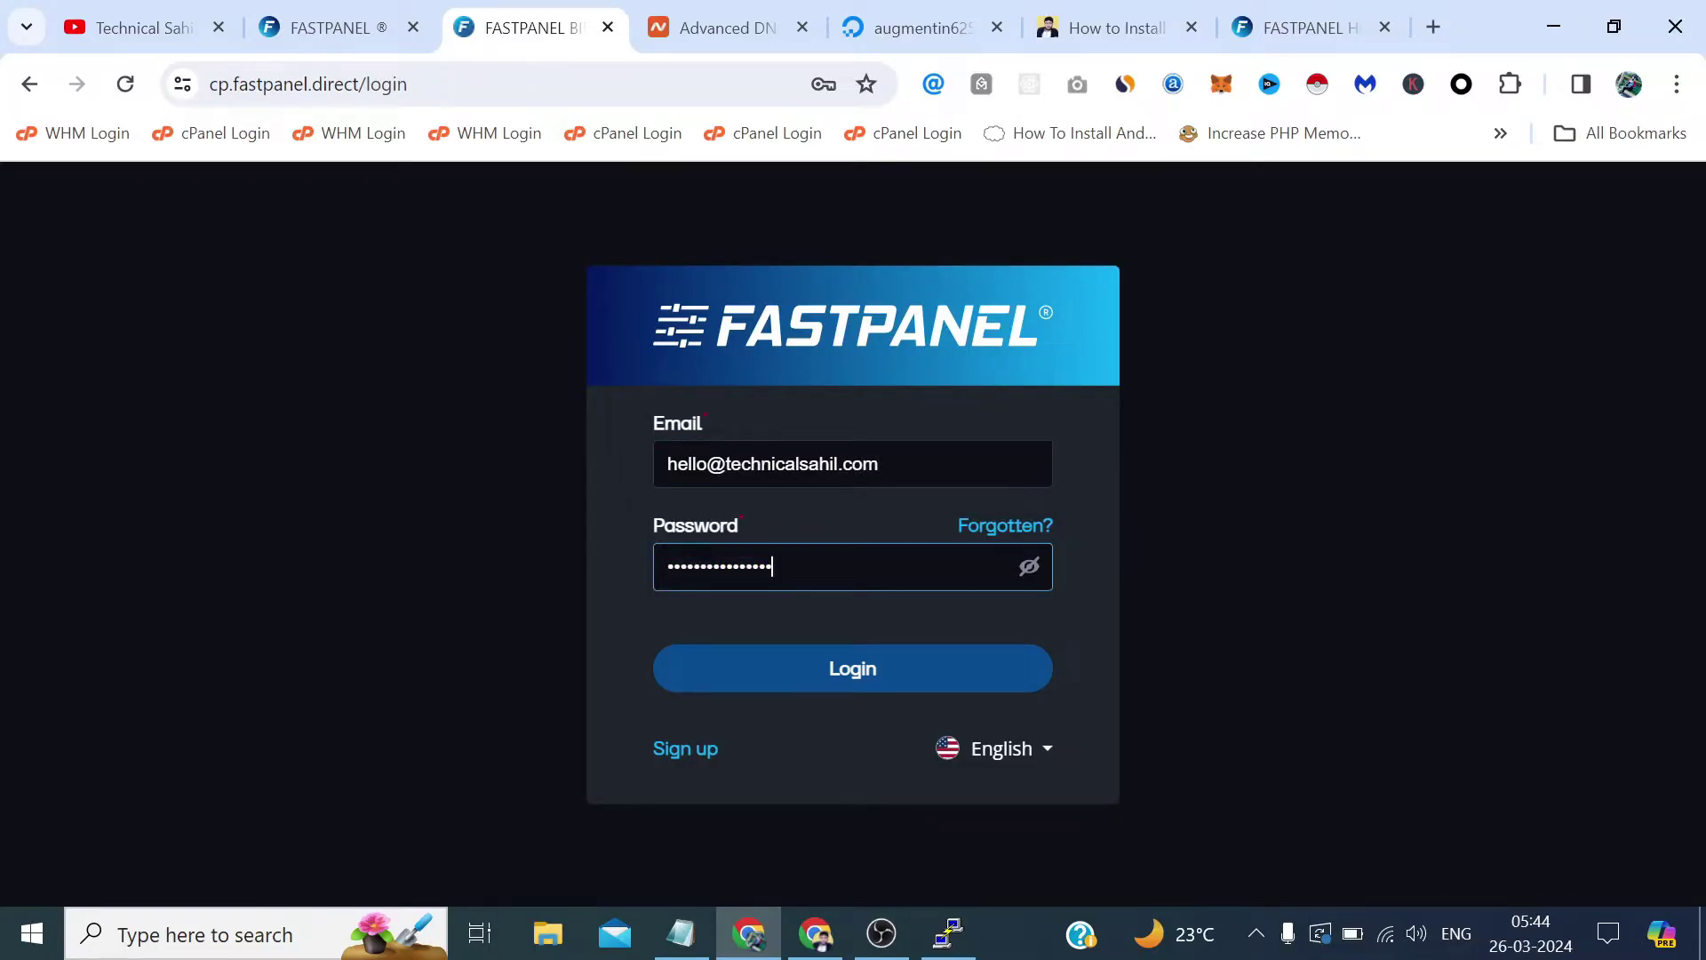
pyautogui.click(887, 665)
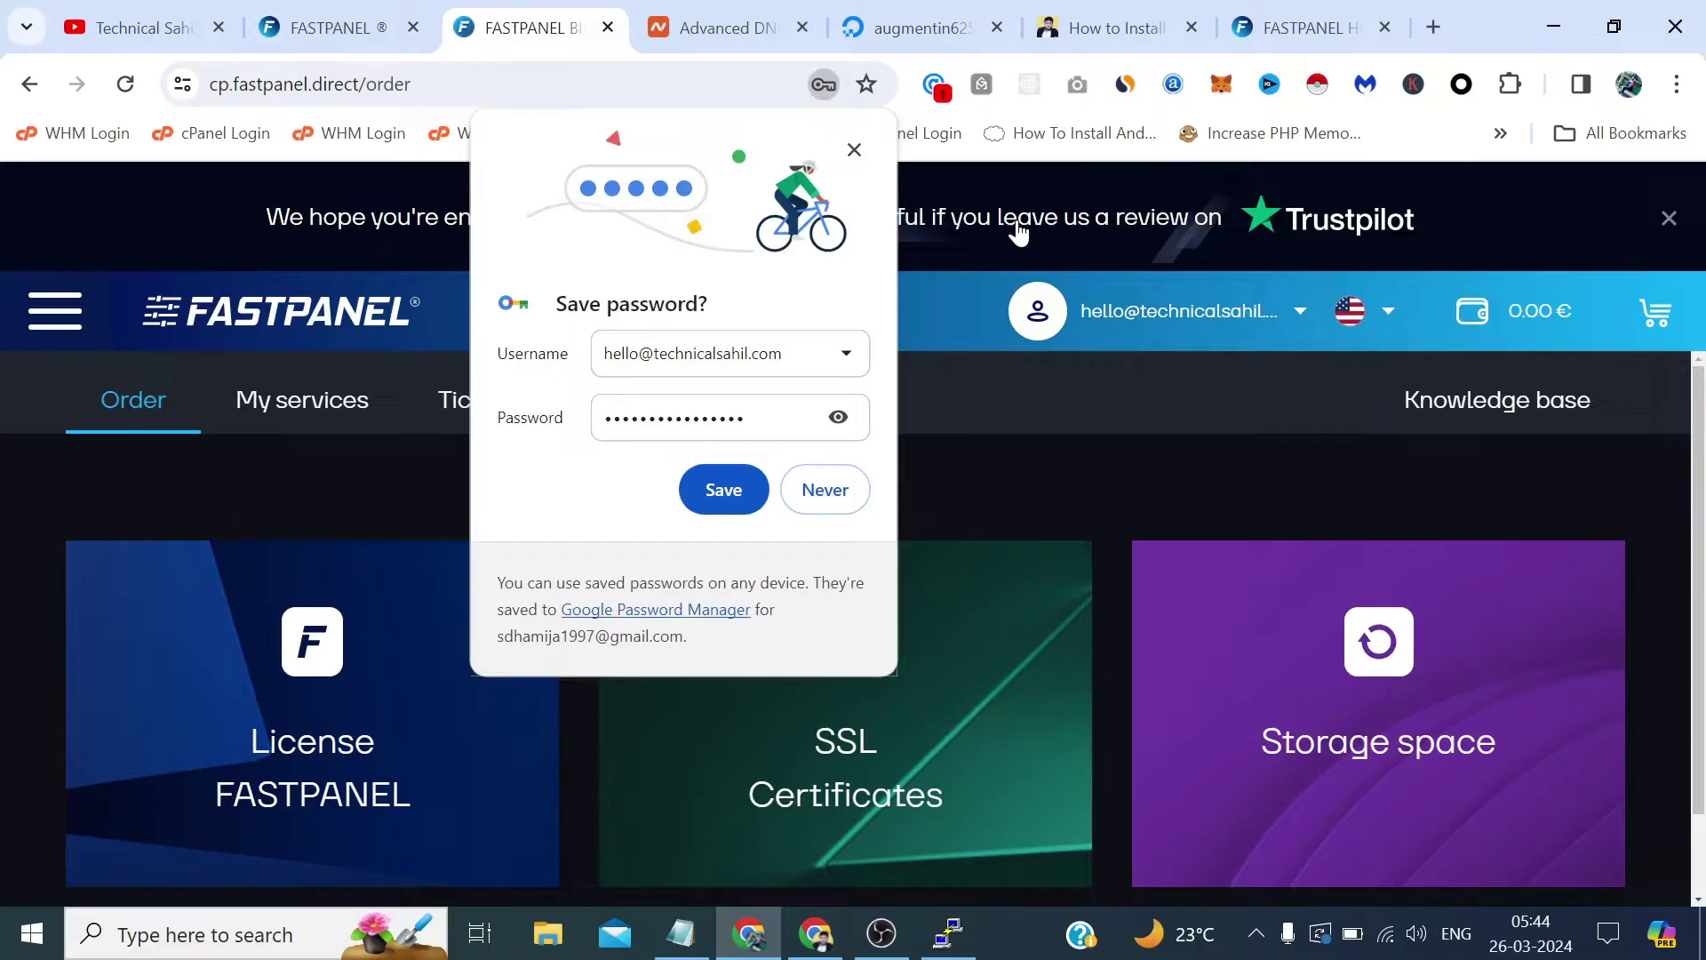
pyautogui.click(854, 149)
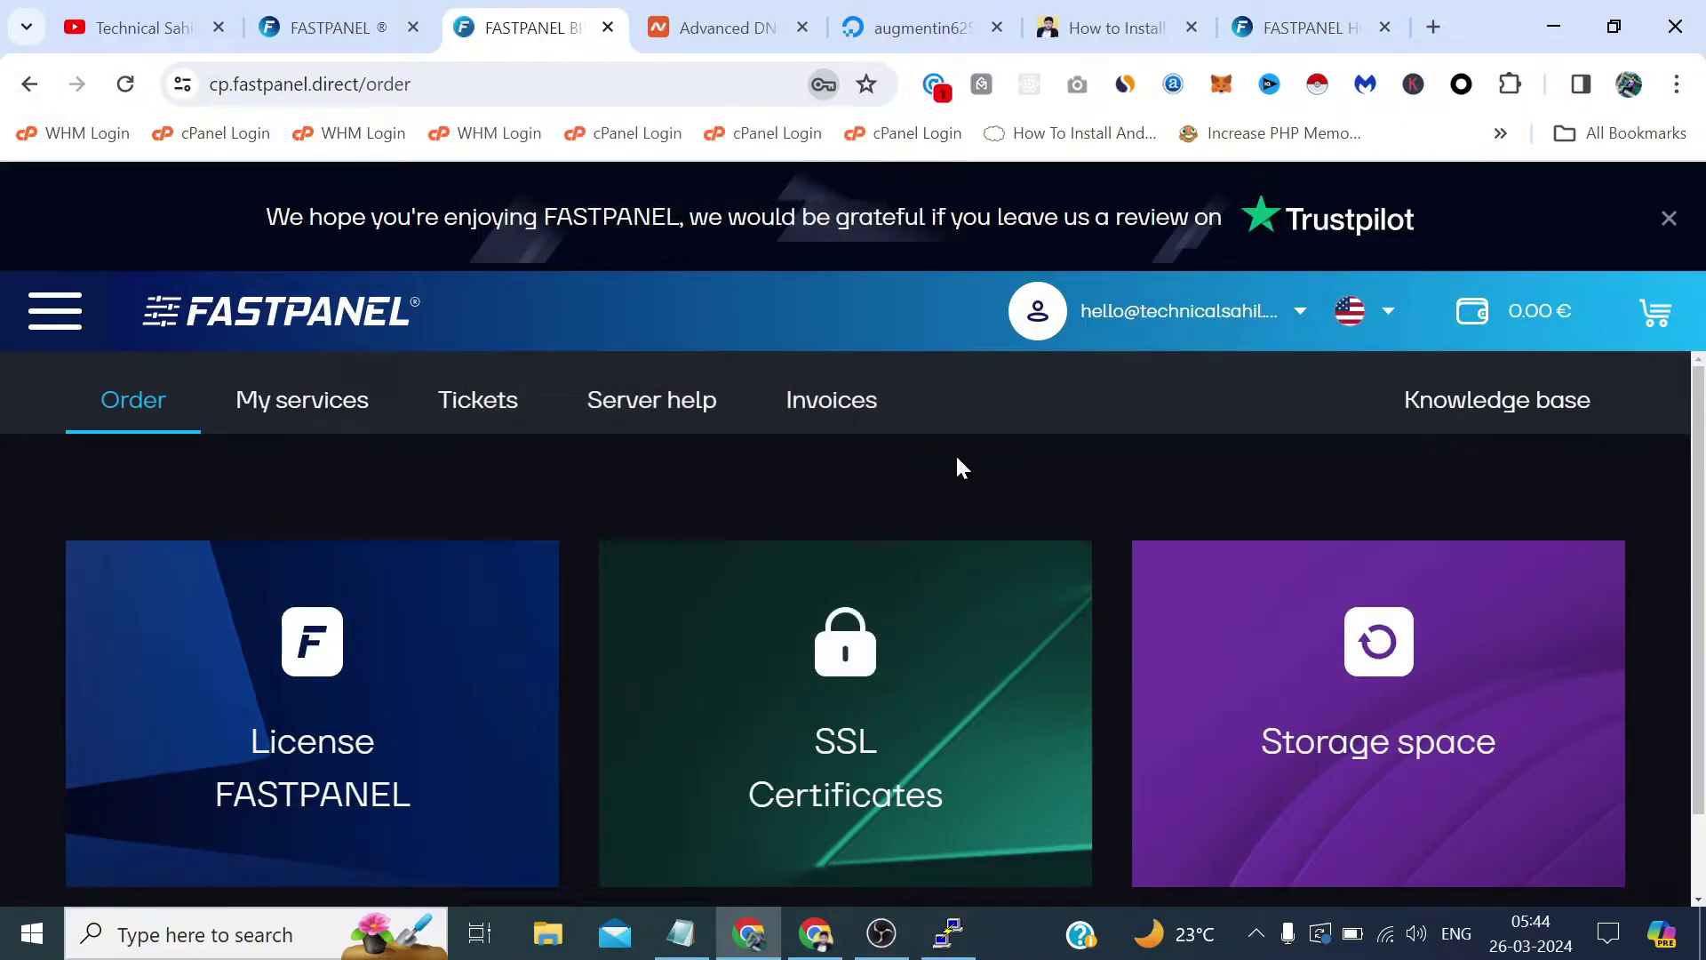
pyautogui.scroll(-1, 1069, 442)
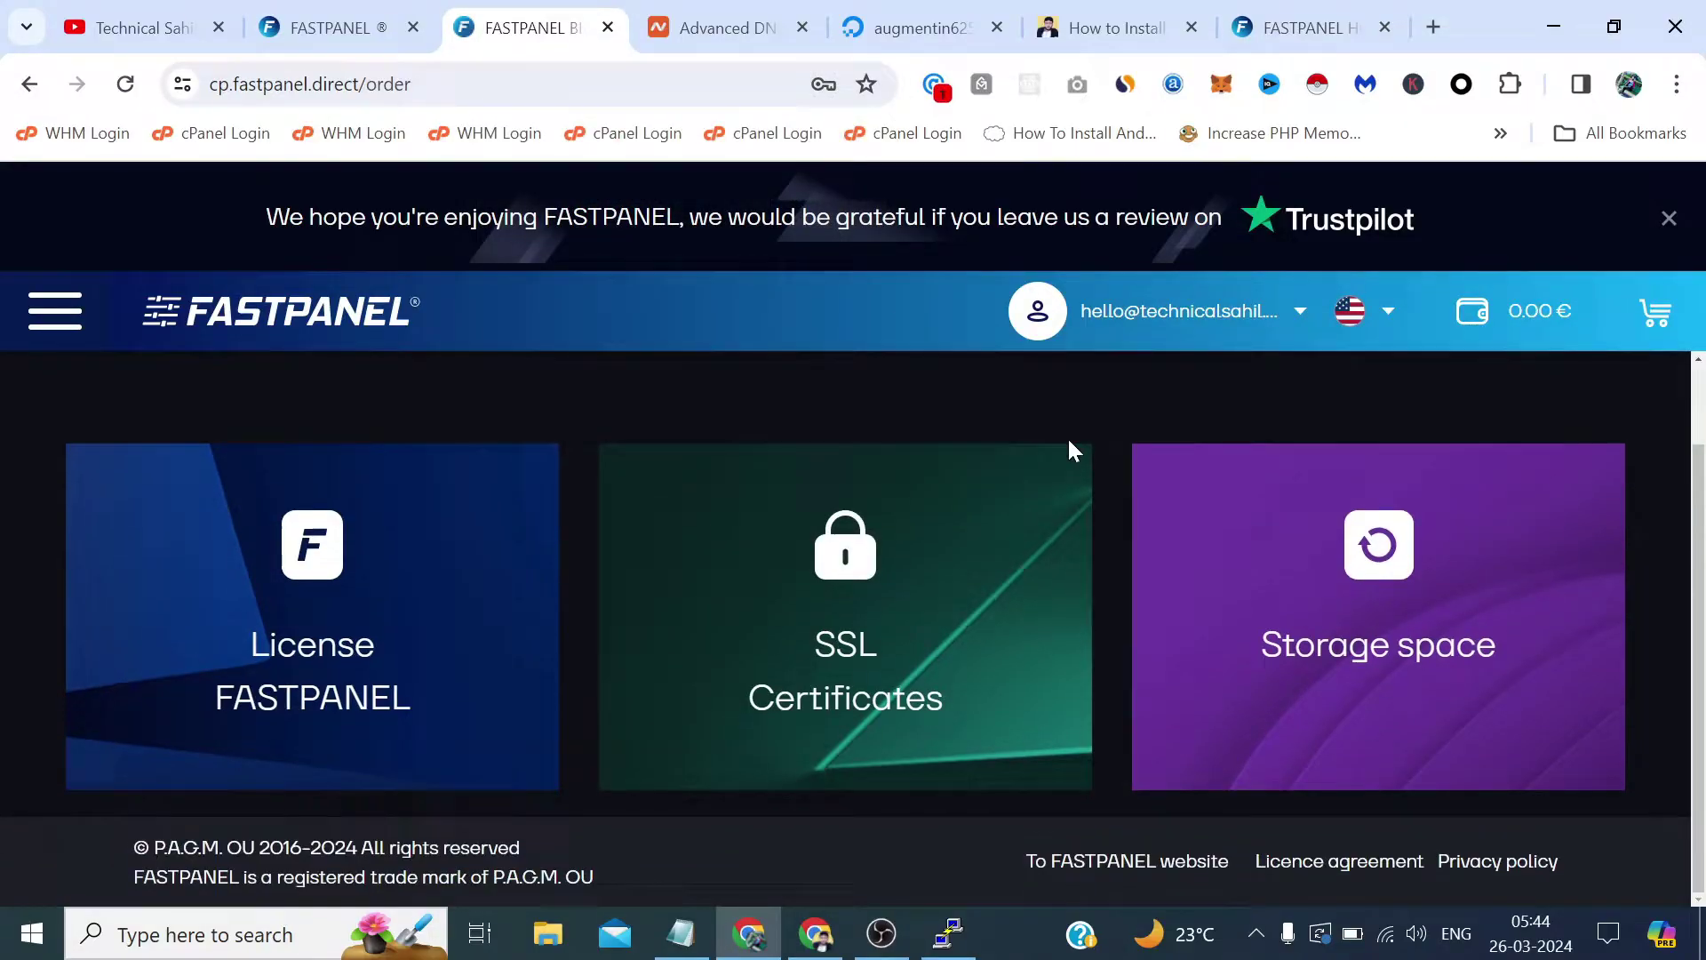
pyautogui.scroll(1, 1069, 442)
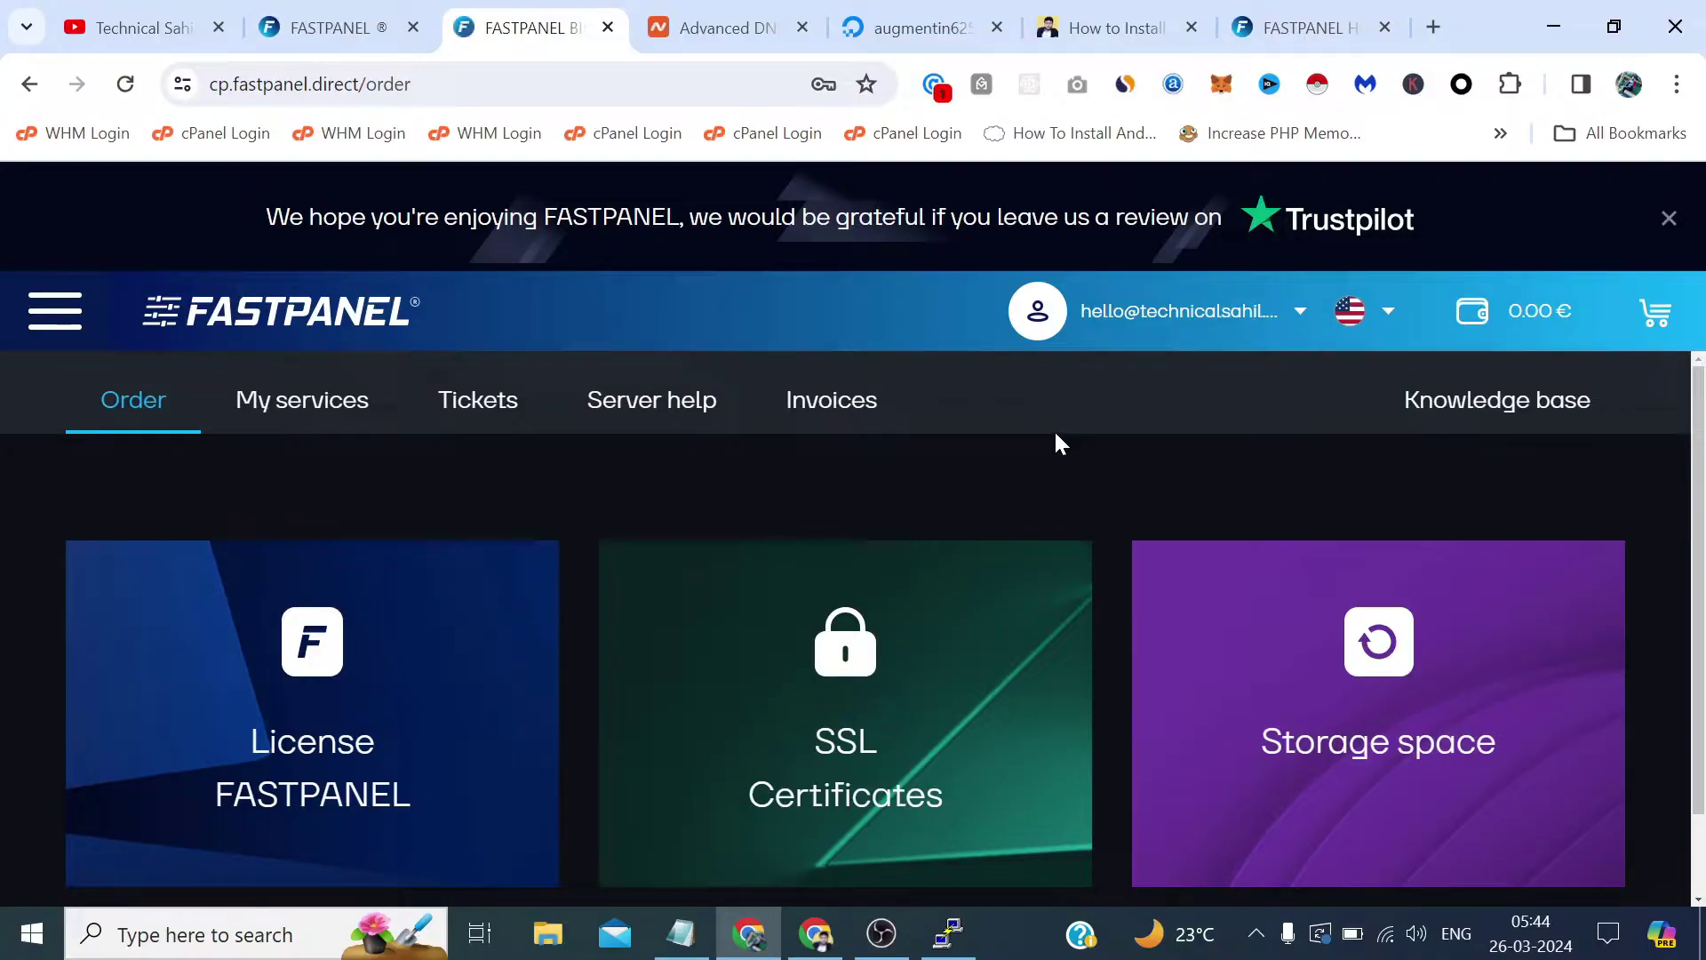
# Browse the free FASTPANEL license order page, then check the empty Licenses list under My services.
pyautogui.click(283, 718)
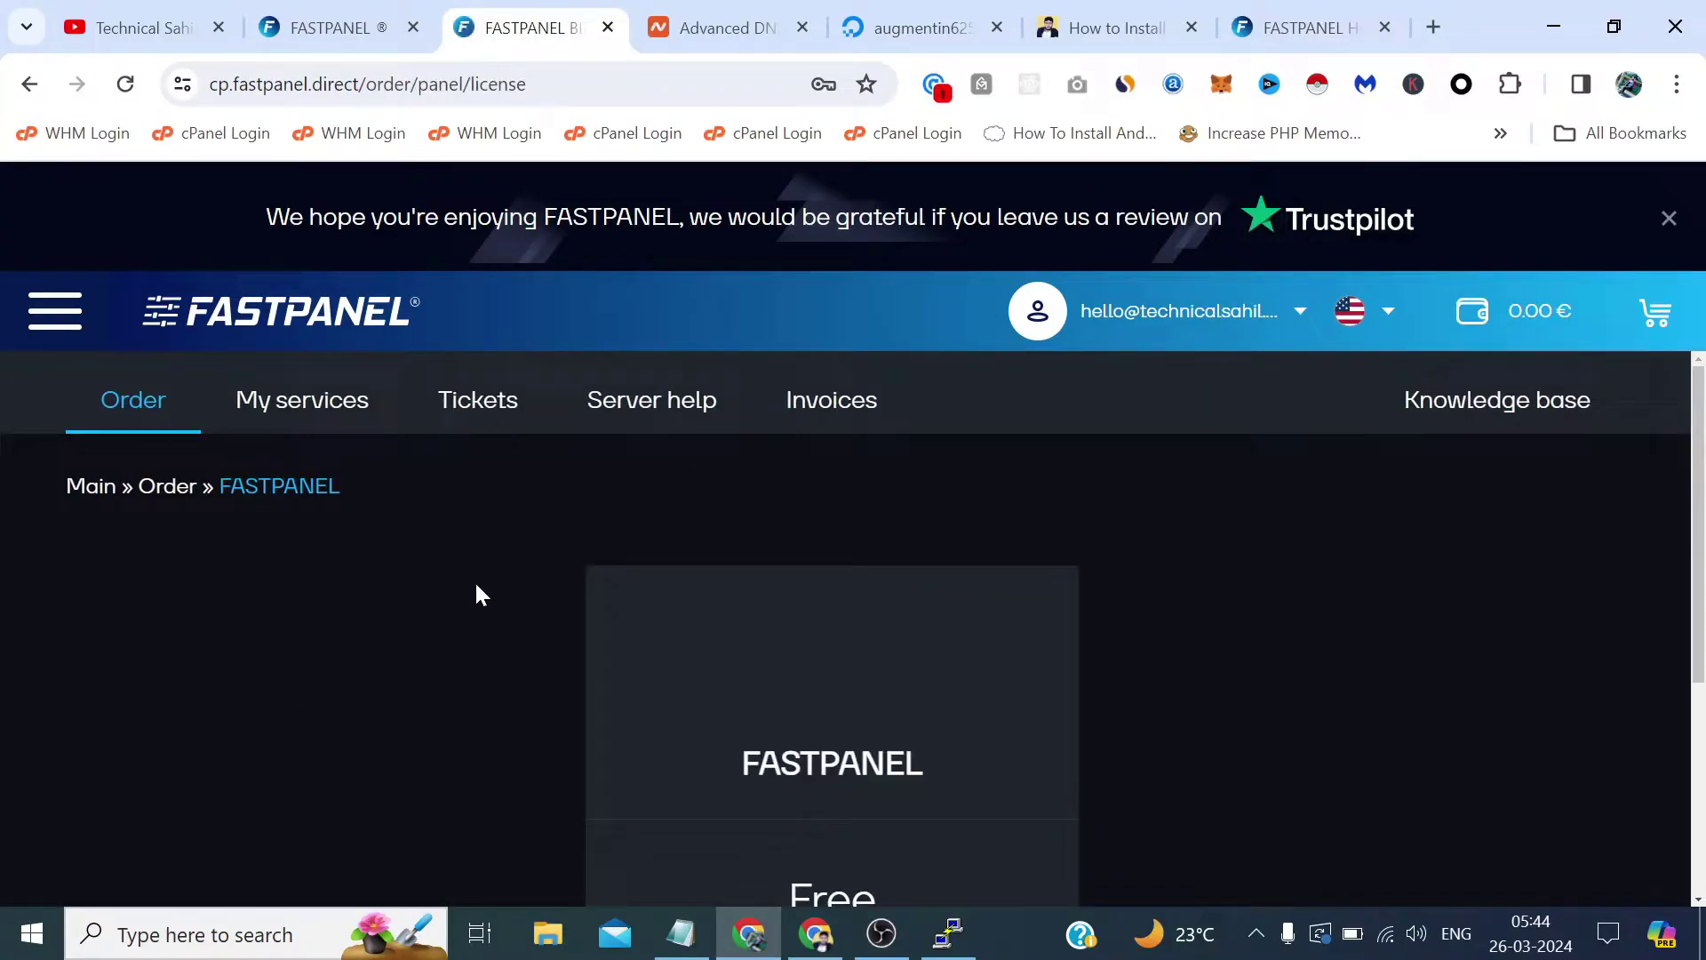
pyautogui.scroll(-4, 477, 586)
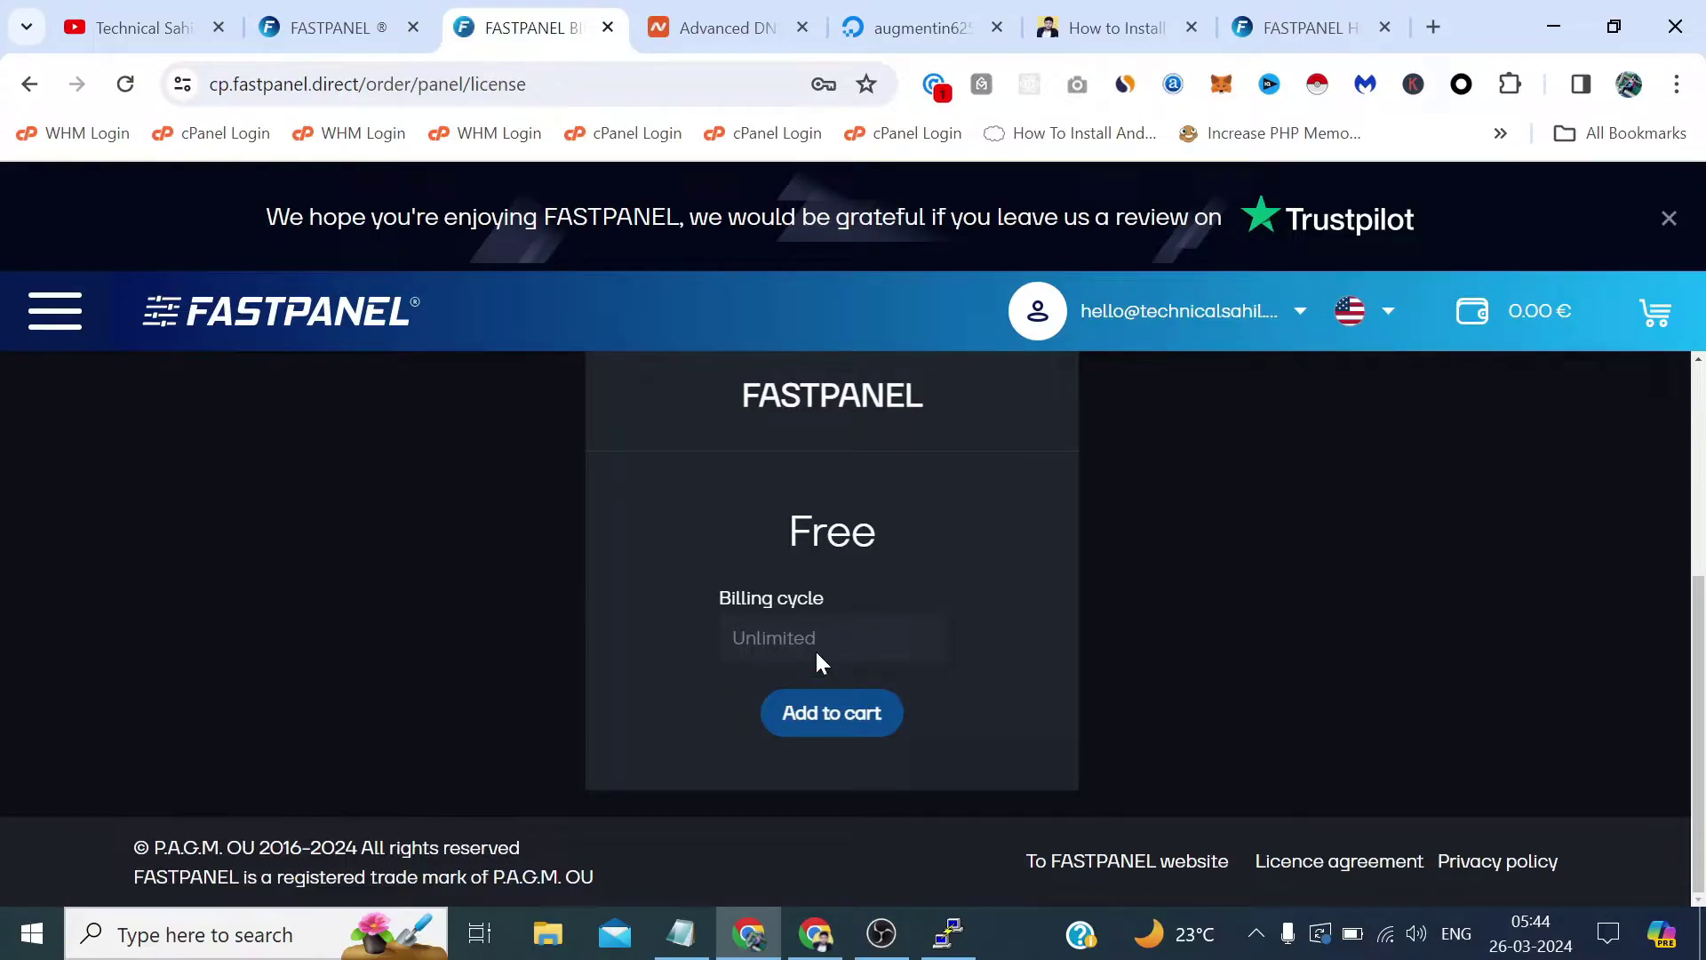
pyautogui.scroll(4, 816, 660)
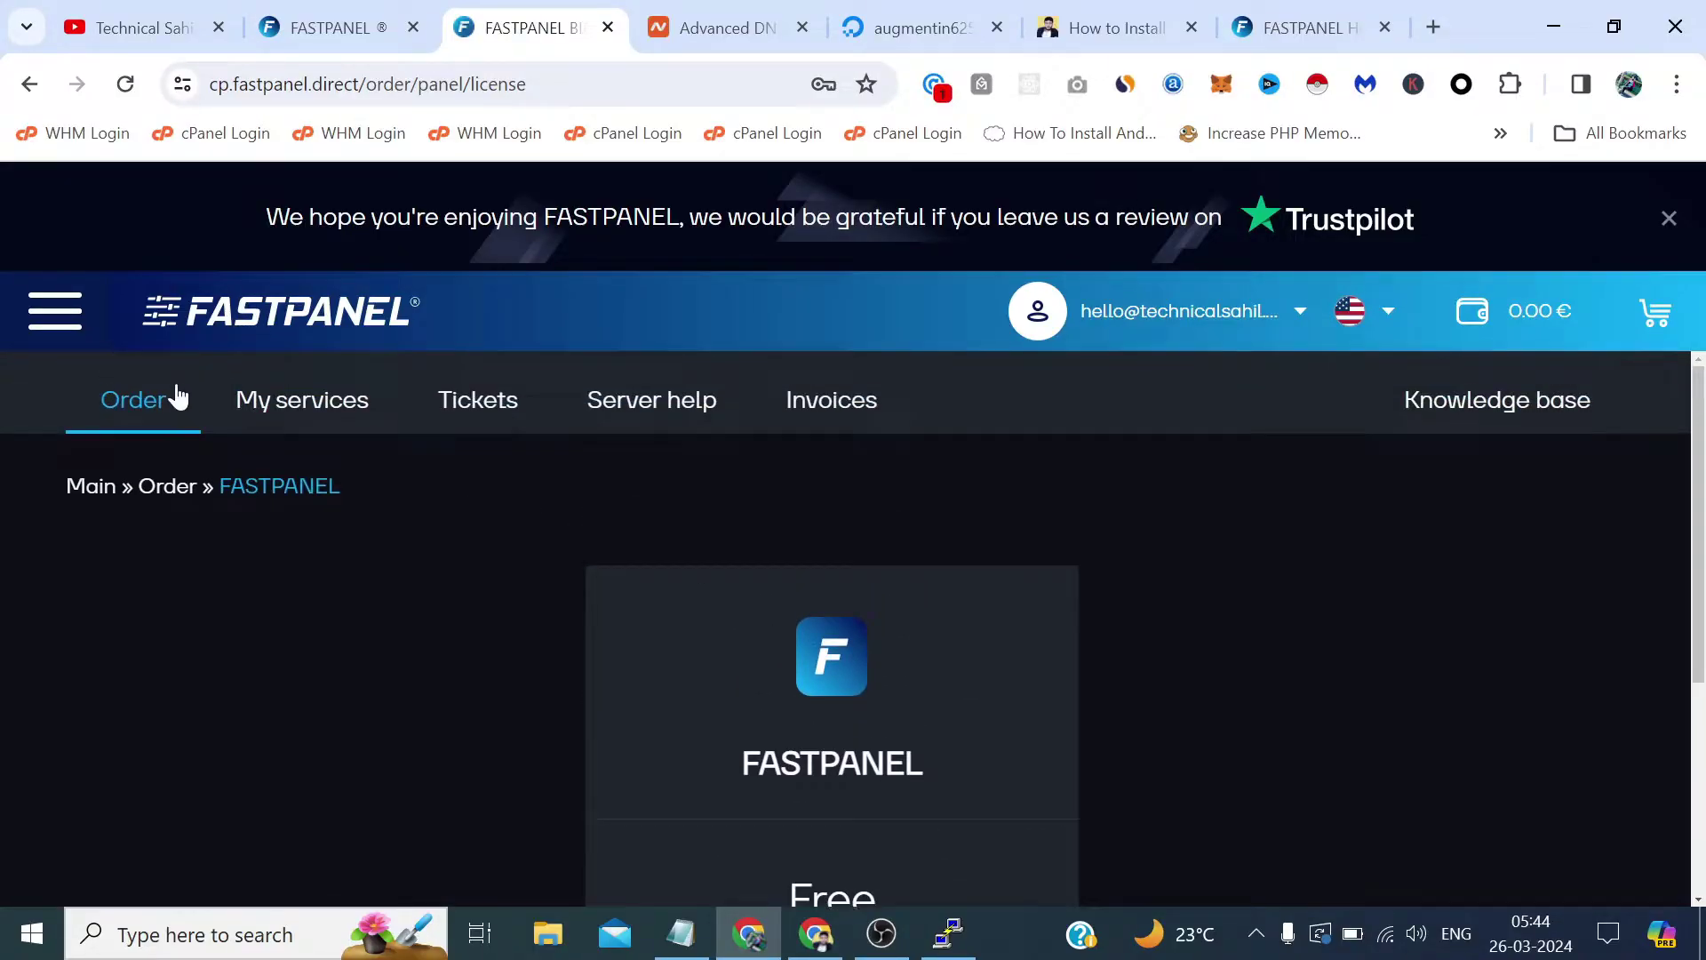
pyautogui.click(324, 411)
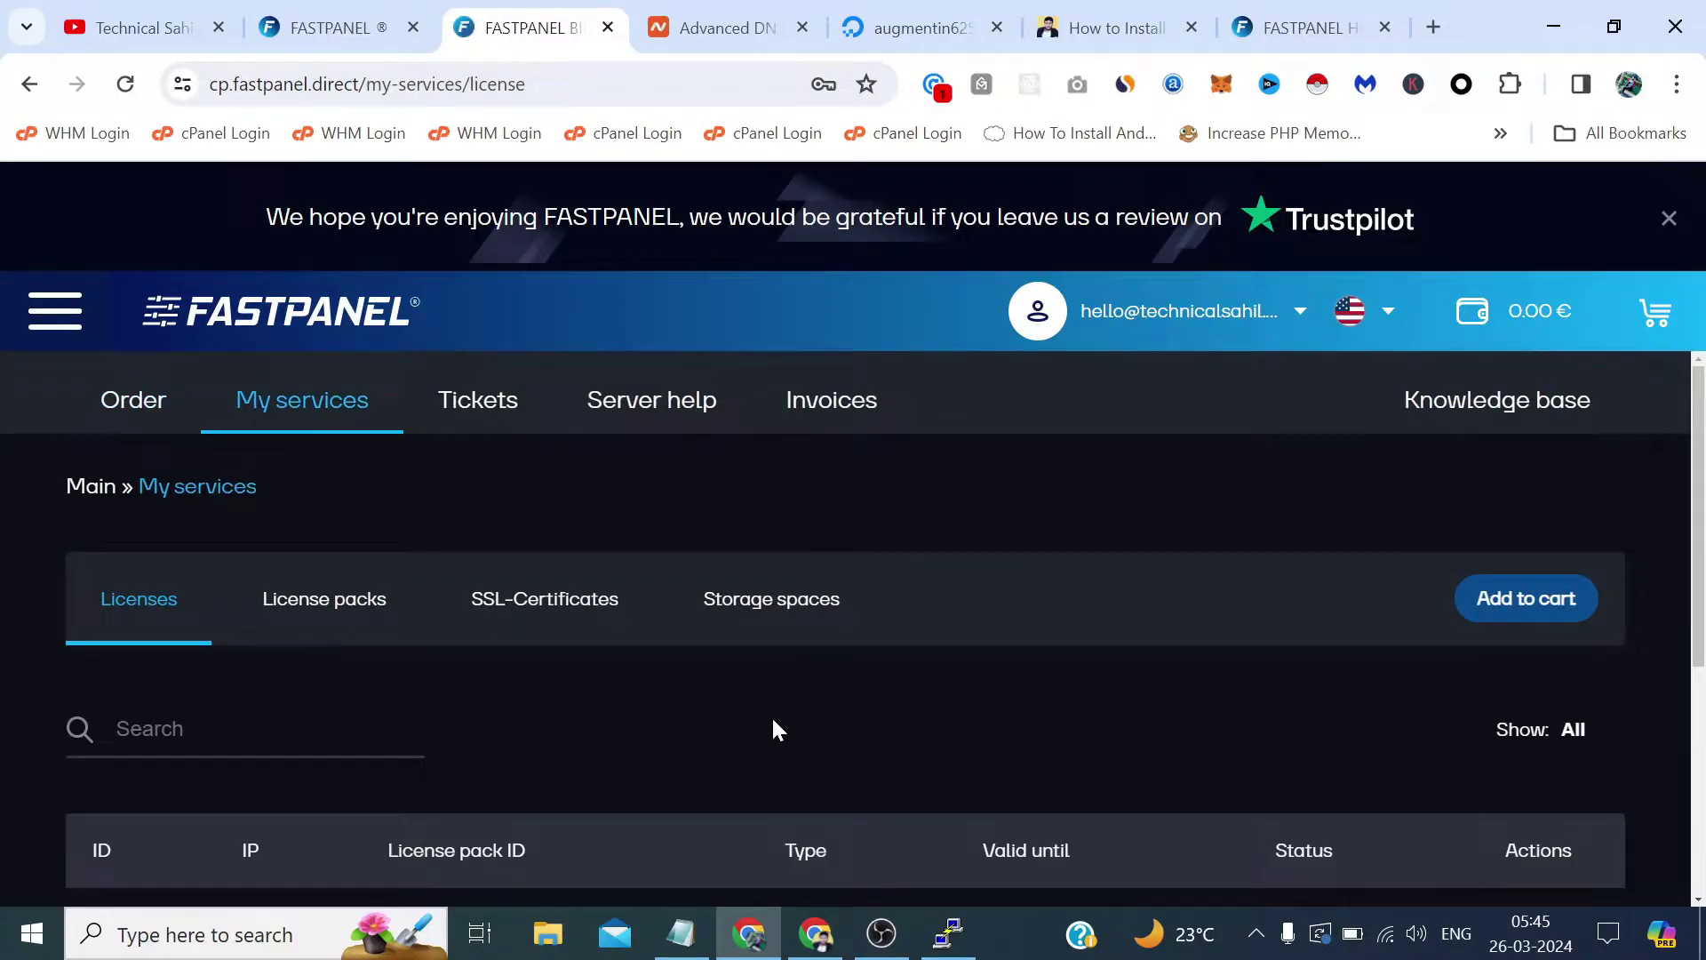
pyautogui.scroll(-4, 771, 716)
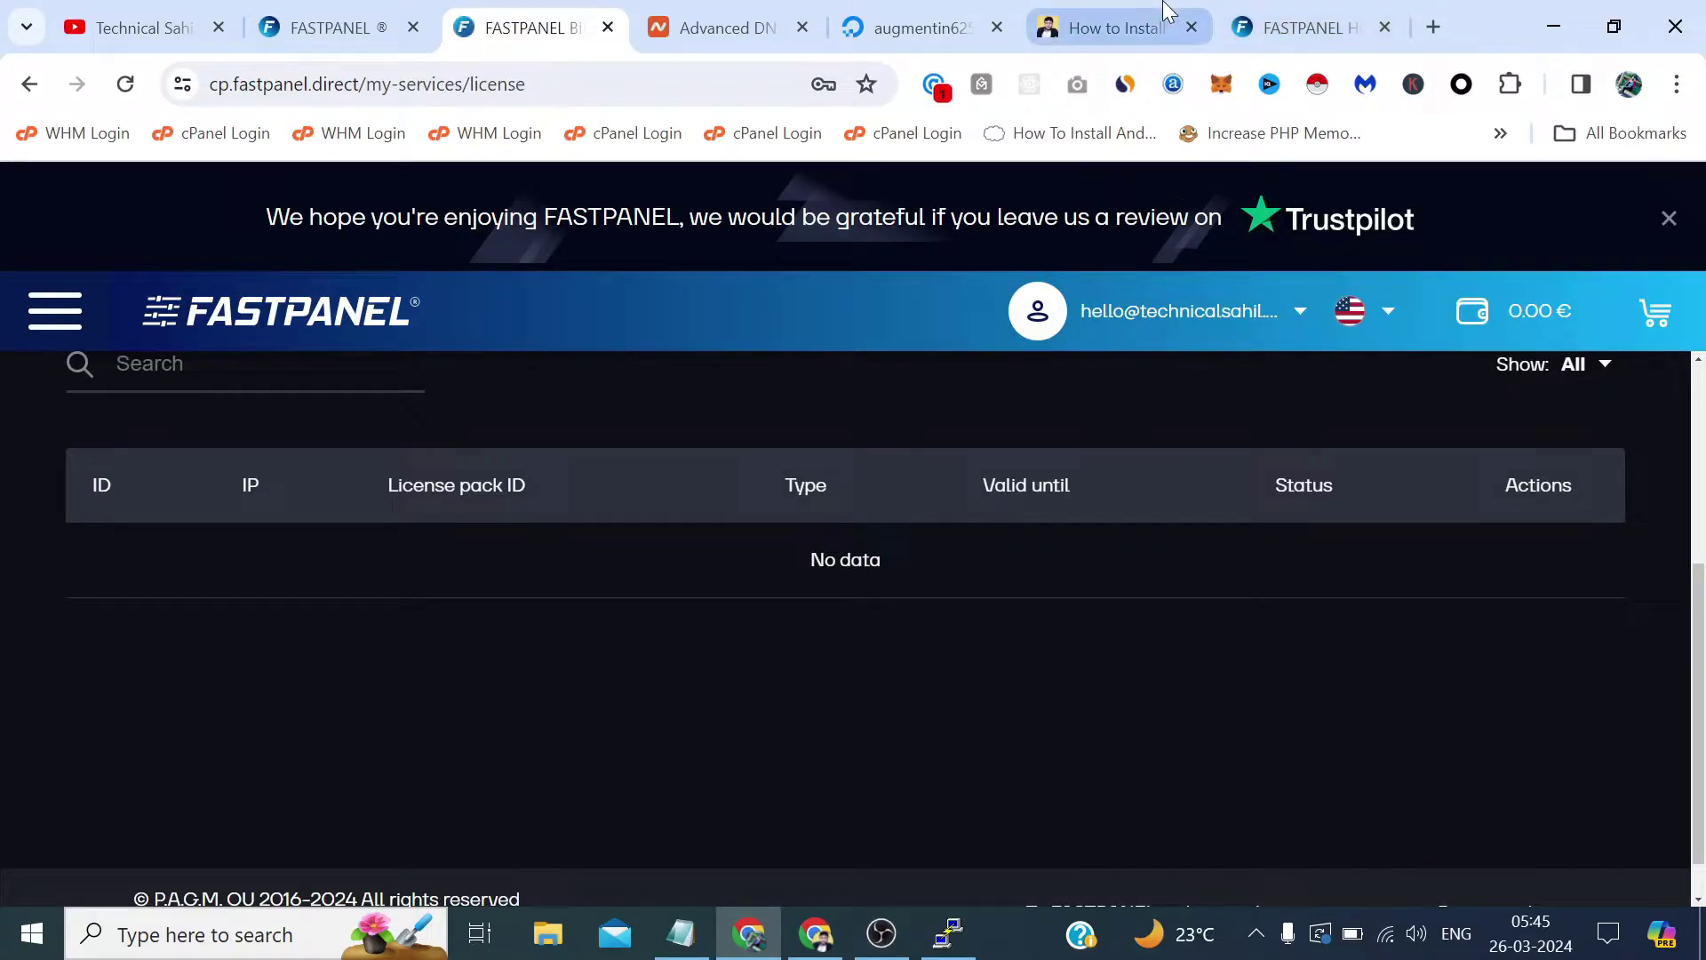
# On the panel's License issuance page, enter the account e-mail and request the license.
pyautogui.click(1302, 28)
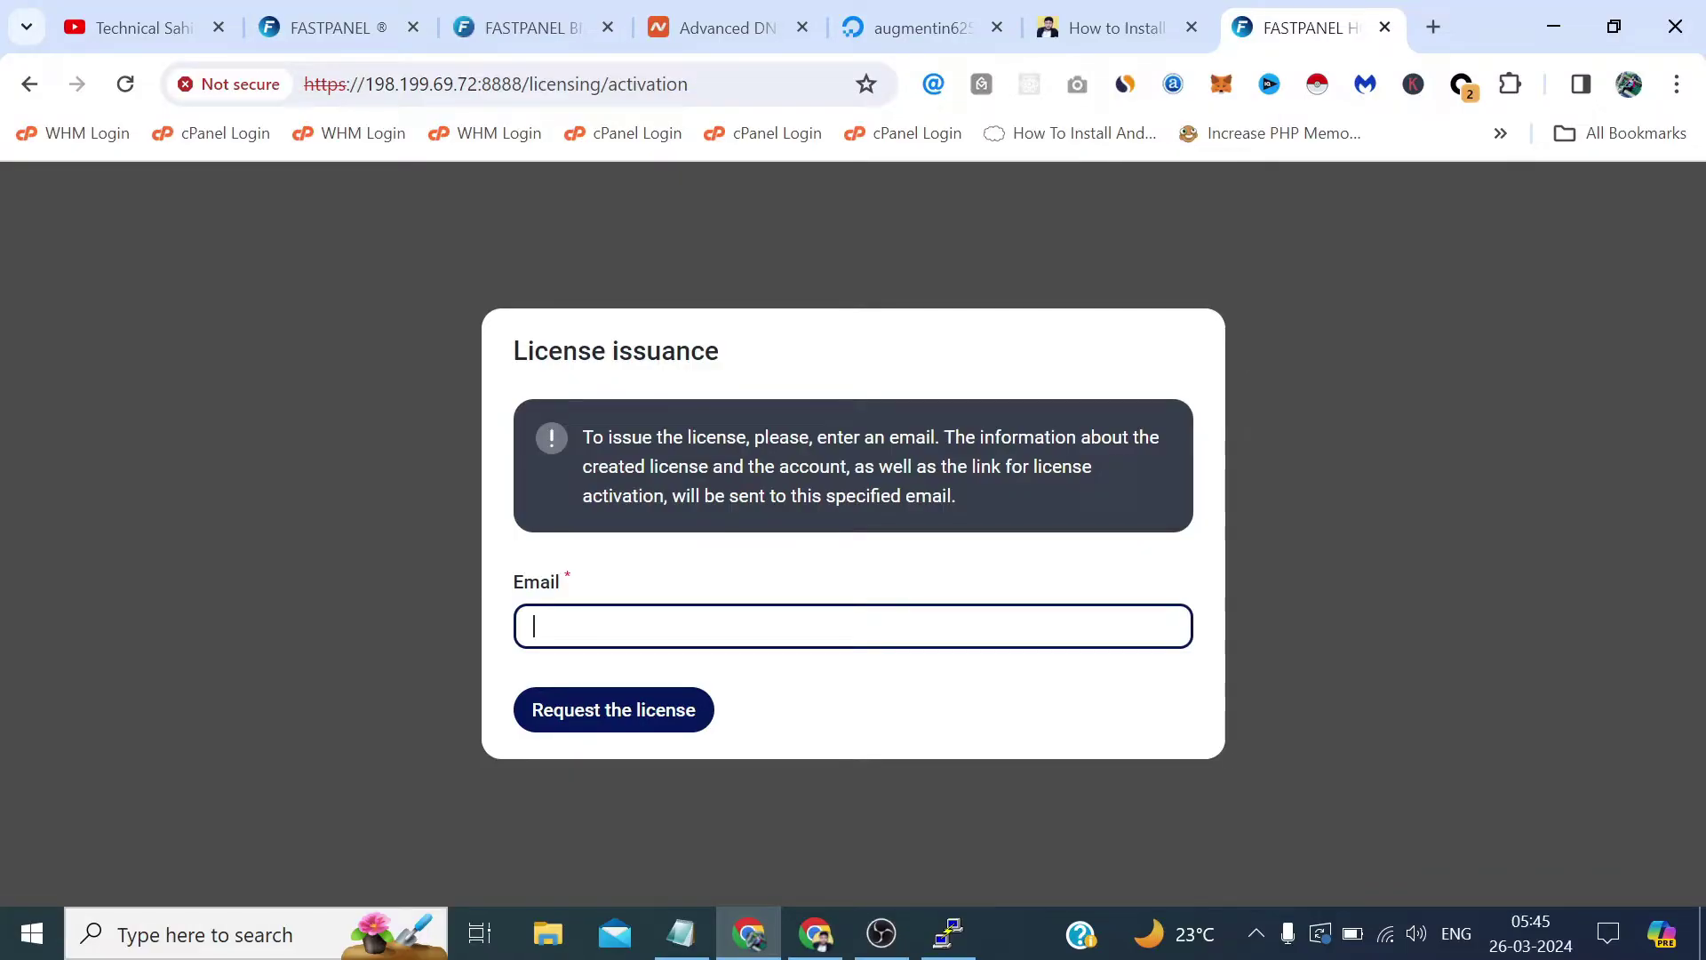
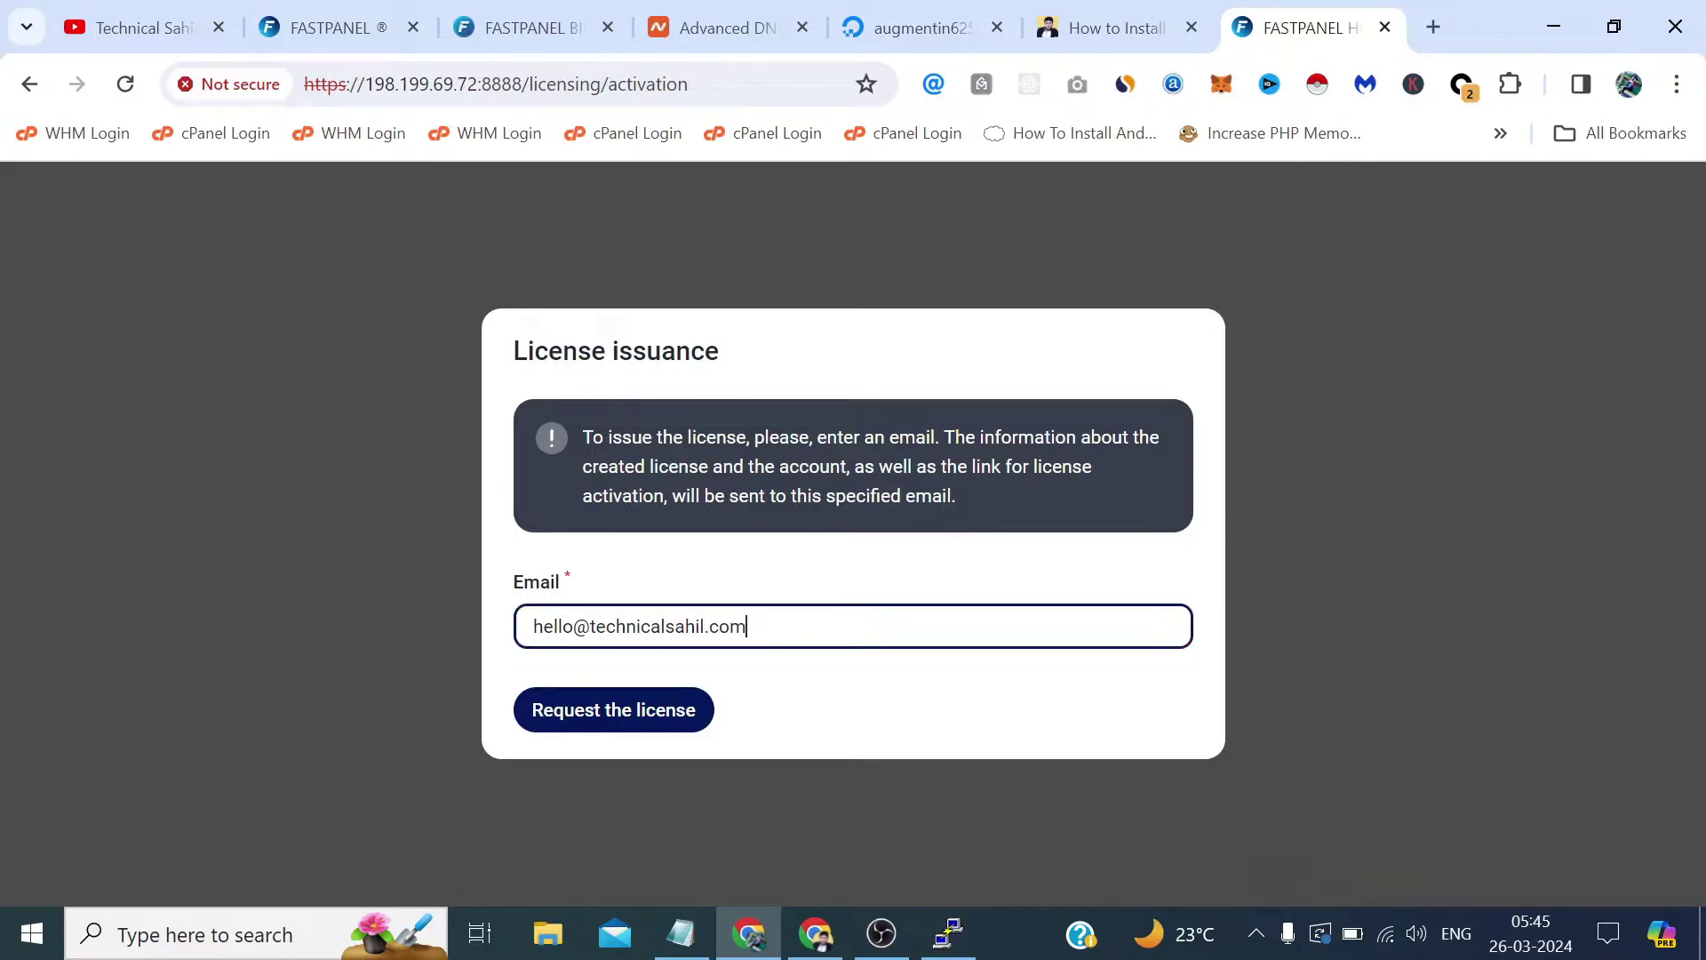
pyautogui.click(617, 726)
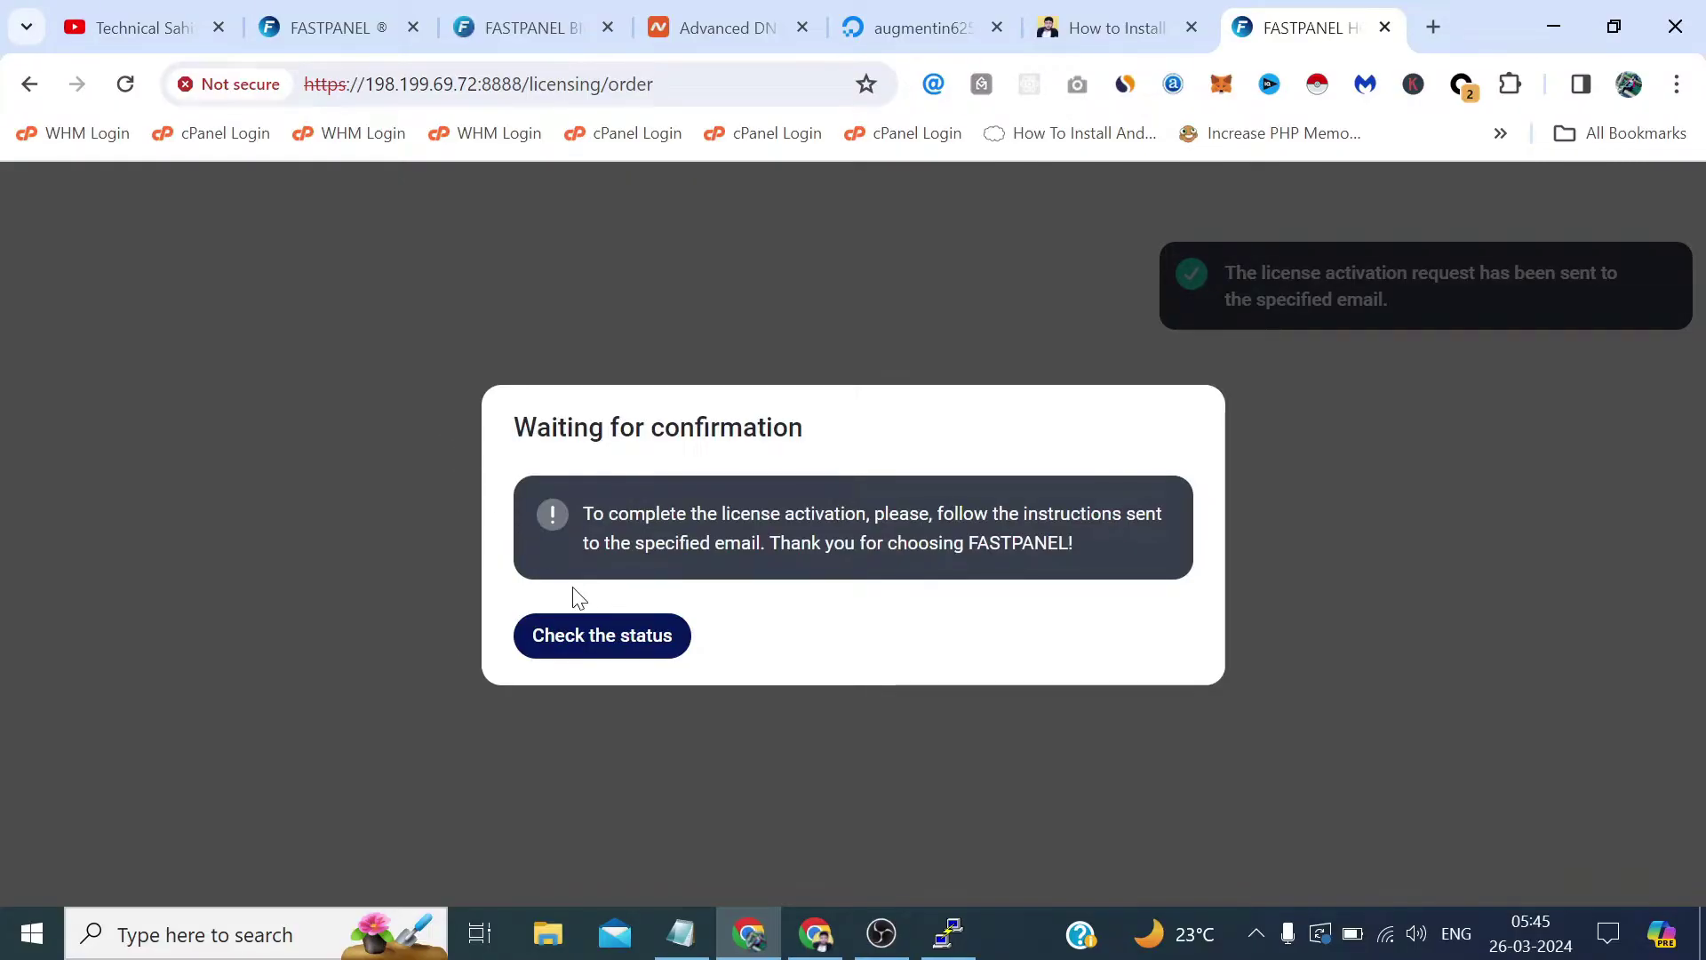
# Refresh the billing license list, then check the license status on the panel's waiting page.
pyautogui.click(520, 9)
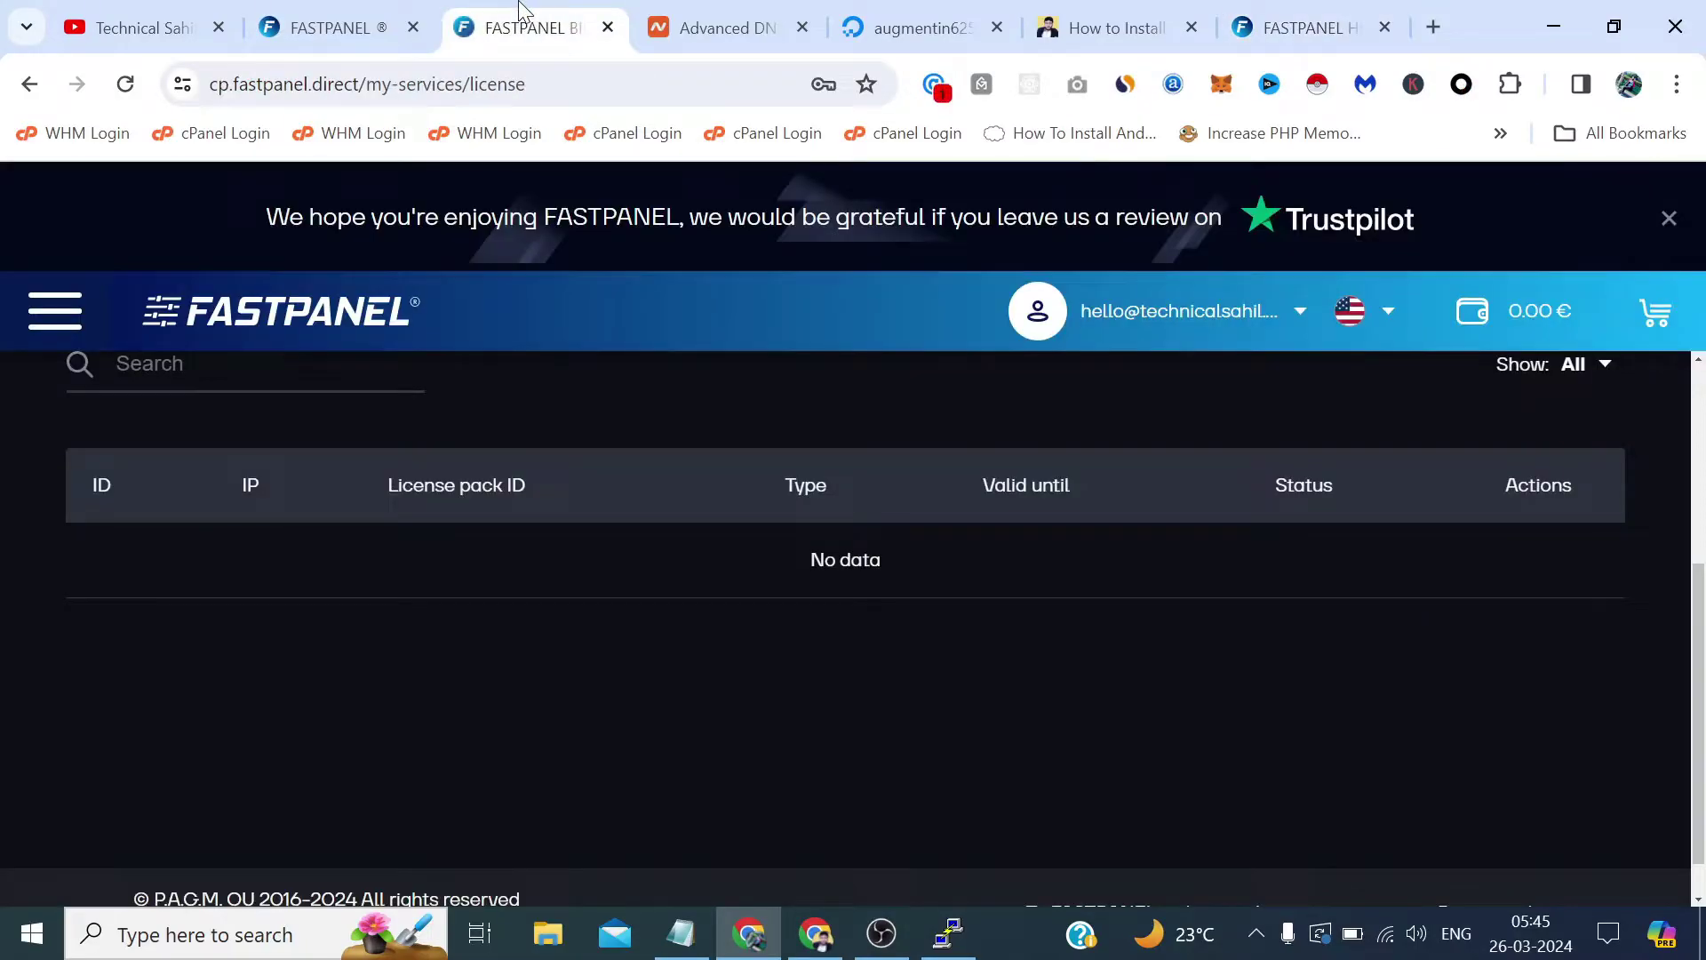
pyautogui.click(125, 84)
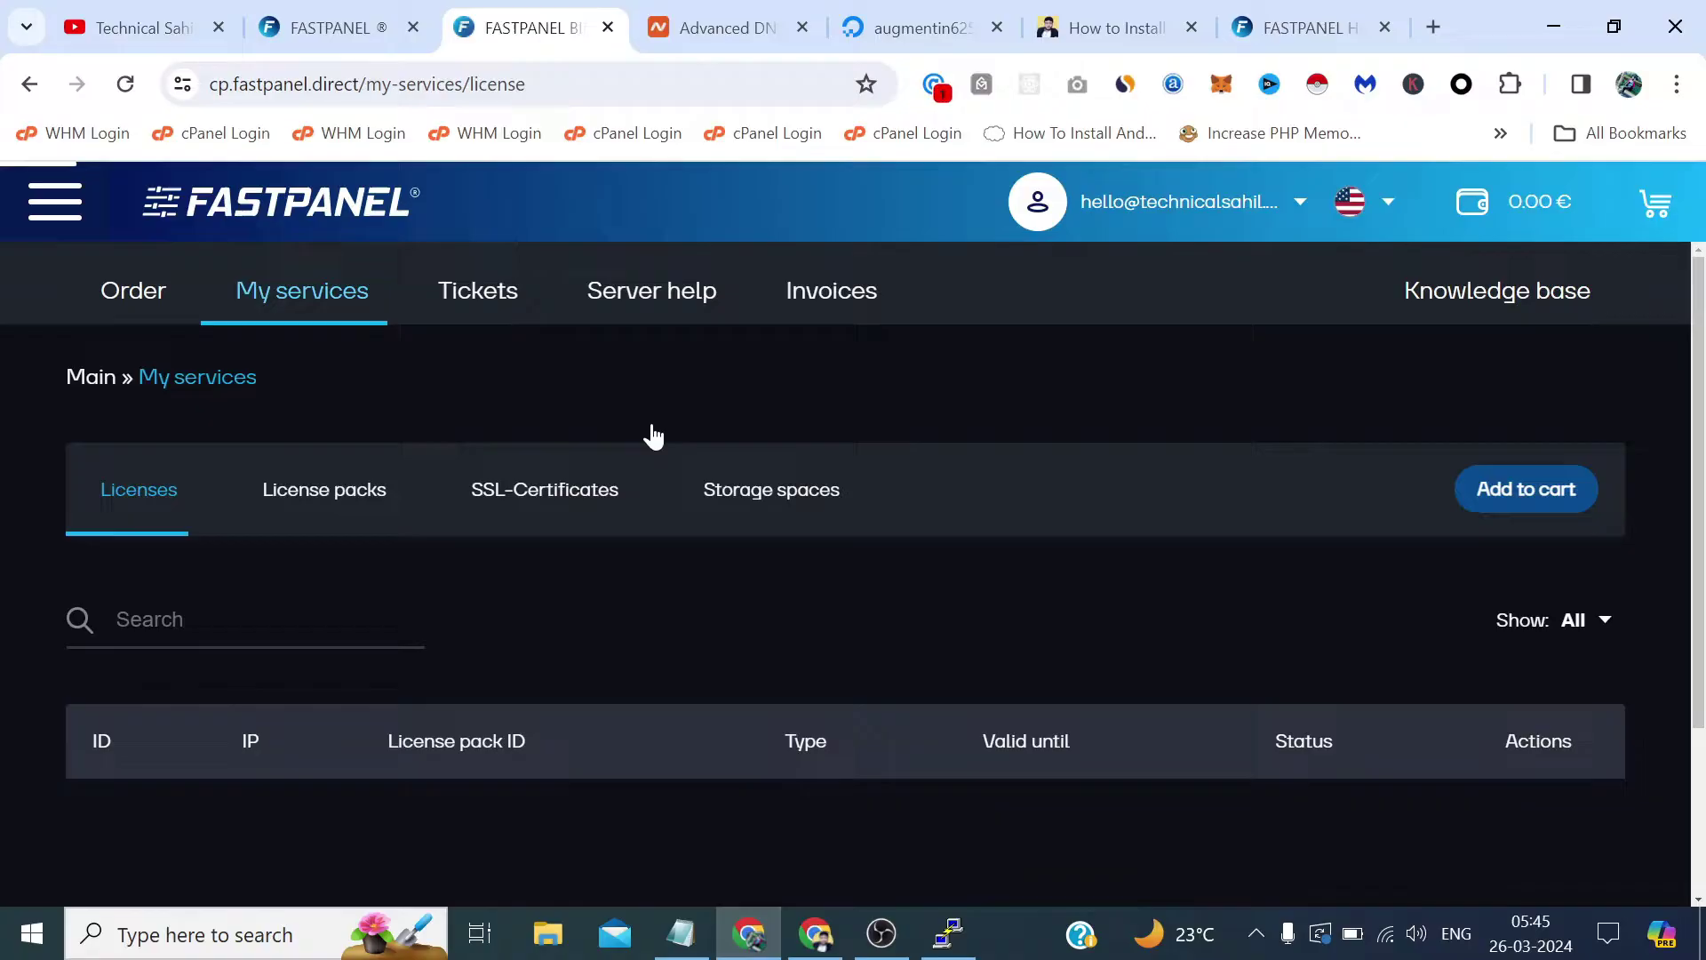
pyautogui.scroll(-4, 829, 587)
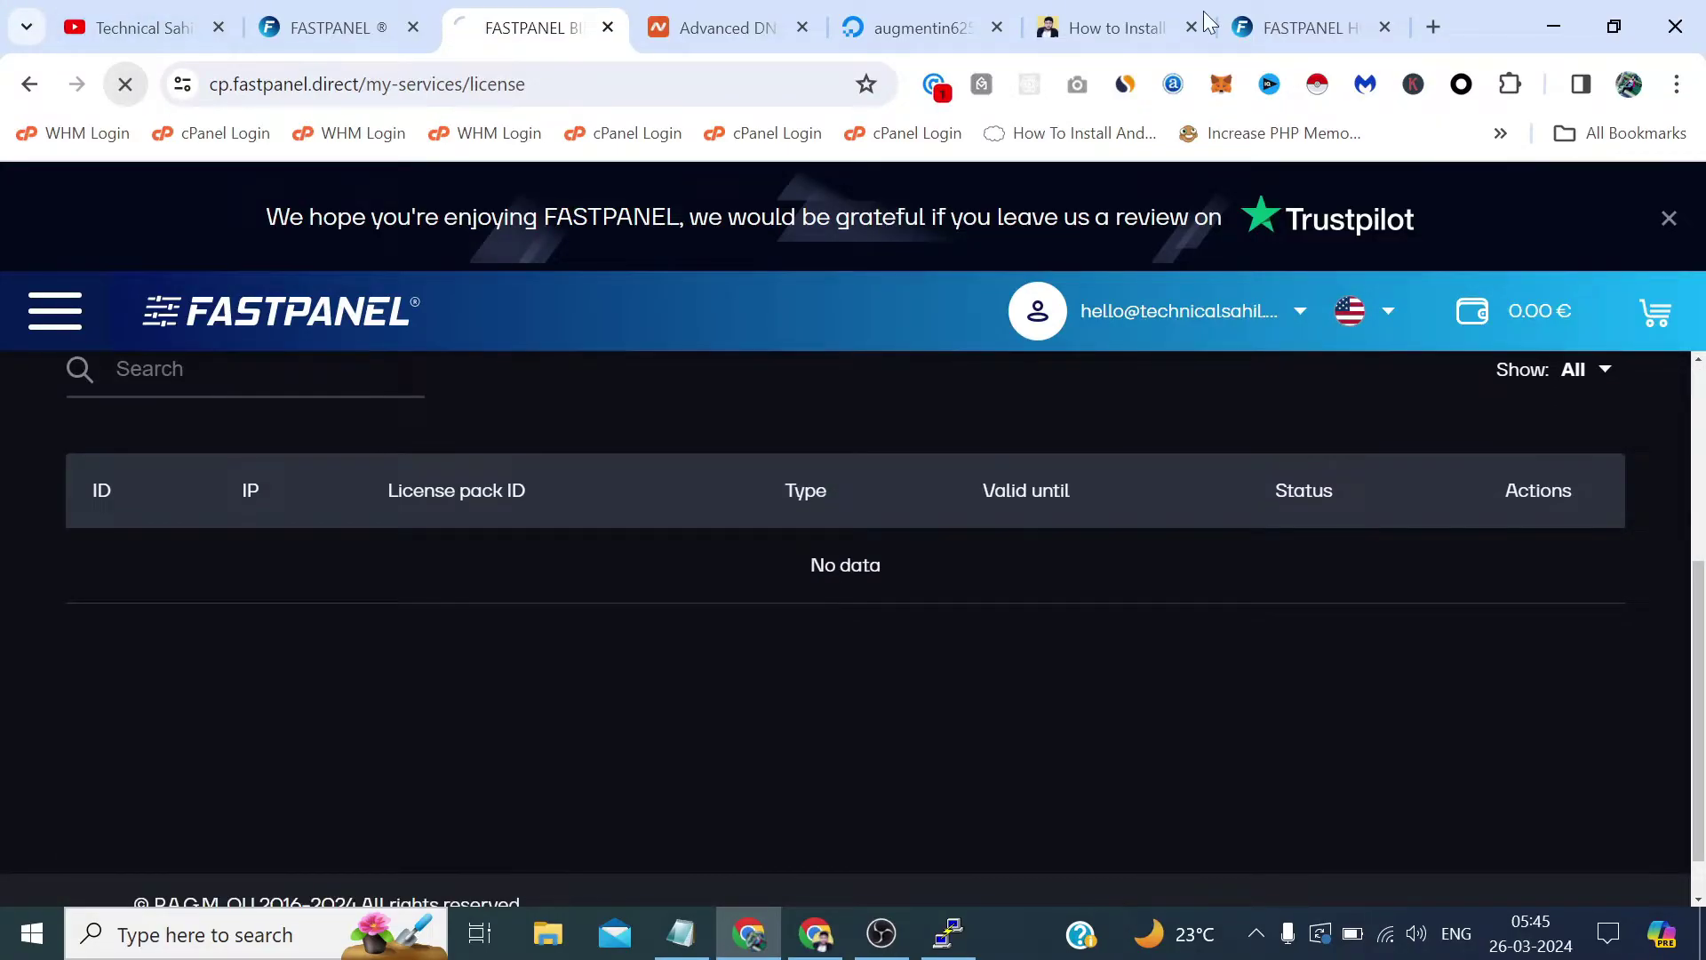
pyautogui.click(125, 85)
pyautogui.click(1302, 28)
pyautogui.click(662, 636)
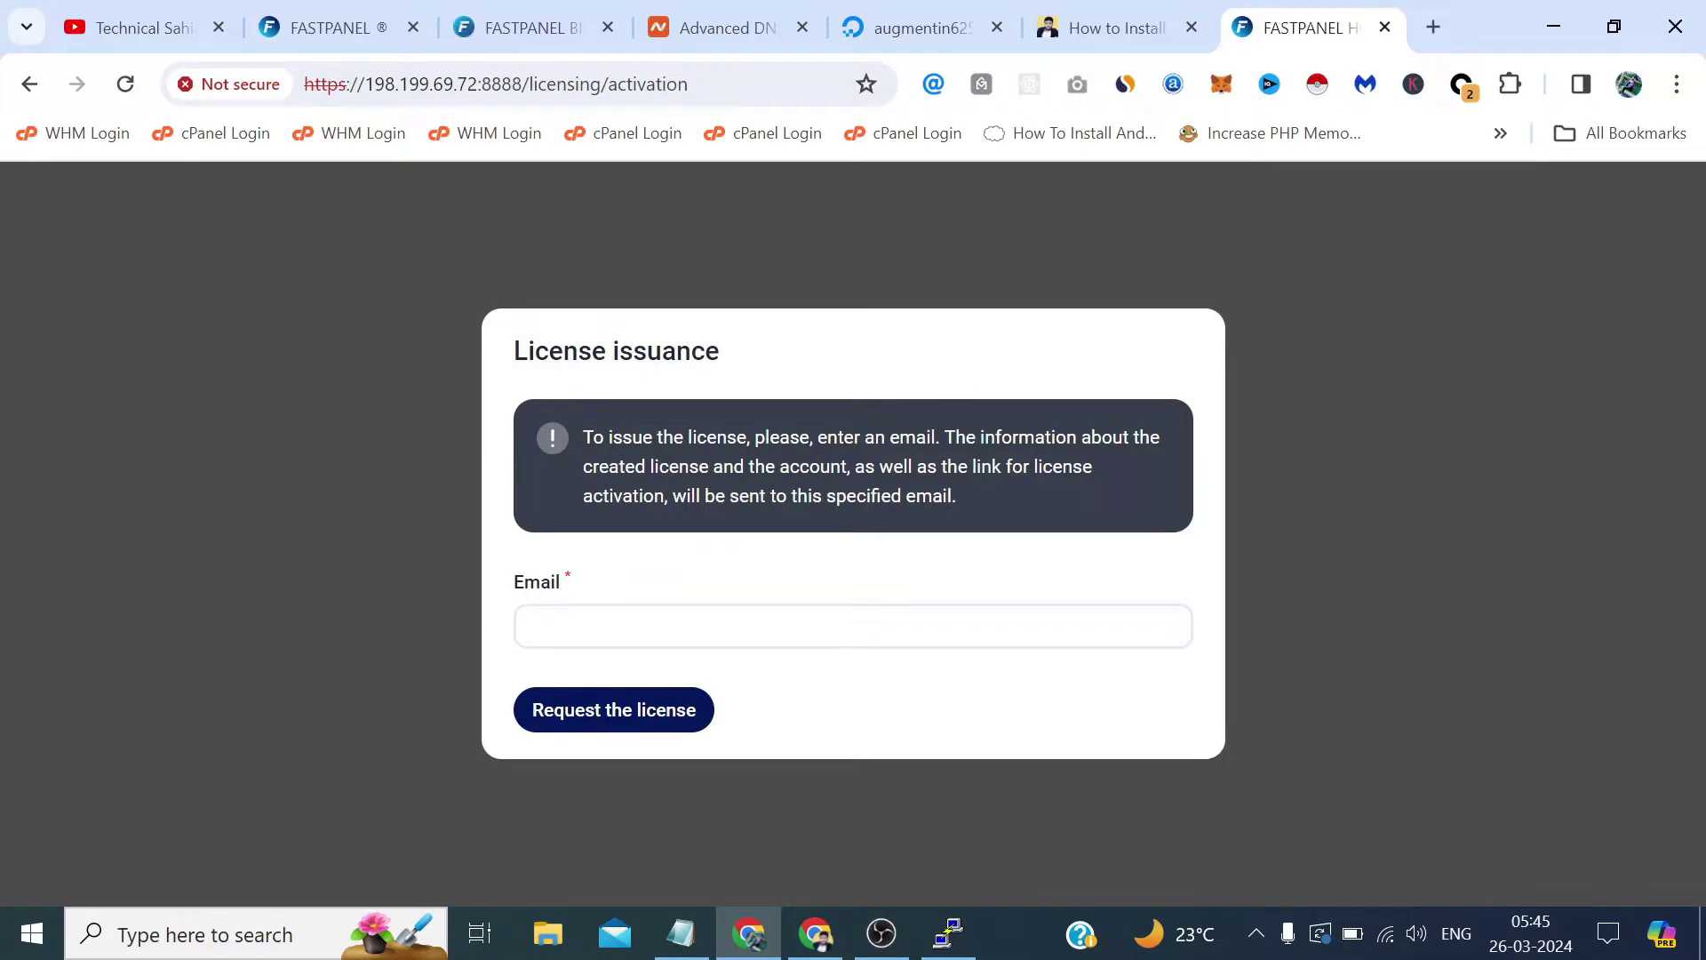
# Reload the license list until an Active license for 198.199.69.72, valid until Jan 1, 2038, appears.
pyautogui.click(531, 28)
pyautogui.scroll(-3, 757, 729)
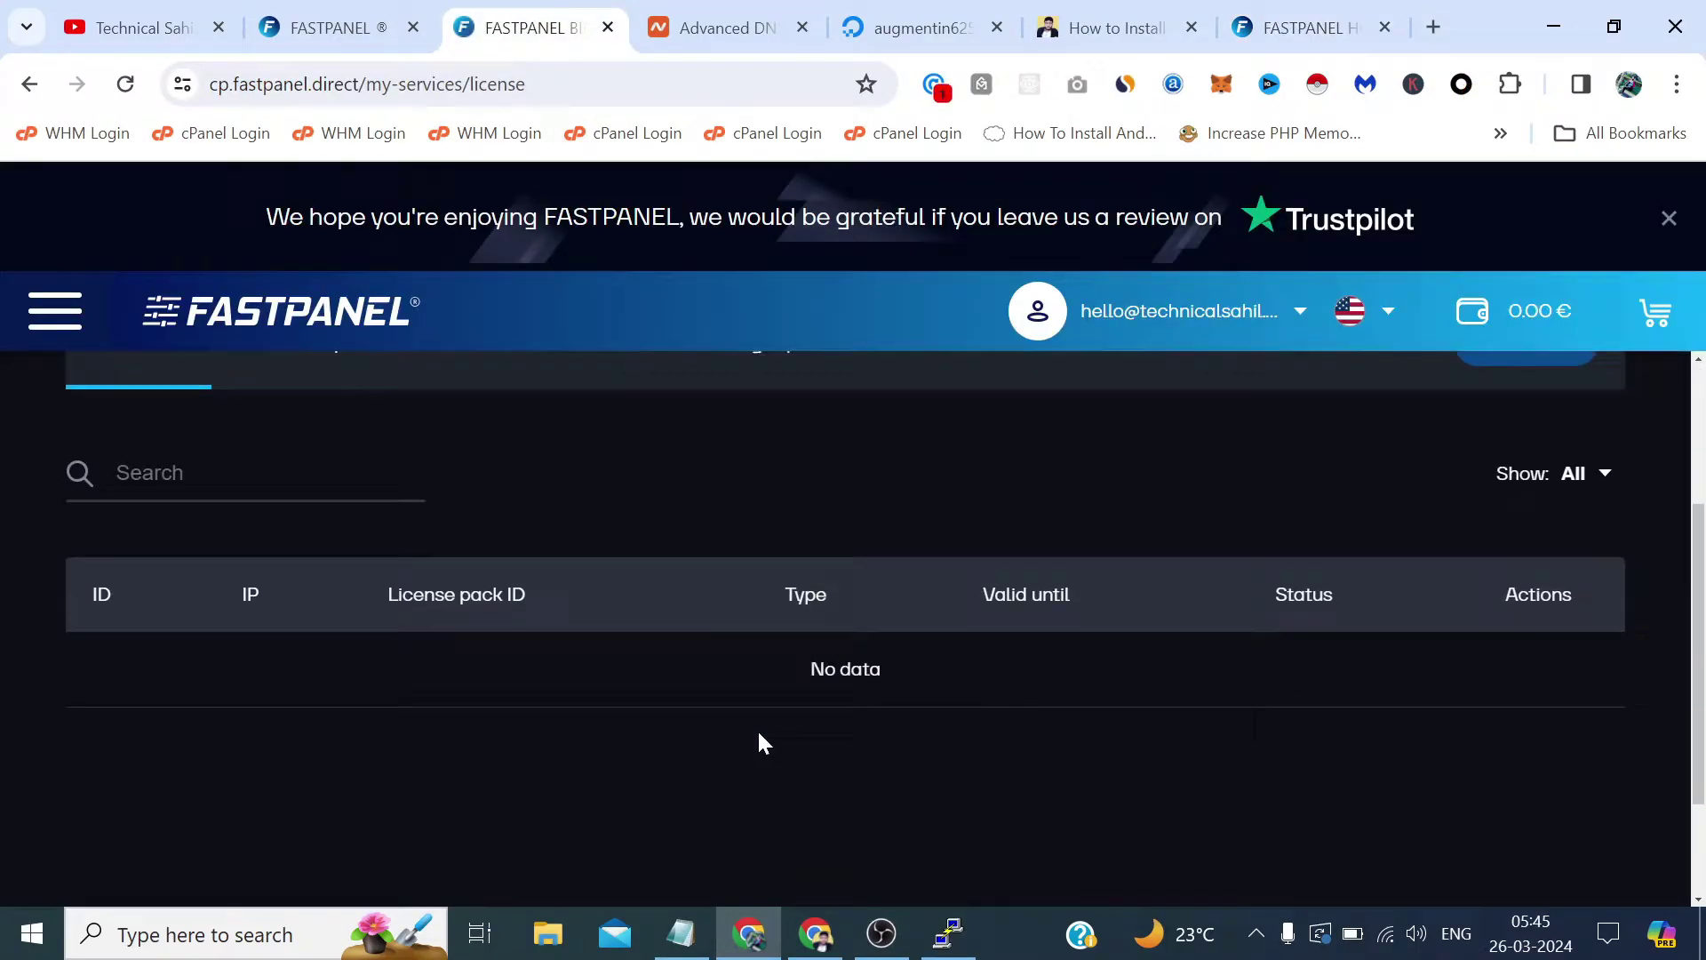
pyautogui.scroll(-2, 757, 729)
pyautogui.scroll(3, 757, 728)
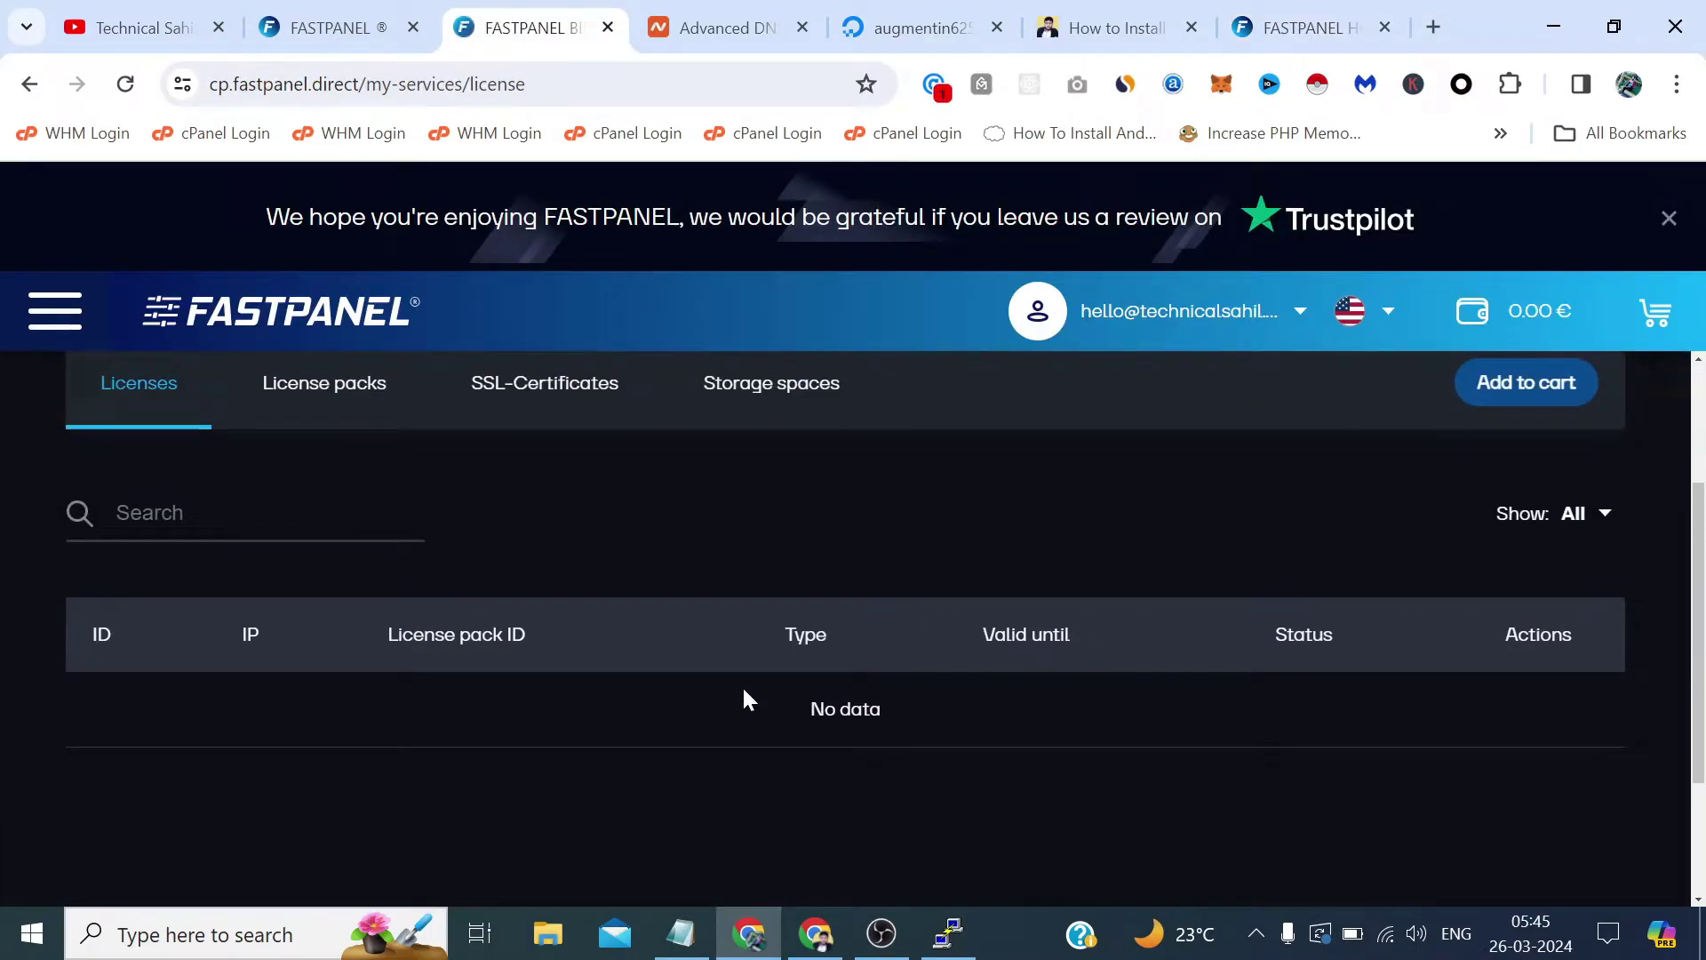
pyautogui.press('F5')
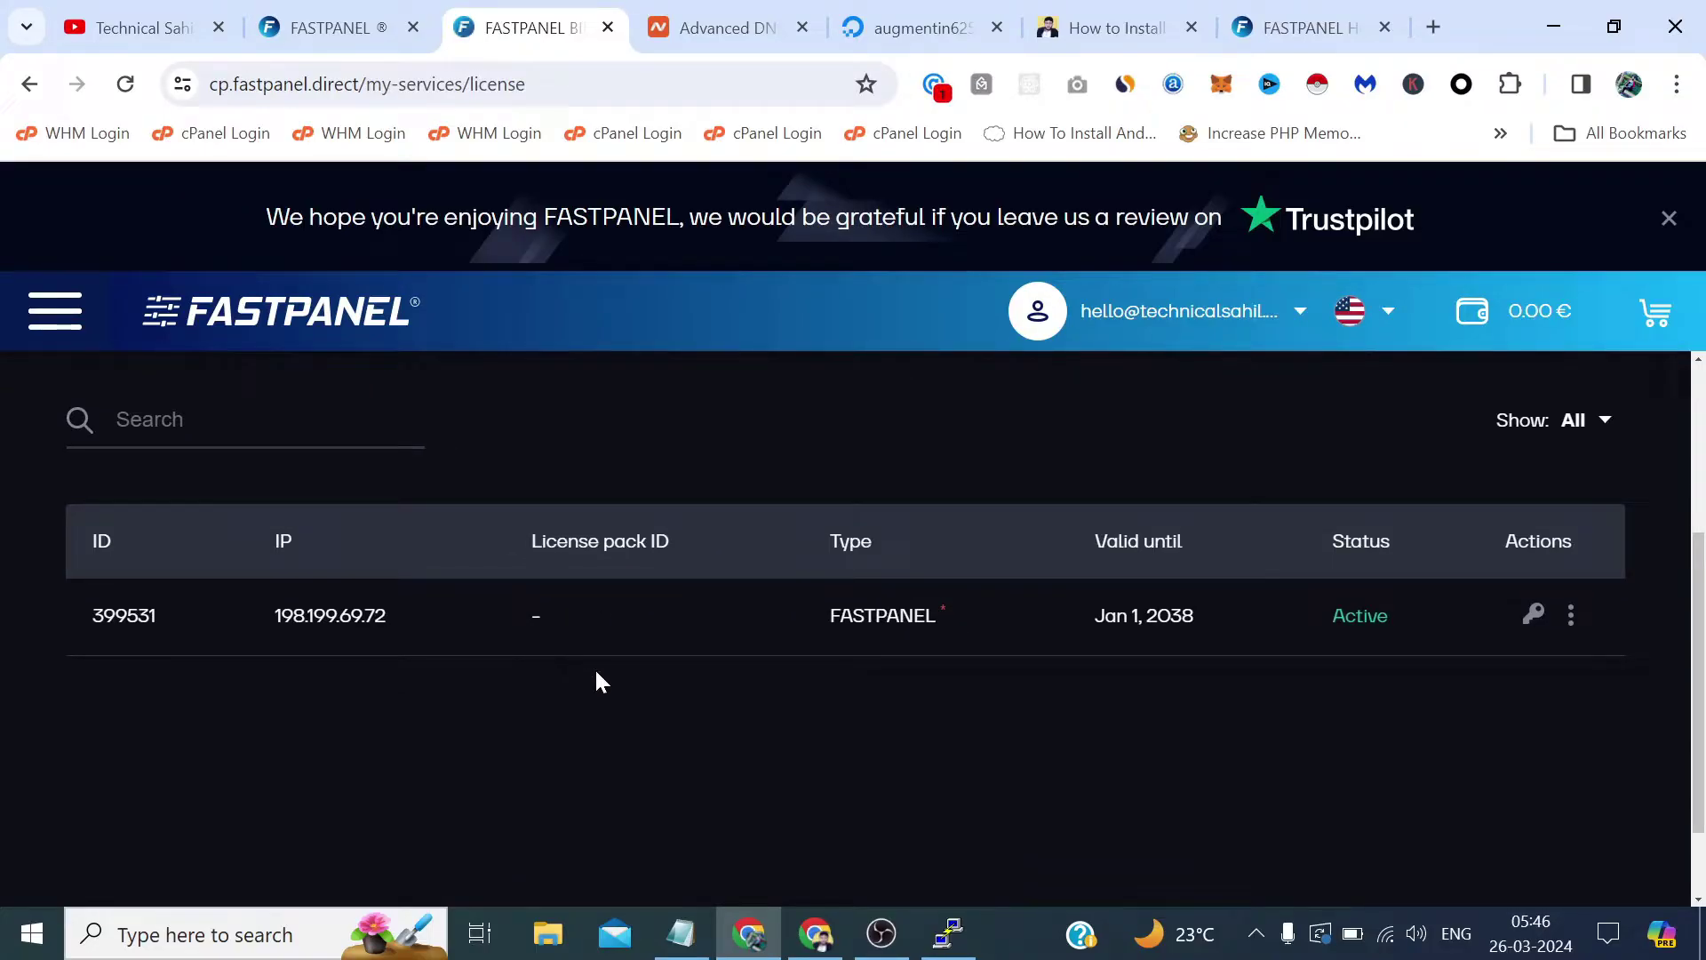
pyautogui.click(1306, 28)
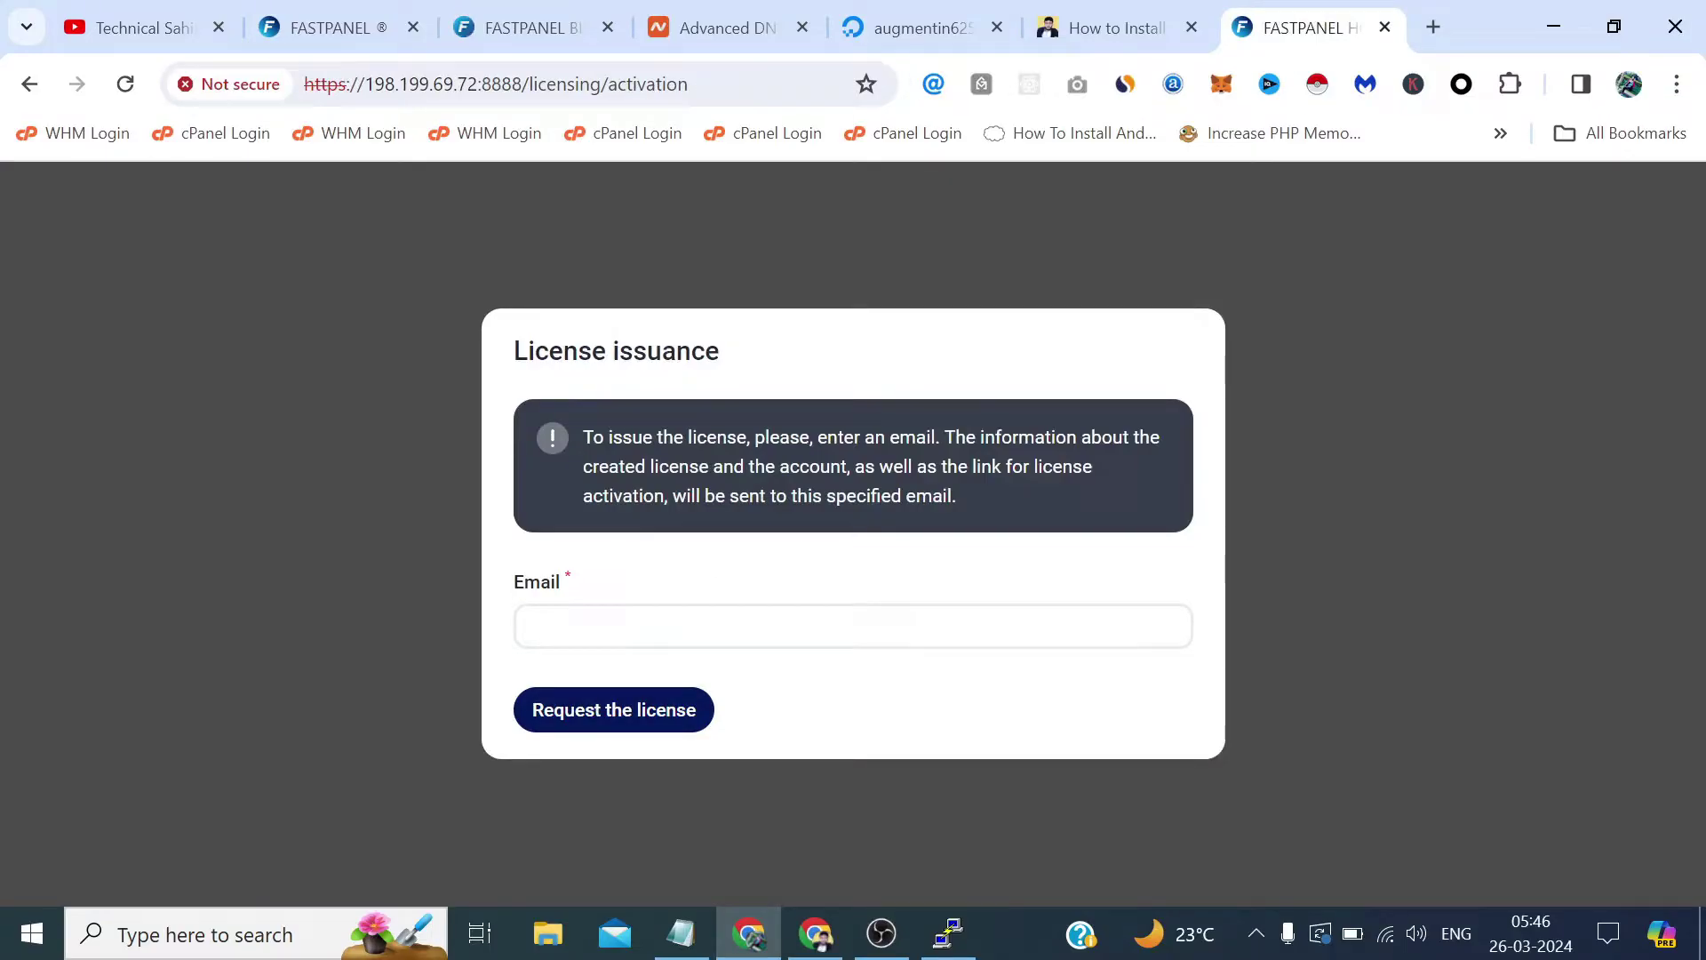
# Remove /licensing/activation from the panel address to reach the 198.199.69.72:8888 login page.
pyautogui.moveTo(690, 83); pyautogui.dragTo(525, 84)
pyautogui.press('BackSpace')
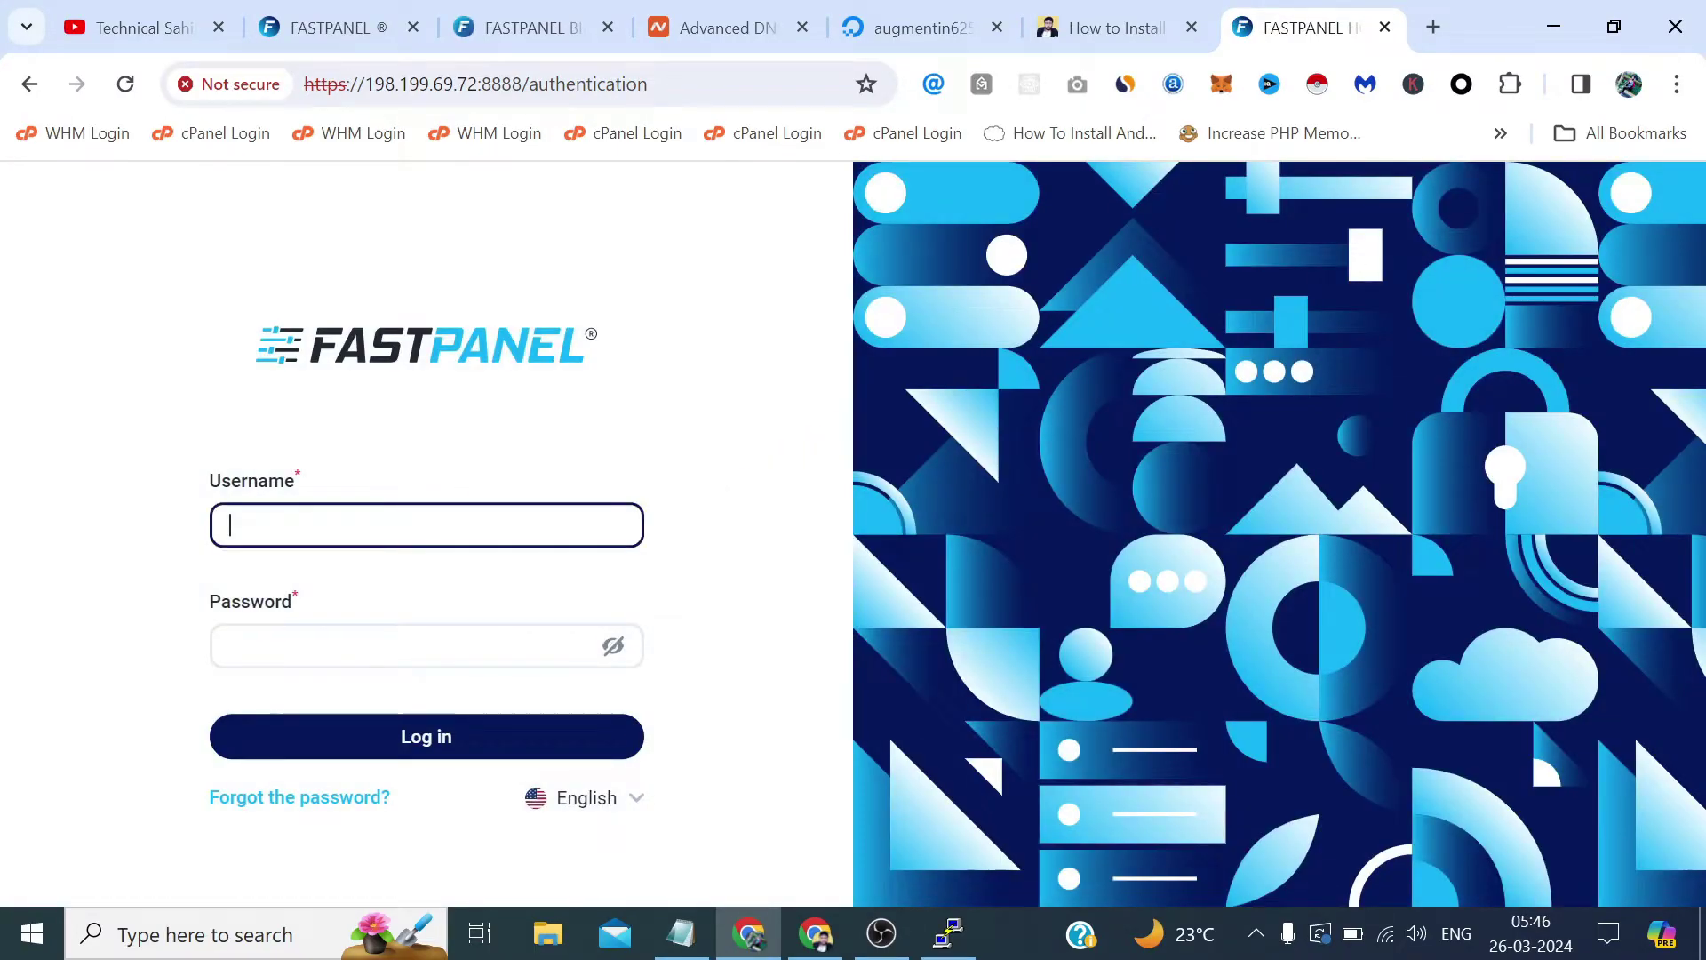
pyautogui.write('llo@te')
pyautogui.write('chi')
pyautogui.press('BackSpace')
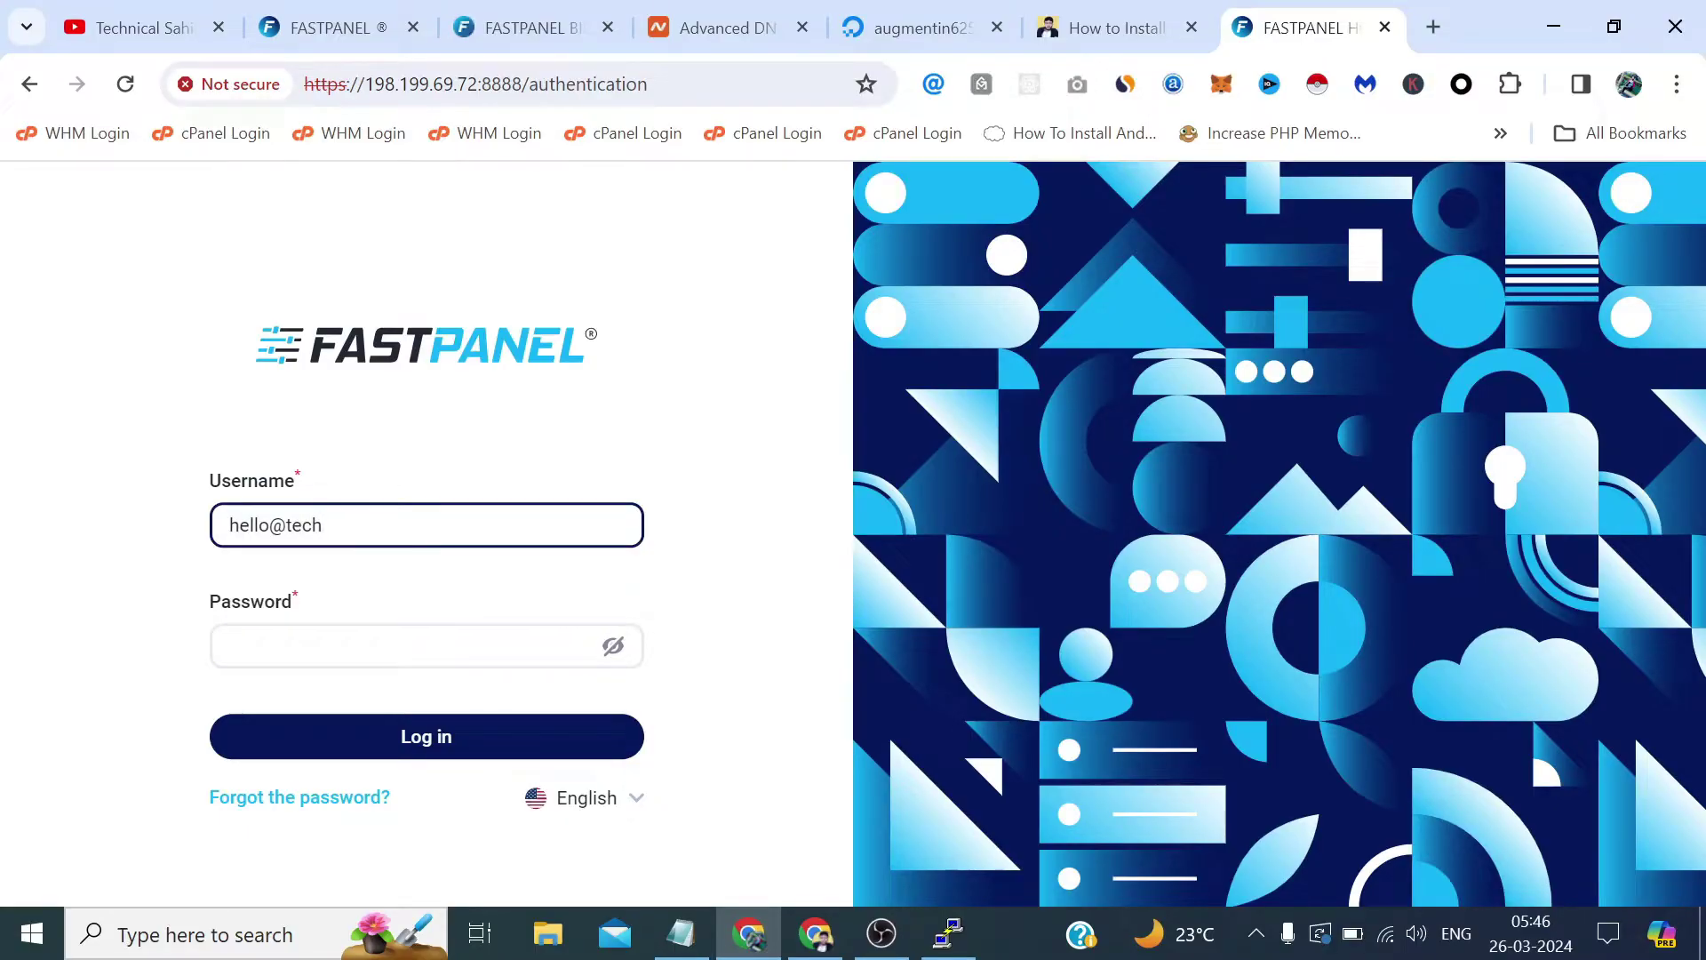
pyautogui.press('BackSpace')
pyautogui.press('BackSpace')
pyautogui.press('BackSpace')
pyautogui.press('BackSpace')
pyautogui.press('BackSpace')
pyautogui.press('BackSpace')
pyautogui.press('BackSpace')
pyautogui.press('BackSpace')
pyautogui.press('BackSpace')
pyautogui.press('BackSpace')
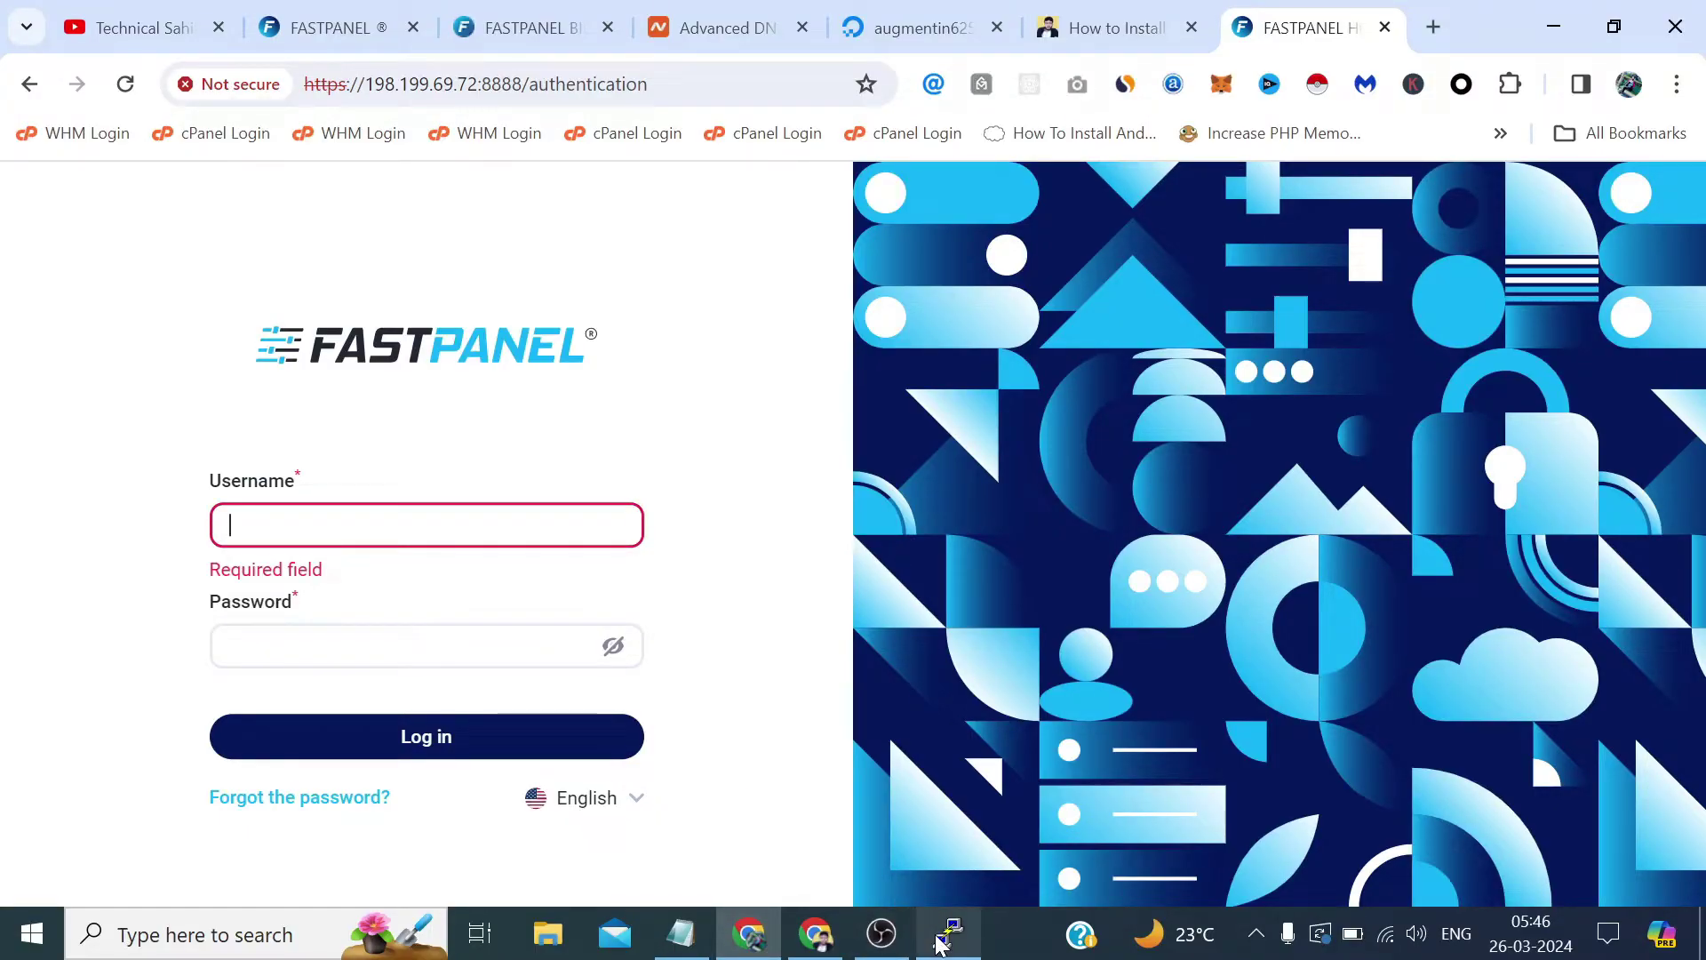
# Copy the generated admin password from the PuTTY installation output.
pyautogui.click(949, 933)
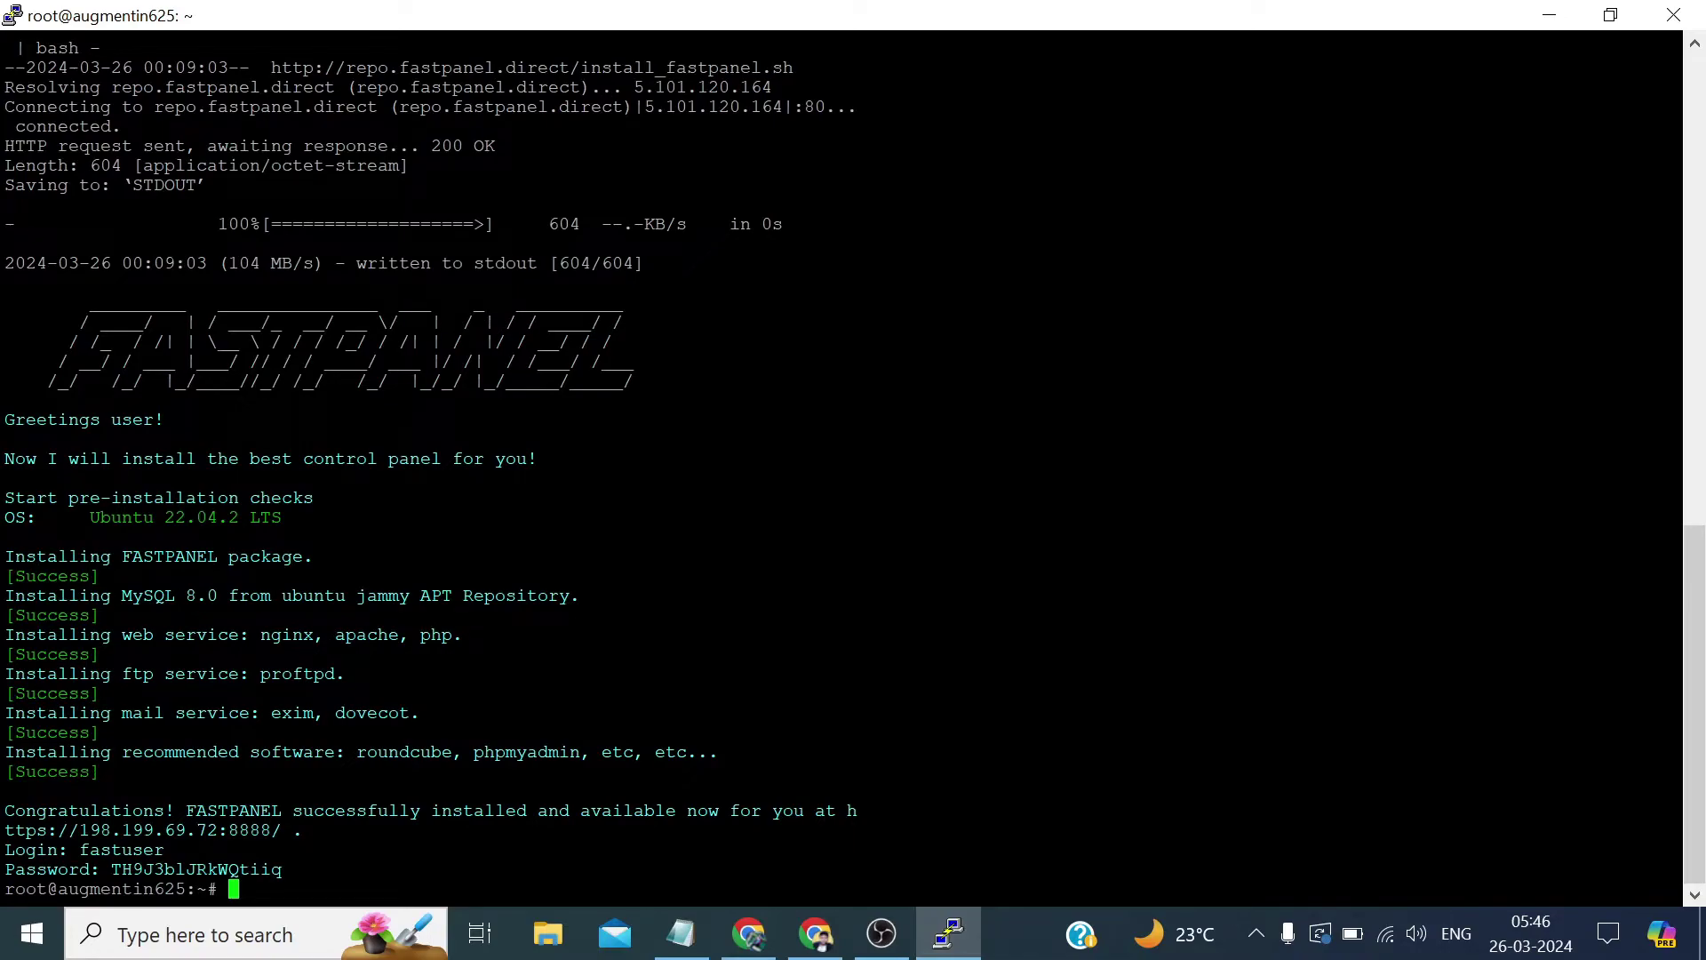
pyautogui.moveTo(283, 869); pyautogui.dragTo(111, 869)
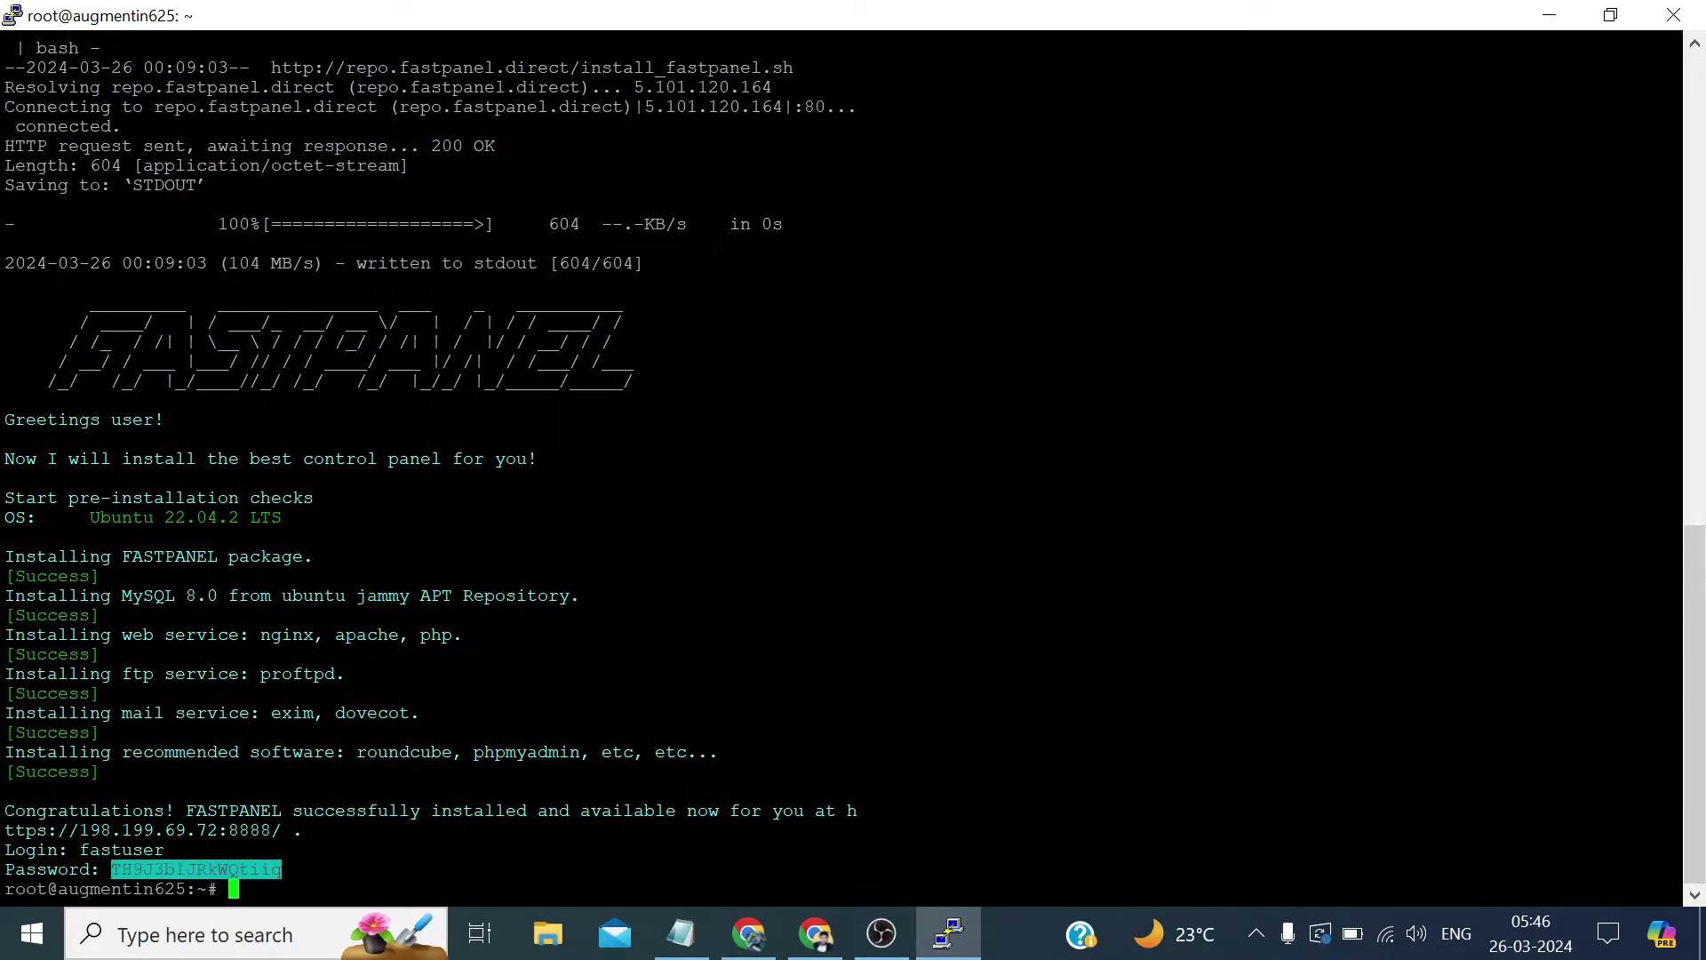
pyautogui.click(749, 933)
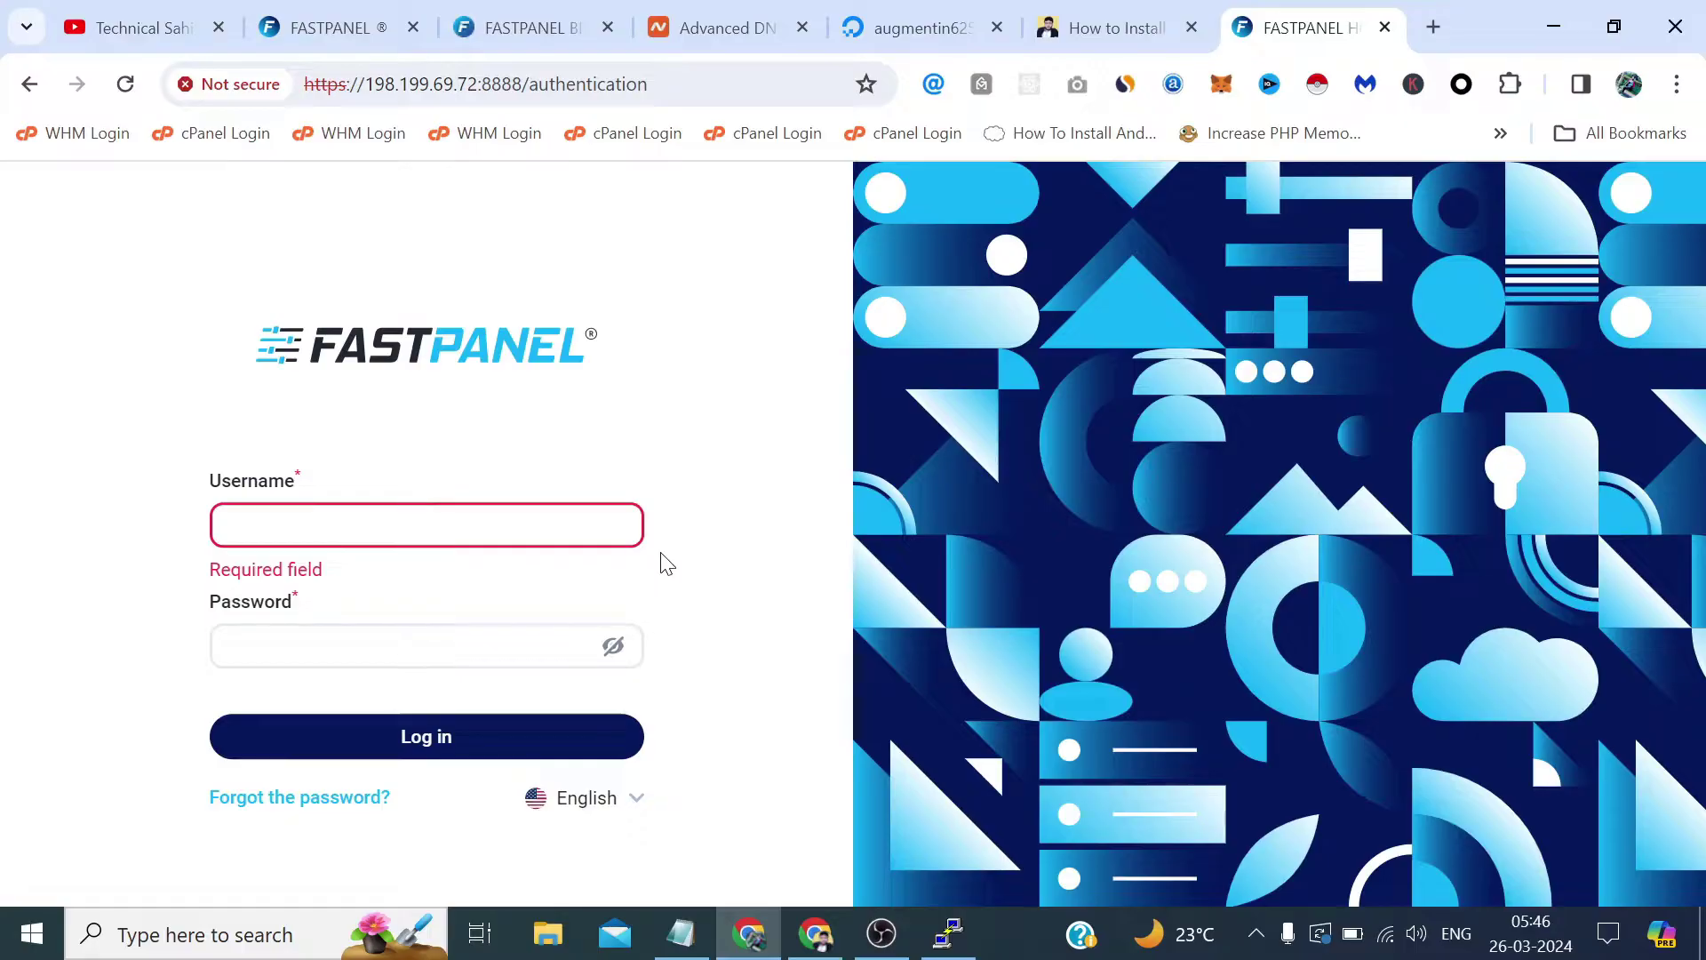
# Log in with the installer's username and the pasted admin password.
pyautogui.write('fastuser')
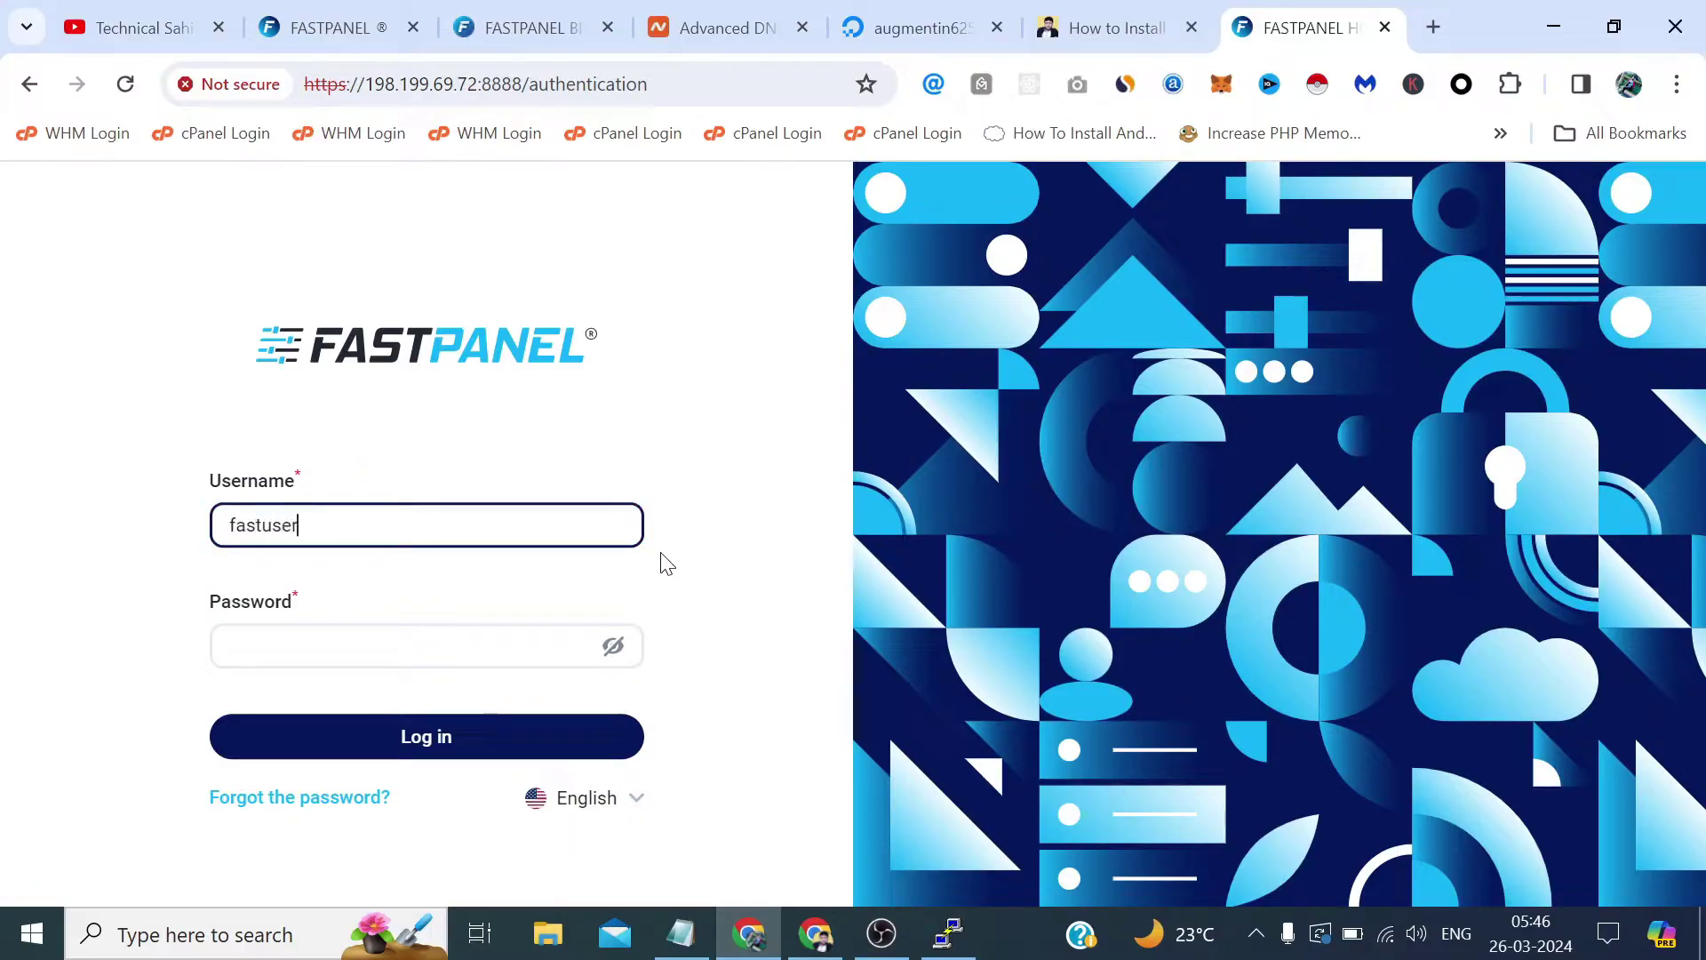
pyautogui.press('Tab')
pyautogui.hotkey('ctrl', 'v')
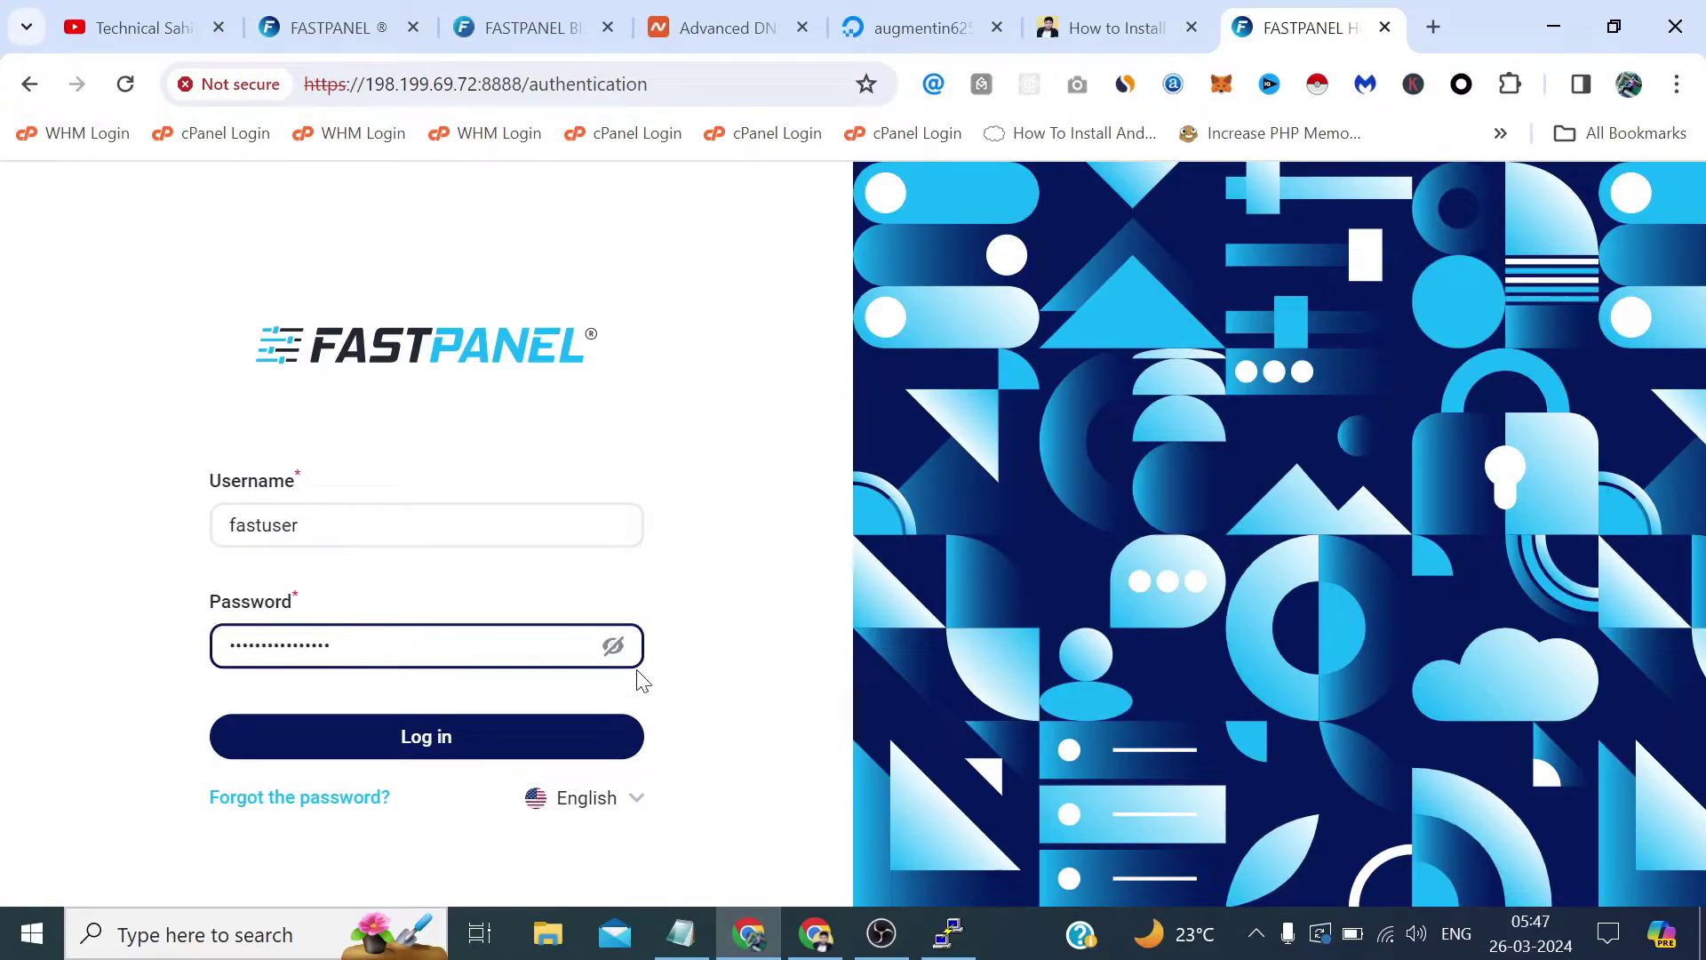
pyautogui.click(545, 756)
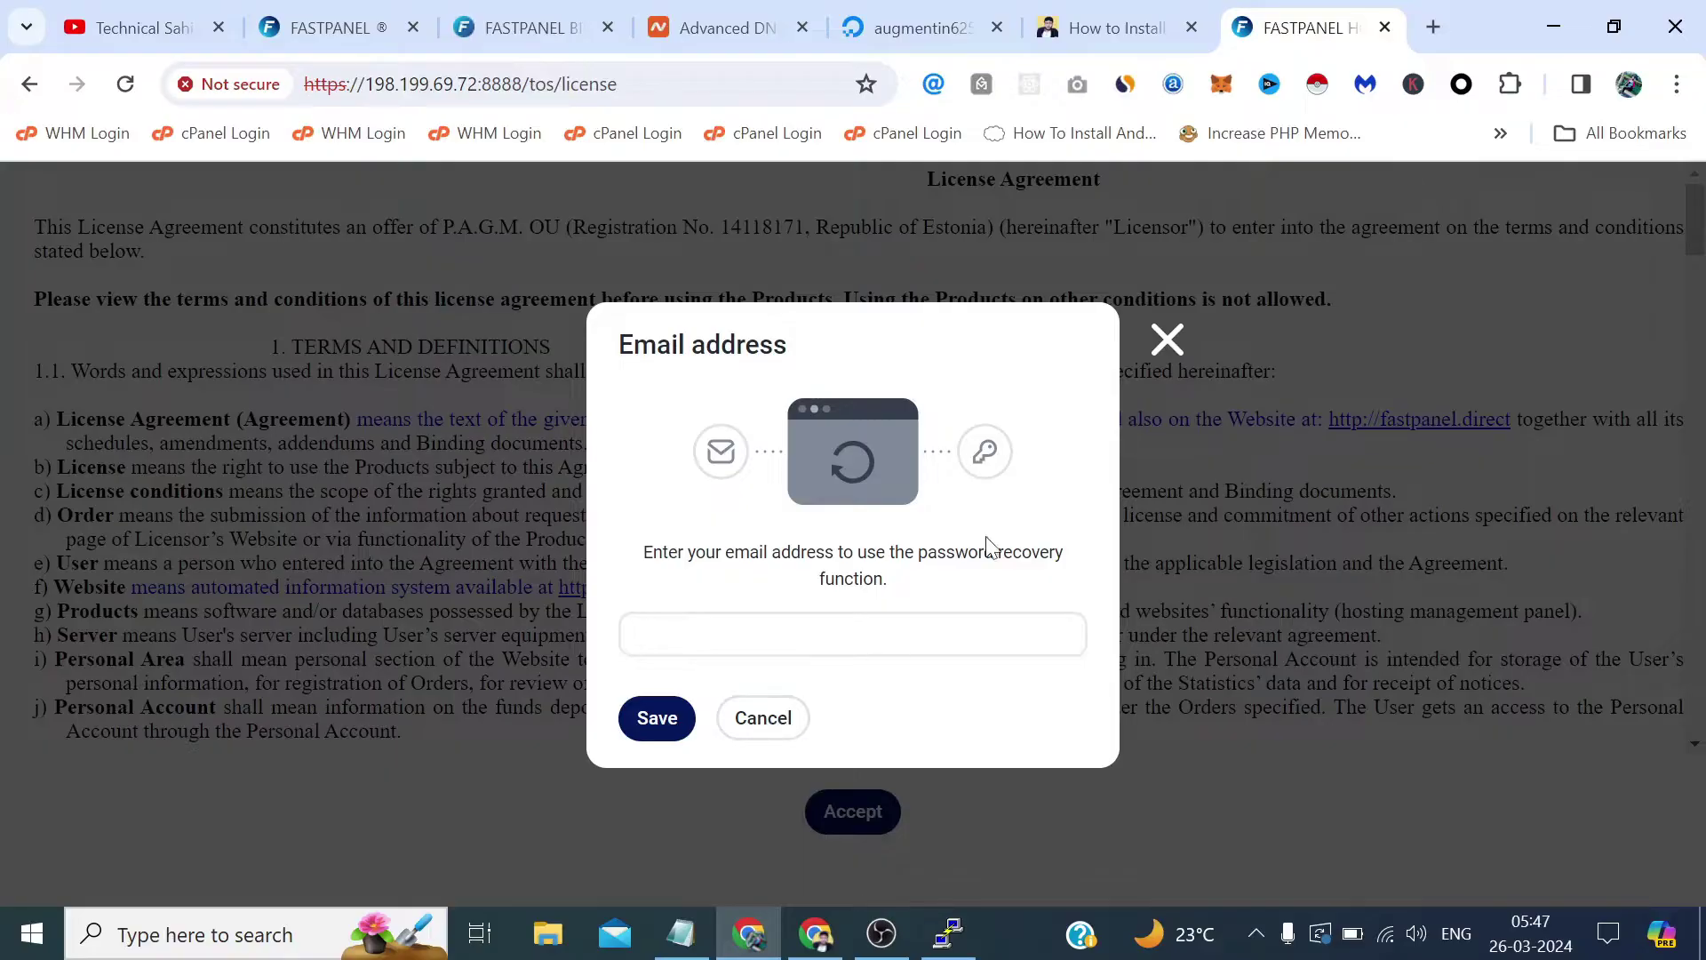
# Skip the recovery e-mail prompt and accept the license agreement and privacy policy.
pyautogui.click(1166, 339)
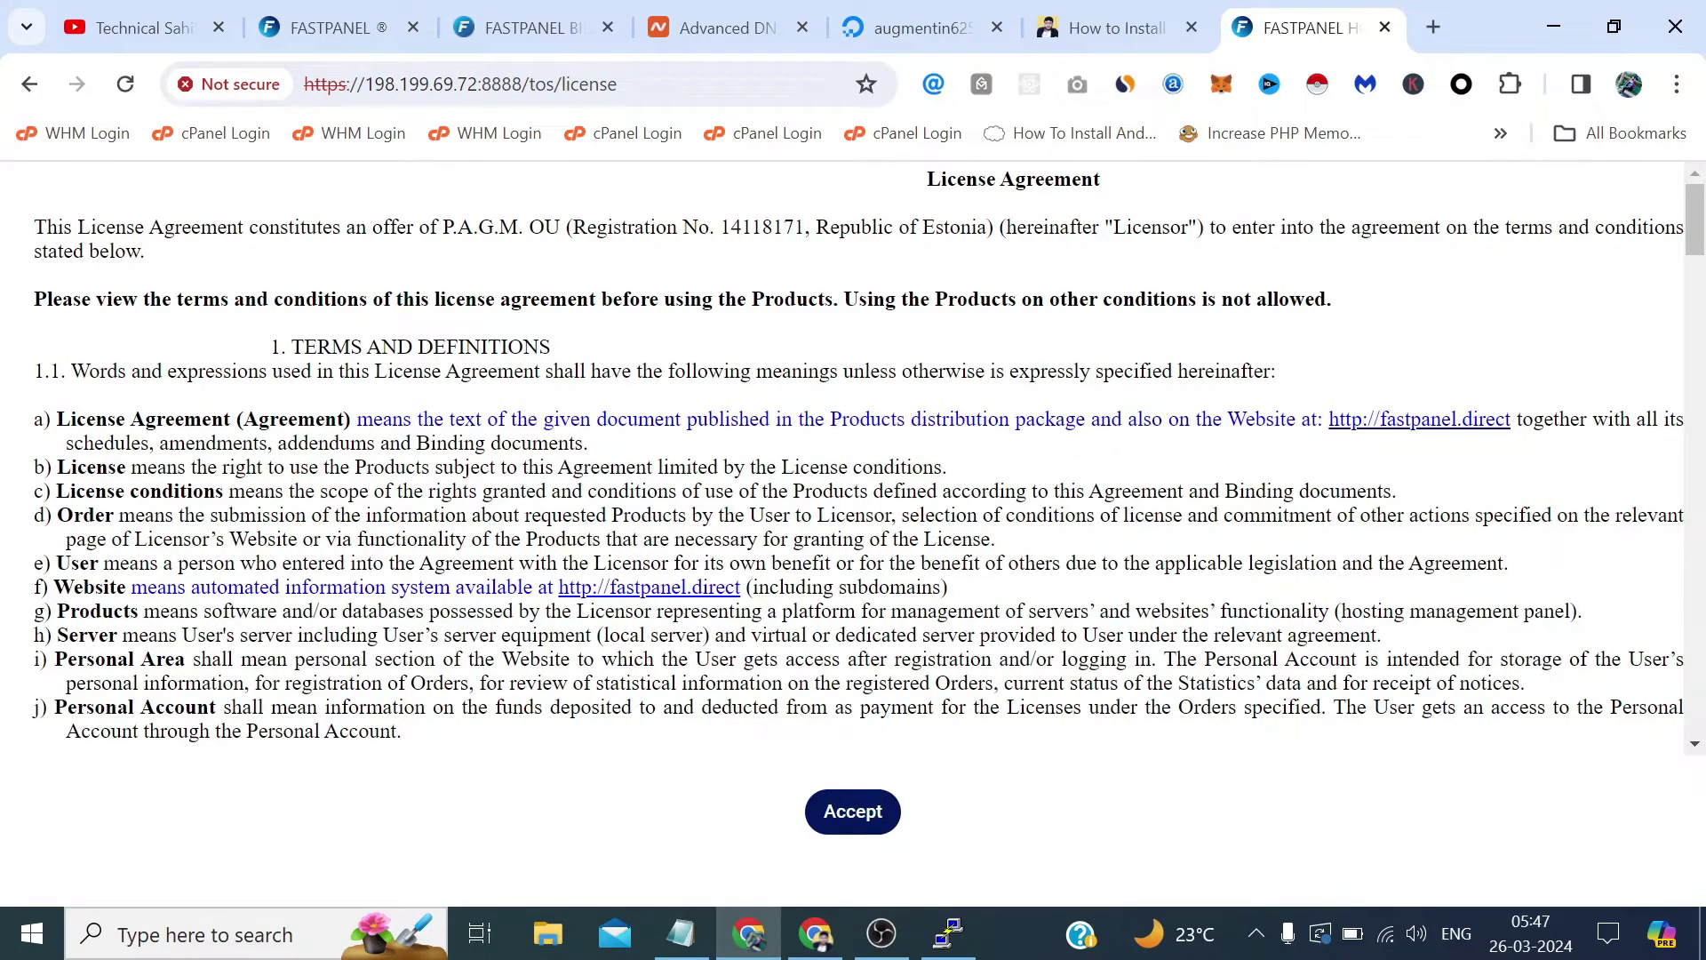
pyautogui.click(860, 811)
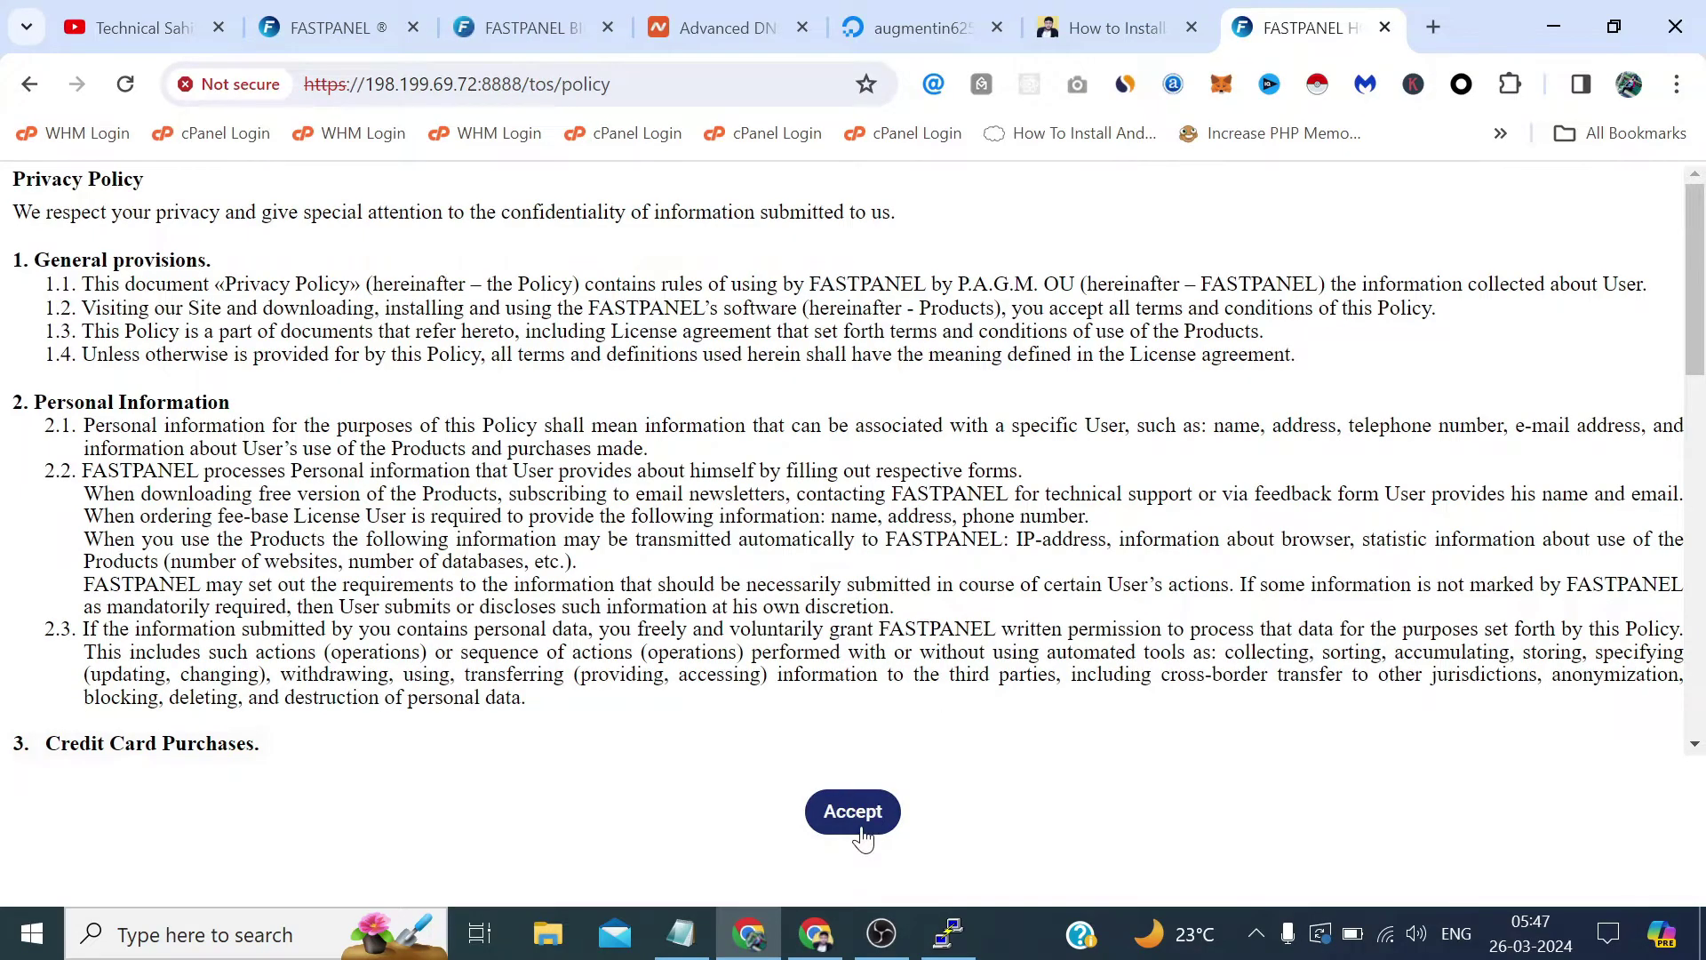
pyautogui.click(860, 828)
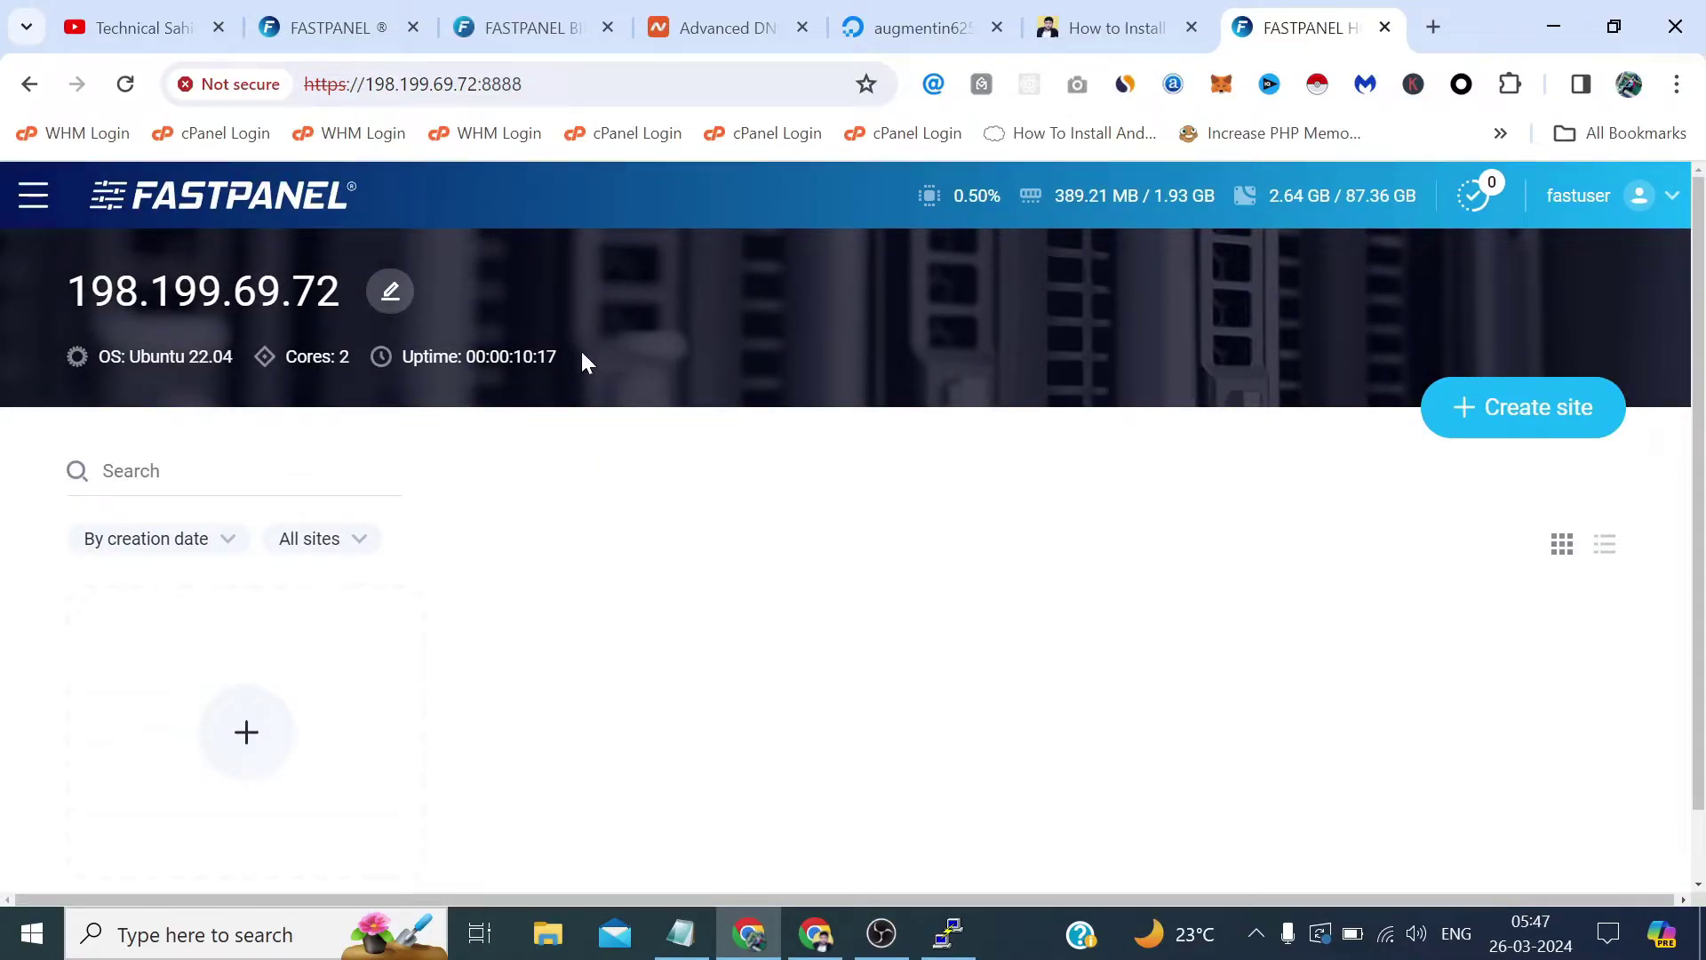
pyautogui.scroll(-2, 723, 551)
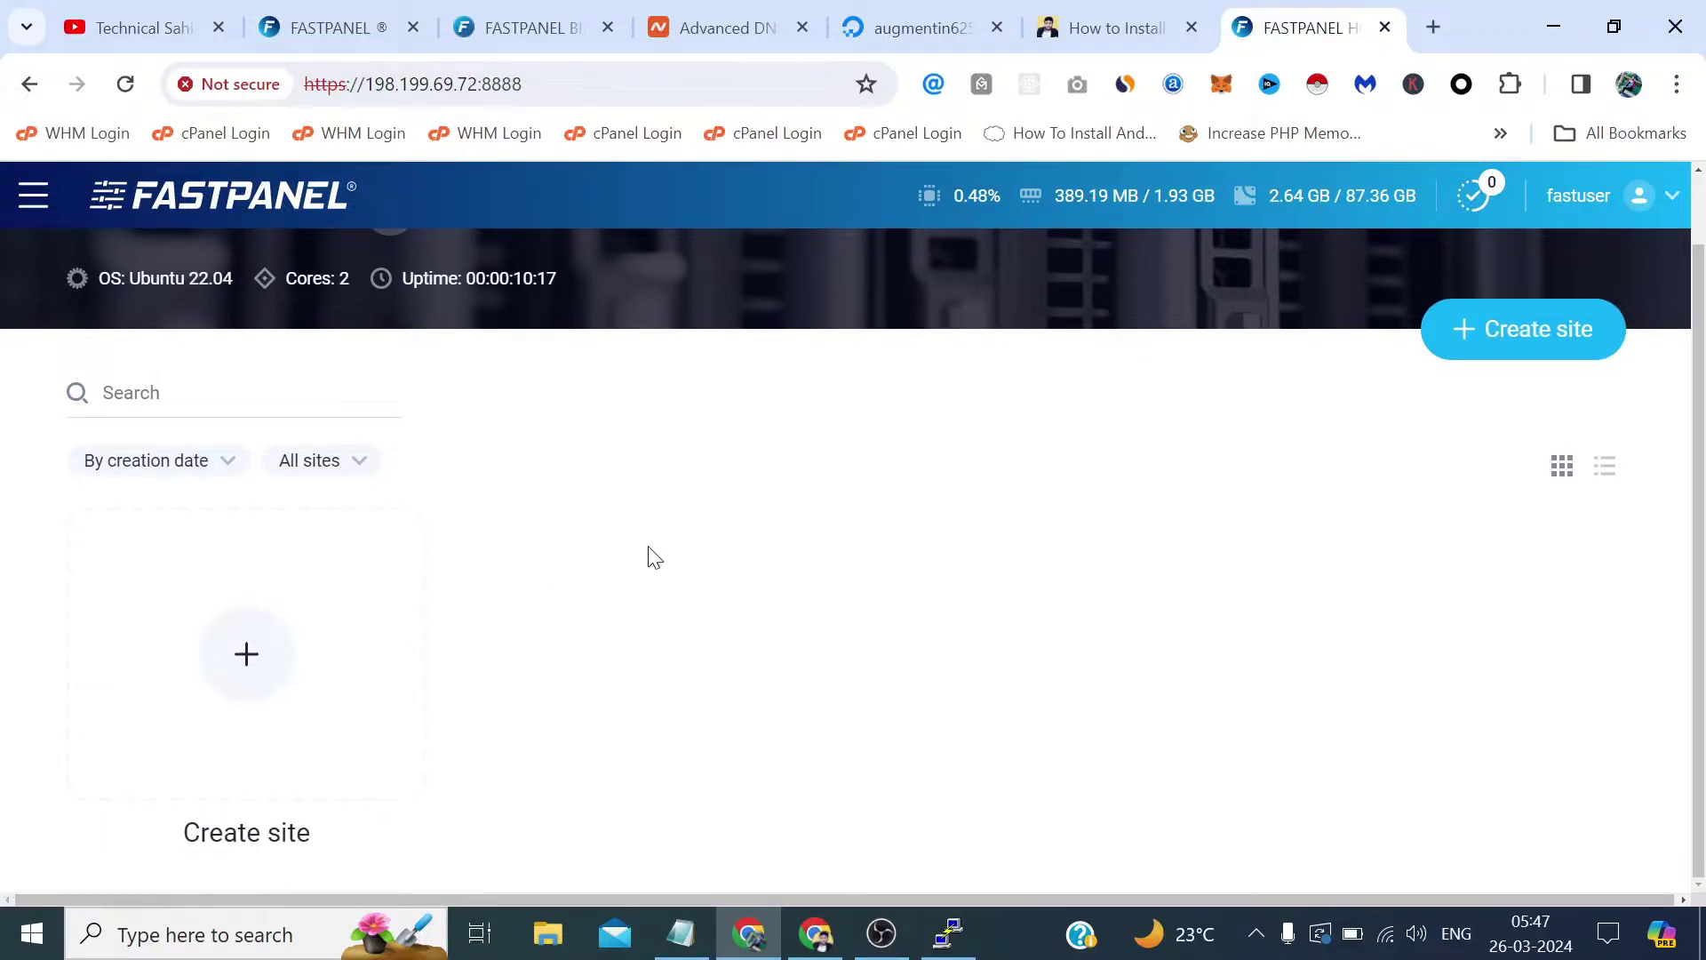
pyautogui.scroll(2, 657, 559)
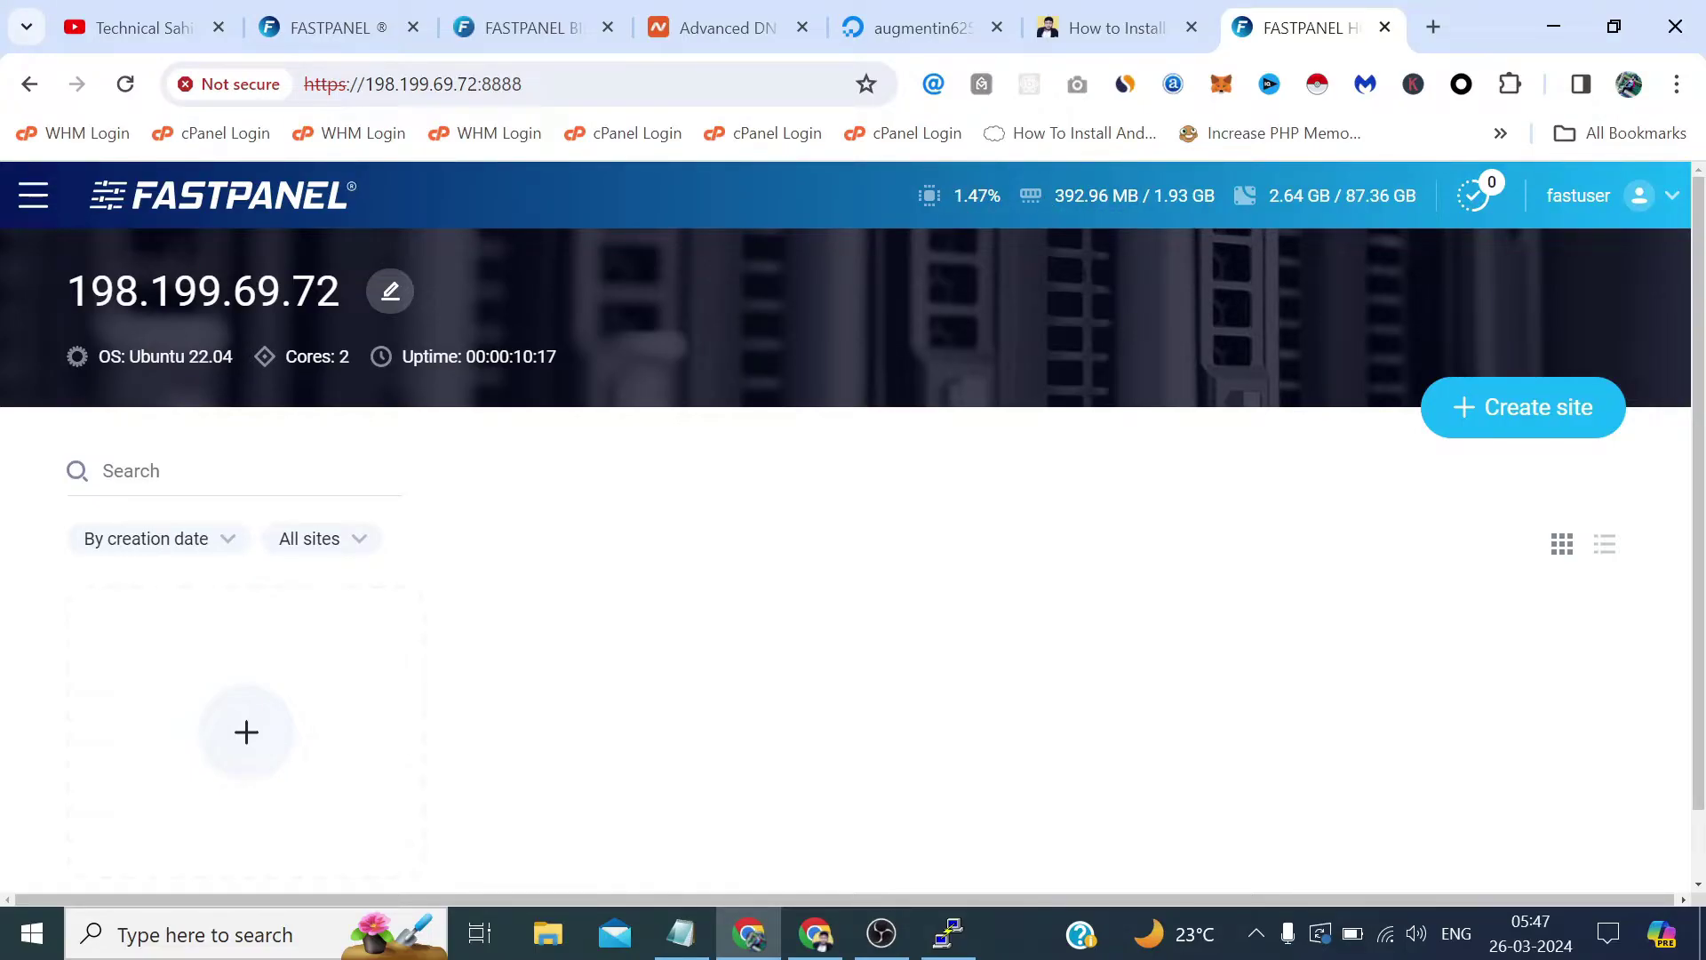
pyautogui.moveTo(1002, 195); pyautogui.dragTo(952, 196)
pyautogui.moveTo(1332, 195); pyautogui.dragTo(1269, 195)
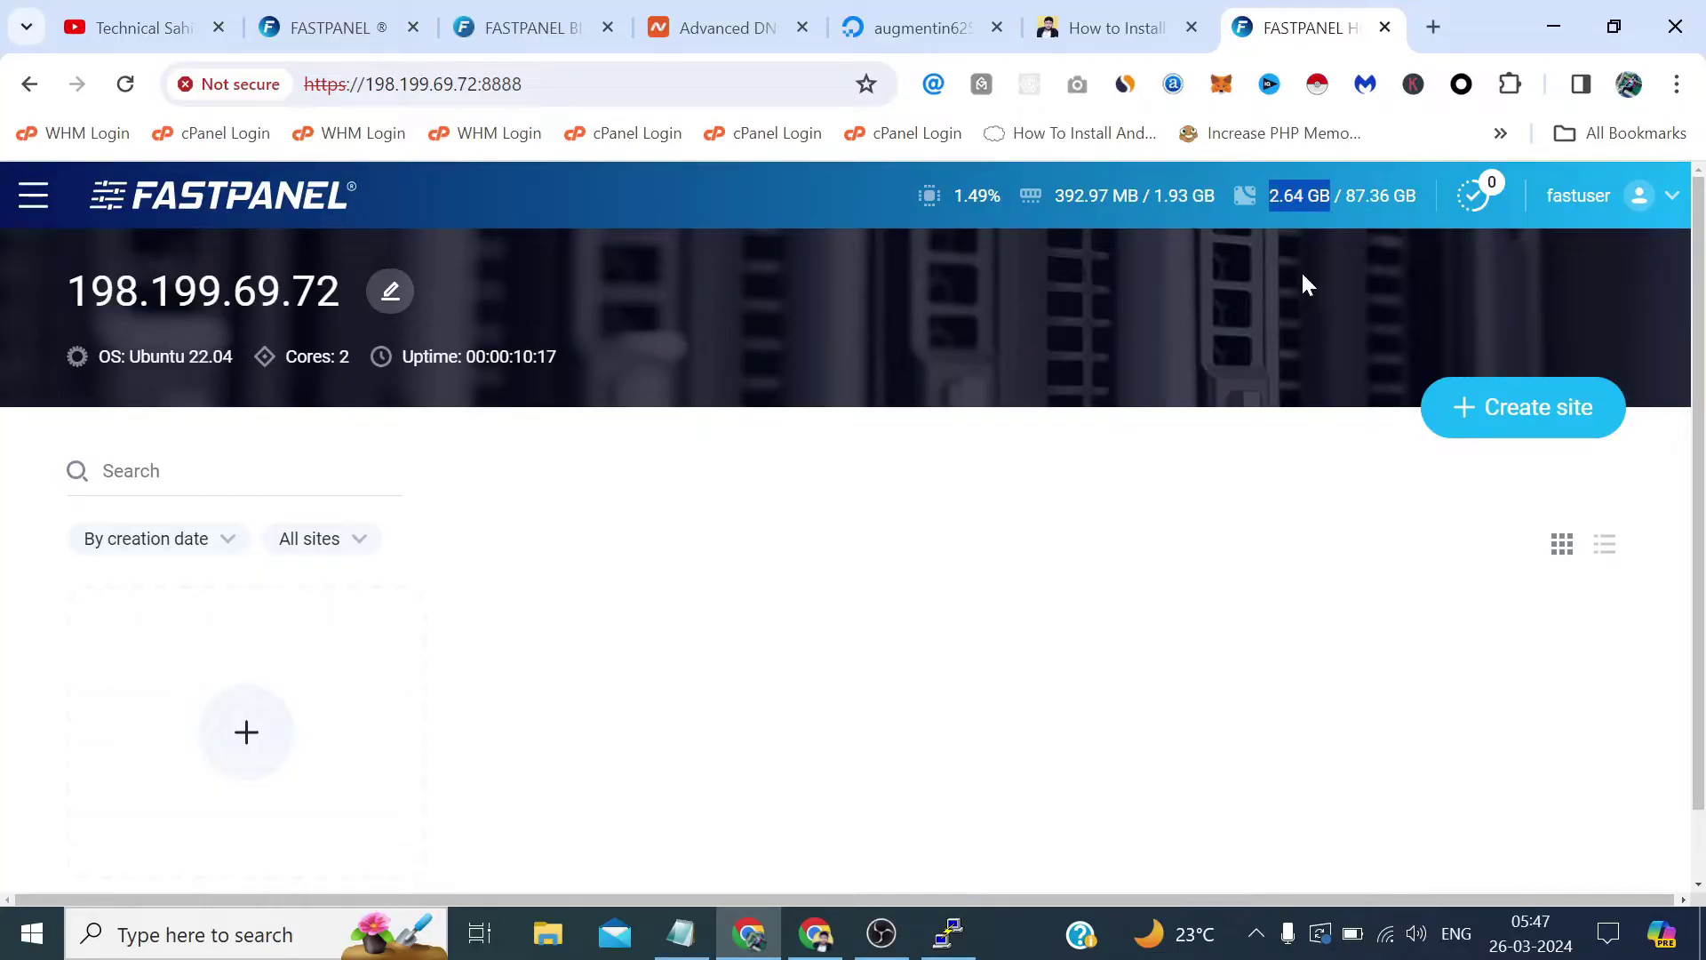
# Start a new site and choose Create a site manually in the Site Creation Wizard.
pyautogui.click(1530, 425)
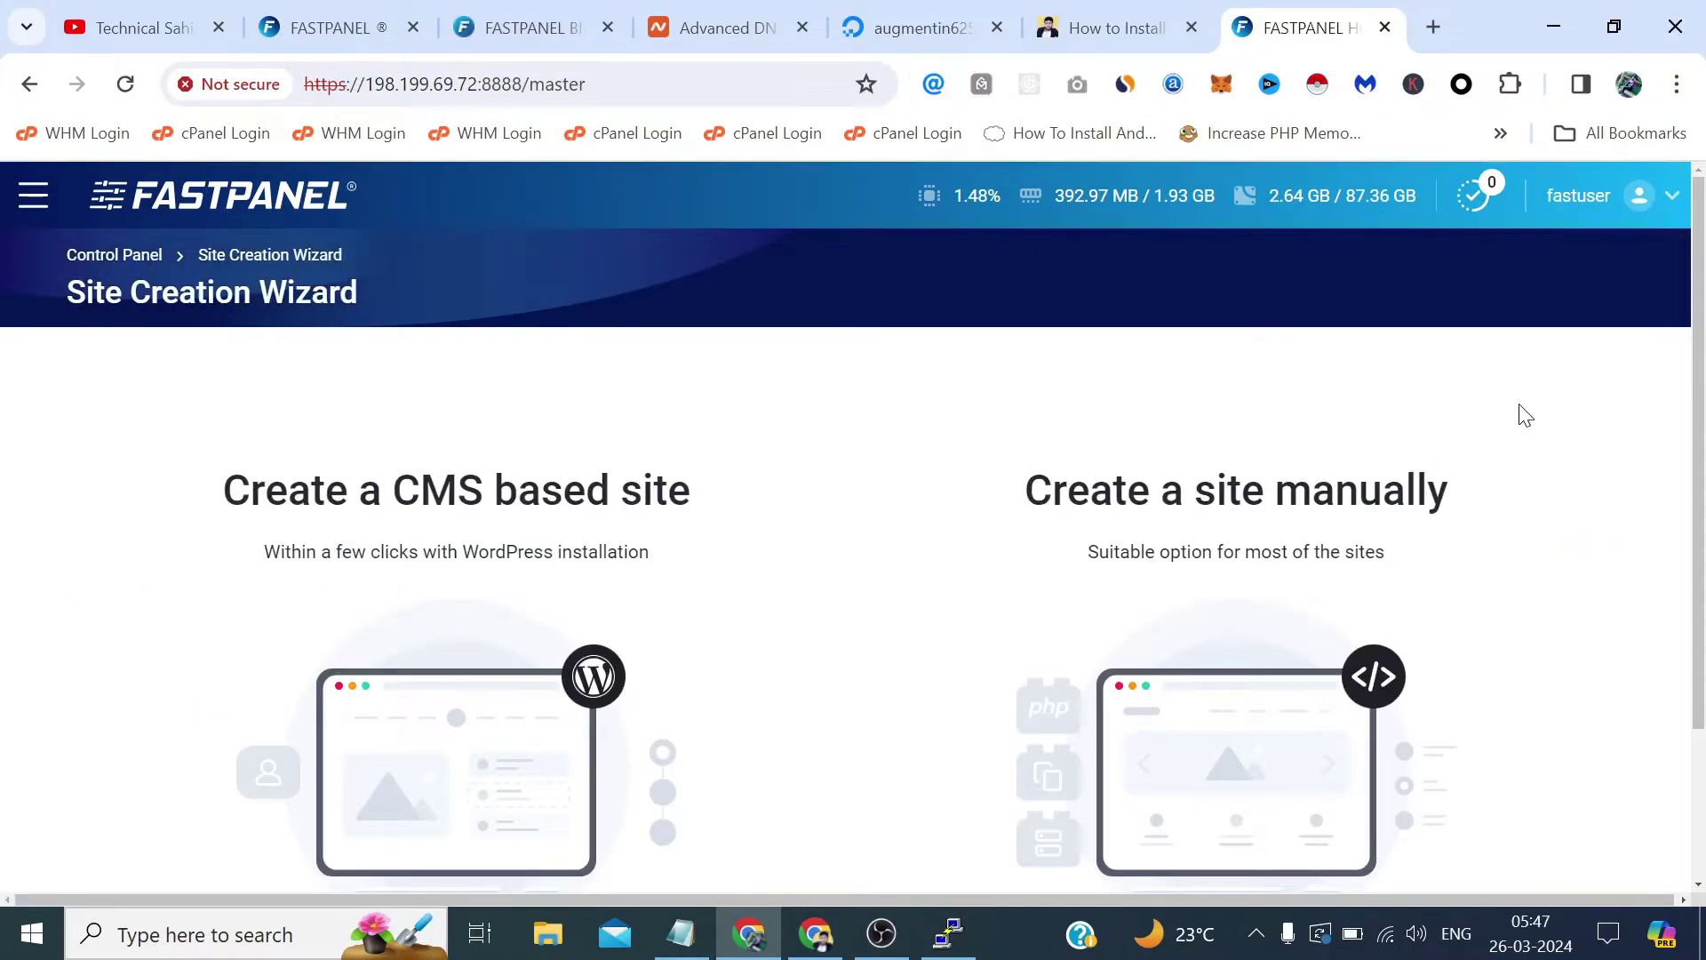
pyautogui.scroll(-2, 1704, 306)
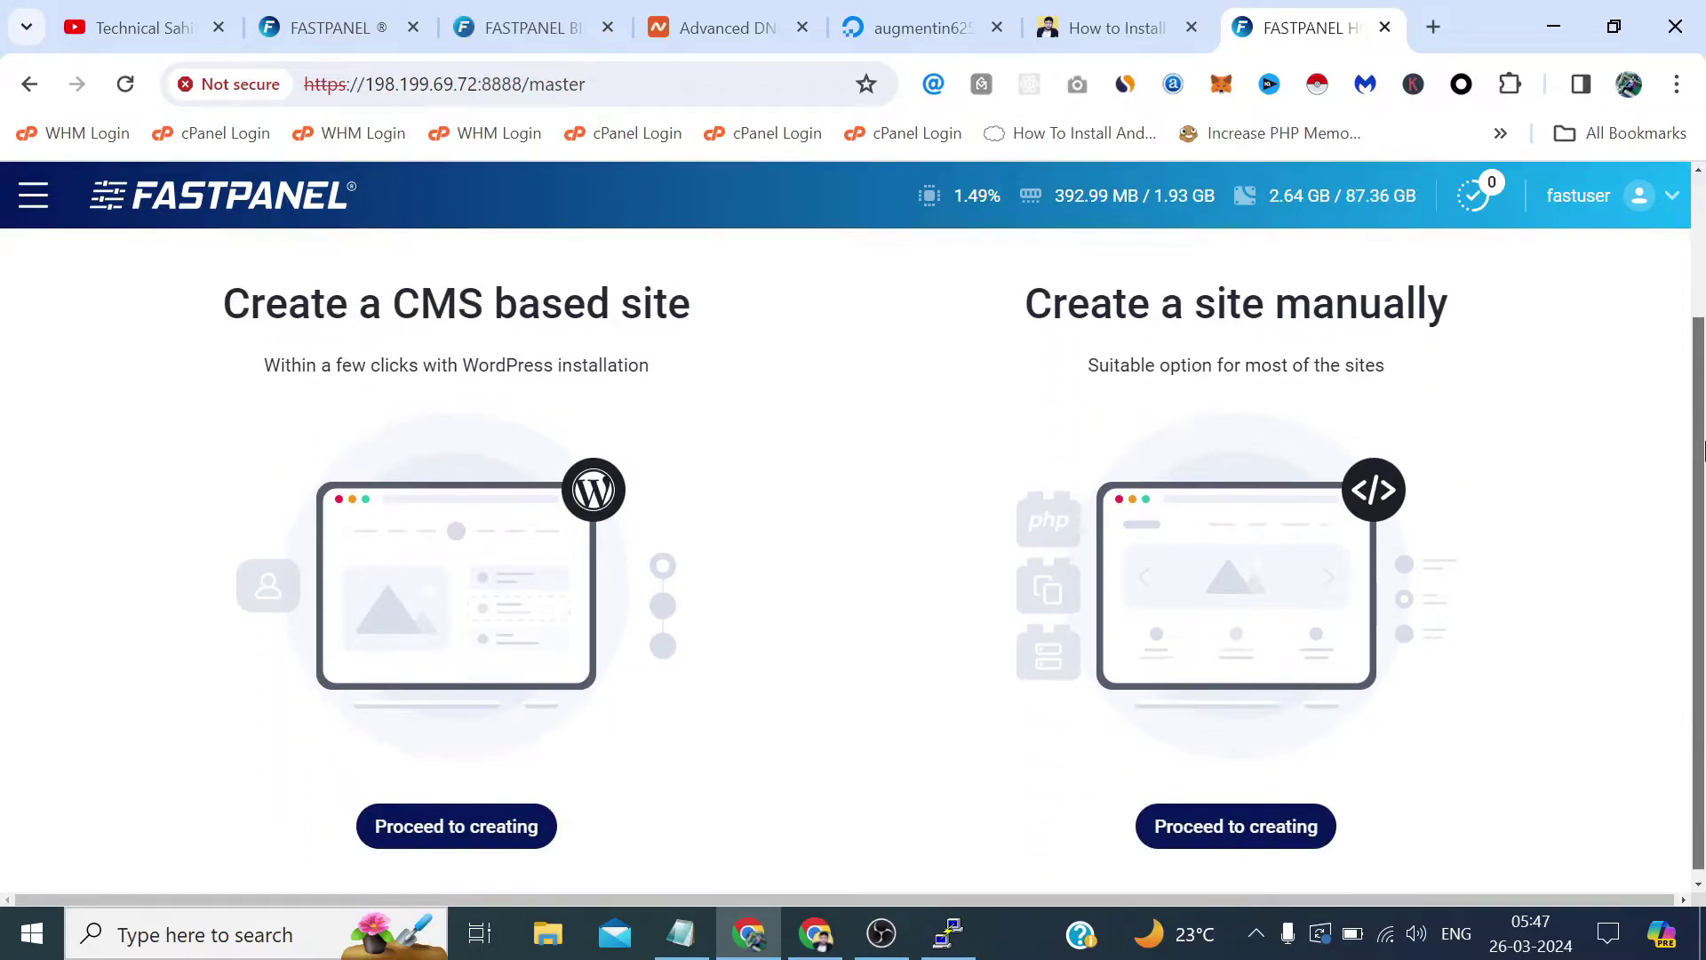
pyautogui.click(1294, 348)
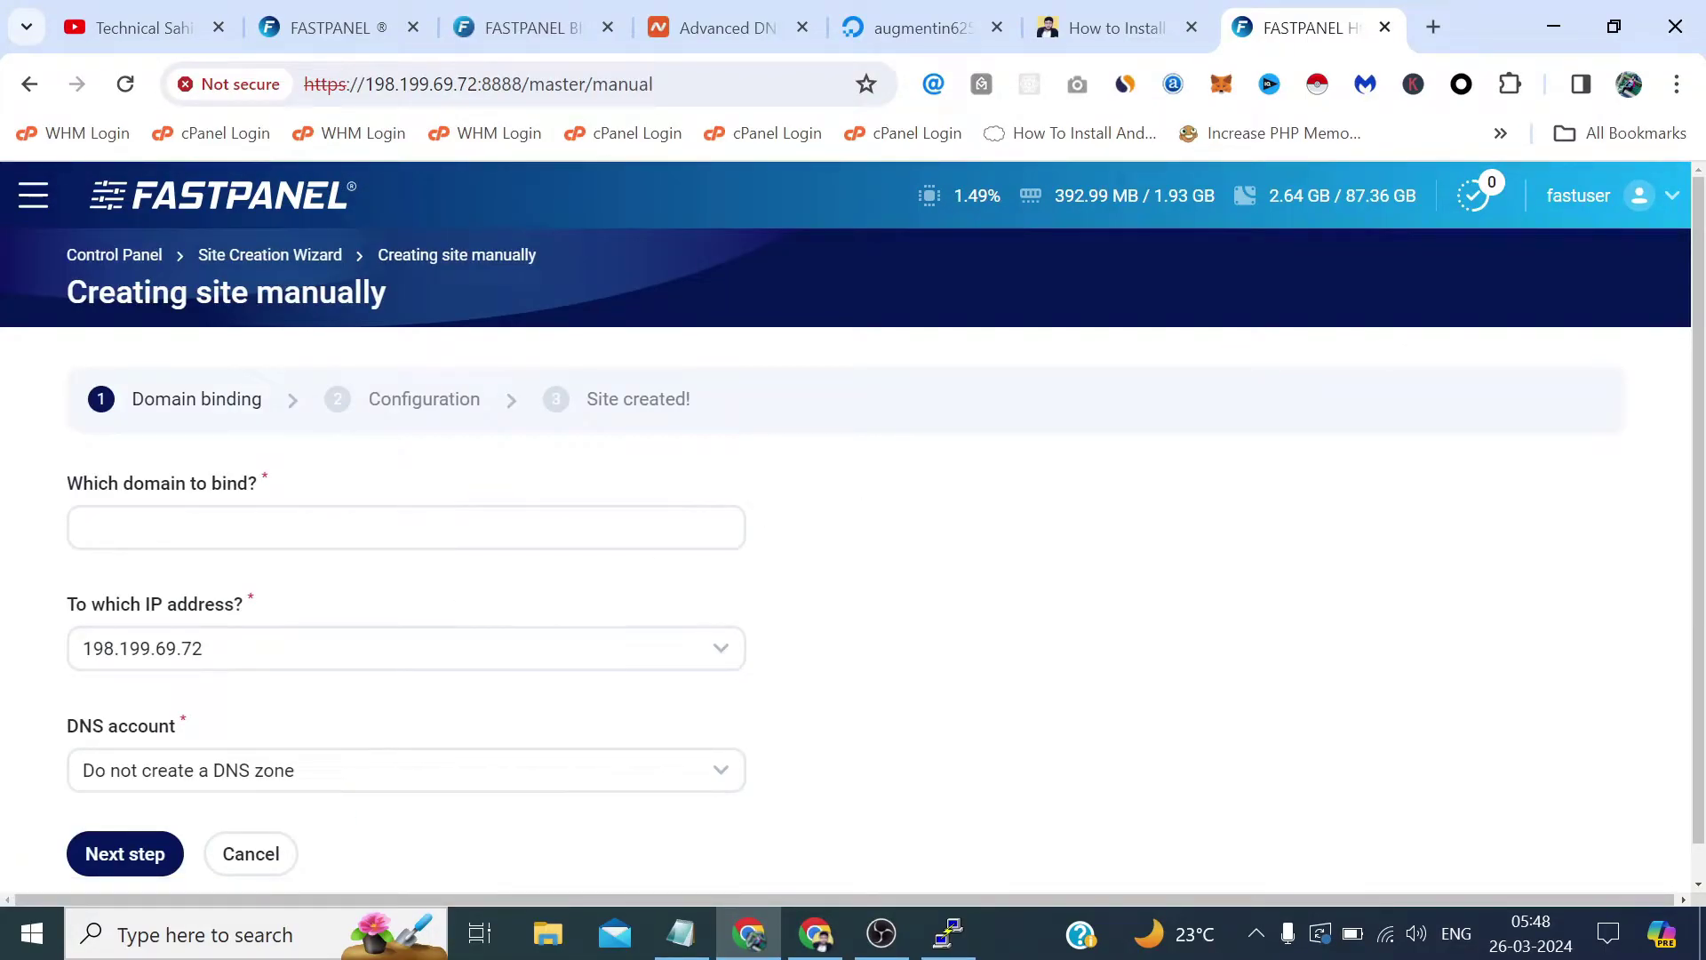
# Verify Namecheap's A records point to 198.199.69.72 and copy the domain augmentin625.com.
pyautogui.click(760, 22)
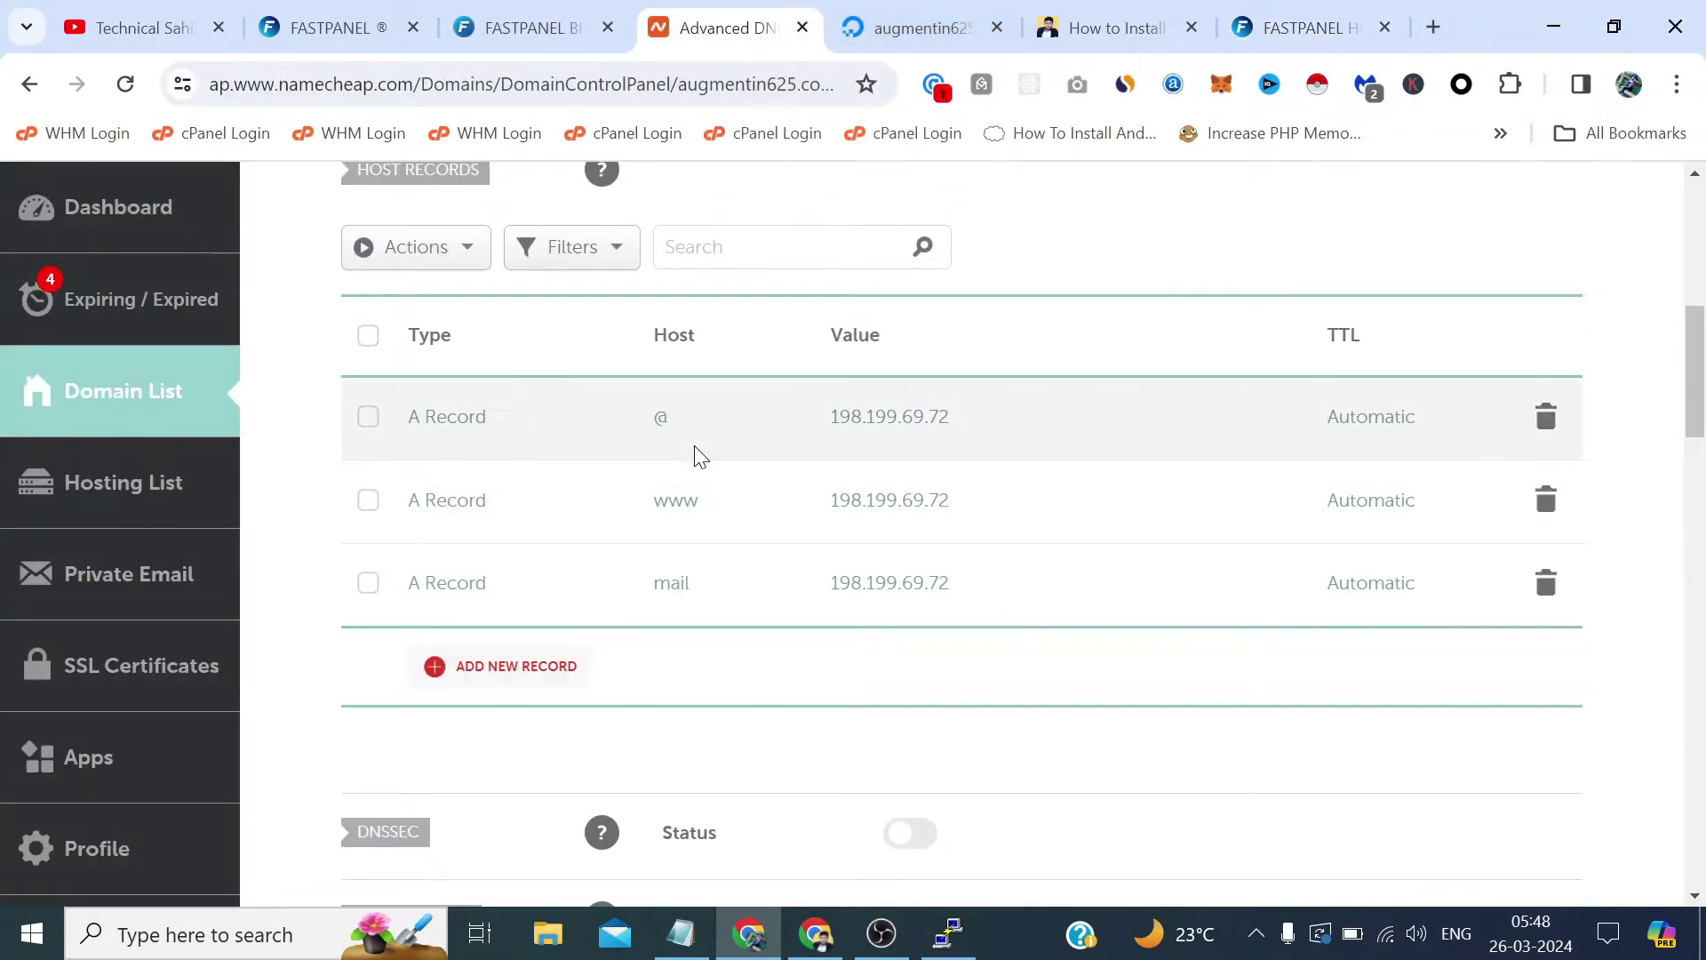
pyautogui.scroll(3, 693, 451)
pyautogui.scroll(-5, 688, 371)
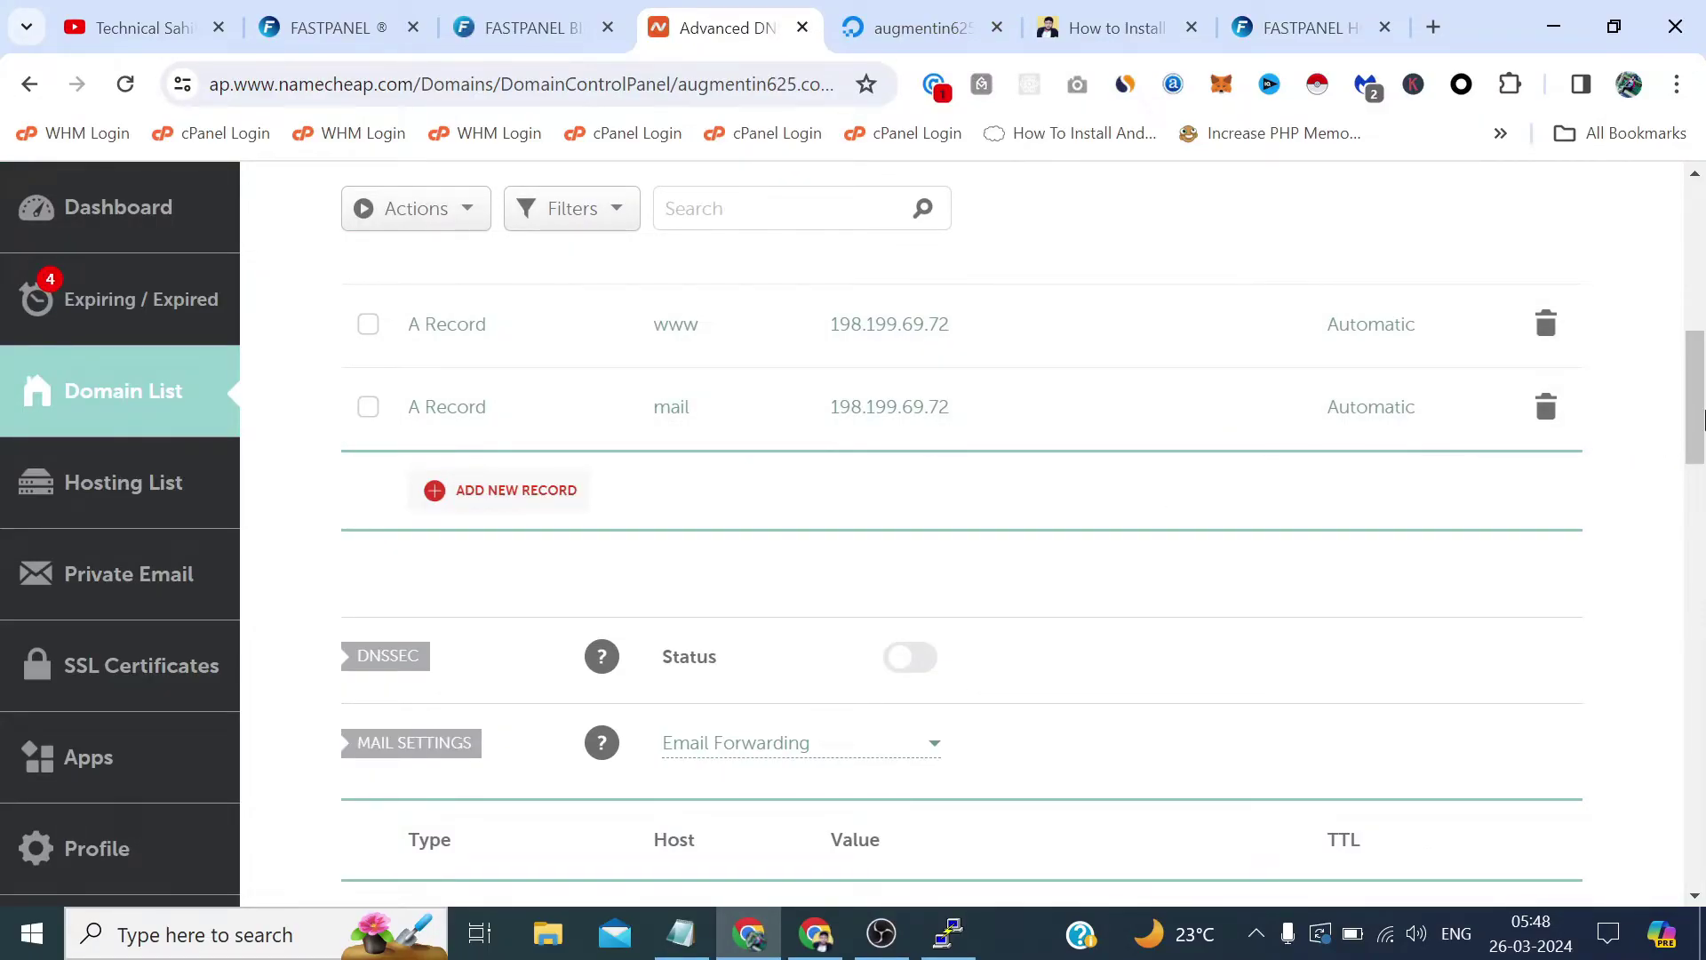
pyautogui.scroll(7, 1610, 260)
pyautogui.moveTo(716, 459); pyautogui.dragTo(421, 458)
pyautogui.rightClick(426, 462)
pyautogui.click(508, 488)
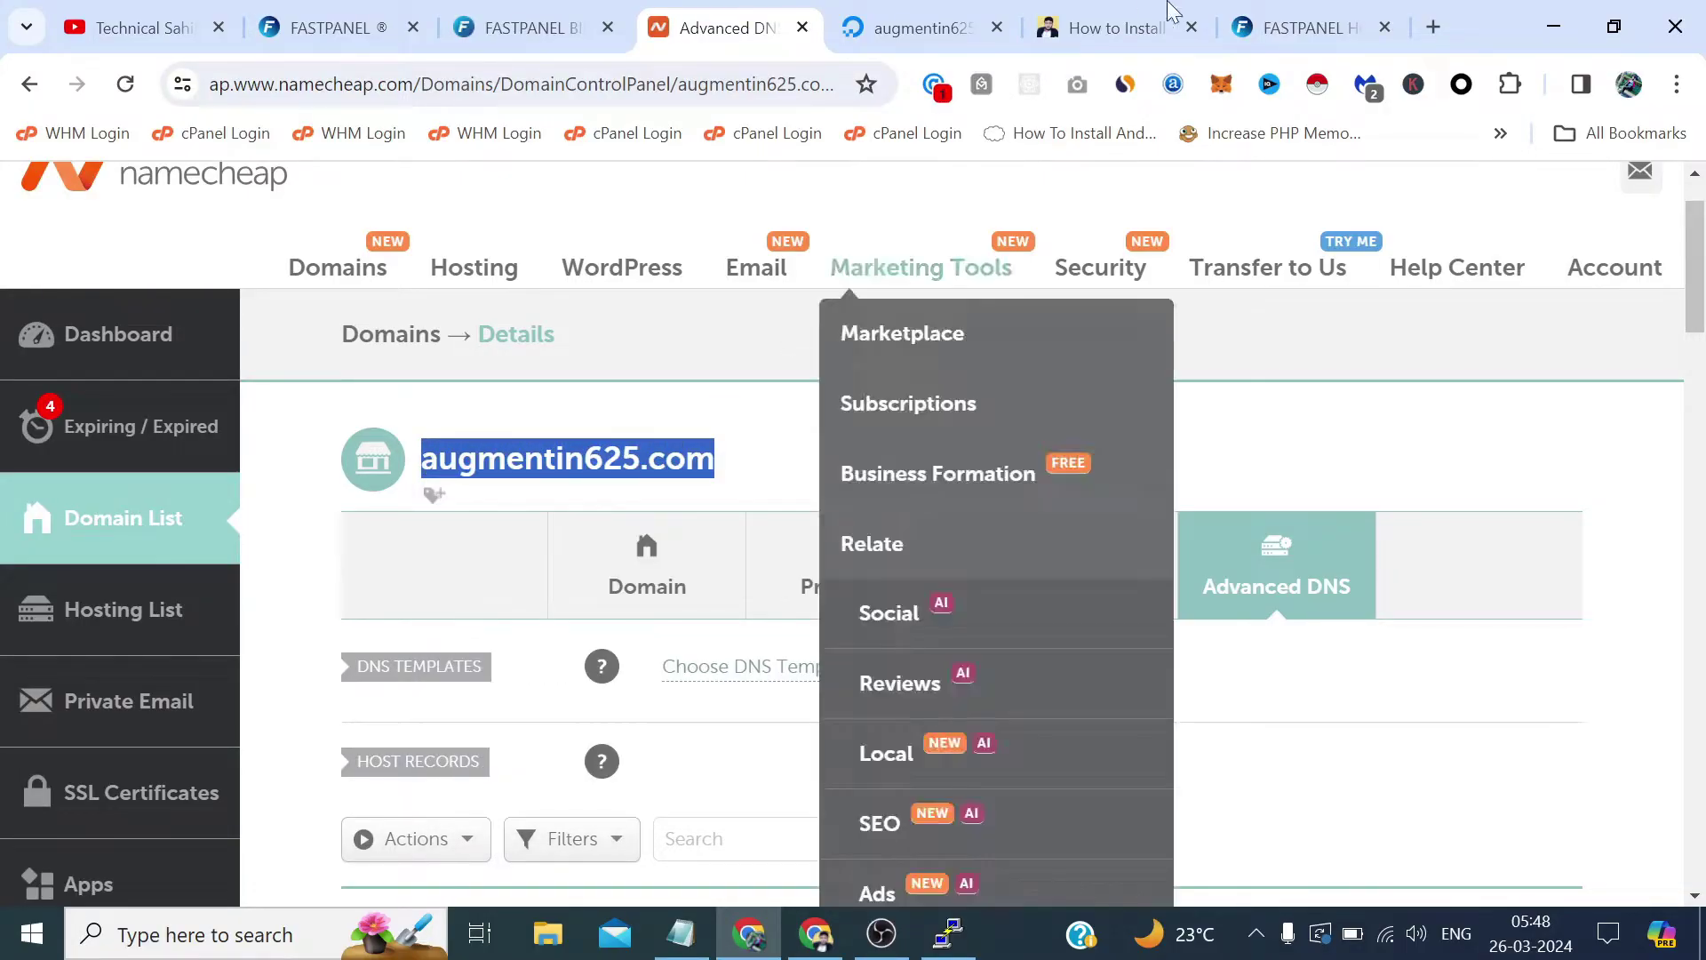
pyautogui.click(1306, 27)
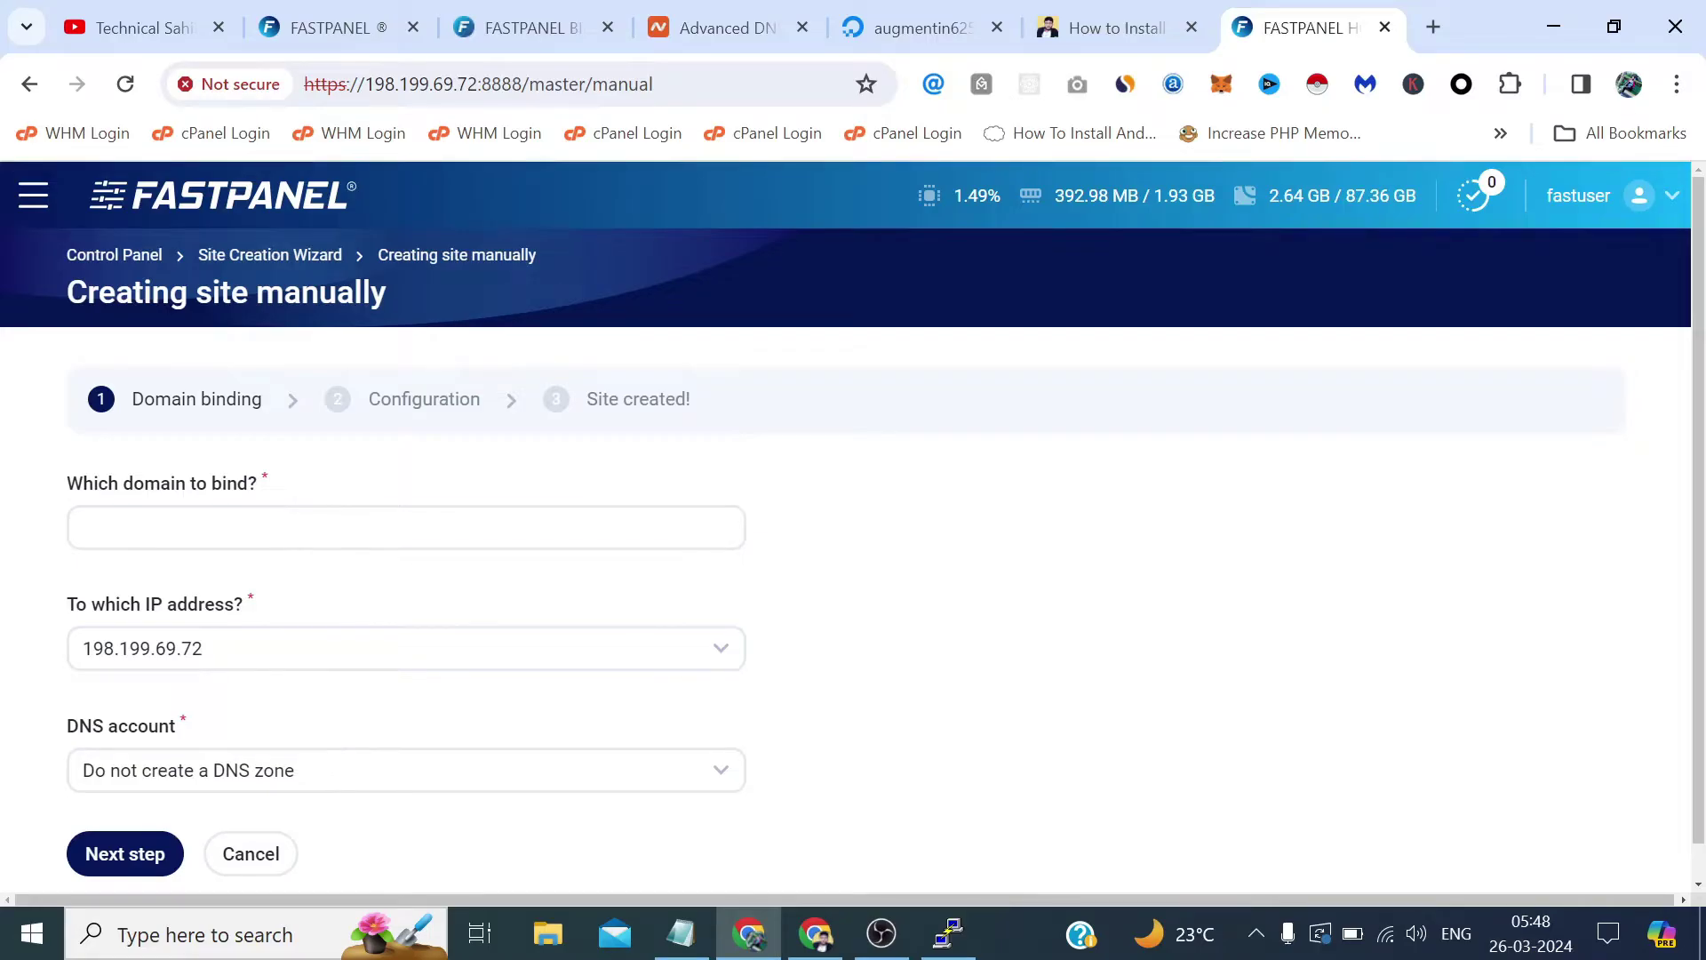
# Paste augmentin625.com as the domain to bind and tick Create email domain.
pyautogui.click(89, 528)
pyautogui.hotkey('ctrl', 'v')
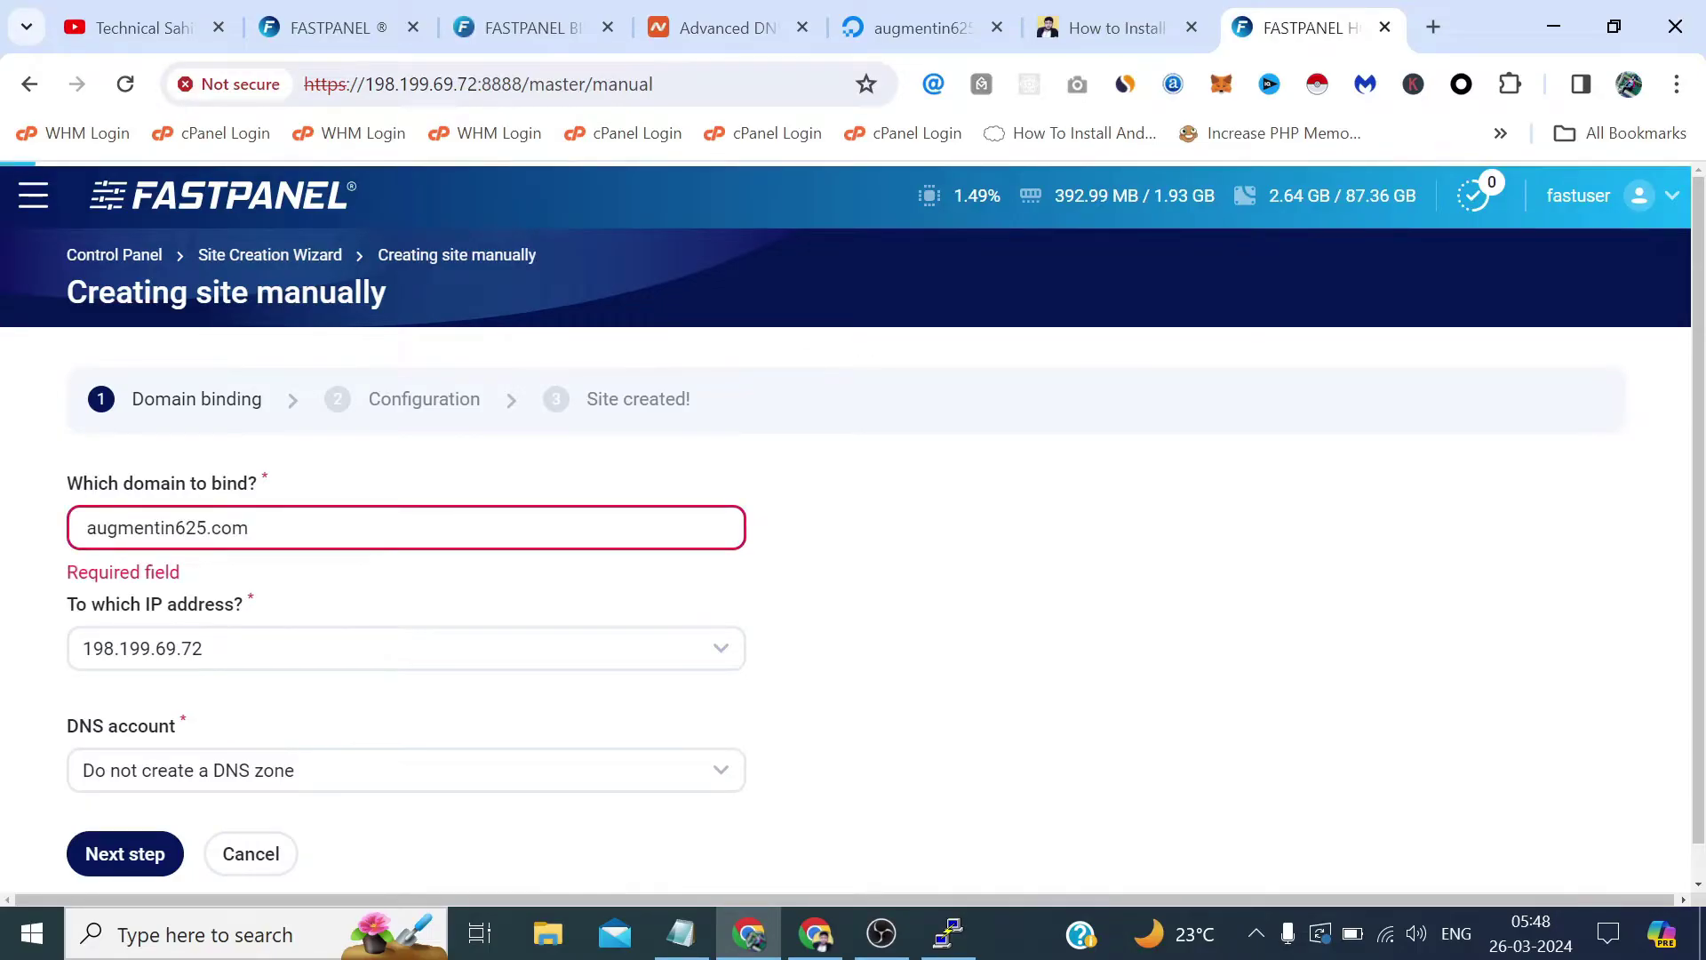
pyautogui.scroll(-2, 280, 539)
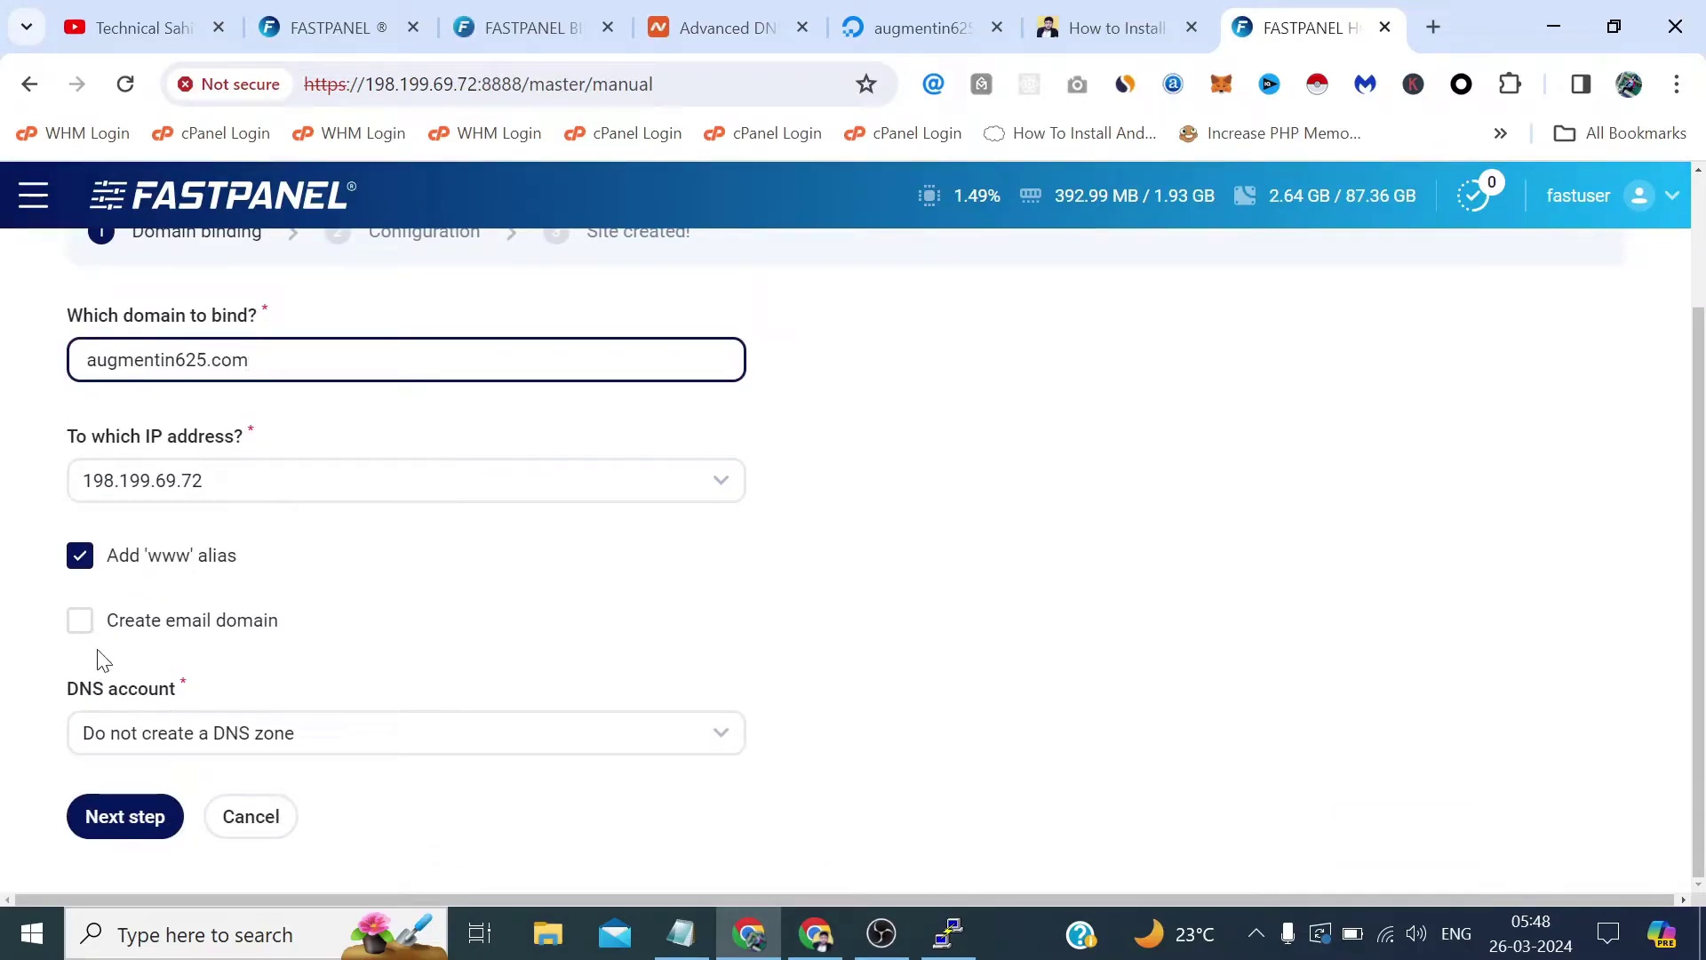
pyautogui.click(81, 622)
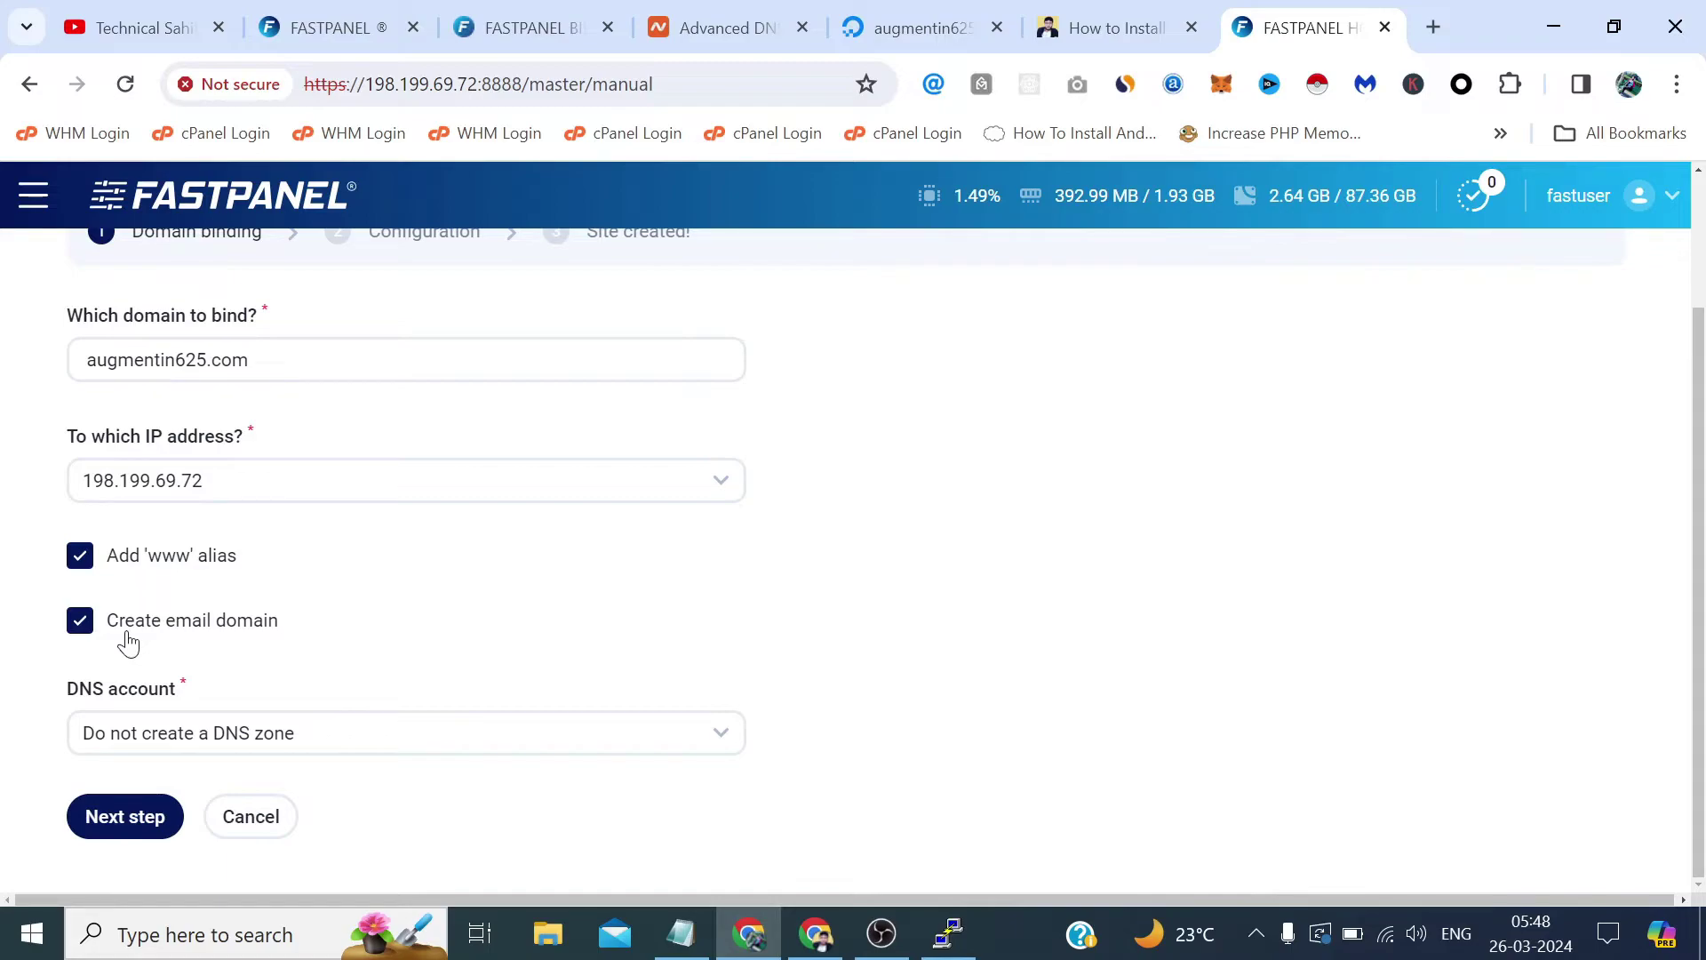
# Go to Configuration and create the site with default user, PHP 8.1 Apache, database and FTP.
pyautogui.click(127, 829)
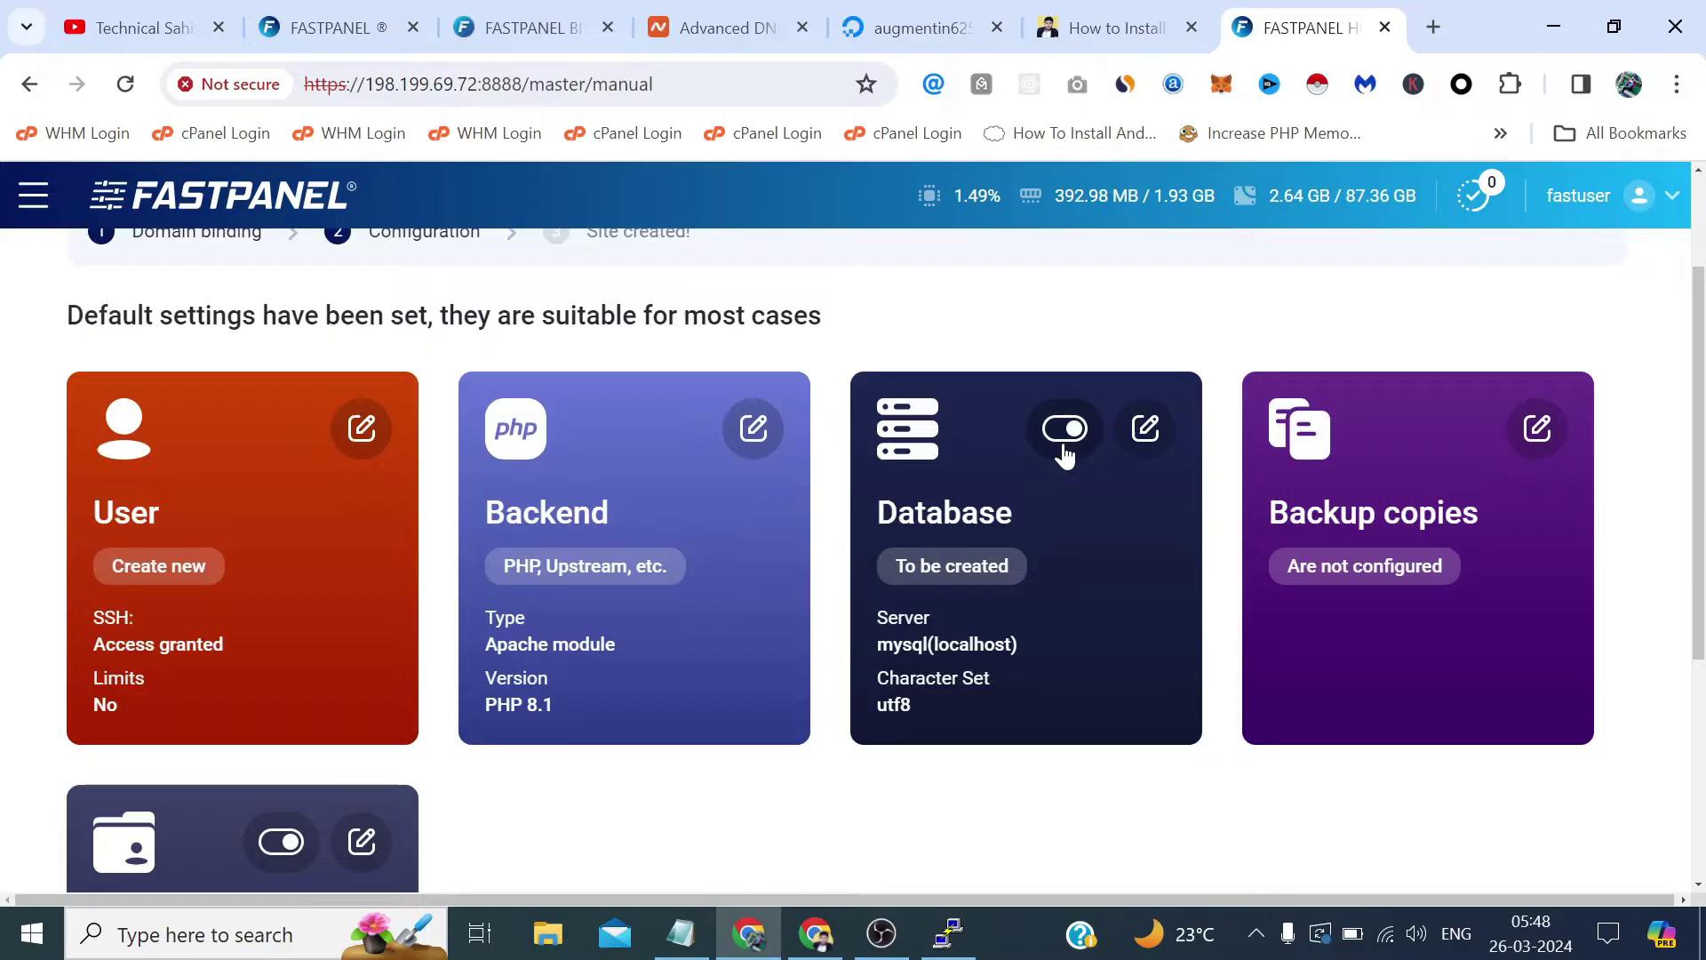
pyautogui.scroll(-5, 1065, 453)
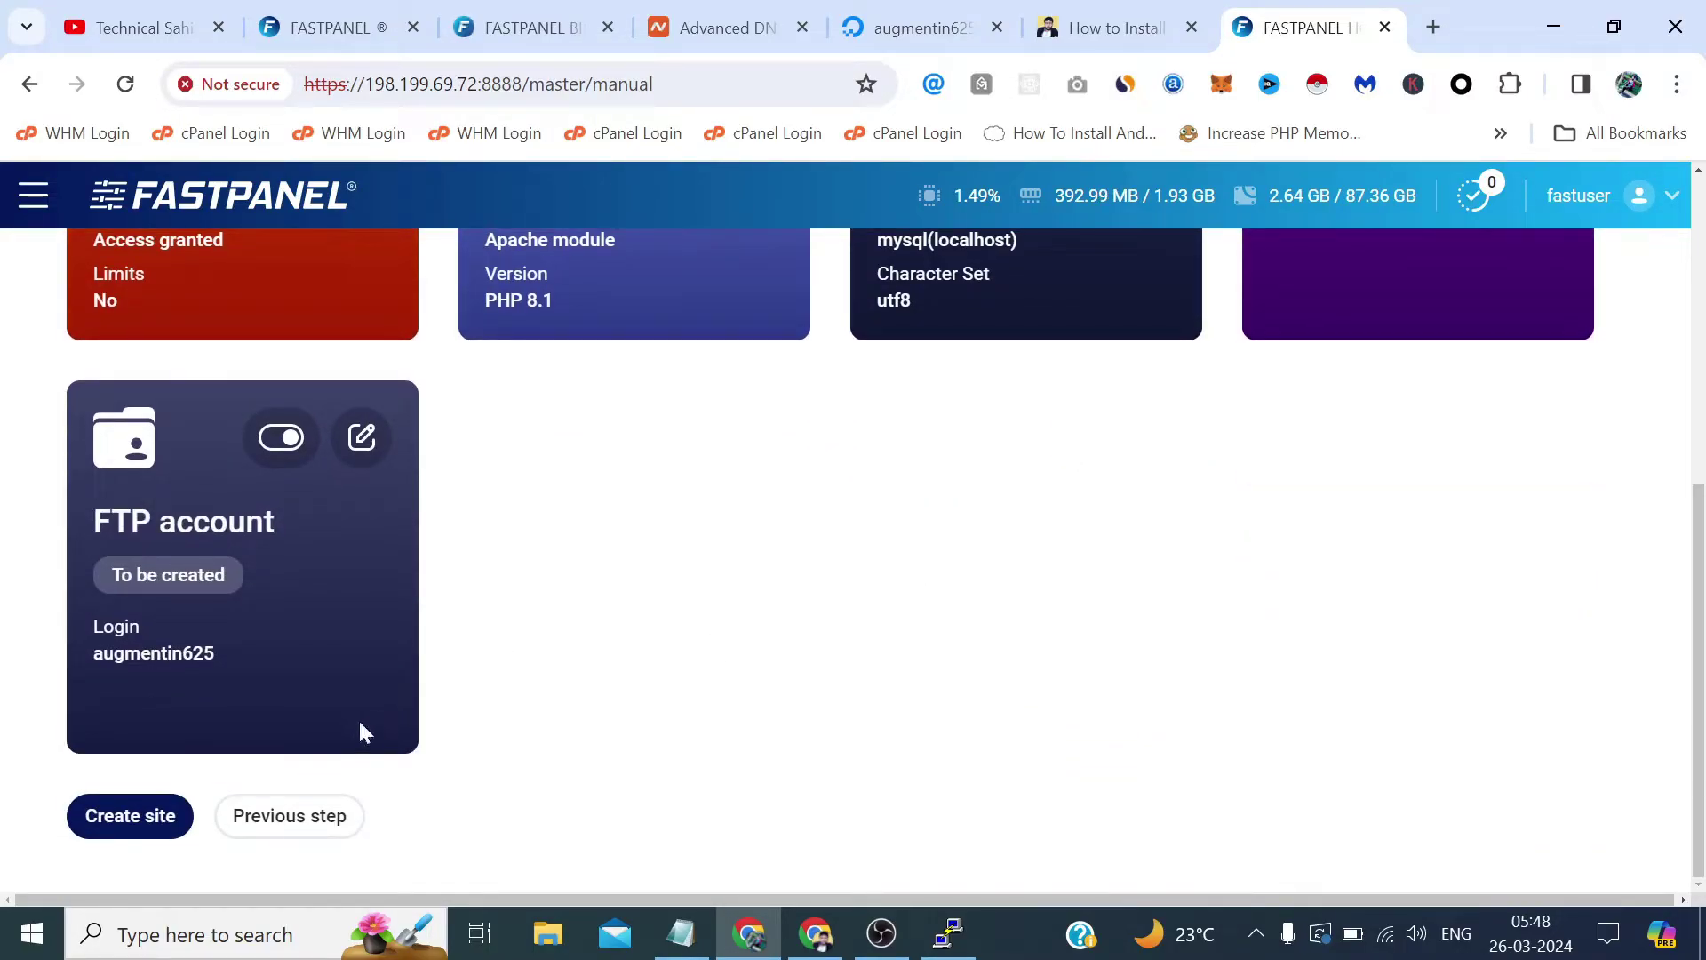
pyautogui.scroll(5, 918, 510)
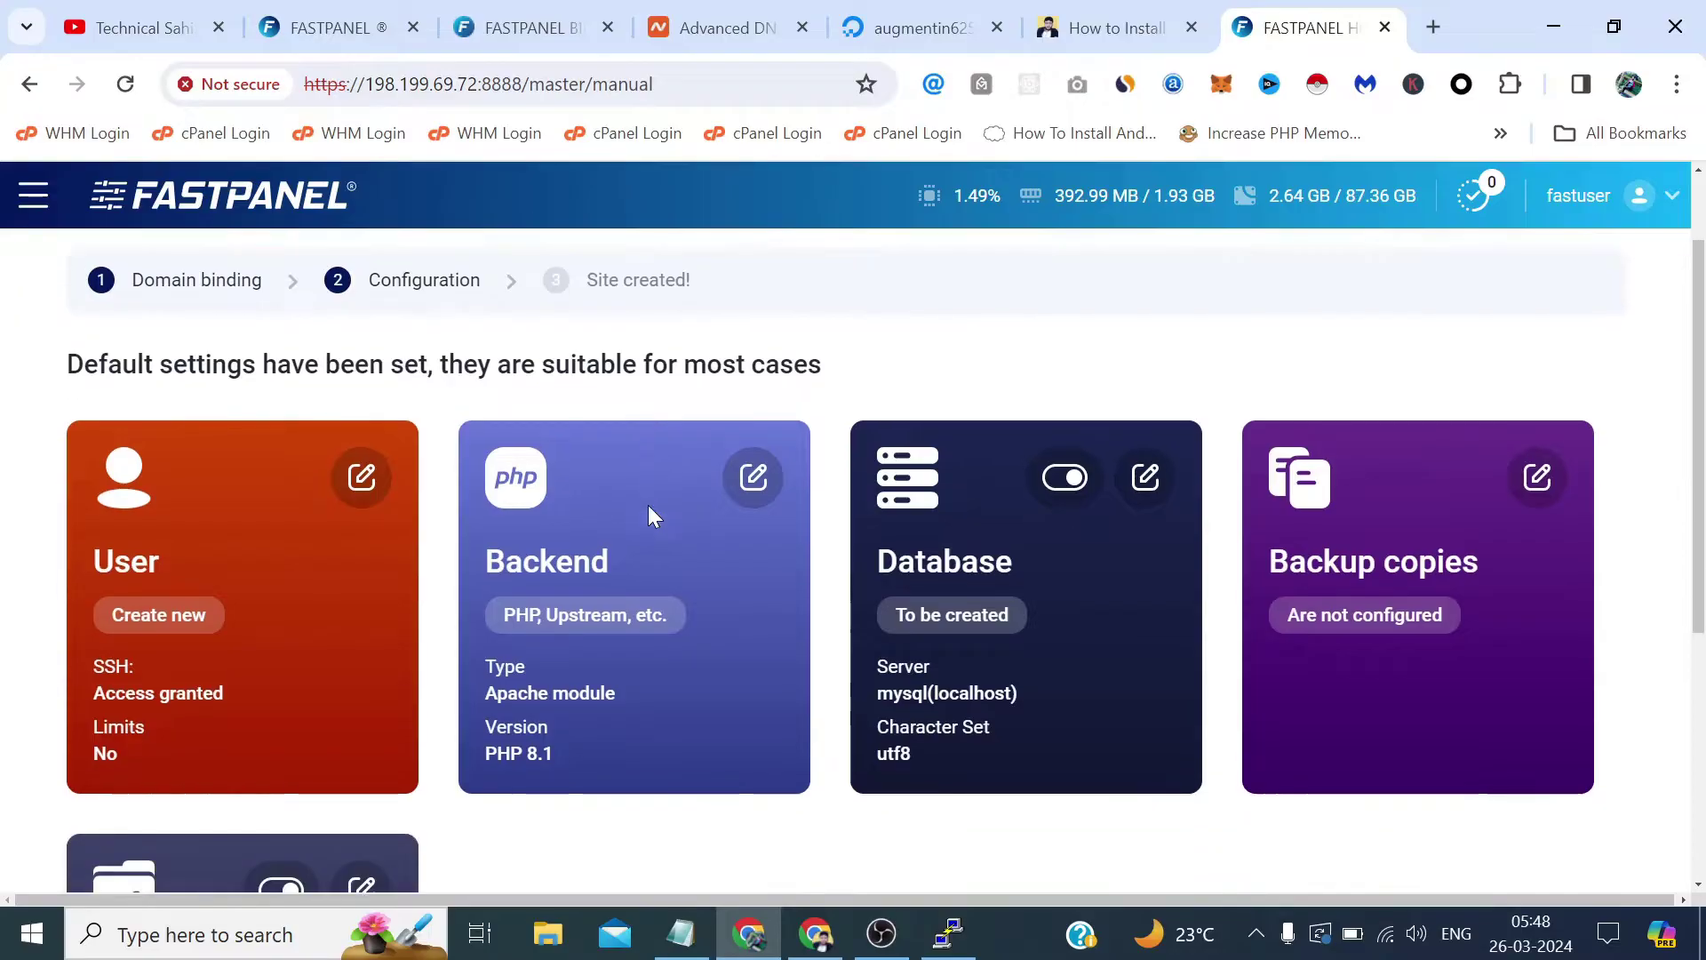
pyautogui.scroll(-2, 649, 508)
pyautogui.scroll(-3, 1063, 363)
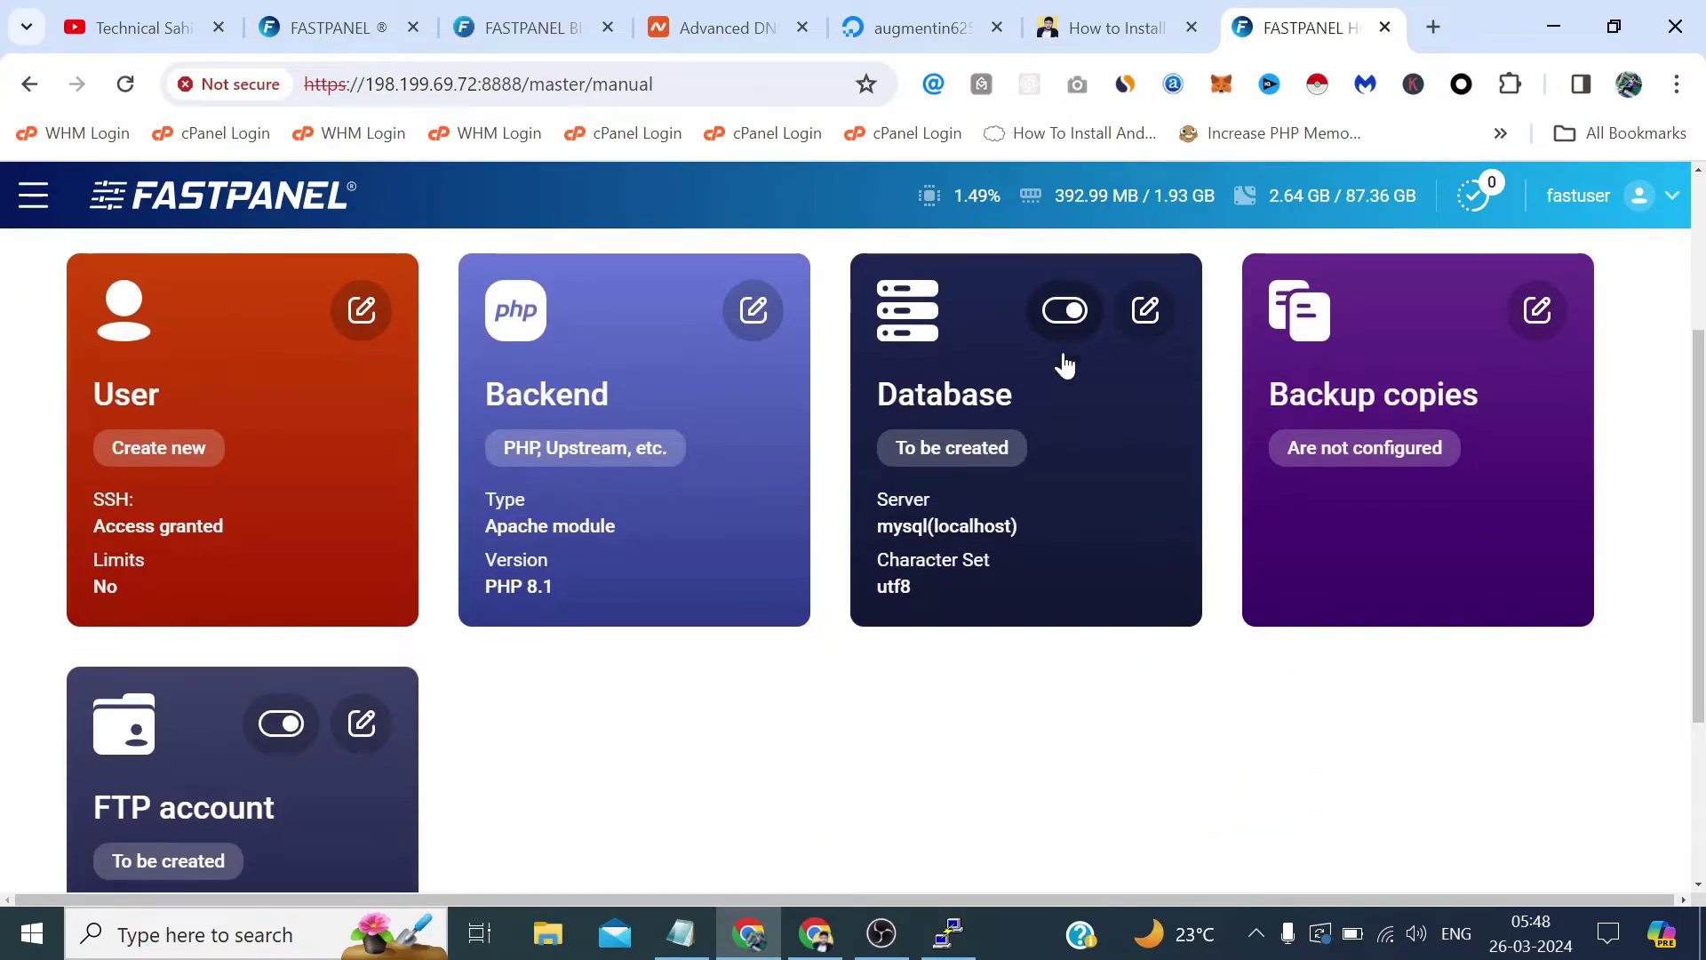
pyautogui.scroll(1, 633, 467)
pyautogui.scroll(-2, 602, 526)
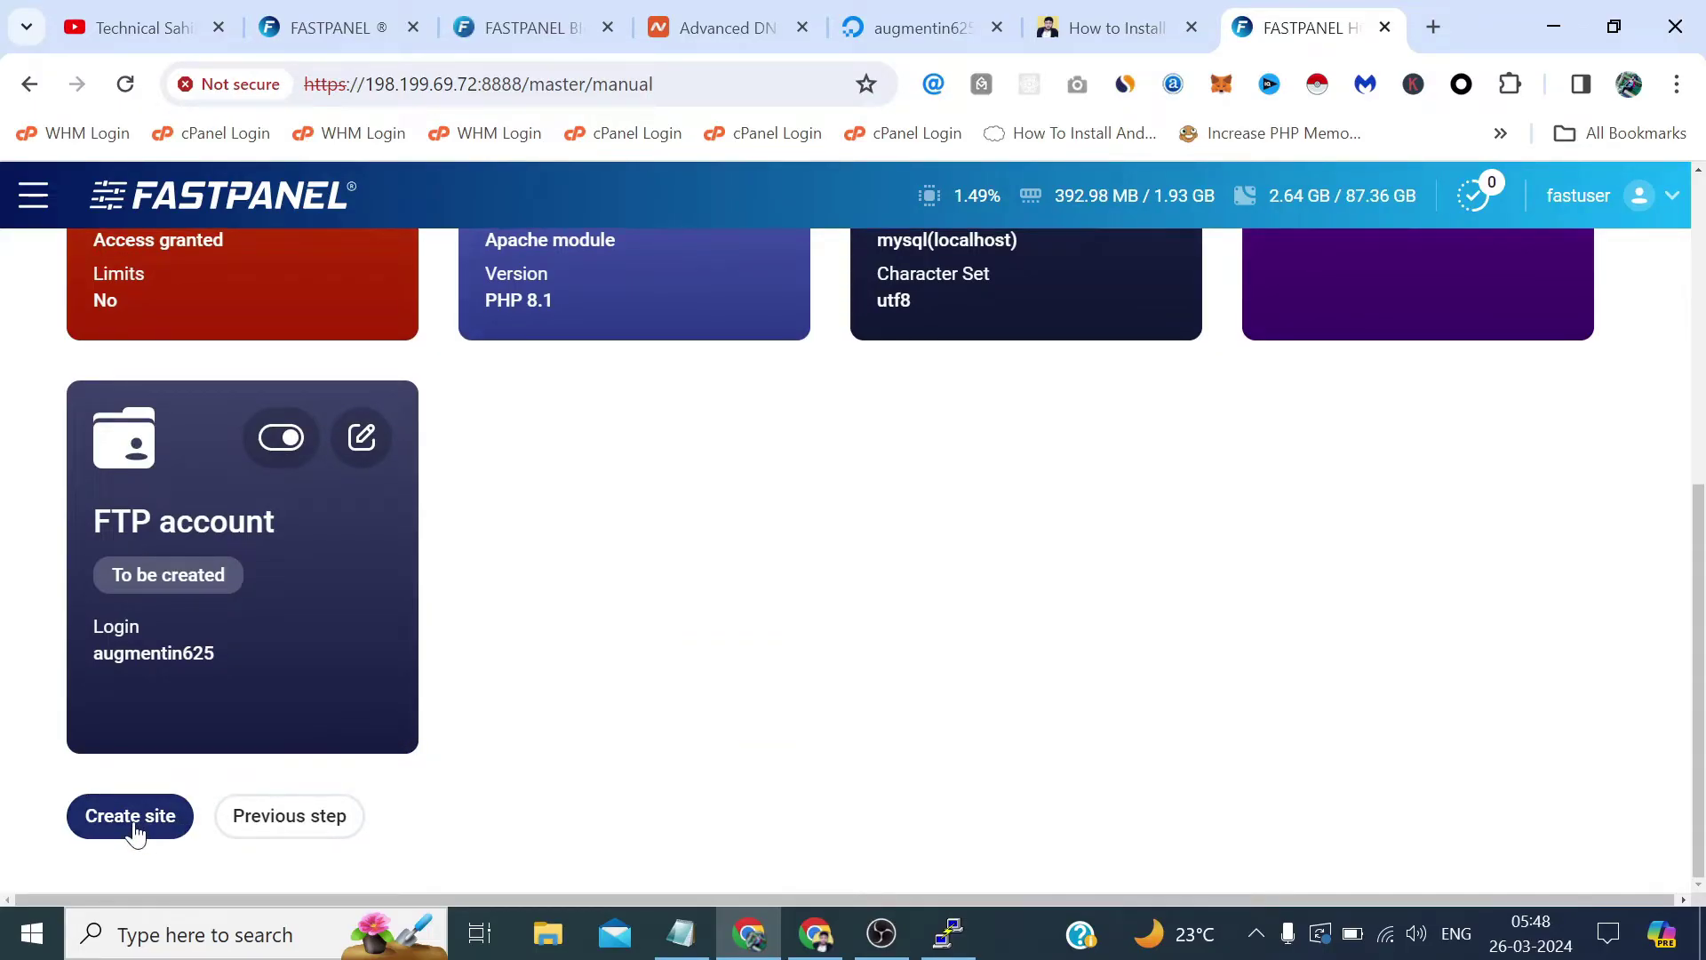
pyautogui.click(130, 815)
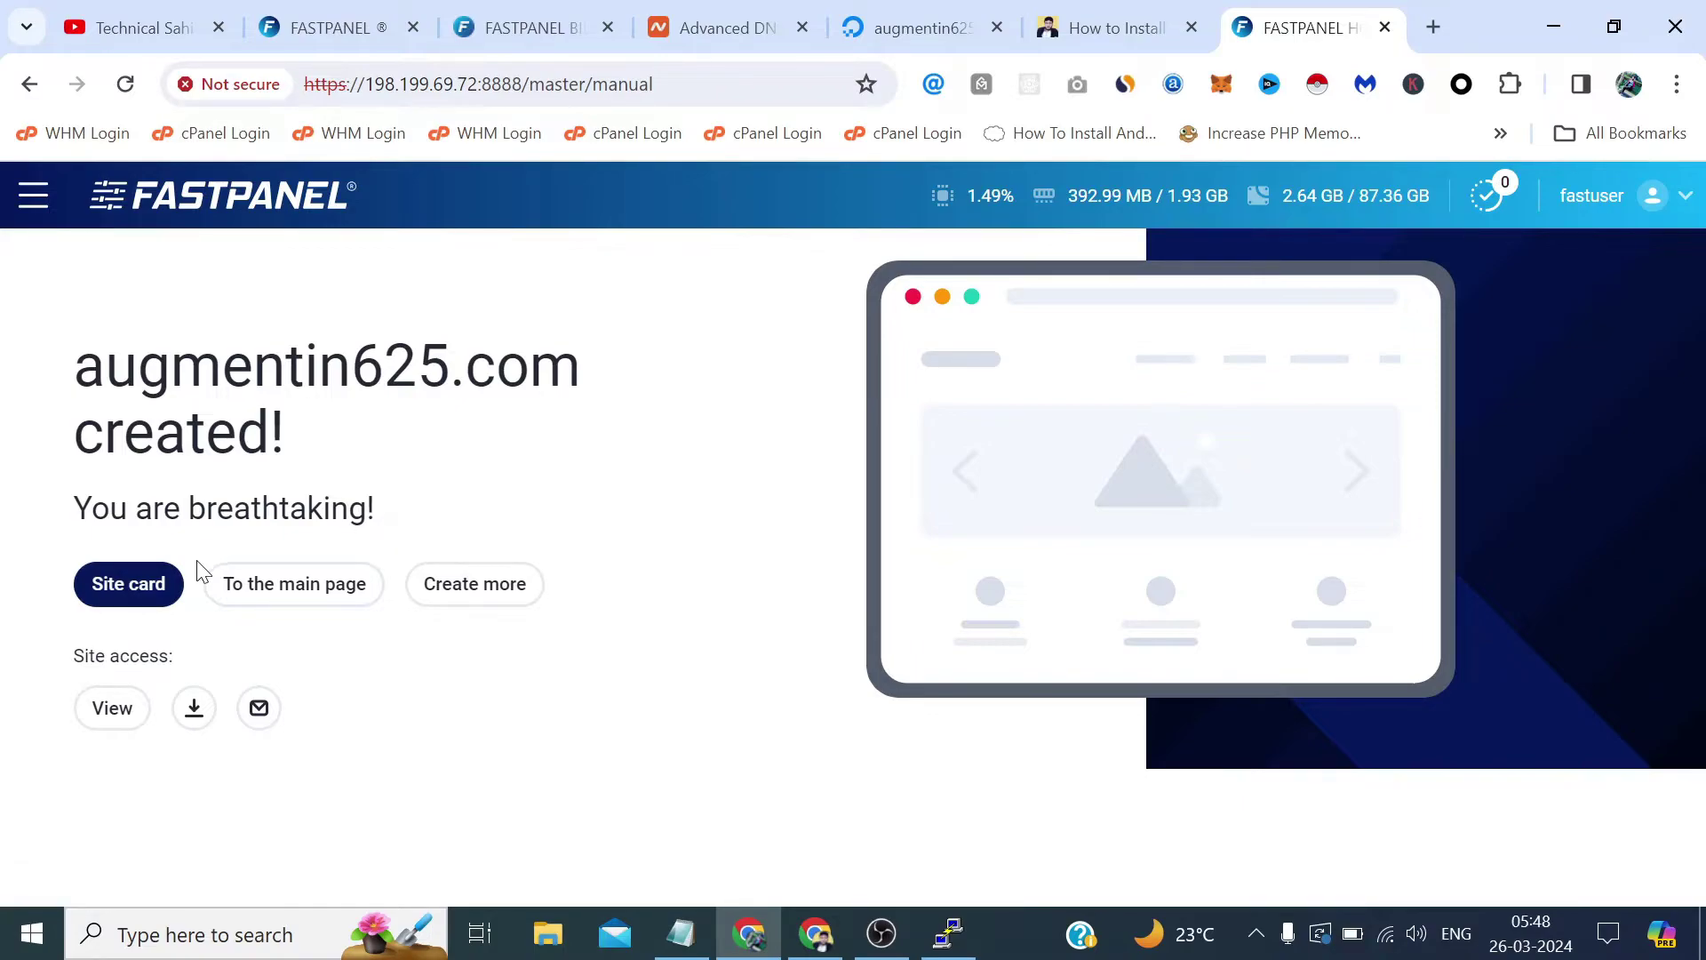
# Open the augmentin625.com site card and look through its details and Site managing tiles.
pyautogui.click(164, 586)
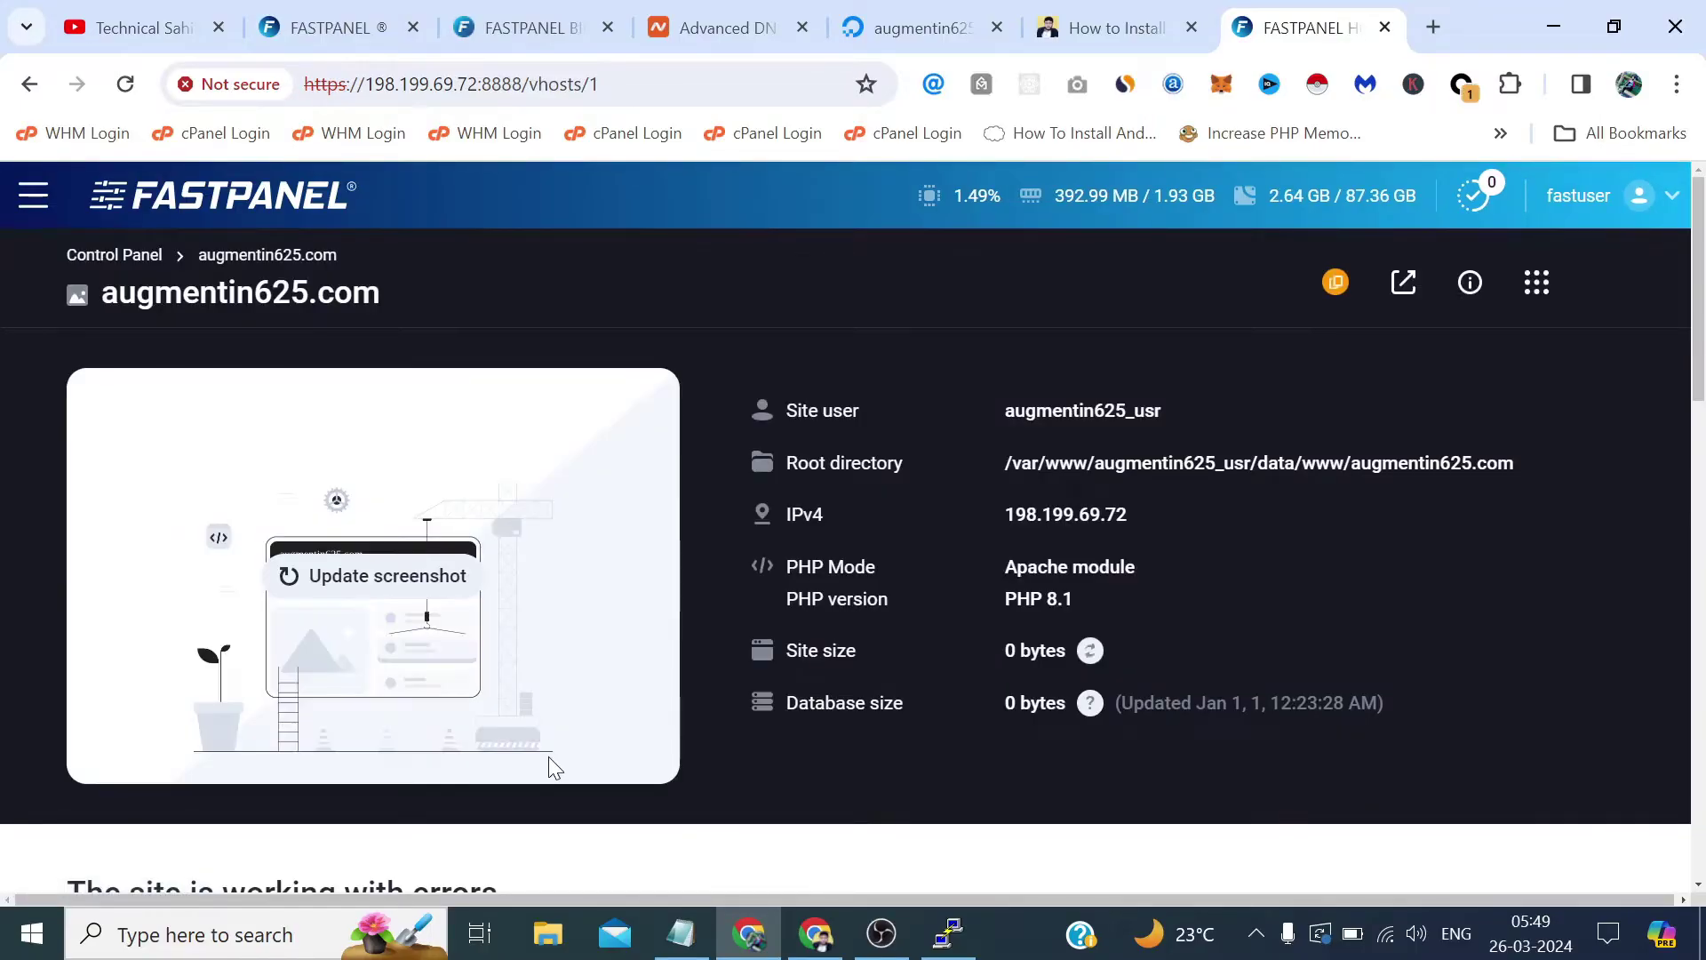
pyautogui.scroll(-3, 1037, 583)
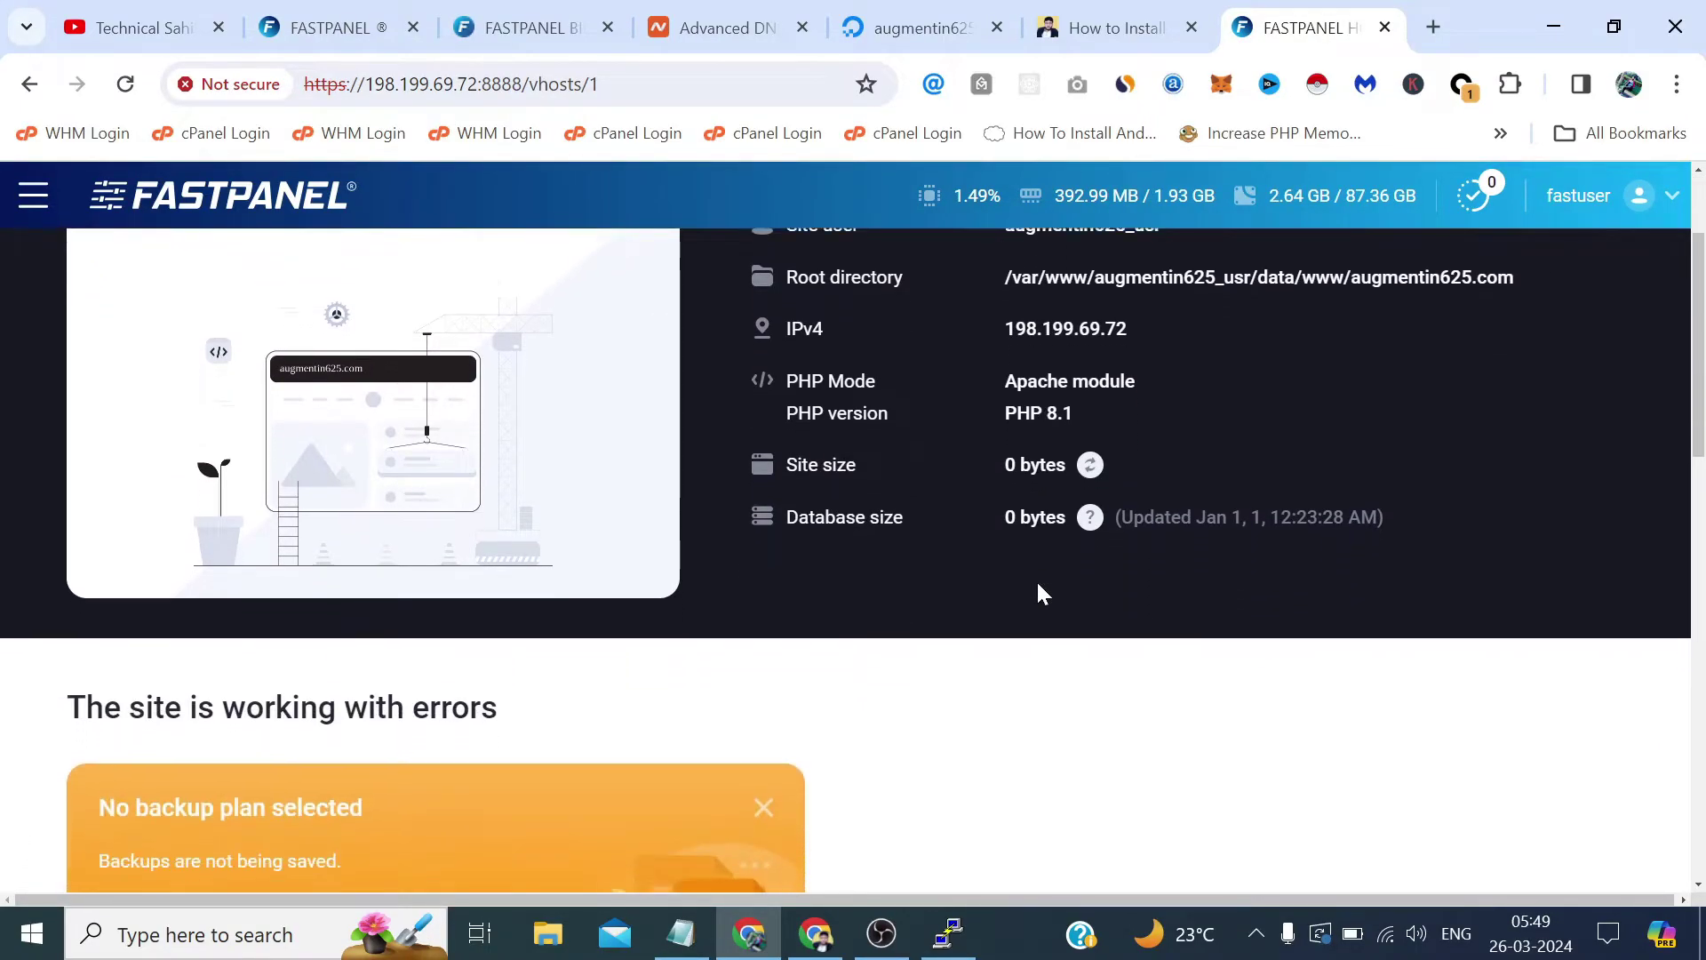
pyautogui.scroll(2, 1049, 513)
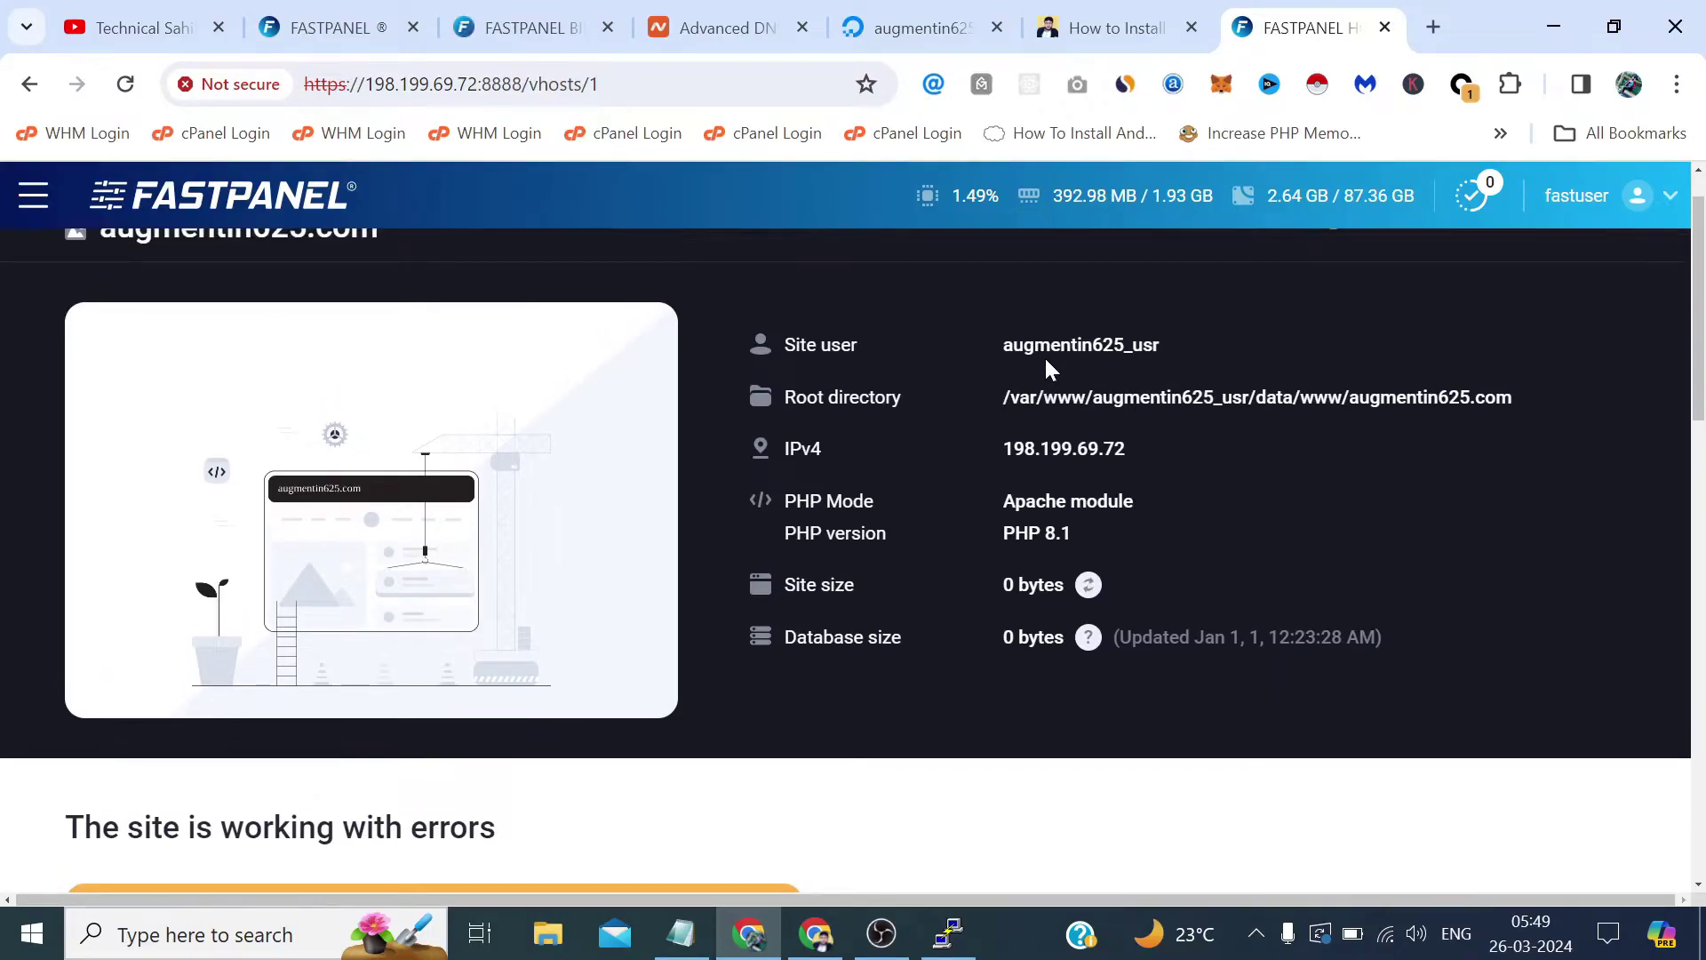
pyautogui.scroll(-1, 1045, 359)
pyautogui.scroll(-10, 1367, 356)
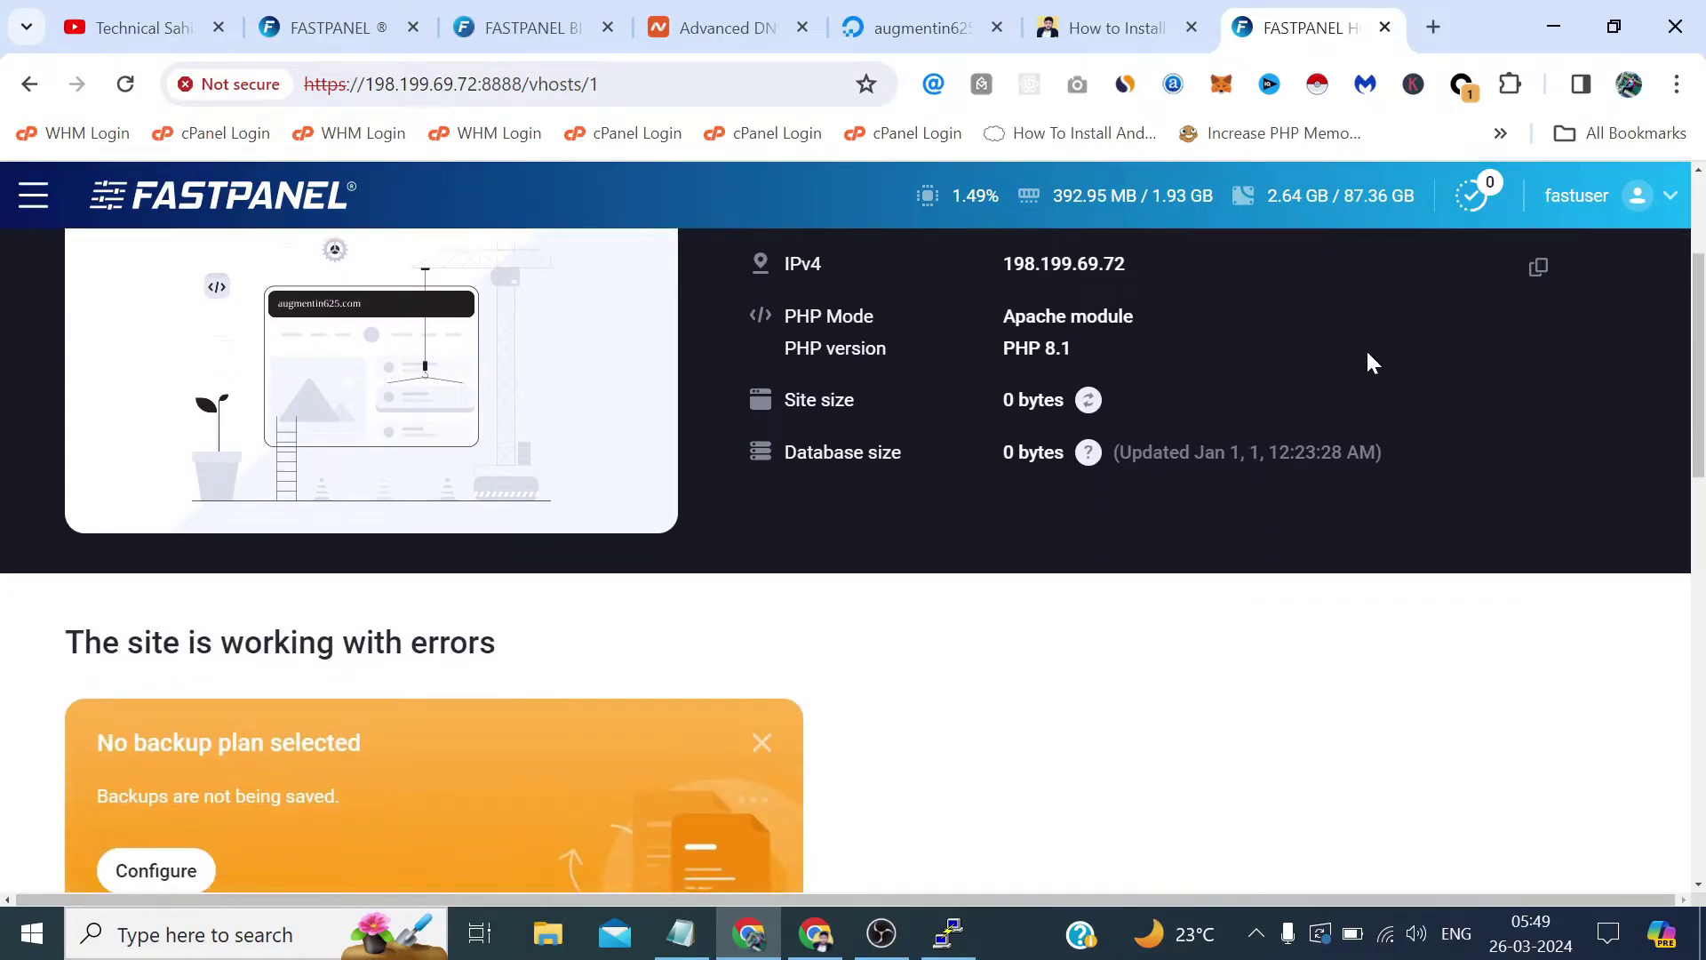
pyautogui.scroll(-5, 1362, 366)
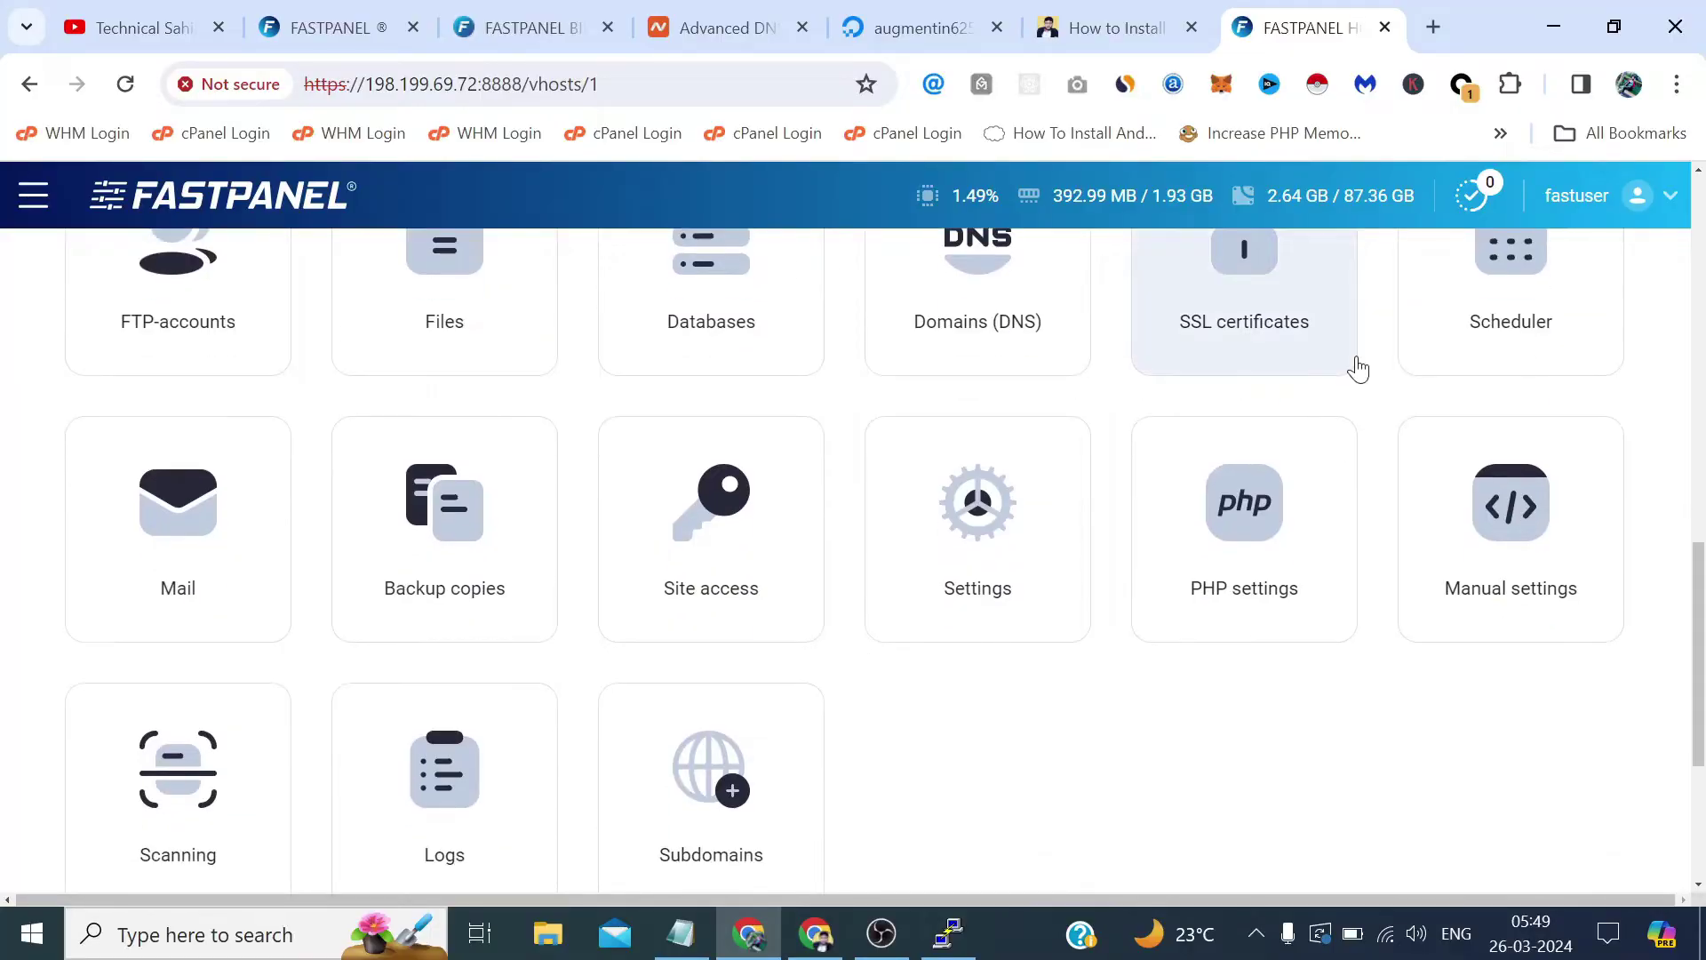
pyautogui.scroll(2, 1330, 530)
pyautogui.scroll(5, 1330, 529)
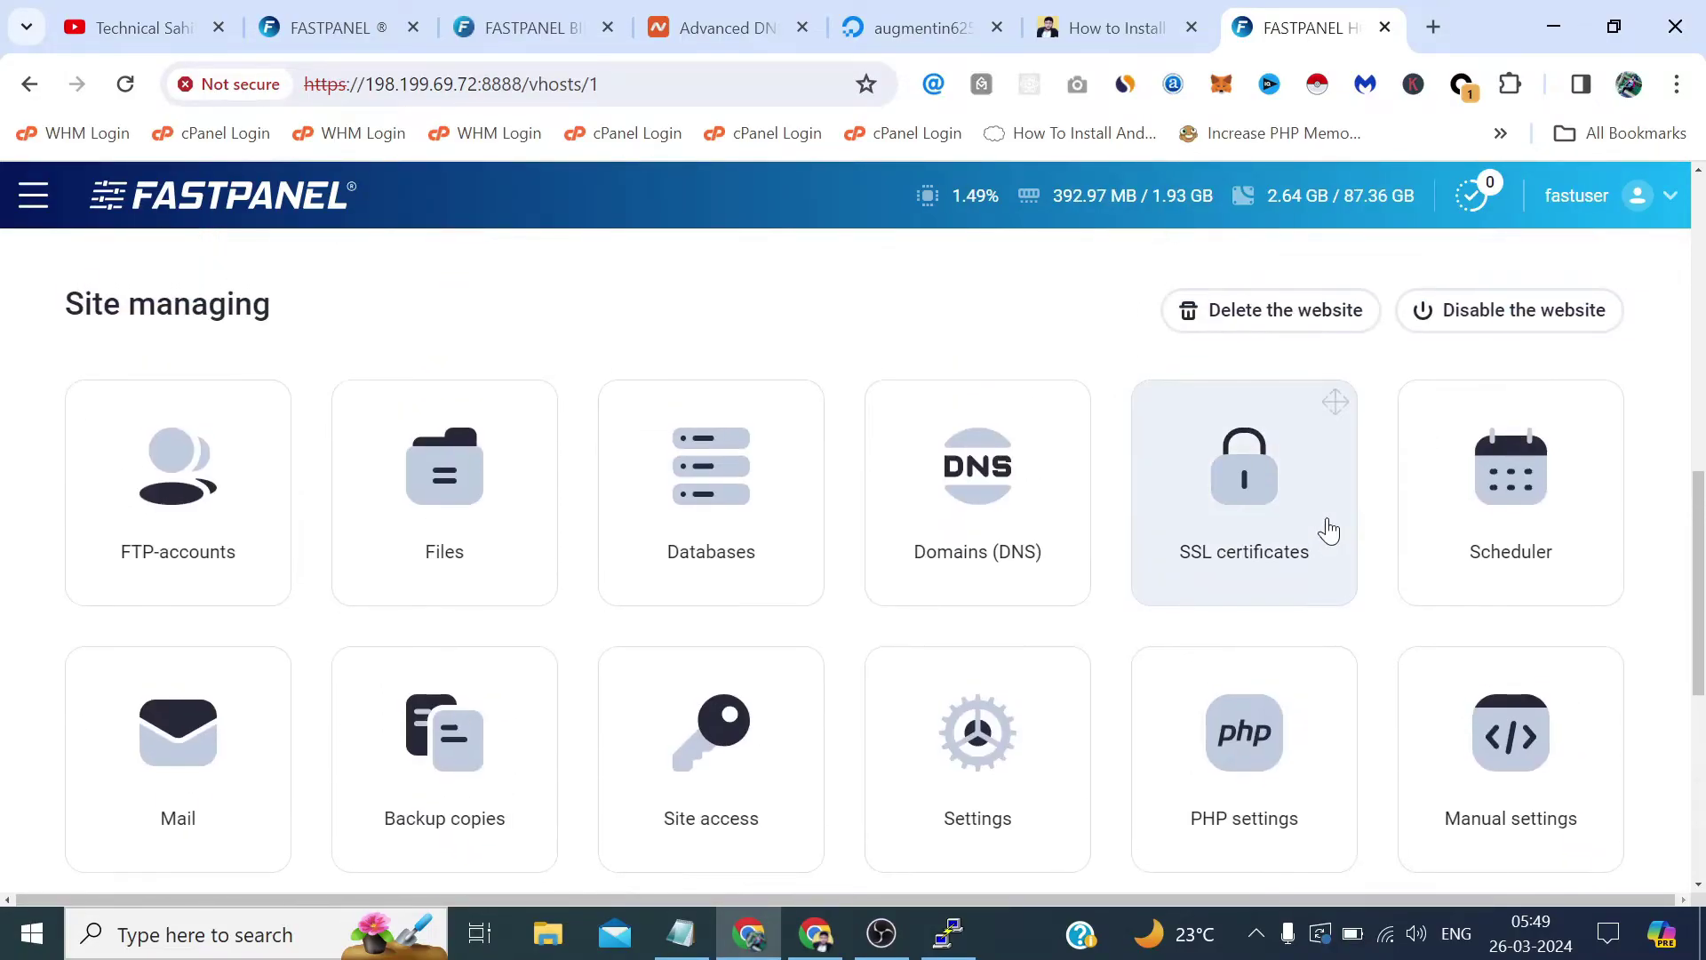
pyautogui.scroll(-2, 1333, 533)
pyautogui.scroll(2, 1702, 430)
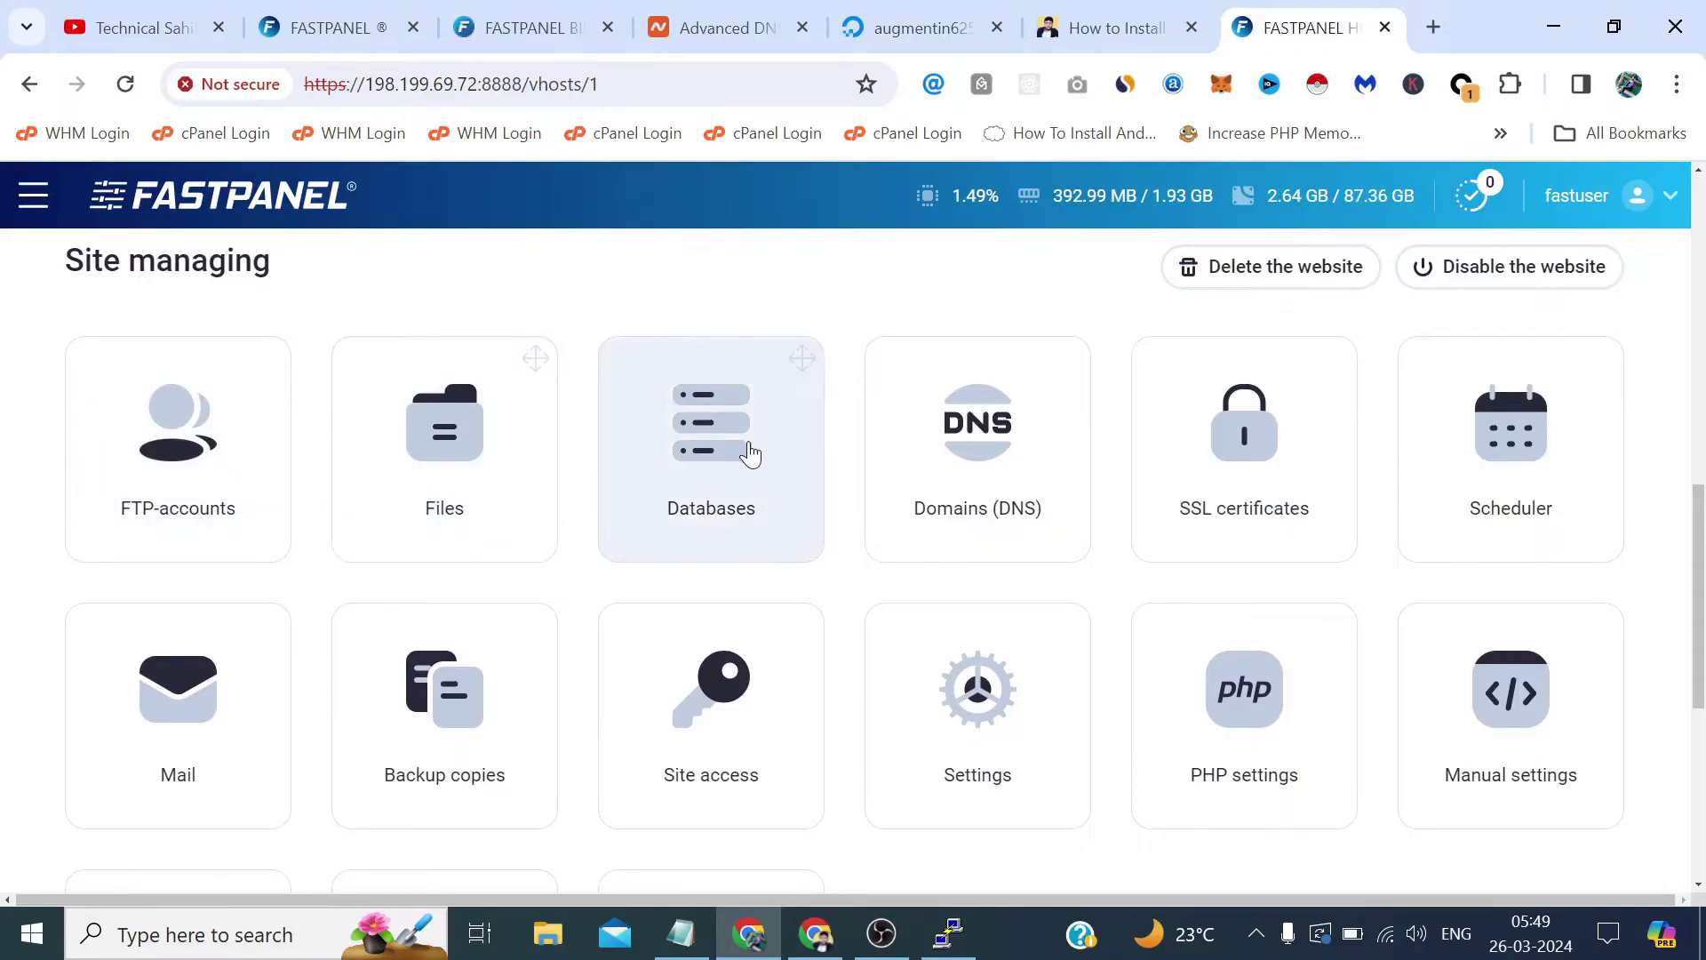
pyautogui.scroll(-1, 751, 454)
pyautogui.scroll(4, 865, 423)
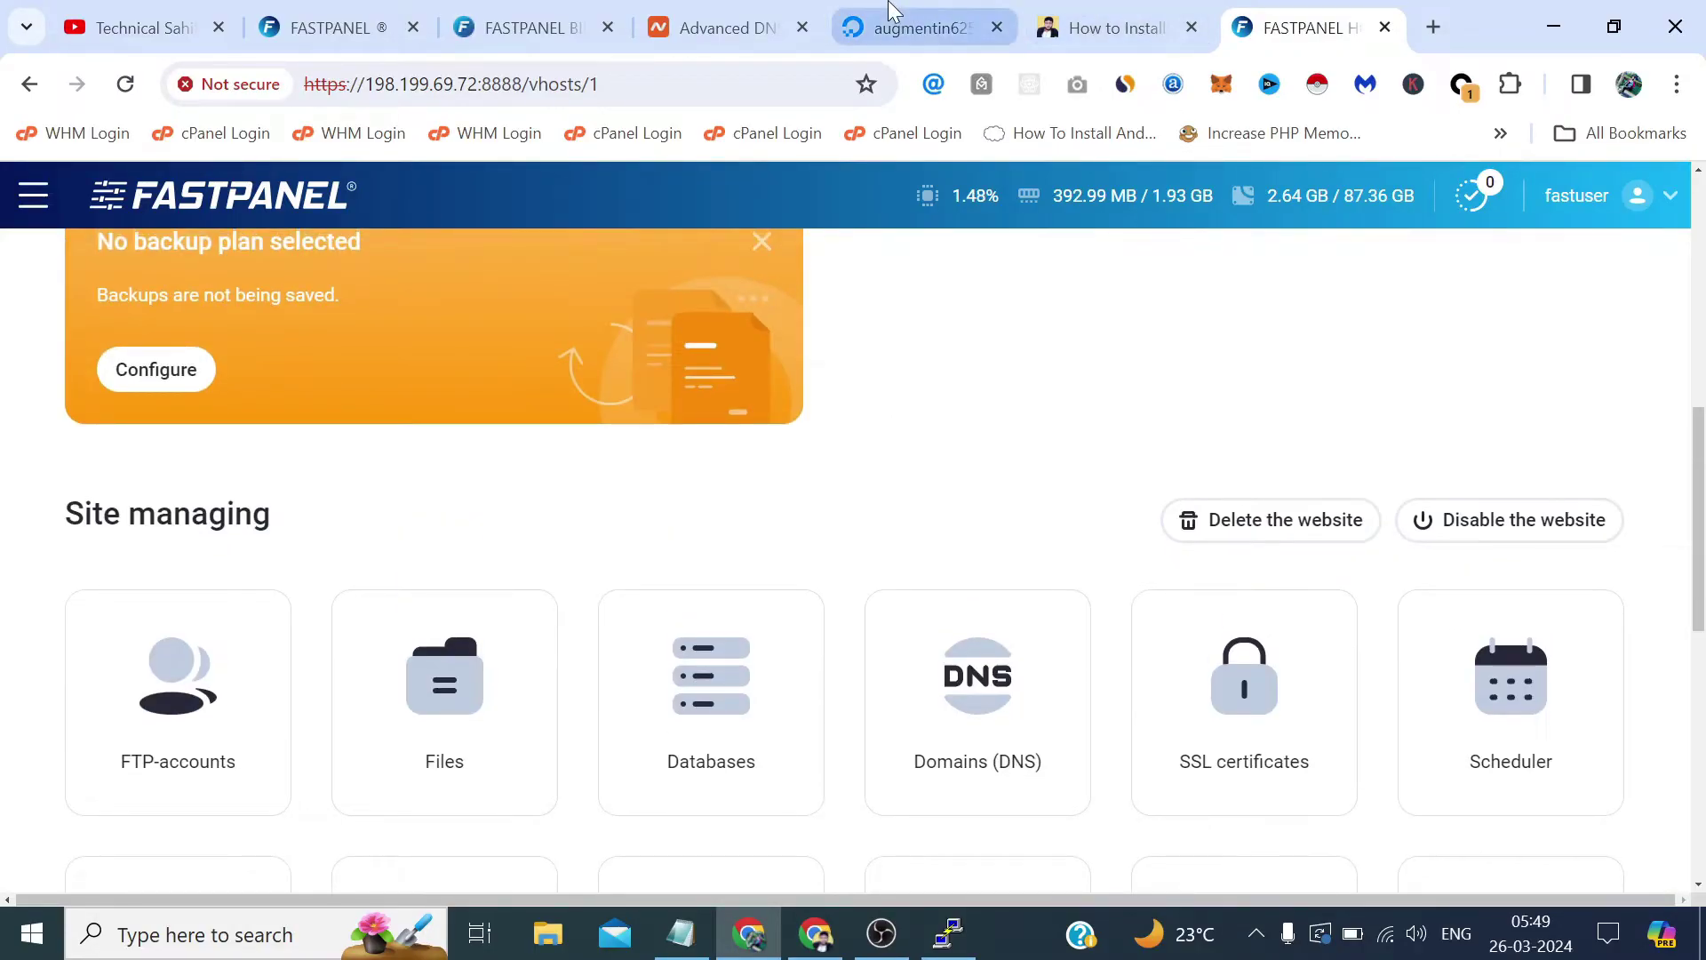
# Copy the domain name augmentin625.com from the Namecheap DNS page.
pyautogui.click(919, 27)
pyautogui.click(725, 27)
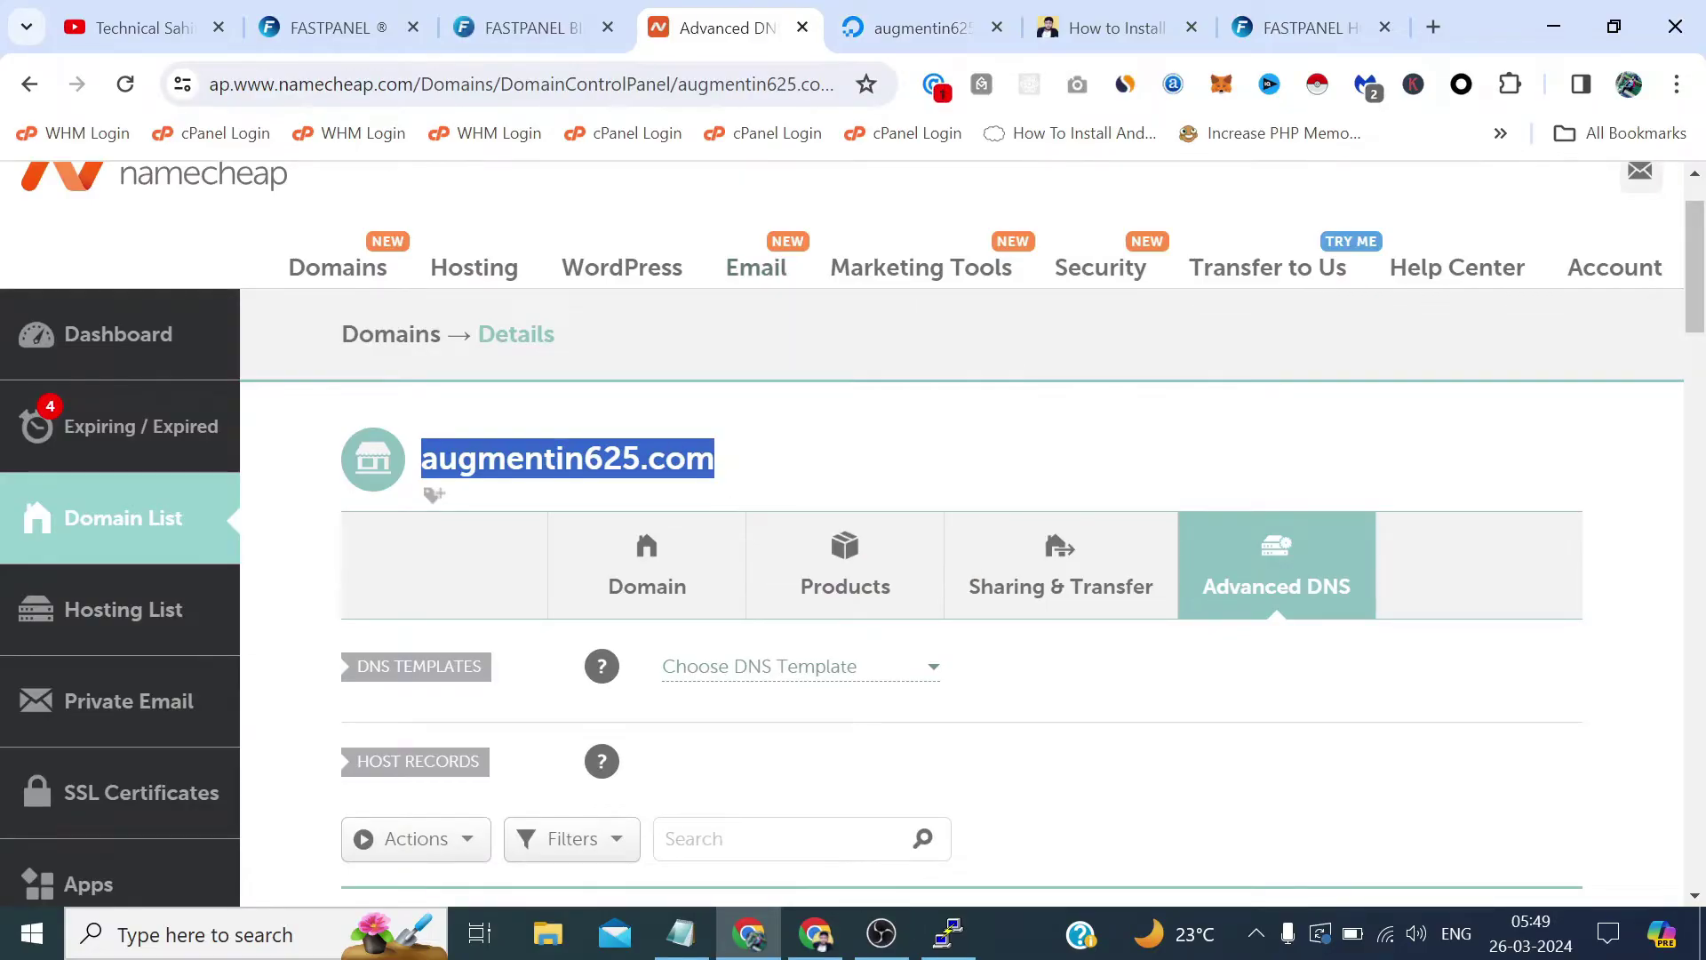
pyautogui.rightClick(637, 466)
pyautogui.click(721, 491)
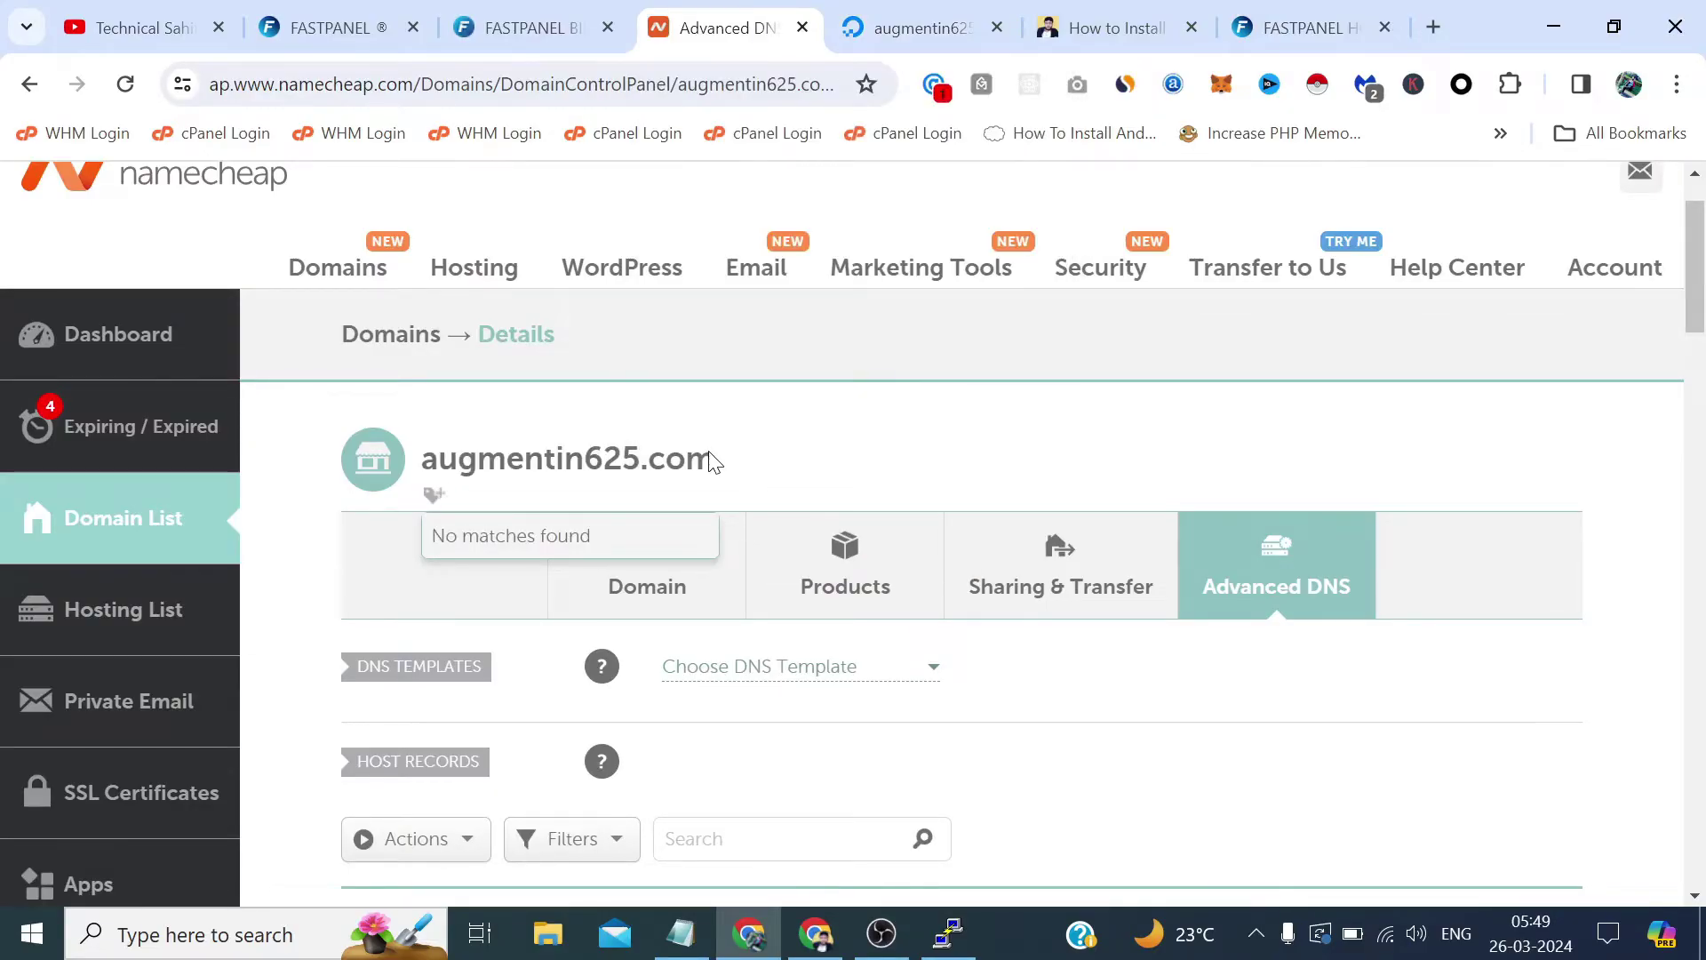
pyautogui.moveTo(713, 461); pyautogui.dragTo(422, 460)
pyautogui.rightClick(425, 462)
pyautogui.click(477, 486)
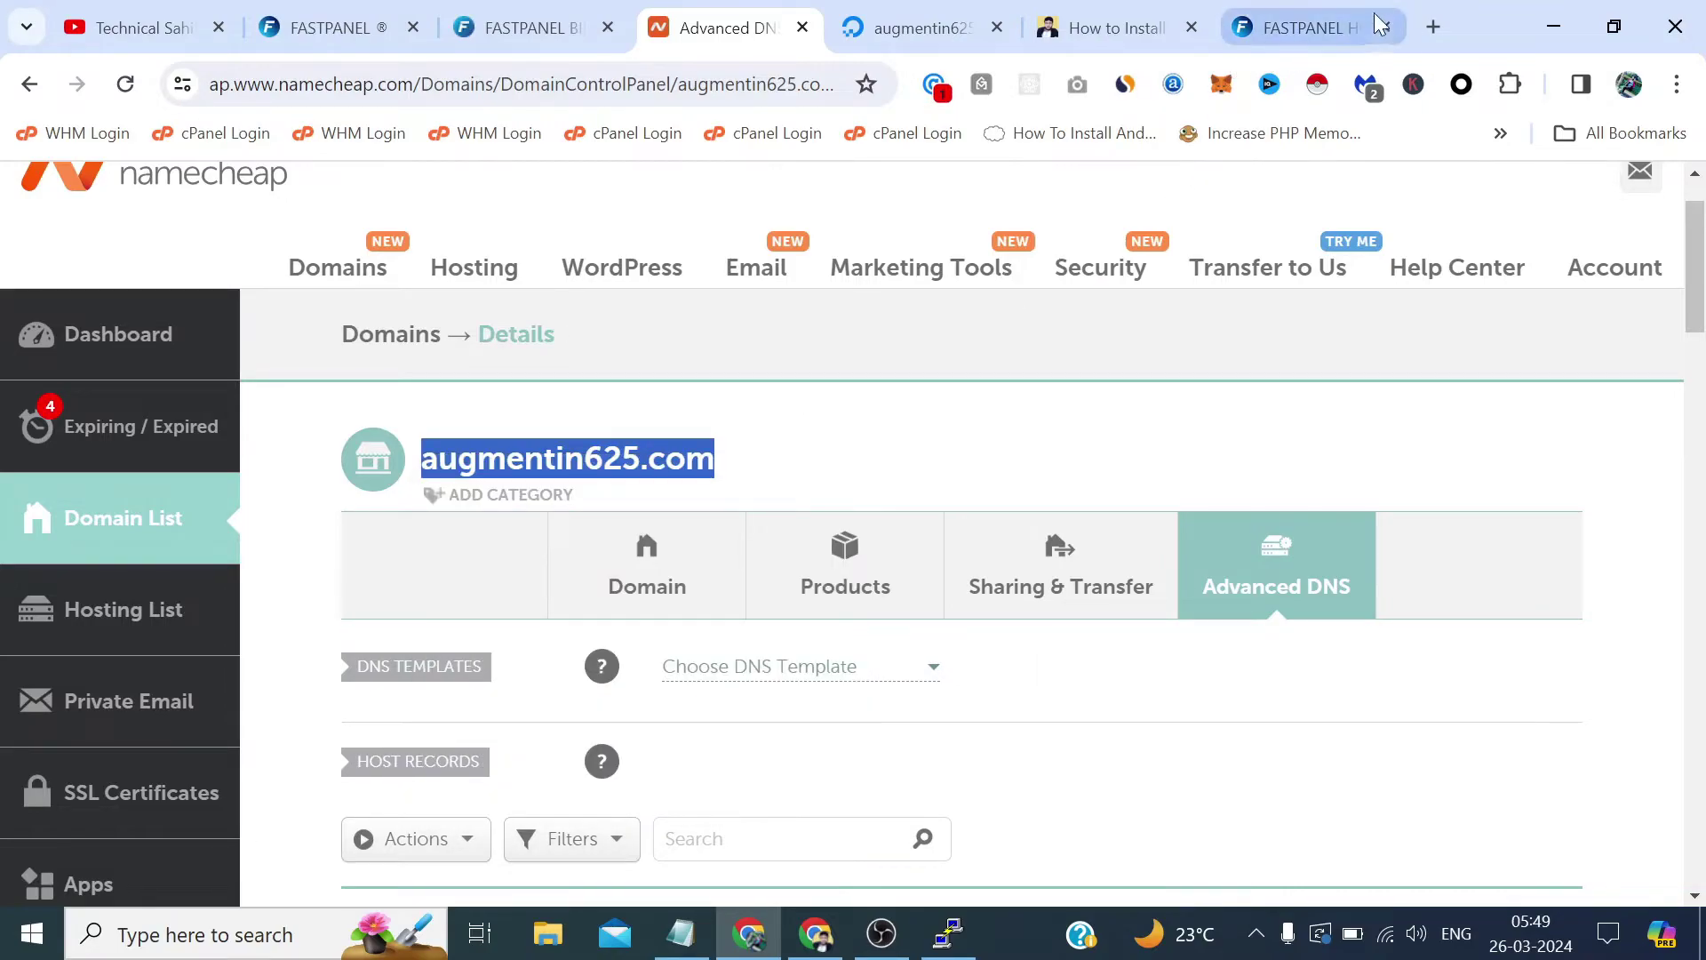
# View augmentin625.com's placeholder page in a new tab, then return to FASTPANEL.
pyautogui.click(1430, 18)
pyautogui.hotkey('ctrl', 'v')
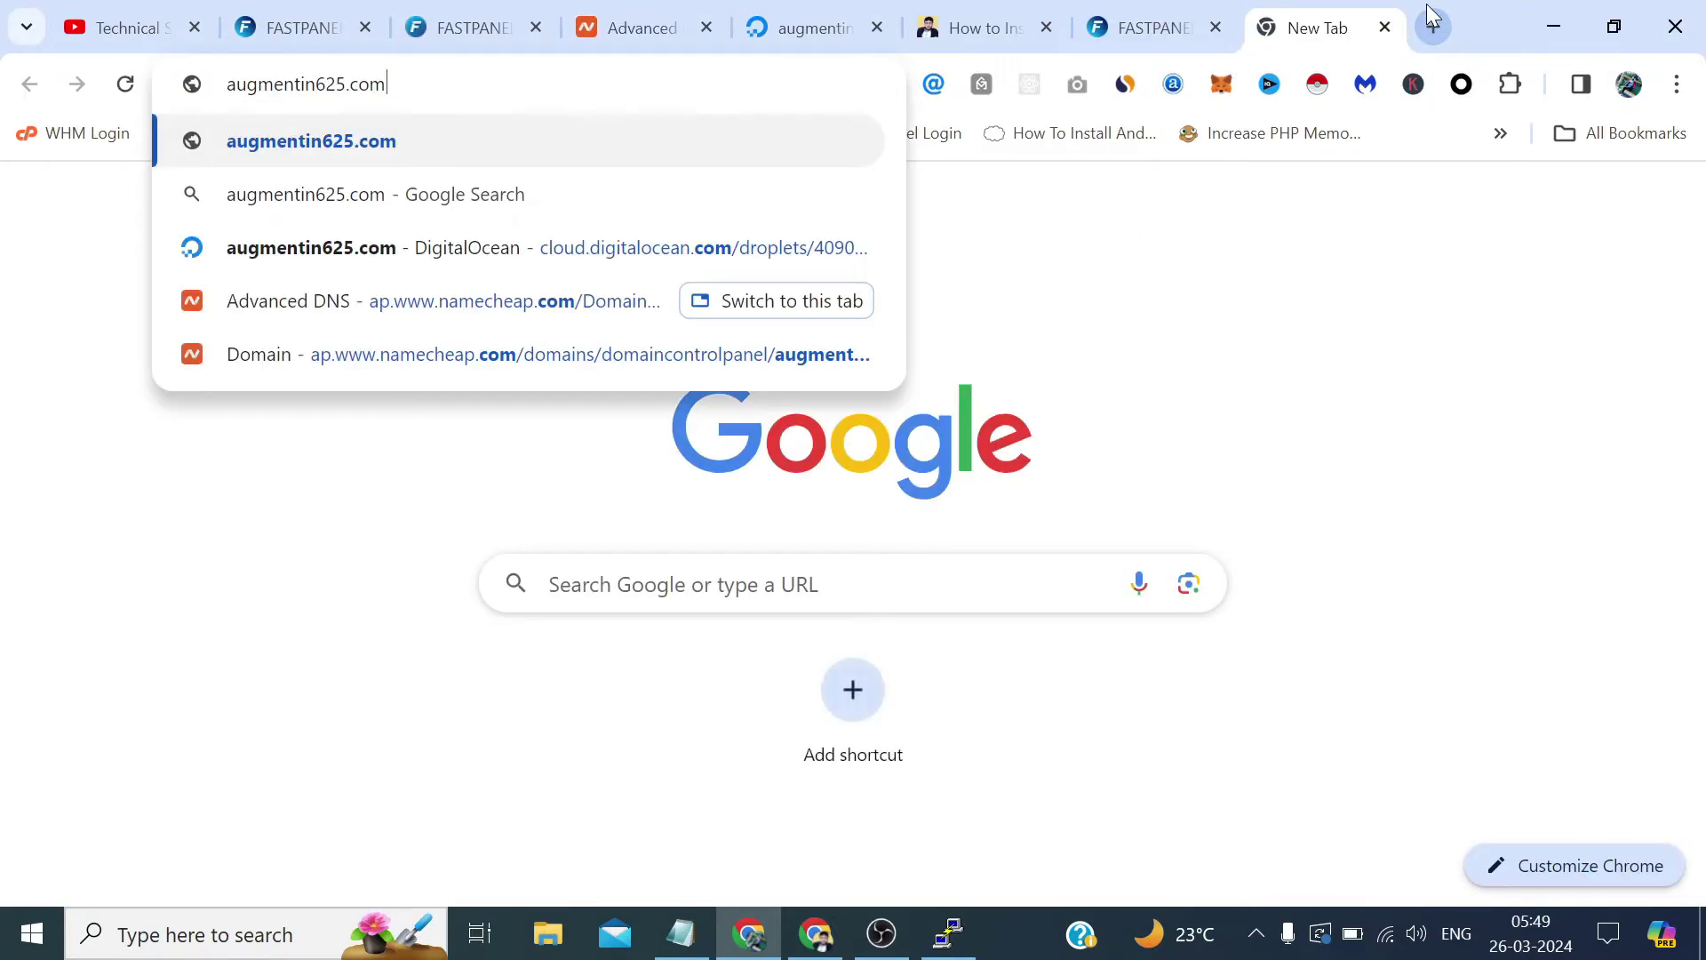
pyautogui.press('Return')
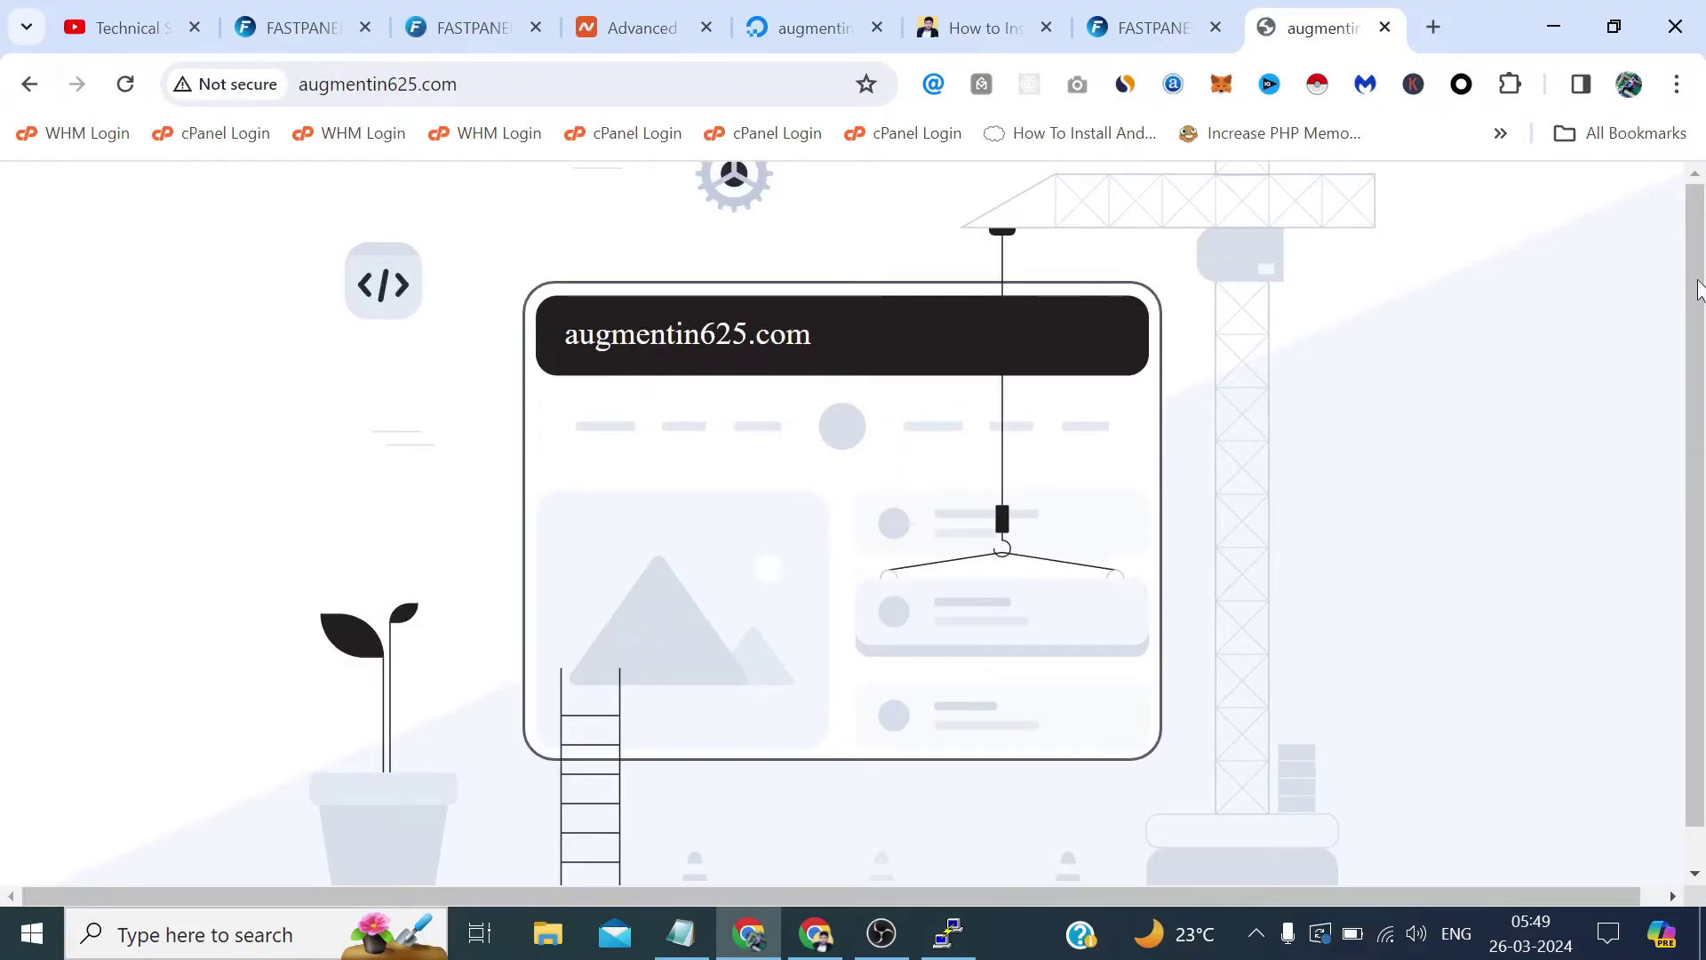
pyautogui.scroll(-1, 1702, 311)
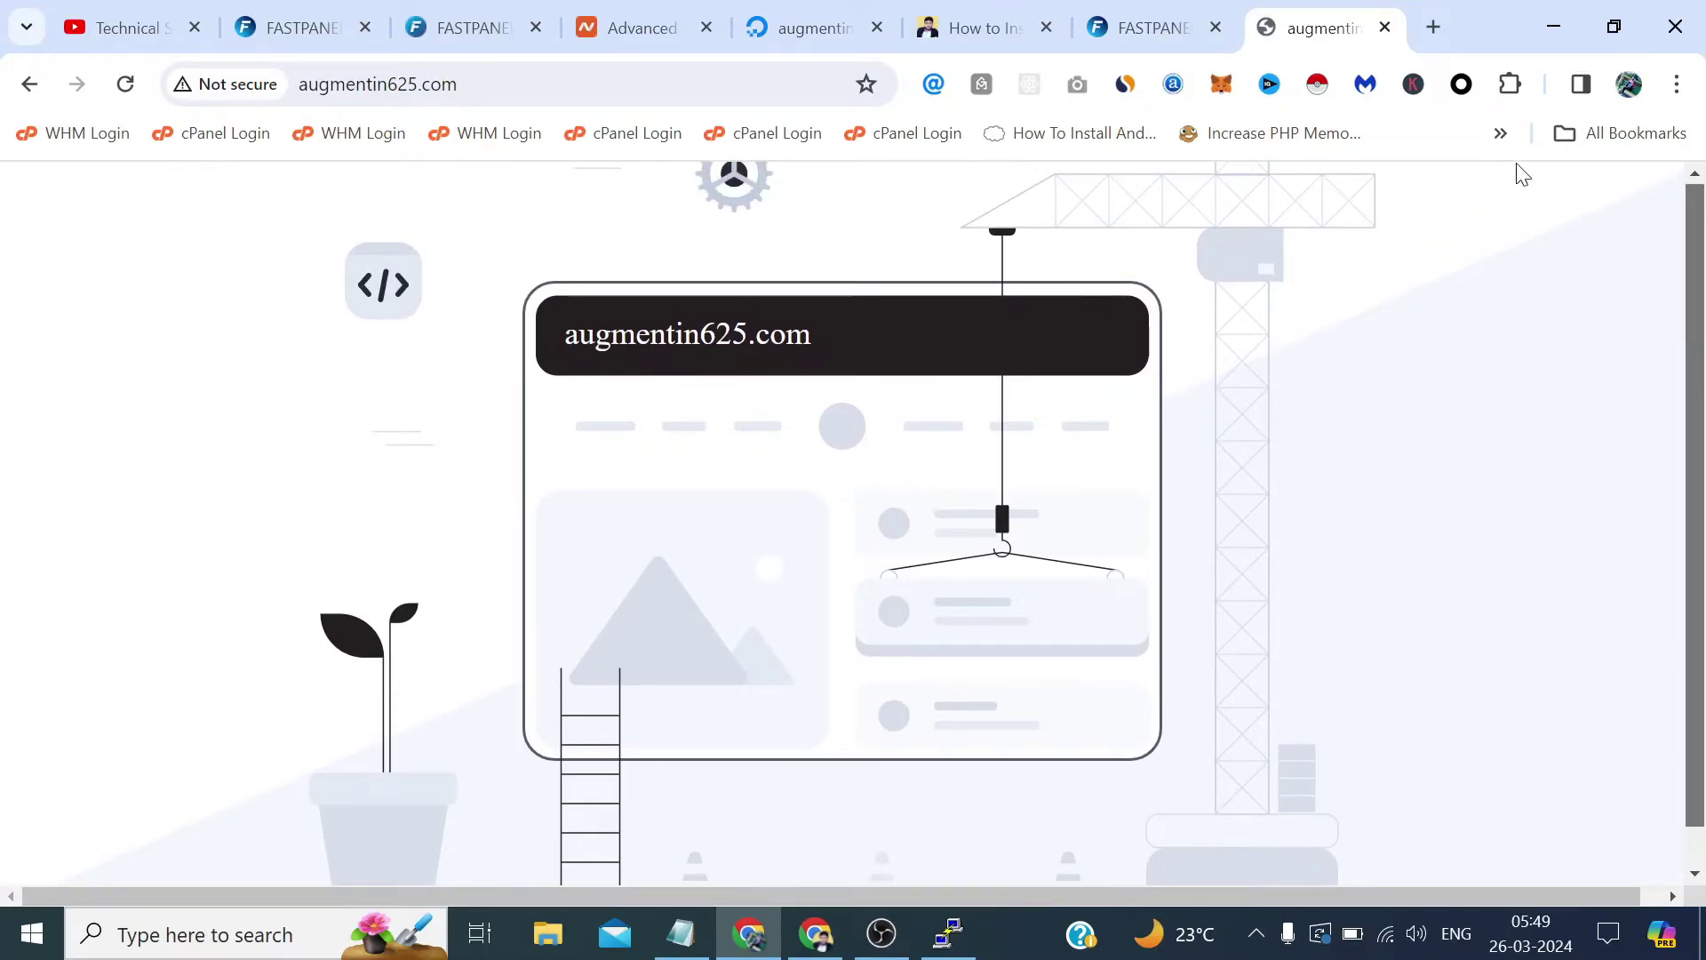
pyautogui.click(1142, 12)
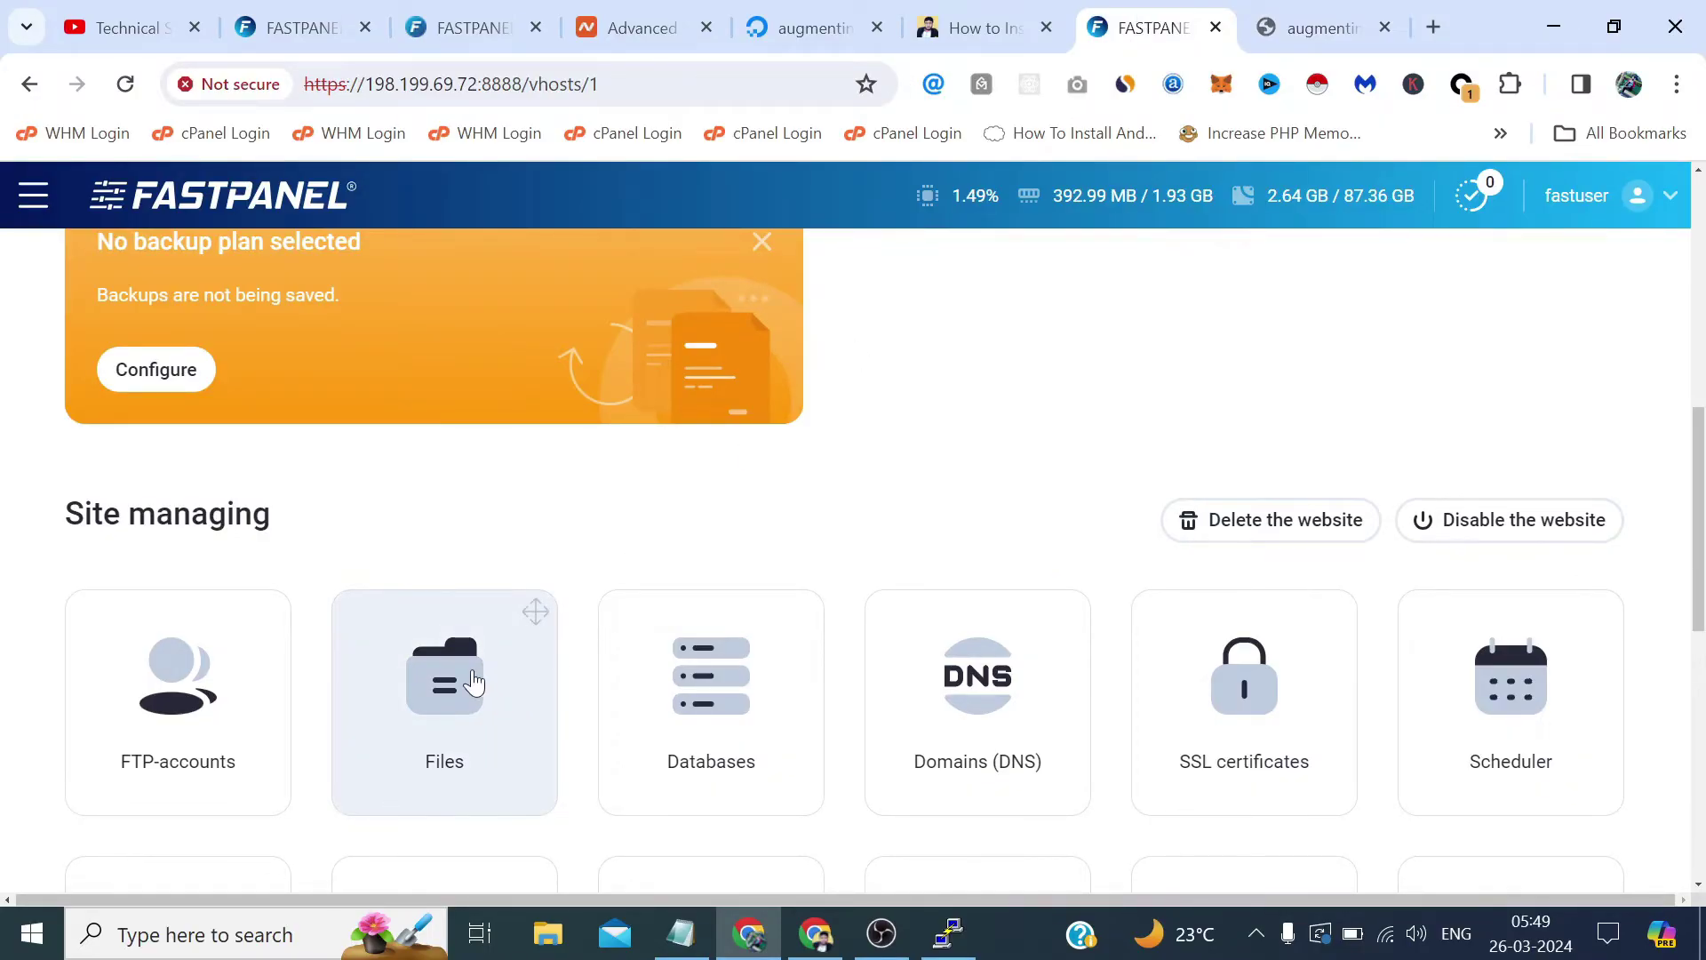
# Open the site's Files list and edit index.html in the file editor.
pyautogui.click(450, 702)
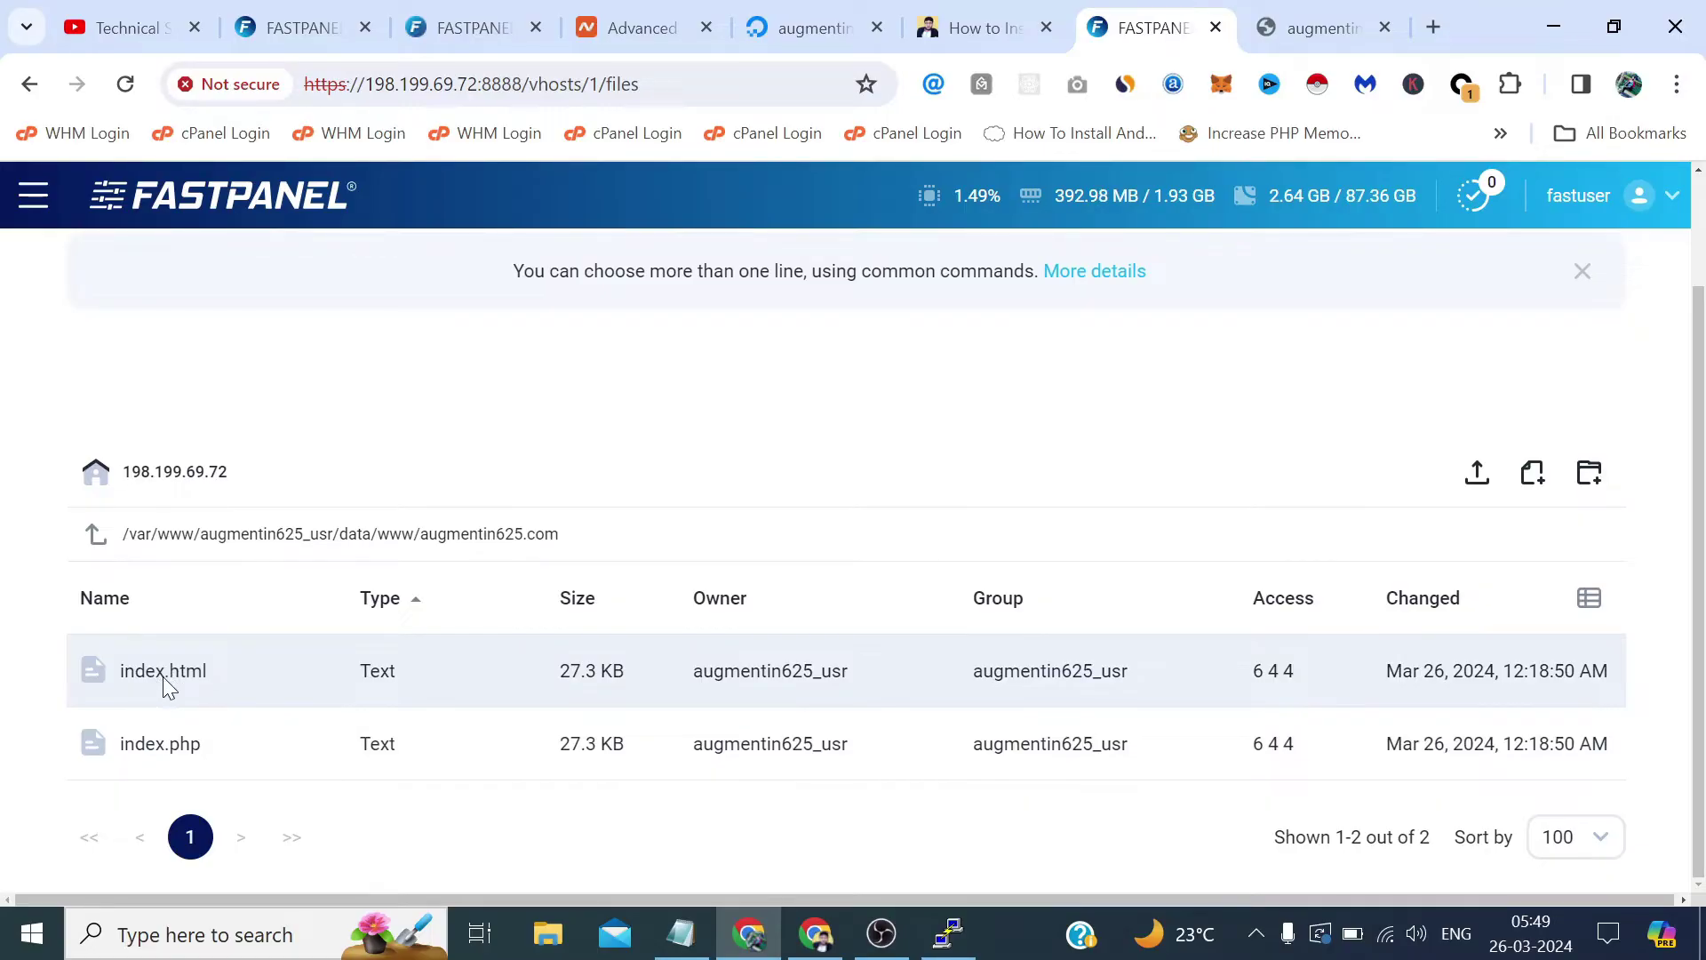
pyautogui.click(1306, 23)
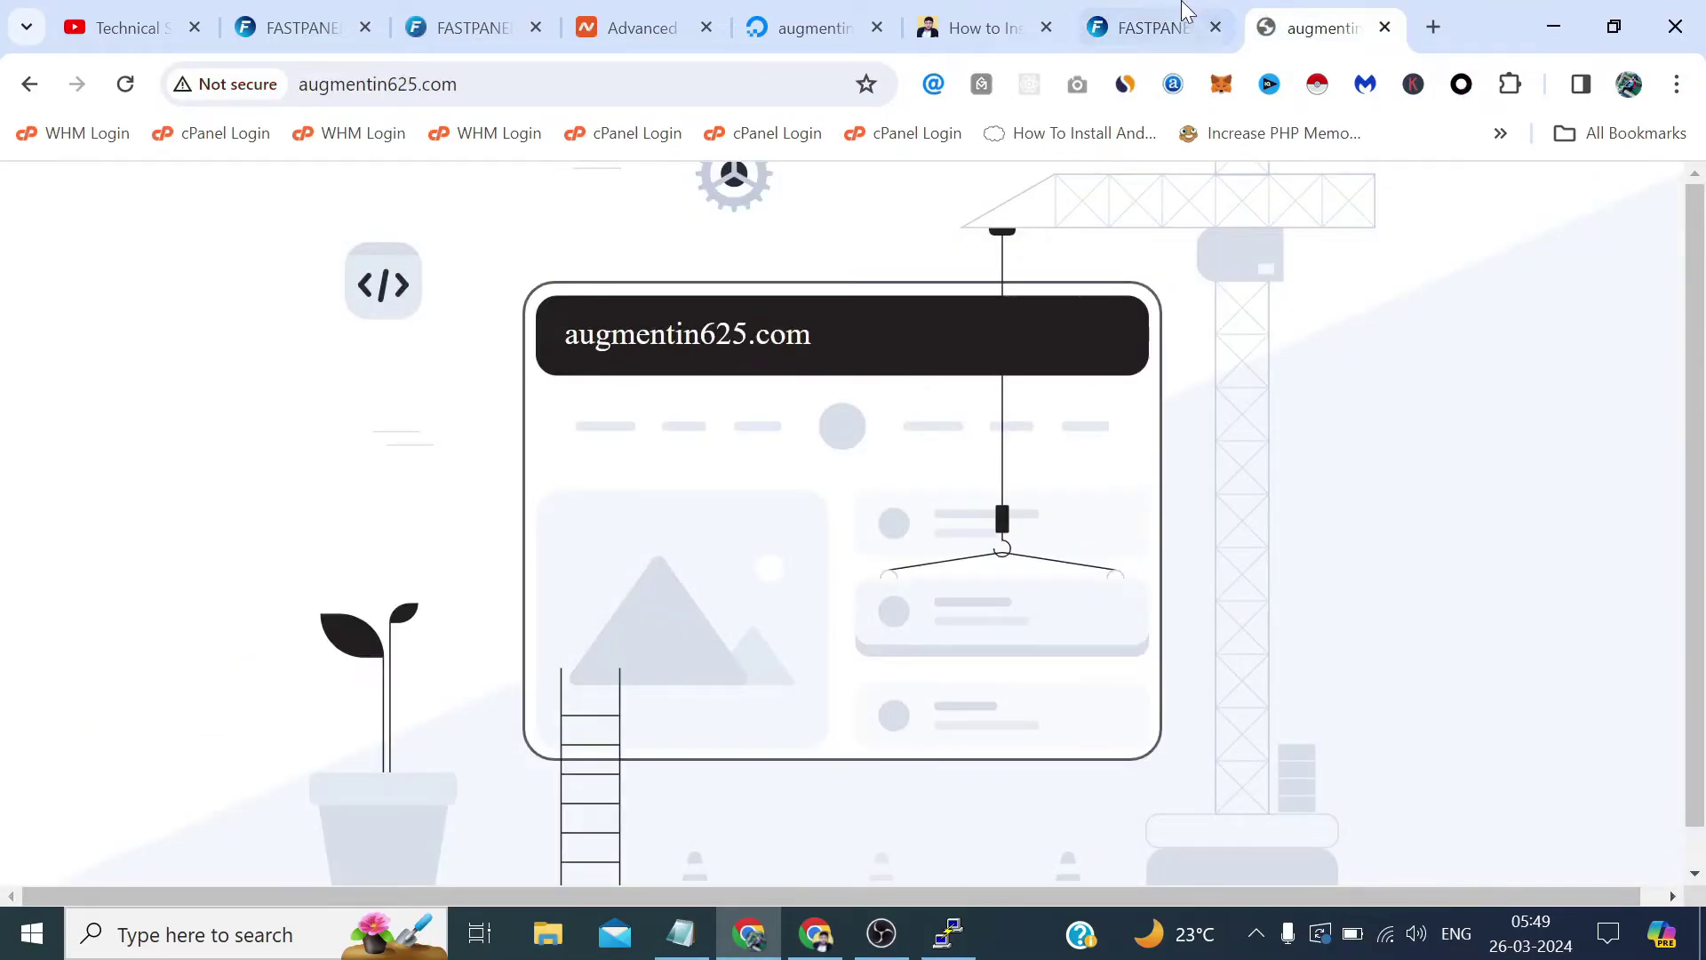
pyautogui.click(1182, 19)
pyautogui.click(175, 673)
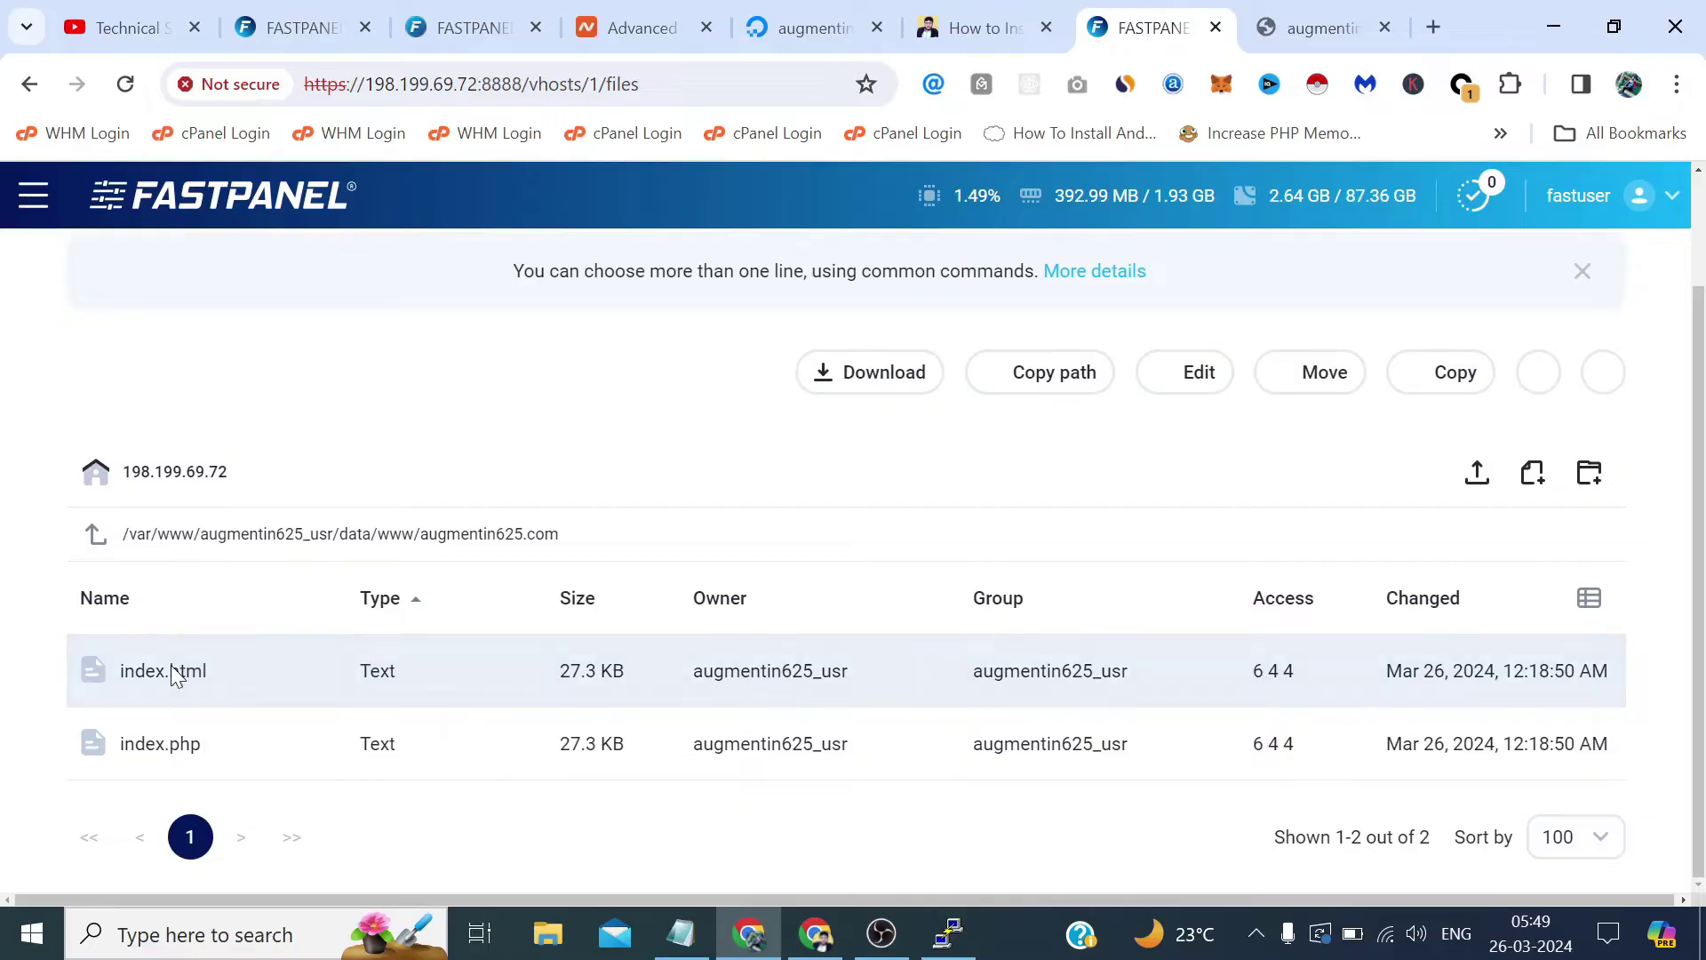
pyautogui.rightClick(173, 667)
pyautogui.click(272, 518)
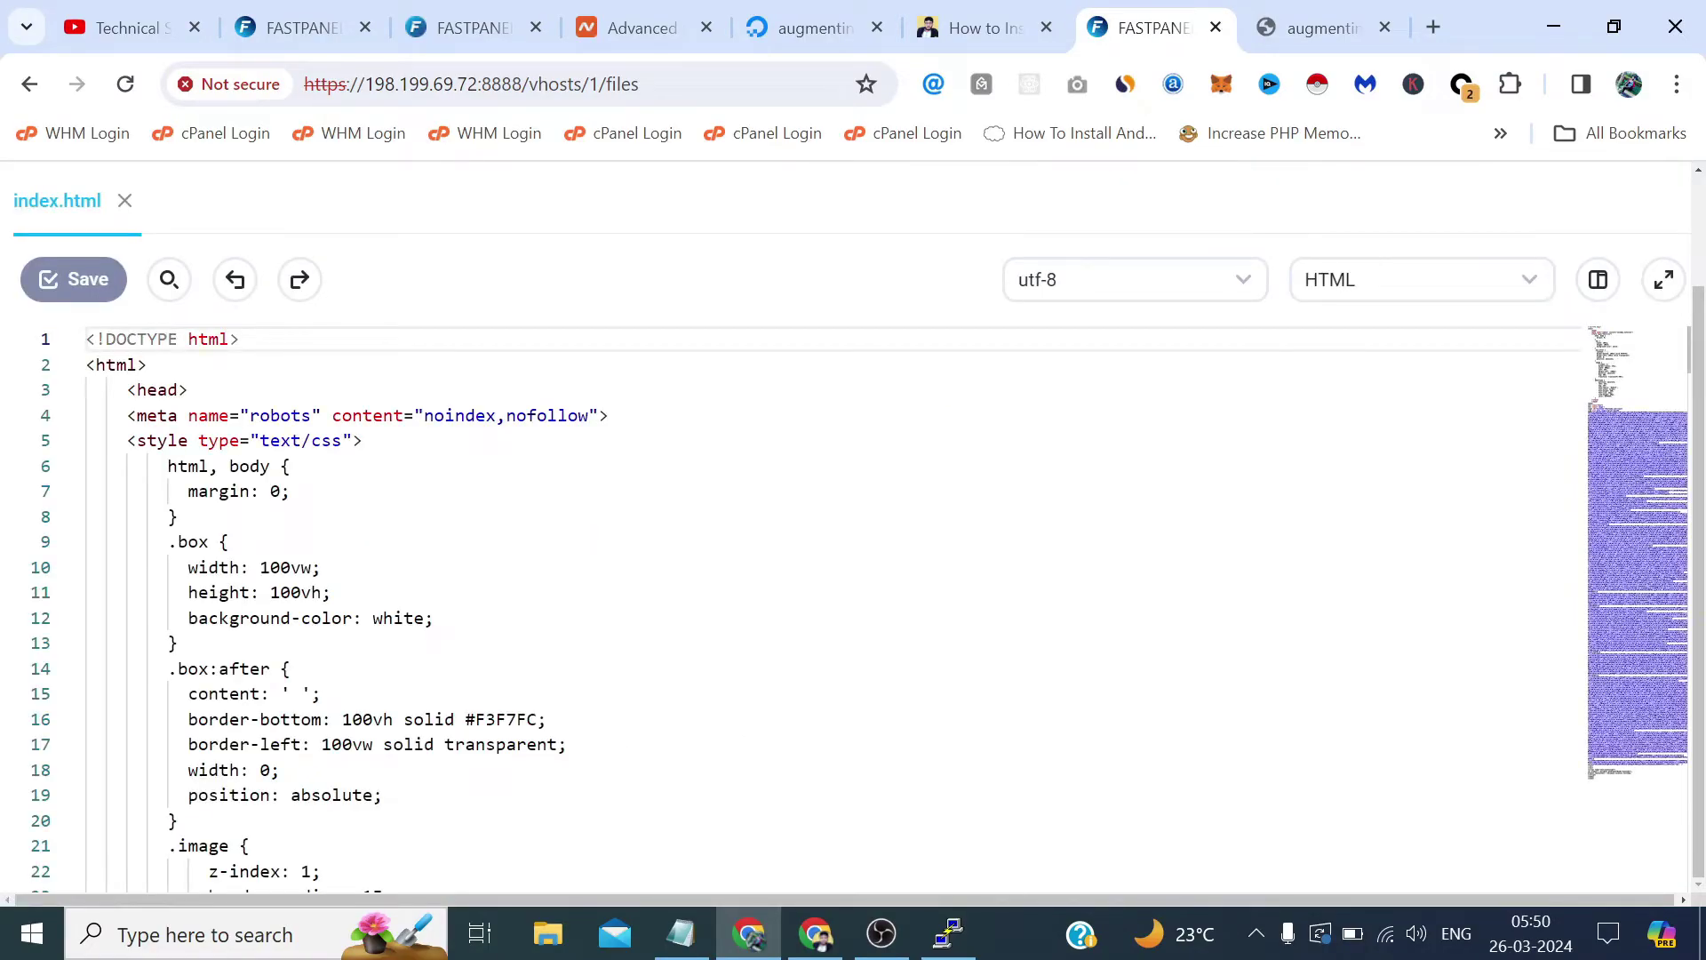
# Delete the CSS style block, body markup with base64 image data, and the hostname script from index.html.
pyautogui.scroll(-1, 806, 609)
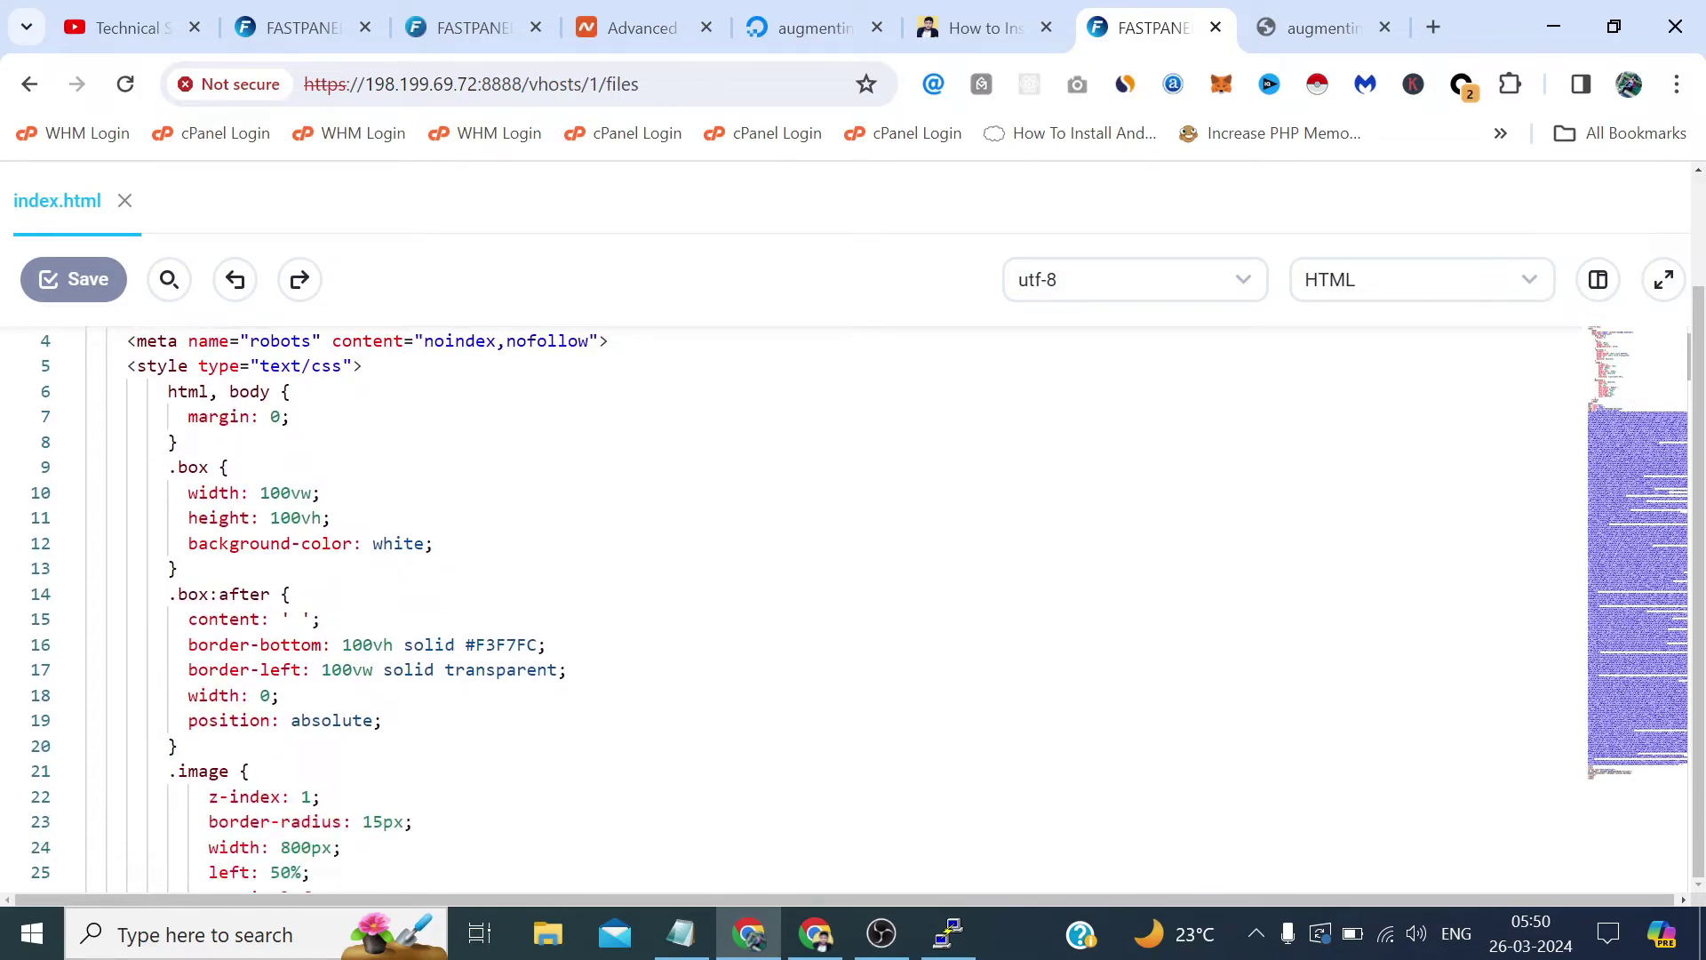
pyautogui.moveTo(89, 366); pyautogui.dragTo(208, 473)
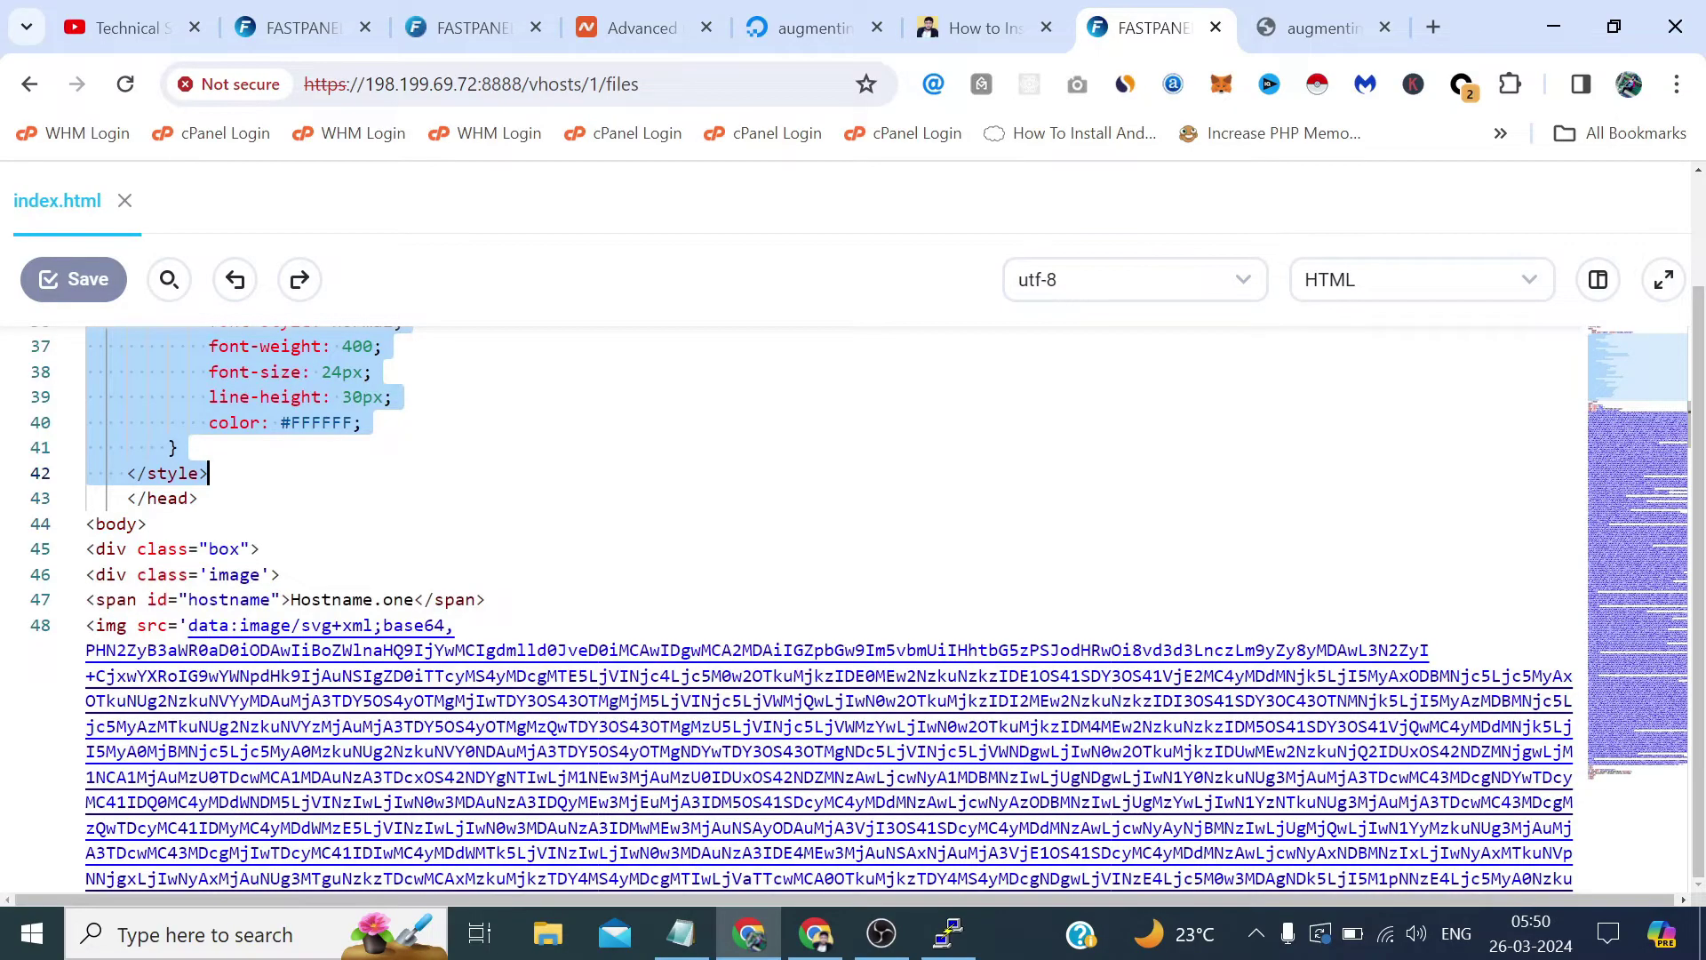
pyautogui.press('BackSpace')
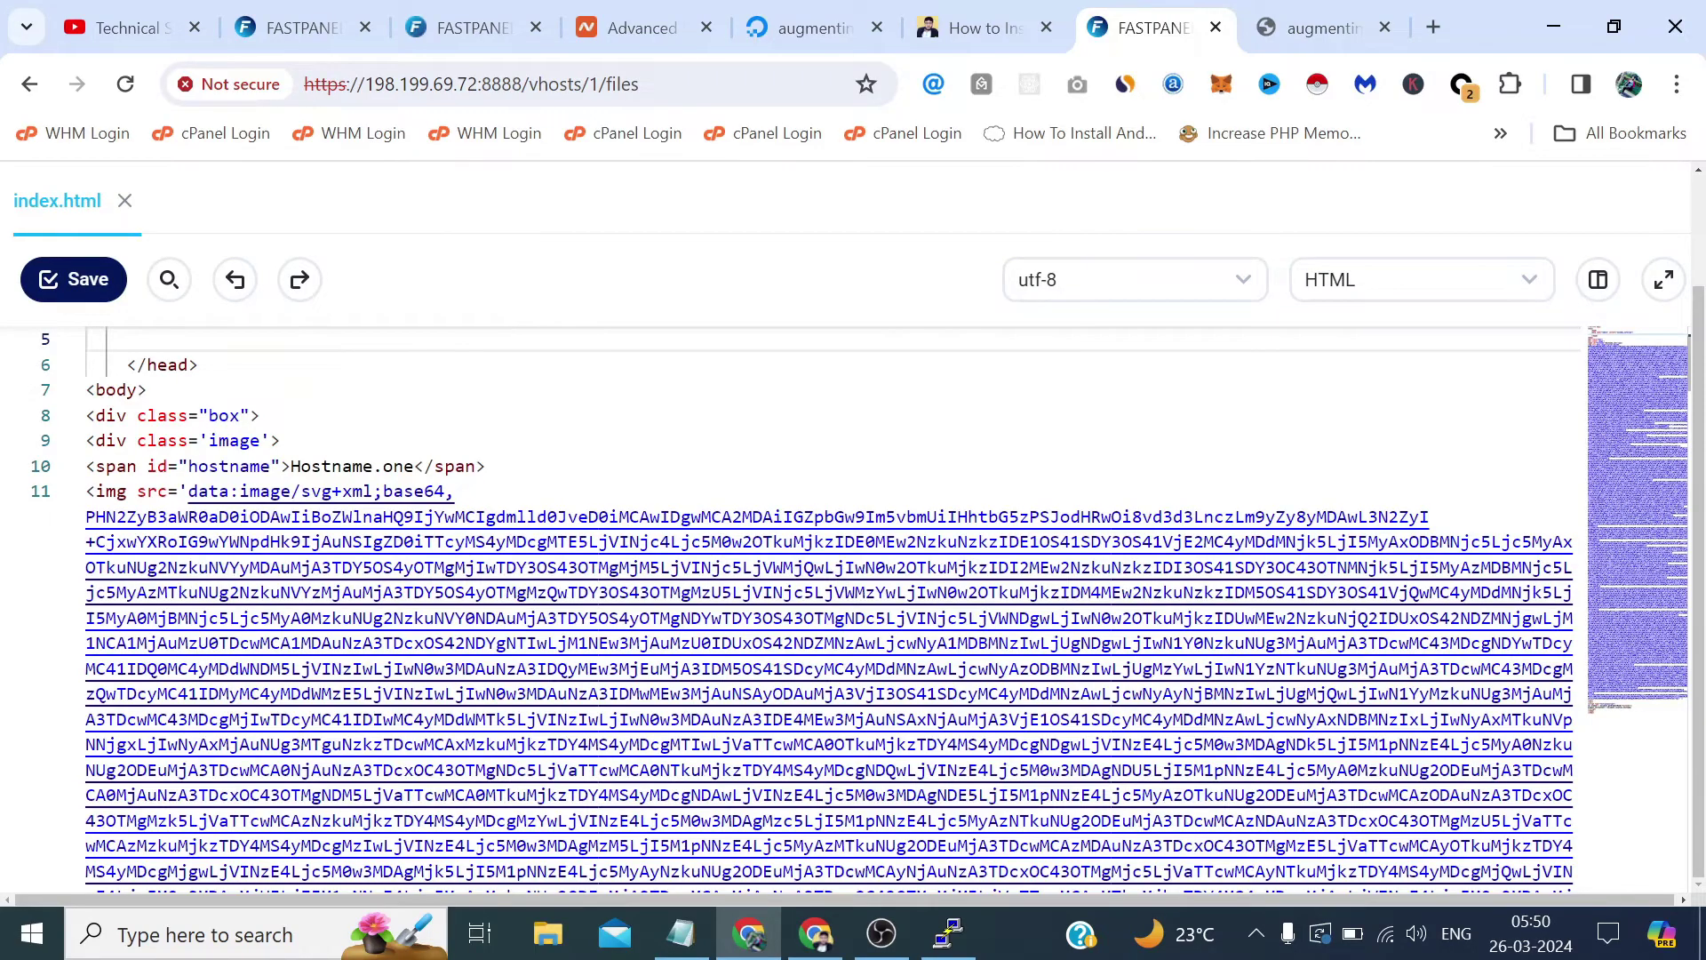
pyautogui.moveTo(249, 415); pyautogui.dragTo(177, 893)
pyautogui.scroll(-10, 799, 622)
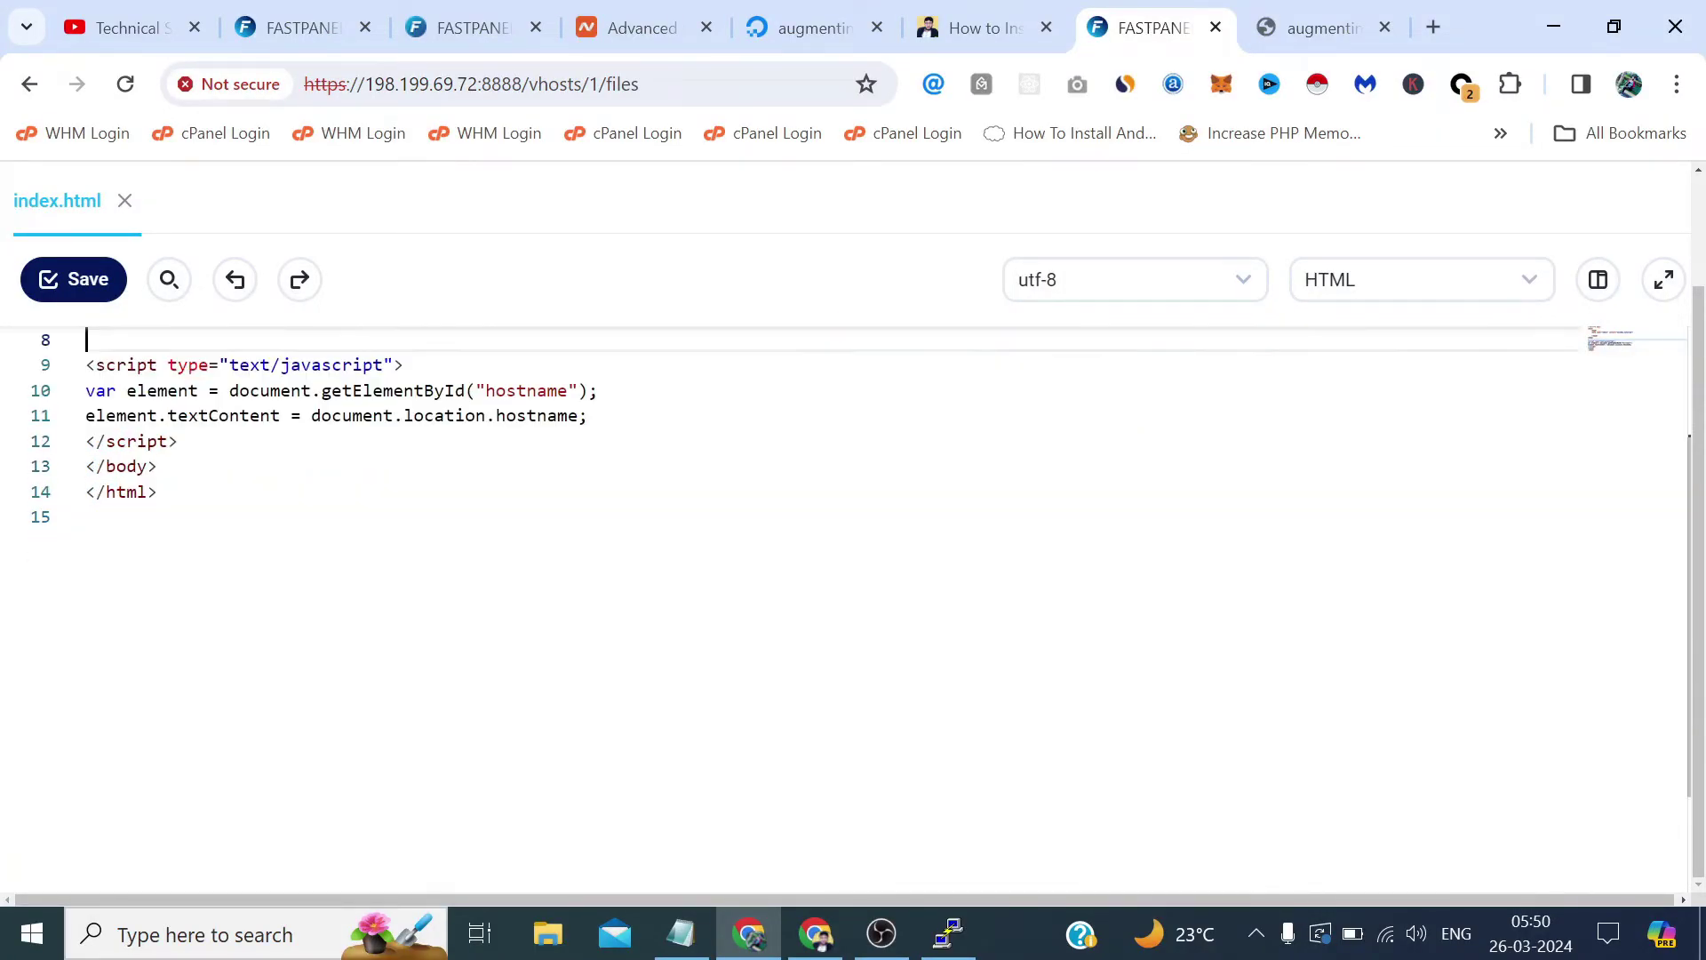
pyautogui.scroll(2, 800, 533)
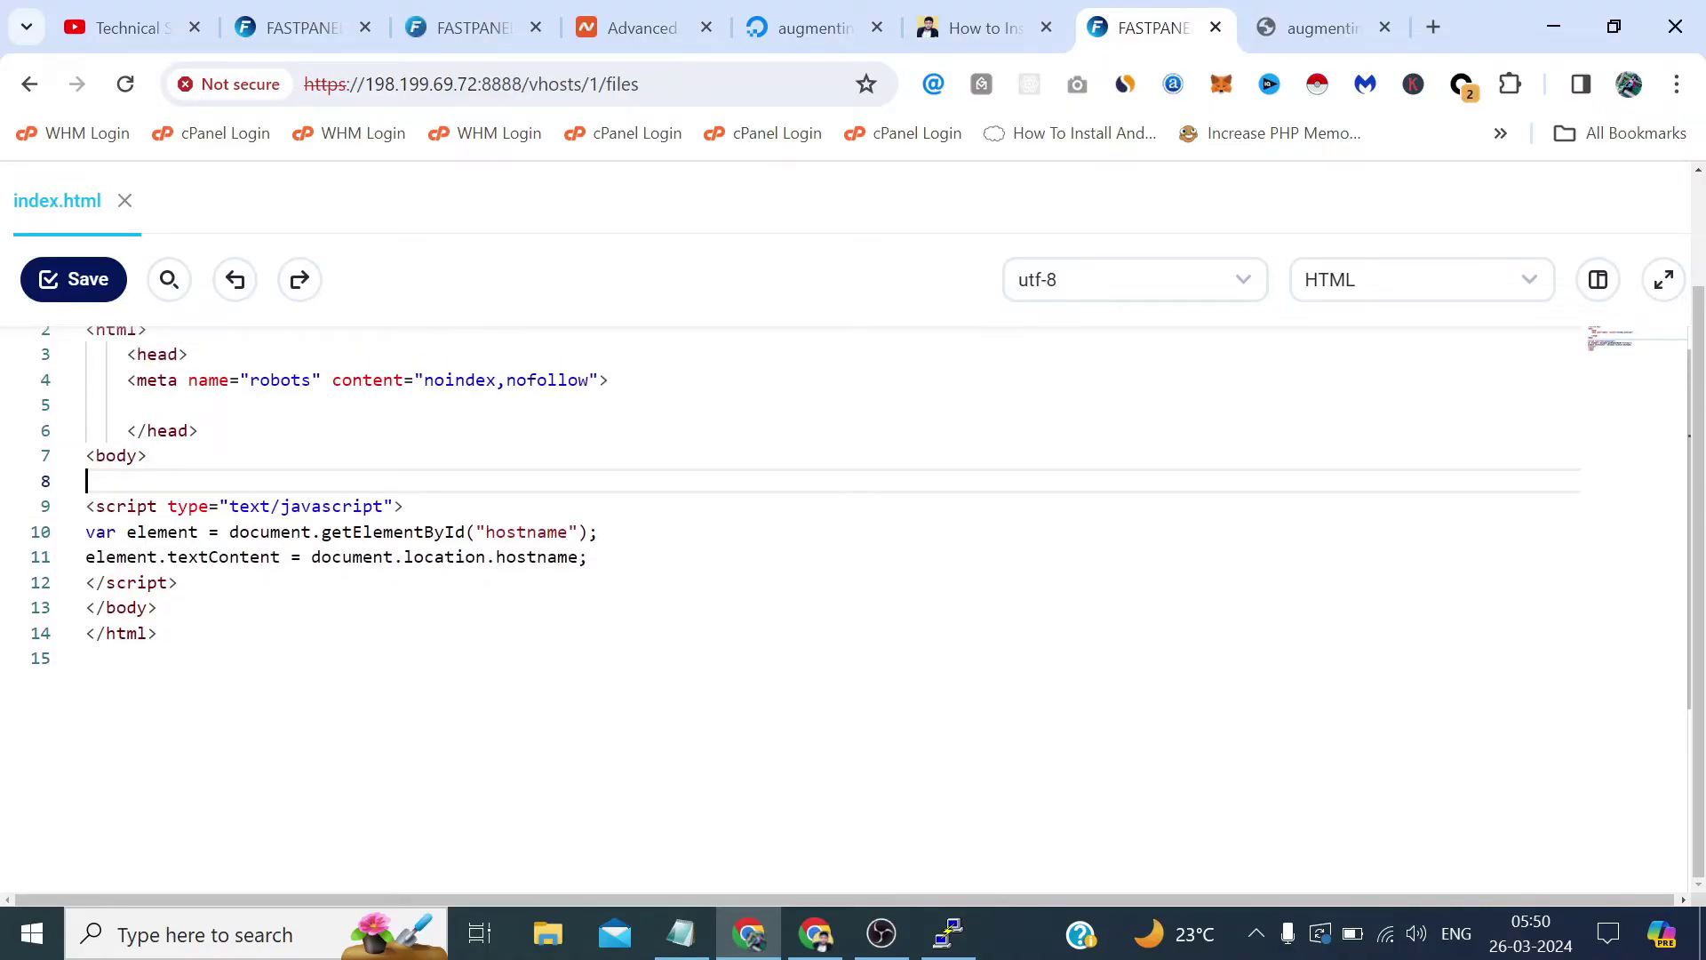
pyautogui.moveTo(177, 582); pyautogui.dragTo(86, 481)
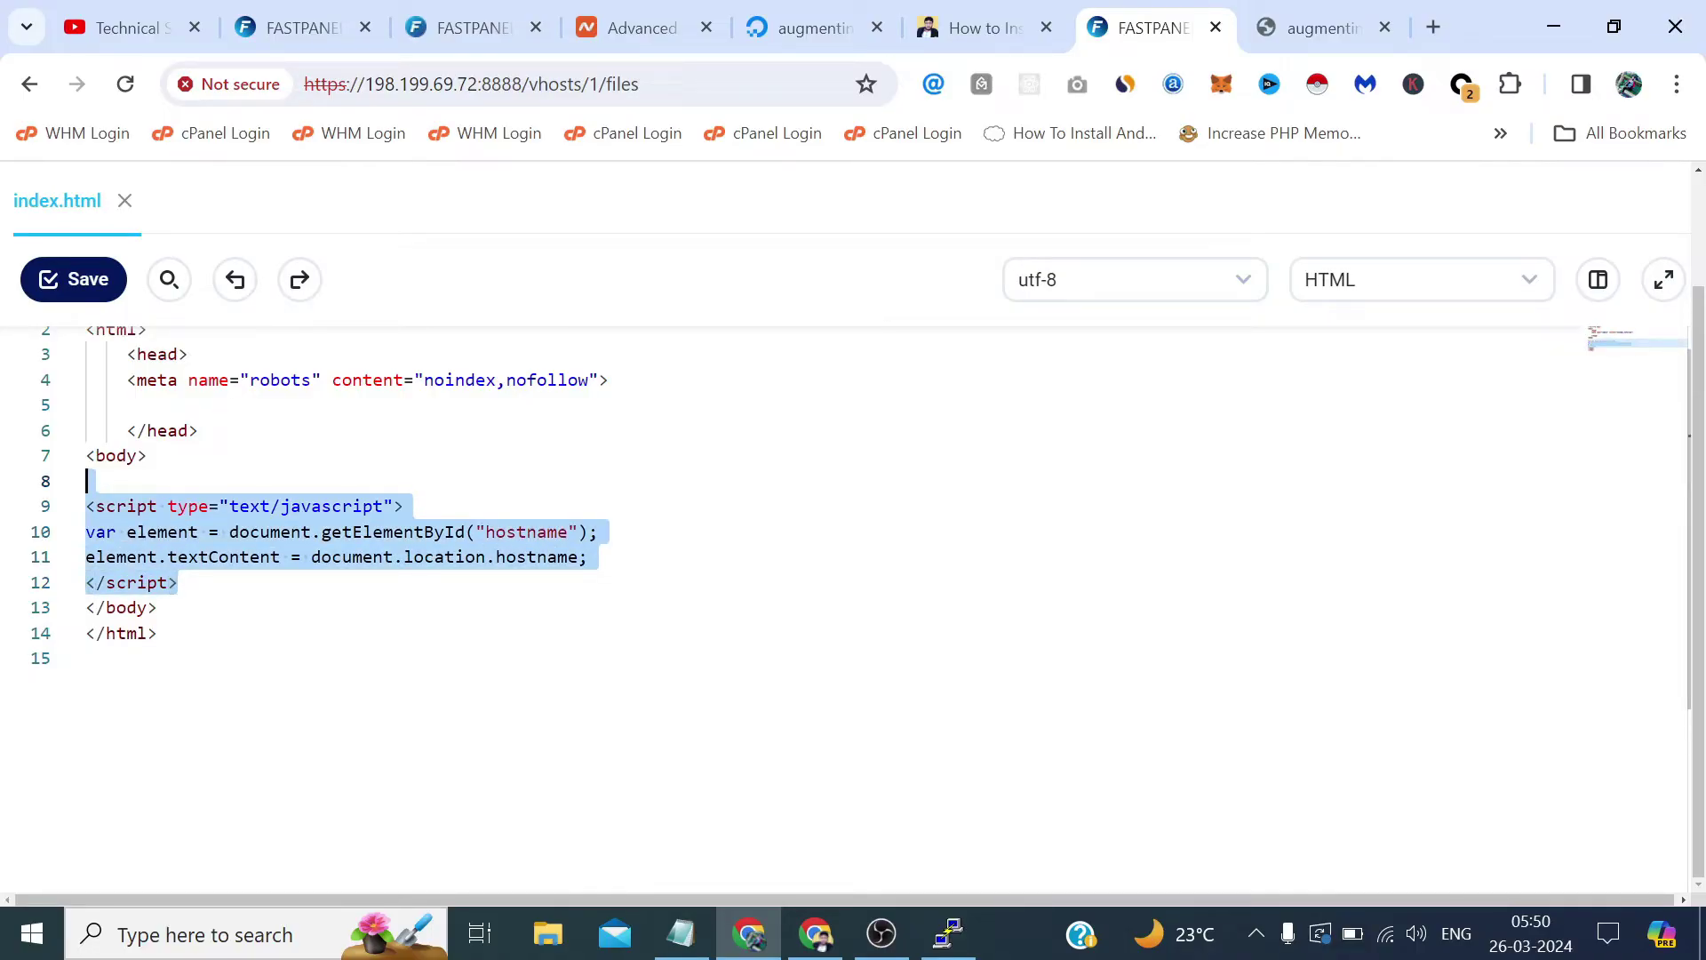
pyautogui.press('Delete')
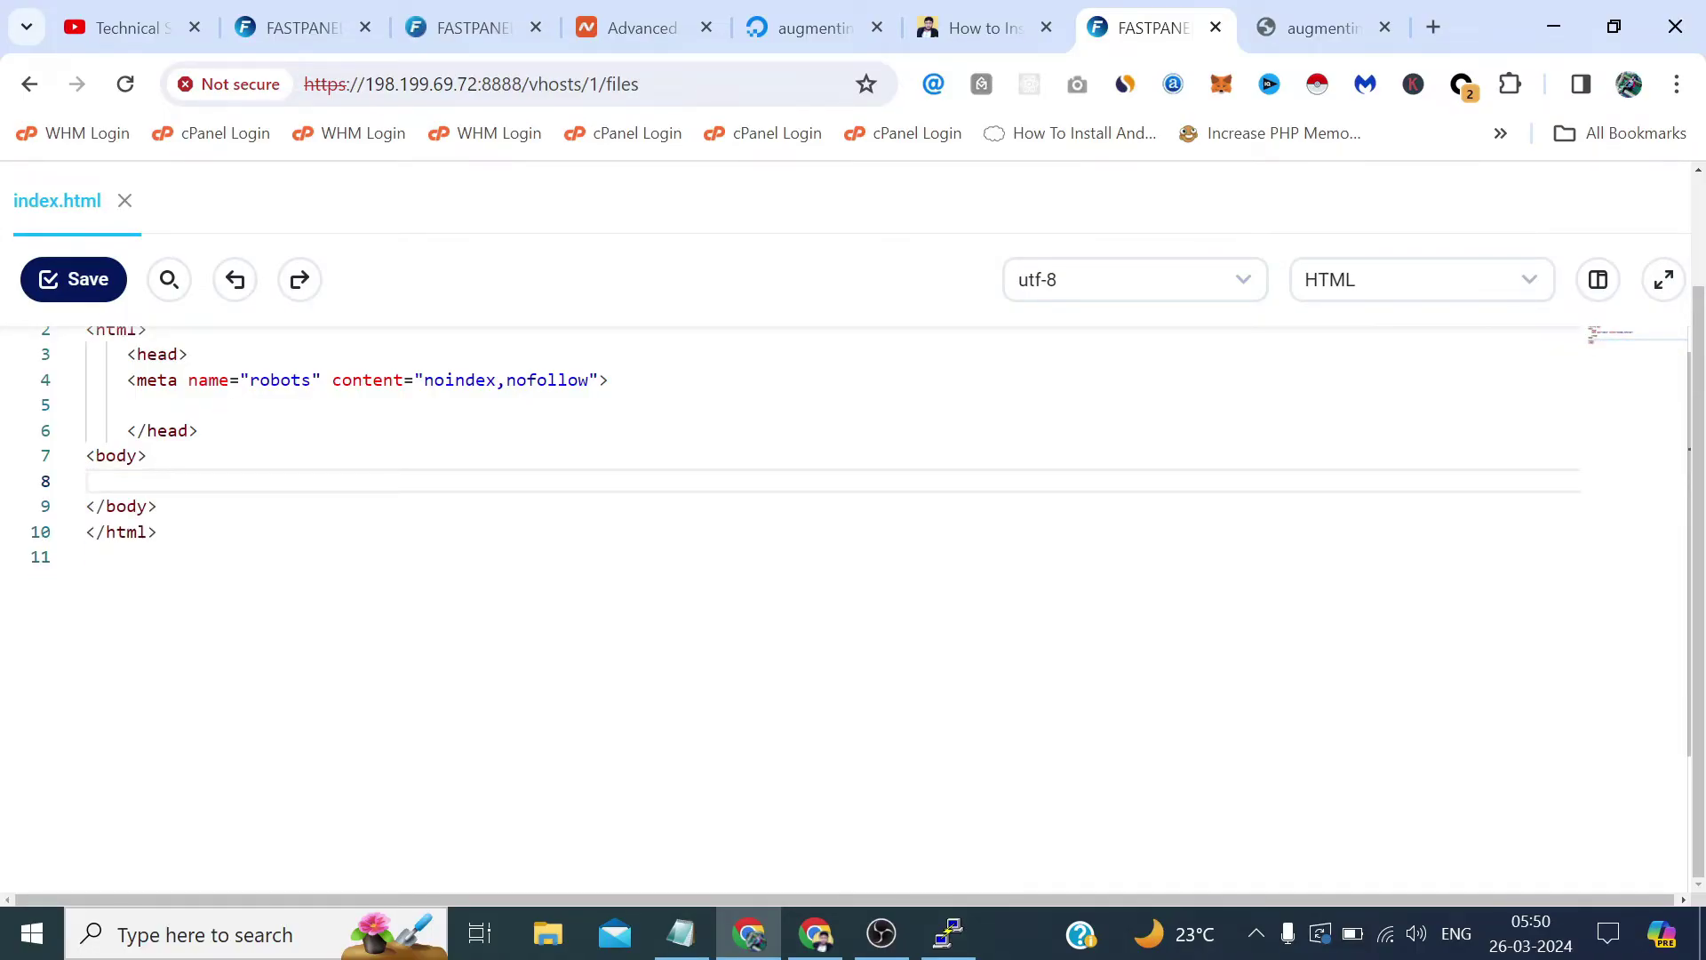
# Add a <h1>Technical Sahil</h1> heading to the body and save index.html.
pyautogui.write('h')
pyautogui.press('BackSpace')
pyautogui.write('<h1></h1>Technic')
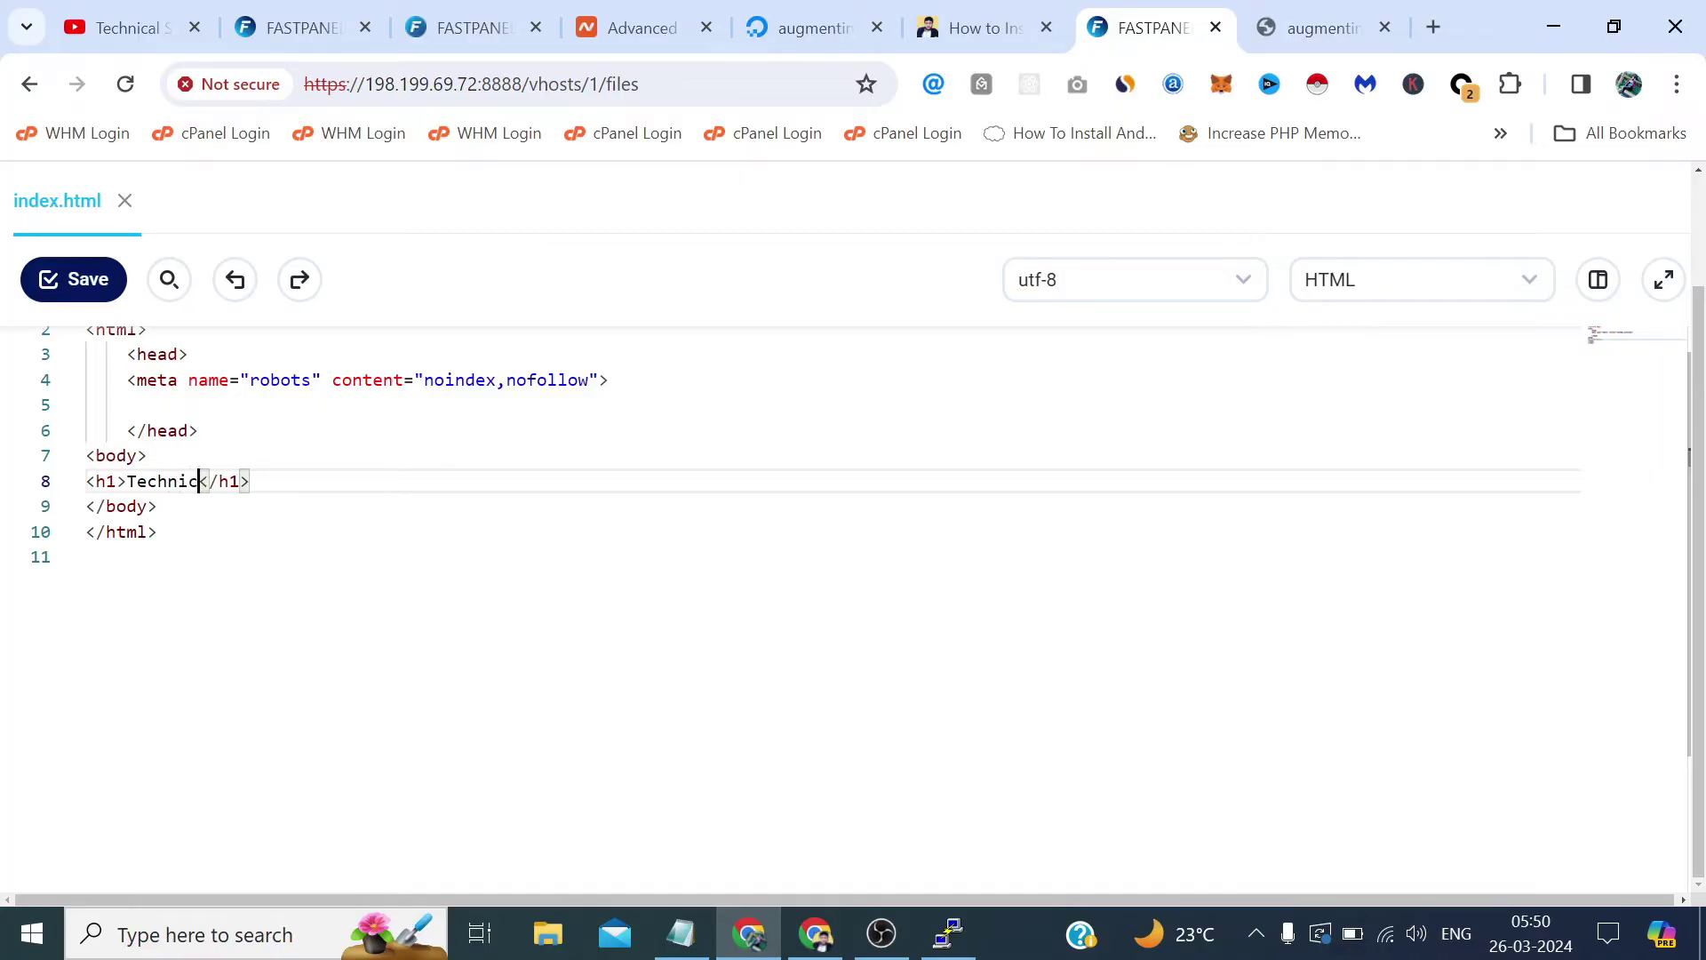
pyautogui.write('al Sahil')
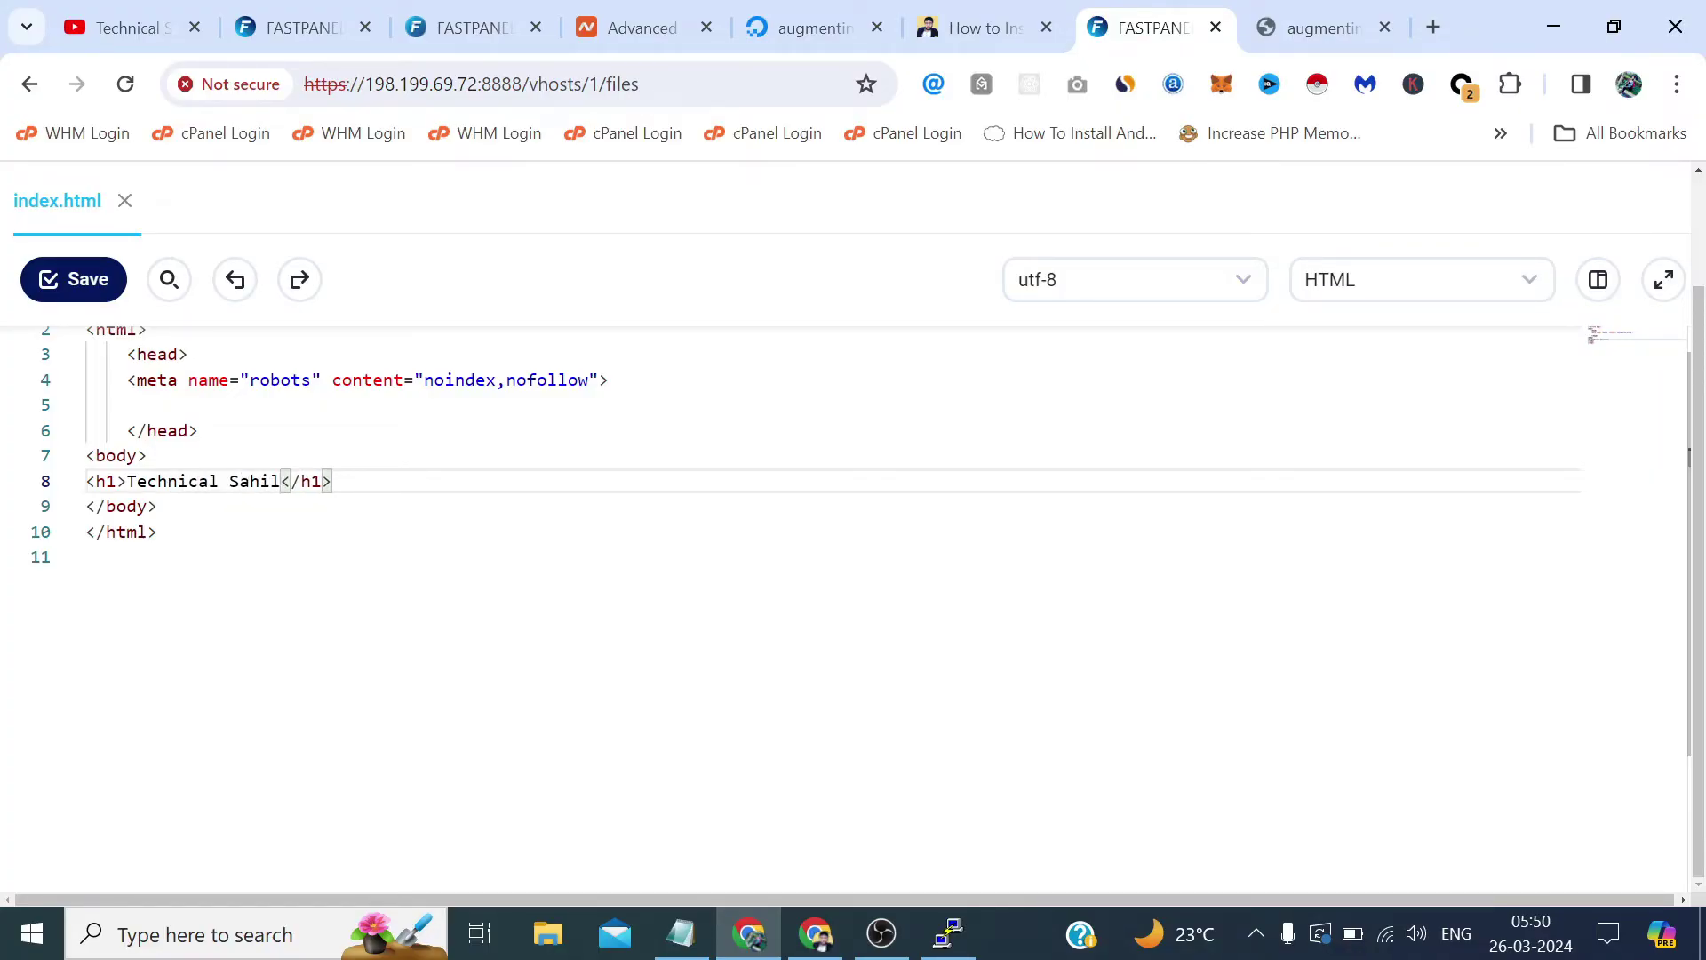
pyautogui.click(78, 286)
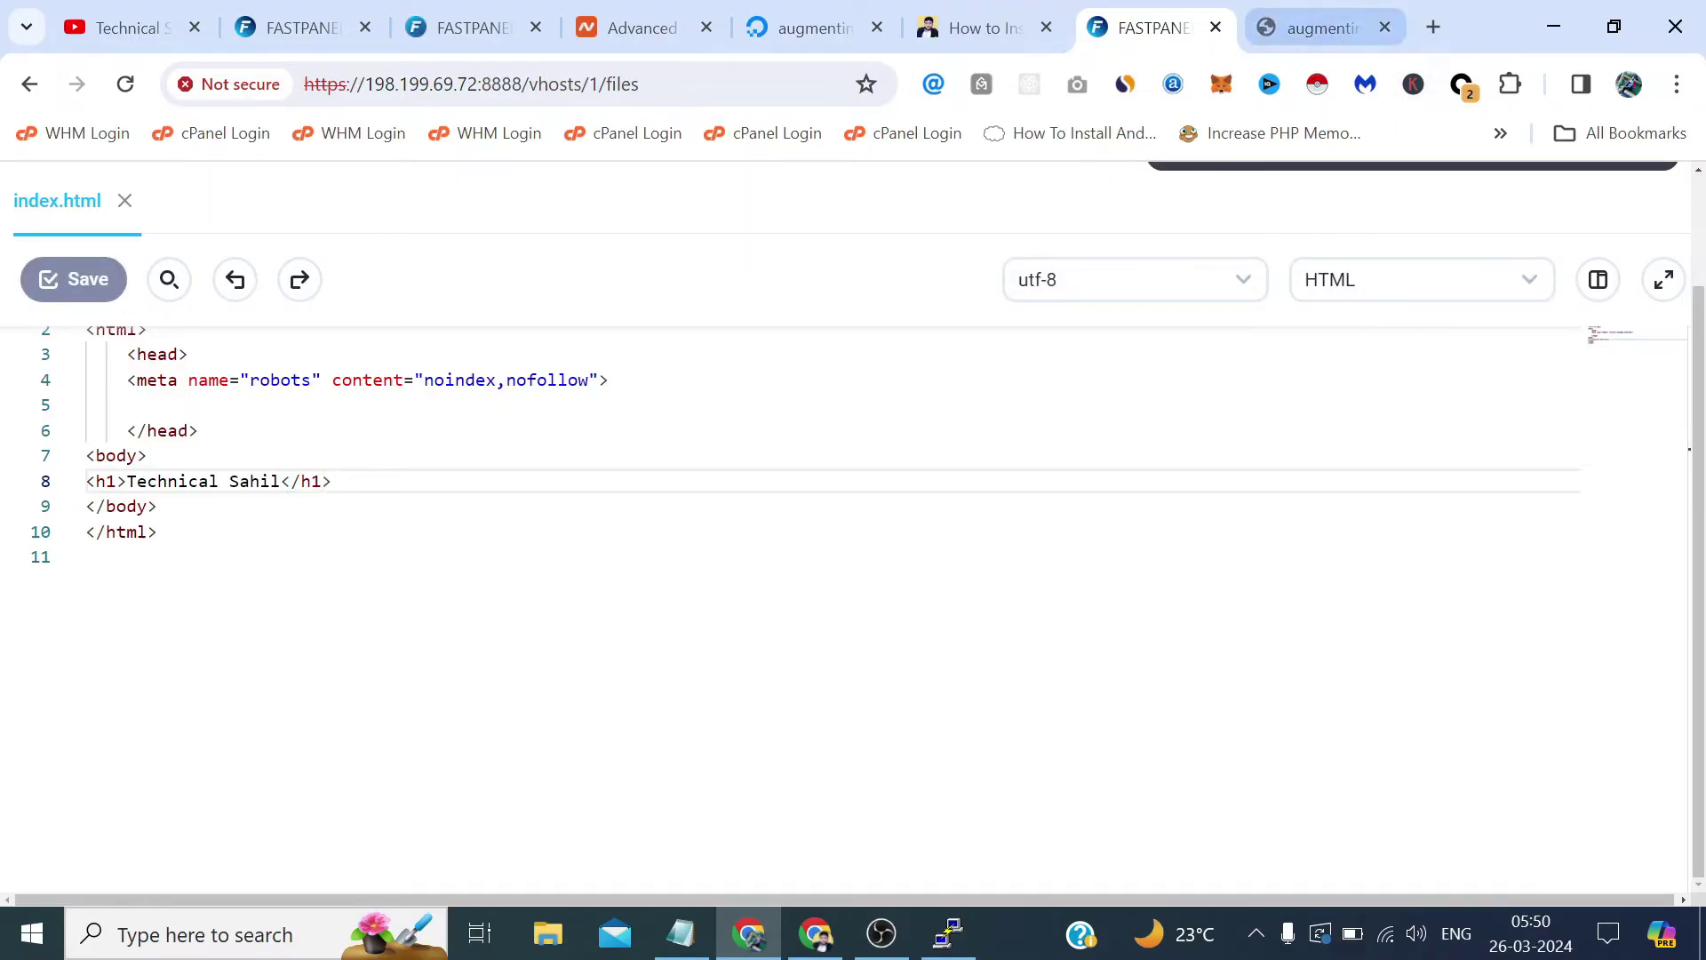
# Reload the live augmentin625.com page to check for the change.
pyautogui.click(1324, 29)
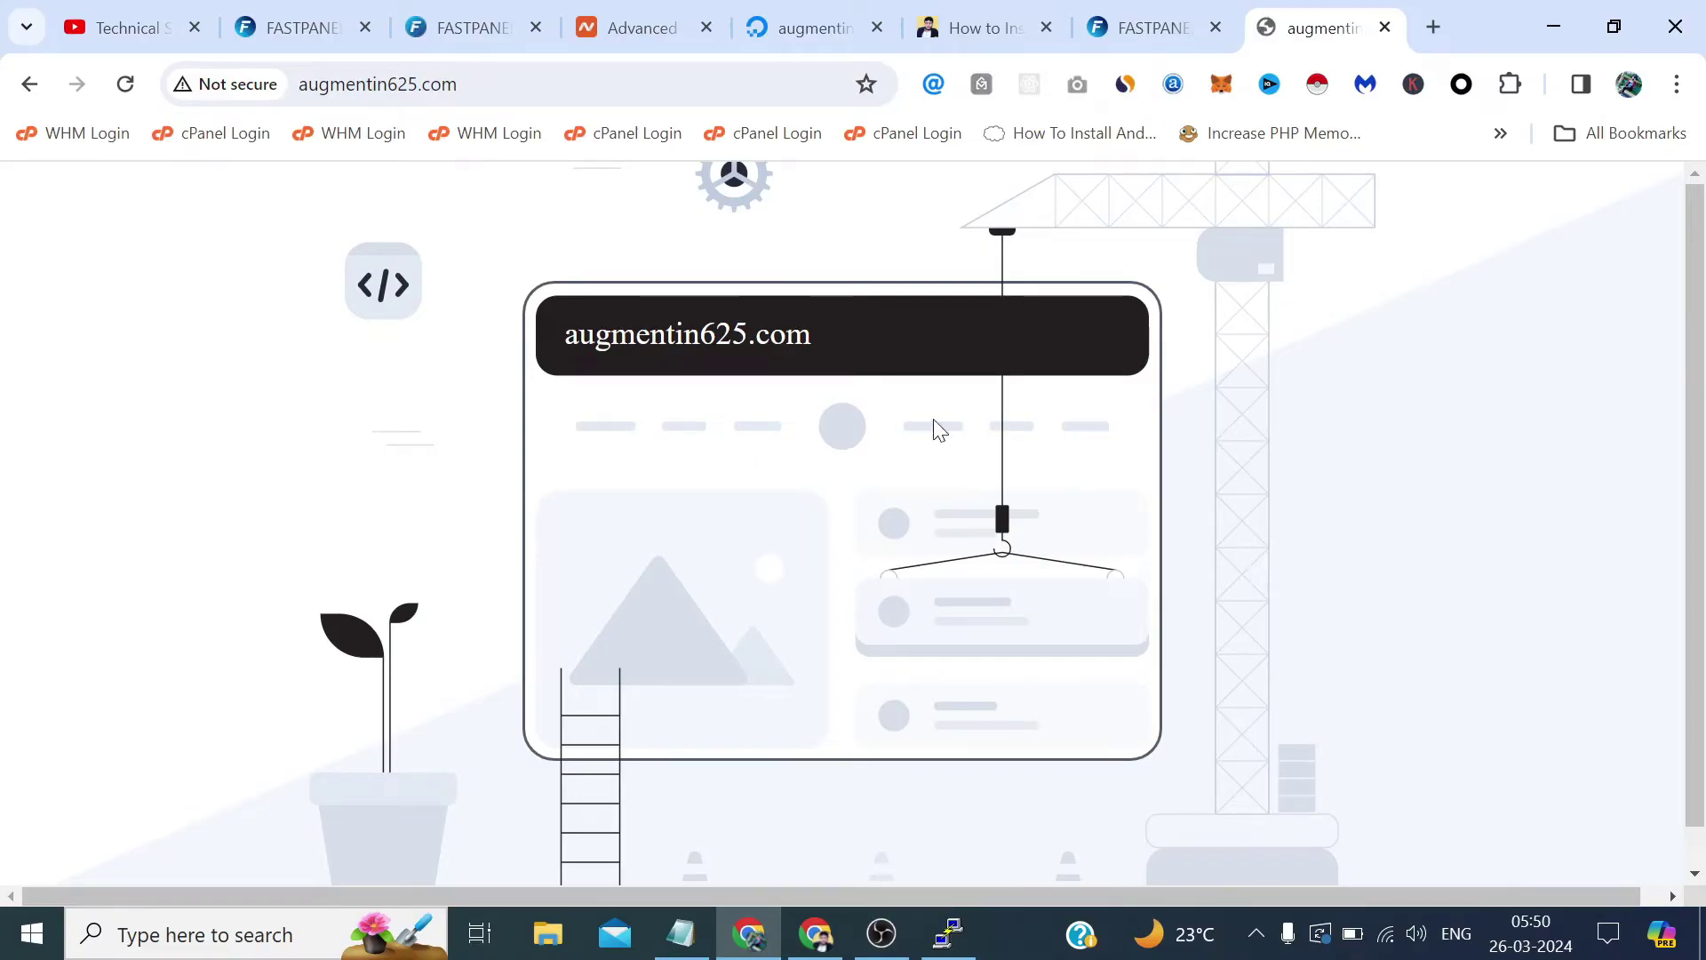
pyautogui.scroll(-1, 1700, 320)
pyautogui.scroll(1, 1700, 320)
pyautogui.click(125, 83)
# Close the index.html editor in FASTPANEL and bring up the actions for index.php.
pyautogui.click(1123, 25)
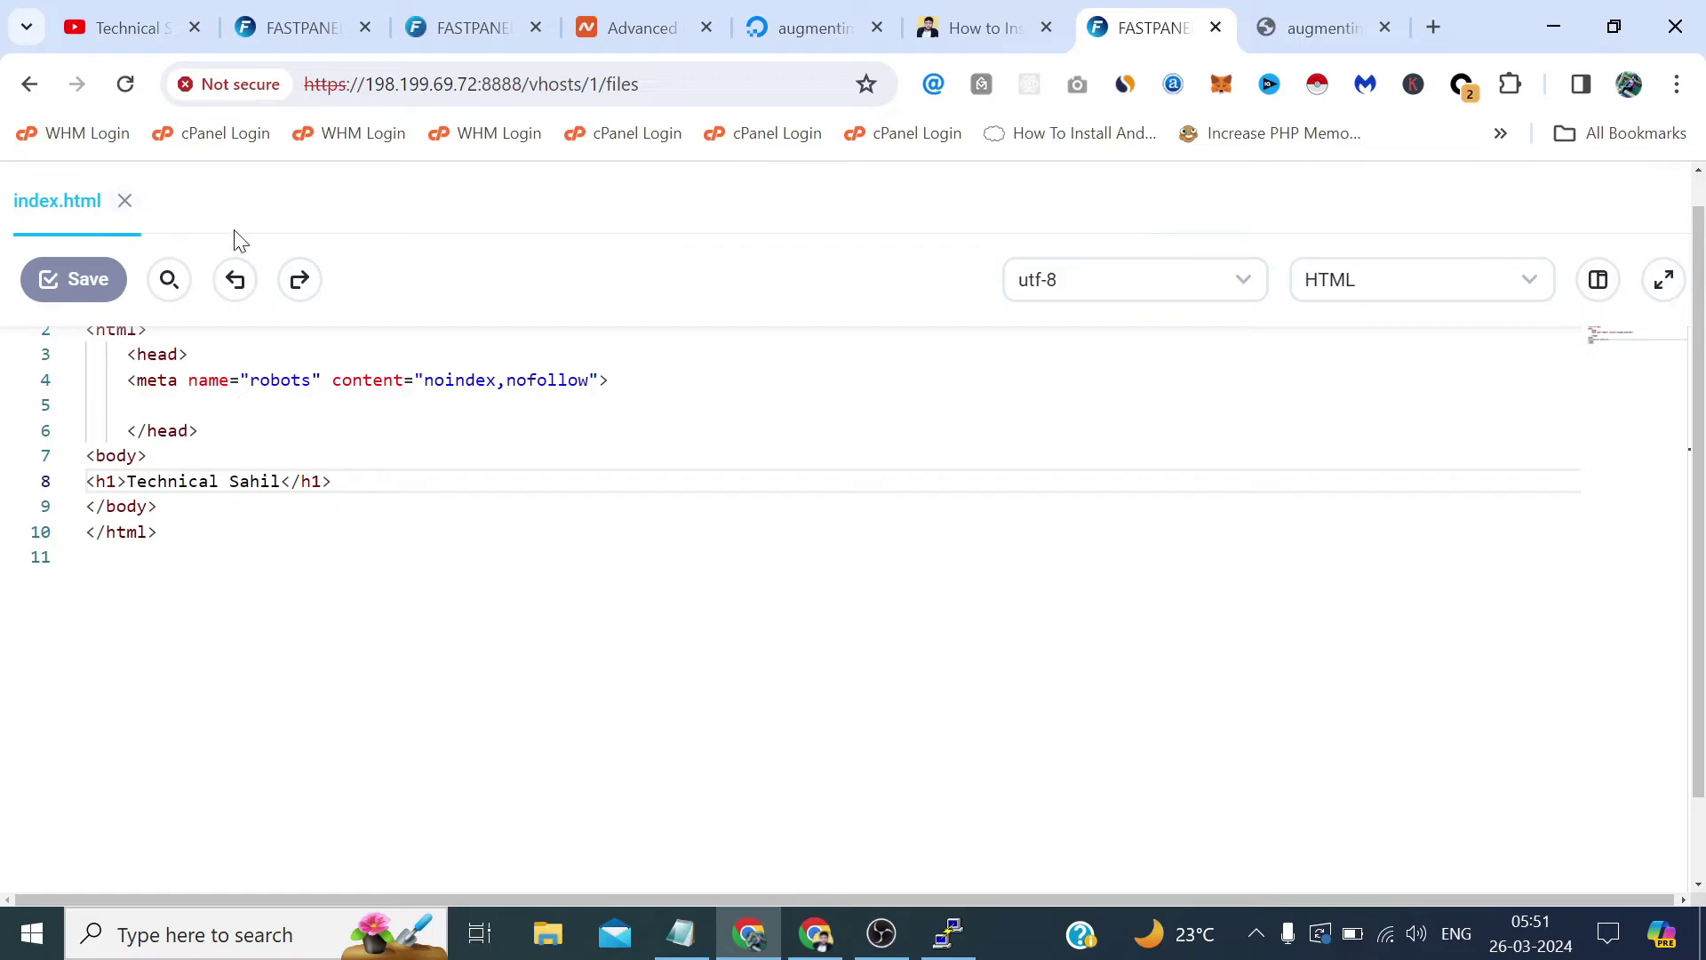
pyautogui.click(125, 203)
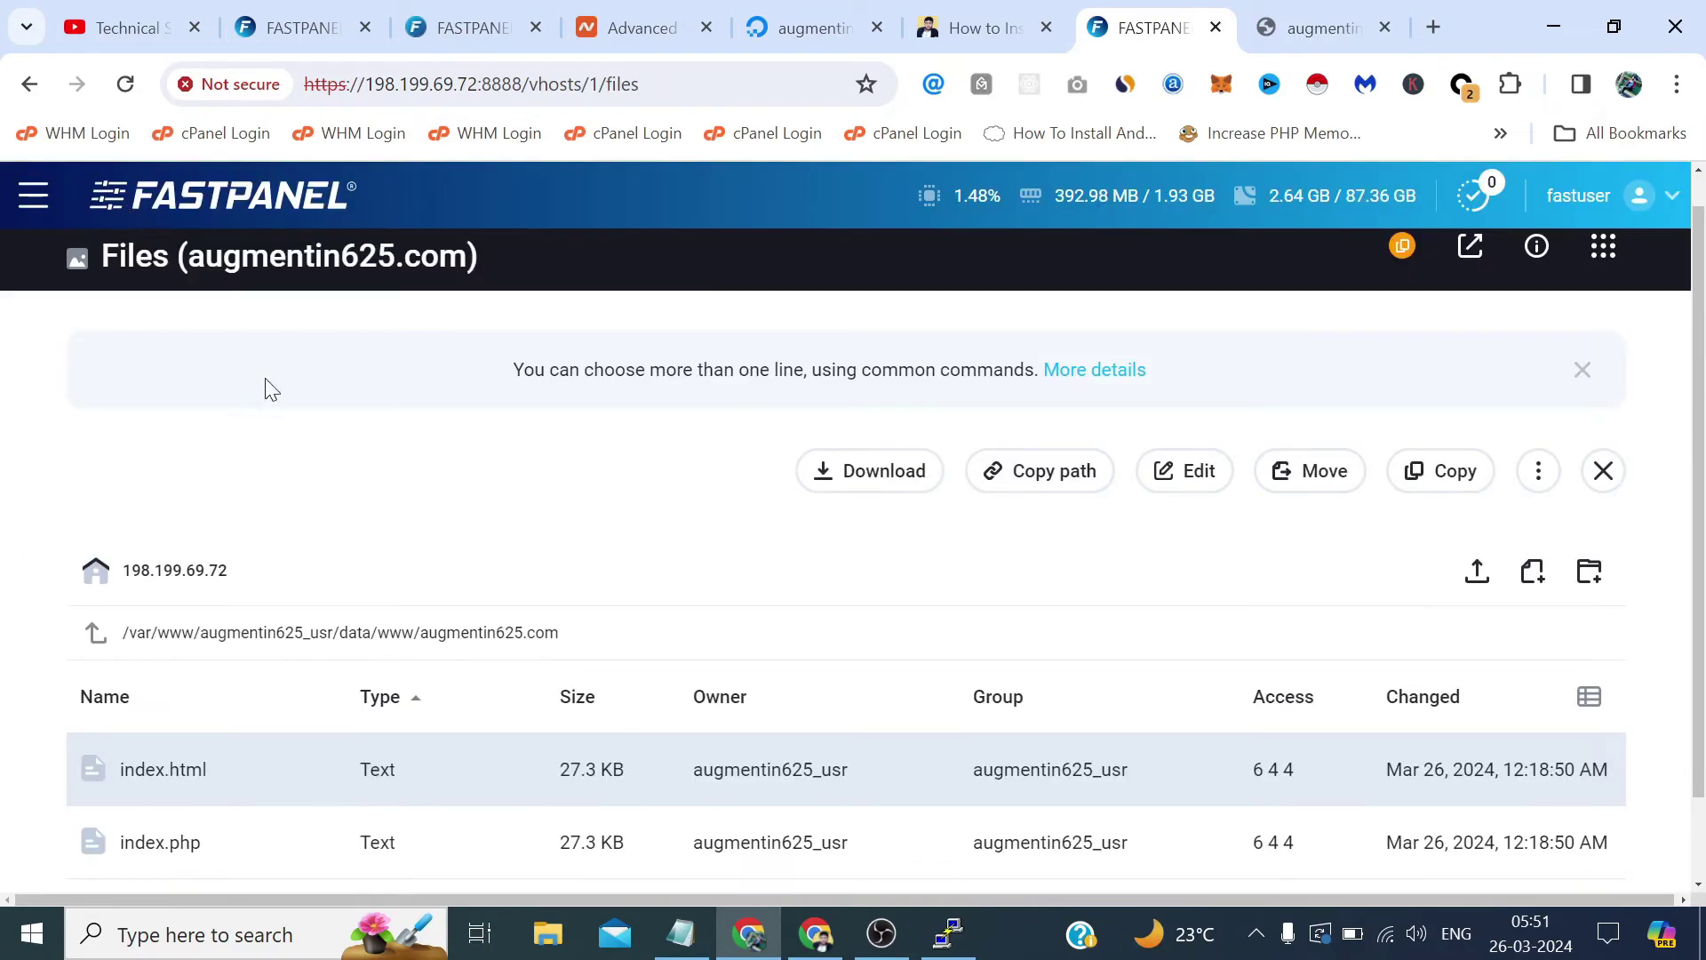
pyautogui.rightClick(181, 846)
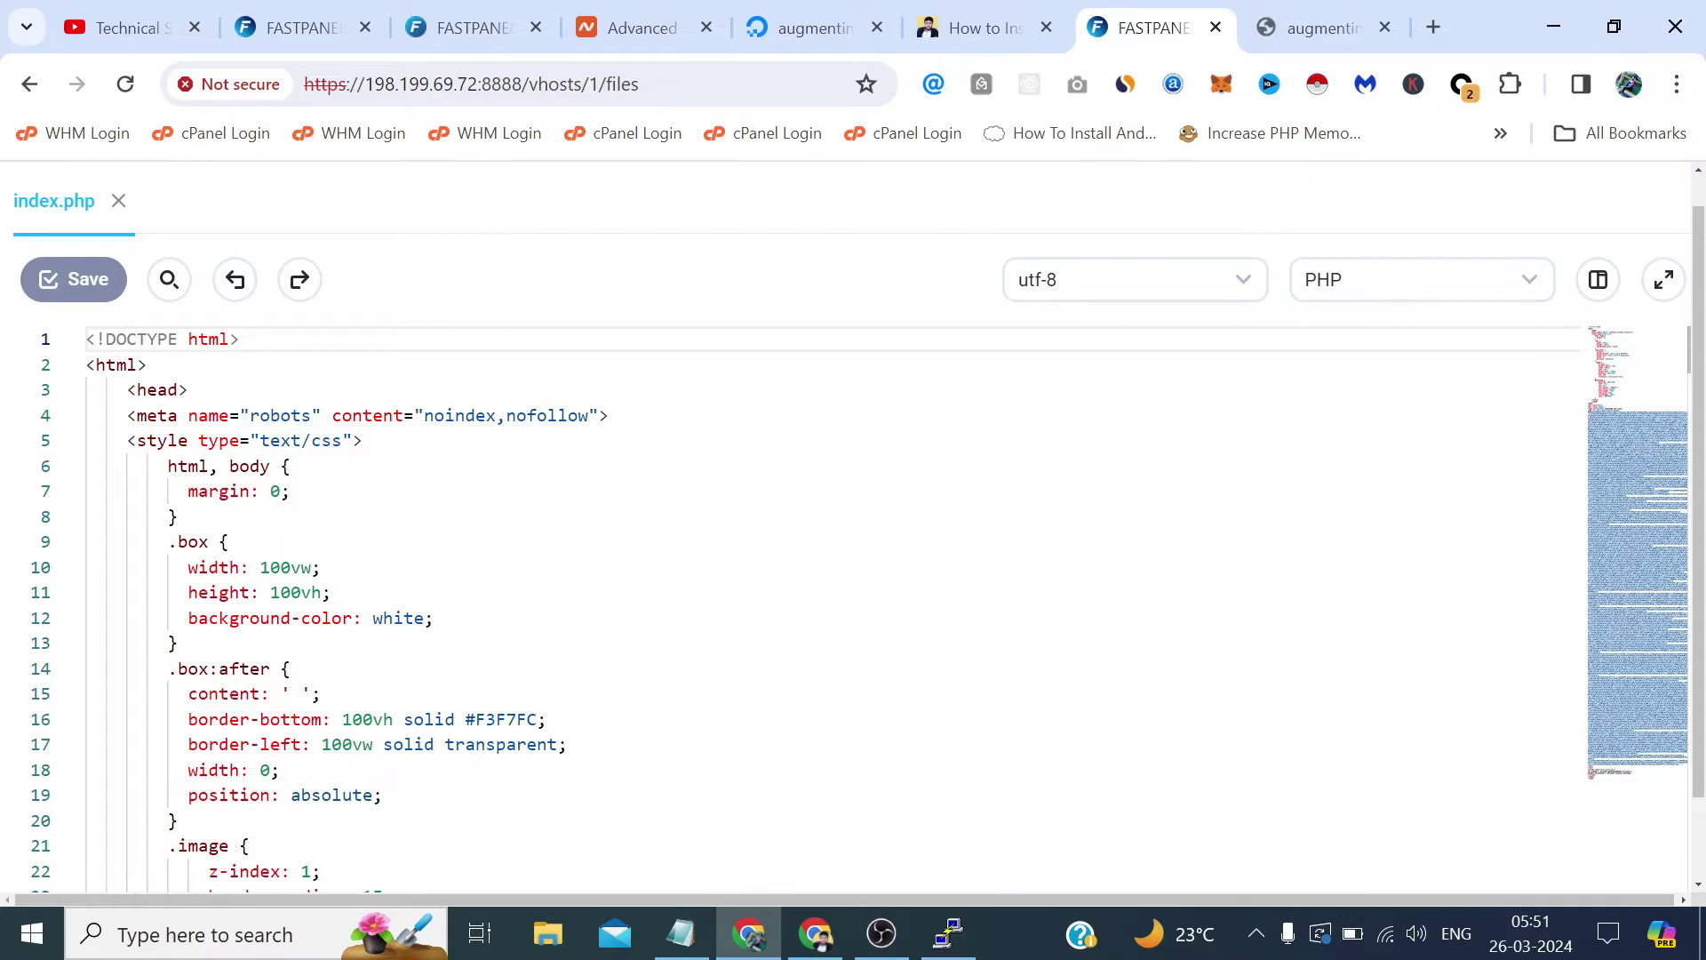
# Remove the CSS style block and the box div with base64 image markup from index.php.
pyautogui.click(126, 440)
pyautogui.moveTo(126, 440)
pyautogui.mouseDown()
pyautogui.moveTo(124, 888)
pyautogui.moveTo(103, 487)
pyautogui.moveTo(136, 388)
pyautogui.moveTo(148, 414)
pyautogui.mouseUp()
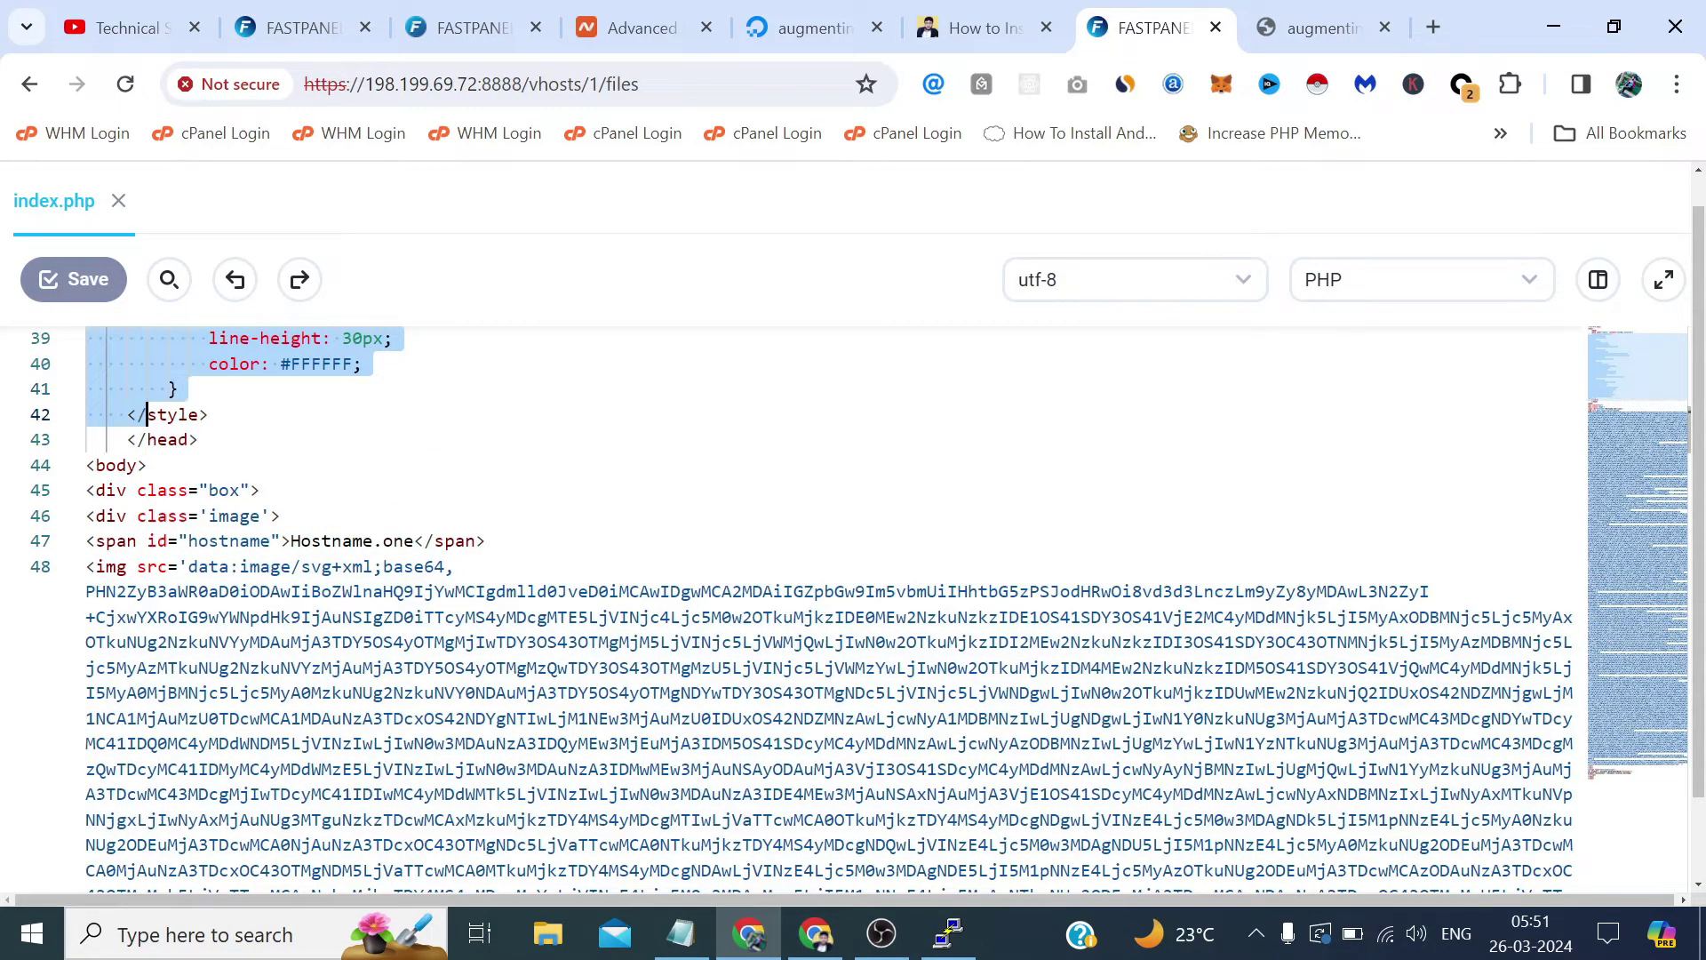
pyautogui.press('BackSpace')
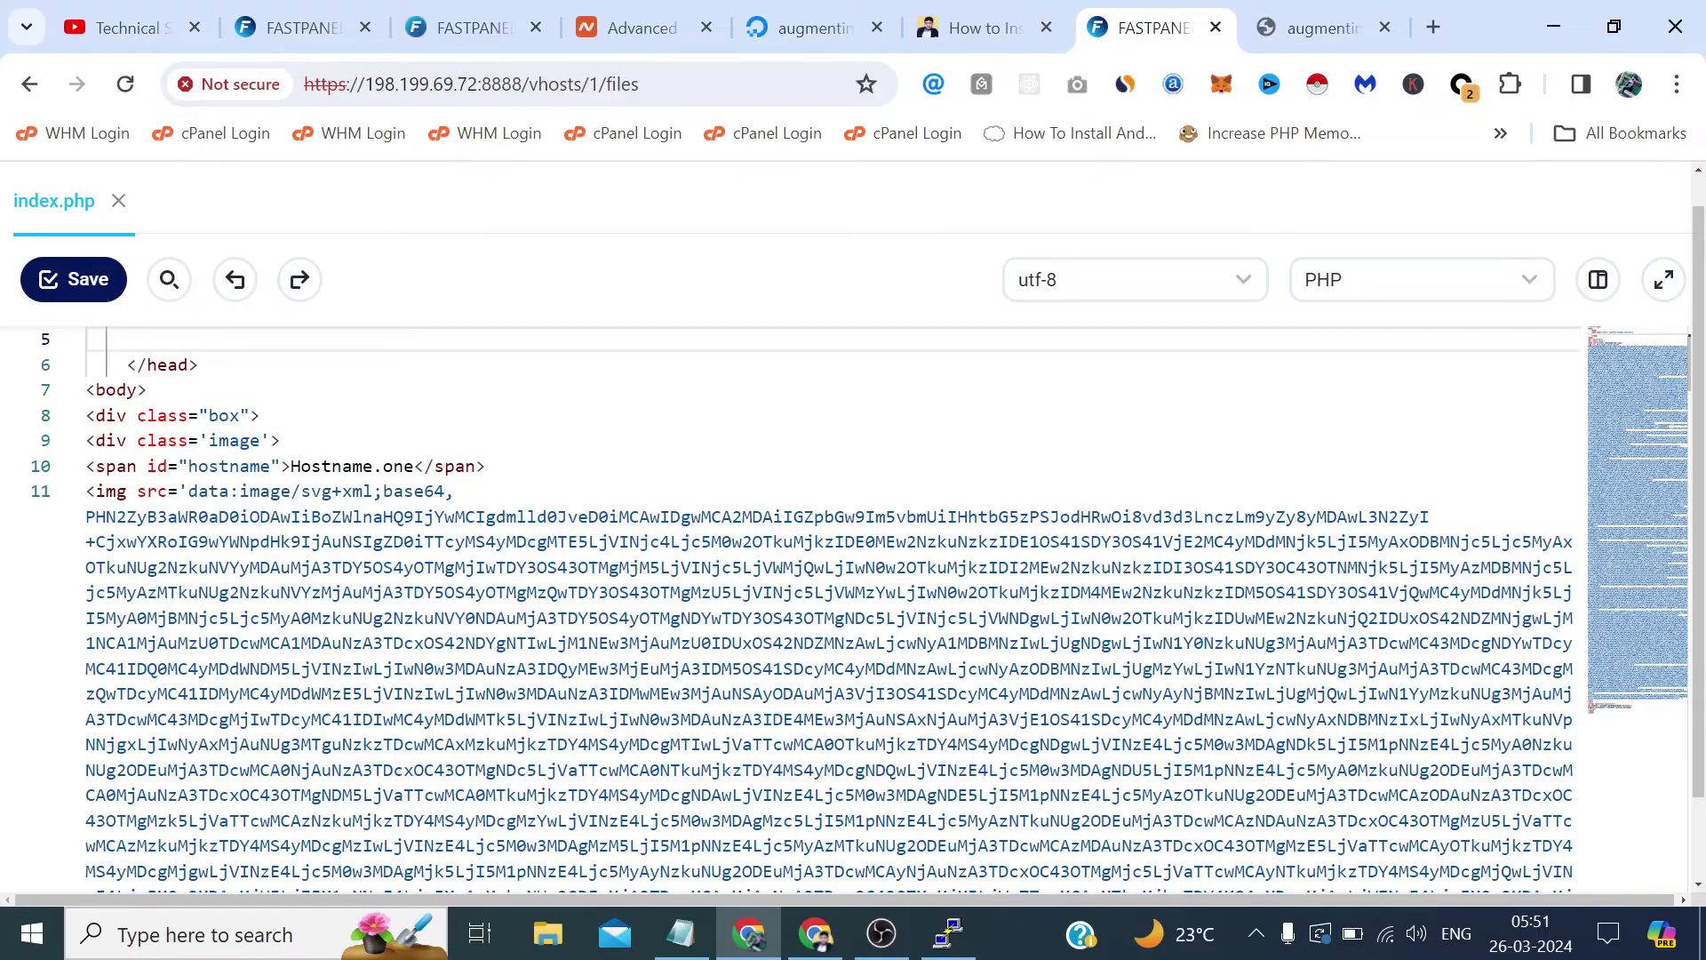
pyautogui.scroll(-1, 833, 611)
pyautogui.click(86, 397)
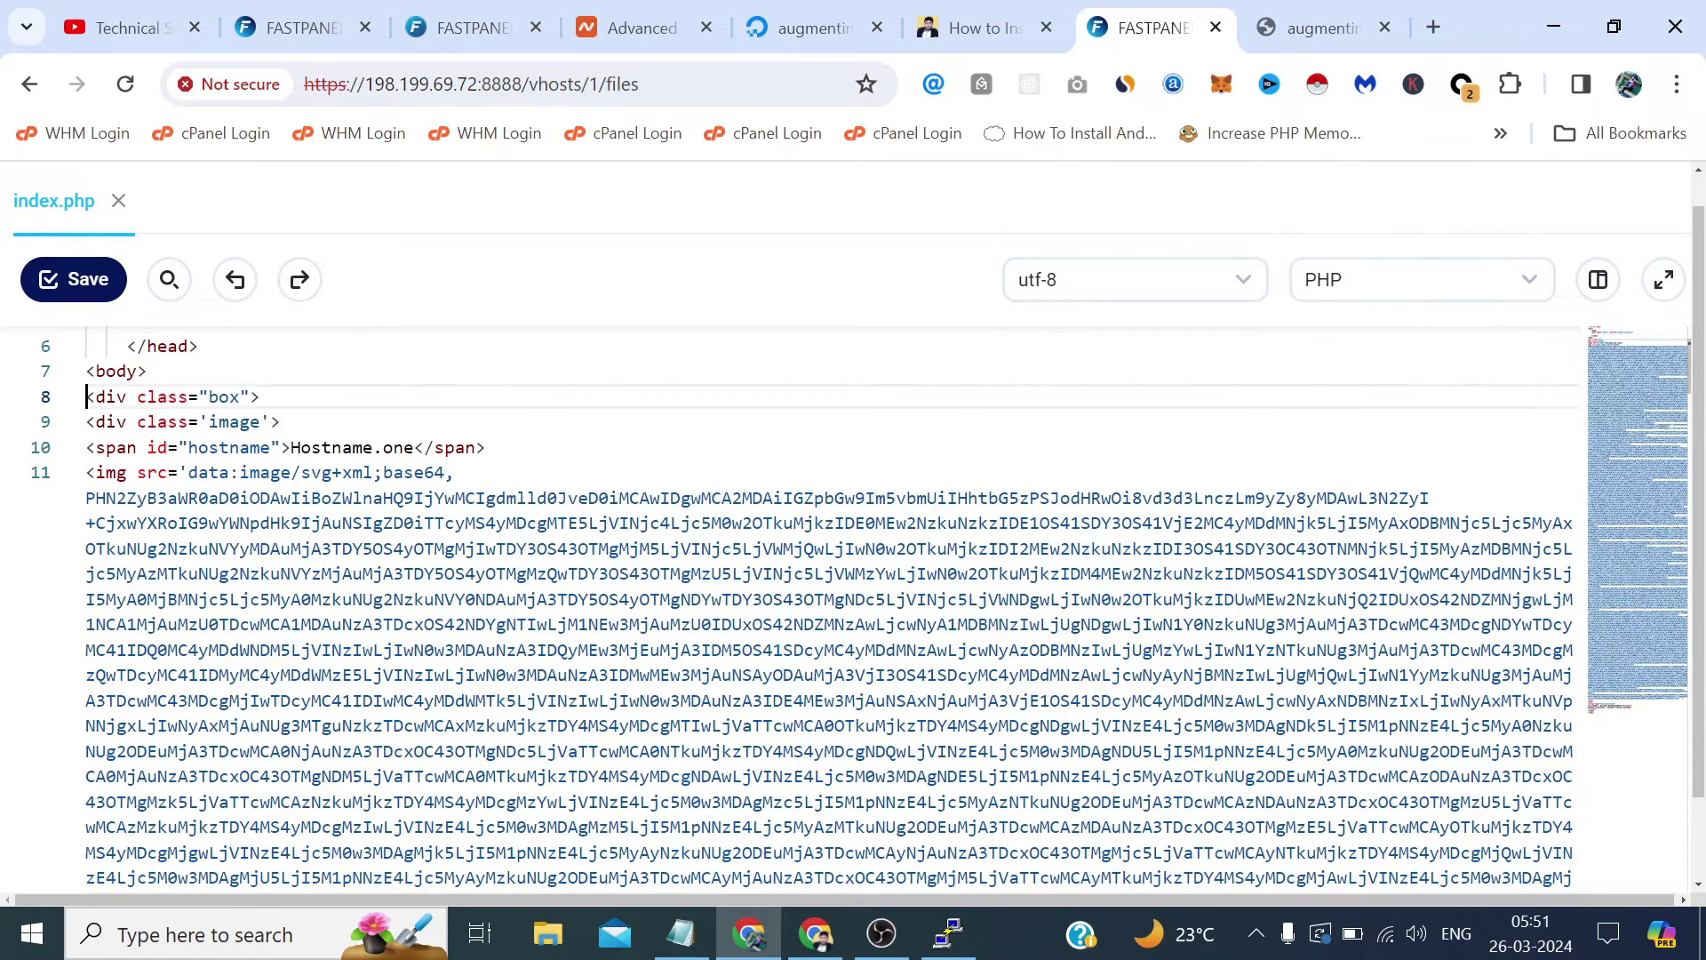
pyautogui.hotkey('shift', 'Down')
pyautogui.hotkey('shift', 'Down')
pyautogui.hotkey('shift', 'Down')
pyautogui.hotkey('shift', 'Down')
pyautogui.hotkey('shift', 'Down')
pyautogui.hotkey('shift', 'Down')
pyautogui.hotkey('shift', 'Down')
pyautogui.hotkey('shift', 'Down')
pyautogui.hotkey('shift', 'Down')
pyautogui.hotkey('shift', 'Down')
pyautogui.hotkey('shift', 'Down')
pyautogui.hotkey('shift', 'Down')
pyautogui.hotkey('shift', 'Down')
pyautogui.hotkey('shift', 'Down')
pyautogui.hotkey('shift', 'Down')
pyautogui.hotkey('shift', 'Down')
pyautogui.hotkey('shift', 'Down')
pyautogui.hotkey('shift', 'Down')
pyautogui.hotkey('shift', 'Down')
pyautogui.hotkey('shift', 'Down')
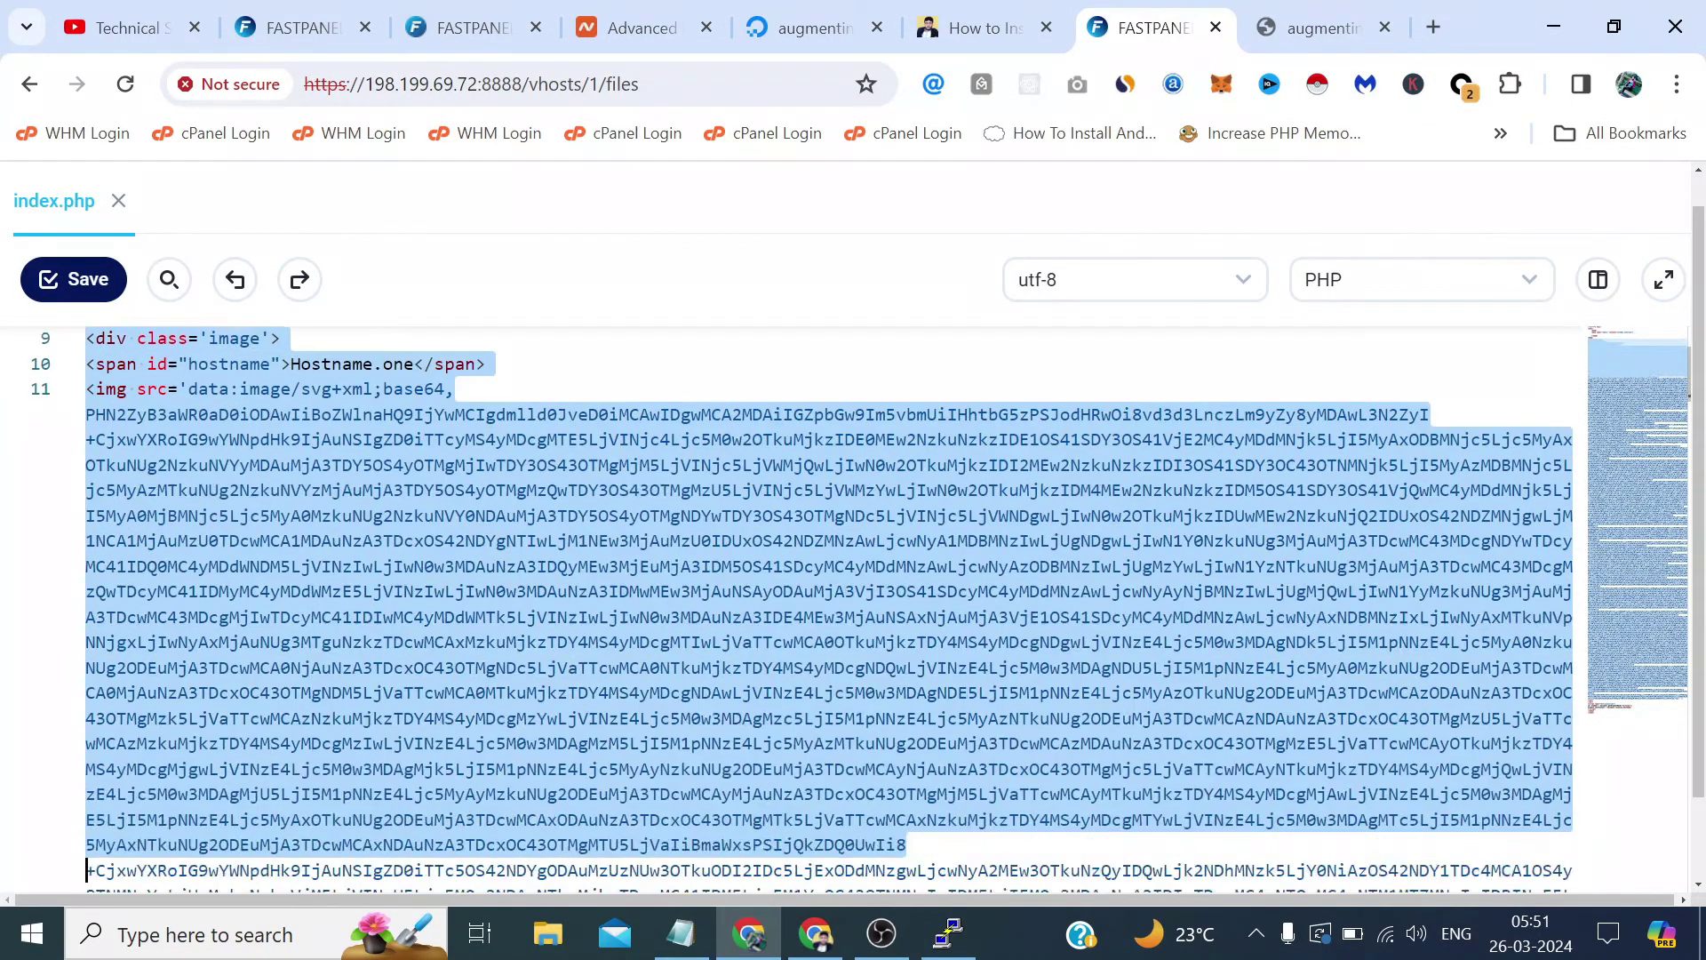
pyautogui.hotkey('shift', 'Down')
pyautogui.hotkey('shift', 'Down')
pyautogui.hotkey('shift', 'Down')
pyautogui.hotkey('shift', 'Down')
pyautogui.hotkey('shift', 'Down')
pyautogui.hotkey('shift', 'Down')
pyautogui.hotkey('shift', 'Down')
pyautogui.hotkey('shift', 'Down')
pyautogui.hotkey('shift', 'Down')
pyautogui.hotkey('shift', 'Down')
pyautogui.hotkey('shift', 'Down')
pyautogui.hotkey('shift', 'Down')
pyautogui.hotkey('shift', 'Down')
pyautogui.hotkey('shift', 'Down')
pyautogui.hotkey('shift', 'Down')
pyautogui.hotkey('shift', 'Down')
pyautogui.hotkey('shift', 'Down')
pyautogui.hotkey('shift', 'Down')
pyautogui.hotkey('shift', 'Down')
pyautogui.hotkey('shift', 'Down')
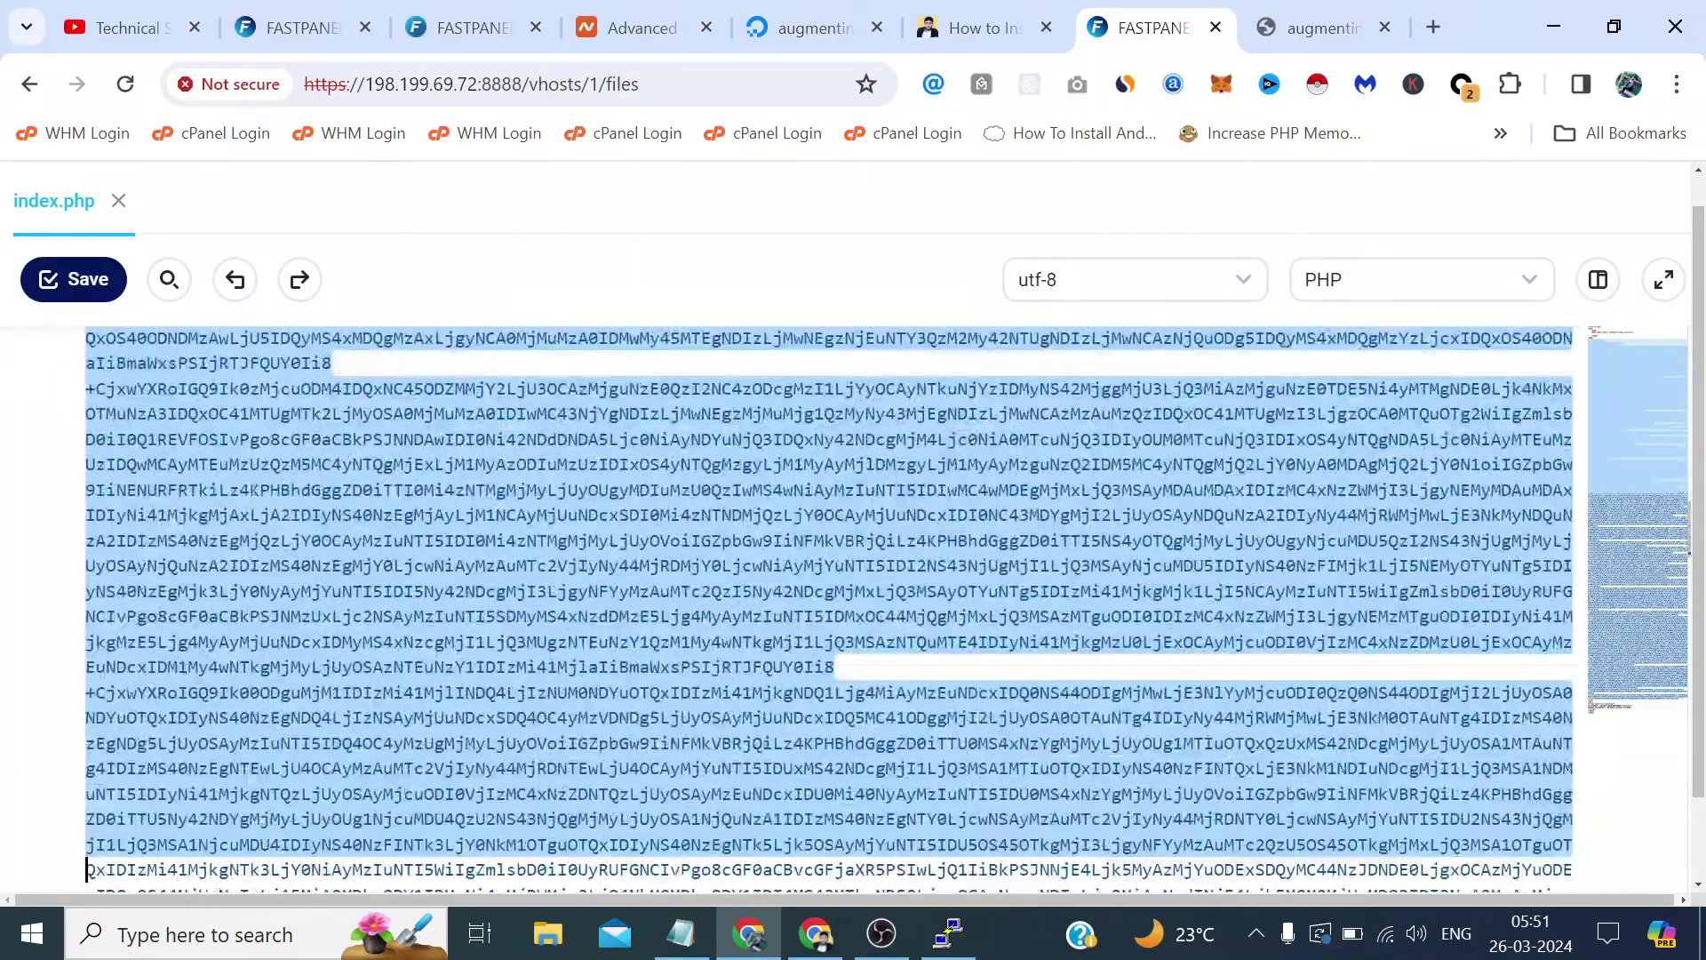
pyautogui.hotkey('shift', 'Down')
pyautogui.hotkey('shift', 'Down')
pyautogui.hotkey('shift', 'Down')
pyautogui.hotkey('shift', 'Down')
pyautogui.hotkey('shift', 'Down')
pyautogui.hotkey('shift', 'Down')
pyautogui.hotkey('shift', 'Down')
pyautogui.hotkey('shift', 'Down')
pyautogui.hotkey('shift', 'Down')
pyautogui.hotkey('shift', 'Down')
pyautogui.hotkey('shift', 'Down')
pyautogui.hotkey('shift', 'Down')
pyautogui.hotkey('shift', 'Down')
pyautogui.hotkey('shift', 'Down')
pyautogui.hotkey('shift', 'Down')
pyautogui.hotkey('shift', 'Down')
pyautogui.hotkey('shift', 'Down')
pyautogui.hotkey('shift', 'Down')
pyautogui.hotkey('shift', 'Down')
pyautogui.hotkey('shift', 'Down')
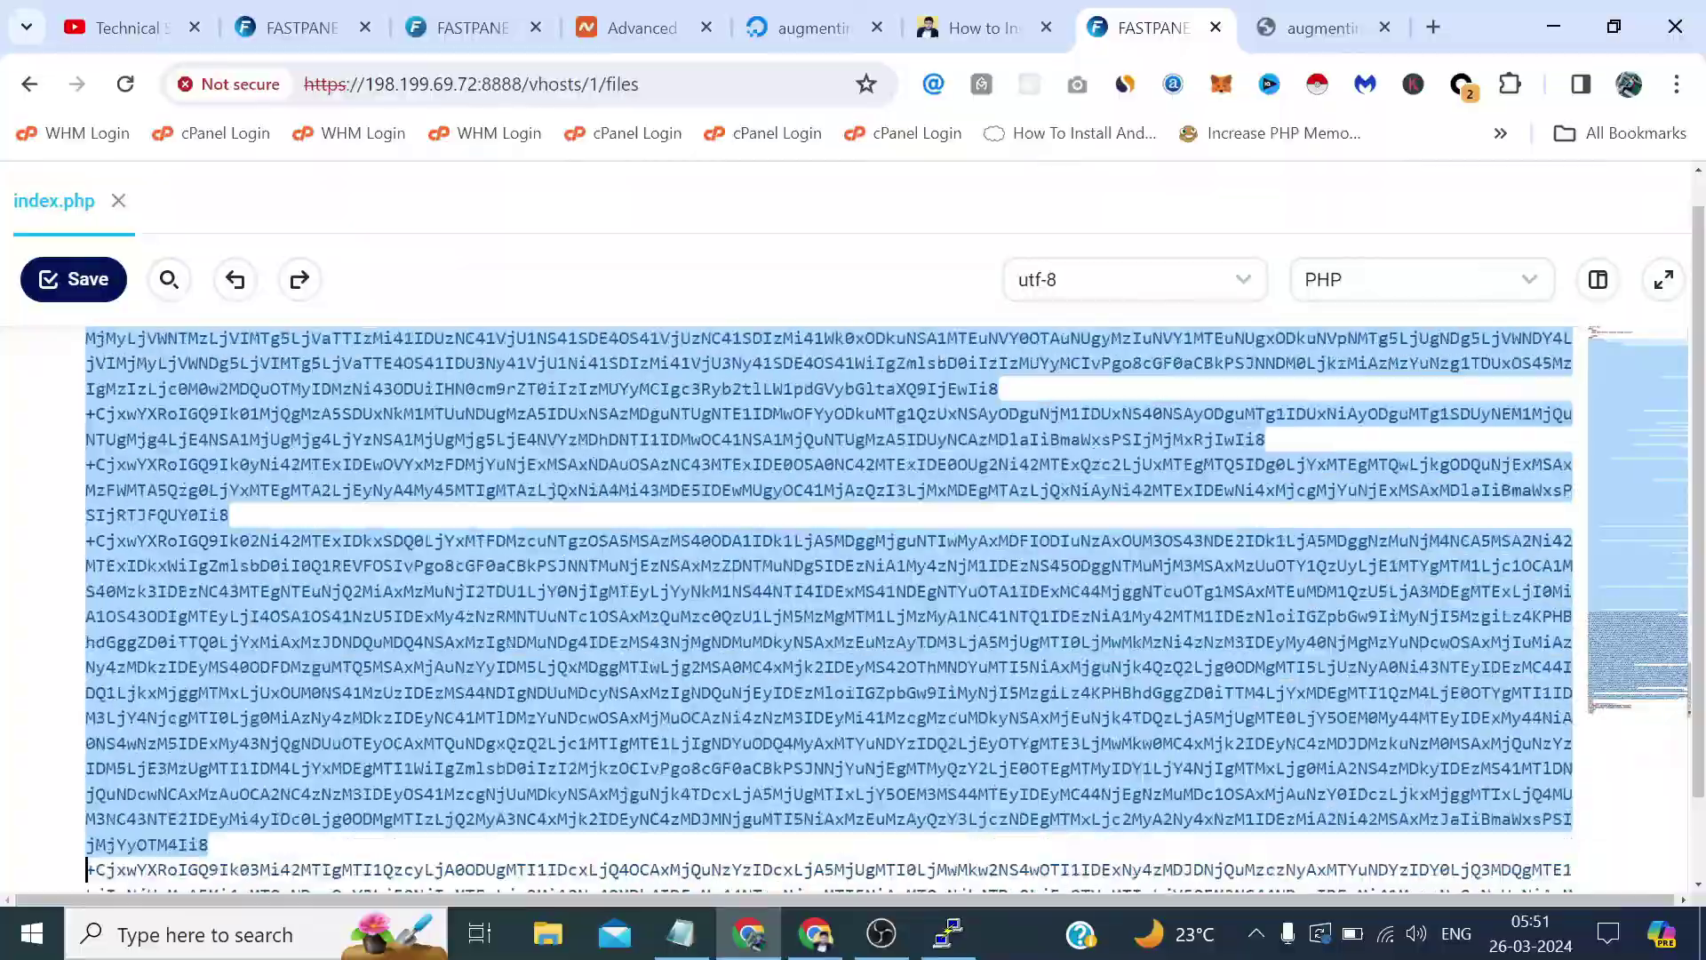
pyautogui.hotkey('shift', 'Down')
pyautogui.hotkey('shift', 'Down')
pyautogui.hotkey('shift', 'Down')
pyautogui.hotkey('shift', 'Down')
pyautogui.hotkey('shift', 'Down')
pyautogui.hotkey('shift', 'Down')
pyautogui.hotkey('shift', 'Down')
pyautogui.hotkey('shift', 'Down')
pyautogui.hotkey('shift', 'Down')
pyautogui.hotkey('shift', 'Down')
pyautogui.hotkey('shift', 'Down')
pyautogui.hotkey('shift', 'Down')
pyautogui.hotkey('shift', 'Down')
pyautogui.hotkey('shift', 'Down')
pyautogui.hotkey('shift', 'Down')
pyautogui.hotkey('shift', 'Down')
pyautogui.hotkey('shift', 'Down')
pyautogui.hotkey('shift', 'Down')
pyautogui.hotkey('shift', 'Down')
pyautogui.hotkey('shift', 'Down')
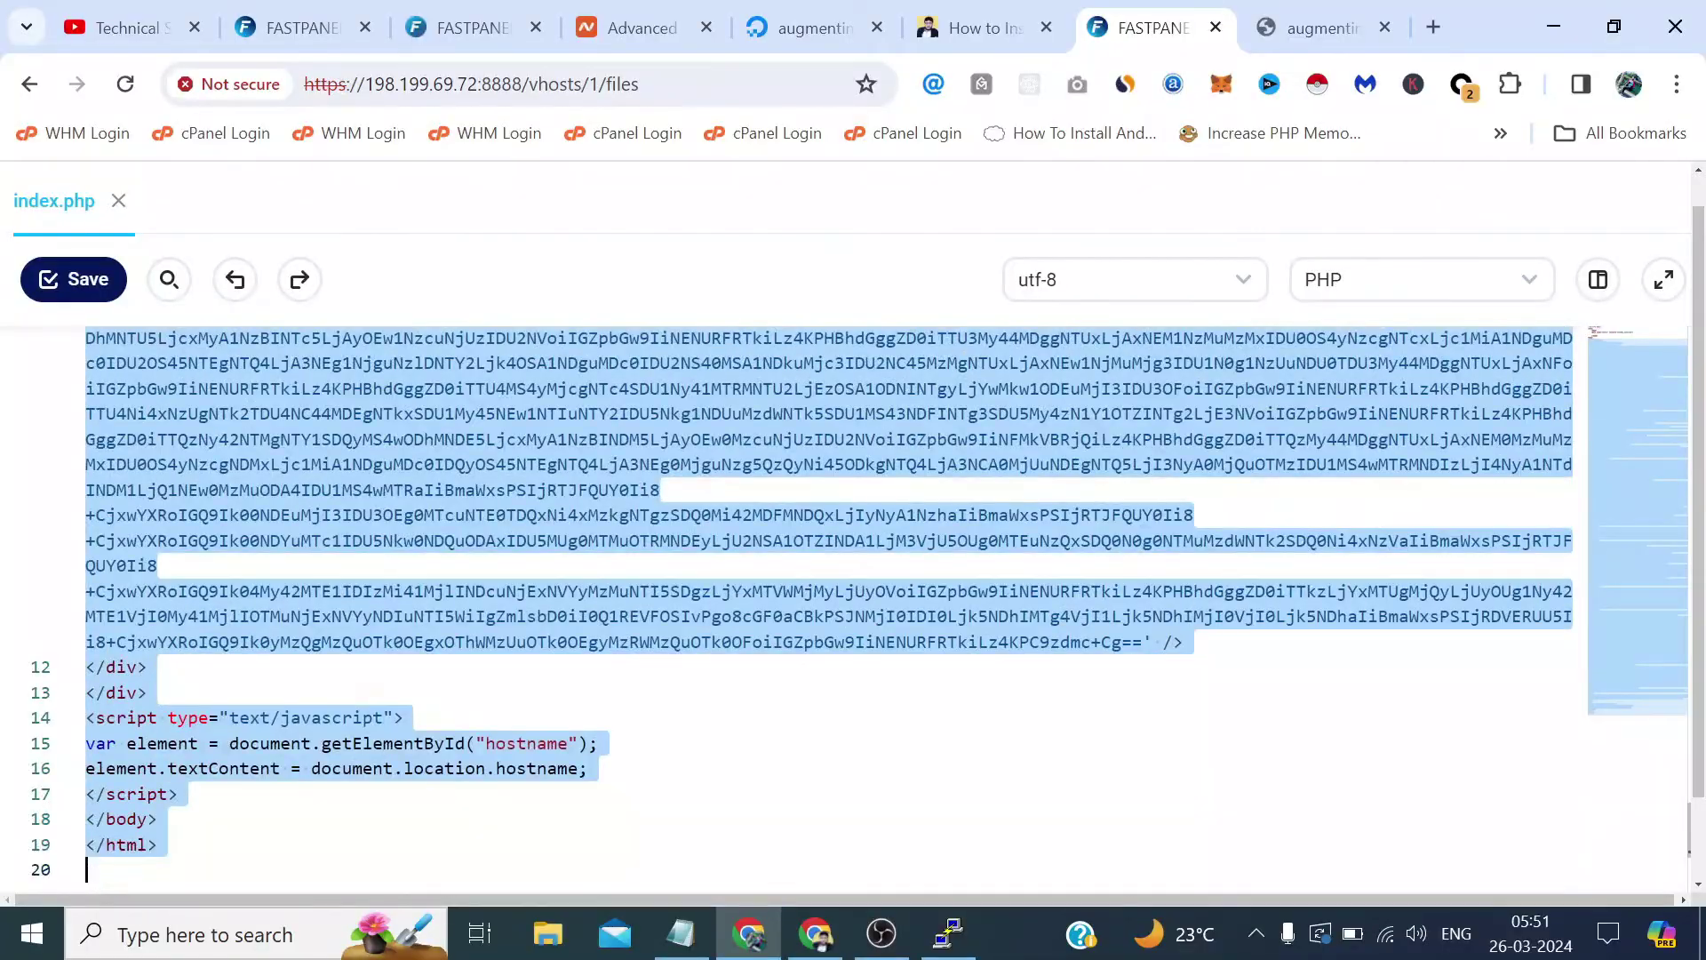
pyautogui.hotkey('shift', 'Up')
pyautogui.hotkey('shift', 'Up')
pyautogui.hotkey('shift', 'Up')
pyautogui.hotkey('shift', 'Right')
pyautogui.hotkey('shift', 'Right')
pyautogui.hotkey('shift', 'Right')
pyautogui.hotkey('shift', 'Right')
pyautogui.hotkey('shift', 'Right')
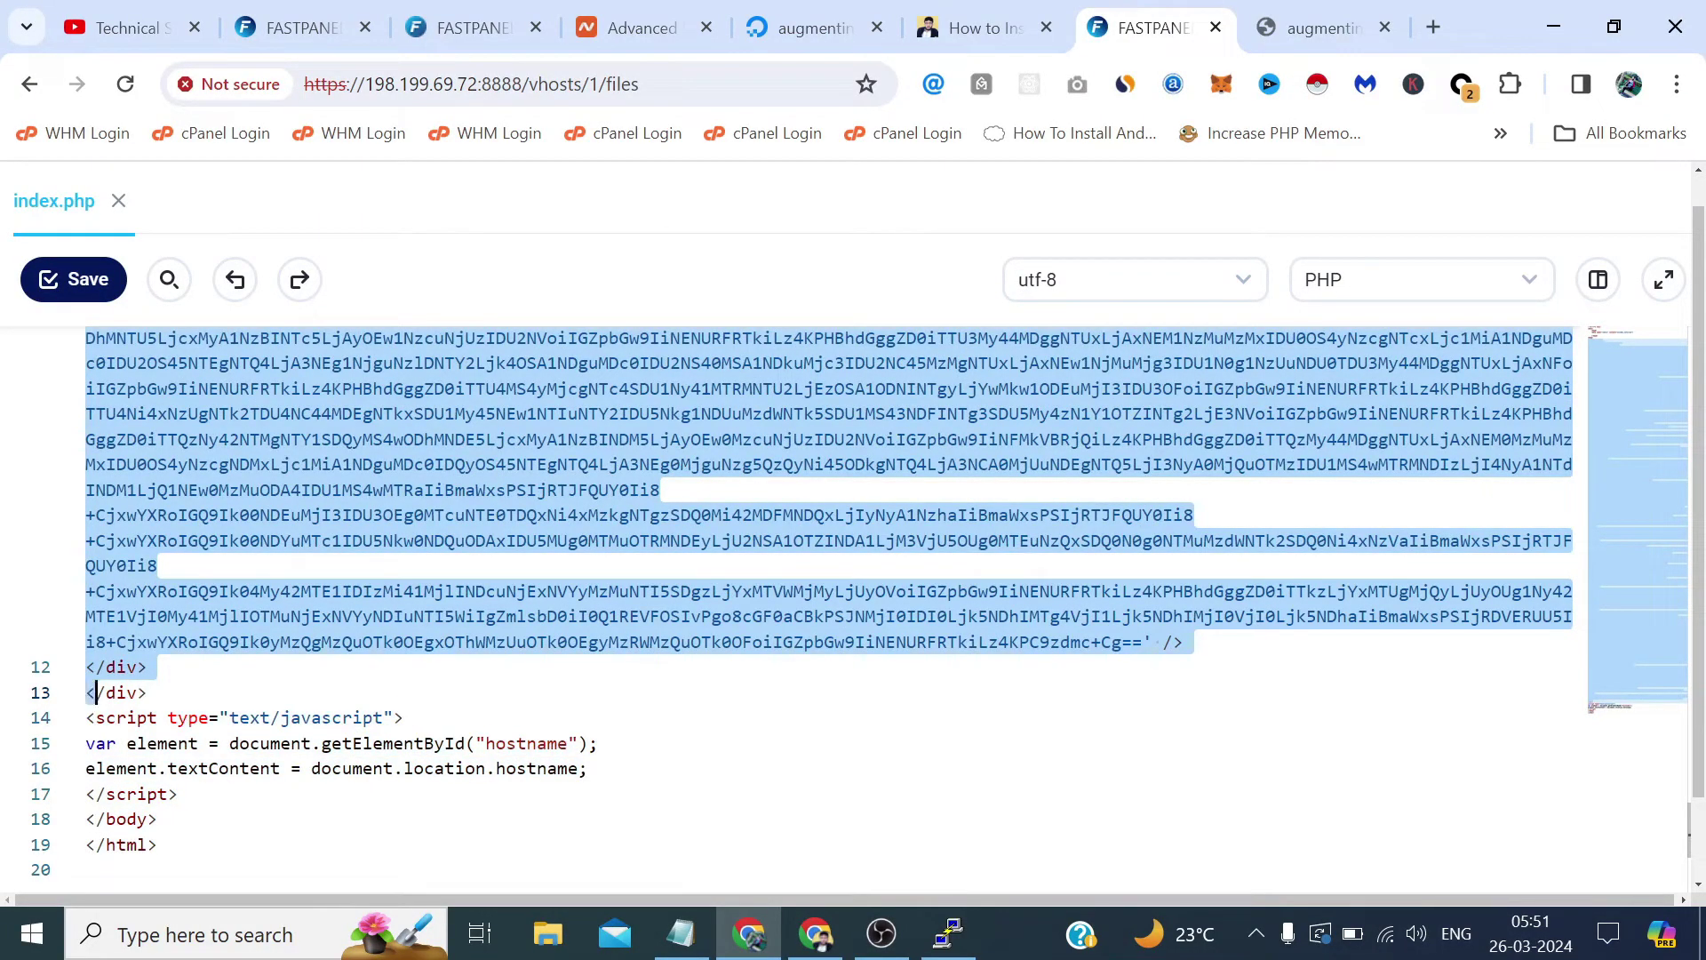
pyautogui.hotkey('shift', 'Right')
pyautogui.press('Delete')
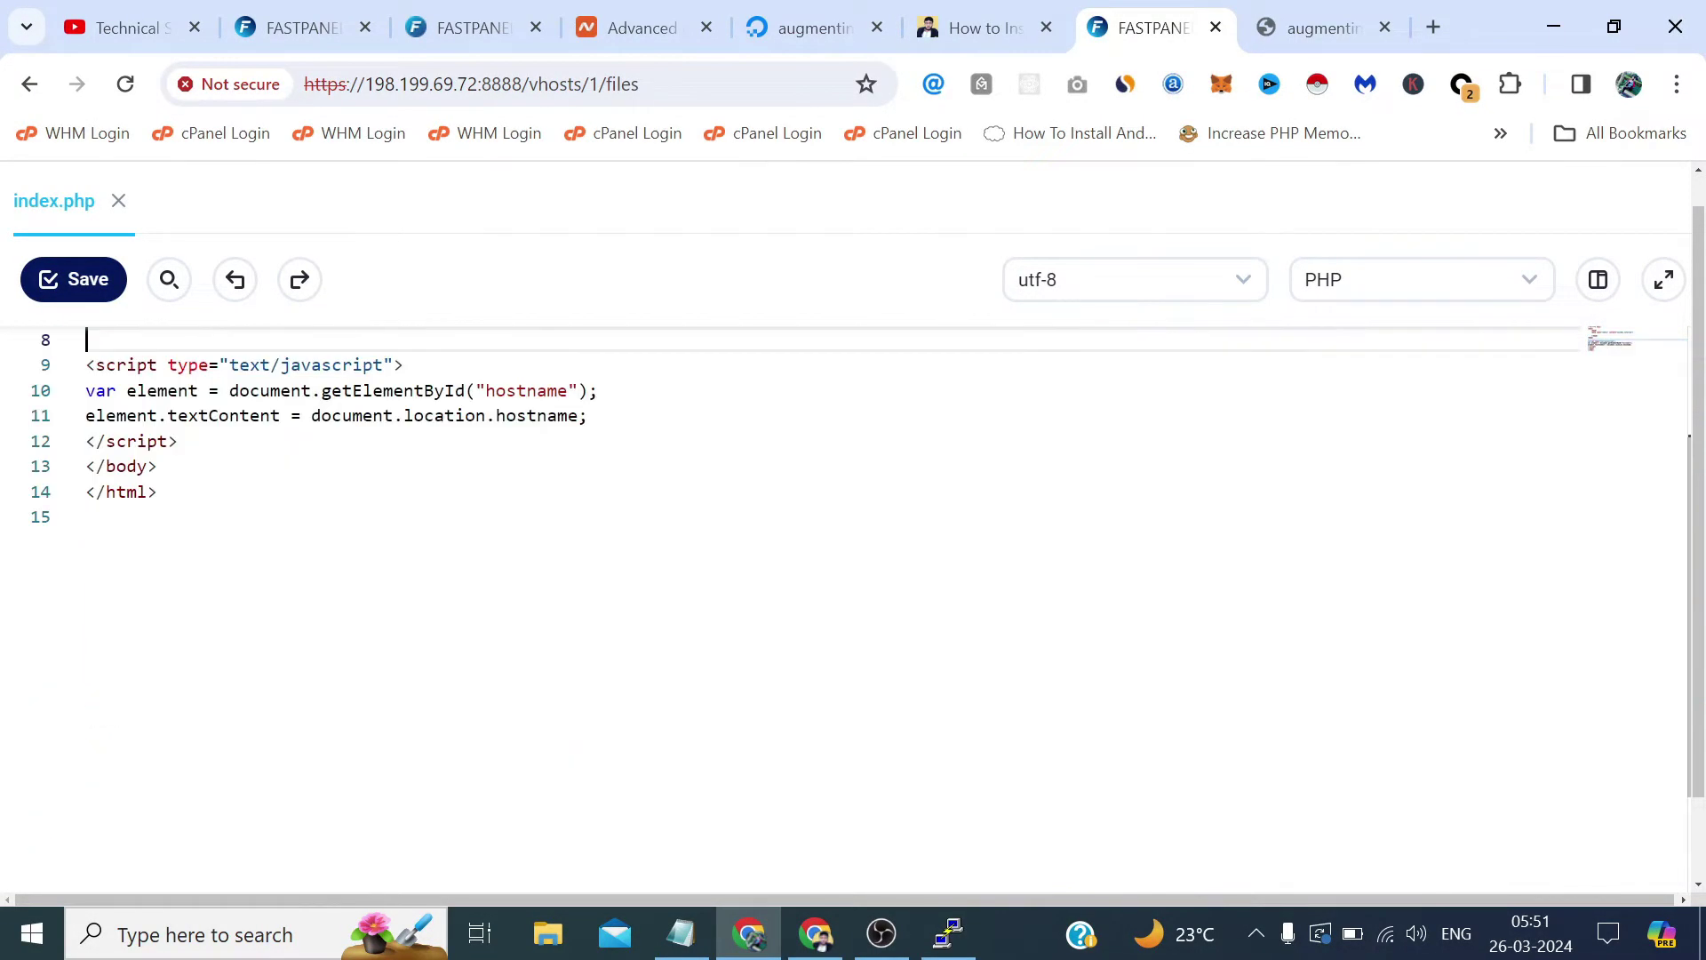
# Replace the script block on lines 9–12 with a <h1>Technical Sahil</h1> heading in the body.
pyautogui.scroll(2, 853, 565)
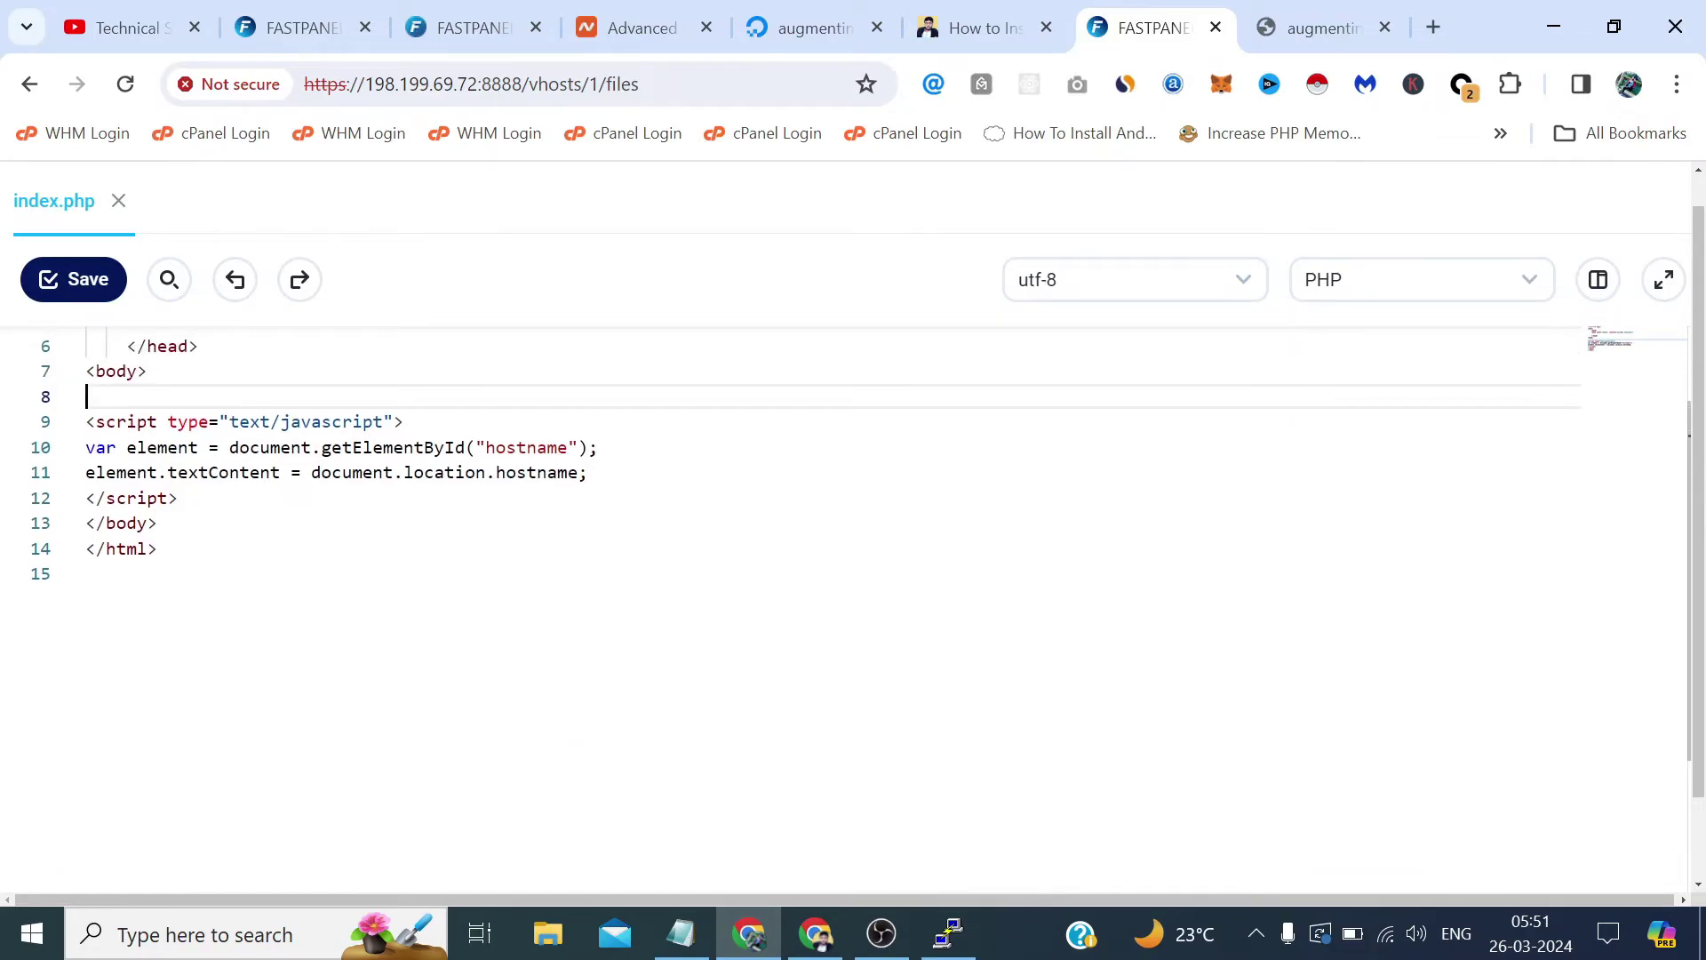
pyautogui.press('Down')
pyautogui.press('Down')
pyautogui.press('Down')
pyautogui.press('Down')
pyautogui.press('End')
pyautogui.hotkey('shift', 'Up')
pyautogui.hotkey('shift', 'Up')
pyautogui.hotkey('shift', 'Up')
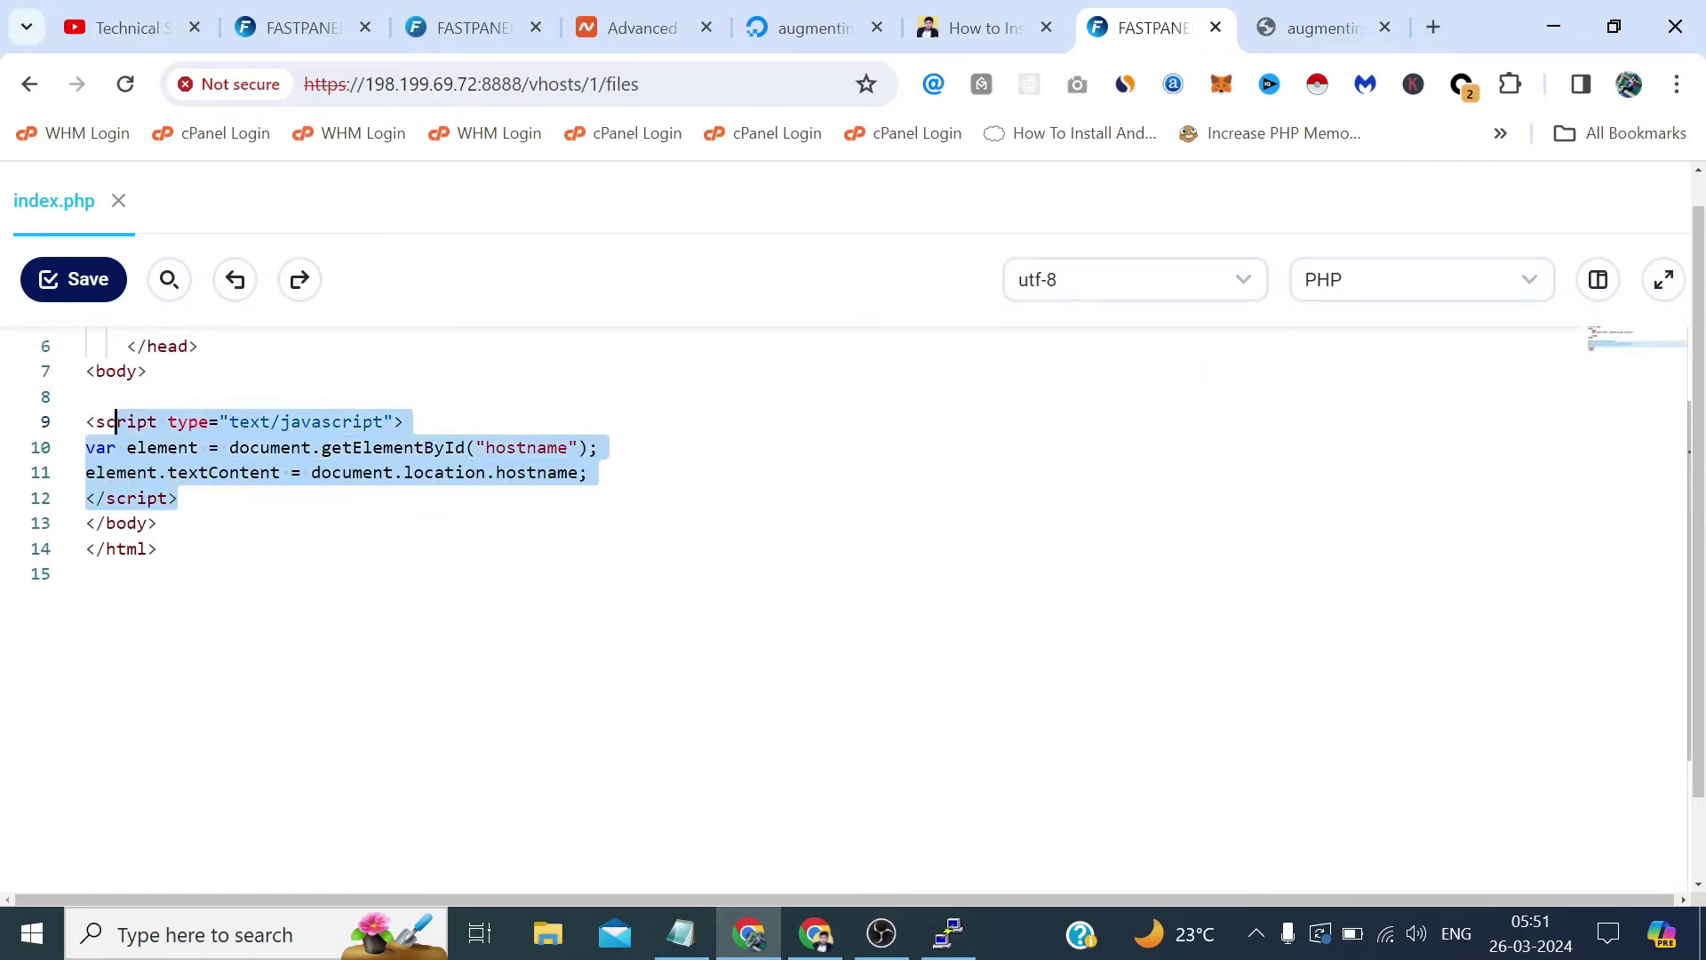
pyautogui.hotkey('shift', 'Home')
pyautogui.press('Delete')
pyautogui.press('BackSpace')
pyautogui.press('BackSpace')
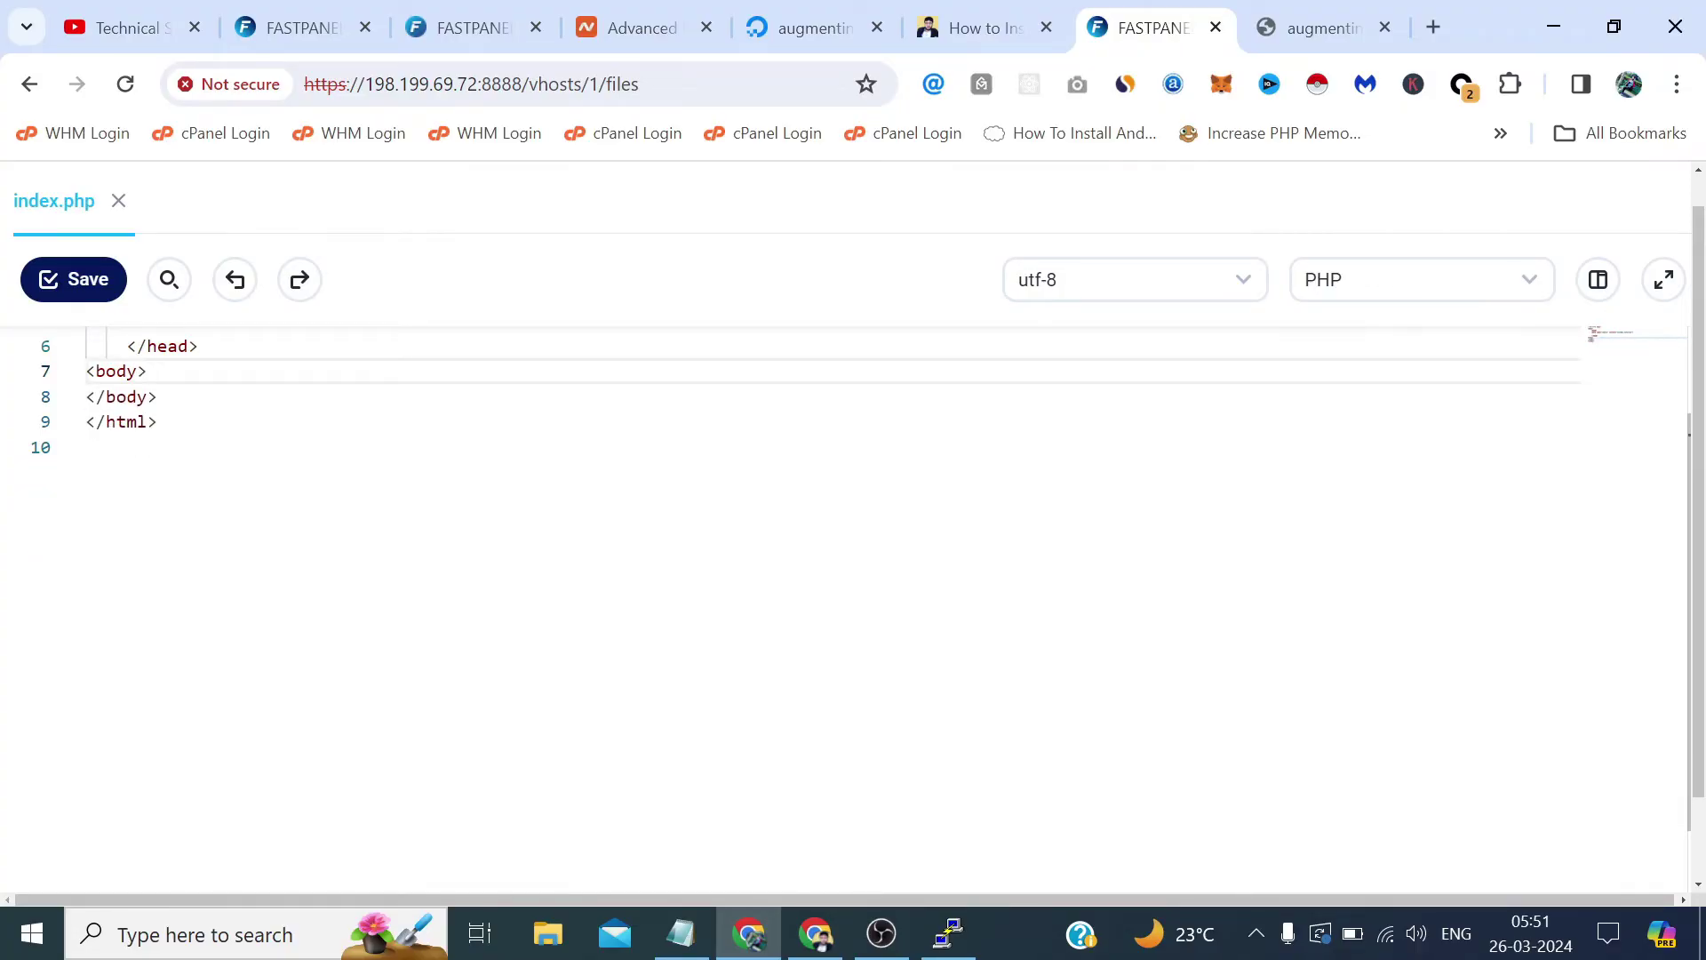
pyautogui.press('Return')
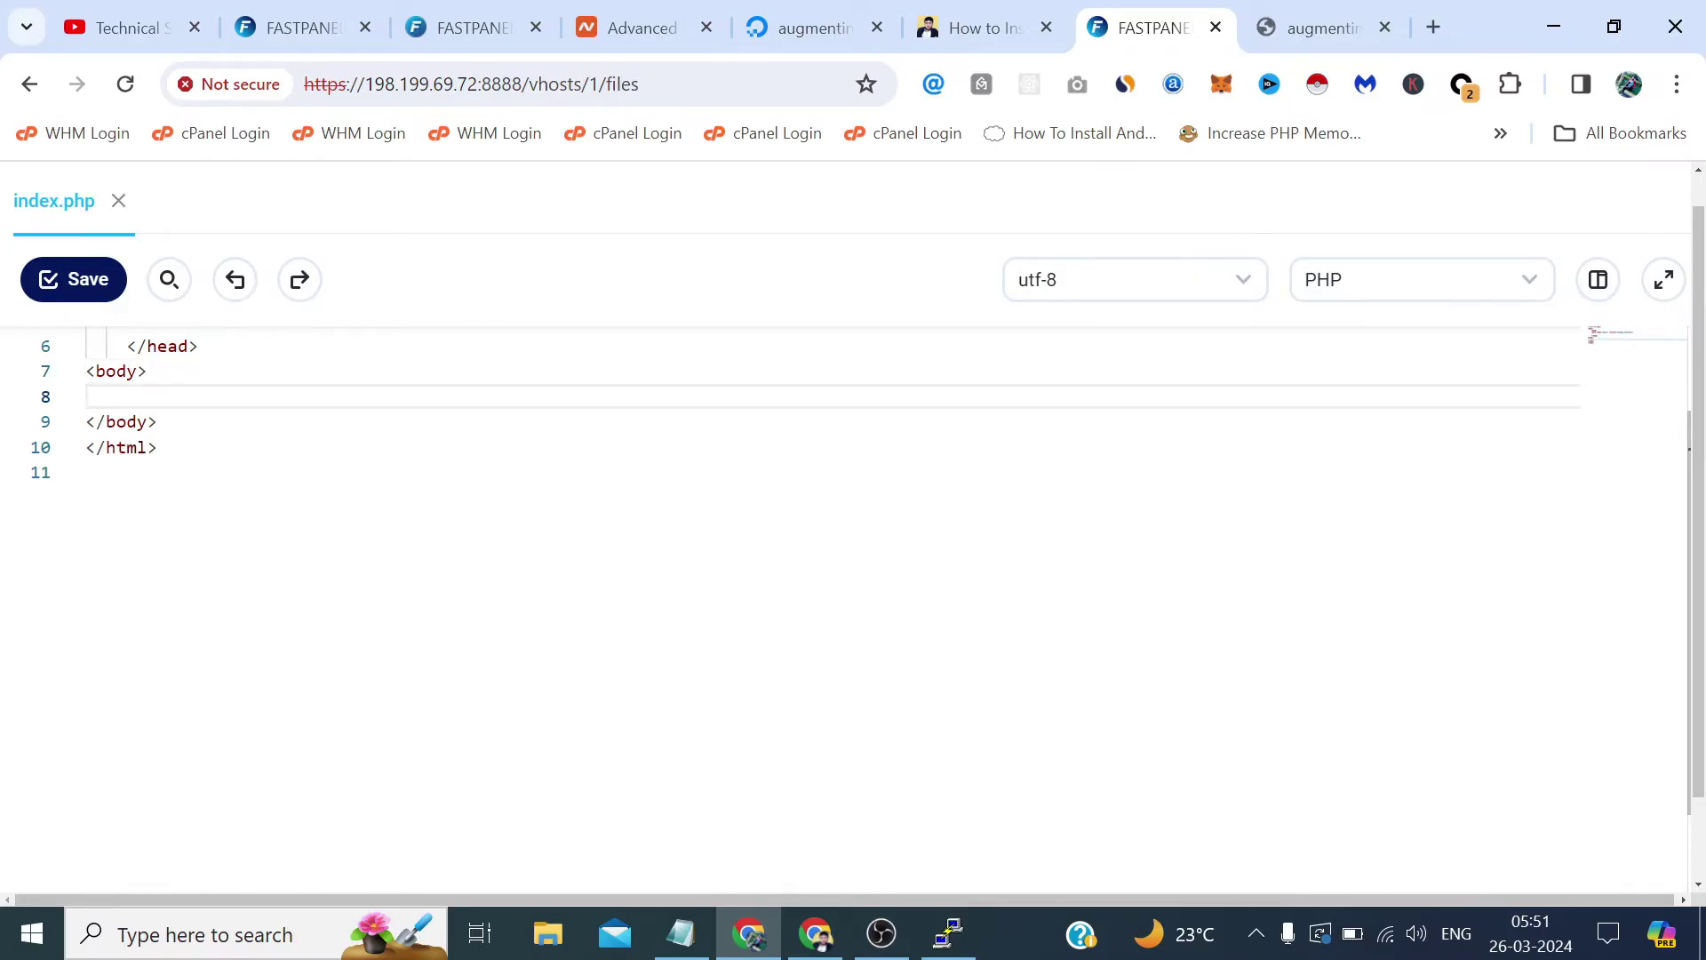
pyautogui.write('<h1></h1>Technical Sahil')
# Remove the empty line in the head section and save index.php.
pyautogui.scroll(2, 800, 533)
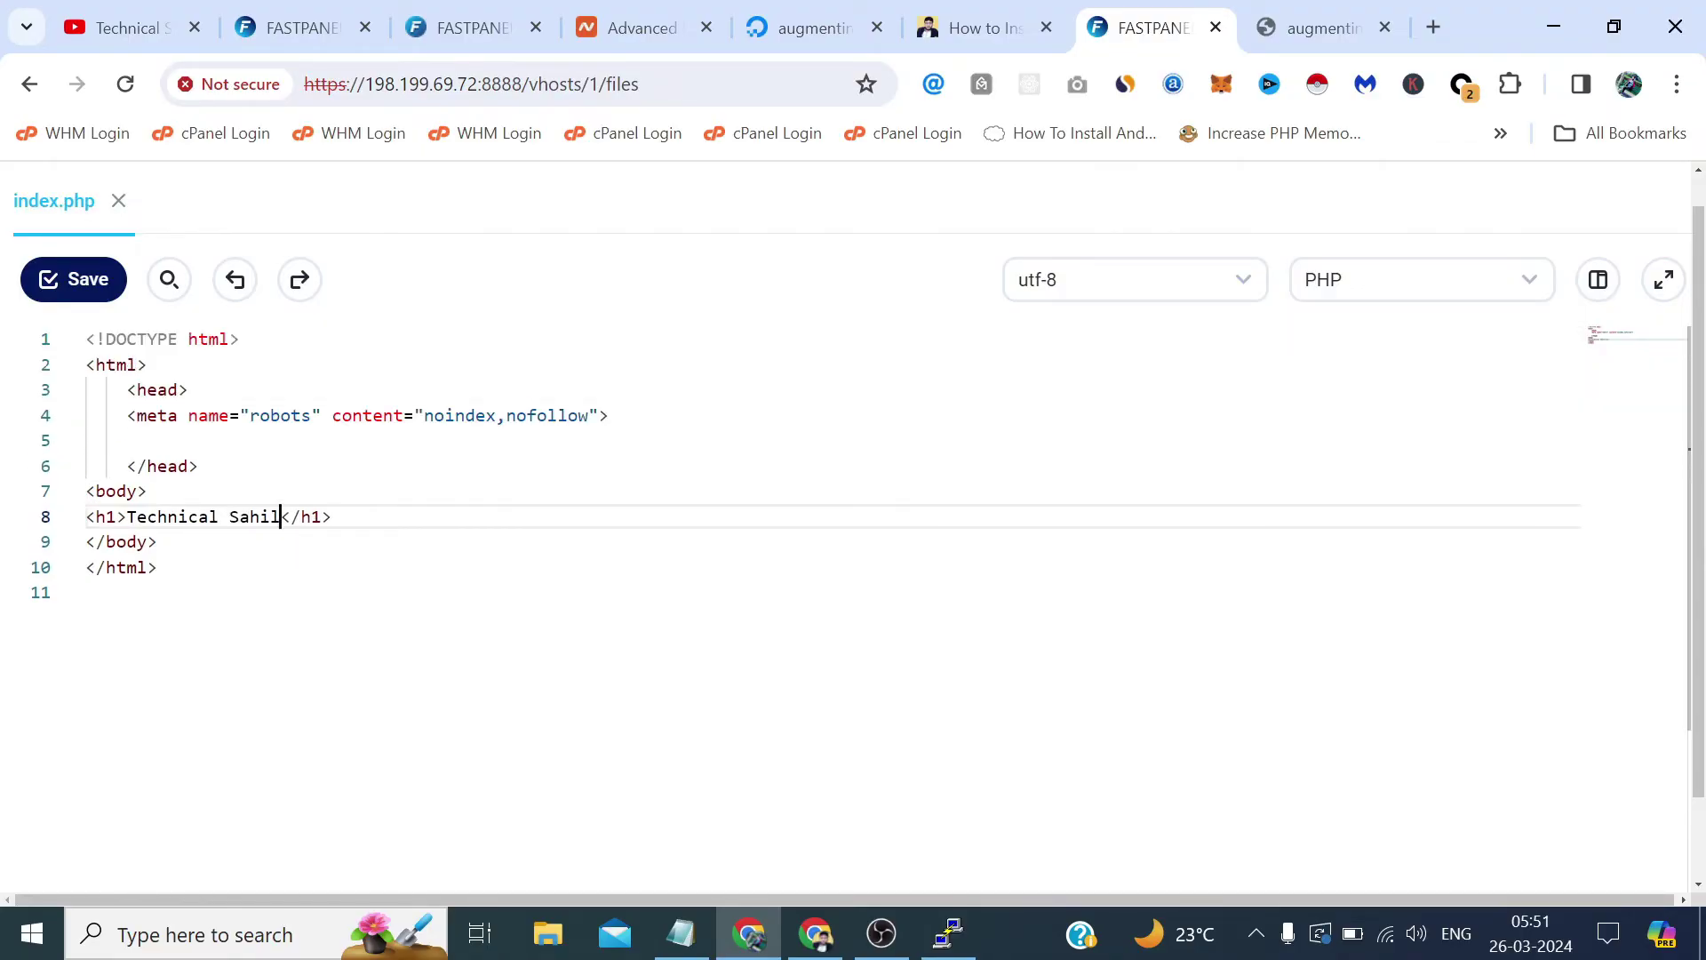
pyautogui.click(127, 440)
pyautogui.press('BackSpace')
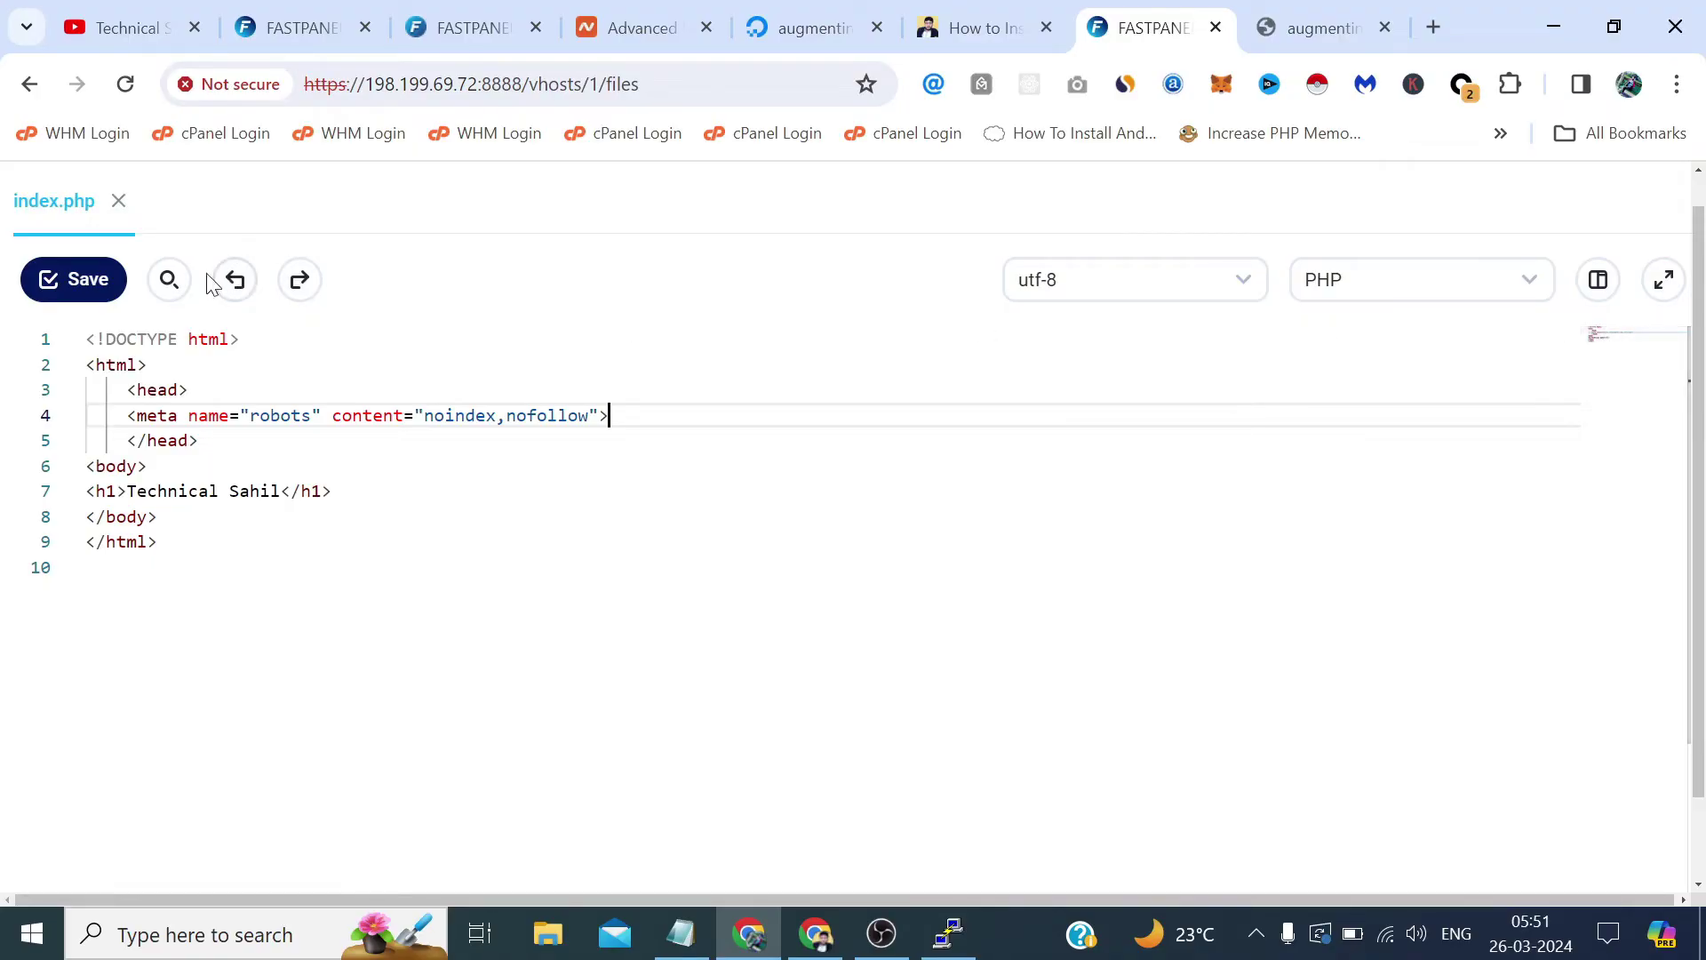
pyautogui.click(48, 281)
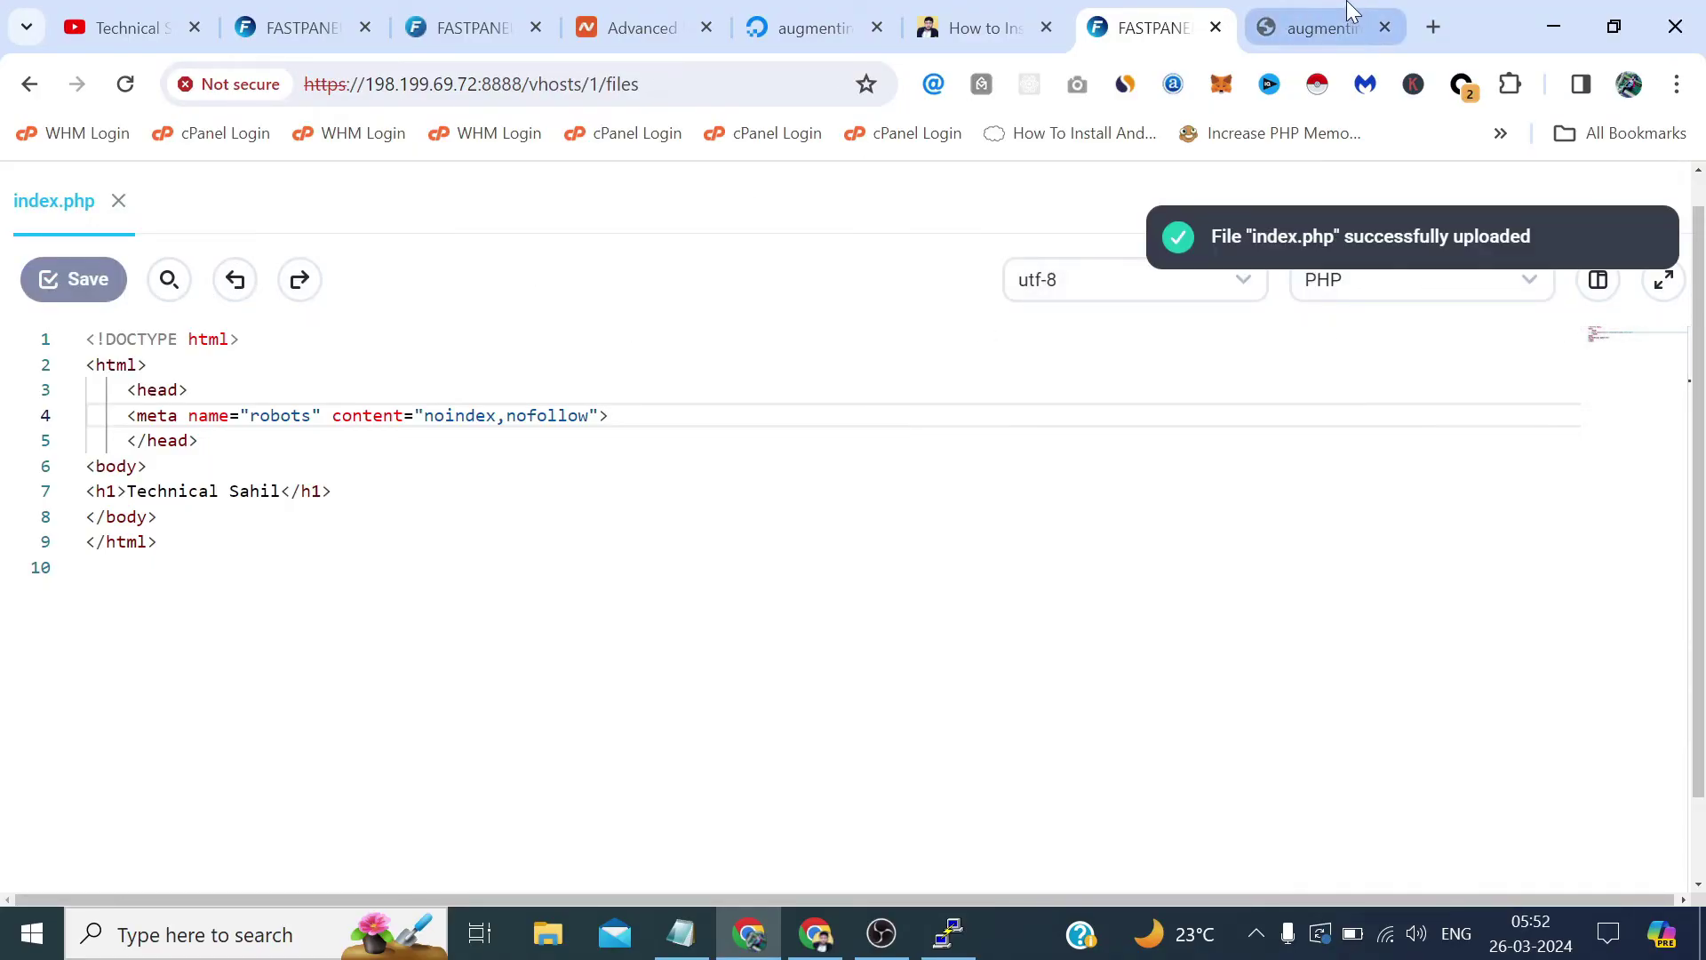
pyautogui.click(1314, 18)
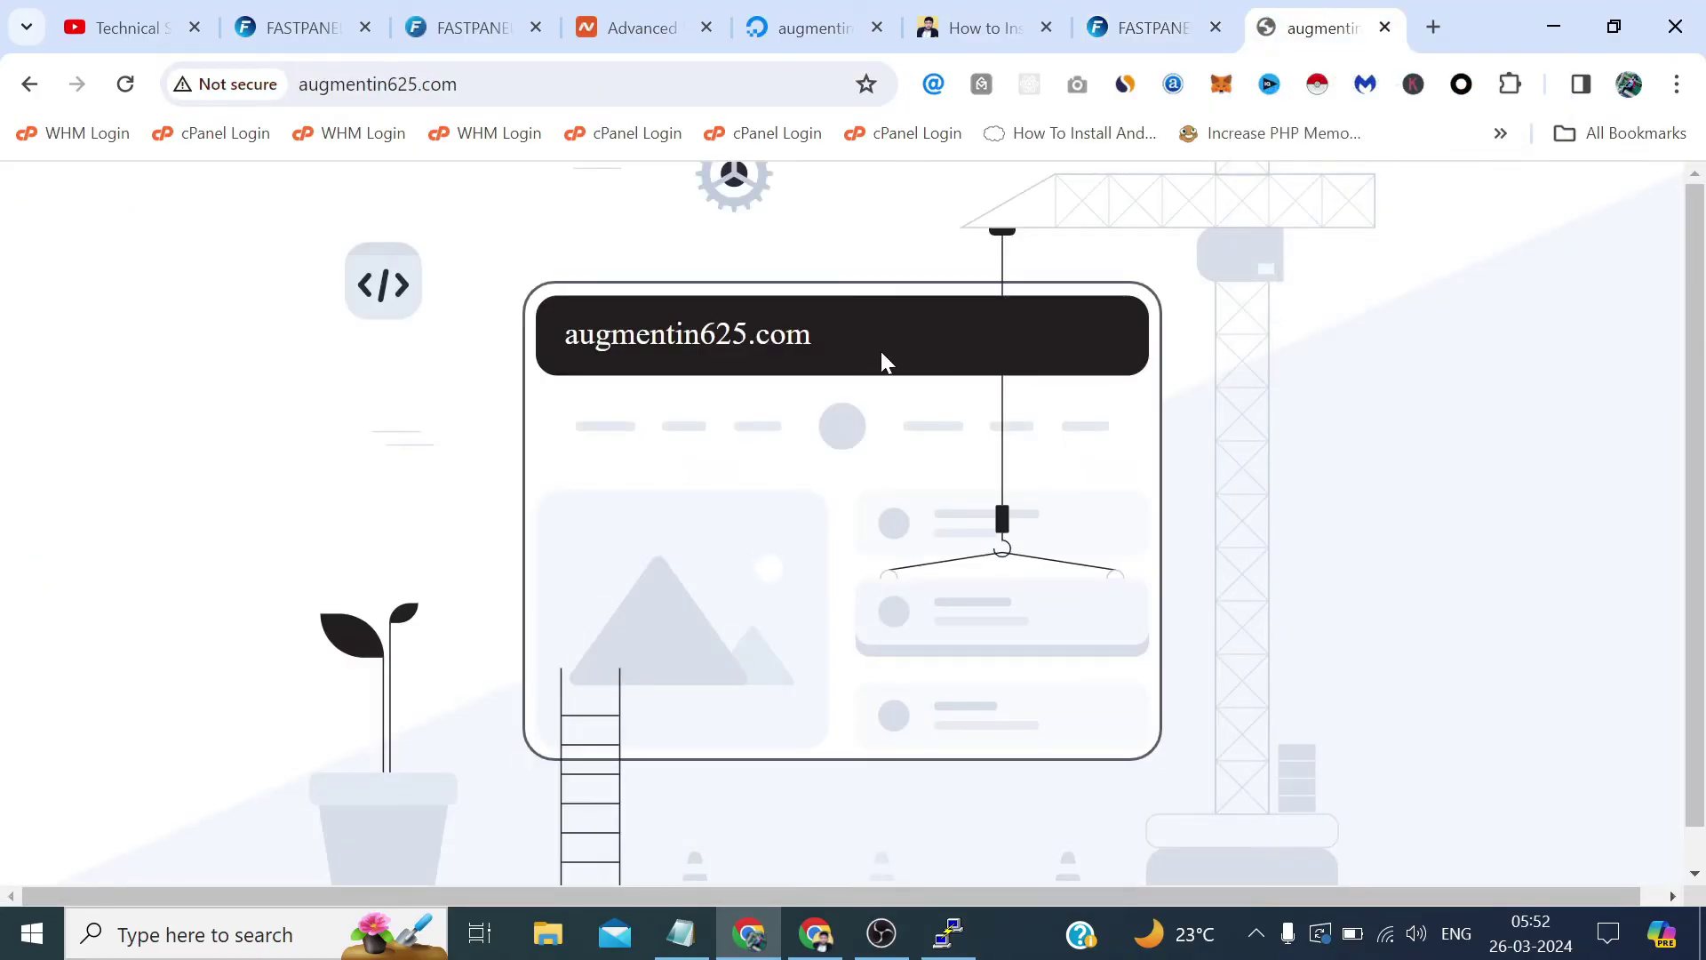
pyautogui.press('F5')
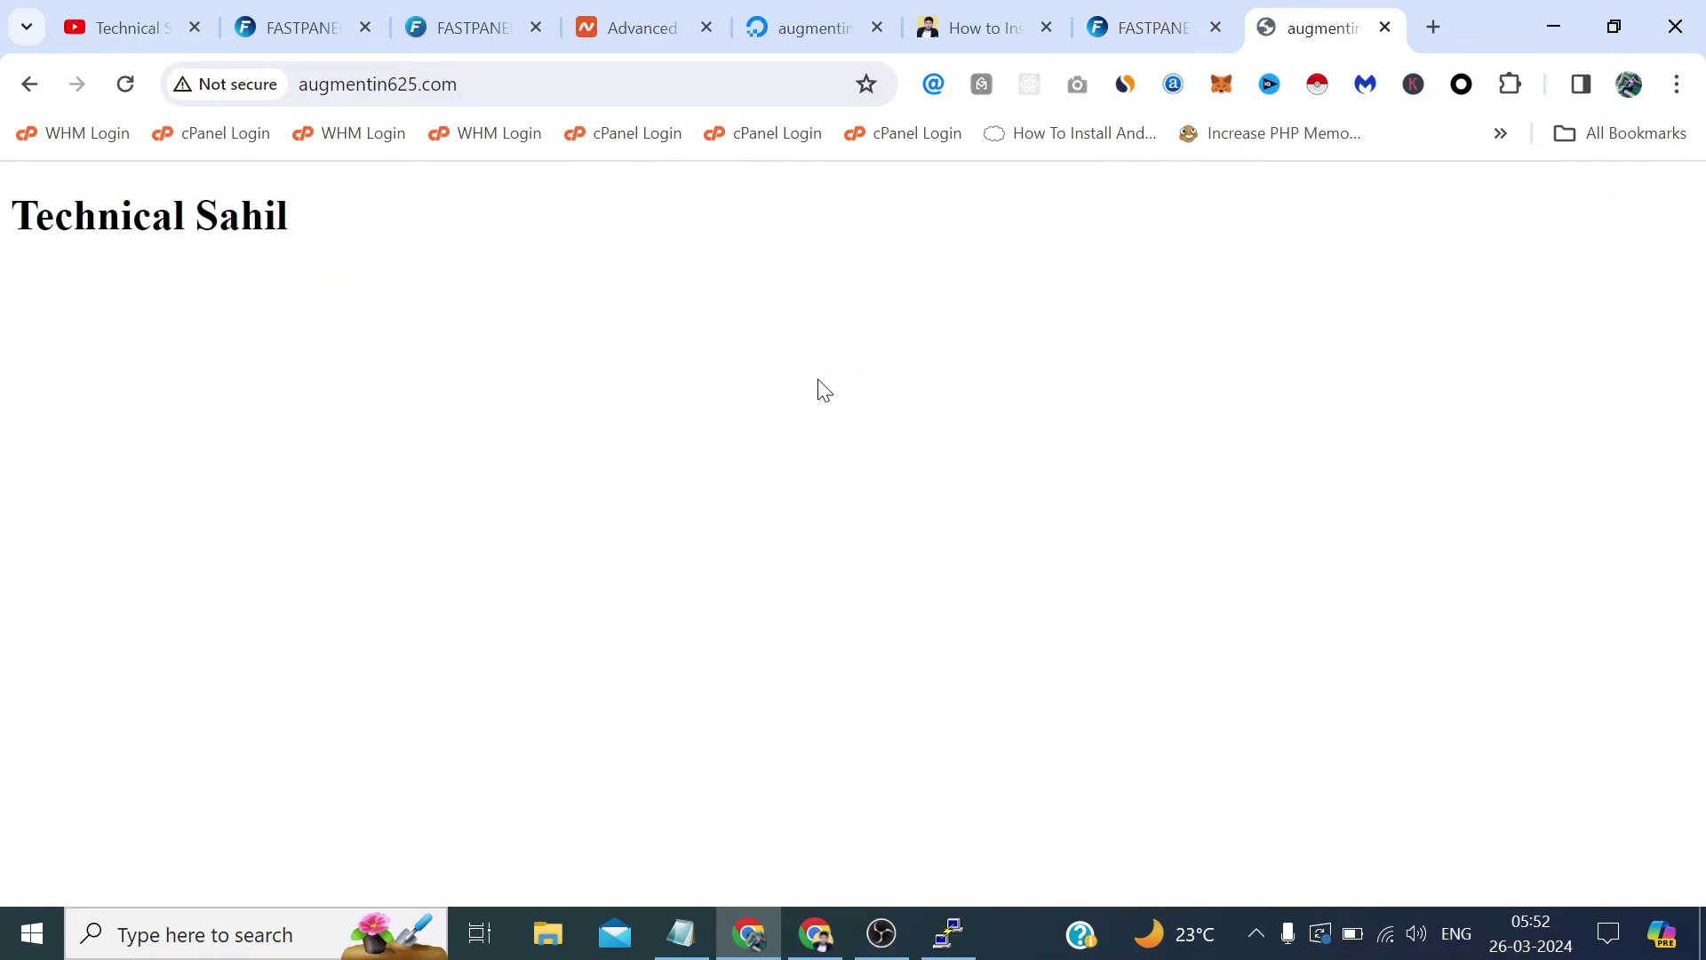
pyautogui.click(1127, 18)
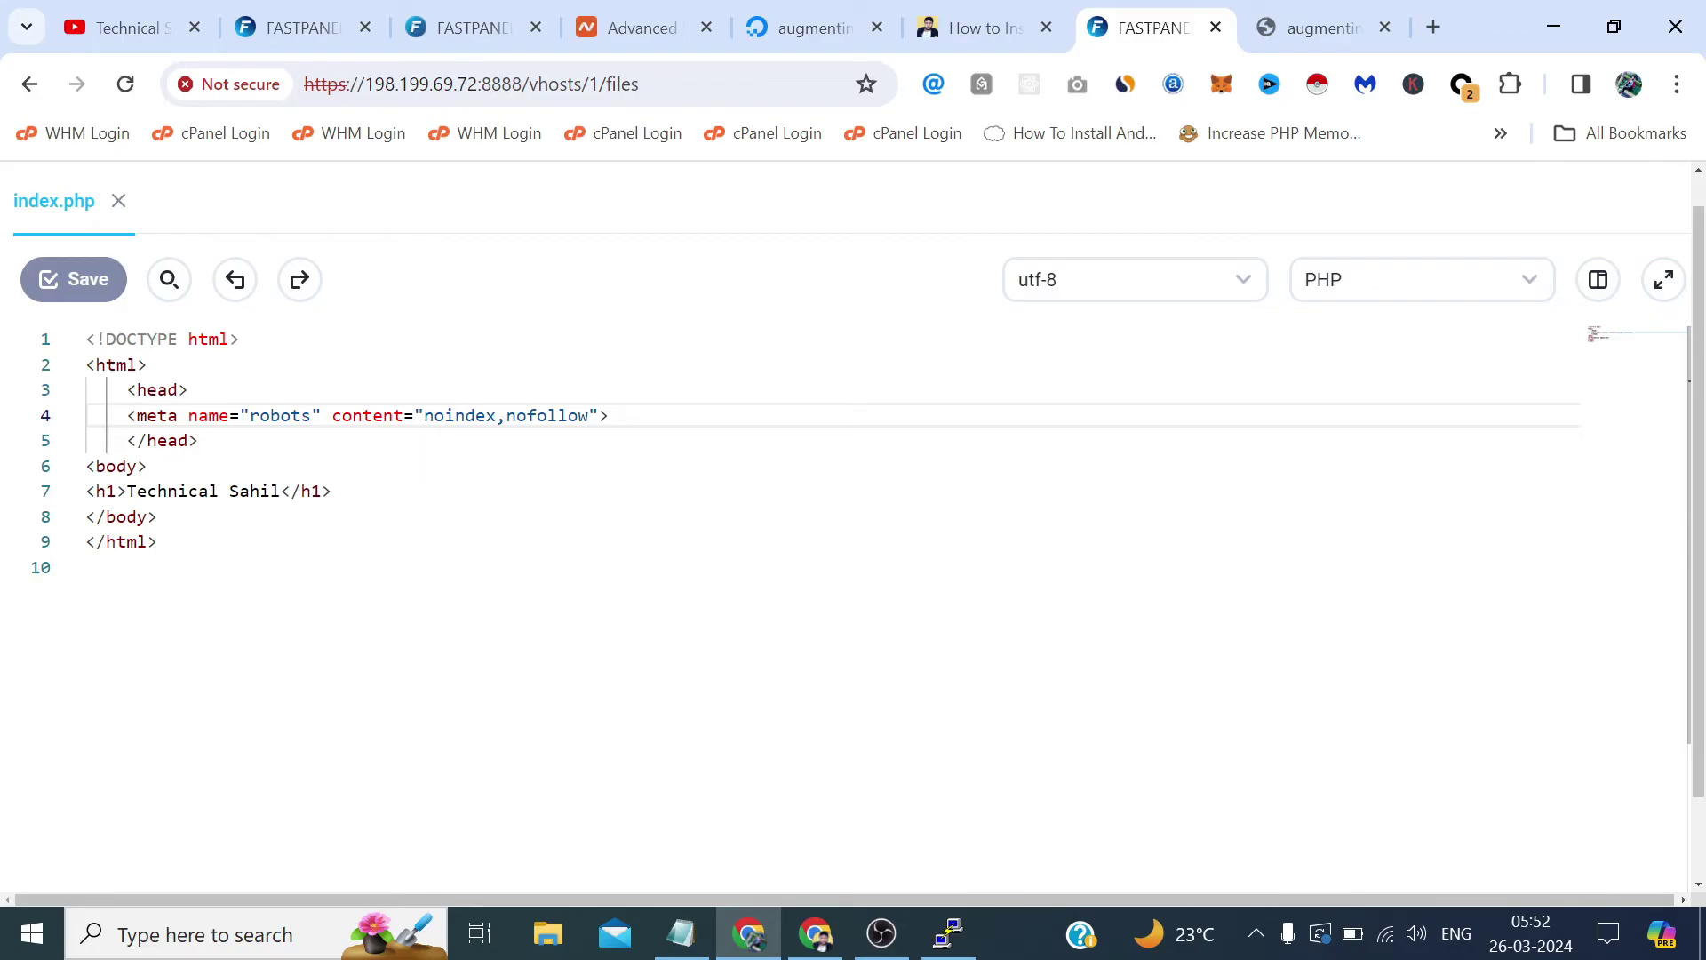
# Replace all of index.php with <?php echo "Technical Sahil" ?> on separate lines and save.
pyautogui.moveTo(158, 541); pyautogui.dragTo(74, 333)
pyautogui.press('BackSpace')
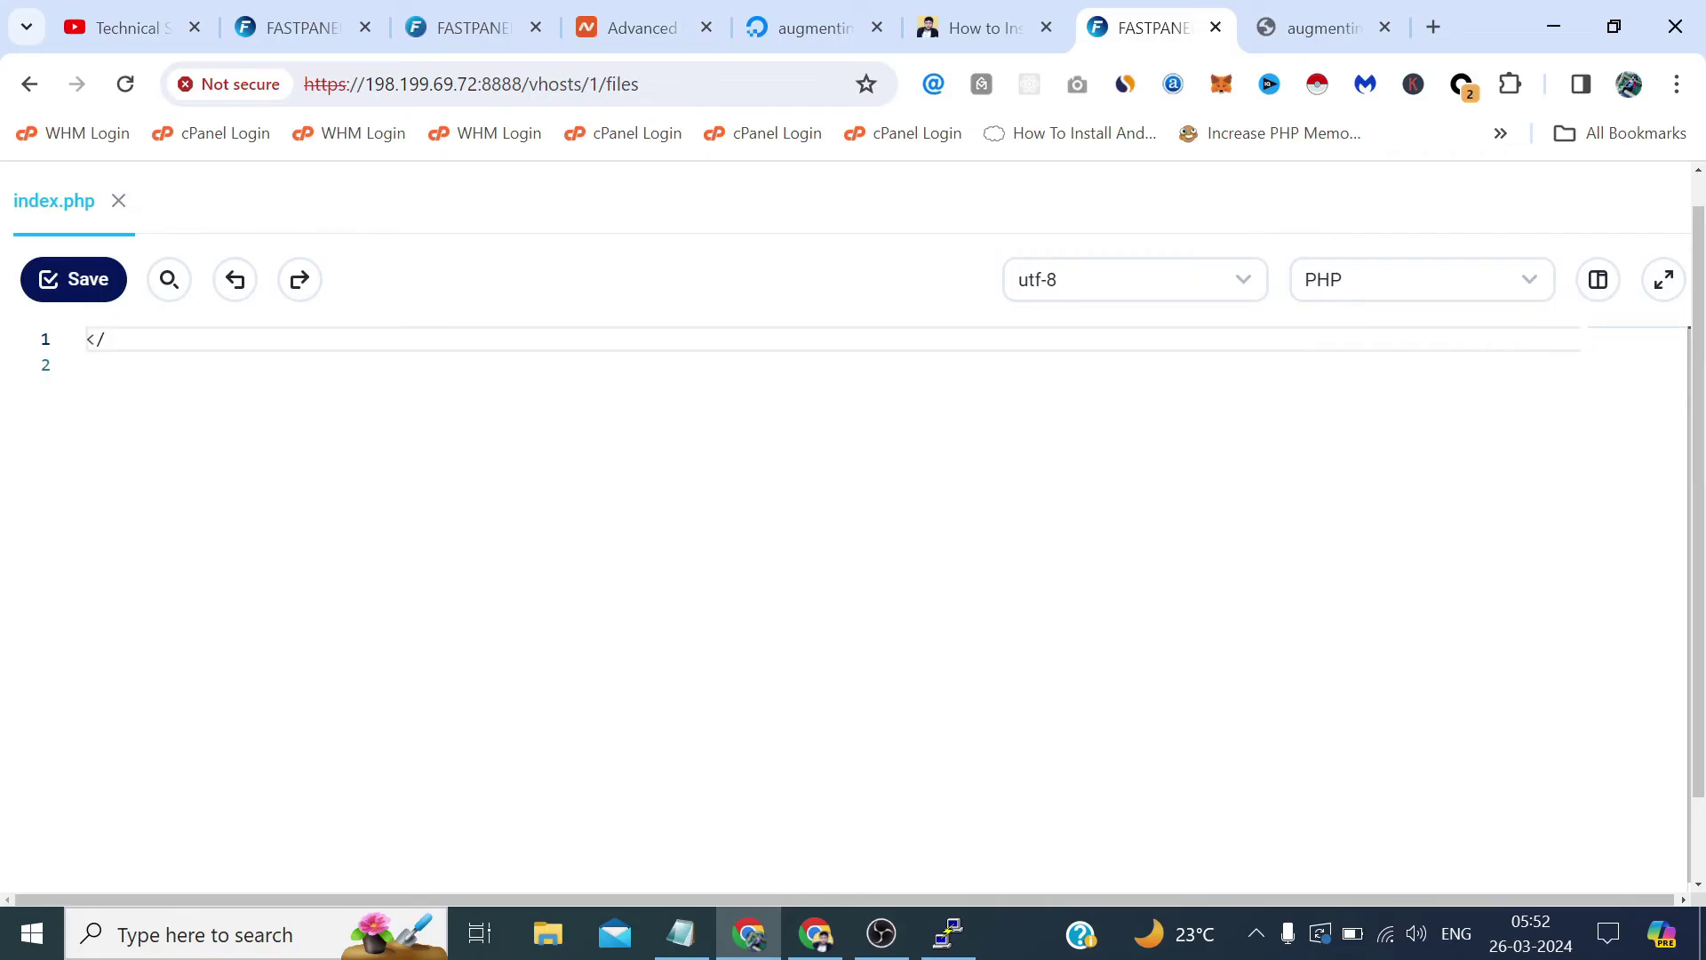
pyautogui.write('<?php')
pyautogui.write(' ?>')
pyautogui.press('Left')
pyautogui.press('Return')
pyautogui.press('Return')
pyautogui.press('Up')
pyautogui.write('echo "')
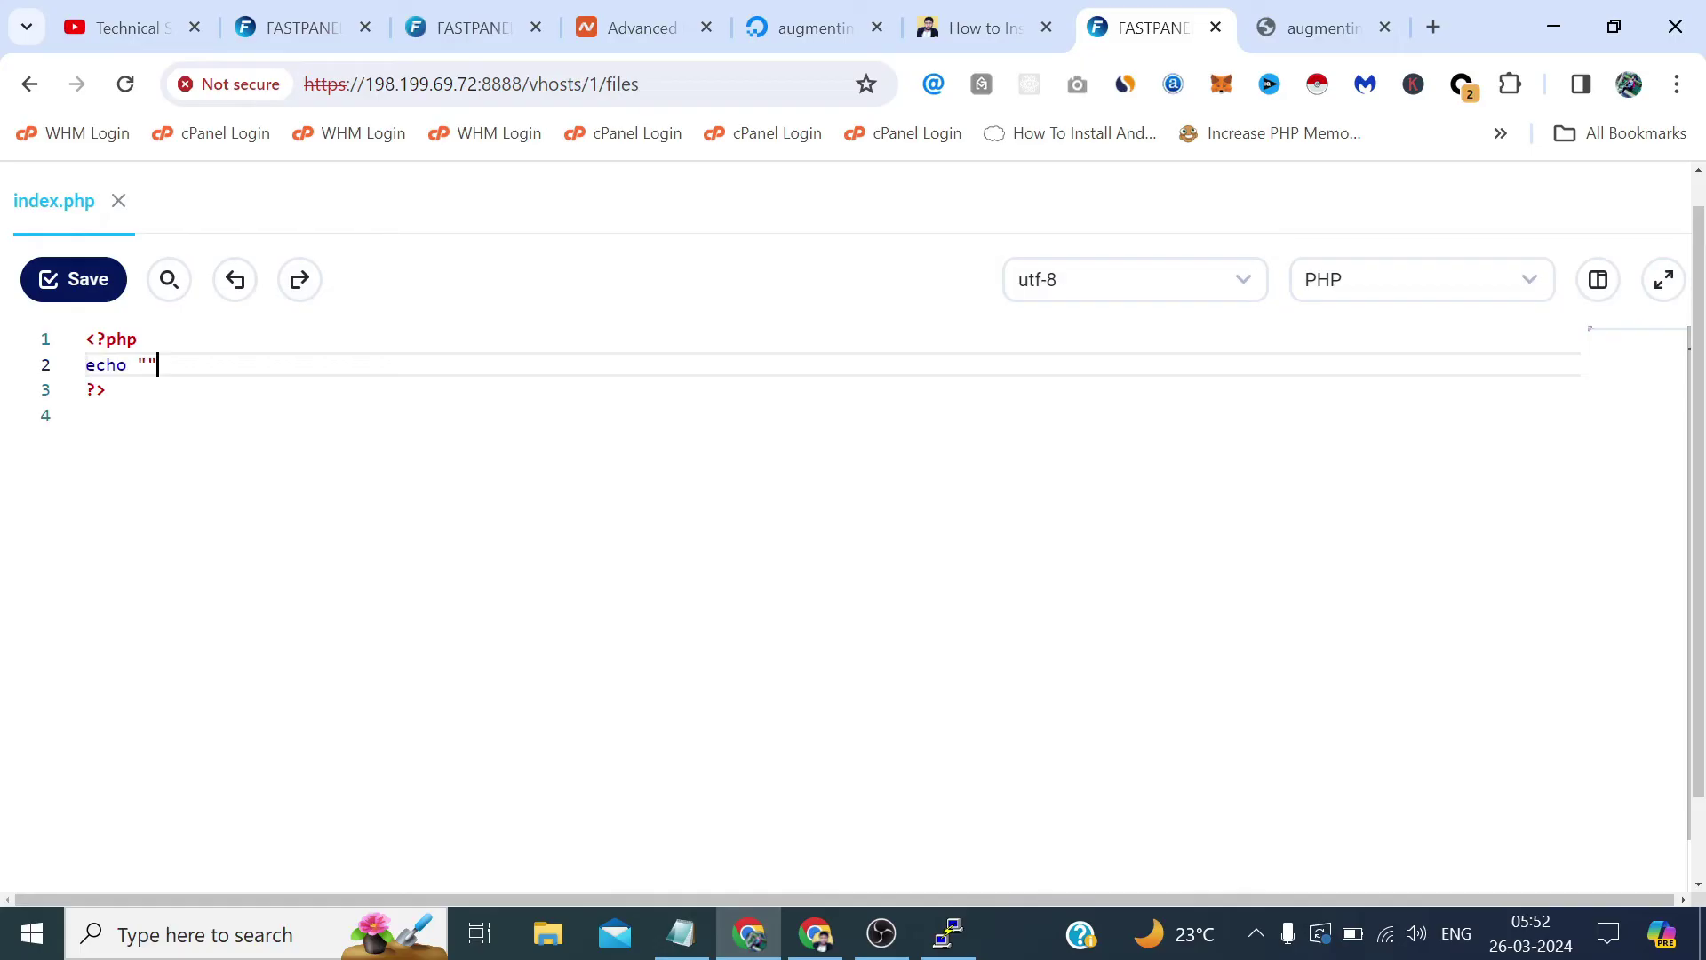
pyautogui.write('Technical Sahil')
pyautogui.click(53, 279)
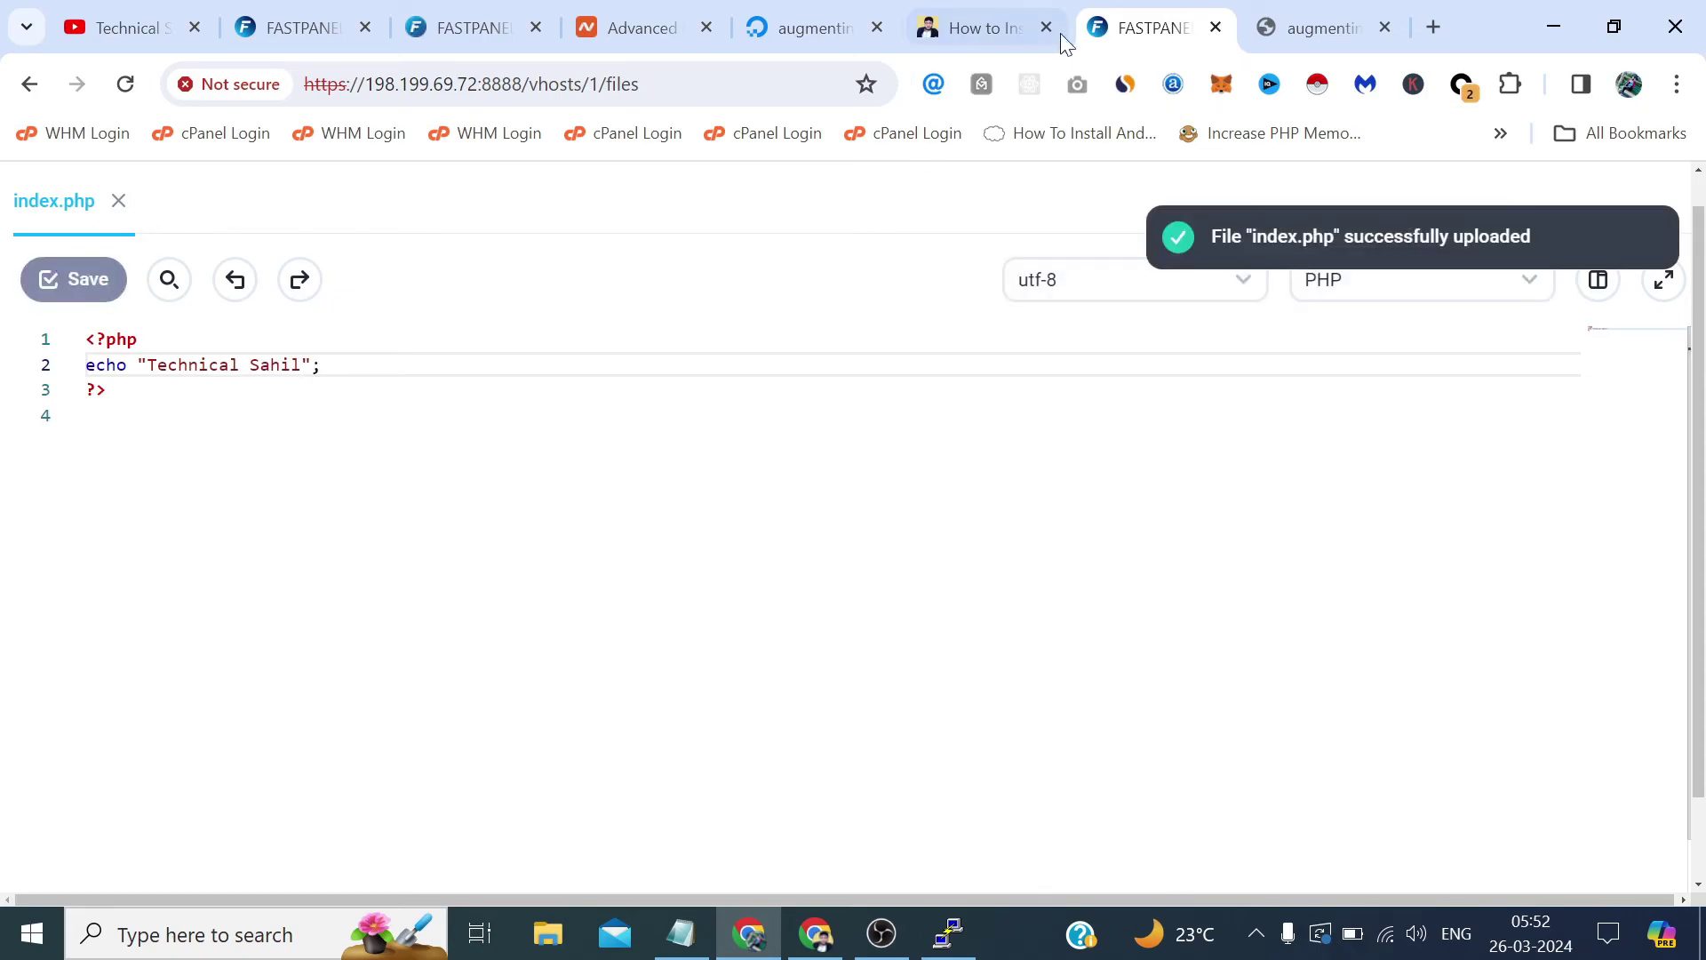
# Check the live augmentin625.com tab, then close the index.php editor in FASTPANEL.
pyautogui.click(1297, 25)
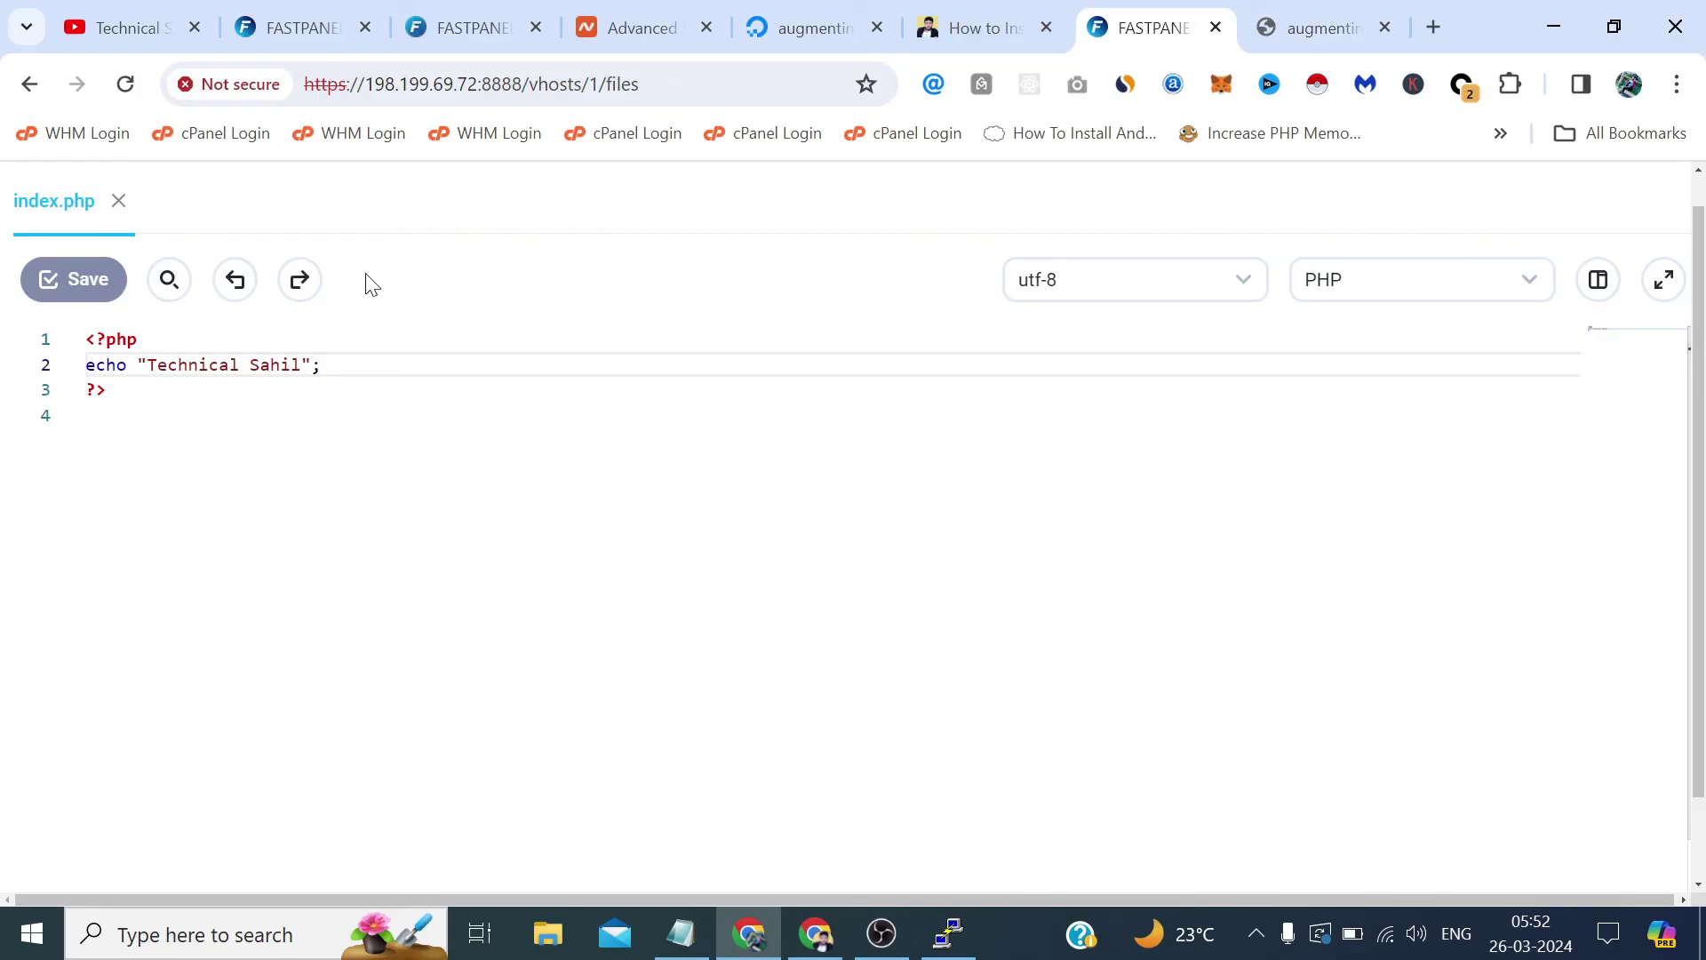
pyautogui.click(119, 201)
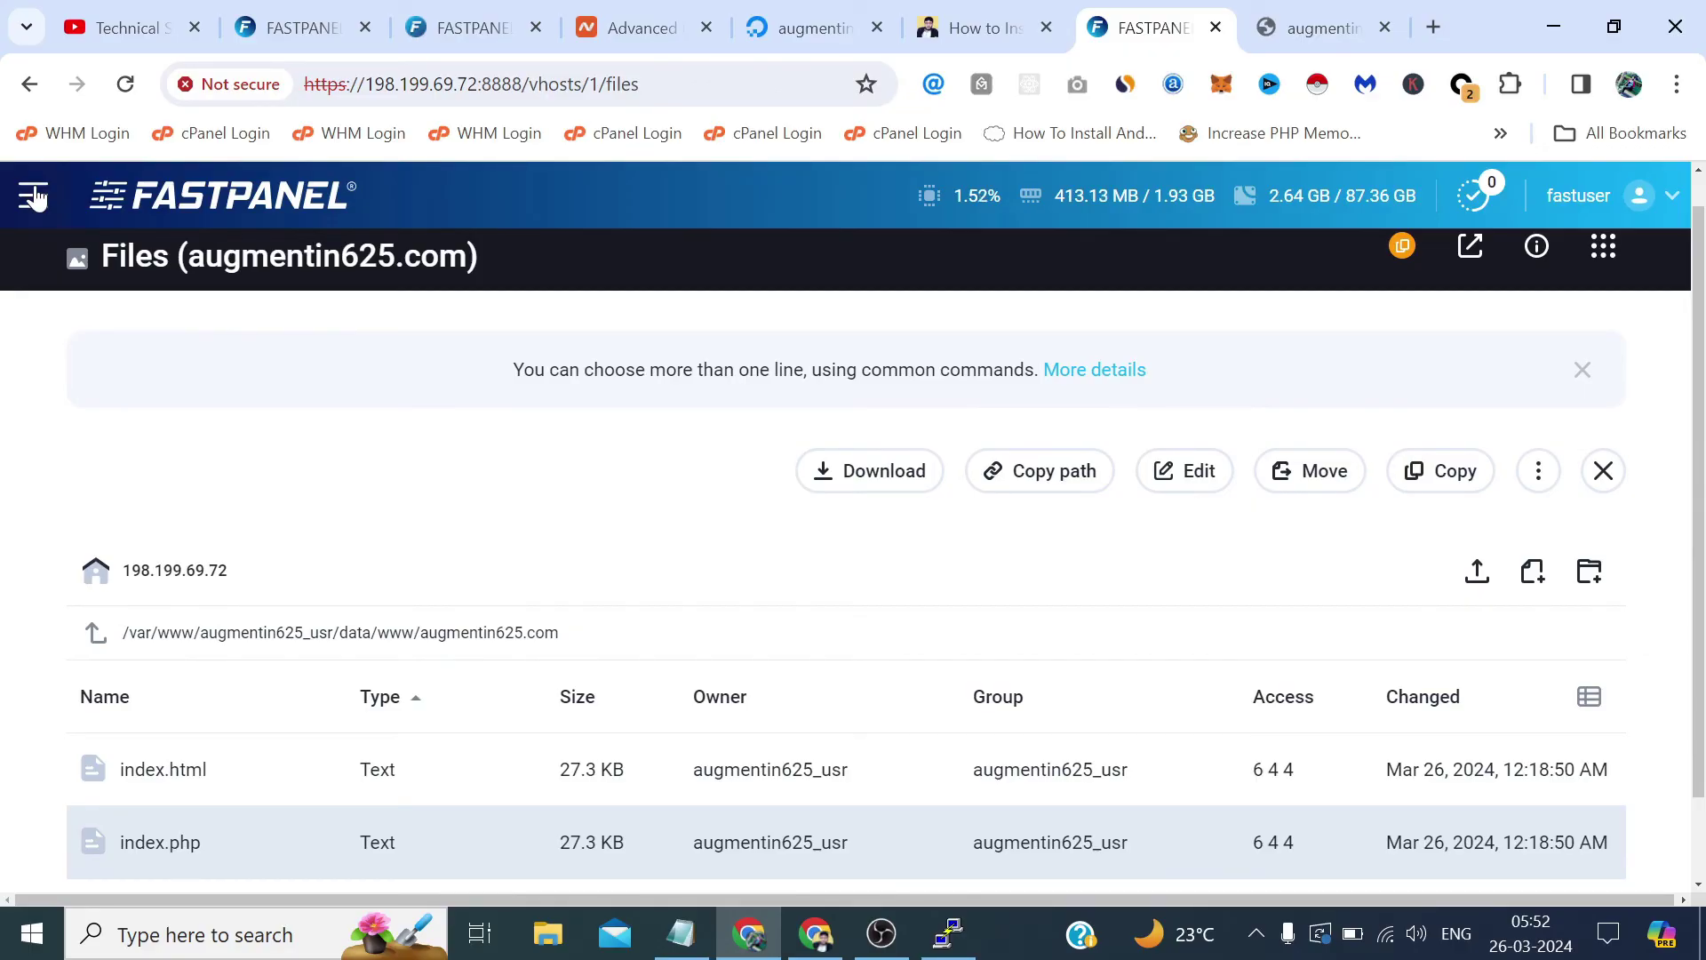
# From the dashboard, open the augmentin625.com site card and review its Site managing tiles.
pyautogui.click(120, 210)
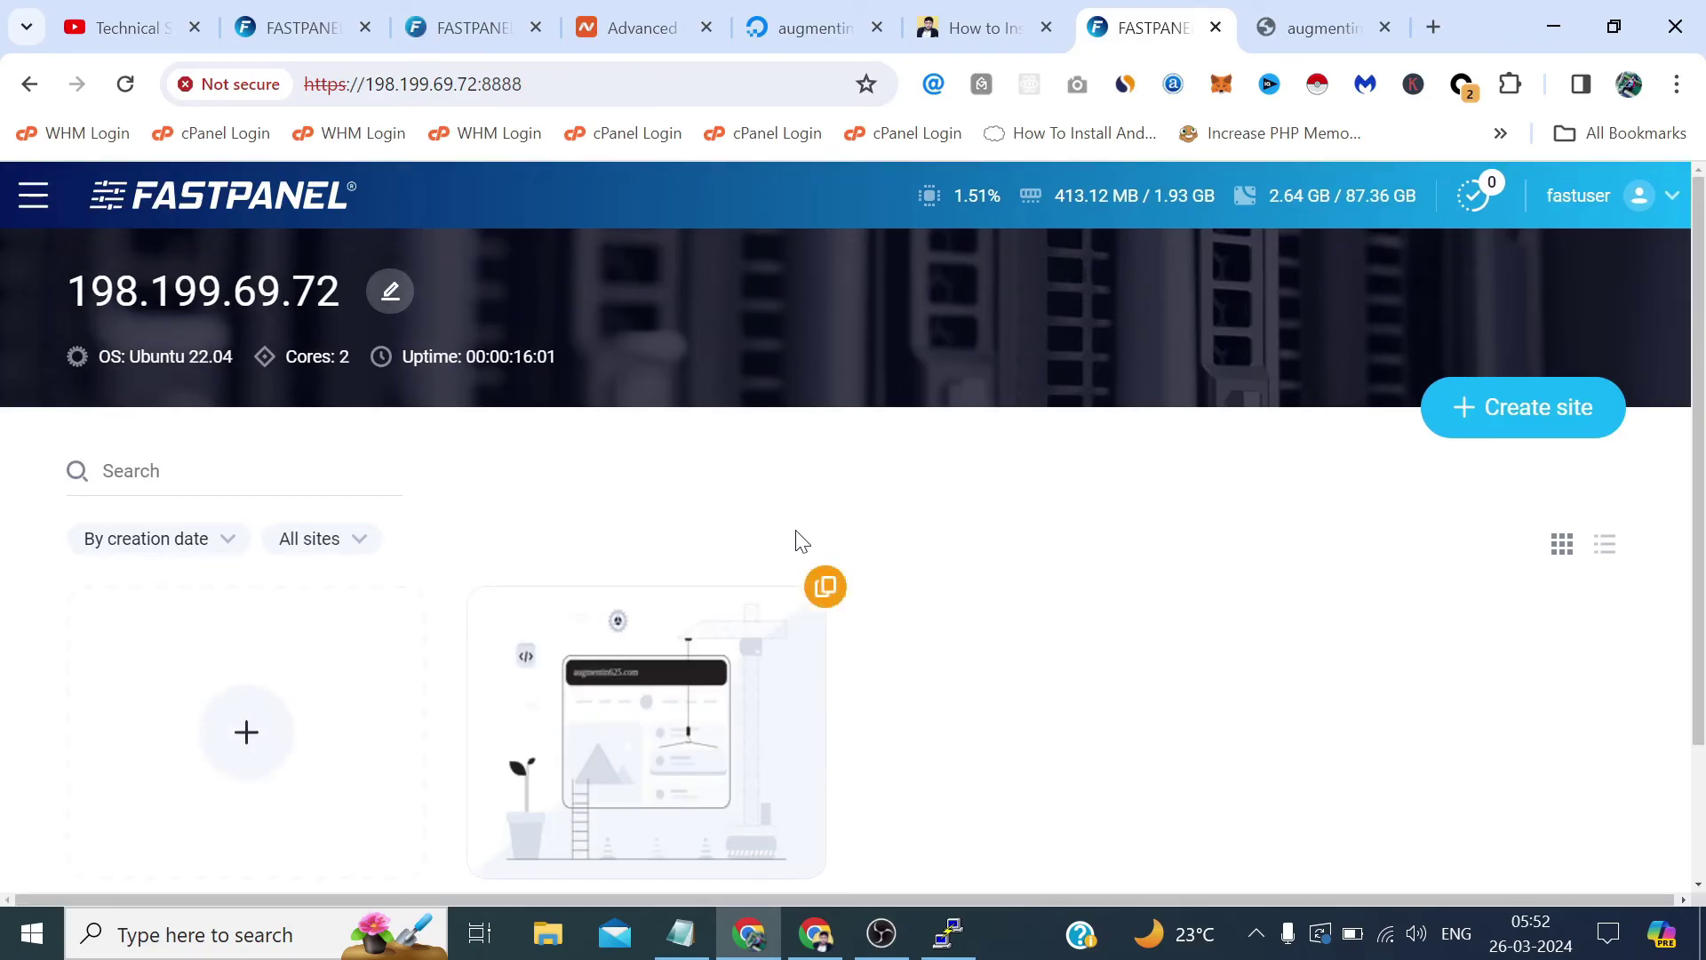
pyautogui.moveTo(678, 659)
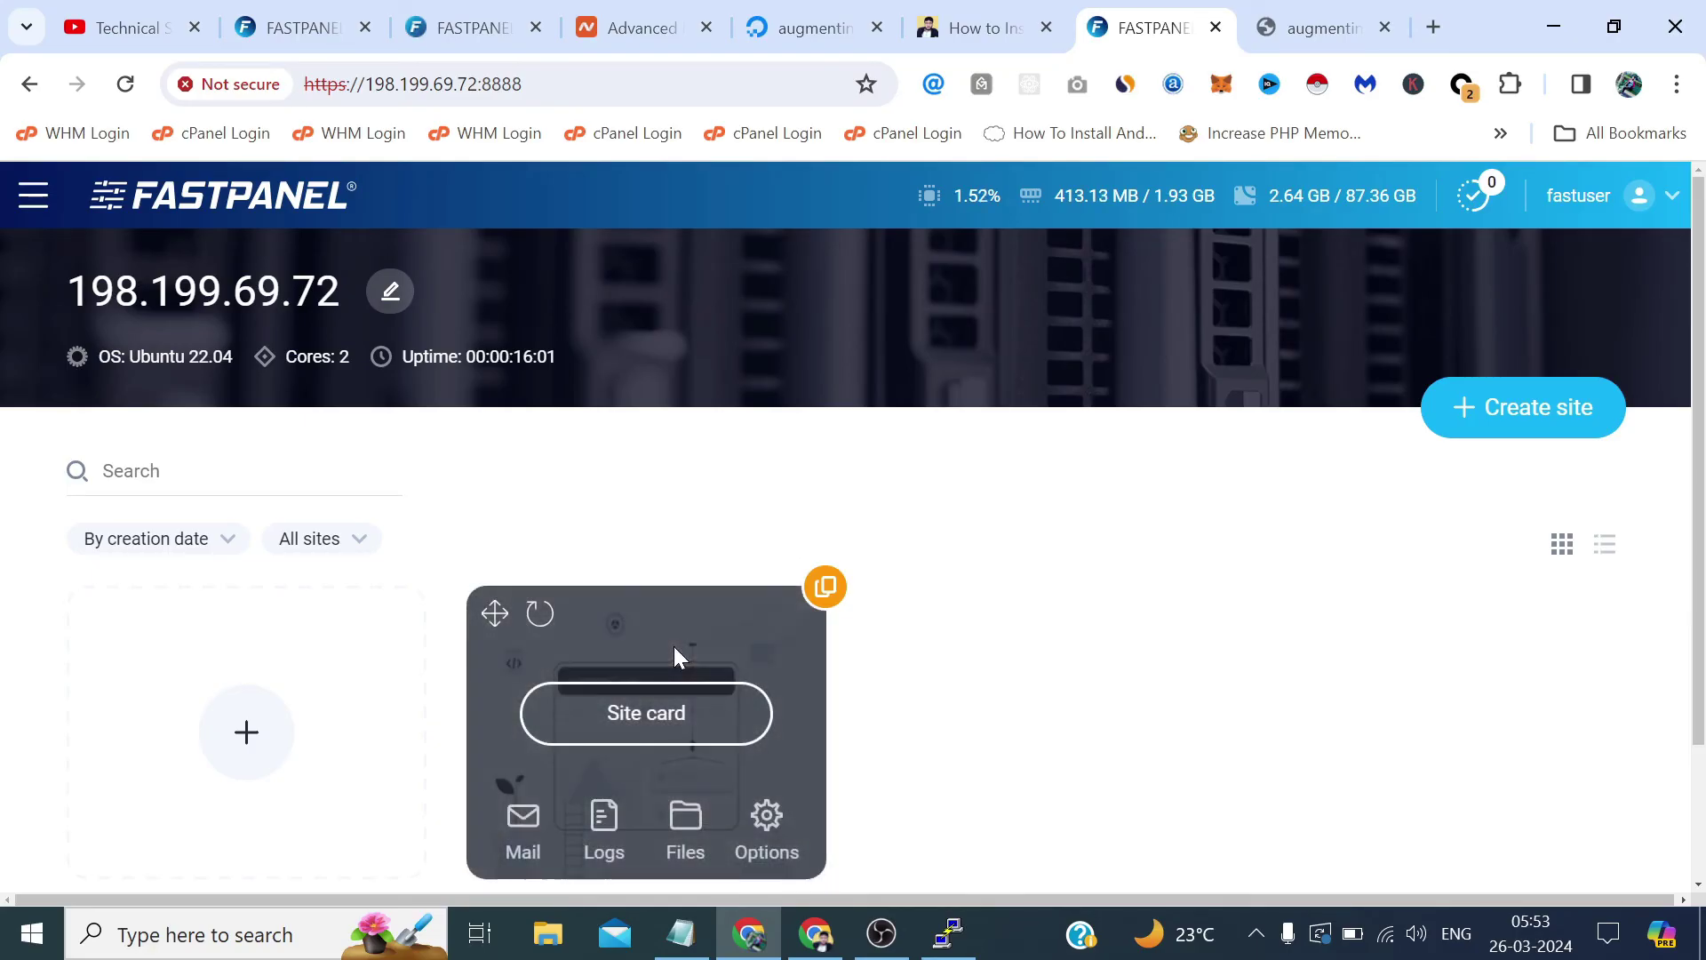
pyautogui.click(693, 712)
pyautogui.scroll(-10, 1191, 595)
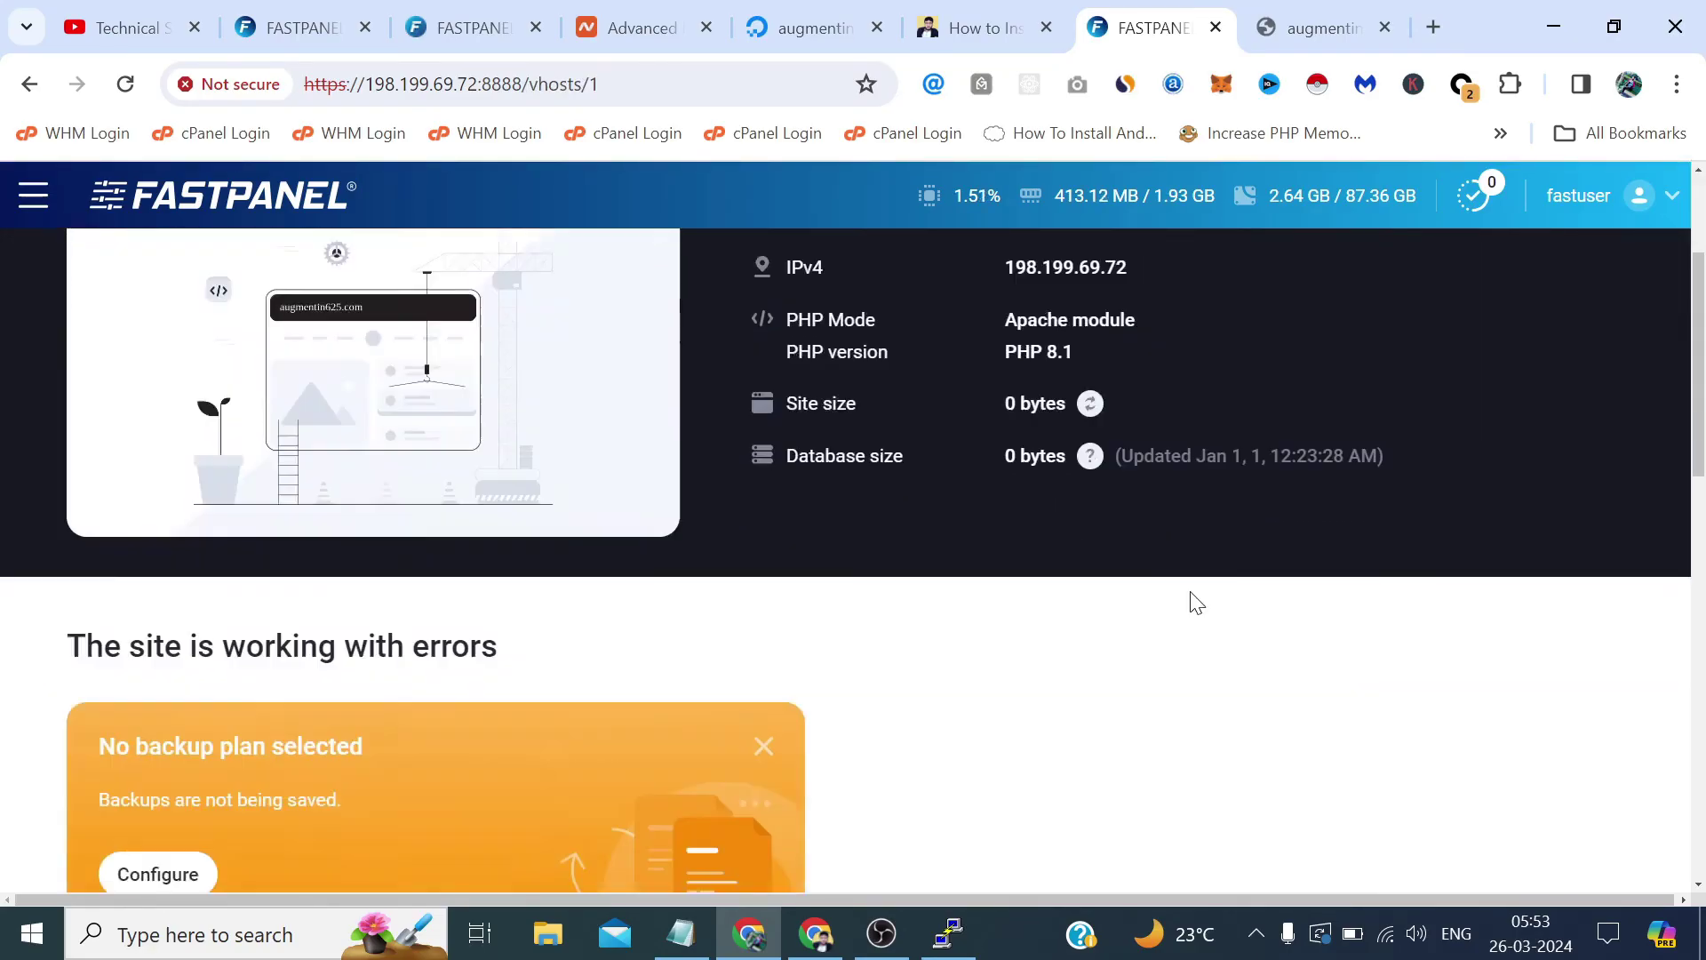
pyautogui.scroll(-1, 1190, 600)
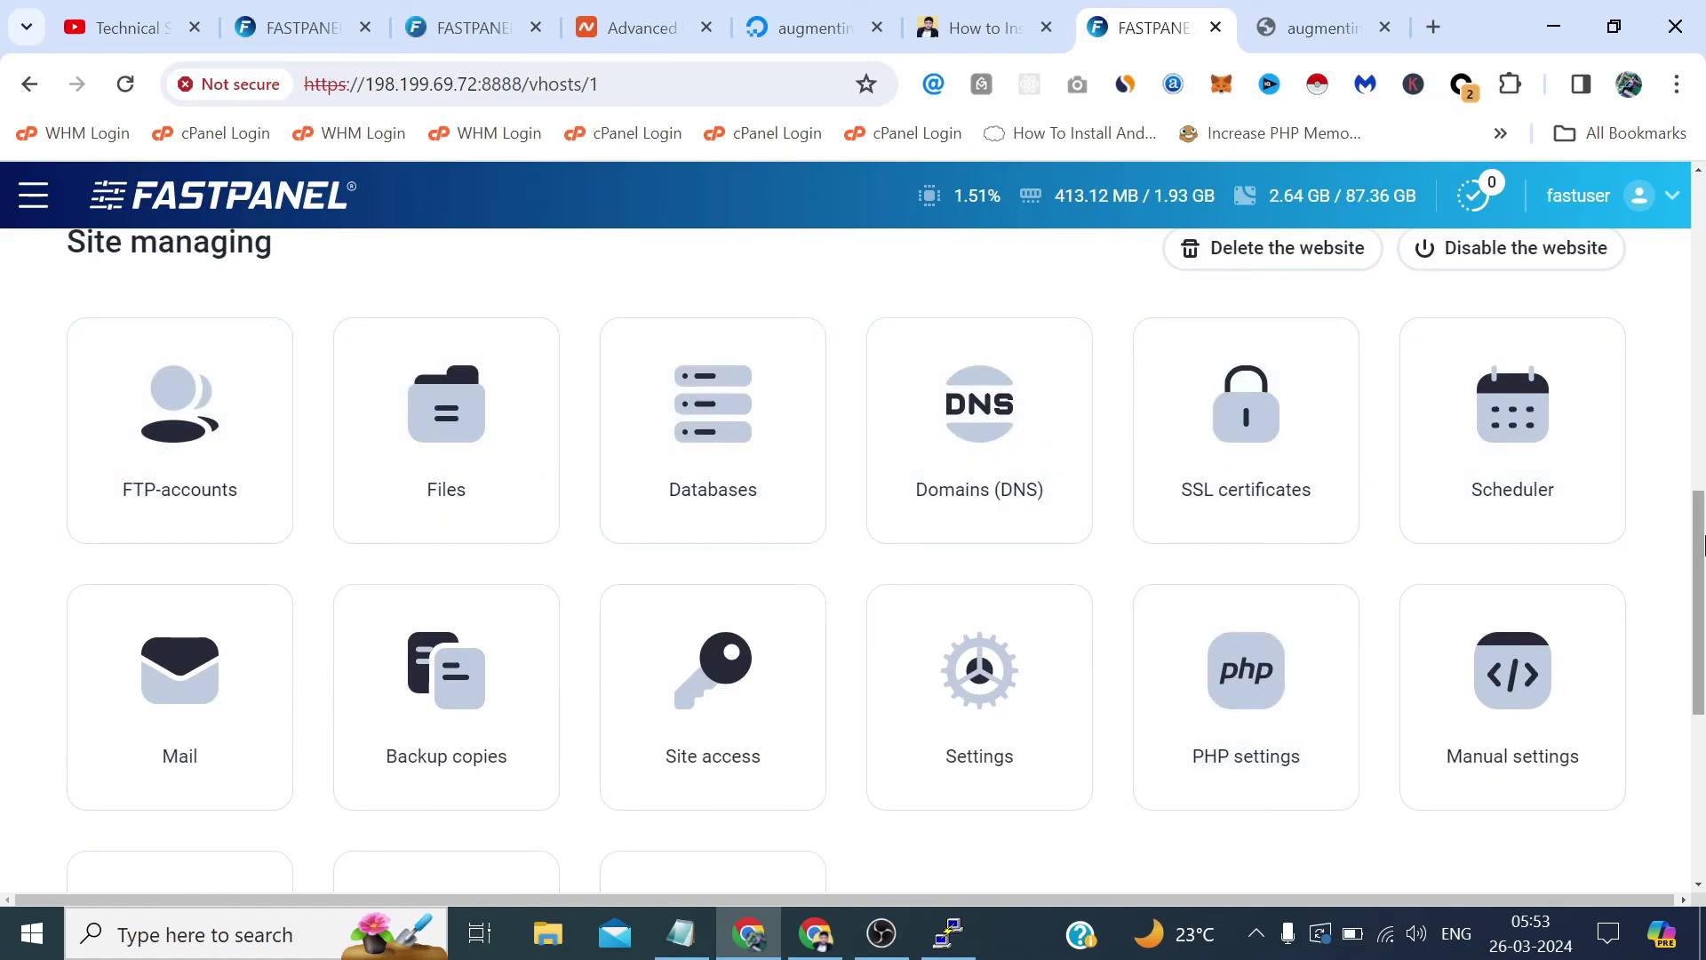
pyautogui.moveTo(1702, 544); pyautogui.dragTo(1702, 582)
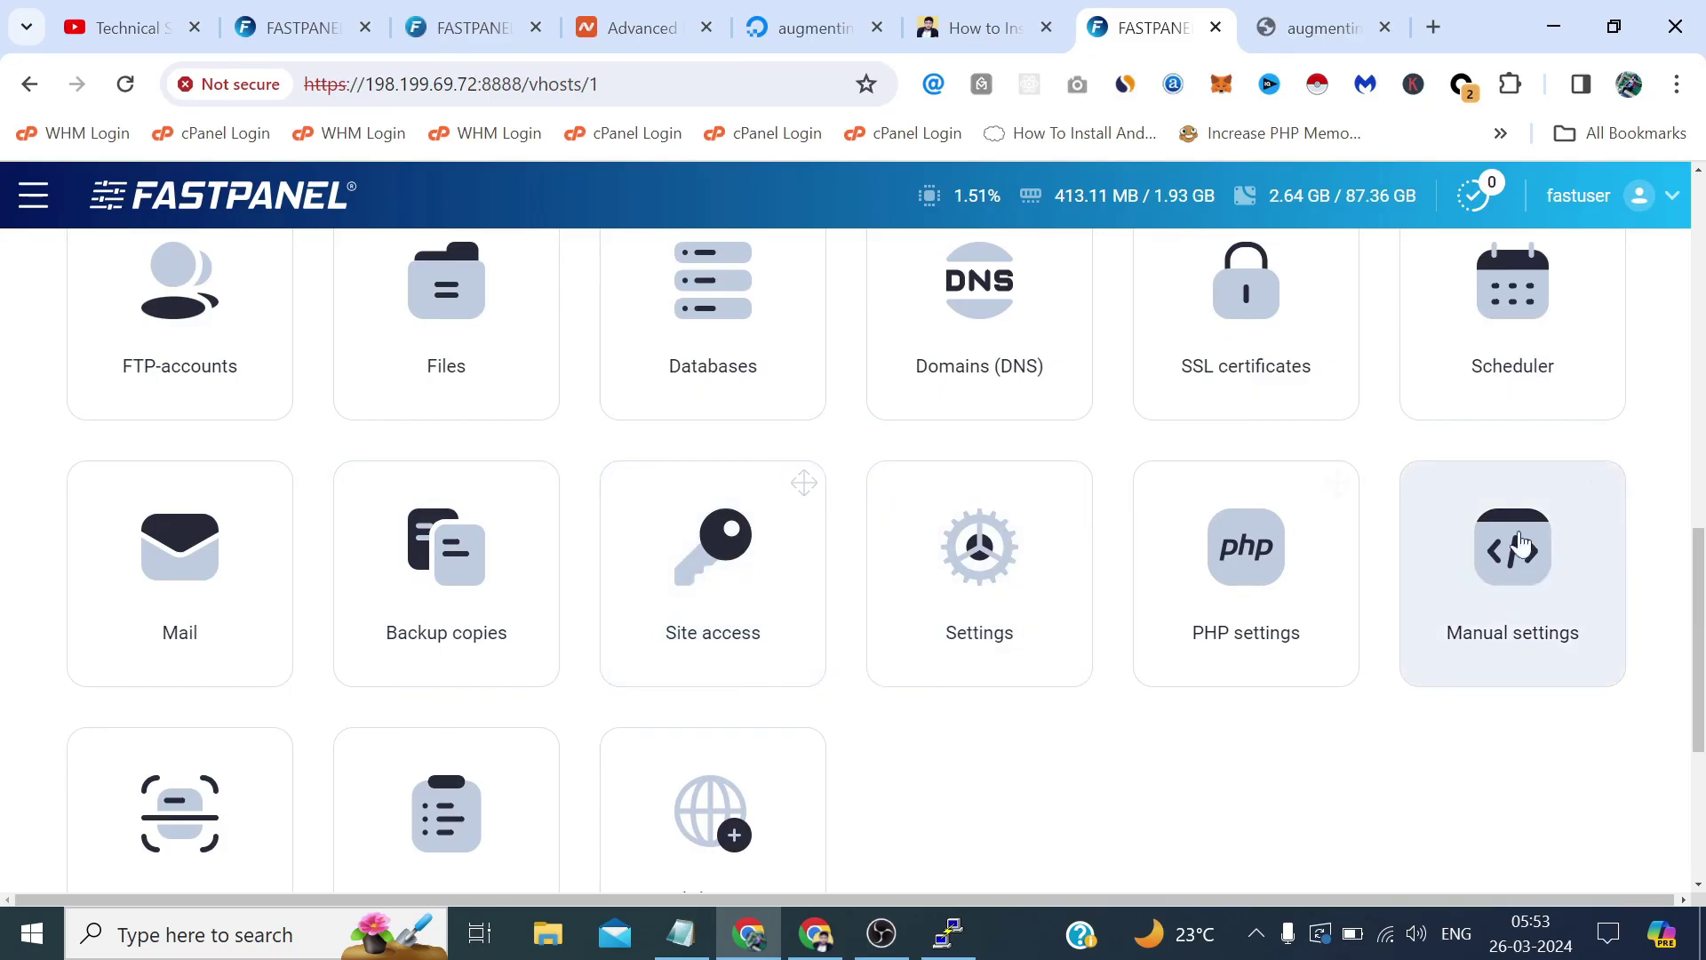
pyautogui.scroll(-2, 1668, 639)
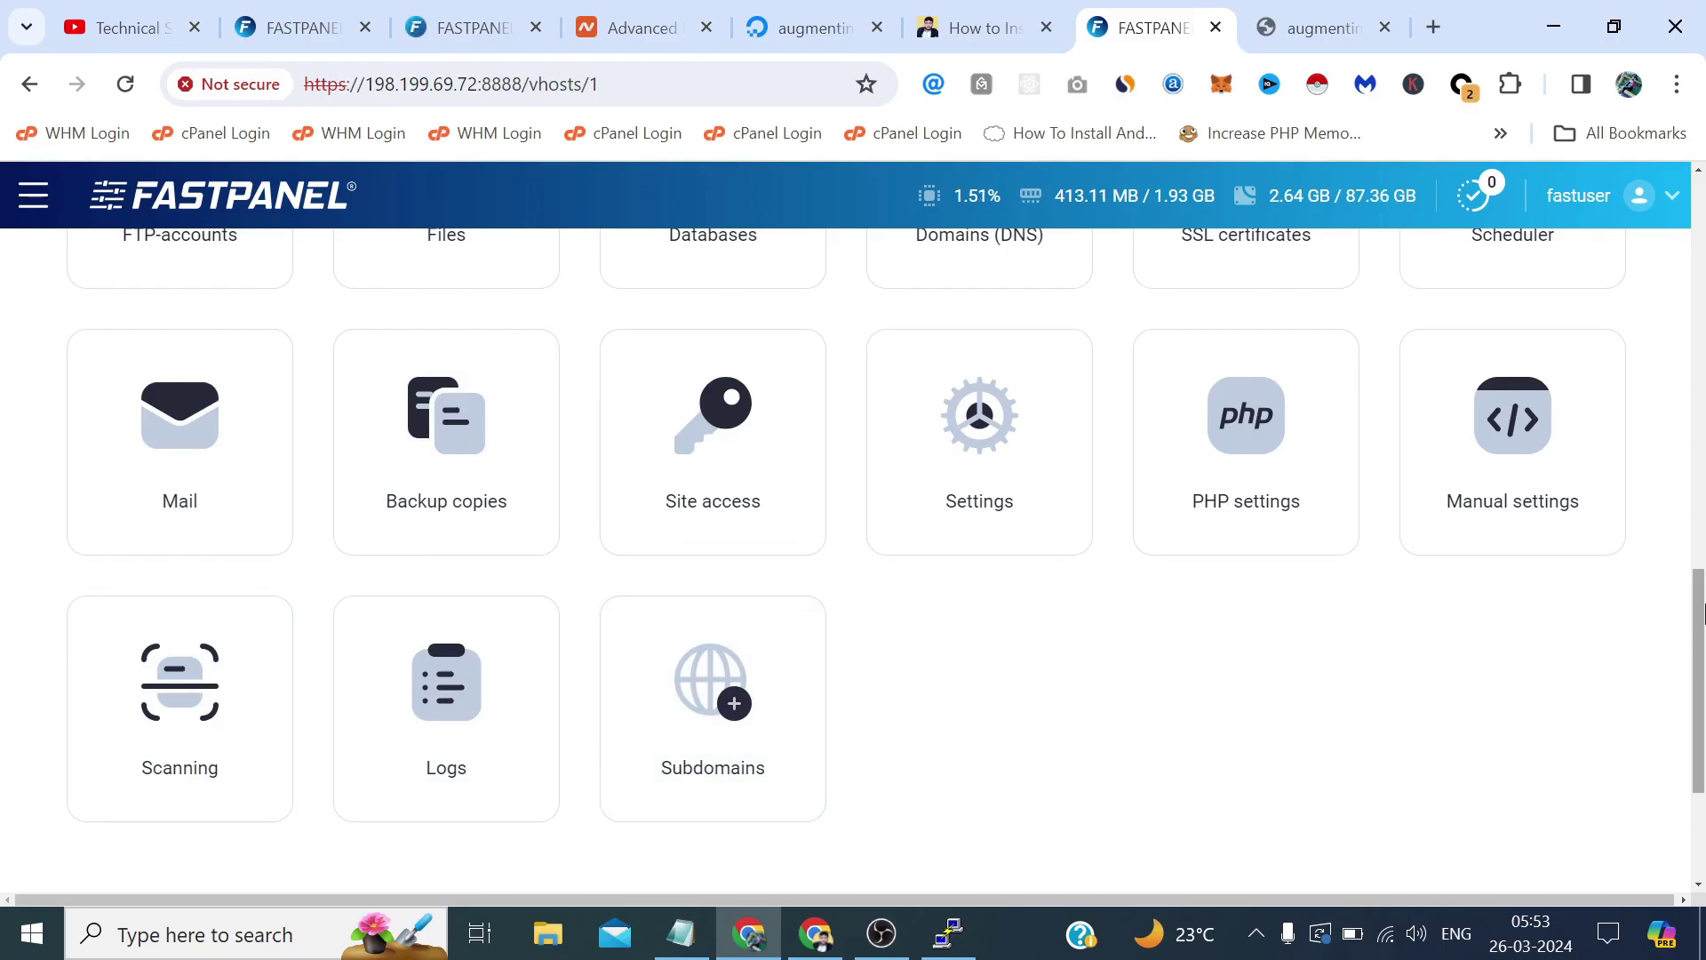
pyautogui.moveTo(1702, 619); pyautogui.dragTo(1649, 244)
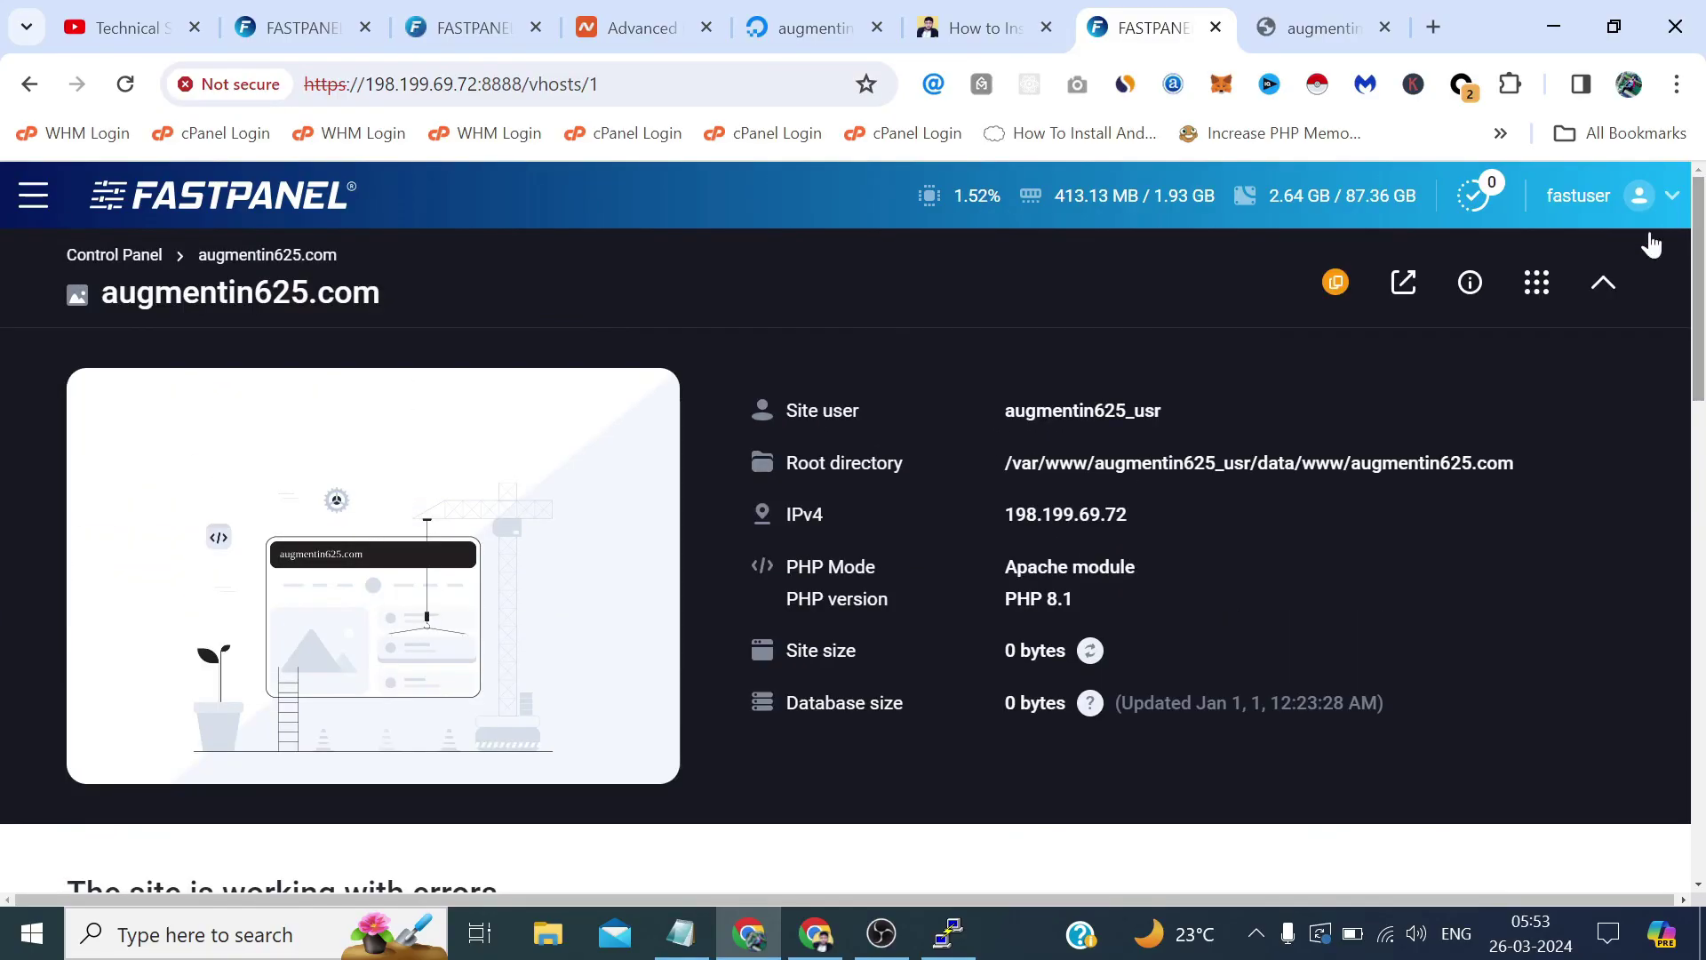